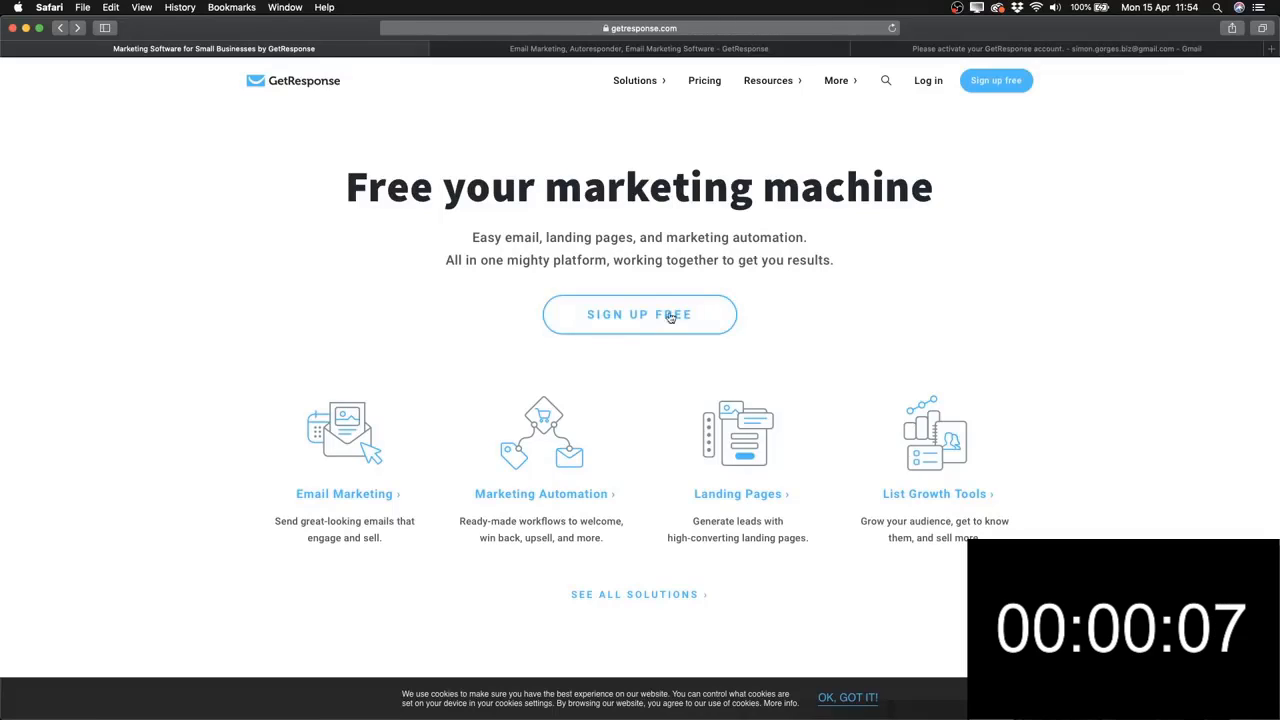
Sign up for a GetResponse free trial with a name, e-mail and password, then view the activation prompt.
{"action": "left_click", "coordinate": [638, 324]}
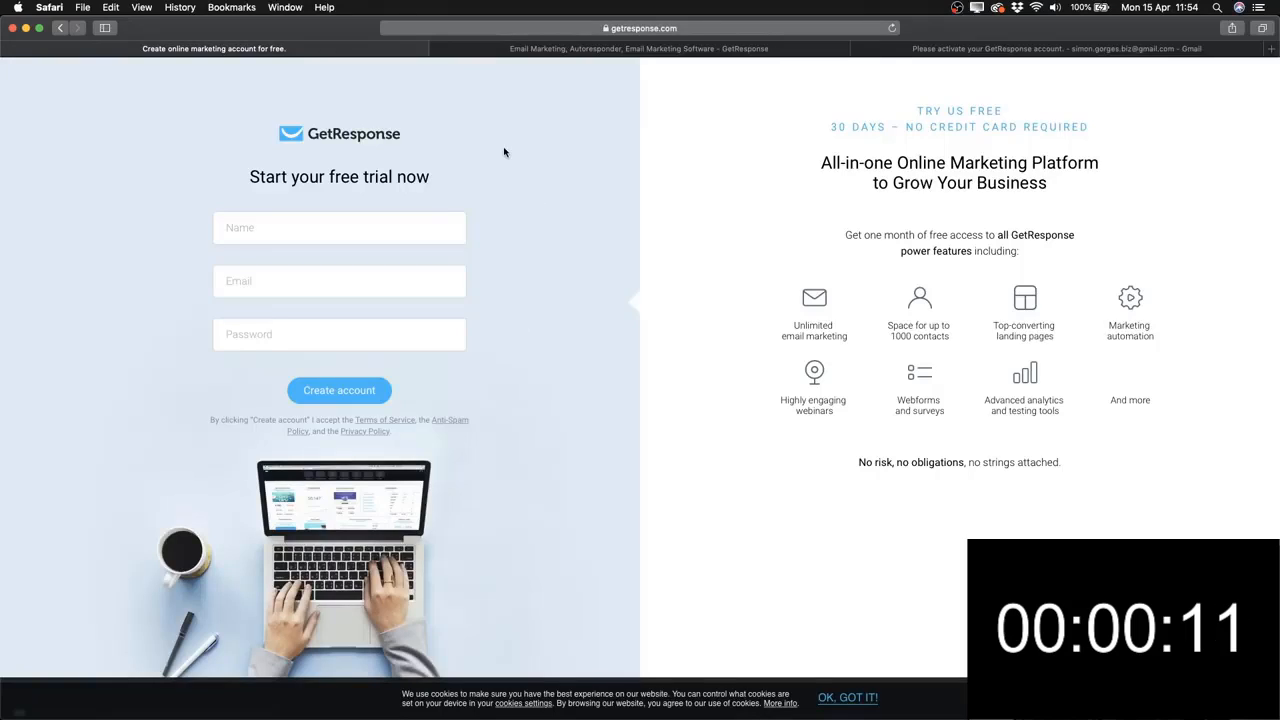
{"action": "left_click", "coordinate": [373, 227]}
{"action": "left_click", "coordinate": [342, 282]}
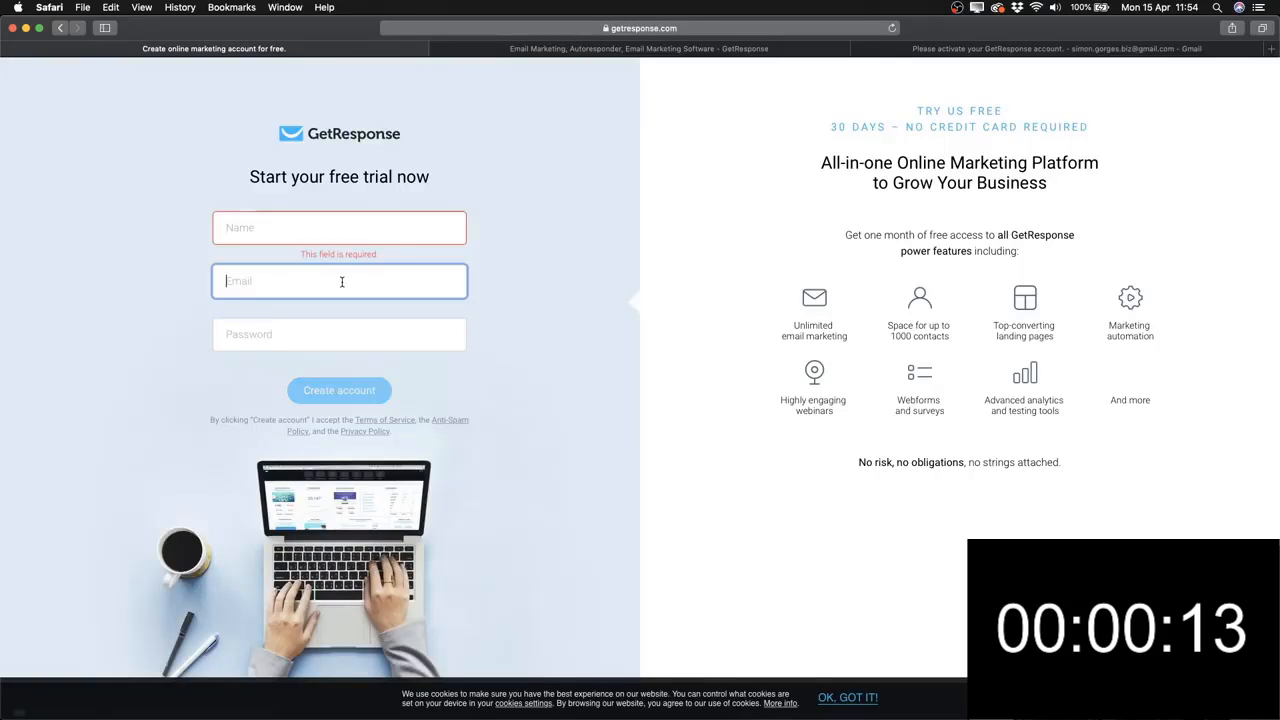
{"action": "left_click", "coordinate": [307, 339]}
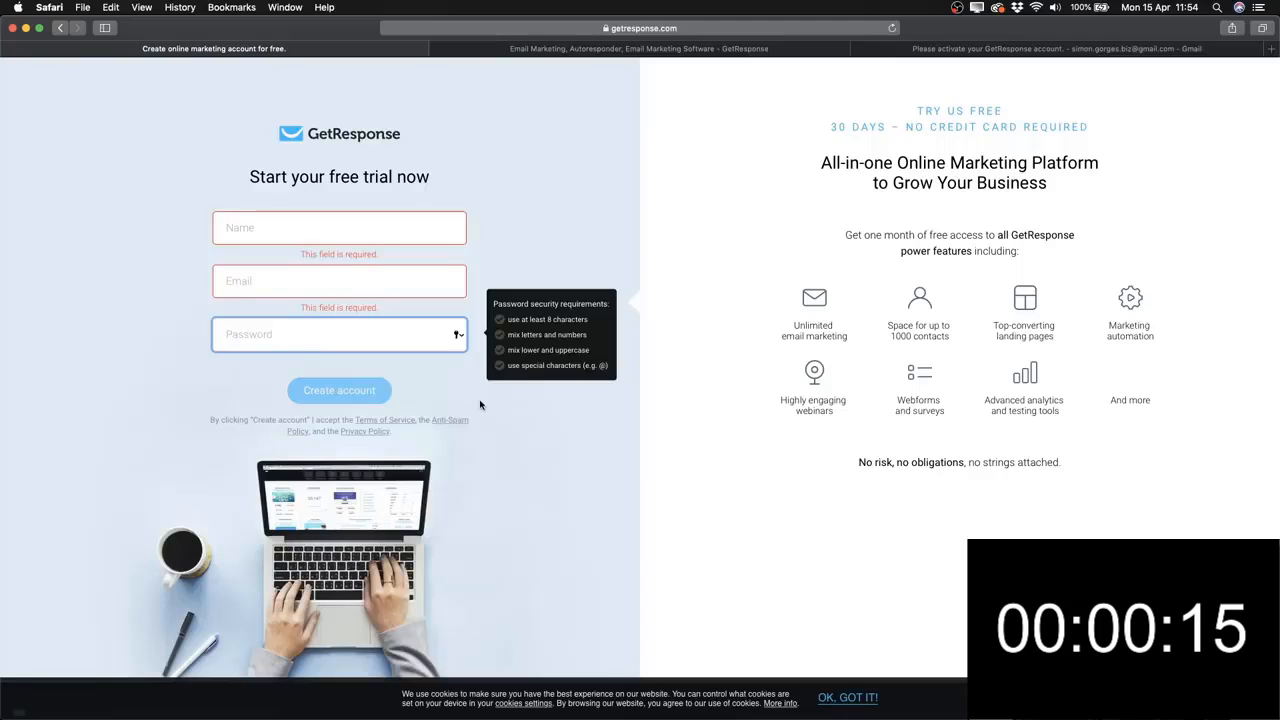
{"action": "left_click", "coordinate": [521, 428]}
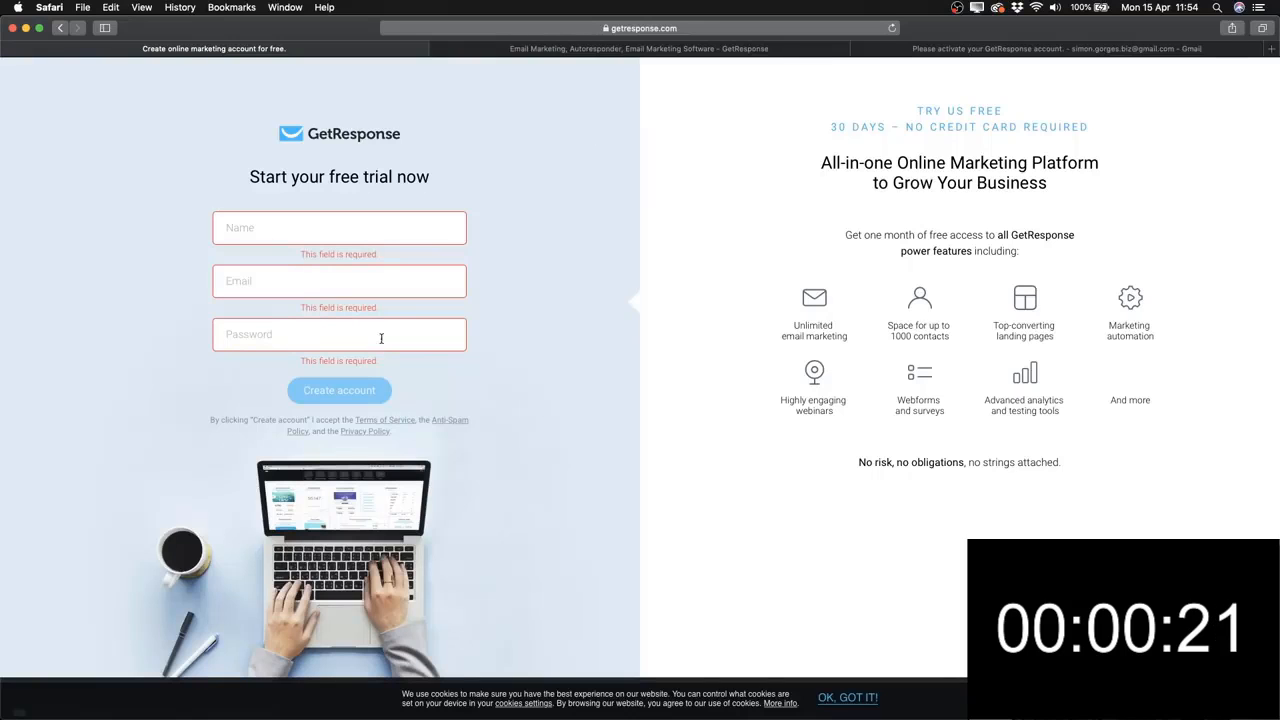
{"action": "left_click", "coordinate": [651, 50]}
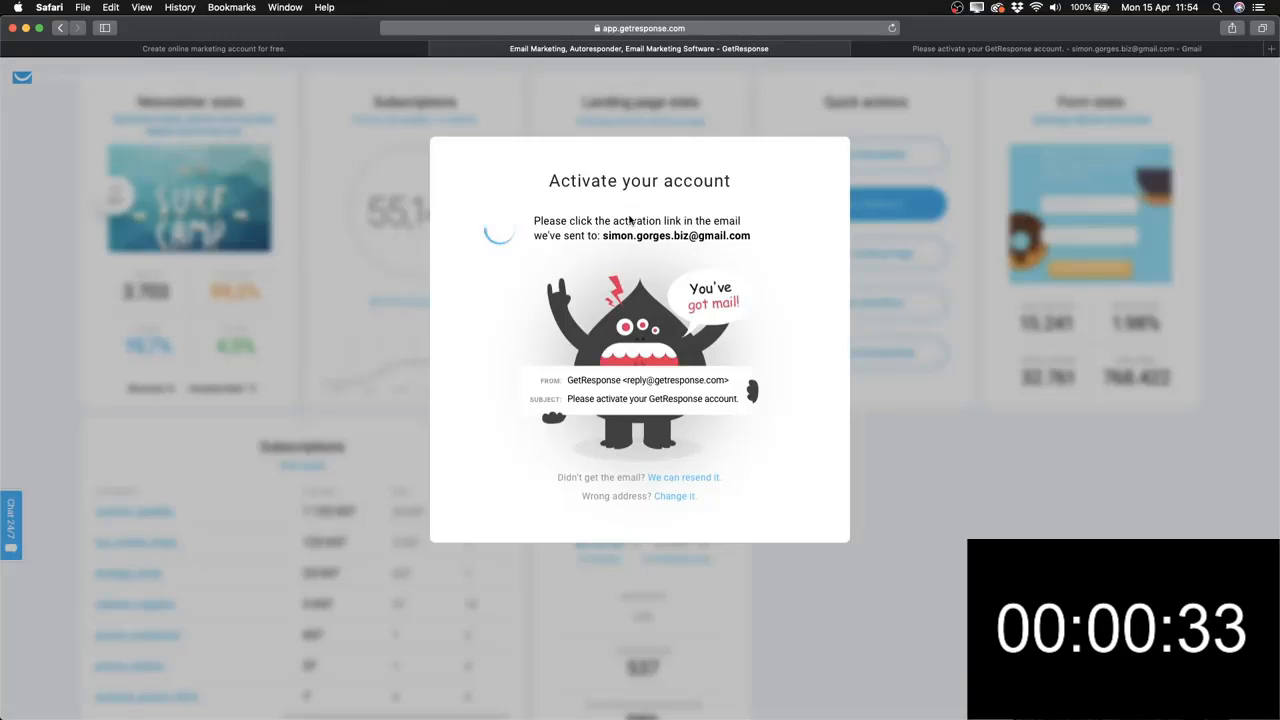
Open the GetResponse activation e-mail in Gmail and activate the account.
{"action": "left_click", "coordinate": [1013, 50]}
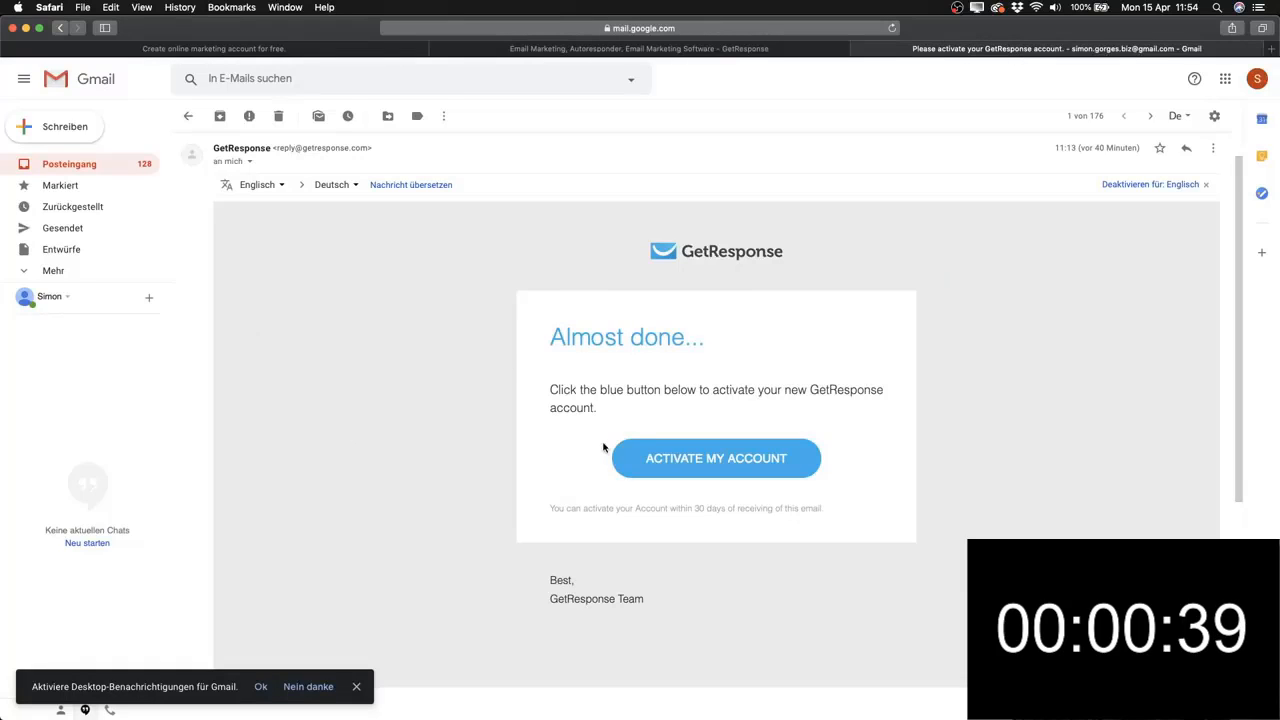
{"action": "left_click", "coordinate": [716, 466]}
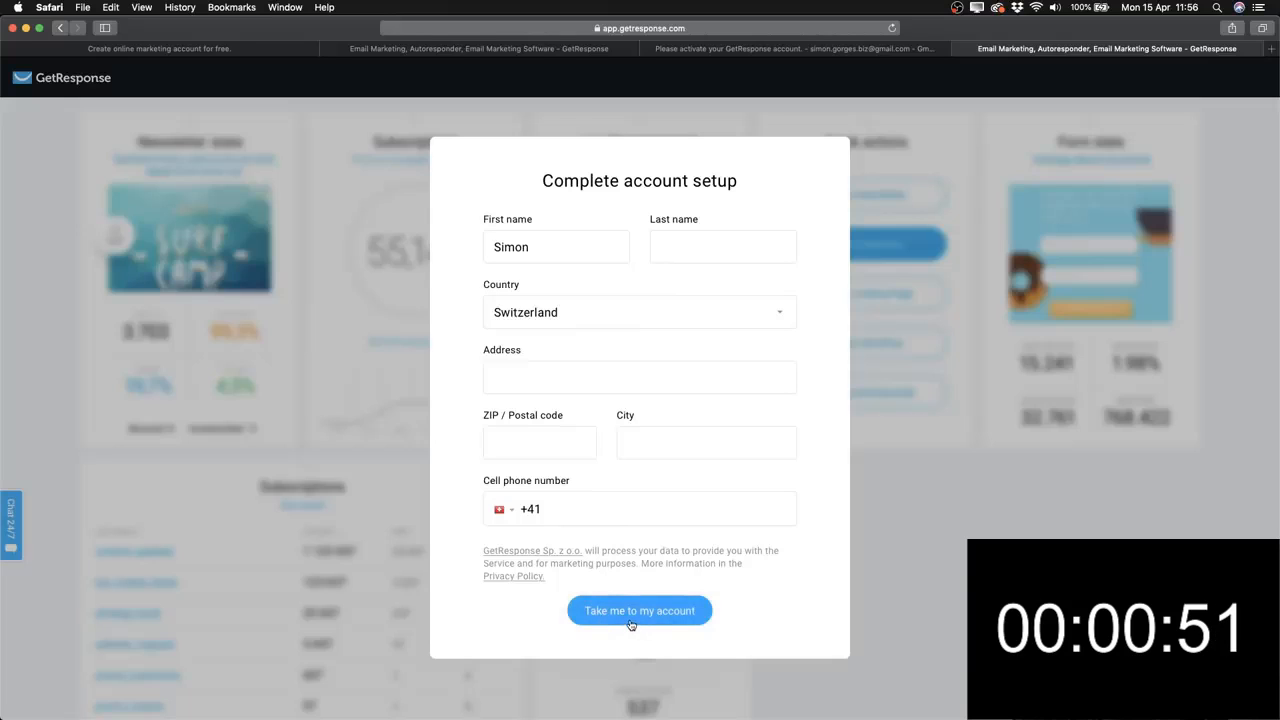
Confirm the prefilled account setup with Take me to my account to reach the 30-day trial dashboard.
{"action": "left_click", "coordinate": [663, 609]}
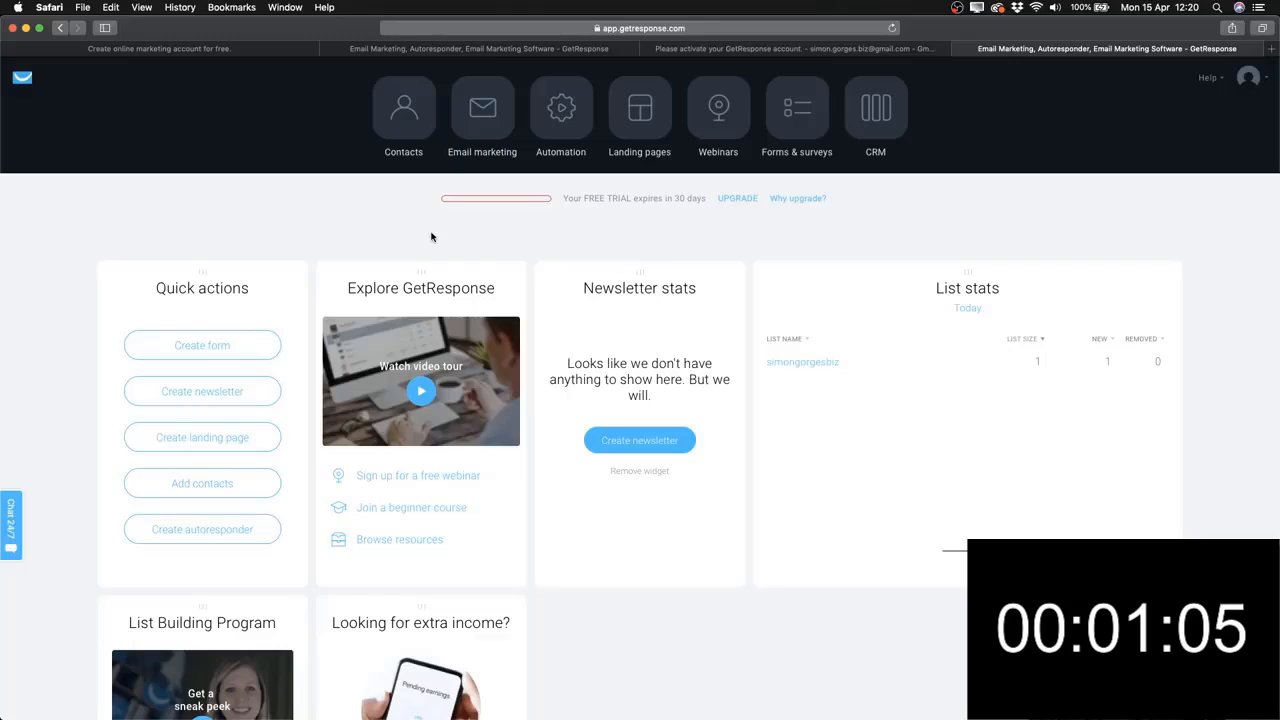
Look over the Contacts lists, then return to the dashboard and go to Email marketing's Manage newsletters.
{"action": "left_click", "coordinate": [404, 112]}
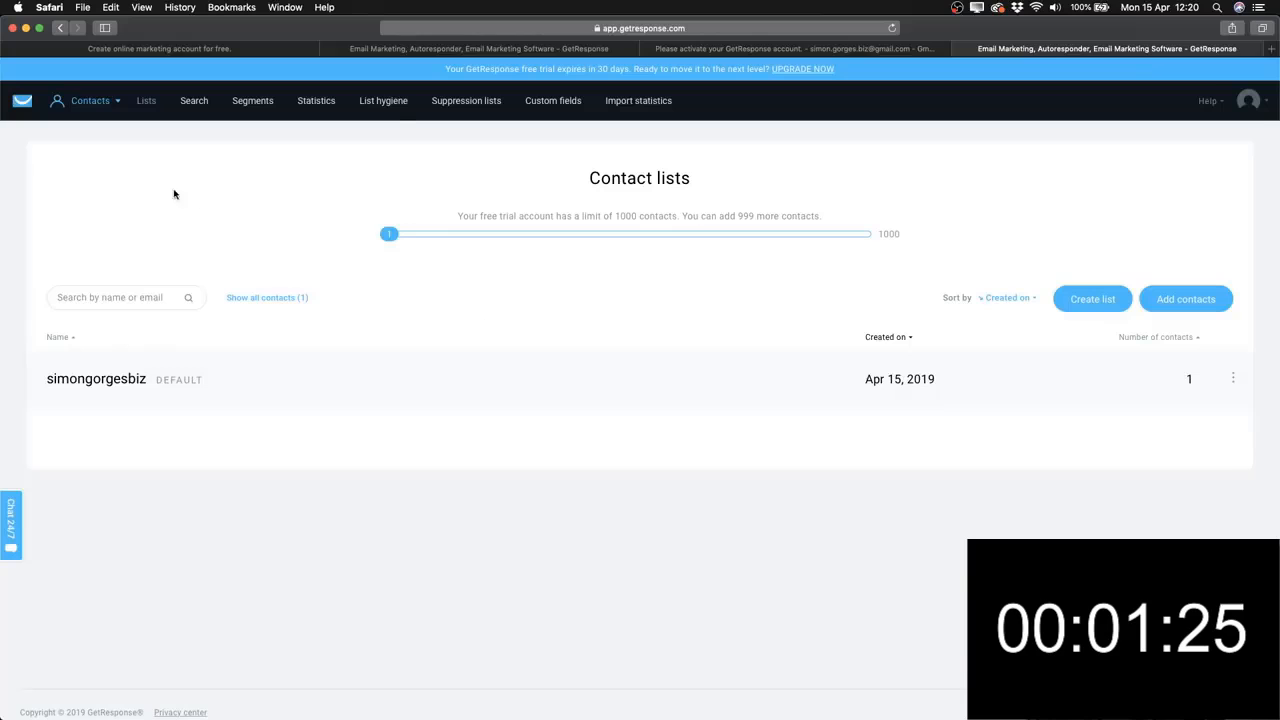
{"action": "mouse_move", "coordinate": [43, 109]}
{"action": "left_click", "coordinate": [88, 158]}
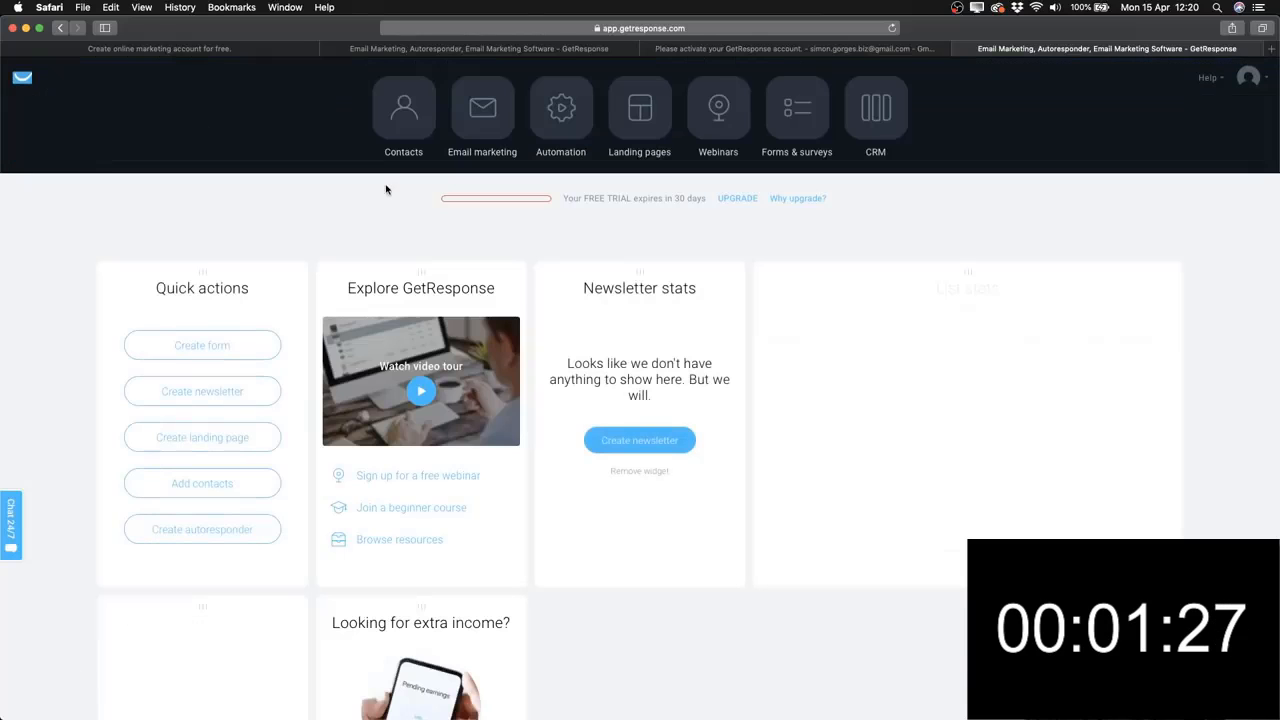
{"action": "left_click", "coordinate": [480, 134]}
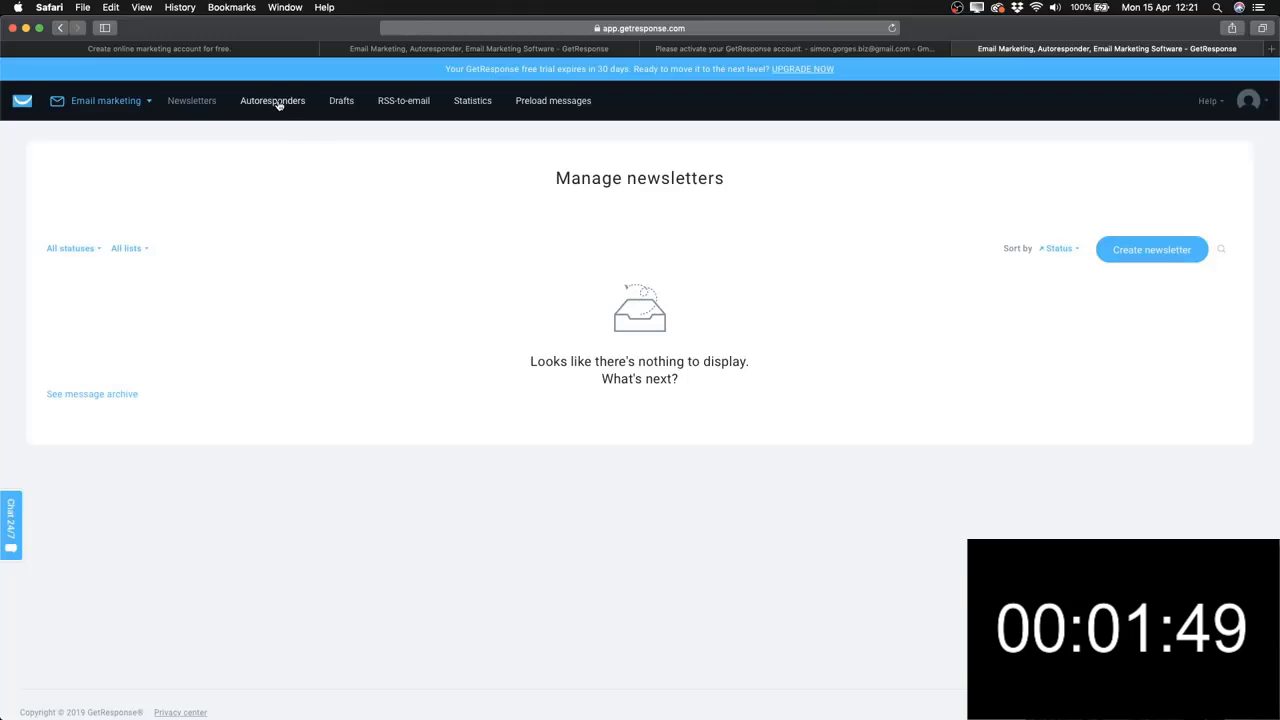
Open the Automation section and view the list of automation messages.
{"action": "left_click", "coordinate": [24, 108]}
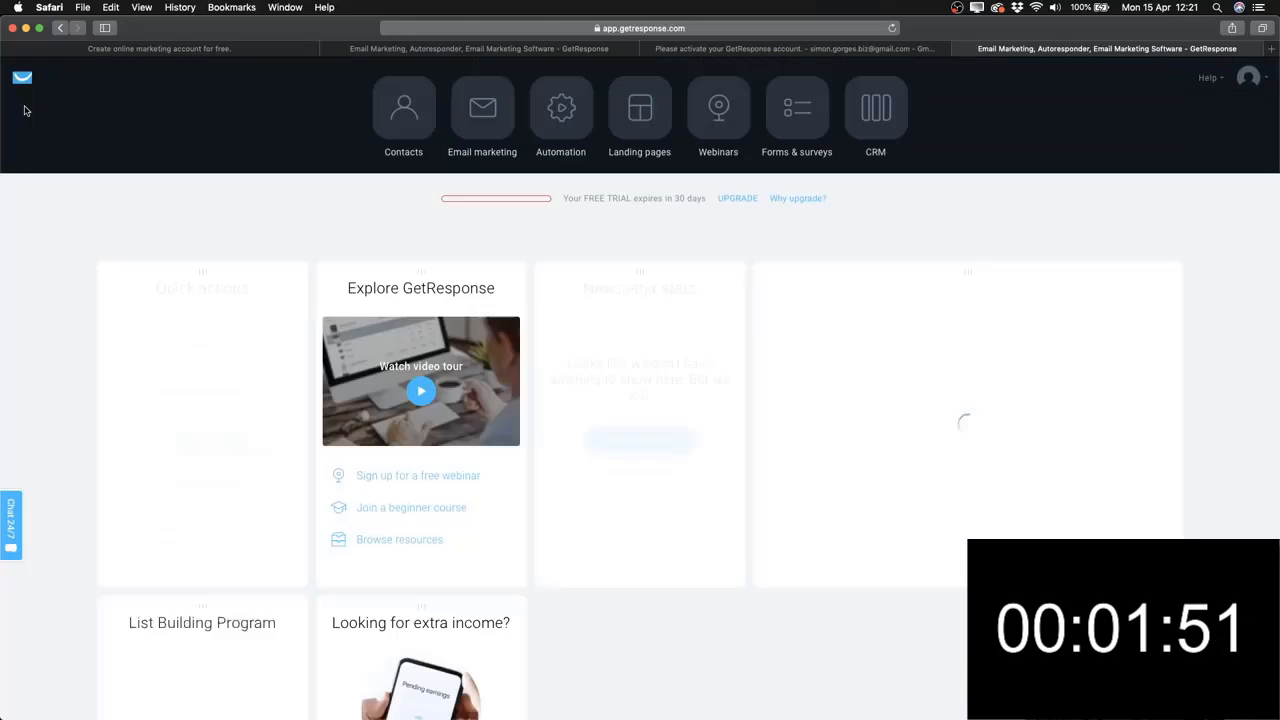
{"action": "left_click", "coordinate": [577, 126]}
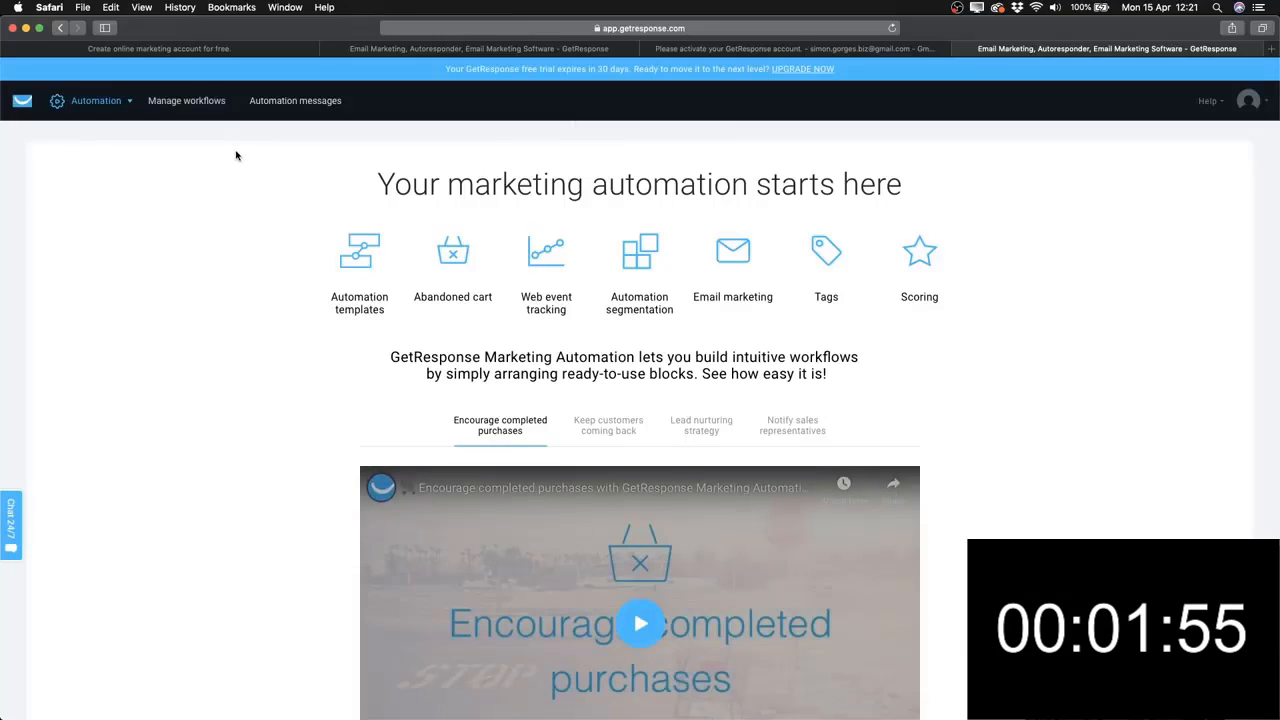
{"action": "left_click", "coordinate": [300, 101]}
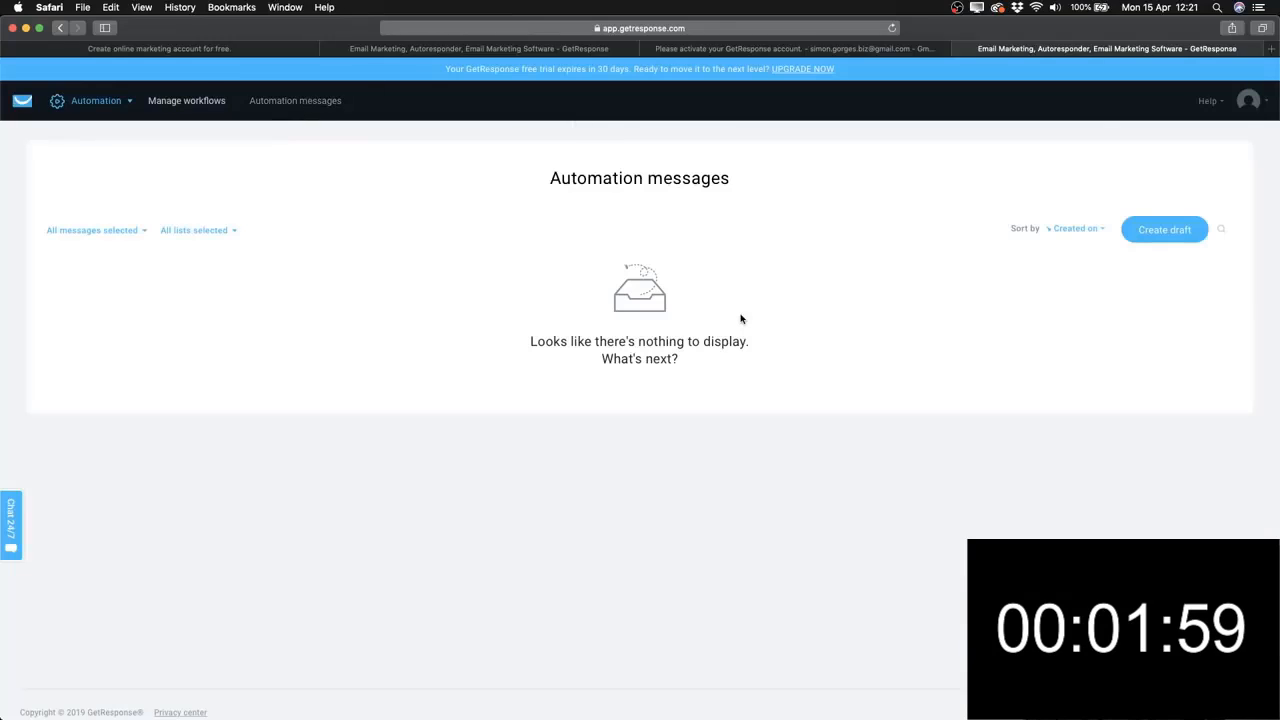
Preview the Keep customers coming back, Lead nurturing and Encourage completed purchases workflow examples, then return to the dashboard.
{"action": "left_click", "coordinate": [181, 106]}
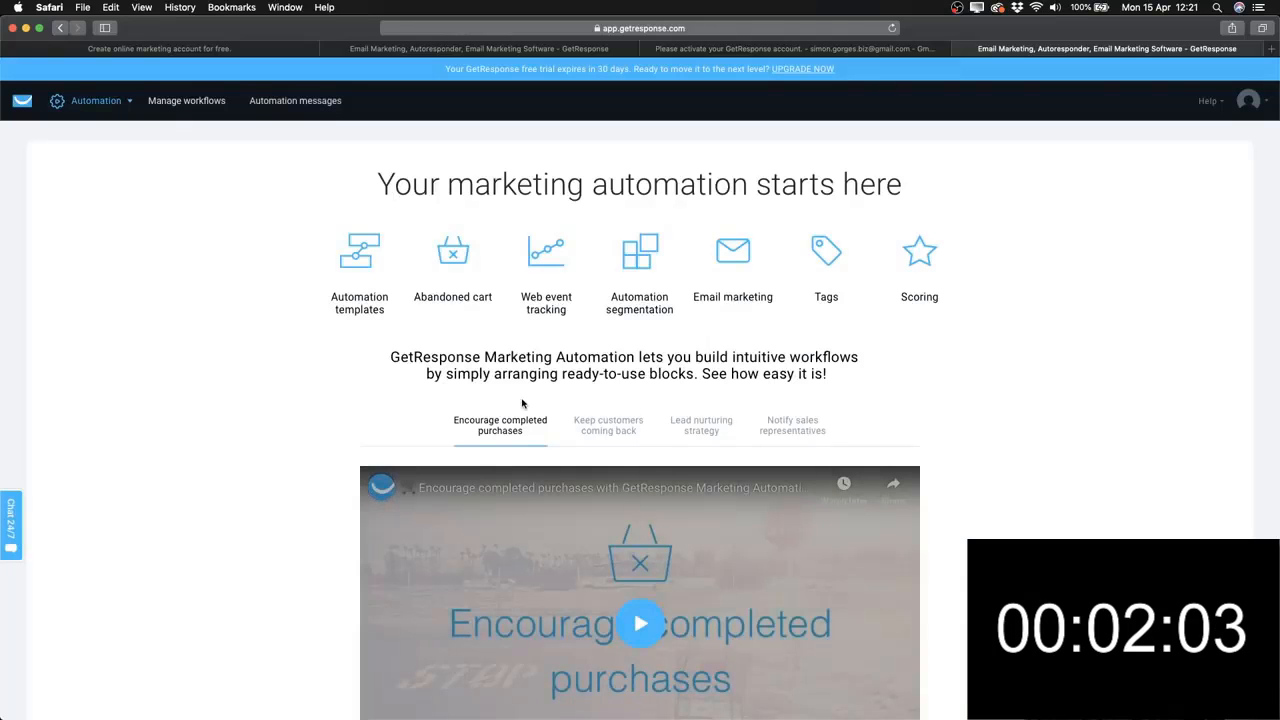
{"action": "scroll", "coordinate": [521, 400], "scroll_direction": "down", "scroll_amount": 2}
{"action": "left_click", "coordinate": [600, 332]}
{"action": "left_click", "coordinate": [700, 328]}
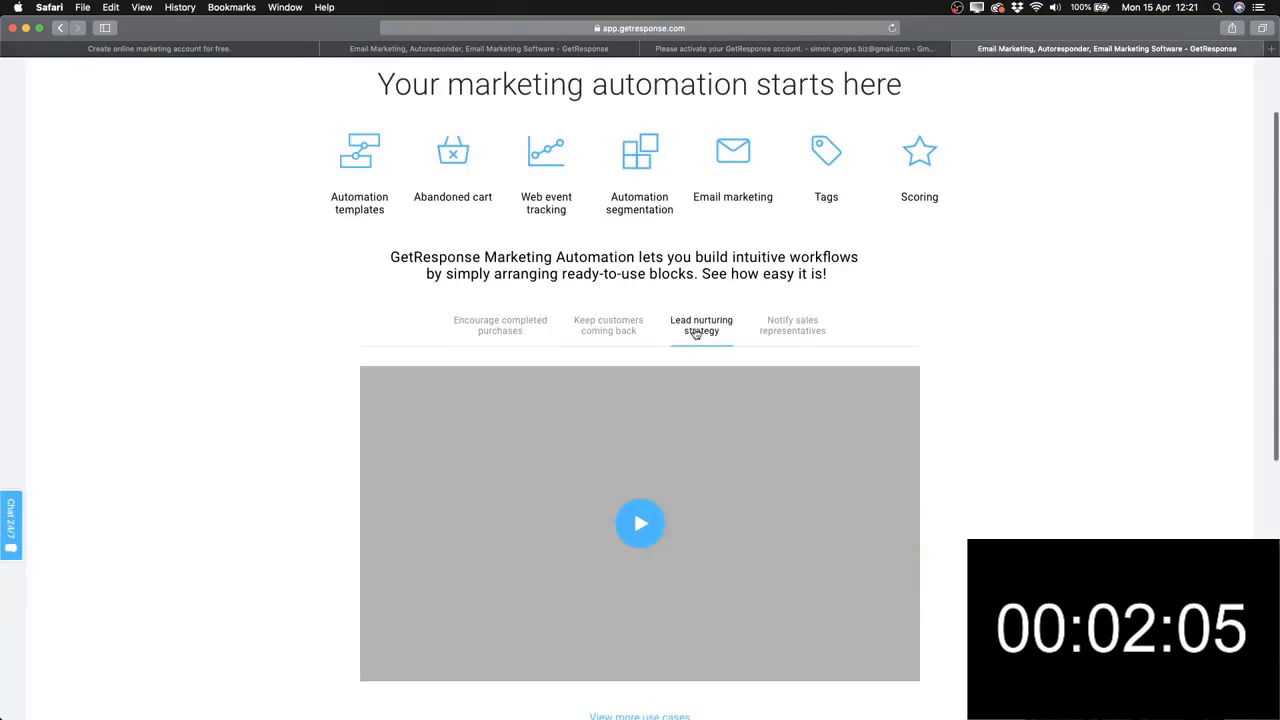
{"action": "left_click", "coordinate": [510, 334]}
{"action": "scroll", "coordinate": [303, 338], "scroll_direction": "up", "scroll_amount": 2}
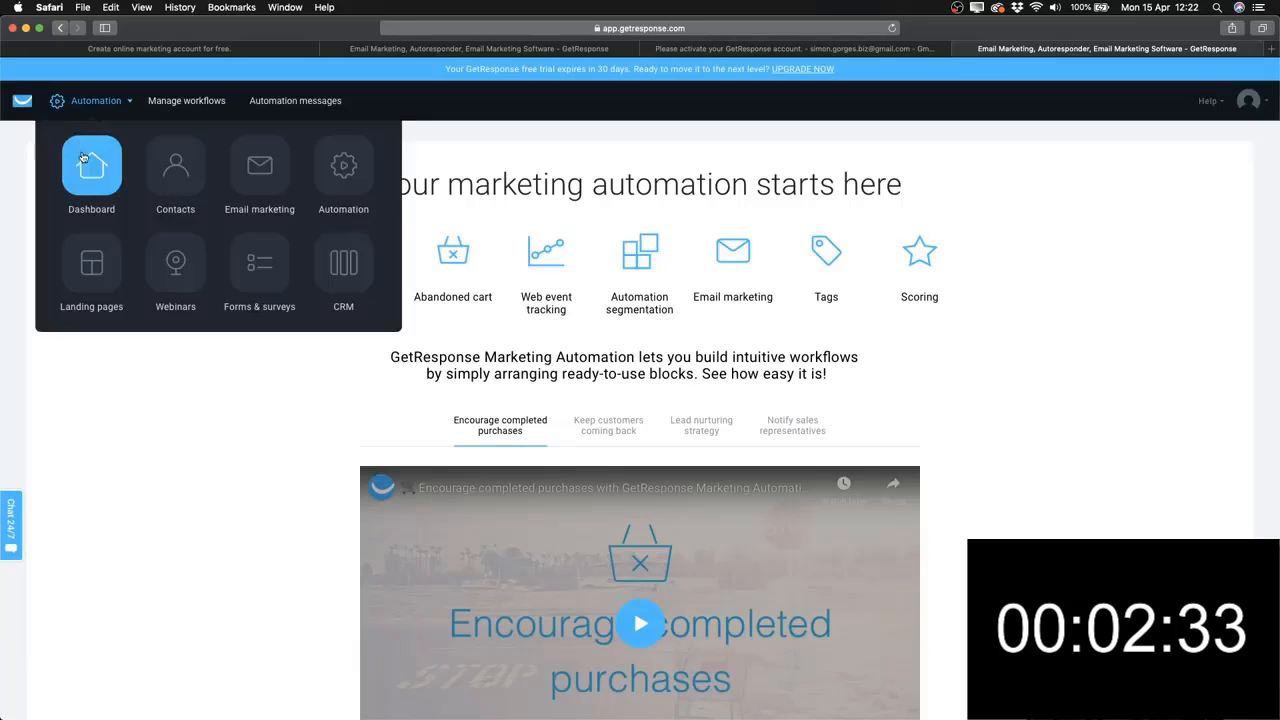
{"action": "left_click", "coordinate": [22, 101]}
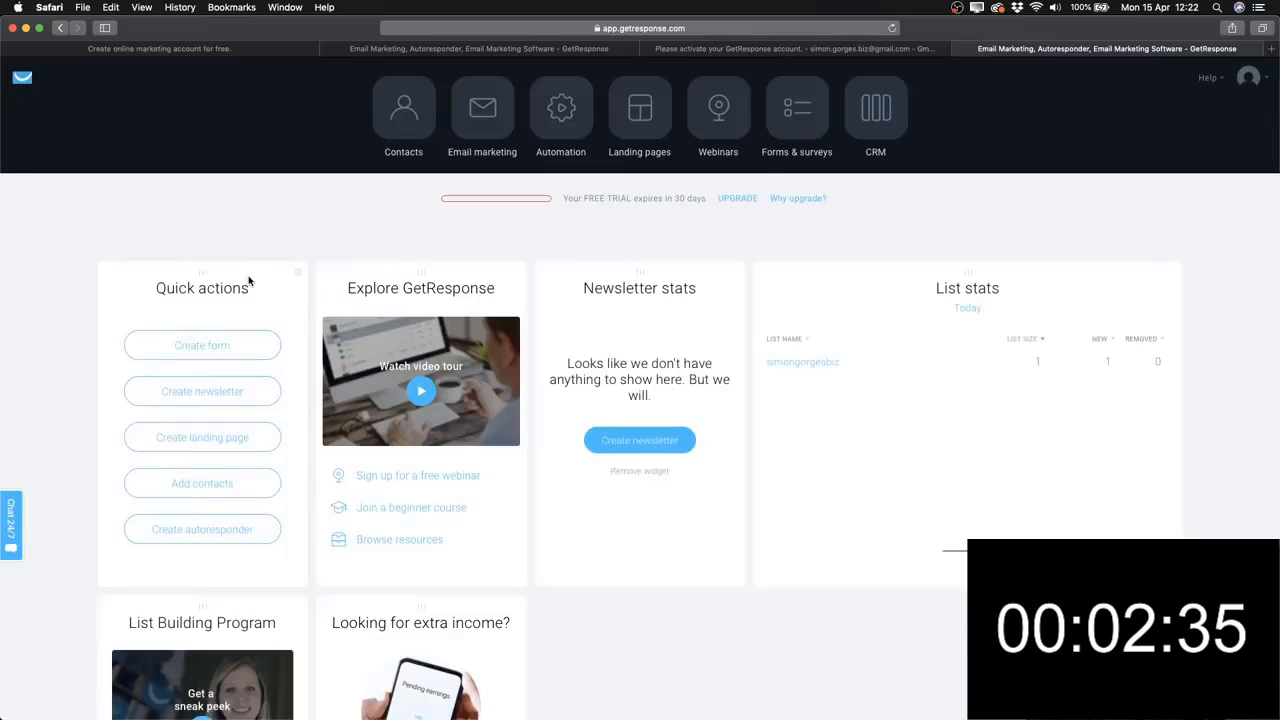
{"action": "left_click", "coordinate": [650, 110]}
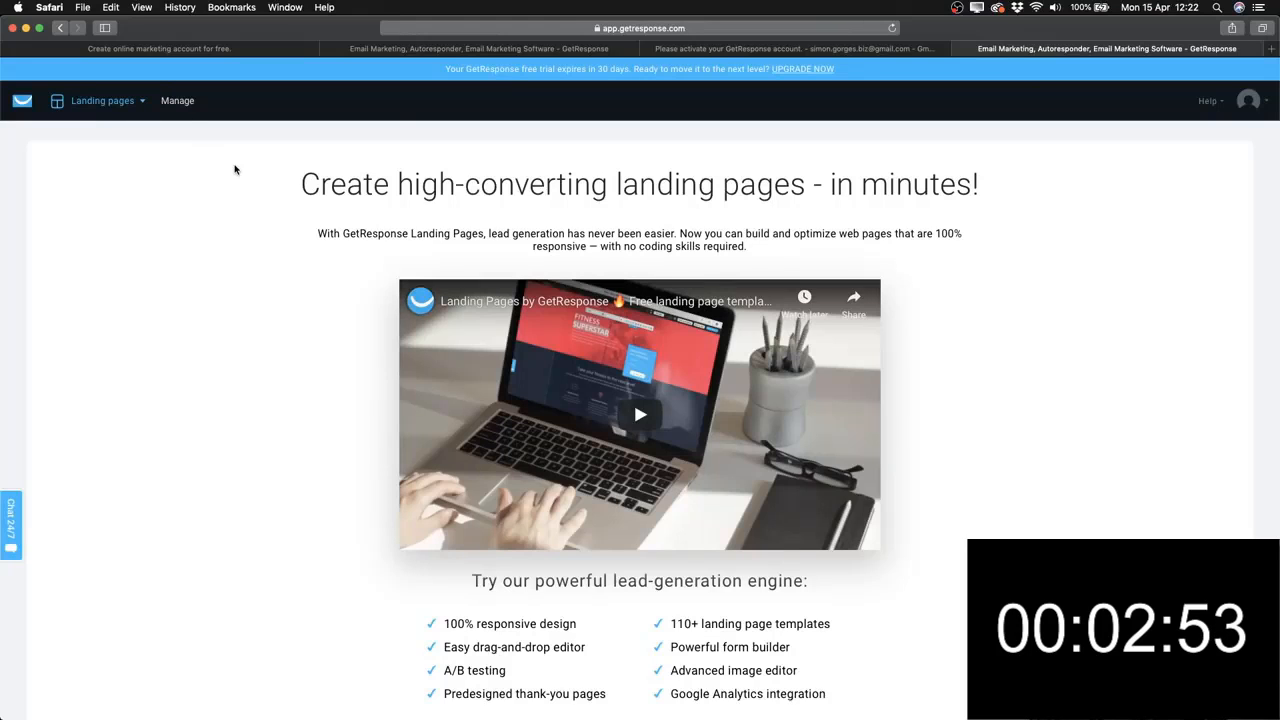
{"action": "left_click", "coordinate": [100, 102]}
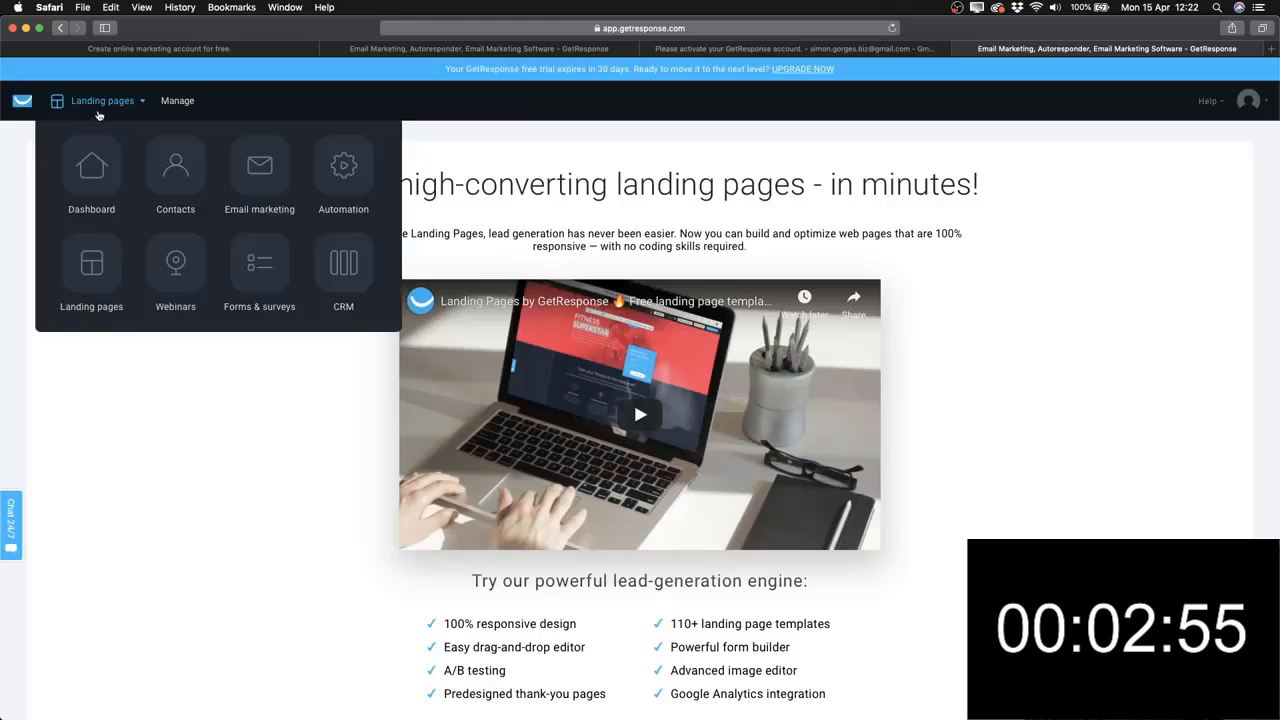
{"action": "left_click", "coordinate": [175, 165]}
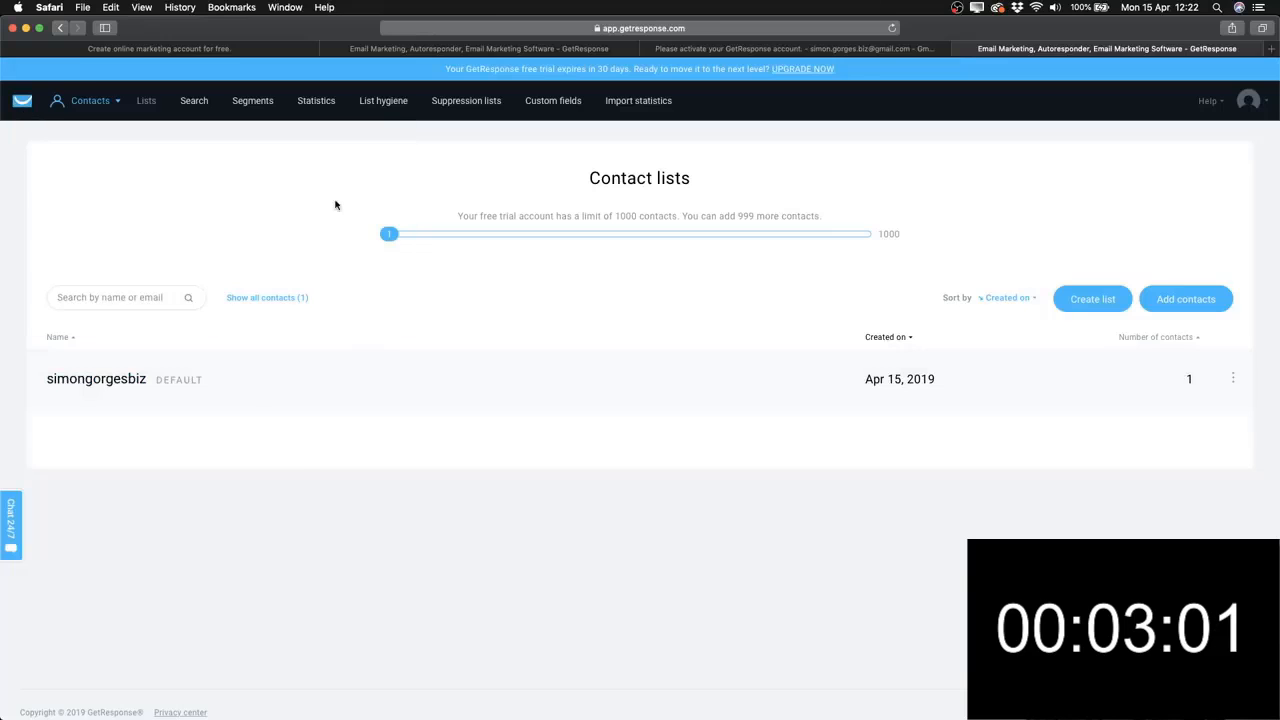
{"action": "left_click", "coordinate": [24, 103]}
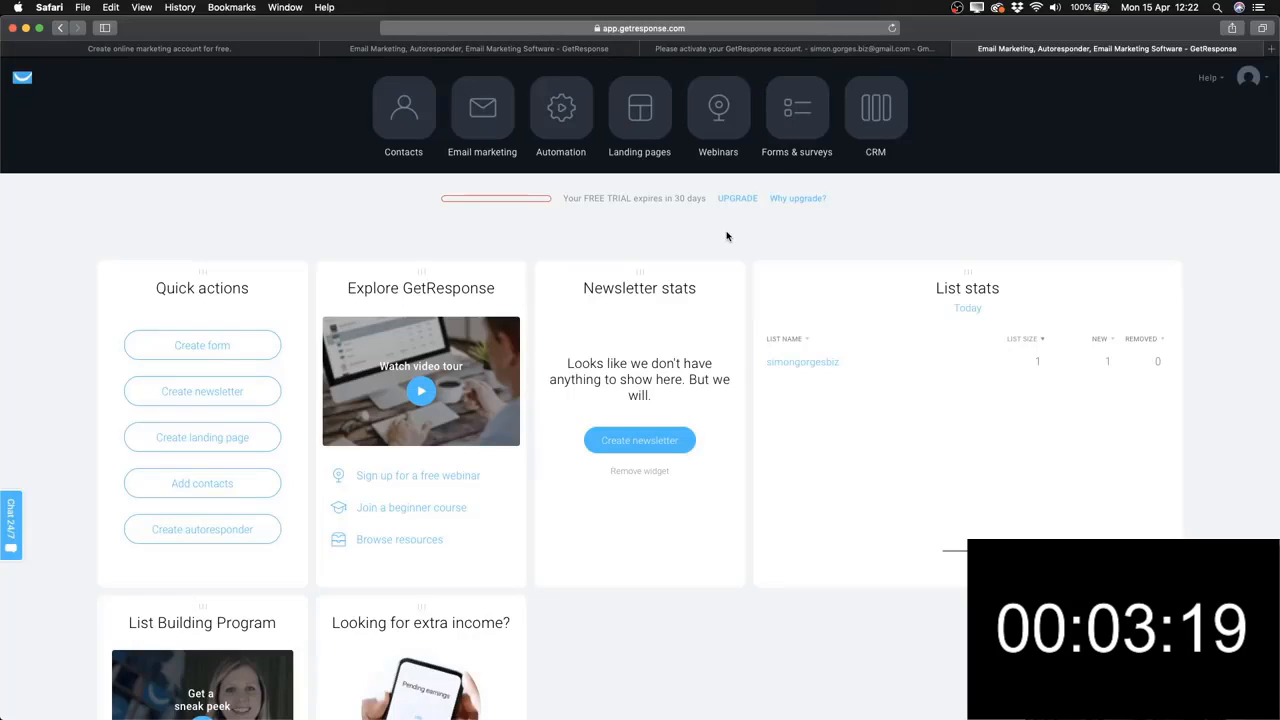
{"action": "scroll", "coordinate": [552, 229], "scroll_direction": "down", "scroll_amount": 2}
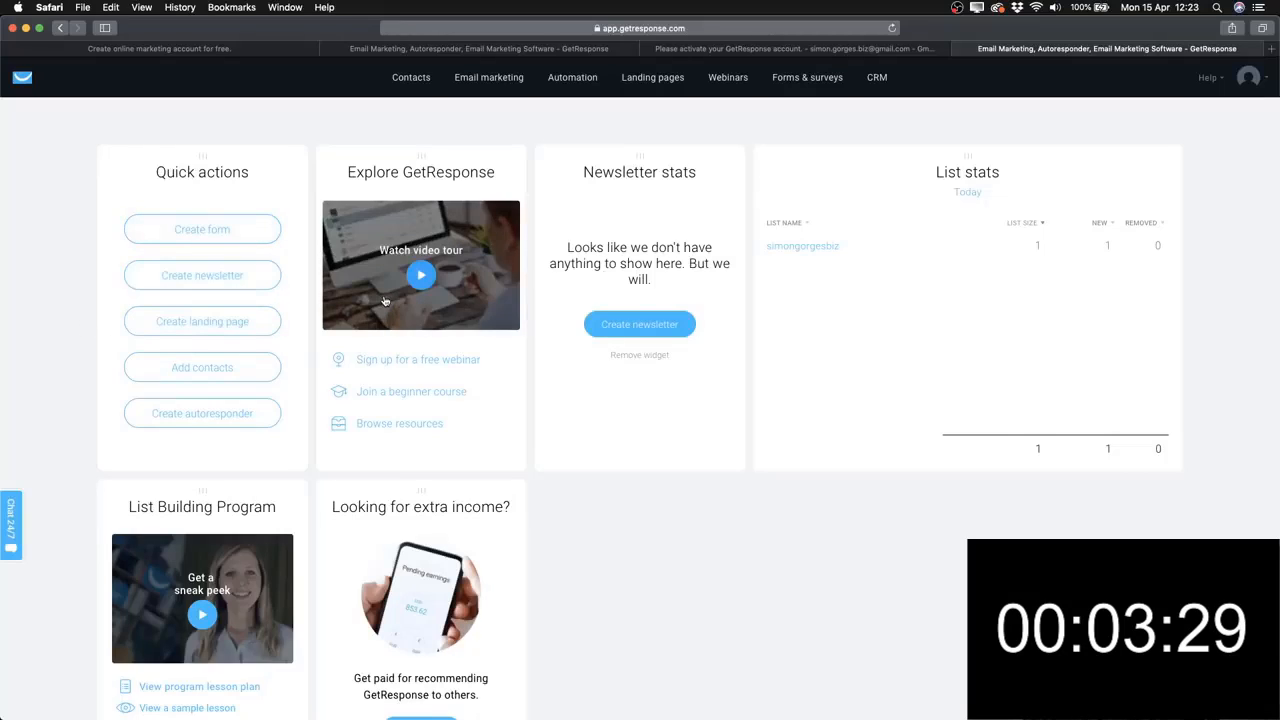
{"action": "mouse_move", "coordinate": [473, 105]}
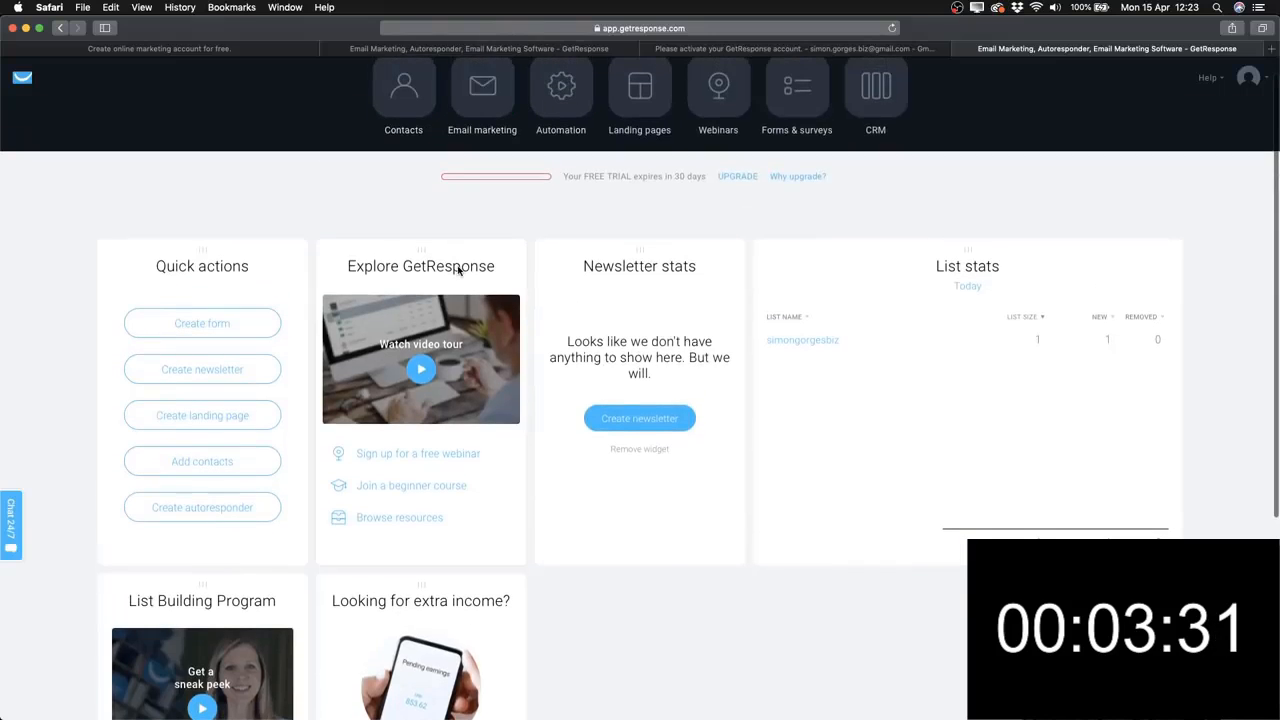
{"action": "scroll", "coordinate": [457, 267], "scroll_direction": "down", "scroll_amount": 1}
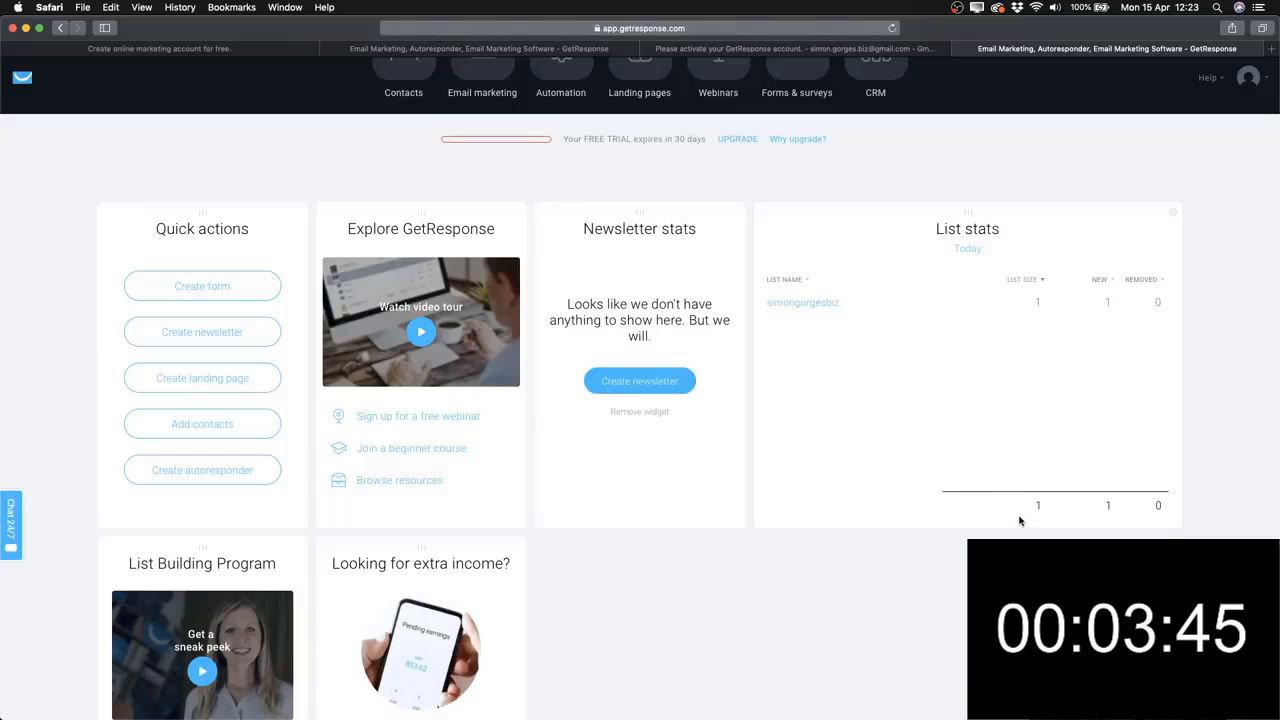
{"action": "scroll", "coordinate": [871, 486], "scroll_direction": "down", "scroll_amount": 2}
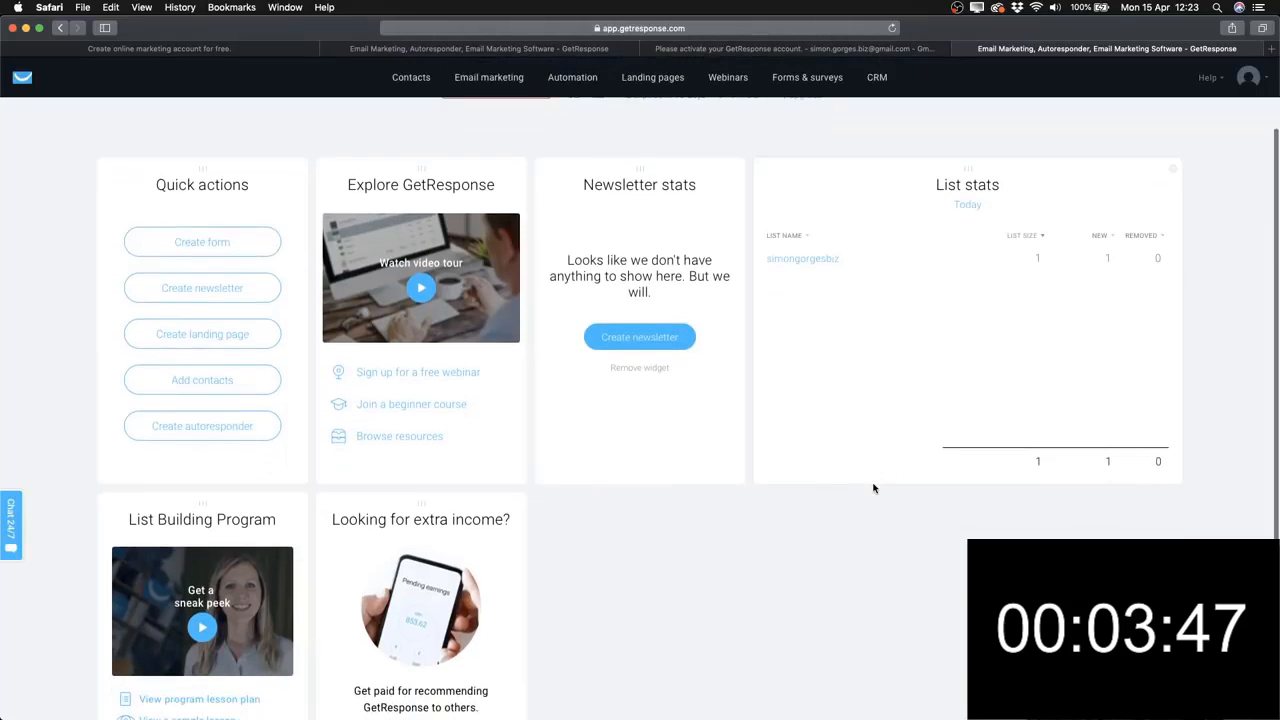
{"action": "scroll", "coordinate": [860, 470], "scroll_direction": "up", "scroll_amount": 2}
{"action": "mouse_move", "coordinate": [640, 218]}
{"action": "left_mouse_down"}
{"action": "mouse_move", "coordinate": [1117, 205]}
{"action": "mouse_move", "coordinate": [645, 200]}
{"action": "left_mouse_up"}
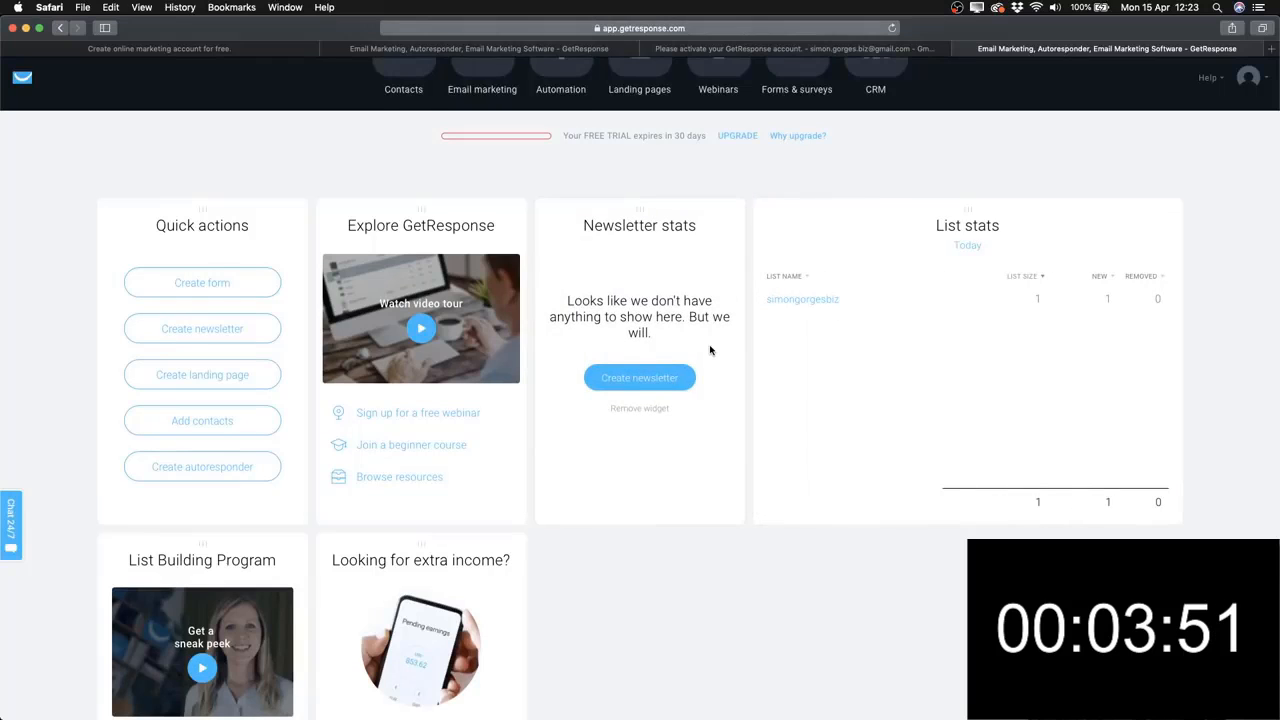
{"action": "scroll", "coordinate": [710, 350], "scroll_direction": "down", "scroll_amount": 1}
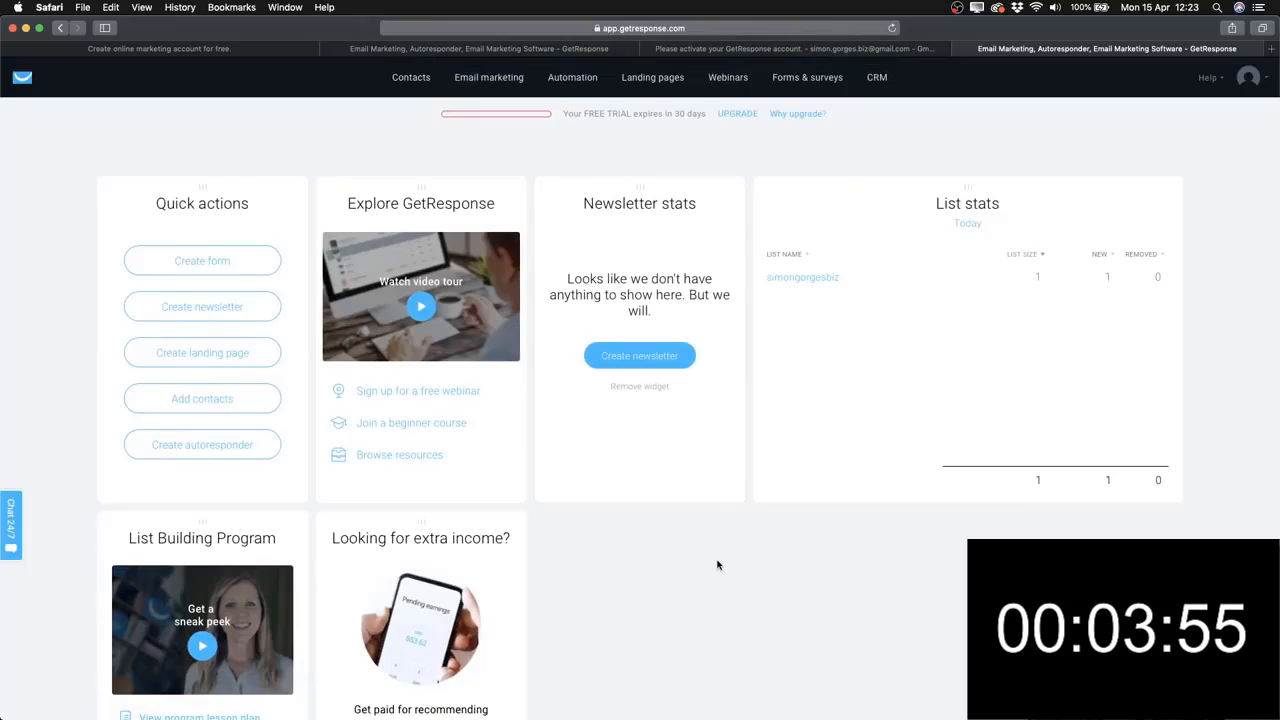
{"action": "scroll", "coordinate": [723, 600], "scroll_direction": "up", "scroll_amount": 1}
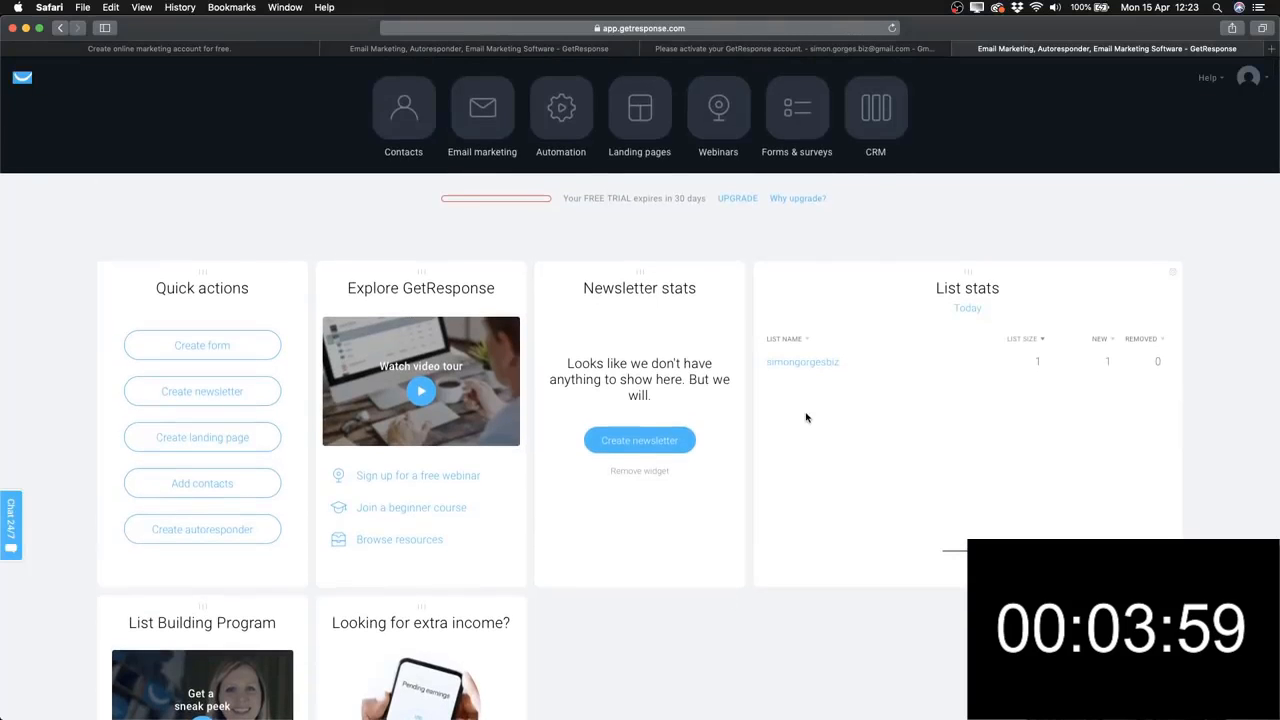
{"action": "scroll", "coordinate": [806, 418], "scroll_direction": "down", "scroll_amount": 2}
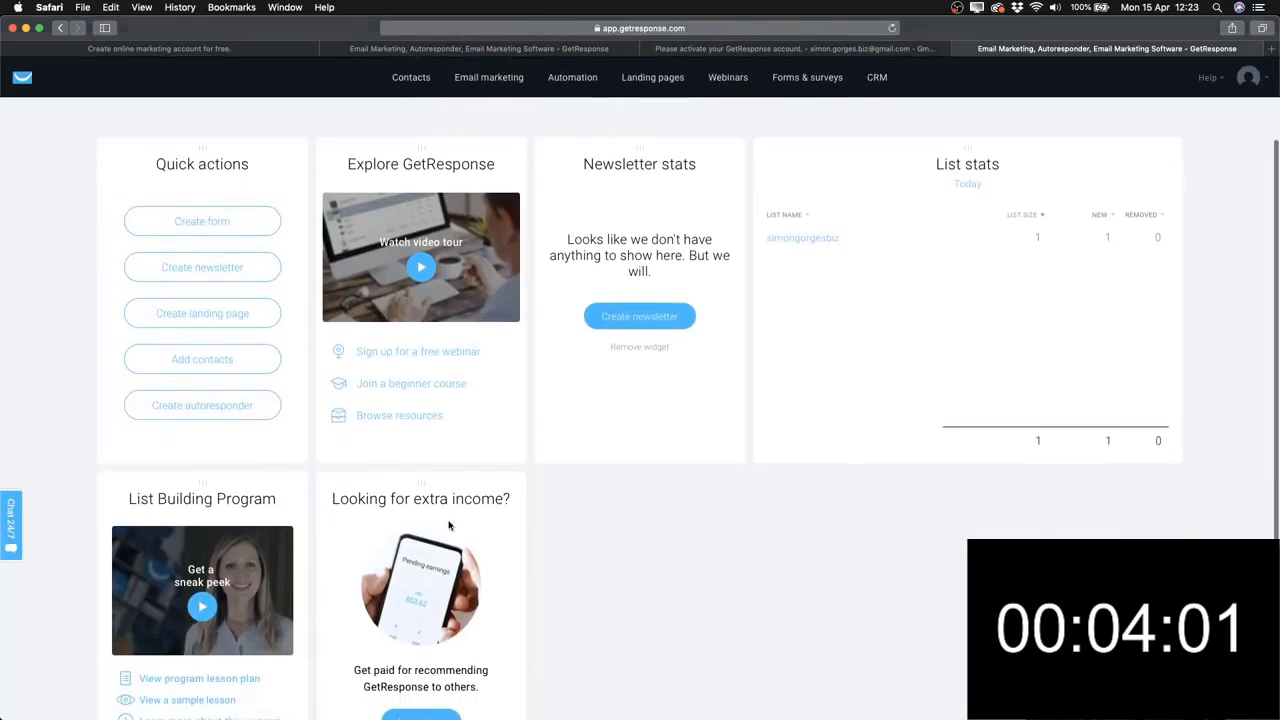
{"action": "scroll", "coordinate": [449, 525], "scroll_direction": "down", "scroll_amount": 1}
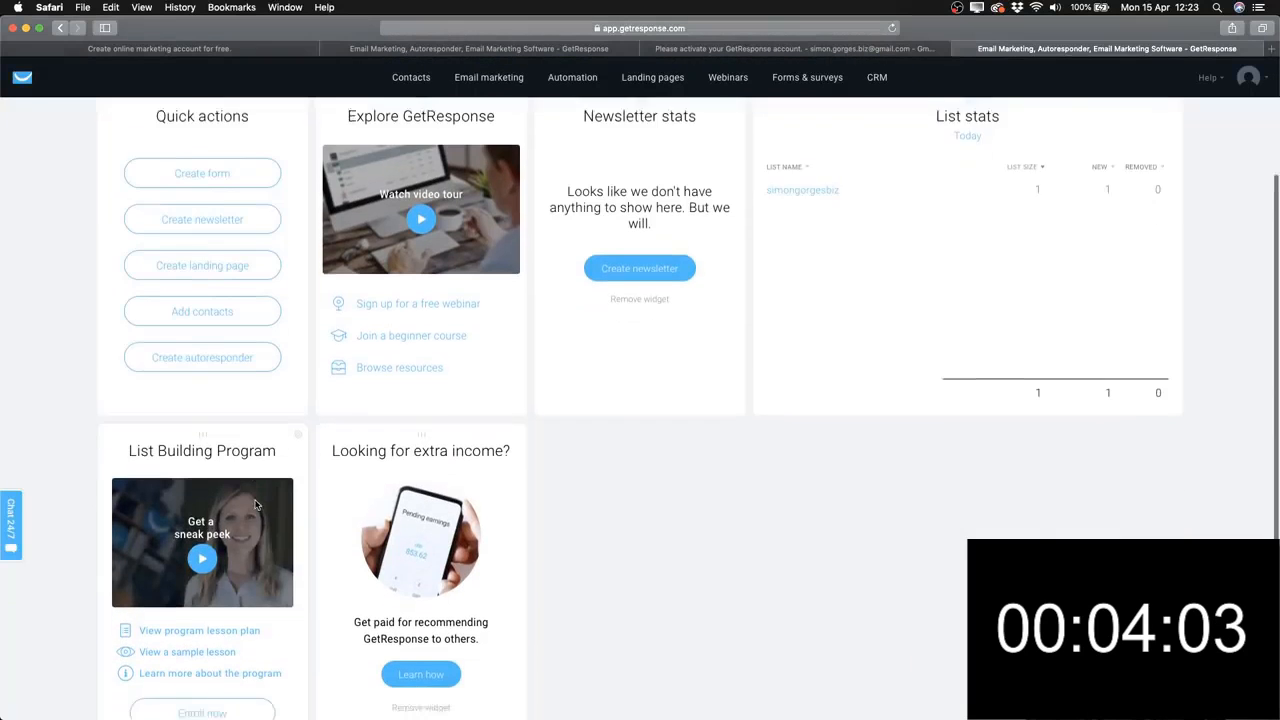
{"action": "scroll", "coordinate": [255, 505], "scroll_direction": "down", "scroll_amount": 1}
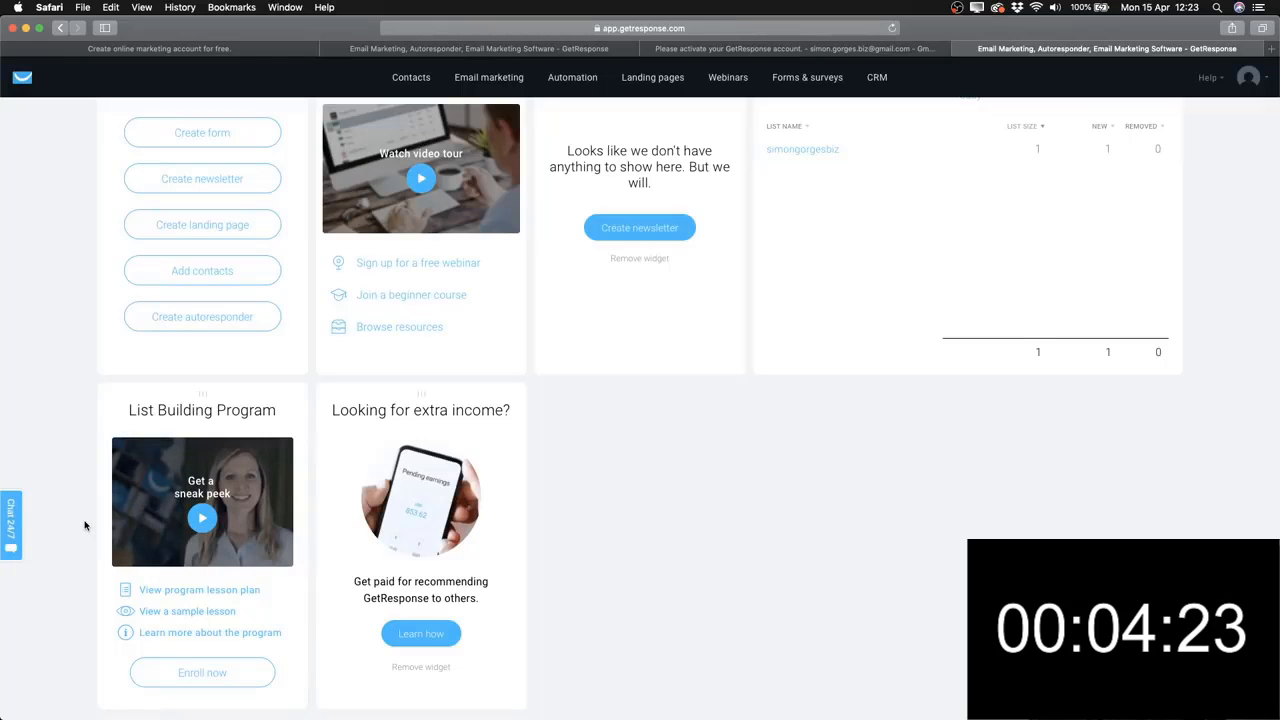
{"action": "scroll", "coordinate": [85, 526], "scroll_direction": "down", "scroll_amount": 1}
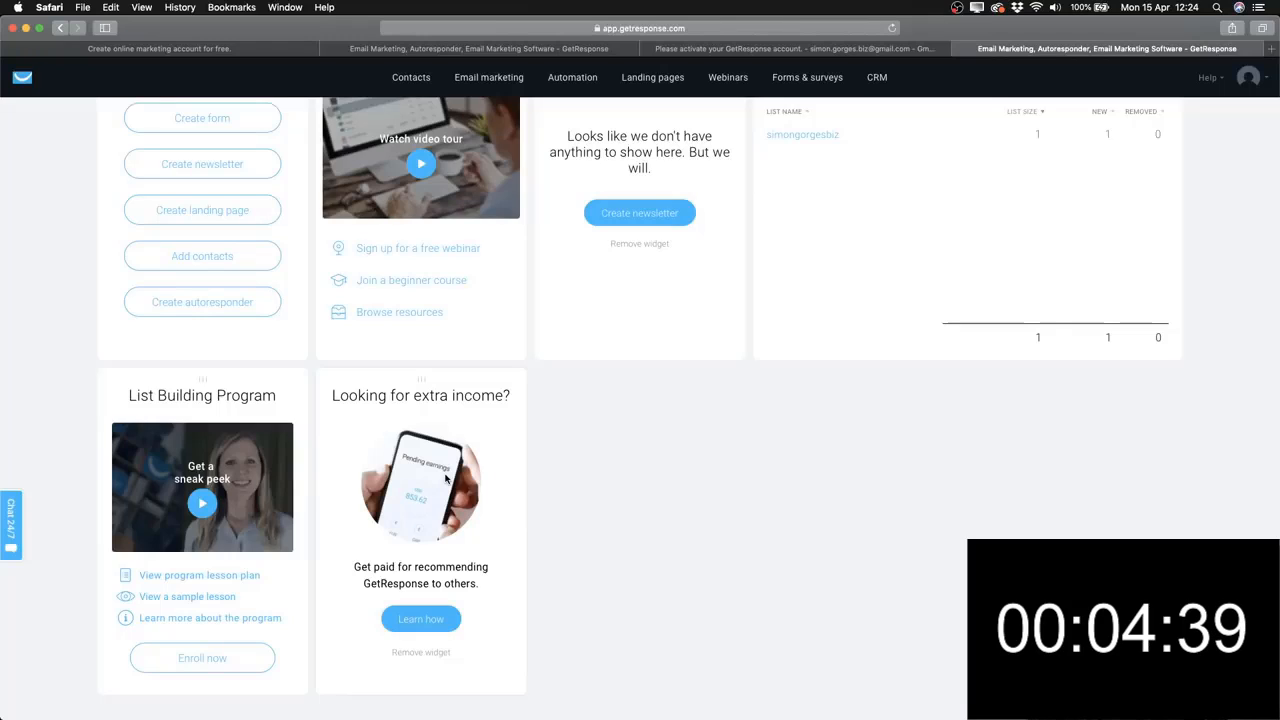
{"action": "scroll", "coordinate": [595, 503], "scroll_direction": "up", "scroll_amount": 2}
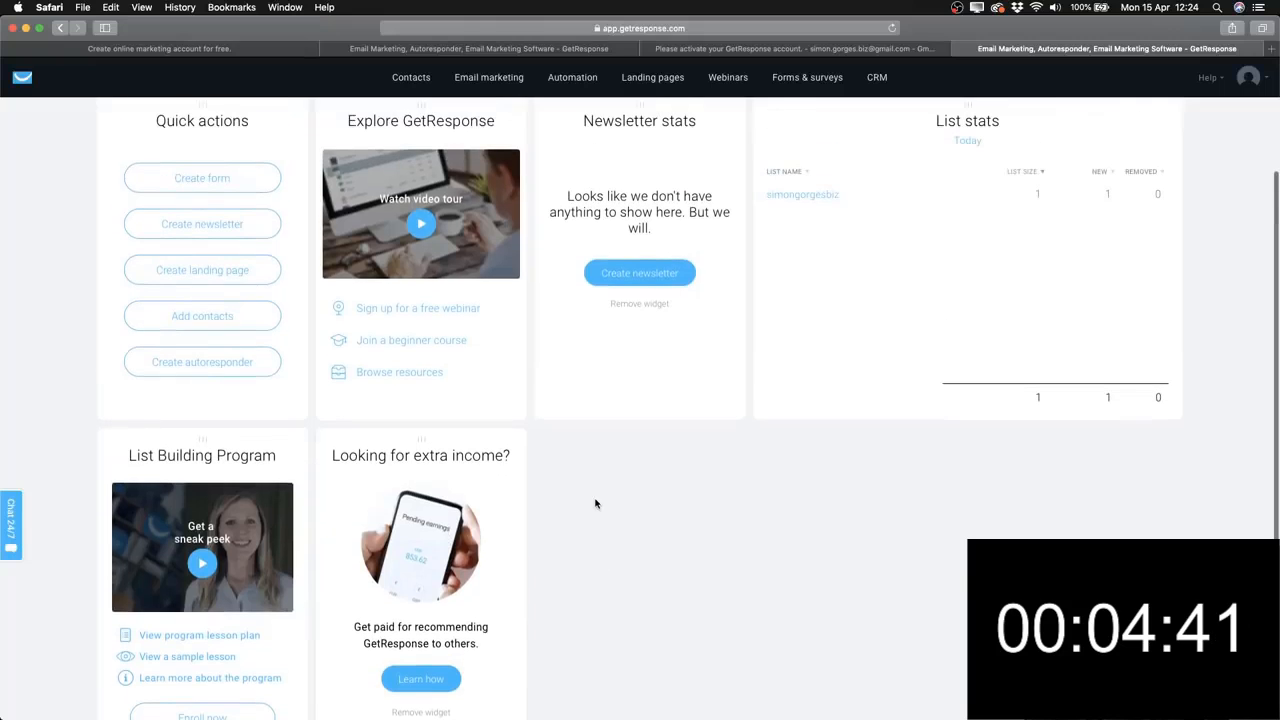
{"action": "scroll", "coordinate": [595, 503], "scroll_direction": "up", "scroll_amount": 2}
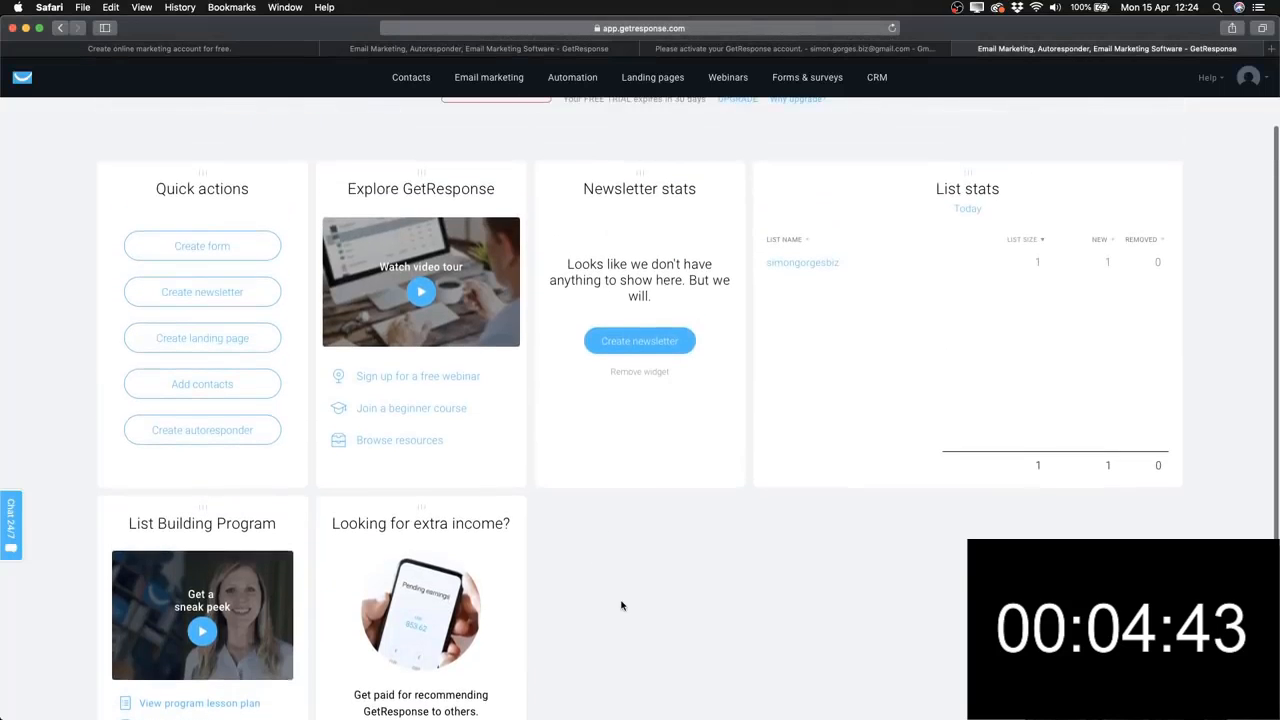
{"action": "scroll", "coordinate": [621, 606], "scroll_direction": "up", "scroll_amount": 2}
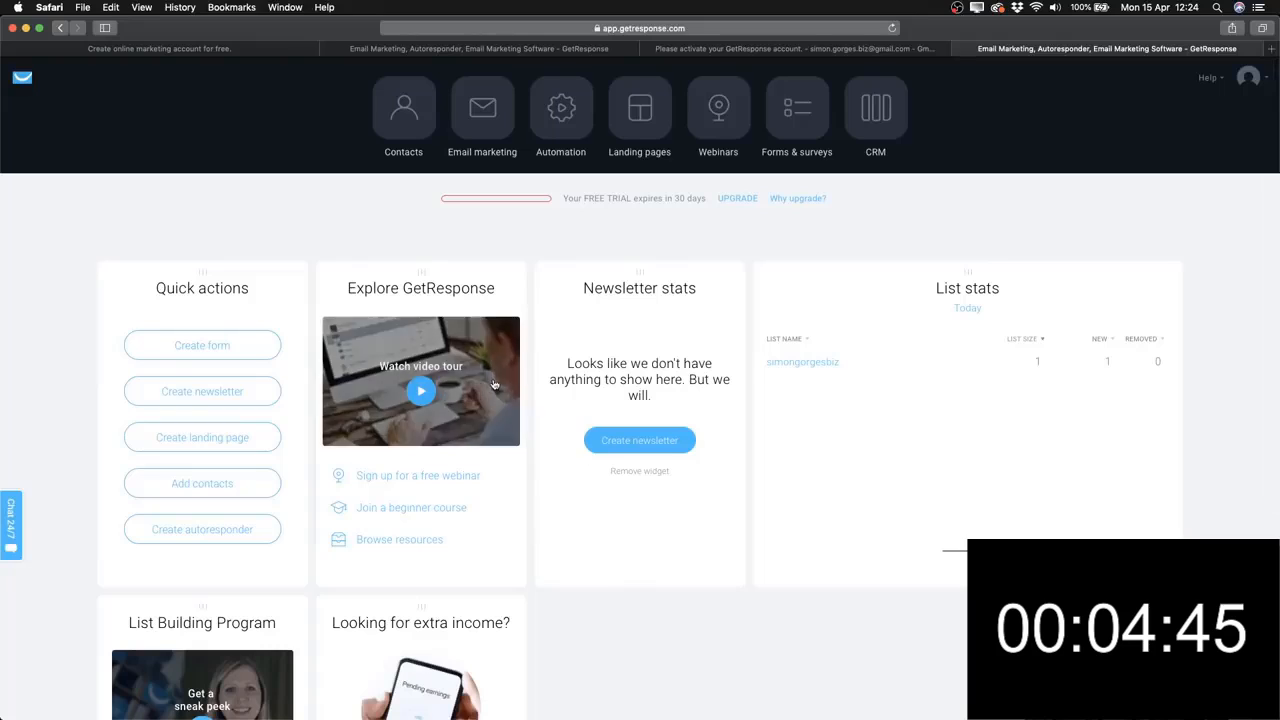
{"action": "left_click", "coordinate": [13, 527]}
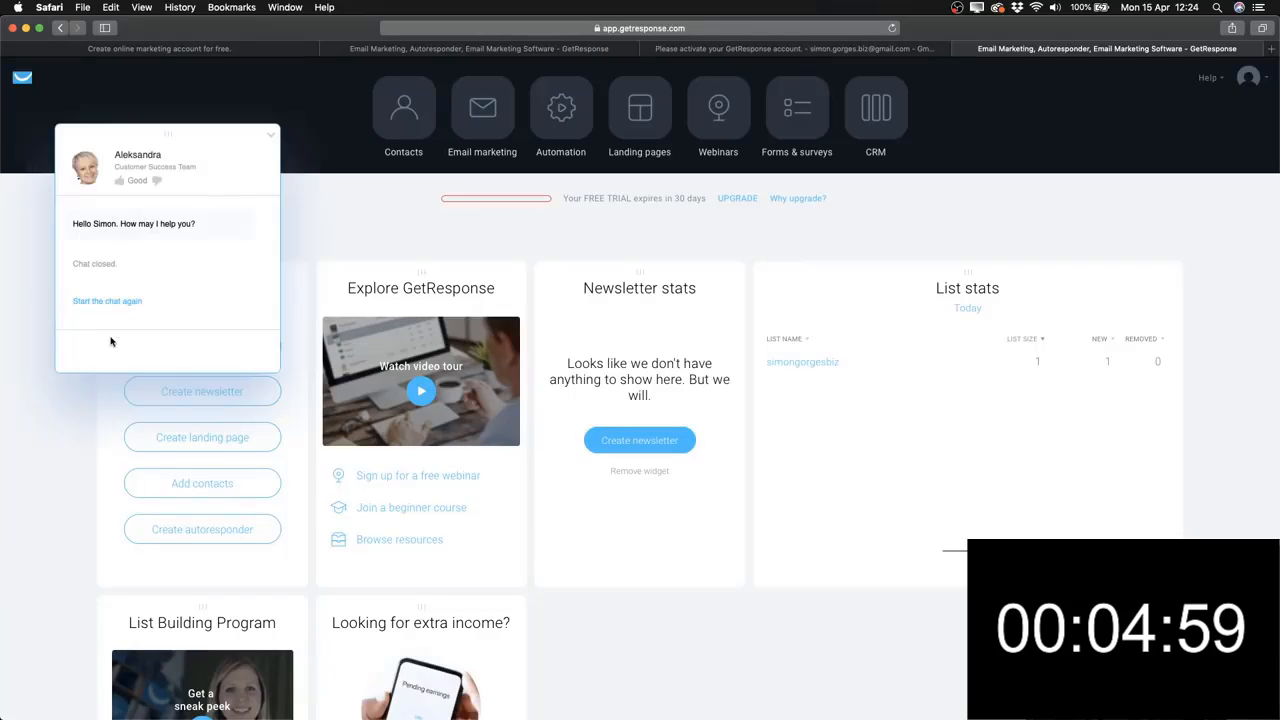
{"action": "left_click", "coordinate": [104, 301]}
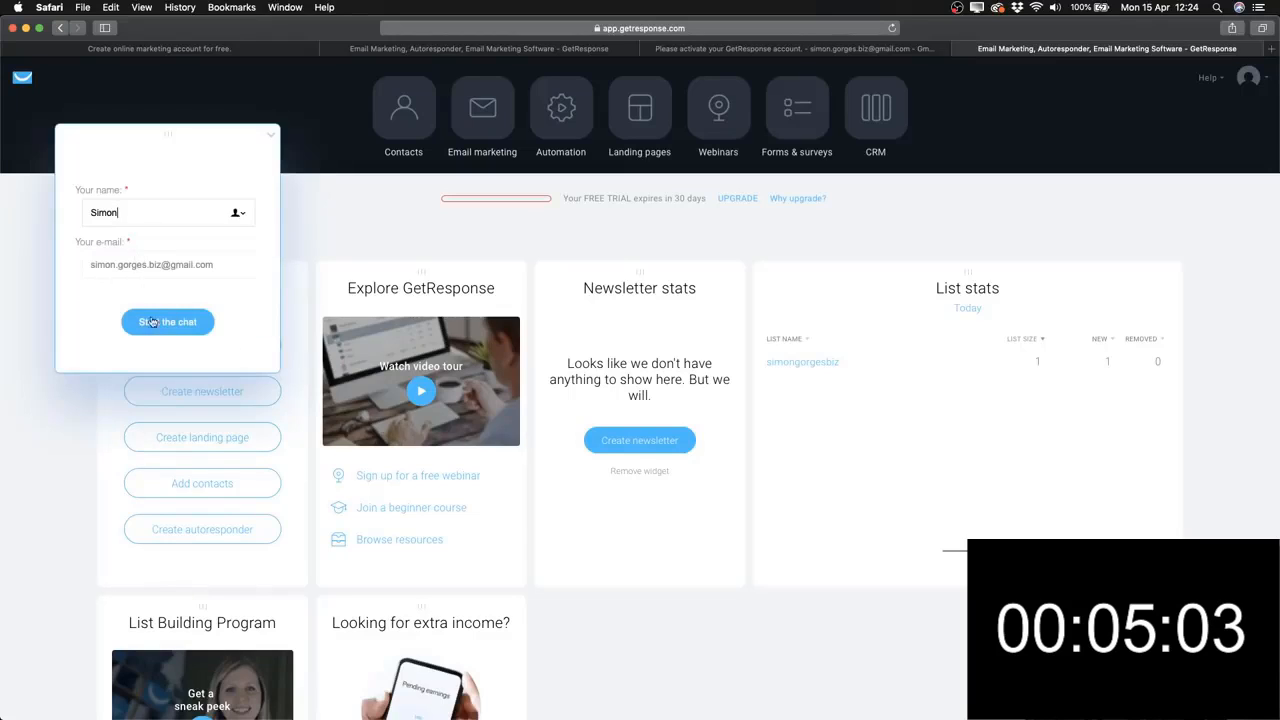
{"action": "left_click", "coordinate": [157, 321]}
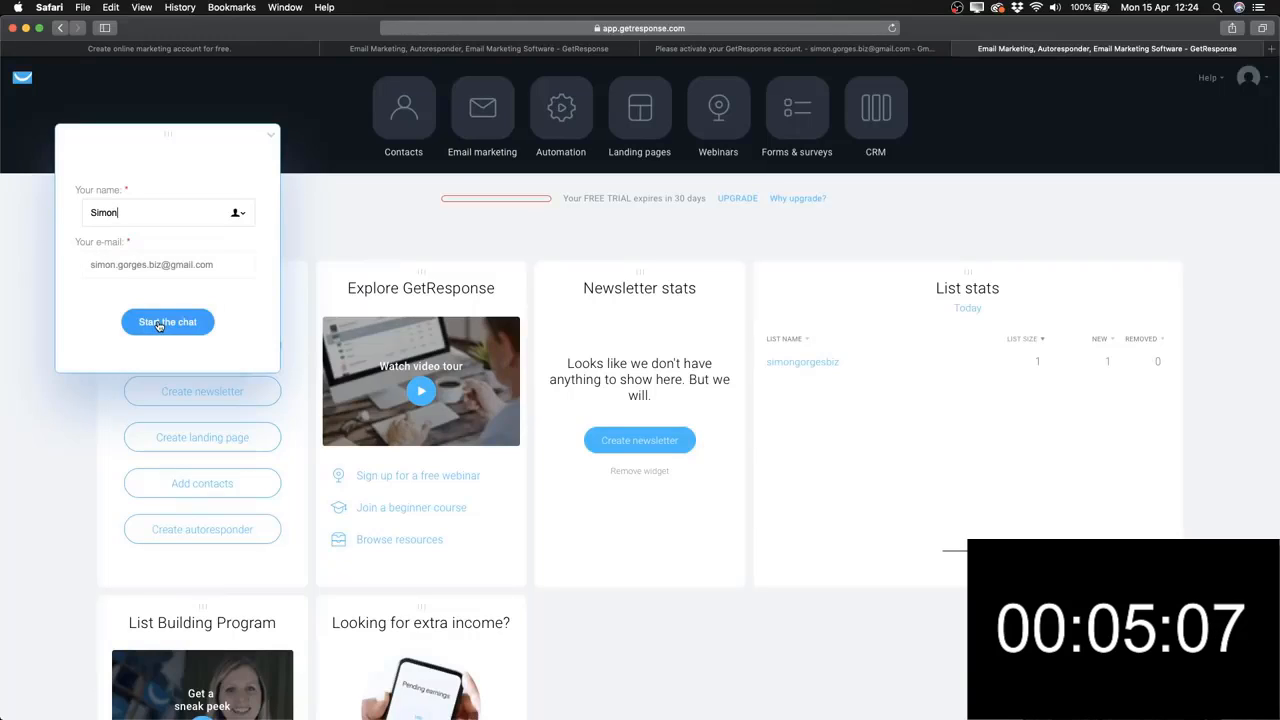
{"action": "left_click", "coordinate": [272, 139]}
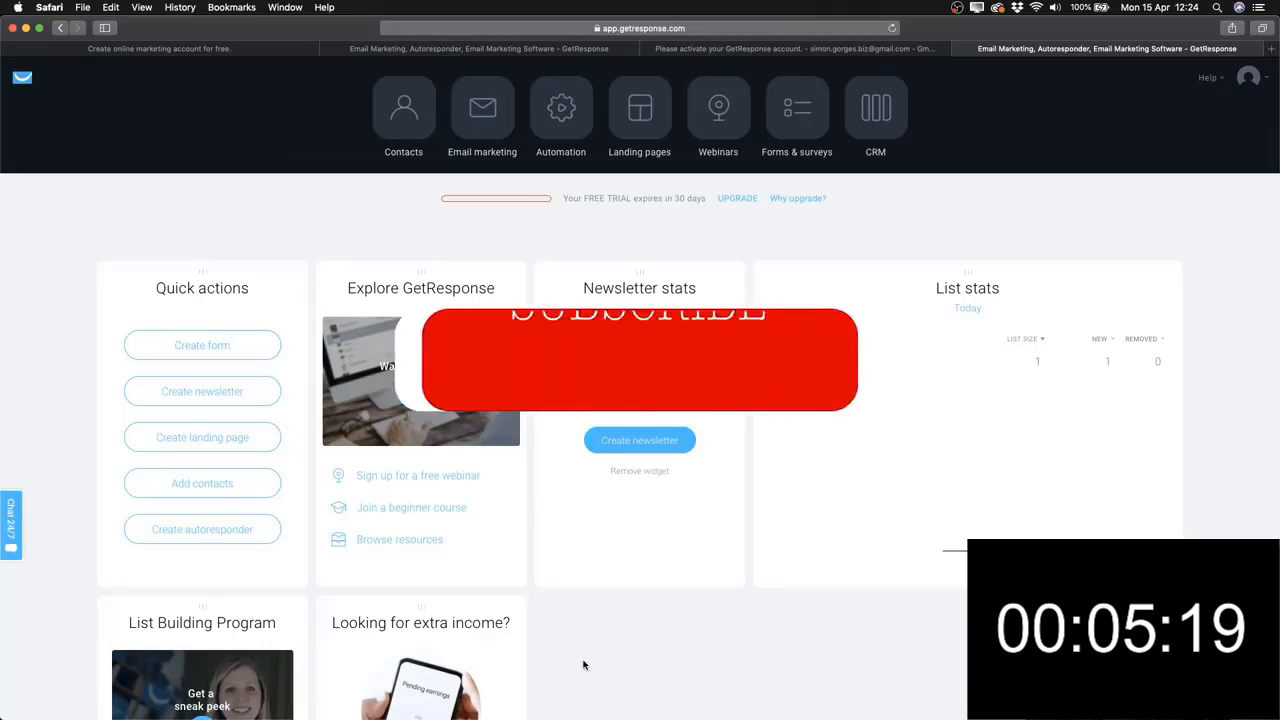
Open the profile avatar's account menu showing the free-trial status.
{"action": "scroll", "coordinate": [584, 665], "scroll_direction": "down", "scroll_amount": 1}
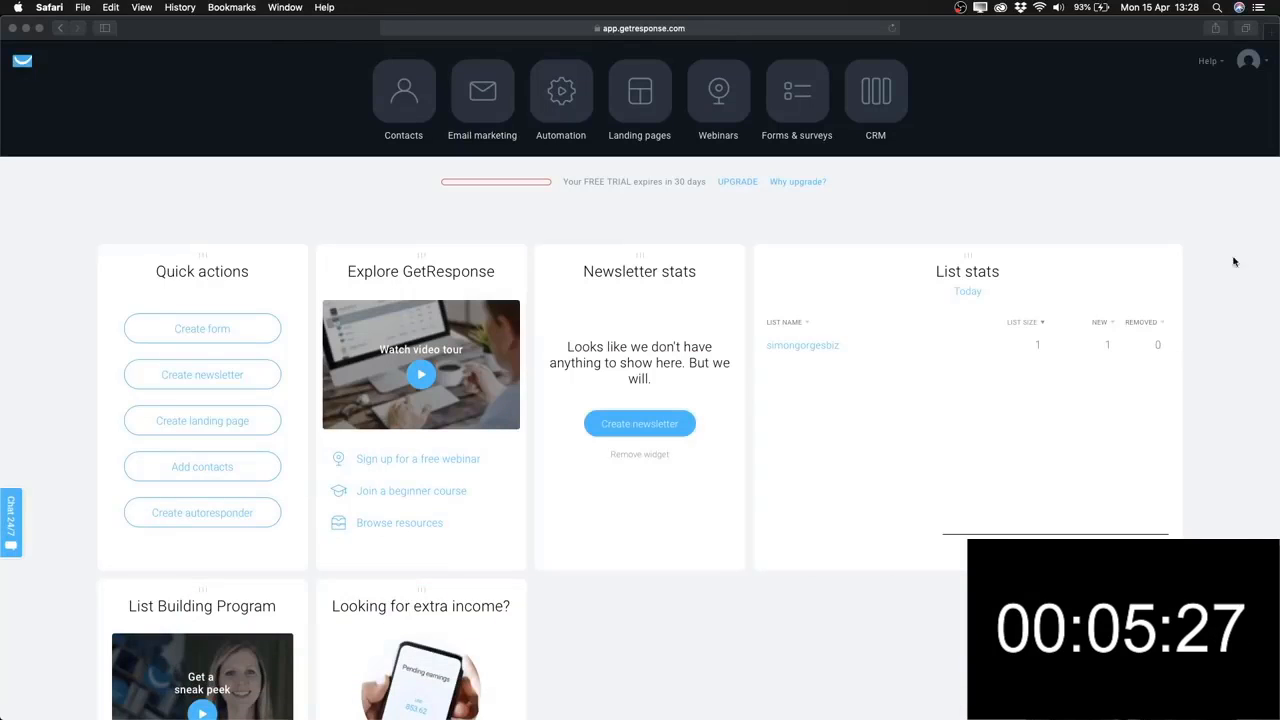
{"action": "left_click", "coordinate": [1250, 62]}
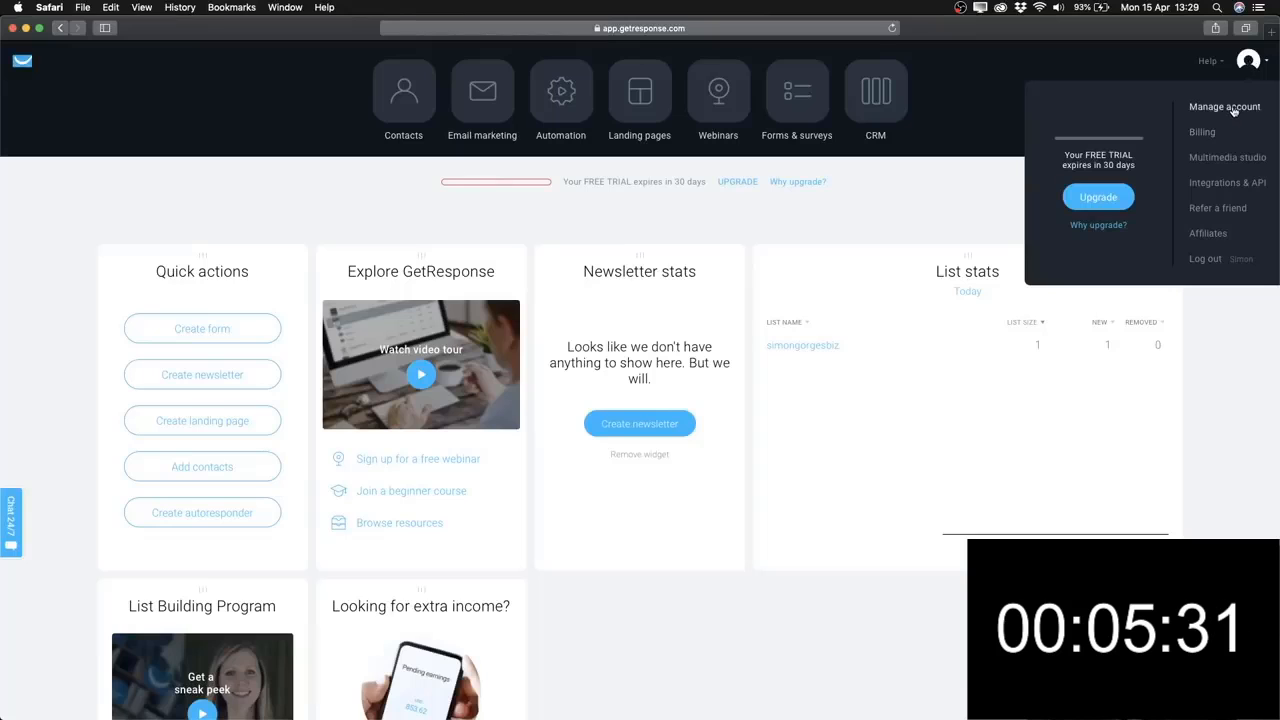
Go to Manage account and open the Email addresses settings page.
{"action": "left_click", "coordinate": [1233, 107]}
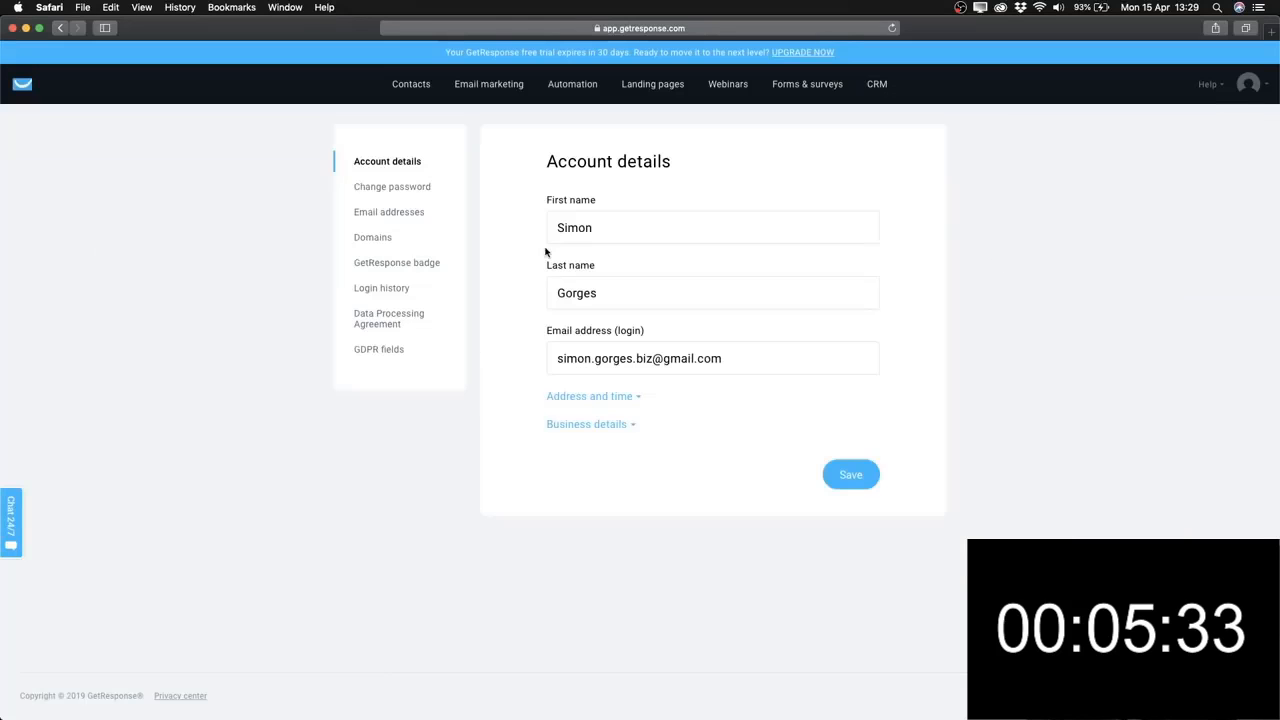
{"action": "left_click", "coordinate": [398, 214]}
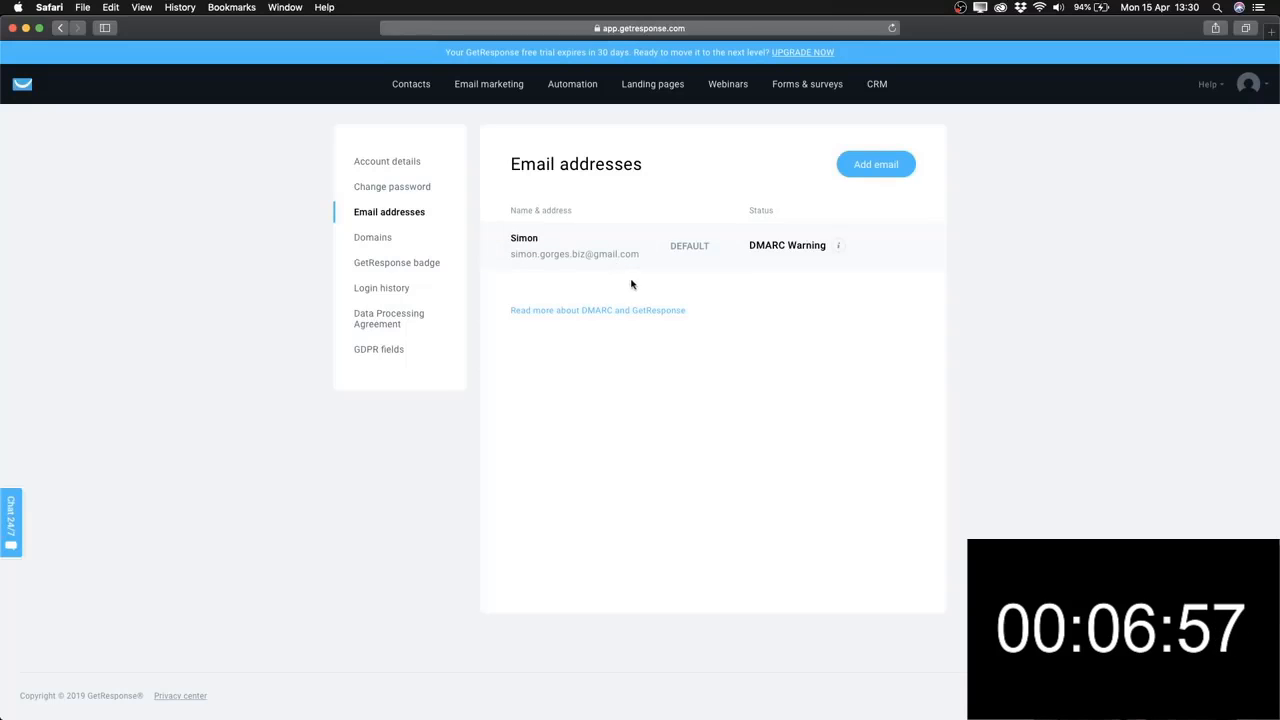
Add a second sender address with the sender's name and e-mail address.
{"action": "left_click", "coordinate": [876, 170]}
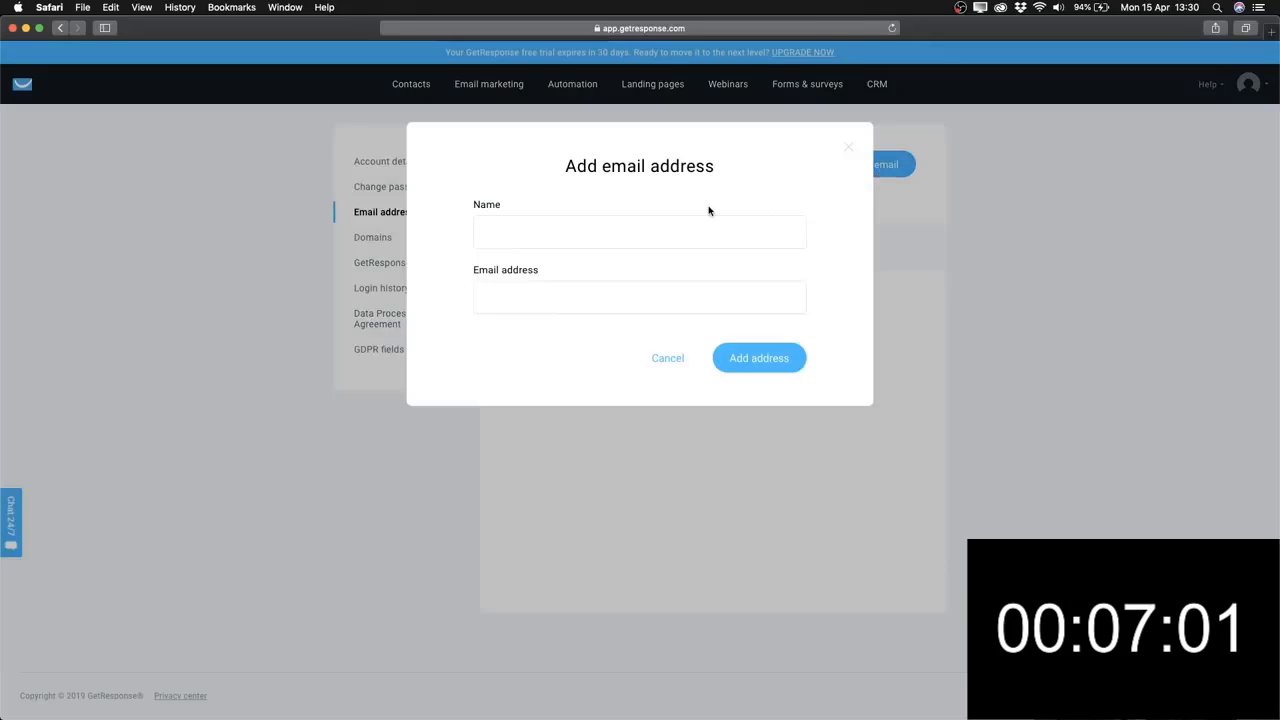
{"action": "left_click", "coordinate": [566, 231]}
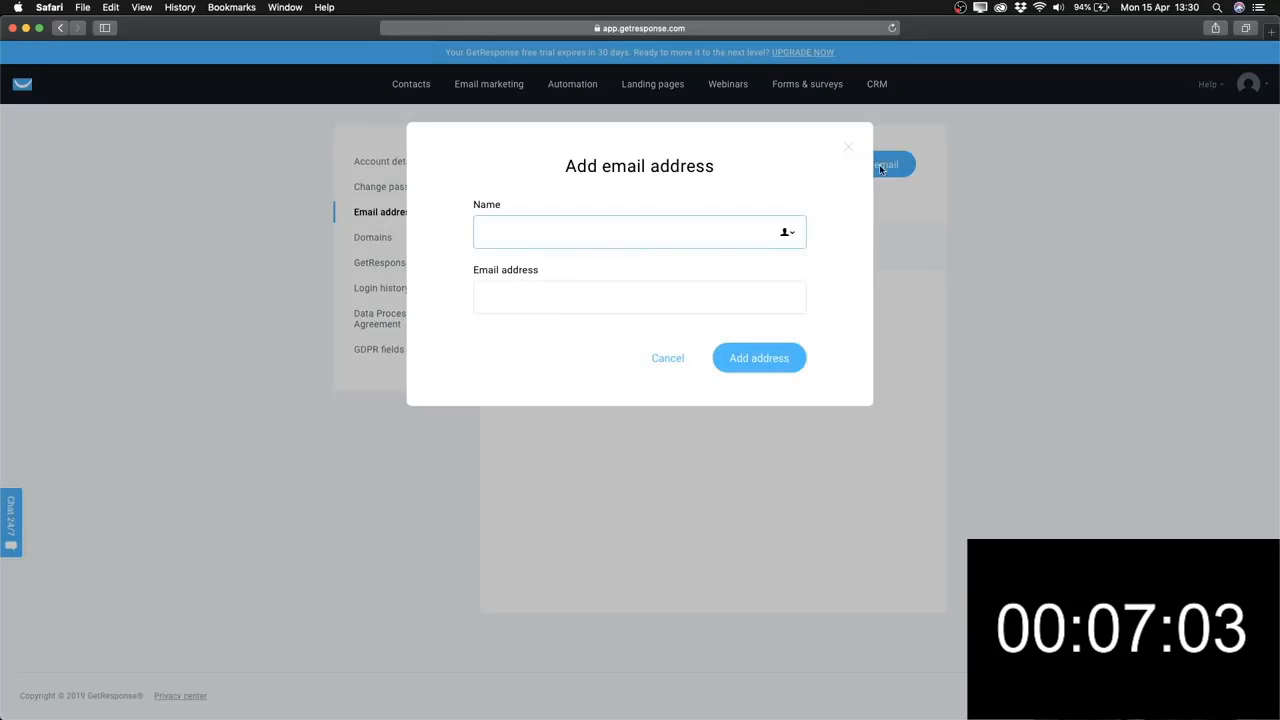
{"action": "type", "text": "Simon"}
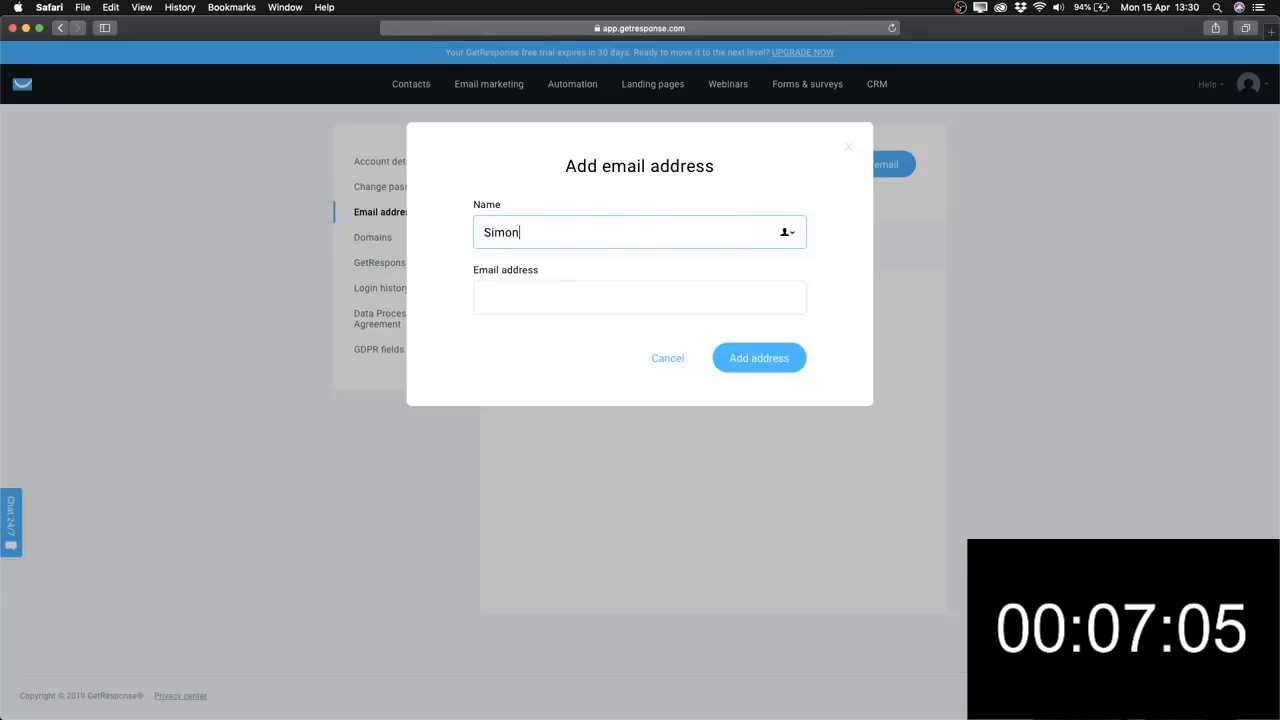
{"action": "left_click", "coordinate": [654, 284]}
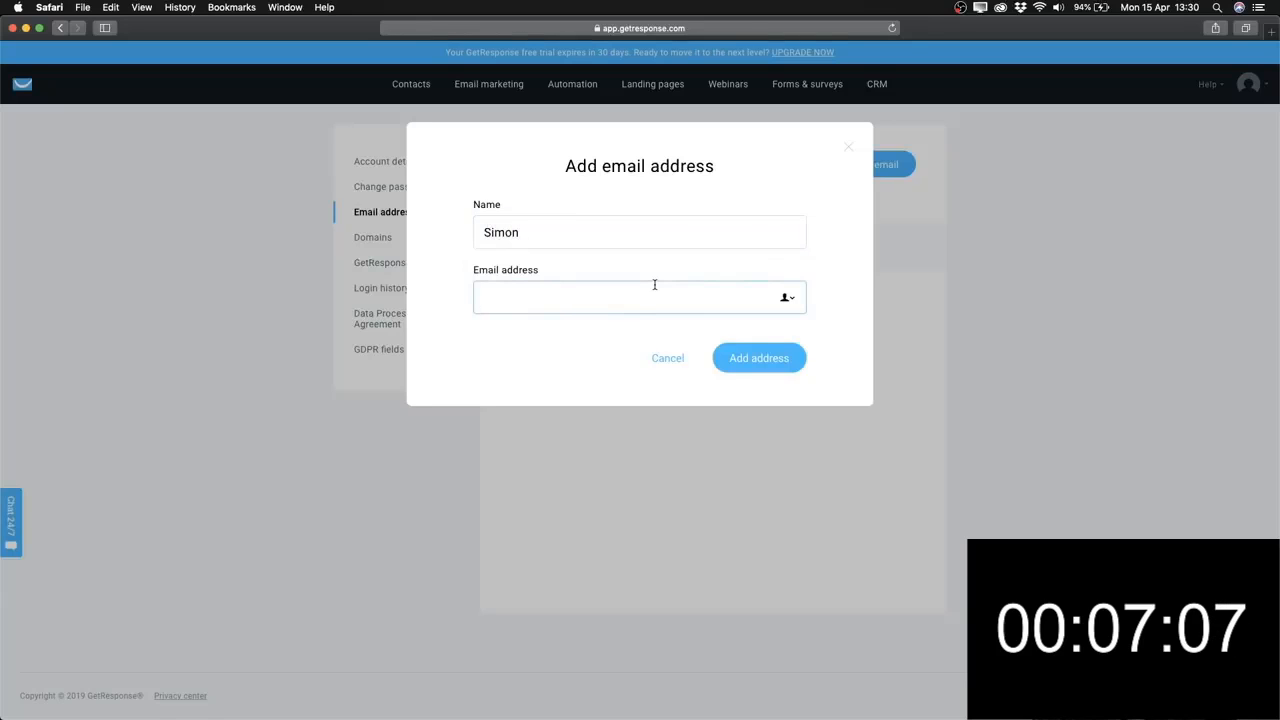
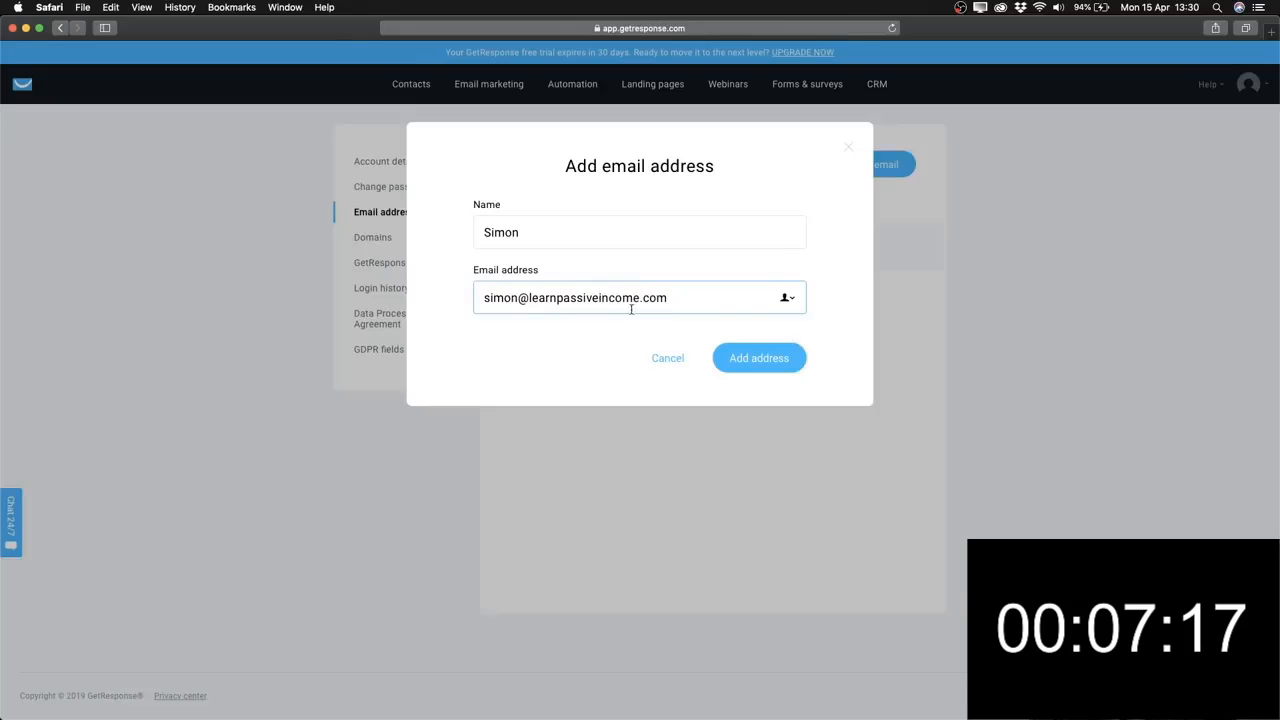
{"action": "left_click", "coordinate": [754, 362]}
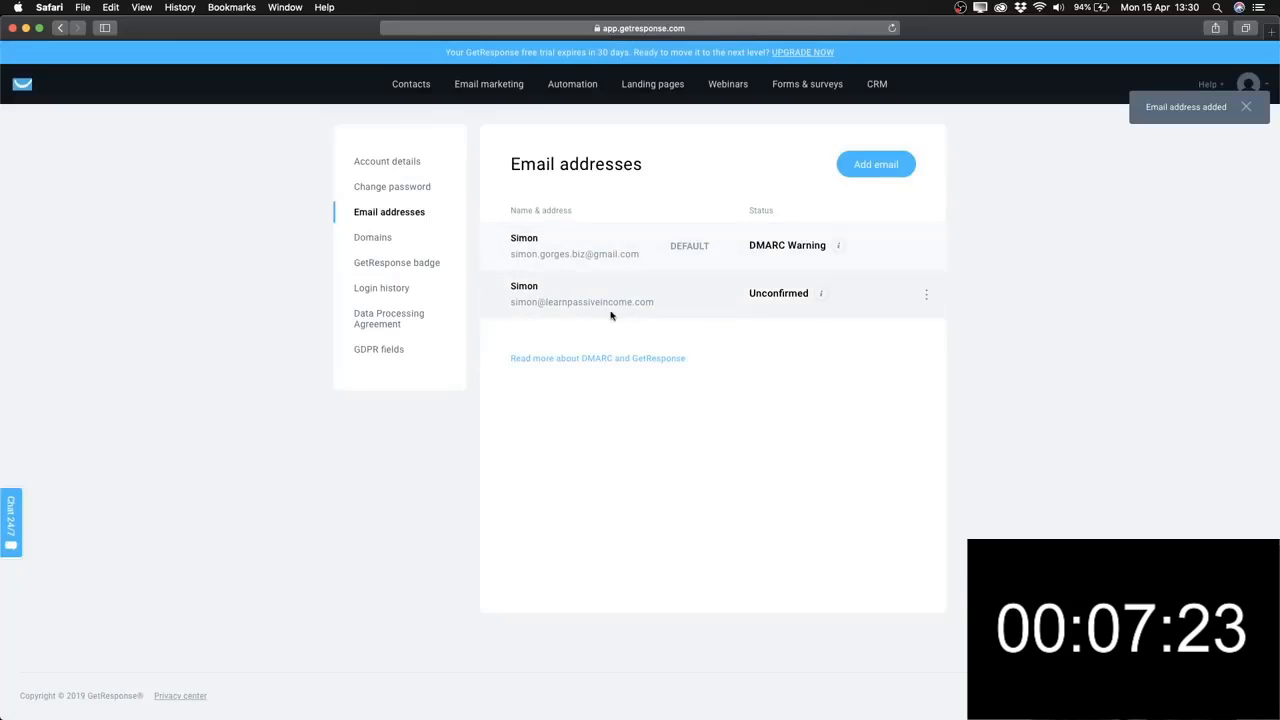
Check the new address's Unconfirmed status and row options, then return to the dashboard.
{"action": "left_click_drag", "start_coordinate": [749, 295], "coordinate": [806, 296]}
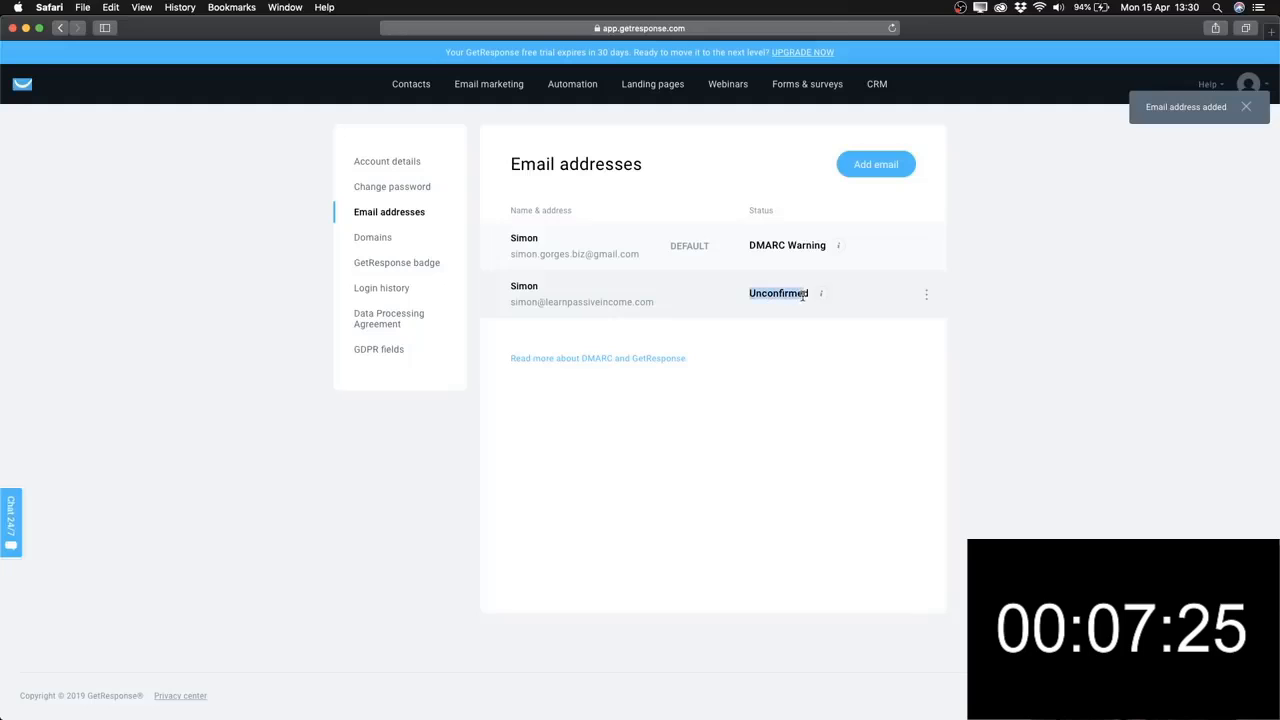
{"action": "left_click", "coordinate": [781, 312]}
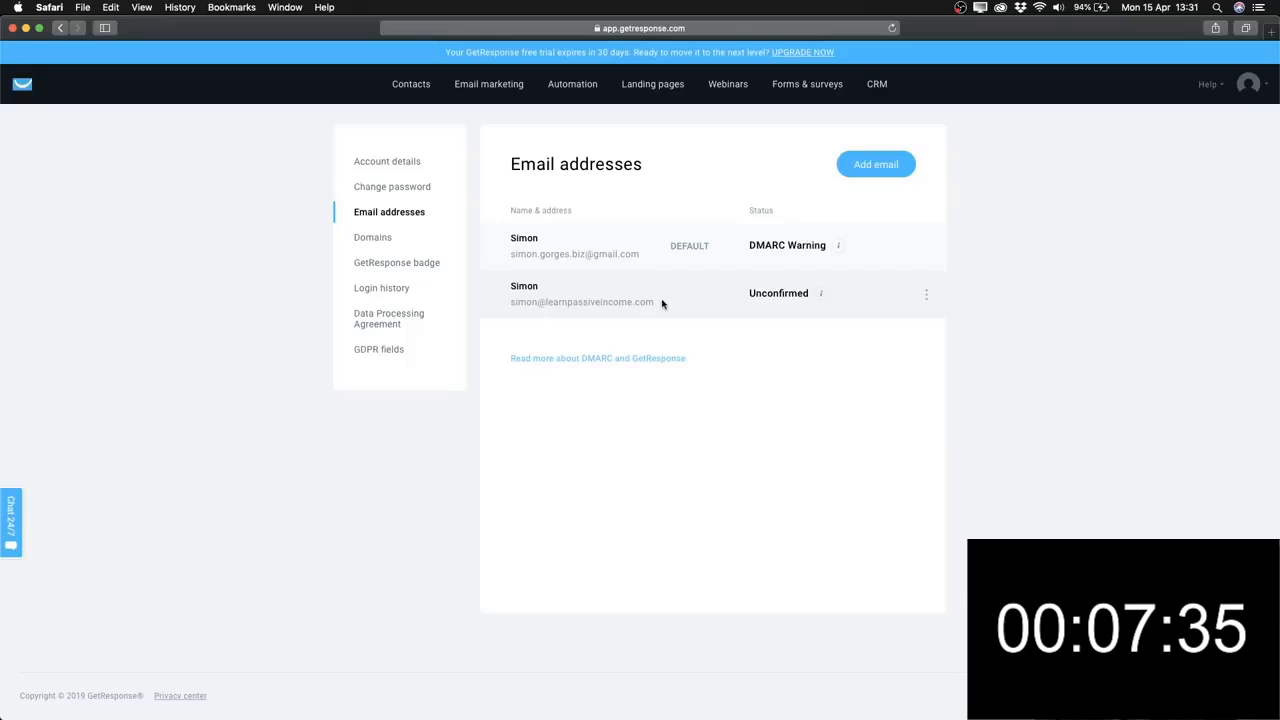
{"action": "left_click", "coordinate": [926, 295]}
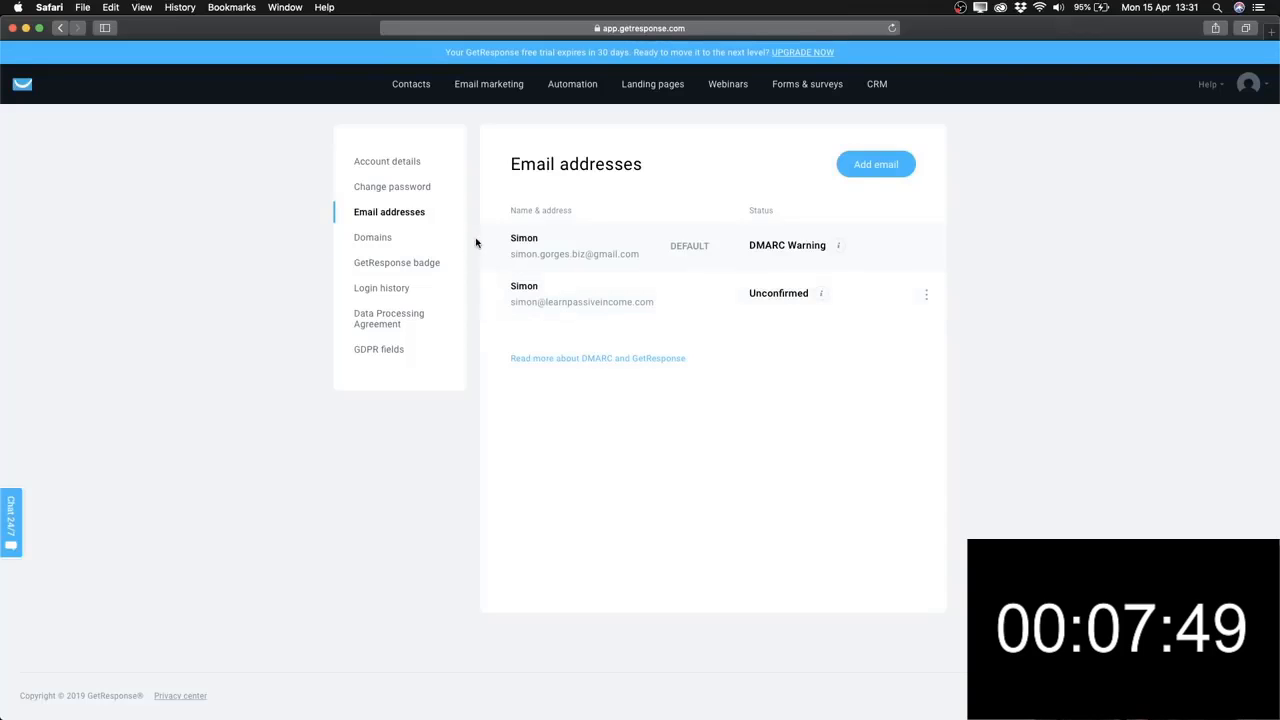
{"action": "left_click", "coordinate": [22, 86]}
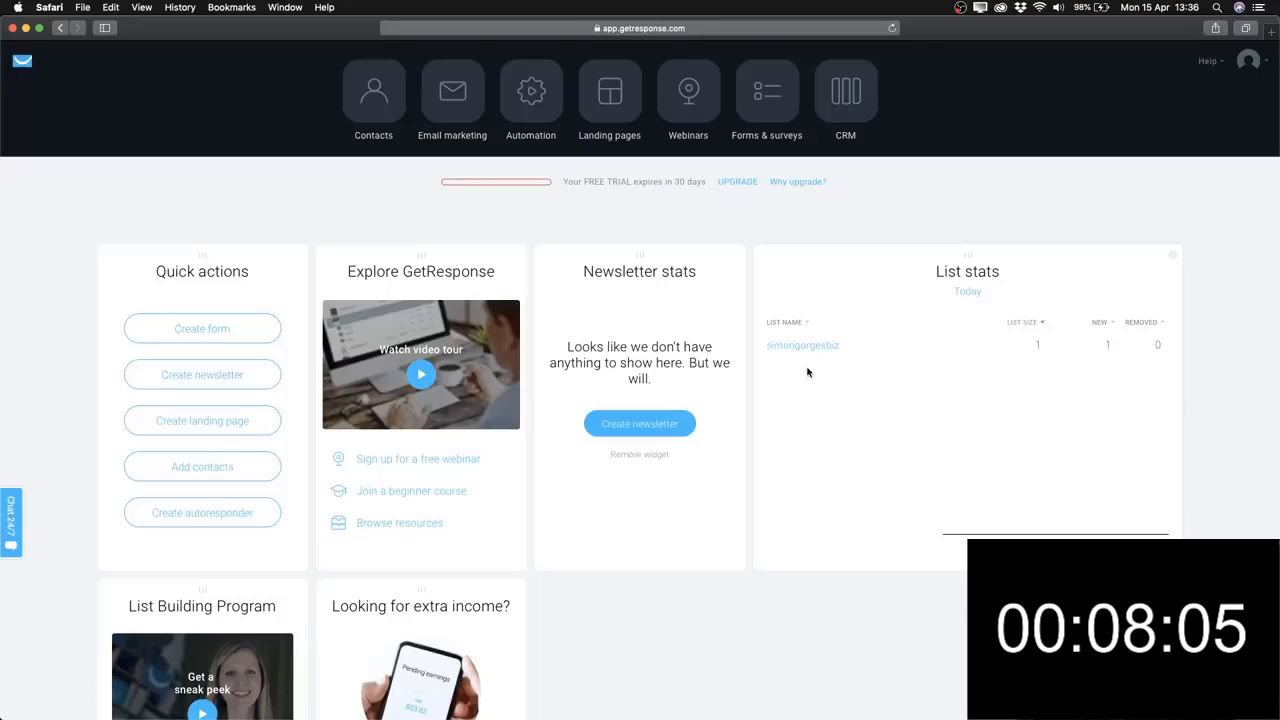
Open the contact lists and start creating a new list.
{"action": "left_click", "coordinate": [372, 110]}
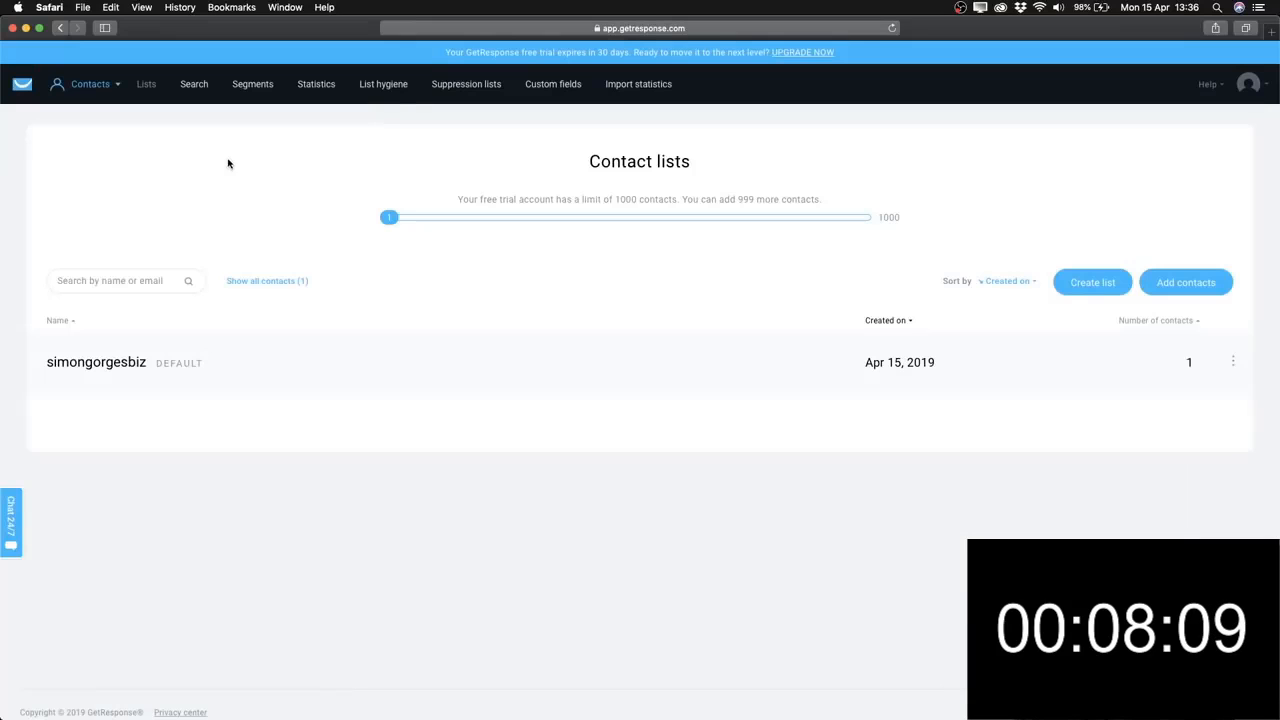
{"action": "left_click", "coordinate": [30, 87]}
{"action": "left_click", "coordinate": [380, 118]}
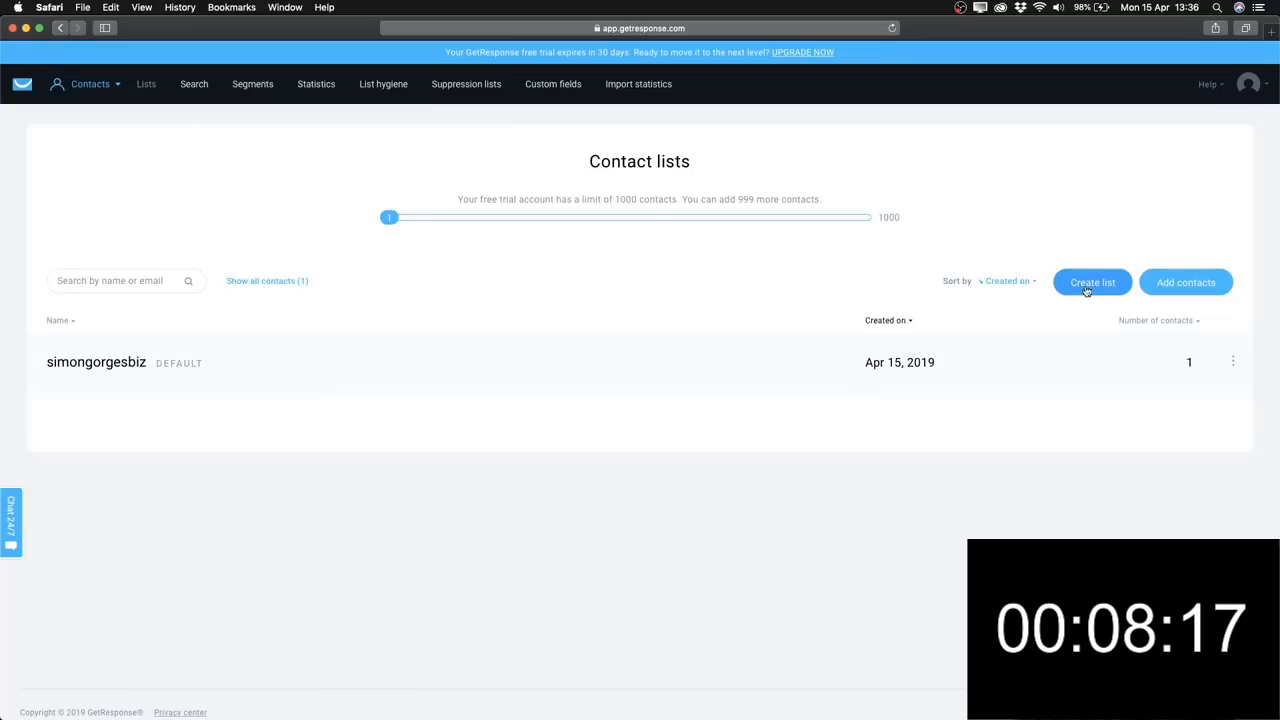
{"action": "left_click", "coordinate": [1087, 290]}
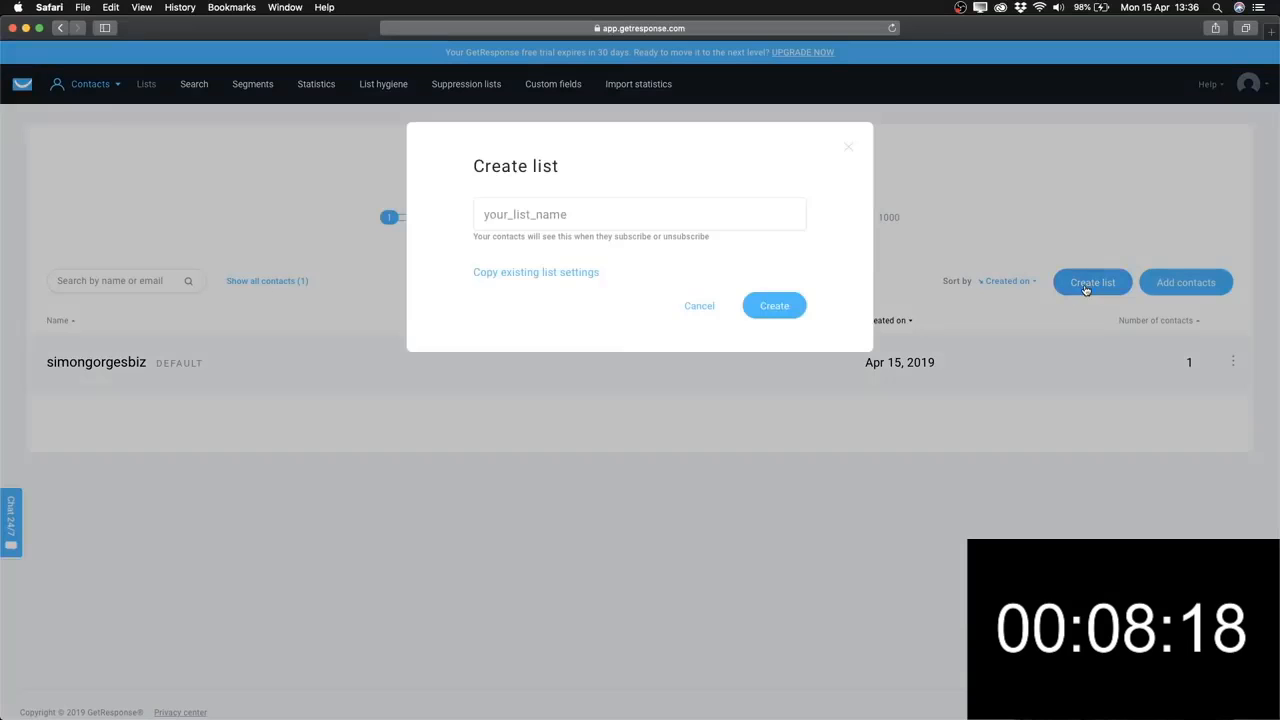
Try naming the list 'GetResponse Tutorial', then without the space; both are rejected.
{"action": "left_click", "coordinate": [547, 215]}
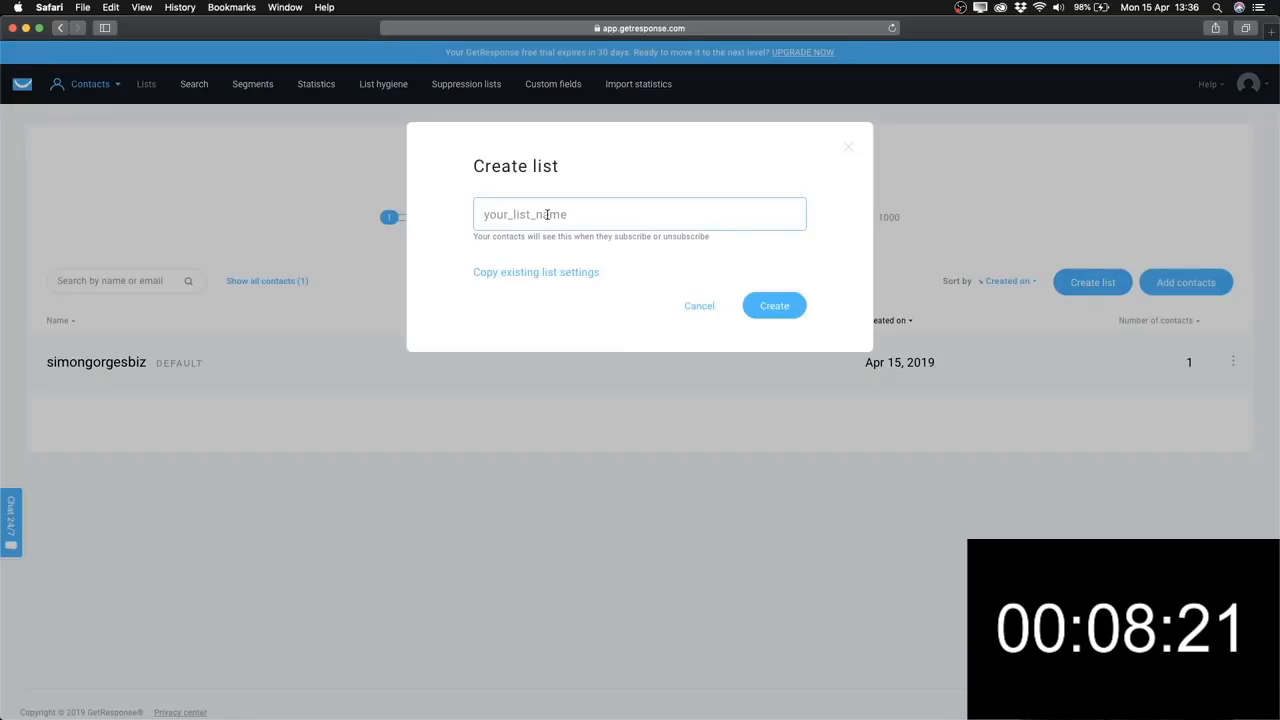
{"action": "type", "text": "Get"}
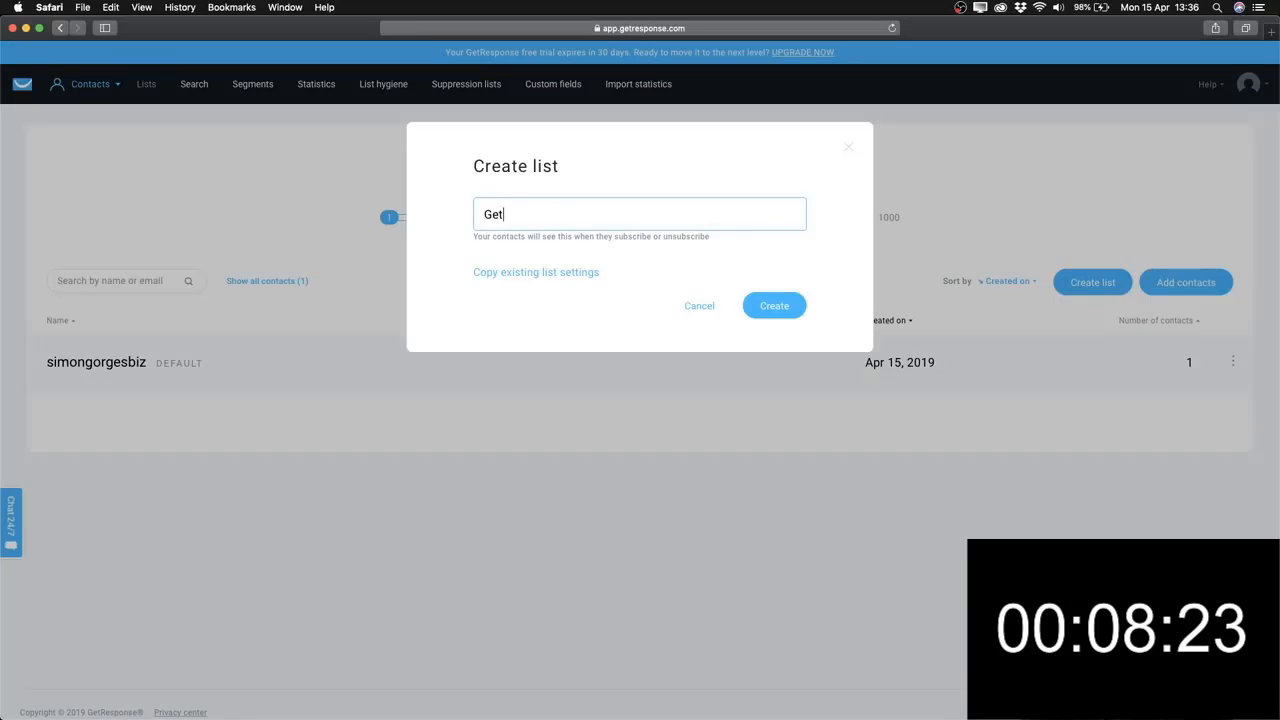
{"action": "type", "text": "Response Tutorial"}
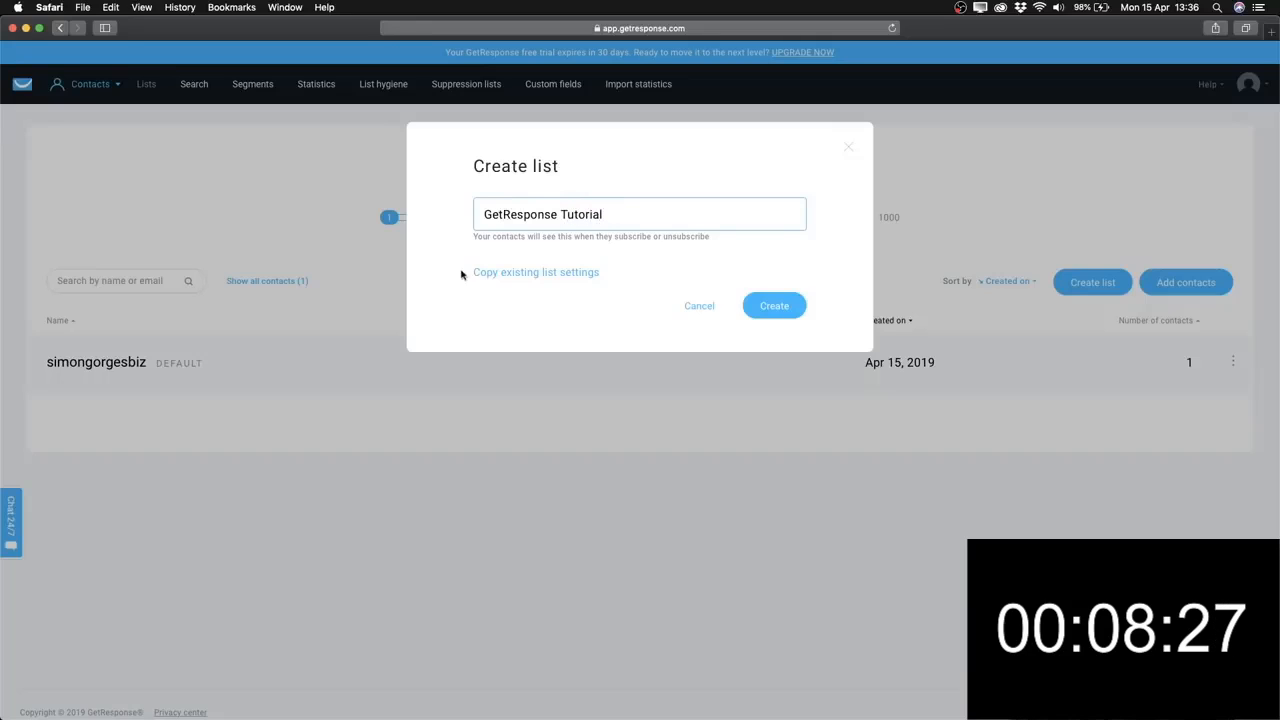
{"action": "left_click", "coordinate": [784, 314]}
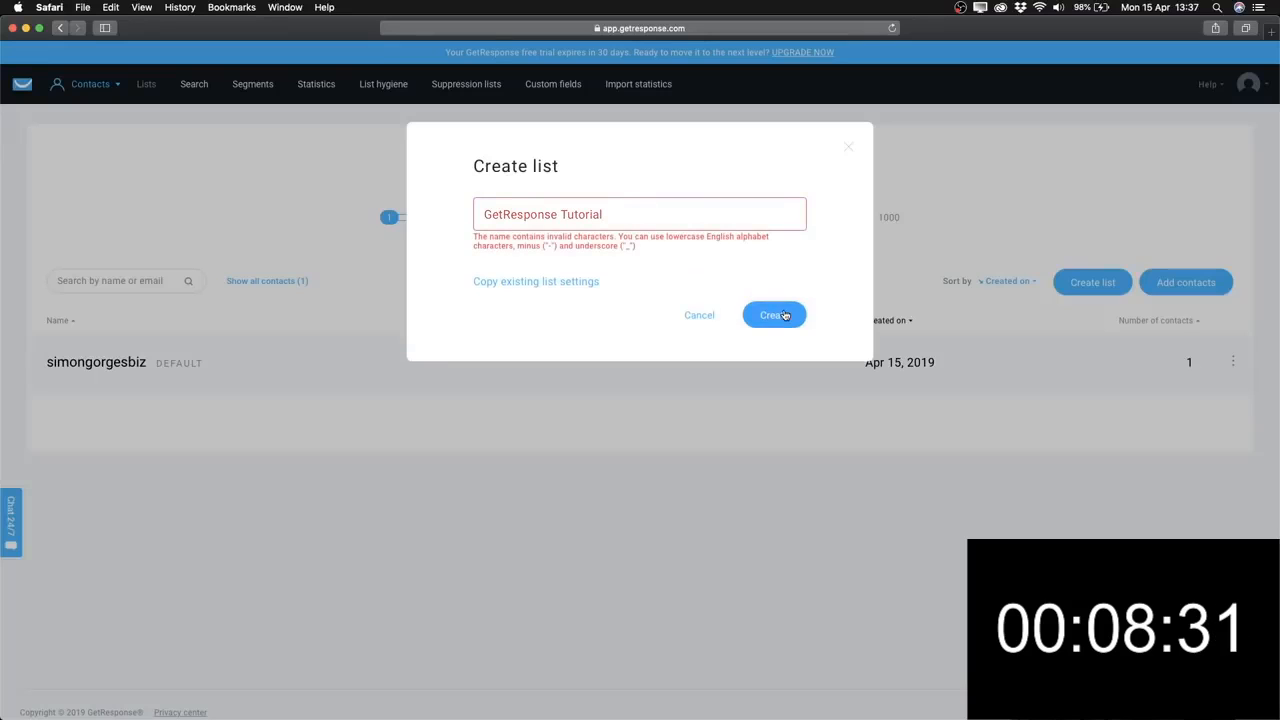
{"action": "left_click", "coordinate": [562, 215]}
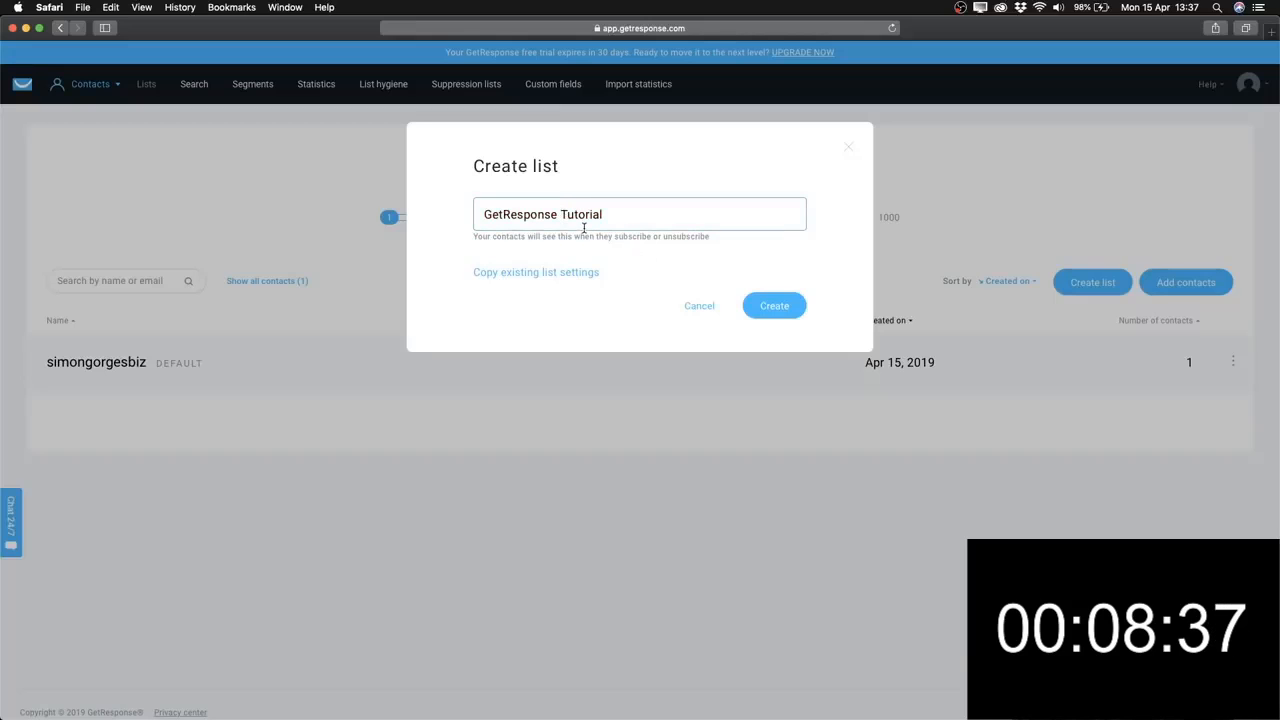
{"action": "left_click", "coordinate": [766, 310]}
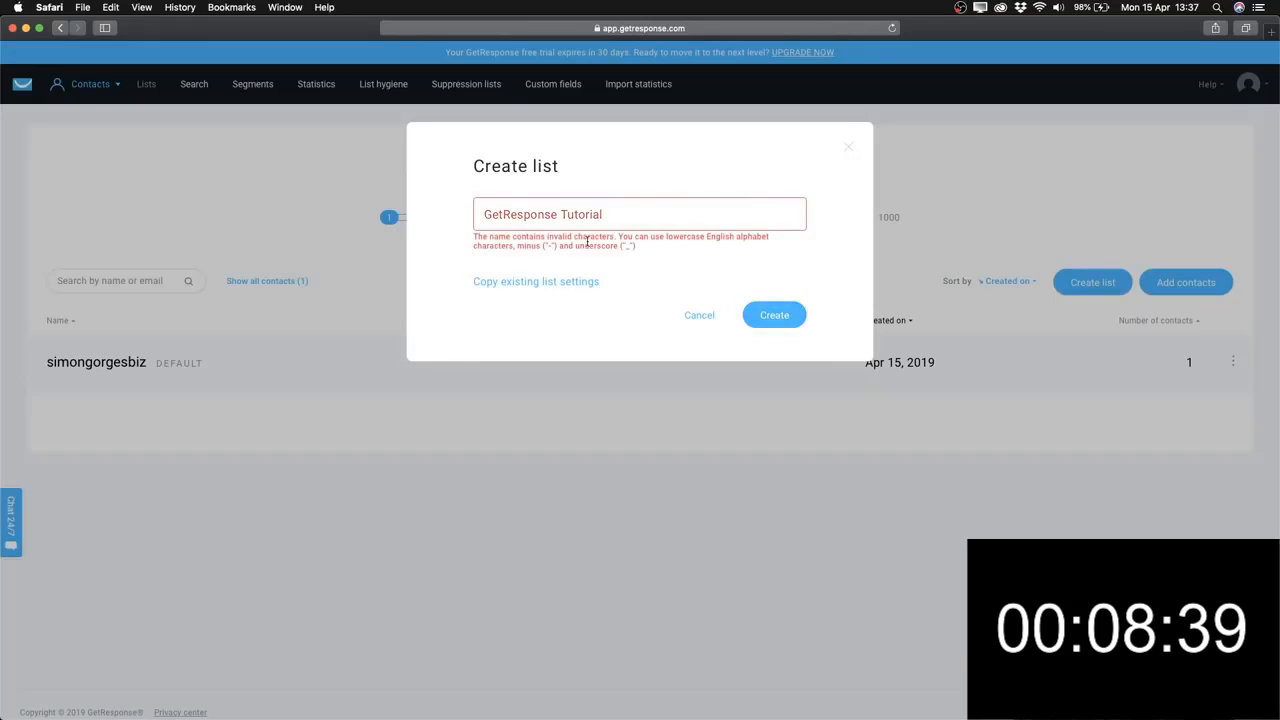
{"action": "key", "text": "BackSpace"}
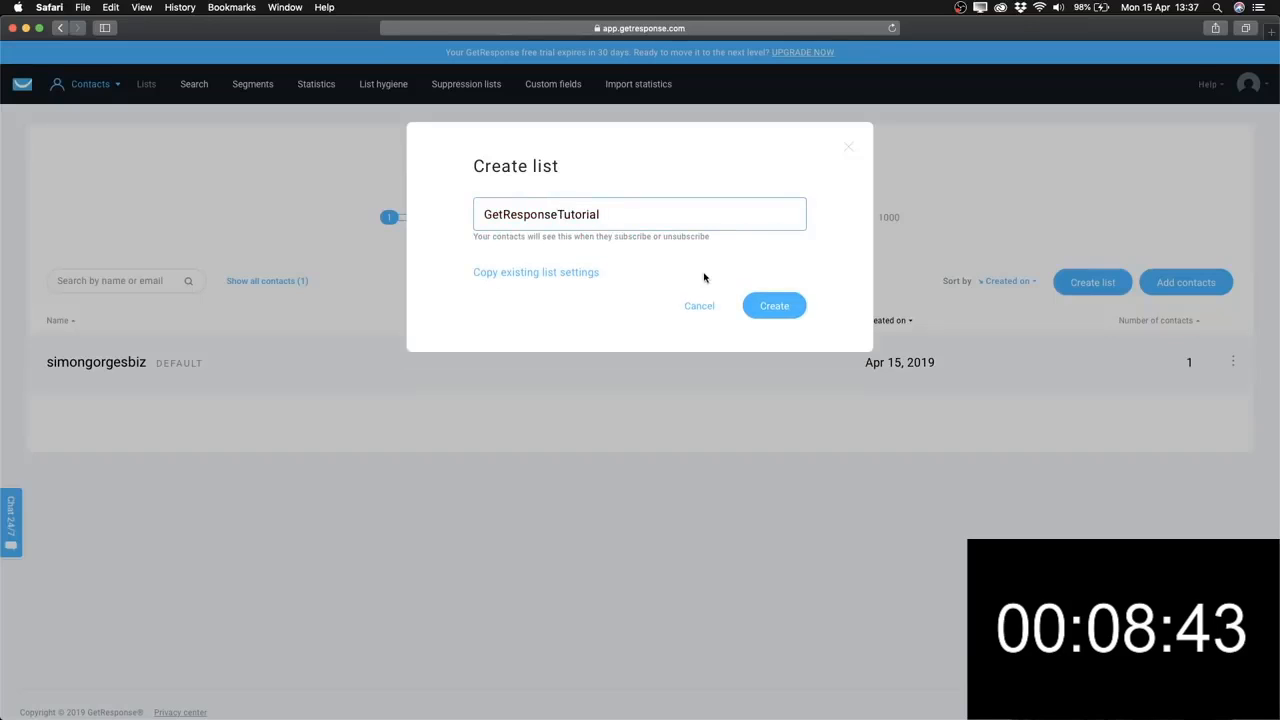
{"action": "left_click", "coordinate": [786, 302]}
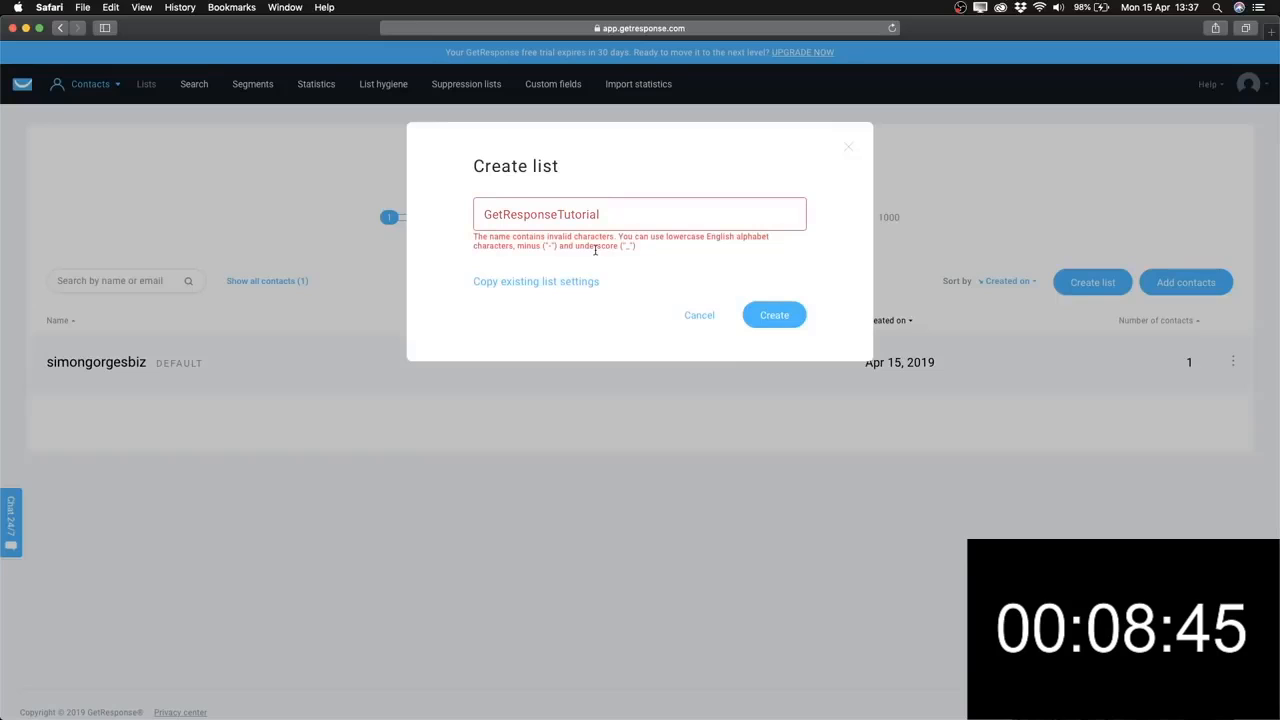
Lowercase the name to getresponsetutorial and try creating the list again.
{"action": "left_click", "coordinate": [564, 213]}
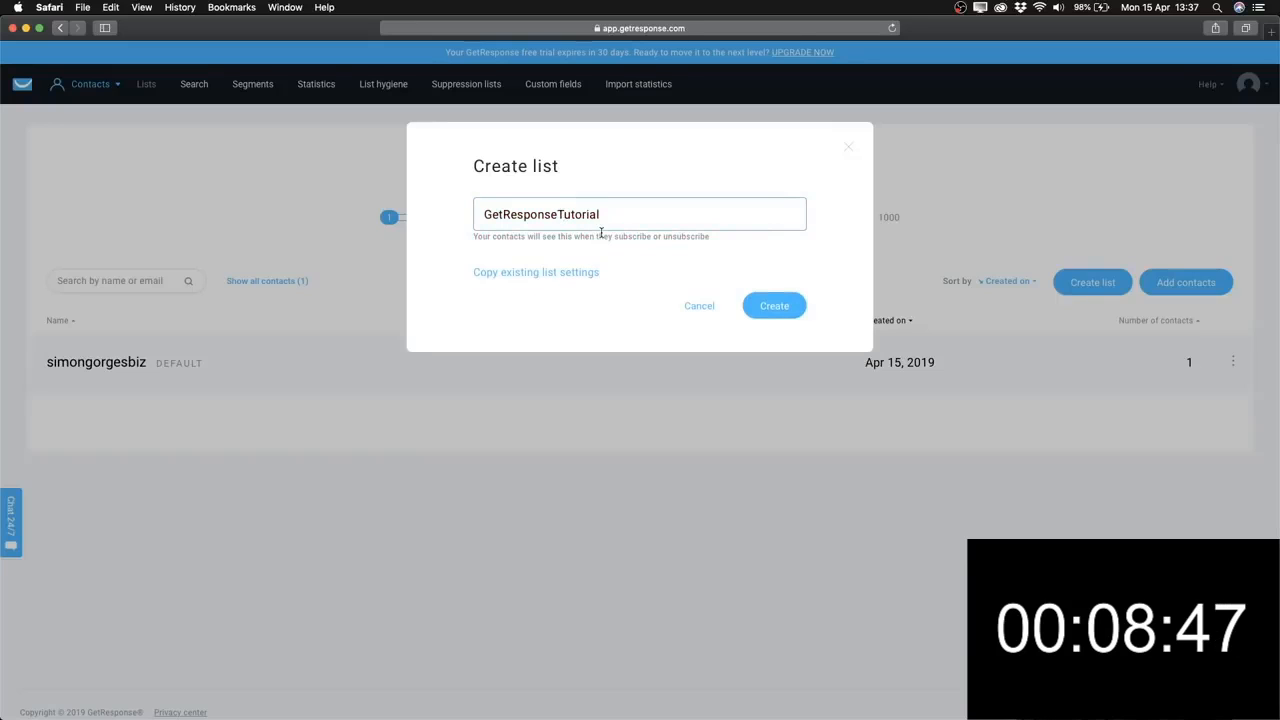
{"action": "key", "text": "BackSpace"}
{"action": "type", "text": "t"}
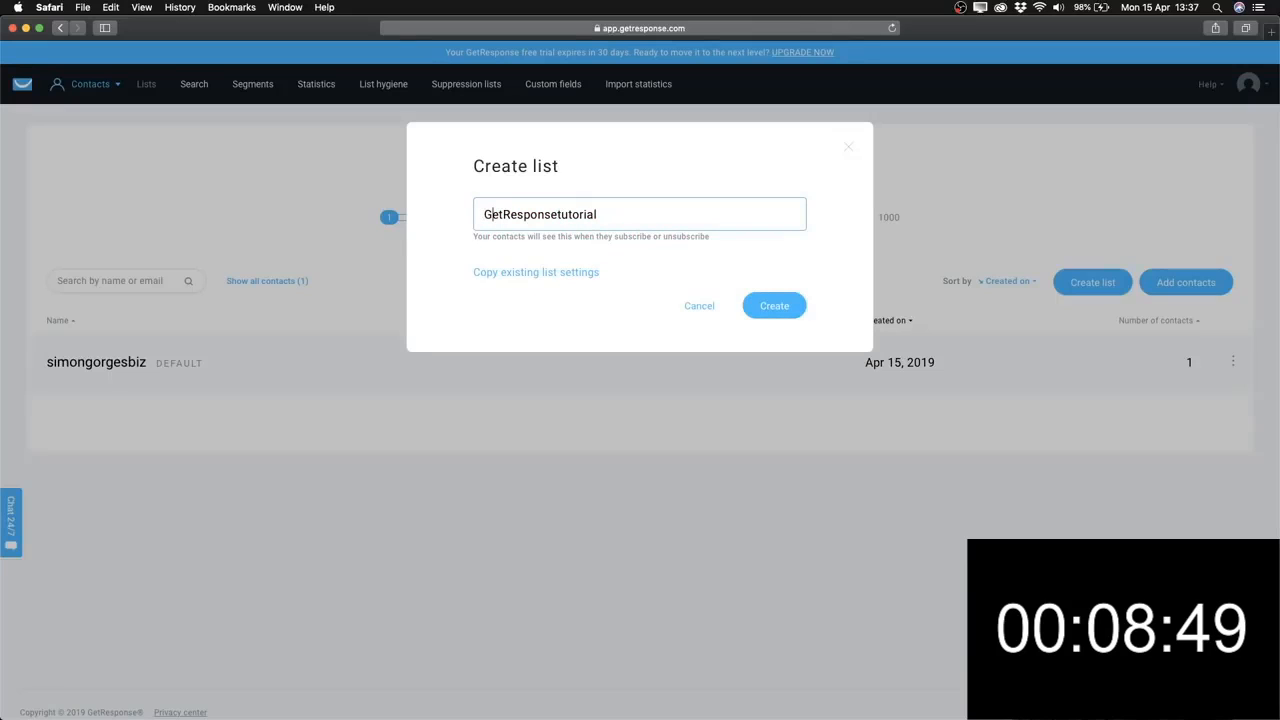
{"action": "key", "text": "BackSpace"}
{"action": "type", "text": "g"}
{"action": "key", "text": "Right"}
{"action": "key", "text": "Right"}
{"action": "key", "text": "Right"}
{"action": "key", "text": "BackSpace"}
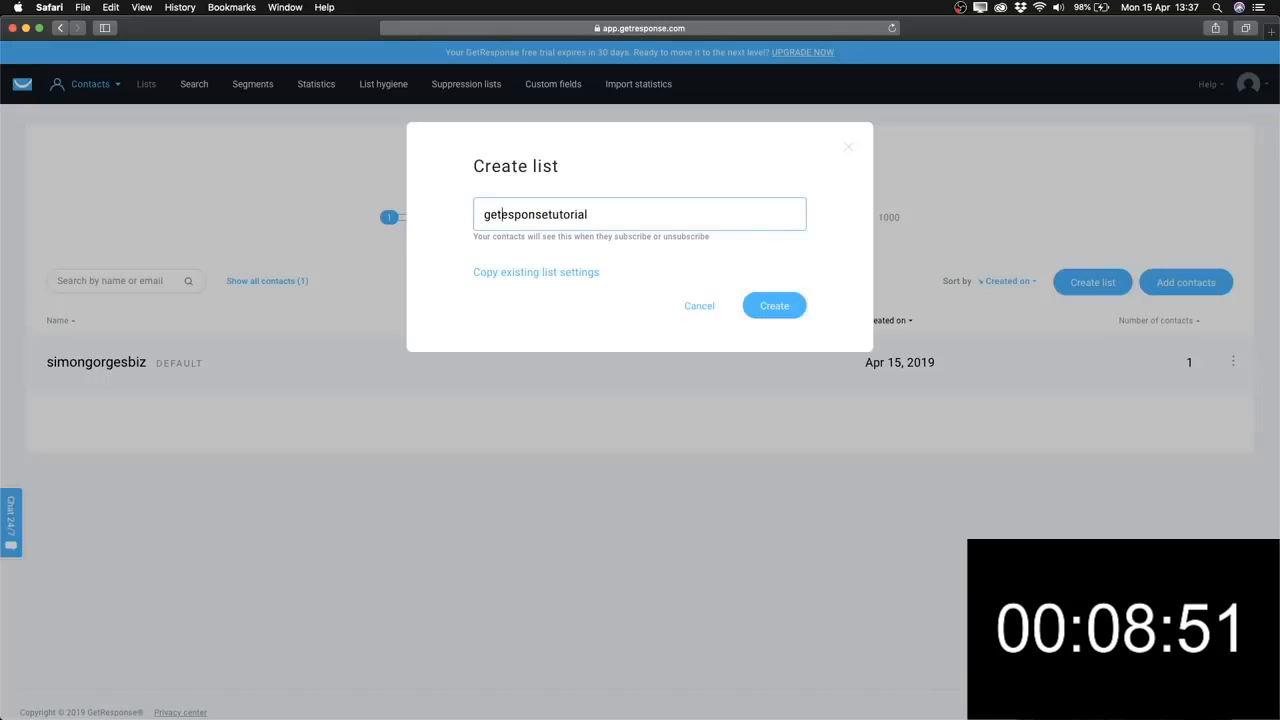
{"action": "type", "text": "r"}
{"action": "left_click", "coordinate": [768, 308]}
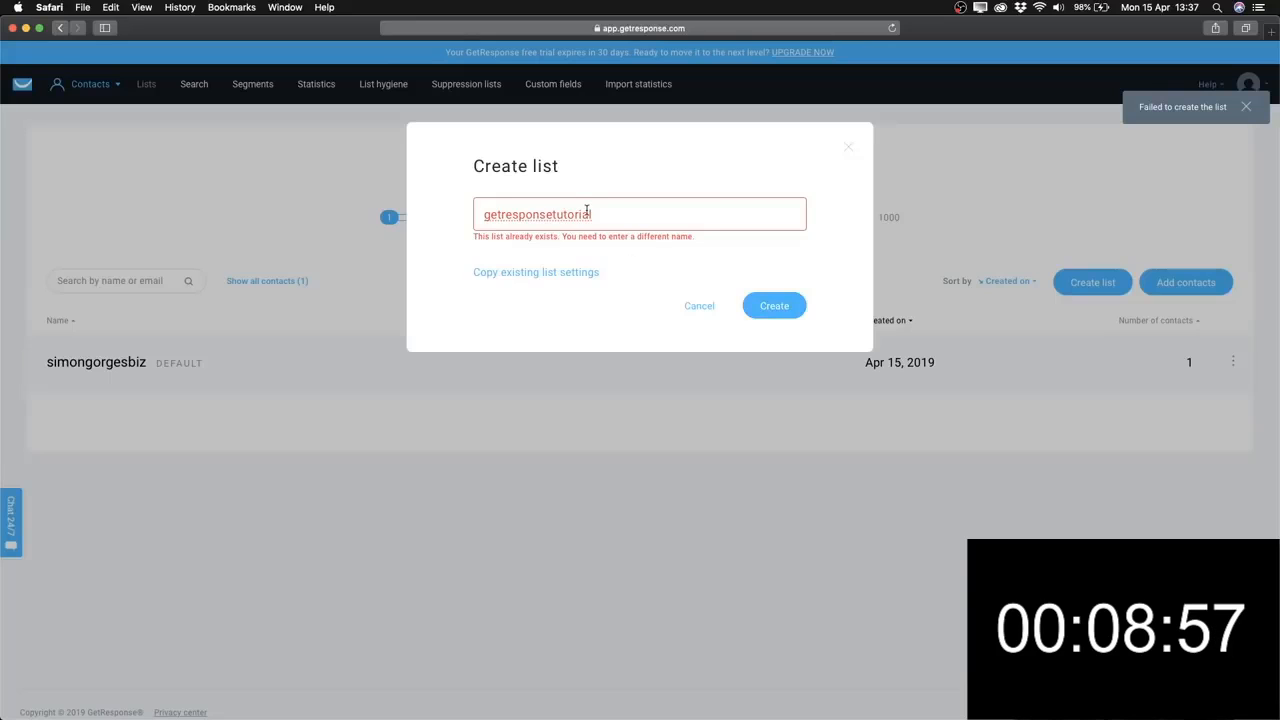
Append 1 to the name and create the getresponsetutorial1 list.
{"action": "left_click", "coordinate": [596, 214]}
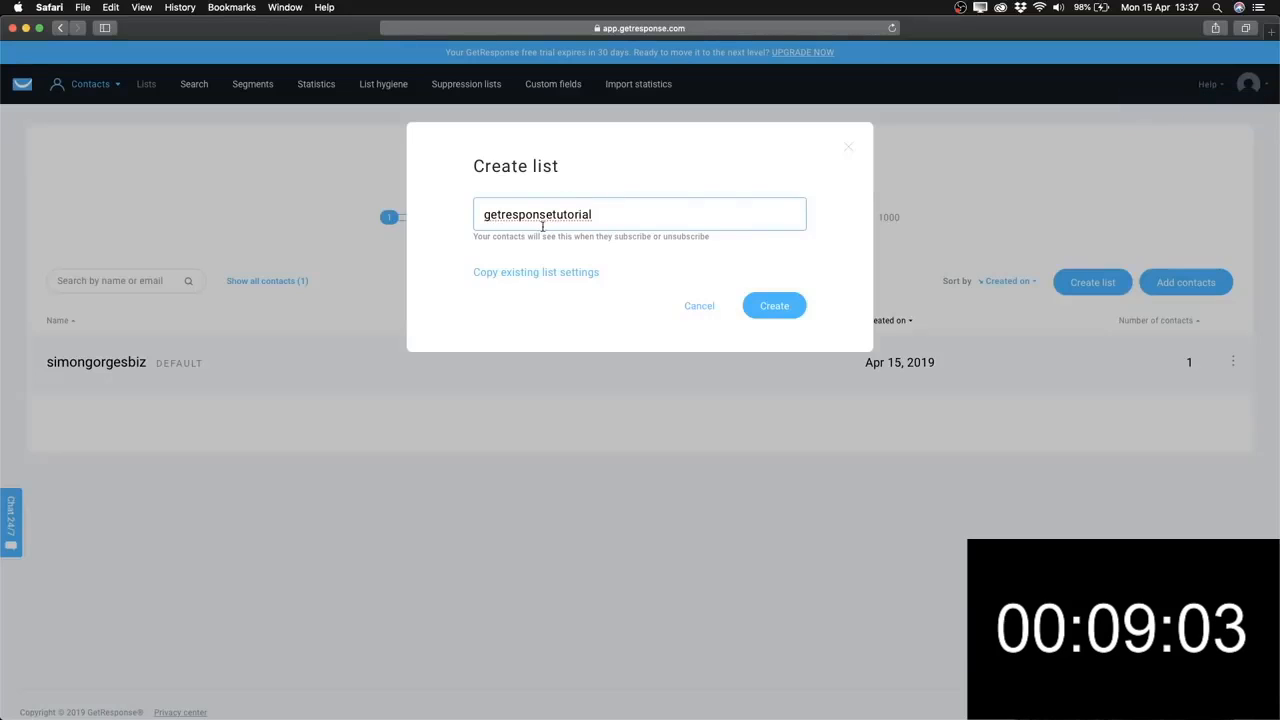
{"action": "type", "text": "1"}
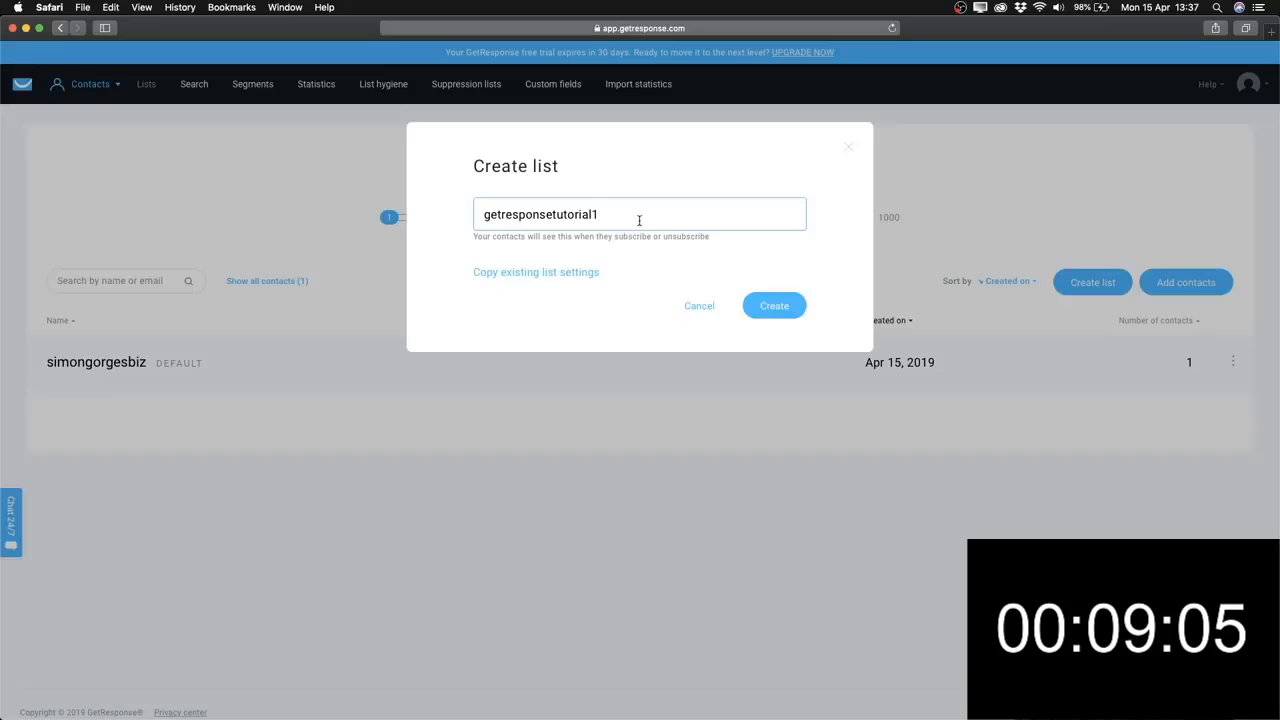
{"action": "left_click", "coordinate": [788, 304]}
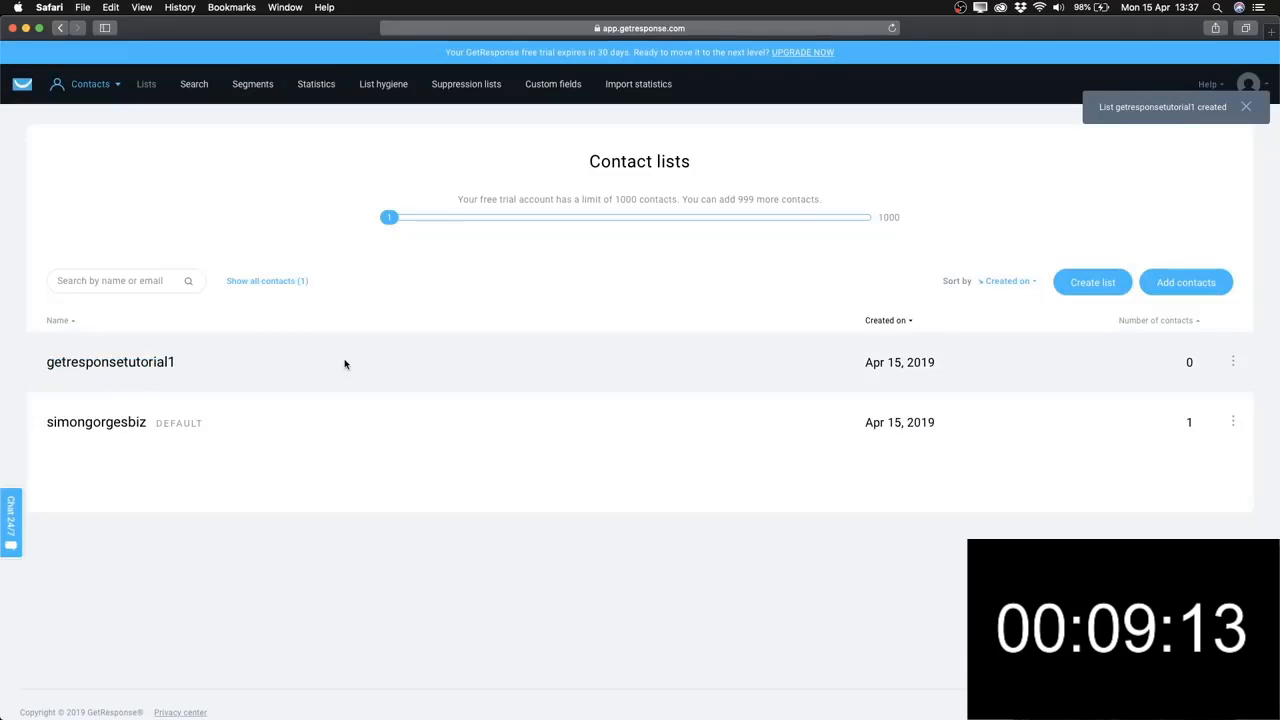
Open the Settings of the getresponsetutorial1 list from its actions menu.
{"action": "left_click", "coordinate": [1233, 366]}
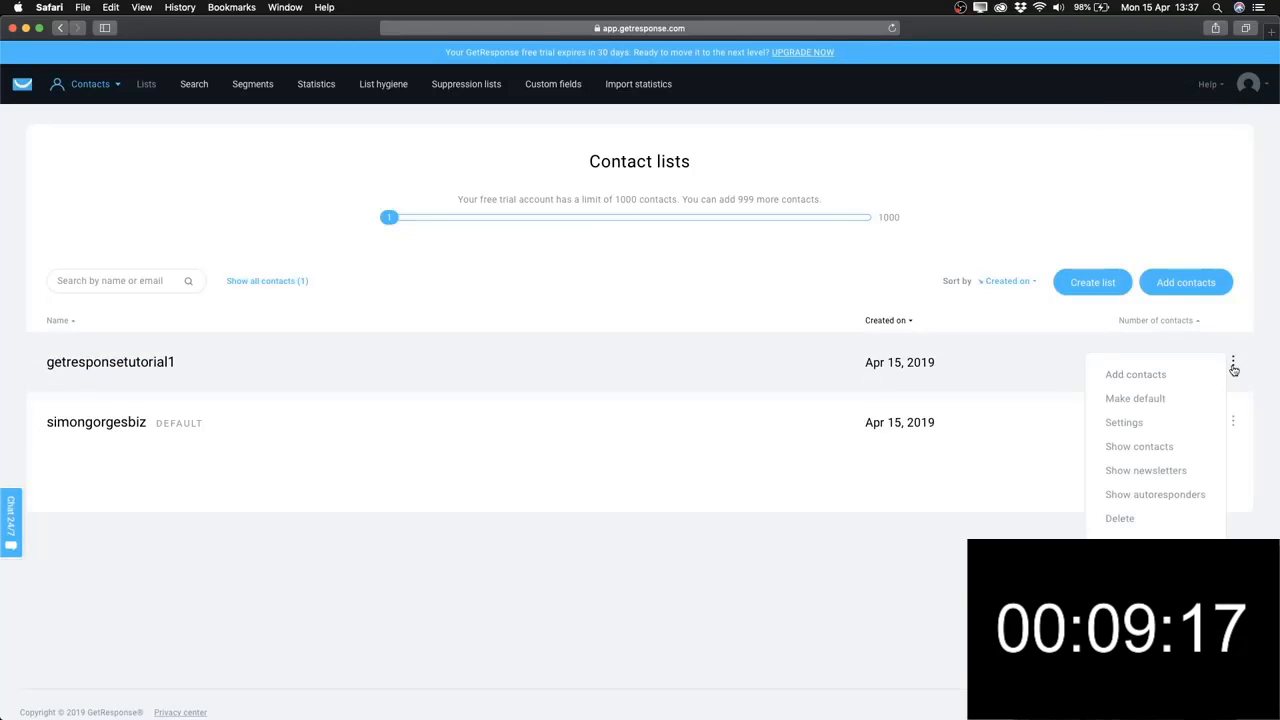
{"action": "left_click", "coordinate": [1130, 424]}
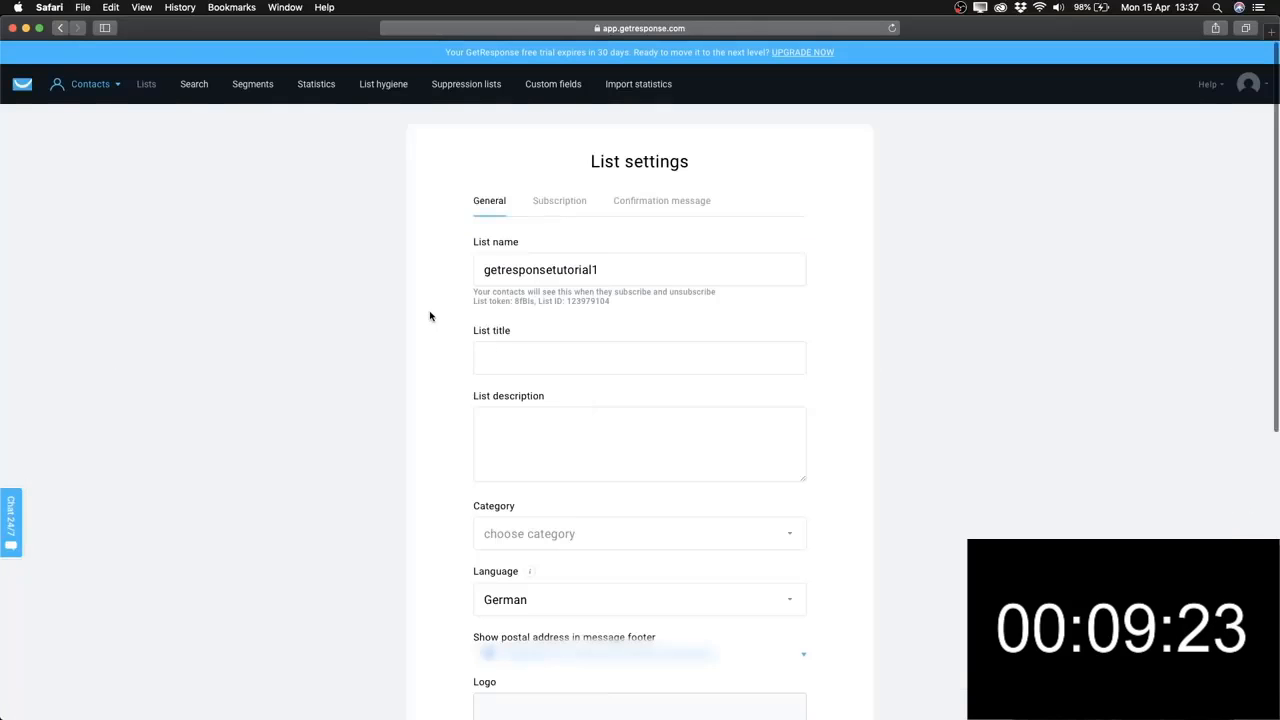
{"action": "scroll", "coordinate": [430, 316], "scroll_direction": "down", "scroll_amount": 1}
Enter 'GetResponse Tutorial' as the list title.
{"action": "left_click", "coordinate": [532, 306]}
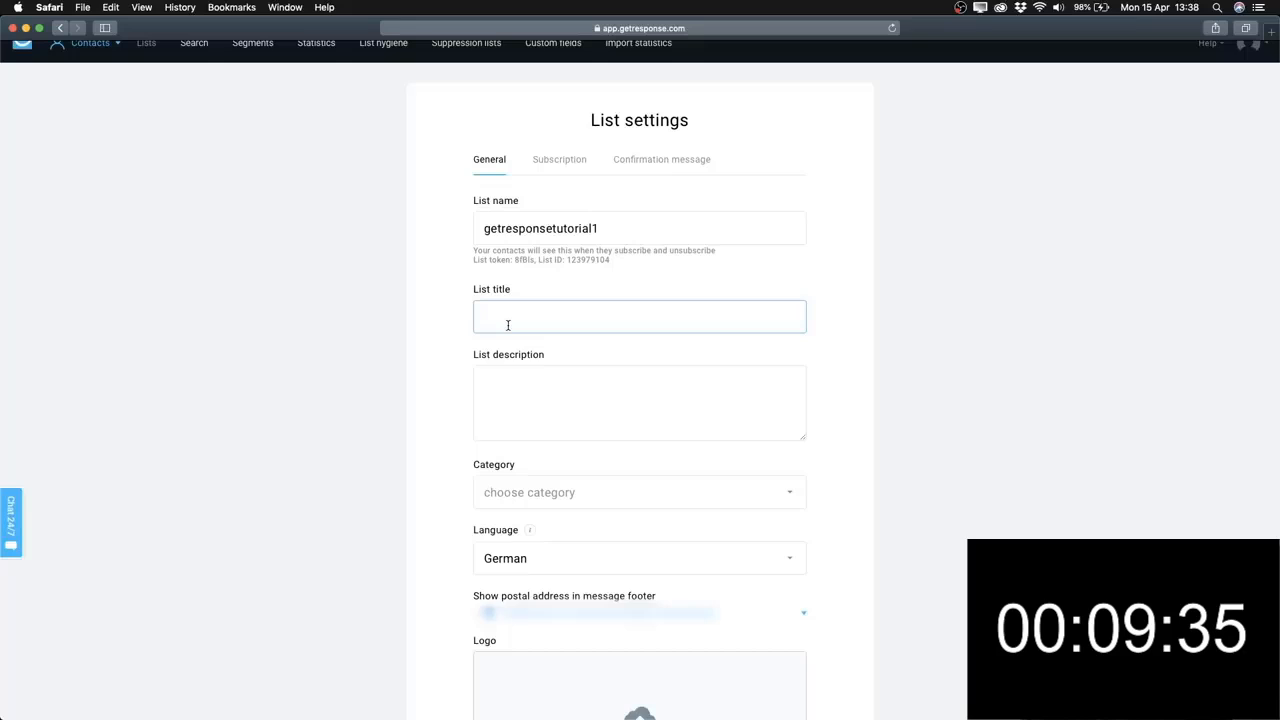
{"action": "type", "text": "Get RE"}
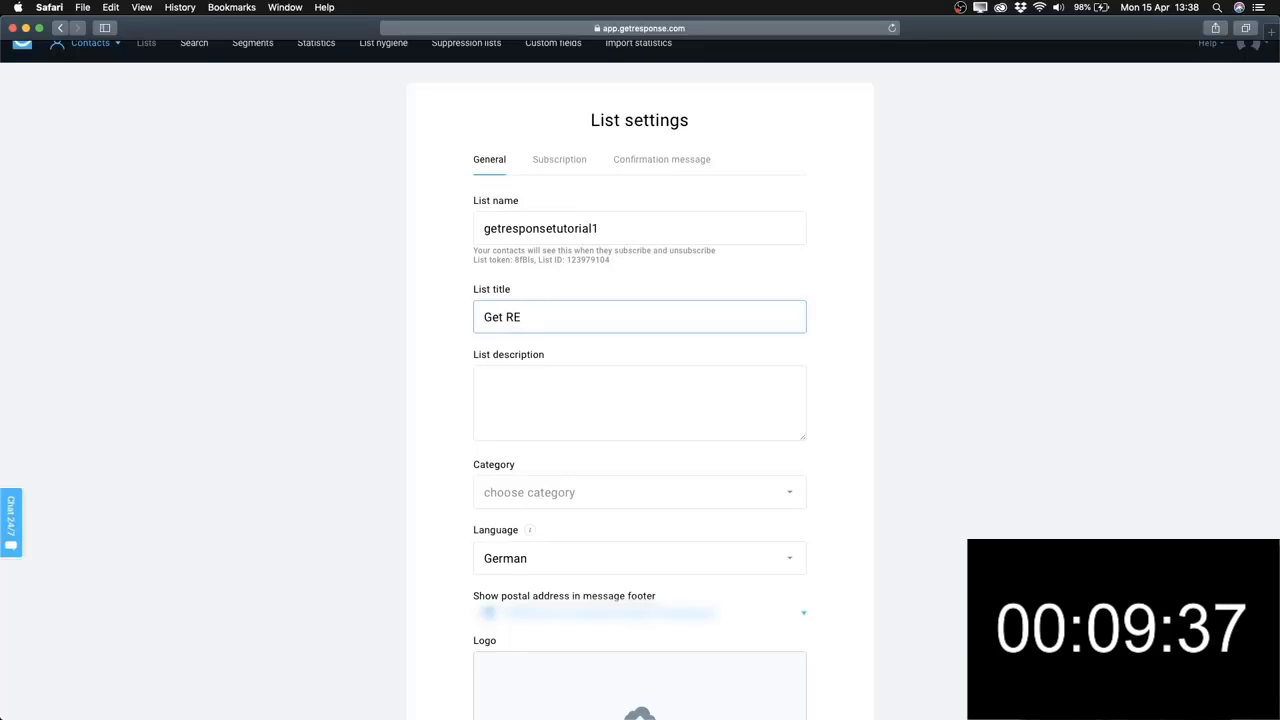
{"action": "key", "text": "BackSpace"}
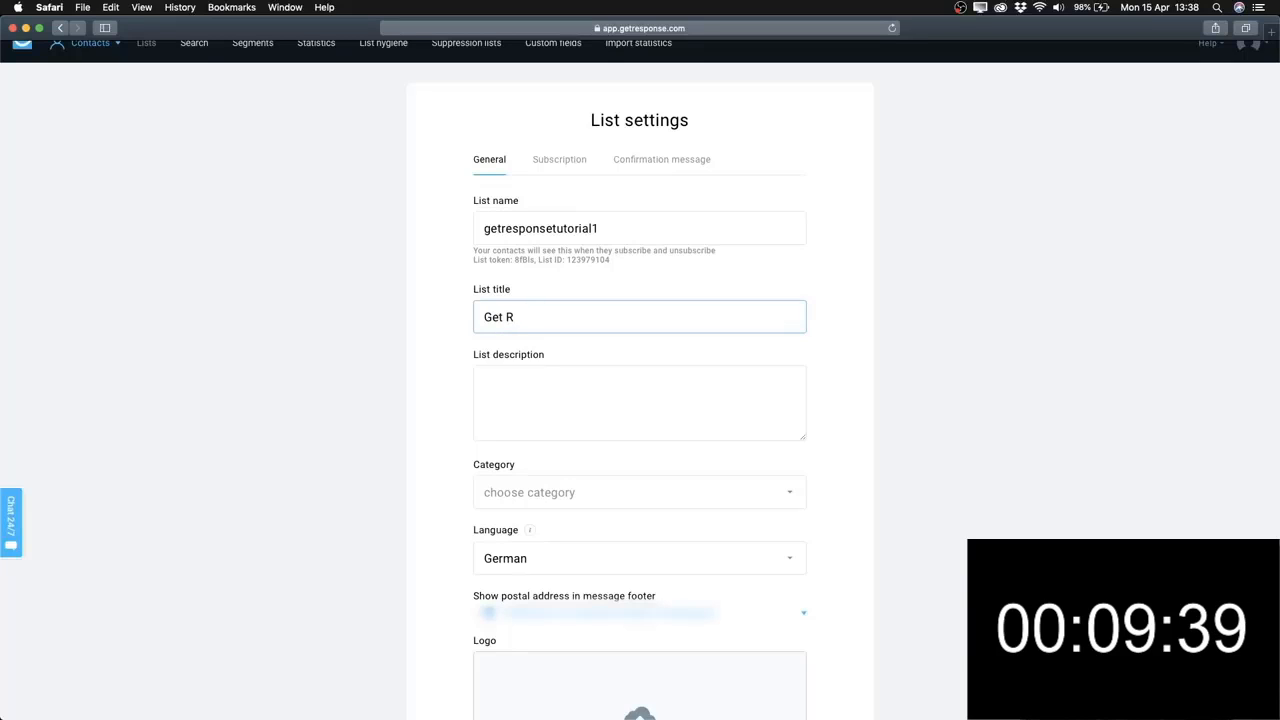
{"action": "type", "text": "esponse Tutorial"}
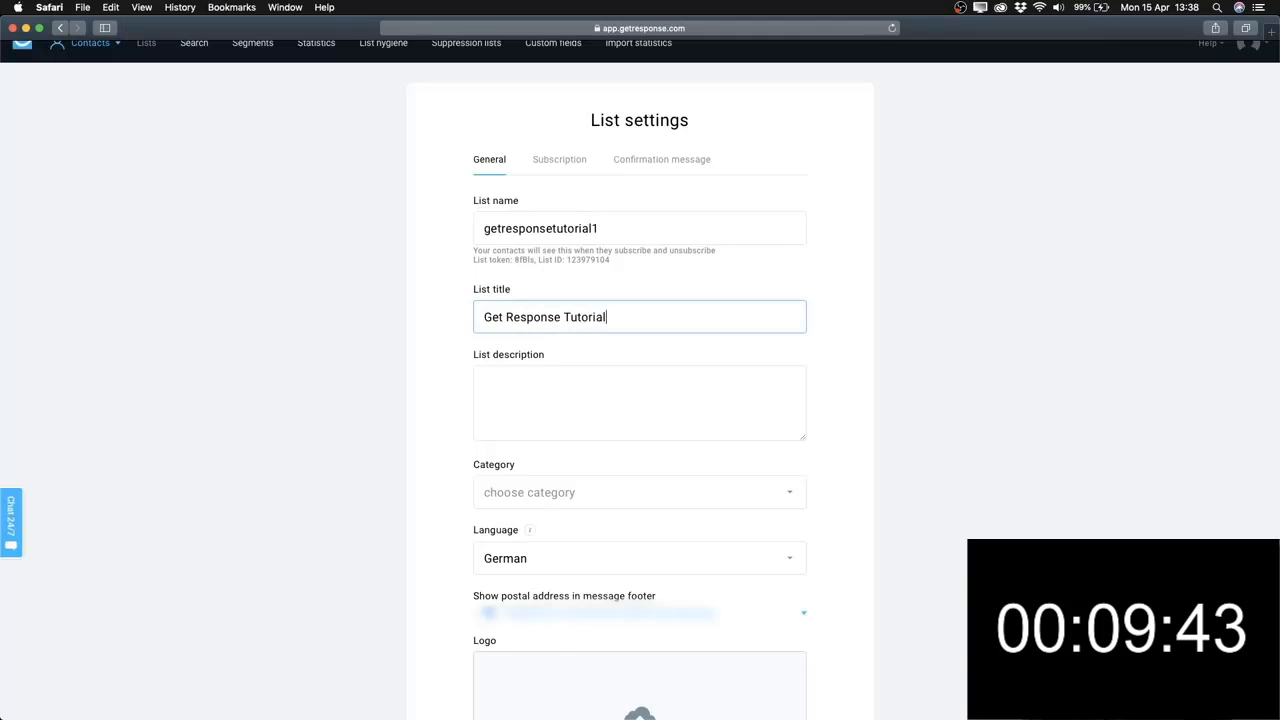
{"action": "left_click", "coordinate": [506, 317]}
{"action": "key", "text": "BackSpace"}
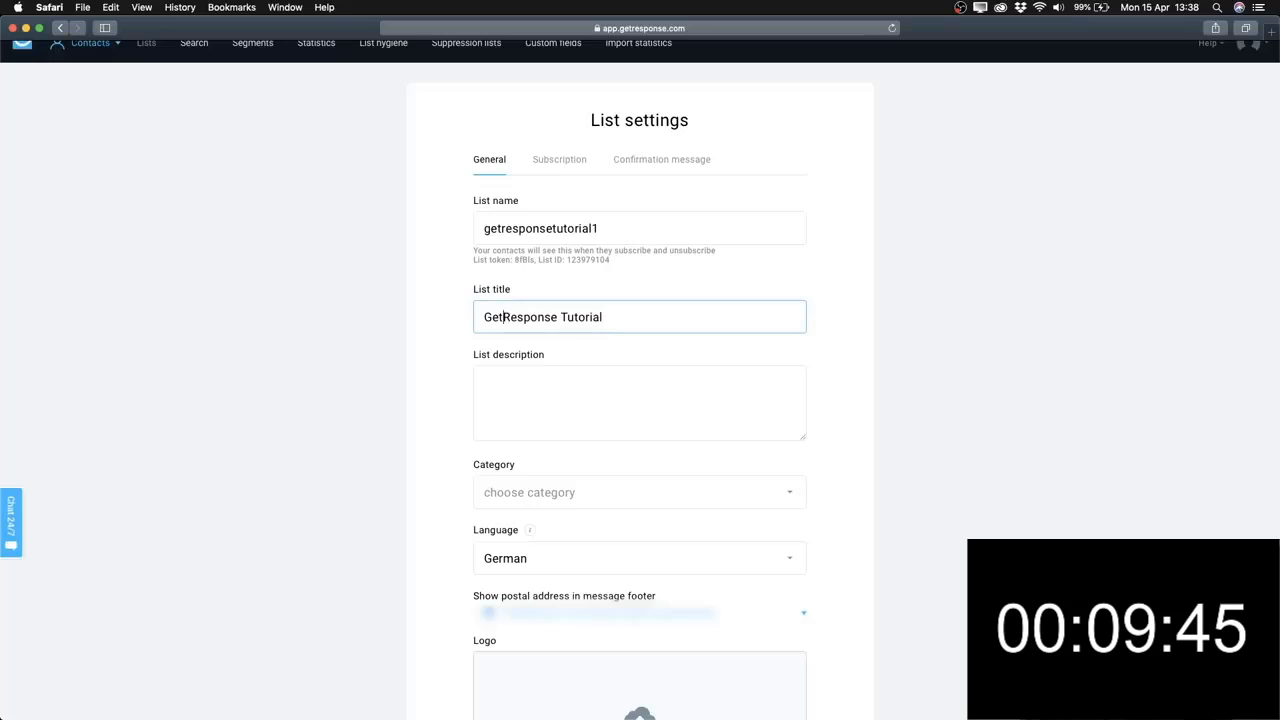
{"action": "left_click", "coordinate": [465, 398]}
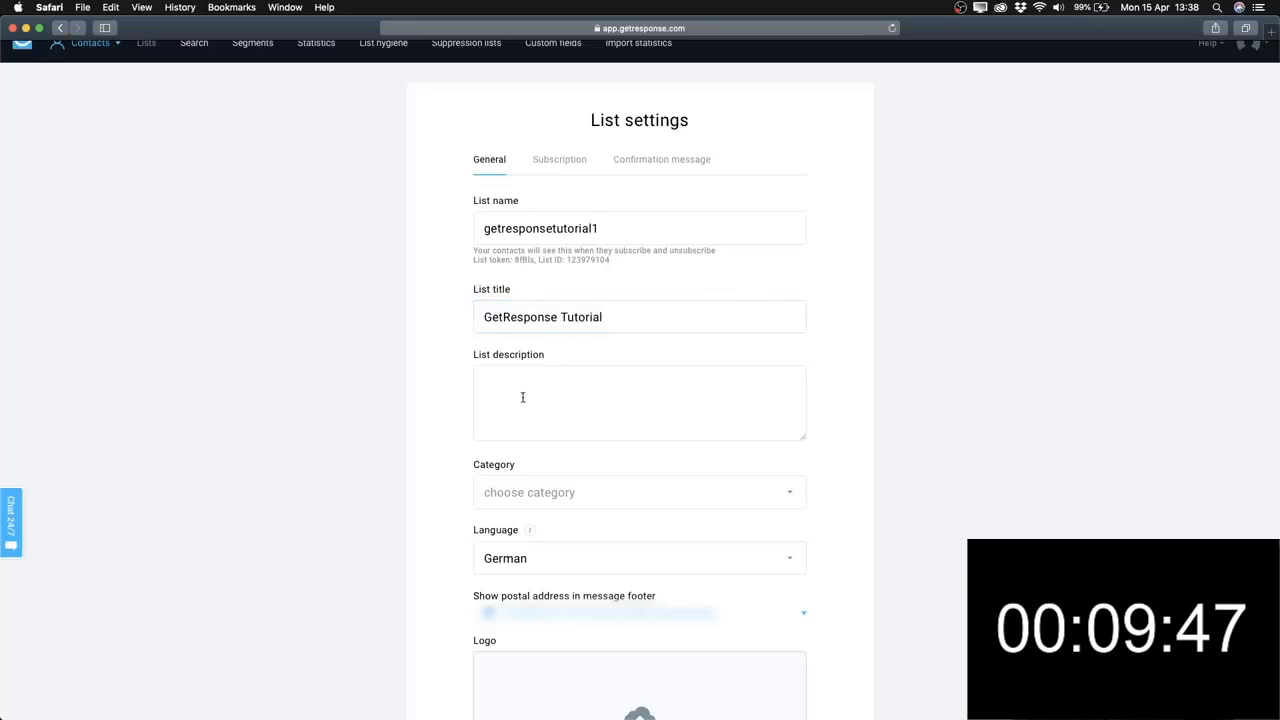
Set the list's category to Internet Marketing.
{"action": "left_click", "coordinate": [522, 398]}
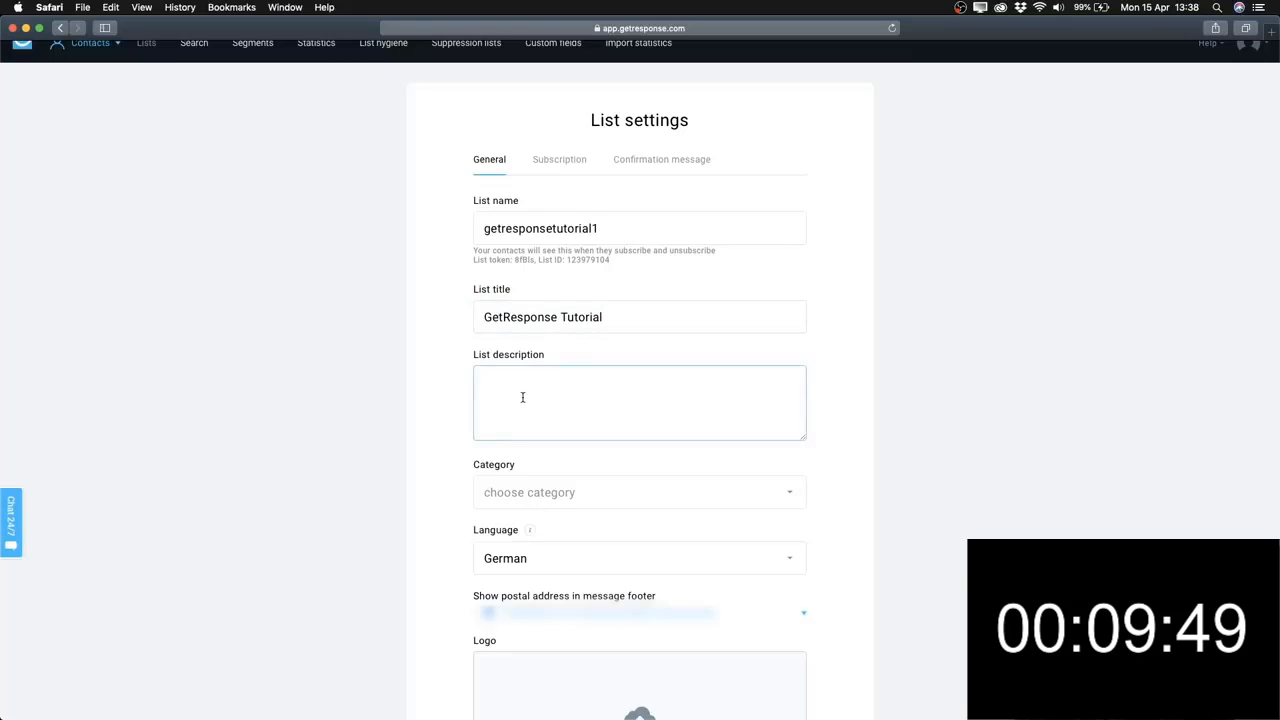
{"action": "scroll", "coordinate": [444, 380], "scroll_direction": "down", "scroll_amount": 3}
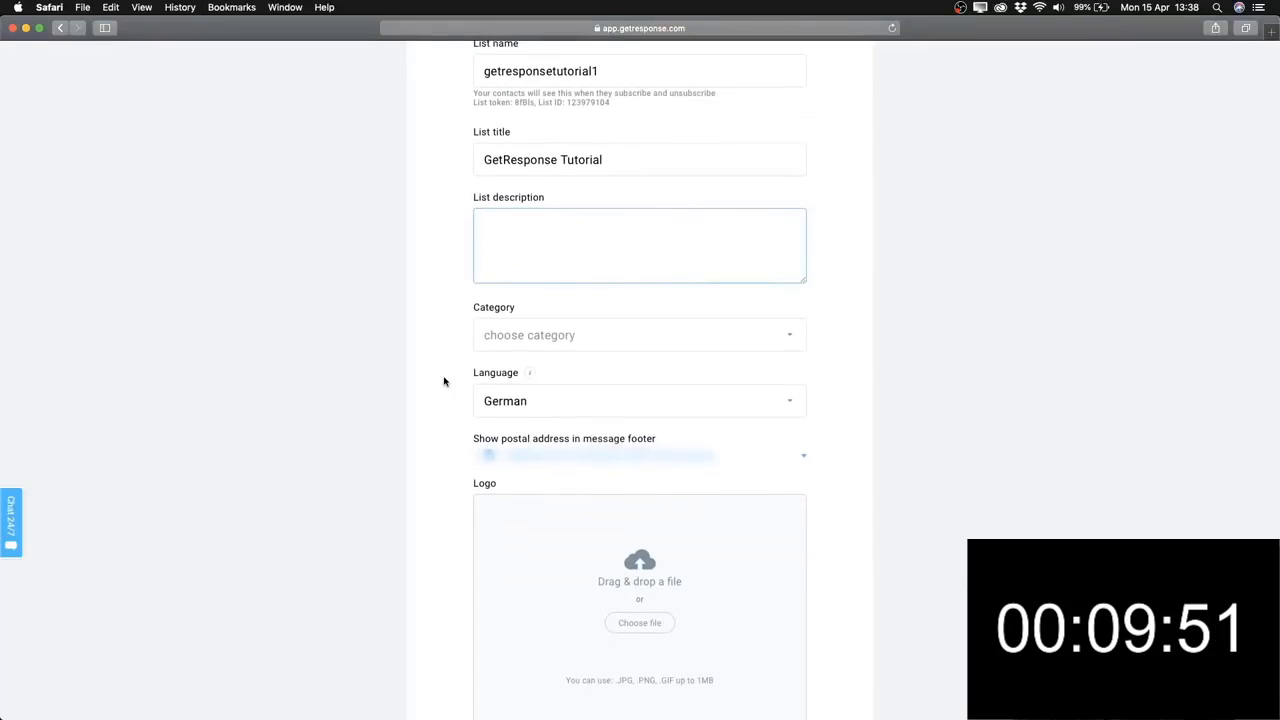
{"action": "left_click", "coordinate": [546, 349]}
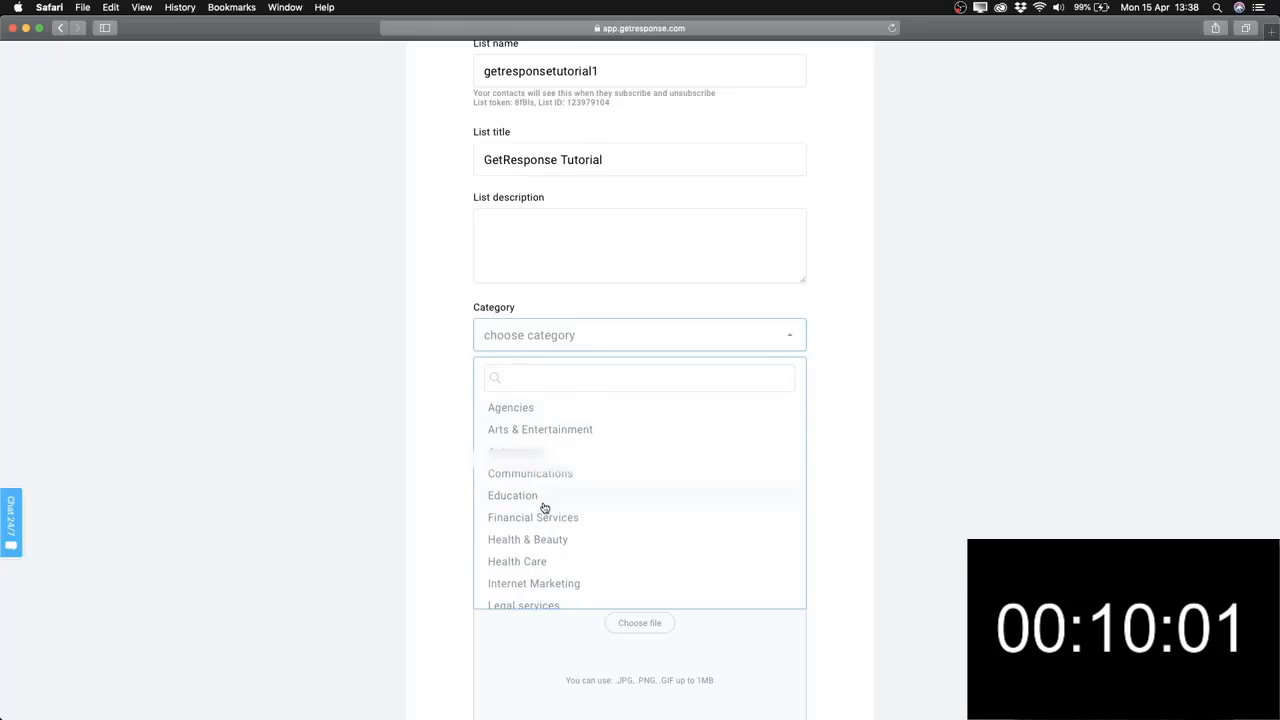
{"action": "type", "text": "merk"}
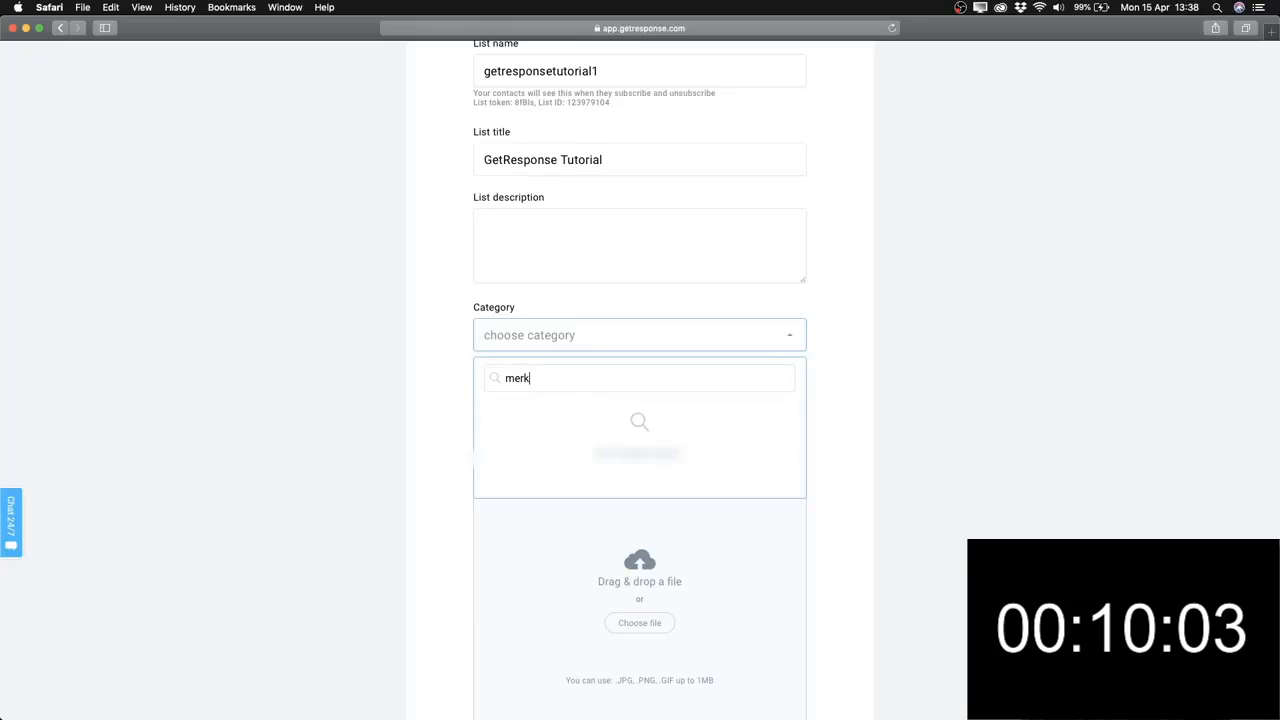
{"action": "key", "text": "BackSpace"}
{"action": "key", "text": "BackSpace"}
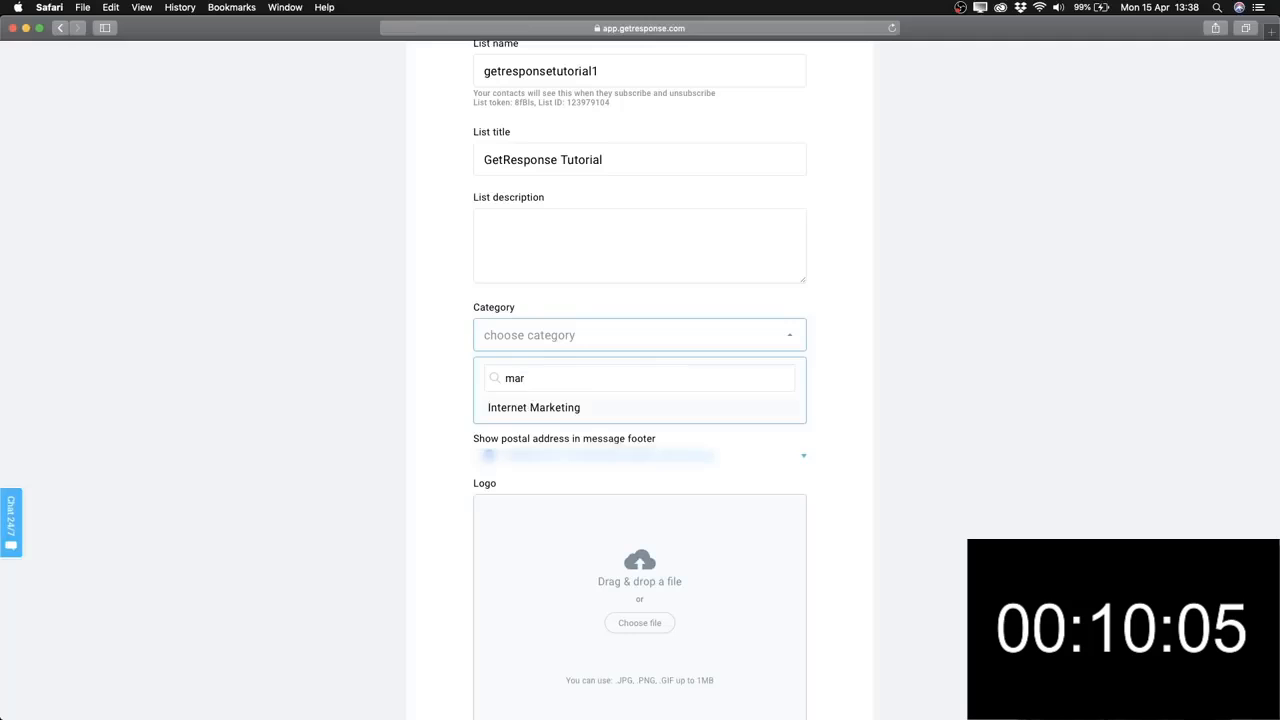
{"action": "left_click", "coordinate": [550, 409]}
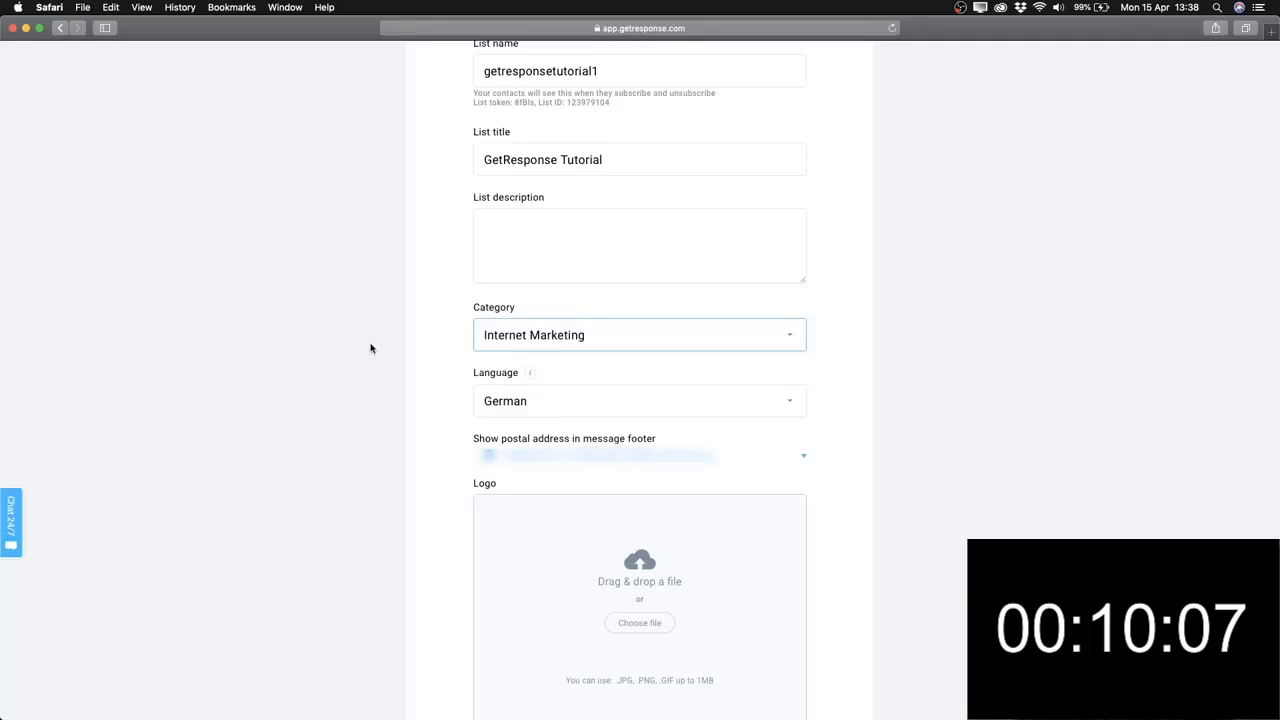
{"action": "scroll", "coordinate": [457, 383], "scroll_direction": "down", "scroll_amount": 1}
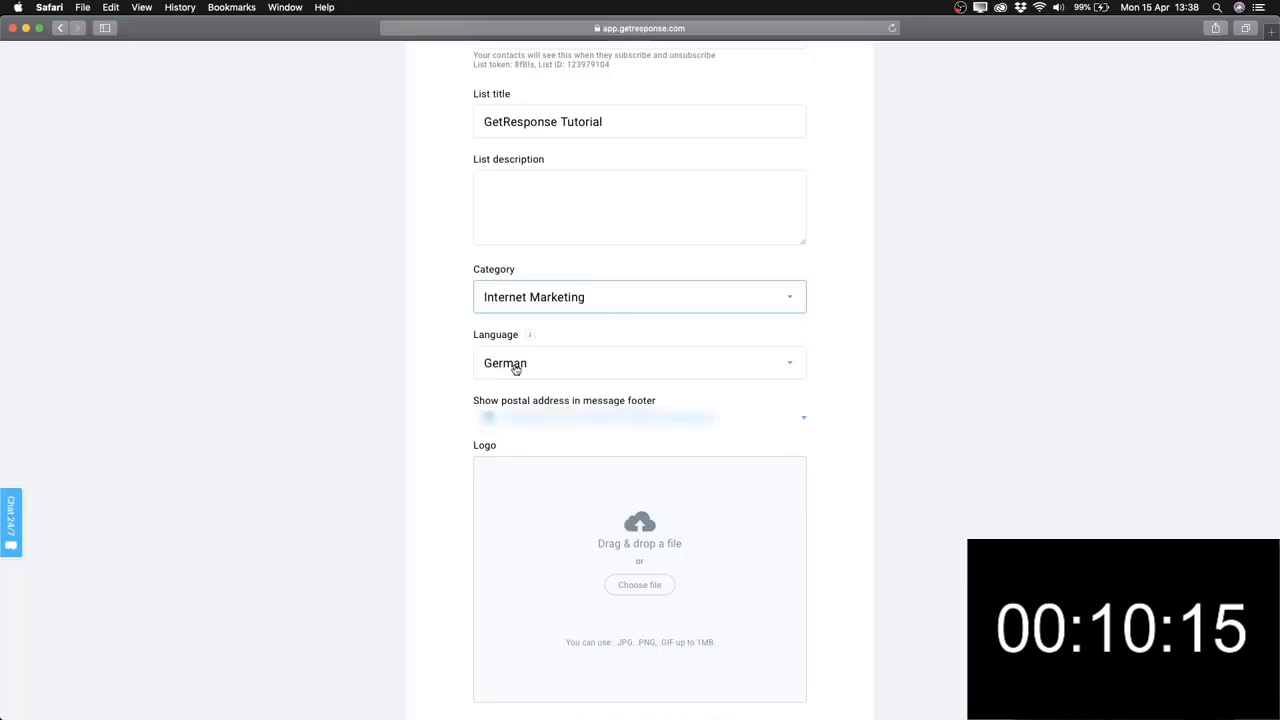
Change the list language from German to English by searching 'eng'.
{"action": "left_click", "coordinate": [517, 365]}
{"action": "type", "text": "eng"}
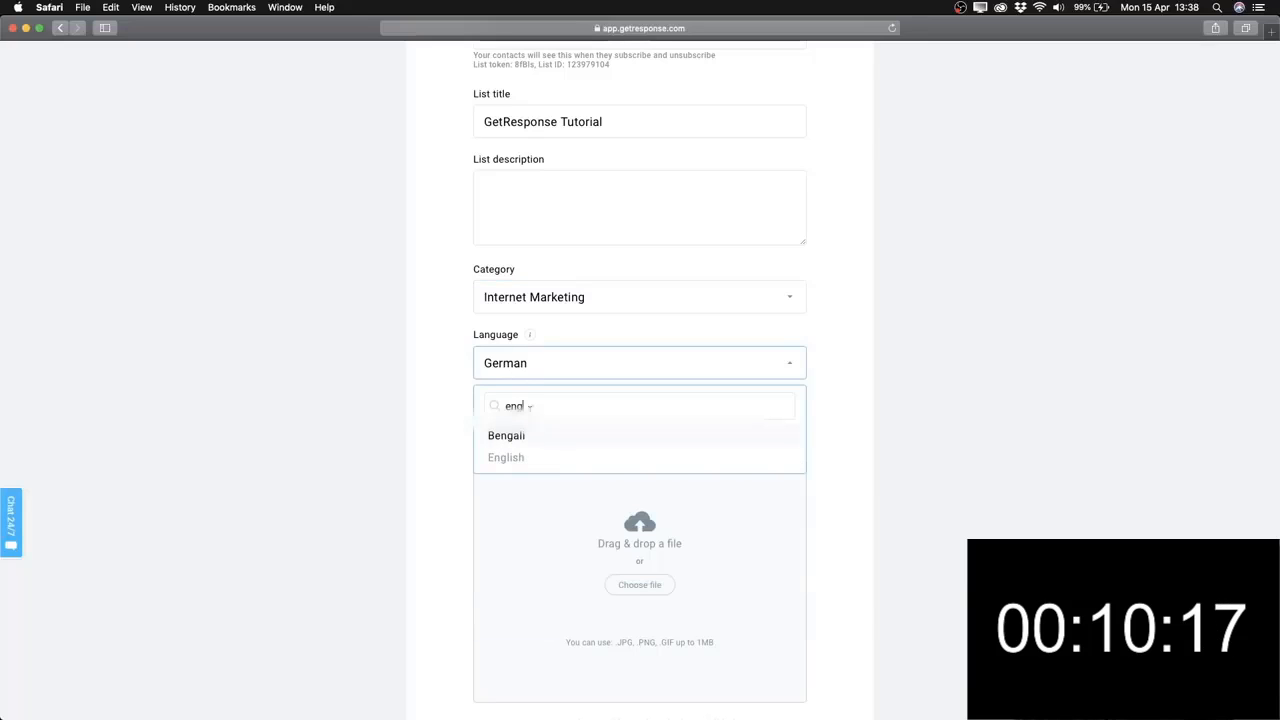
{"action": "left_click", "coordinate": [517, 457]}
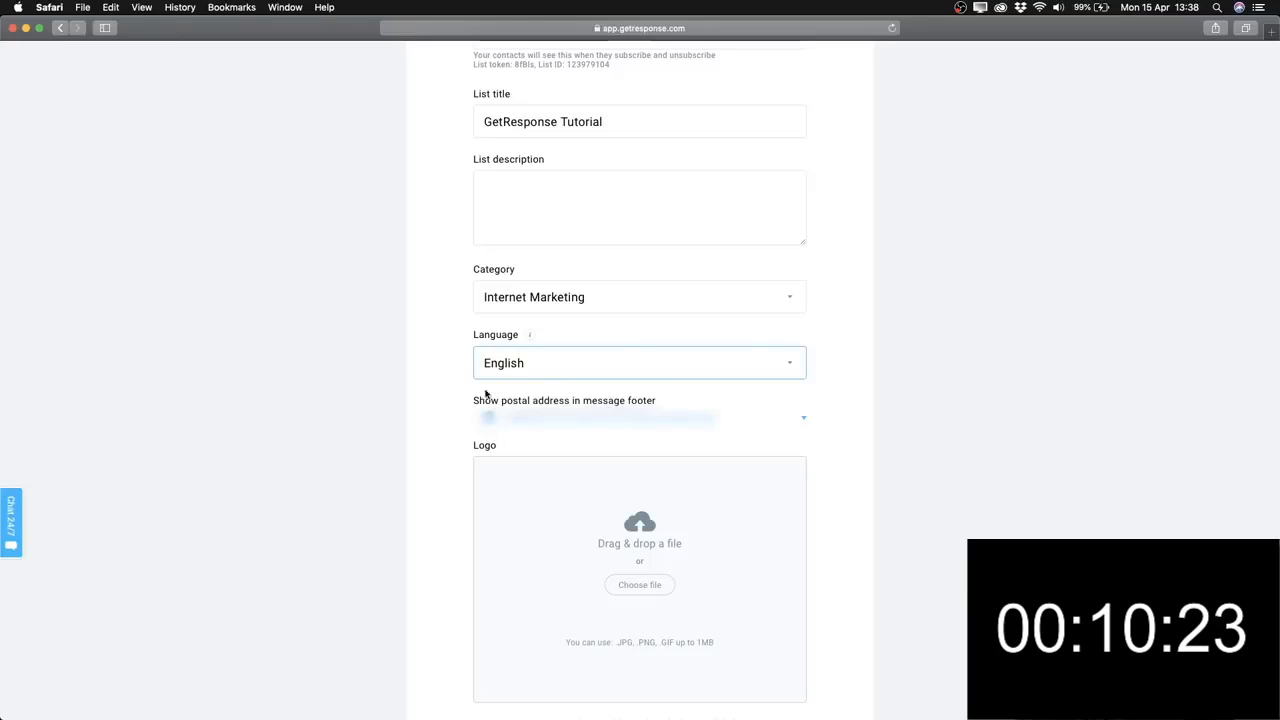
{"action": "scroll", "coordinate": [442, 388], "scroll_direction": "down", "scroll_amount": 5}
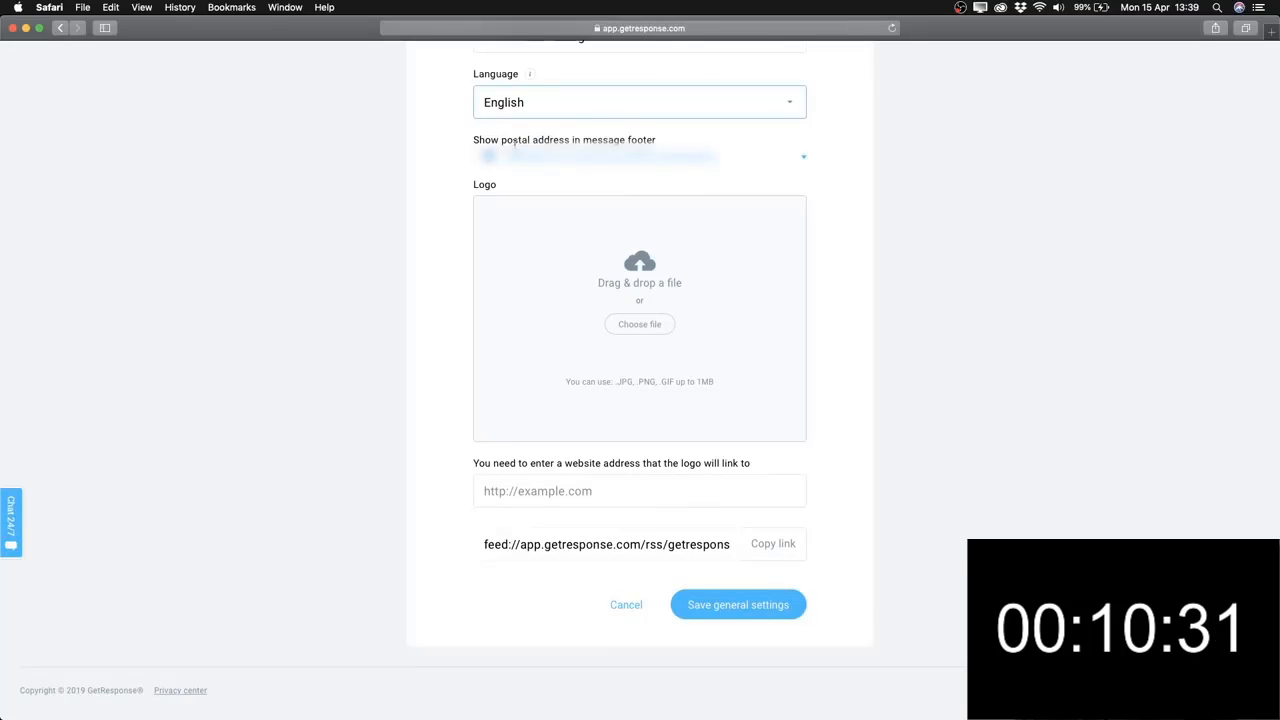
Uncheck 'Show postal address in message footer' for the list.
{"action": "scroll", "coordinate": [530, 170], "scroll_direction": "up", "scroll_amount": 1}
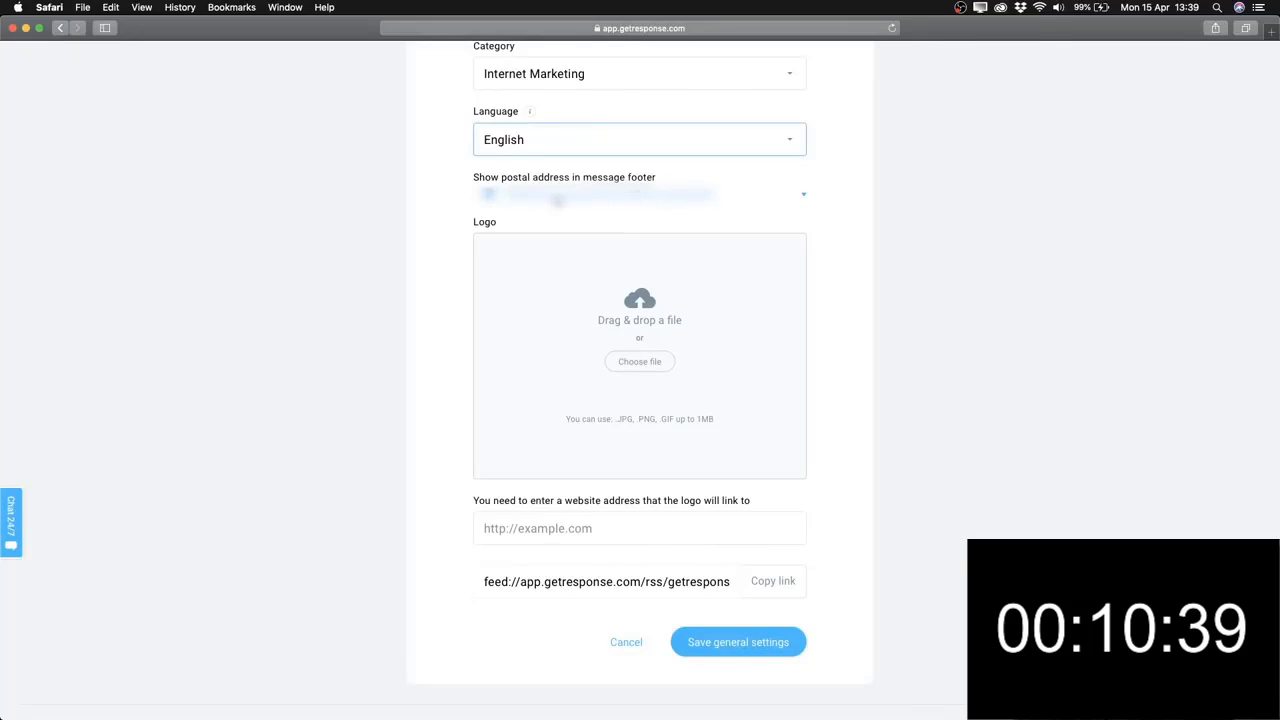
{"action": "left_click", "coordinate": [487, 197]}
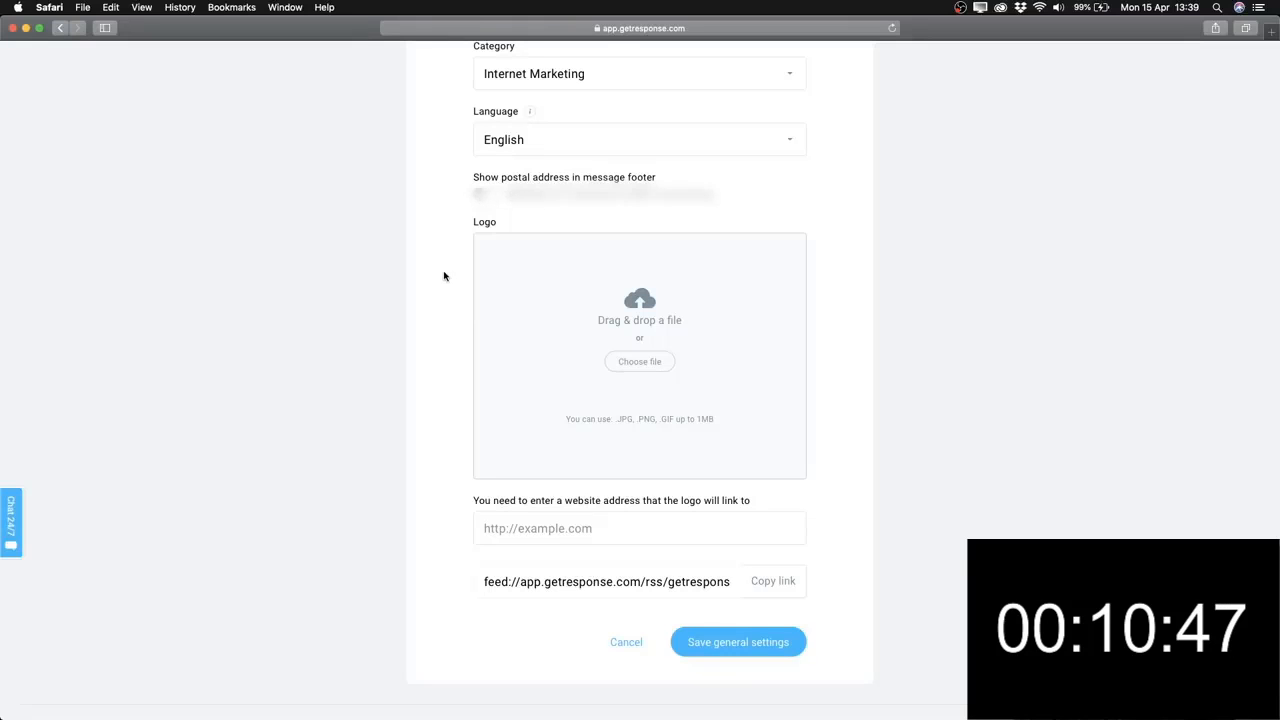
{"action": "scroll", "coordinate": [445, 276], "scroll_direction": "down", "scroll_amount": 1}
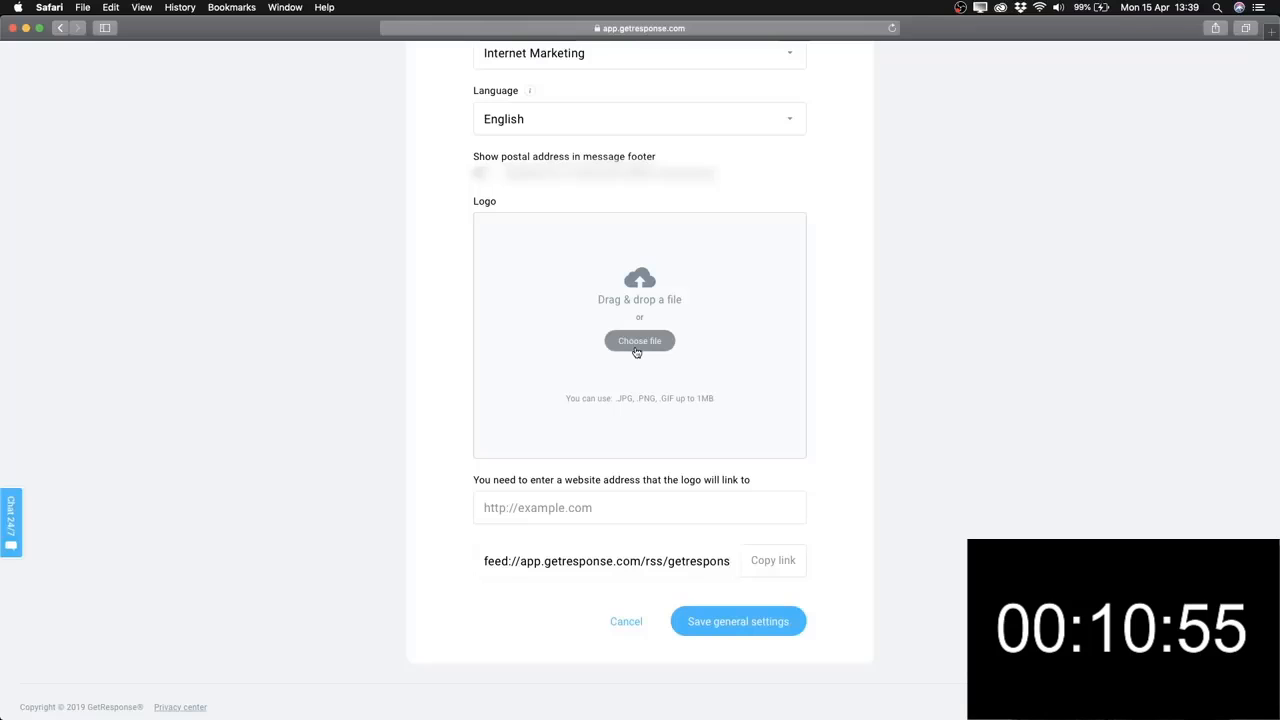
{"action": "scroll", "coordinate": [451, 397], "scroll_direction": "up", "scroll_amount": 1}
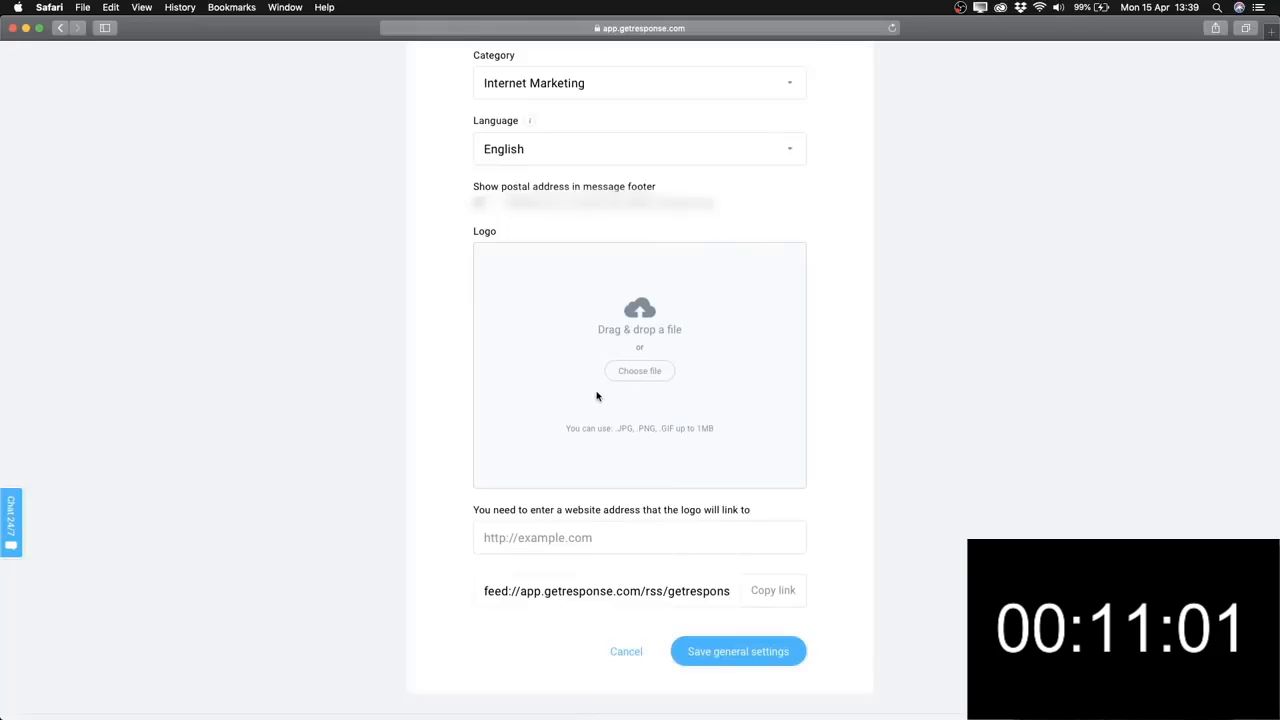
{"action": "scroll", "coordinate": [571, 486], "scroll_direction": "down", "scroll_amount": 1}
Leave the logo link address empty and save the general settings.
{"action": "left_click", "coordinate": [540, 511]}
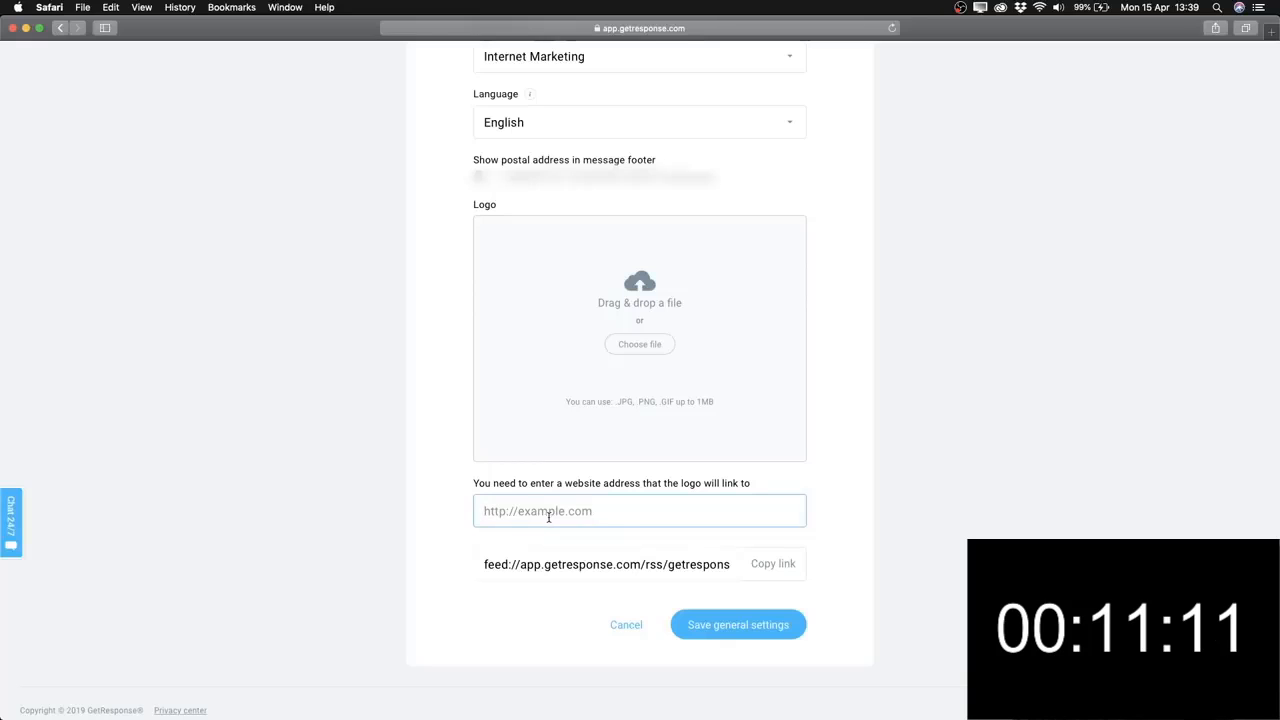
{"action": "left_click", "coordinate": [446, 420]}
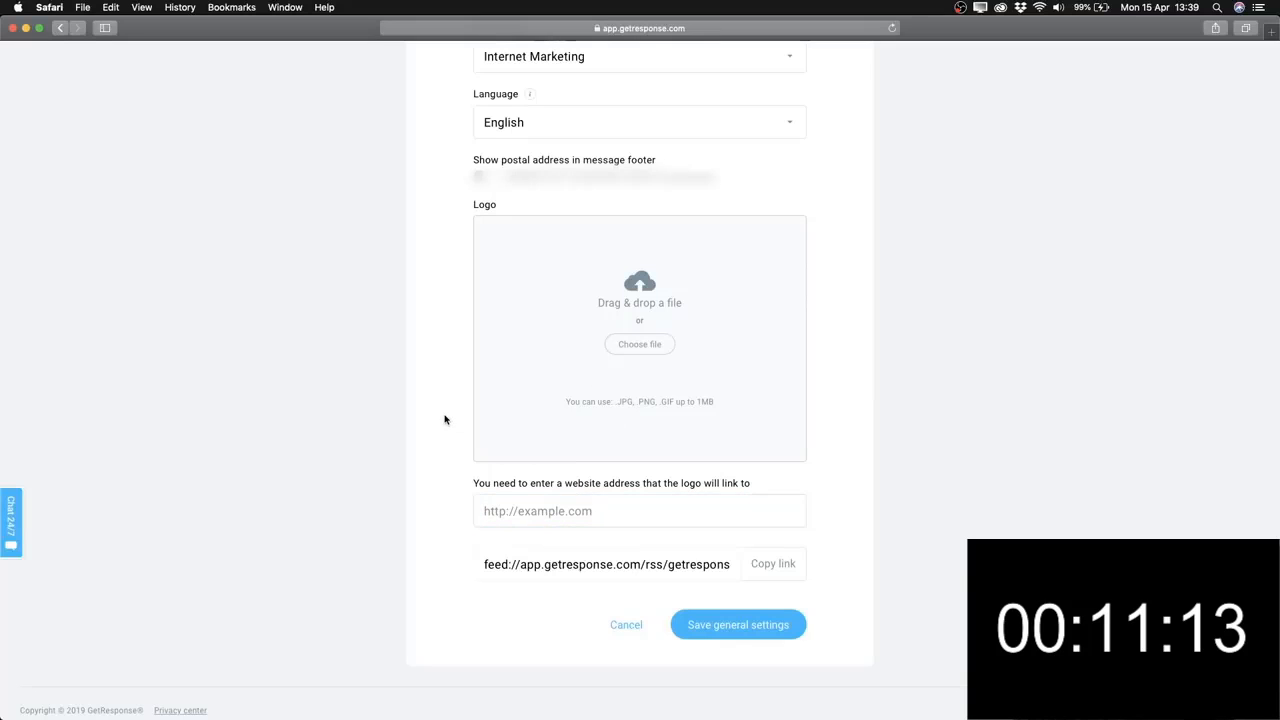
{"action": "scroll", "coordinate": [446, 420], "scroll_direction": "down", "scroll_amount": 2}
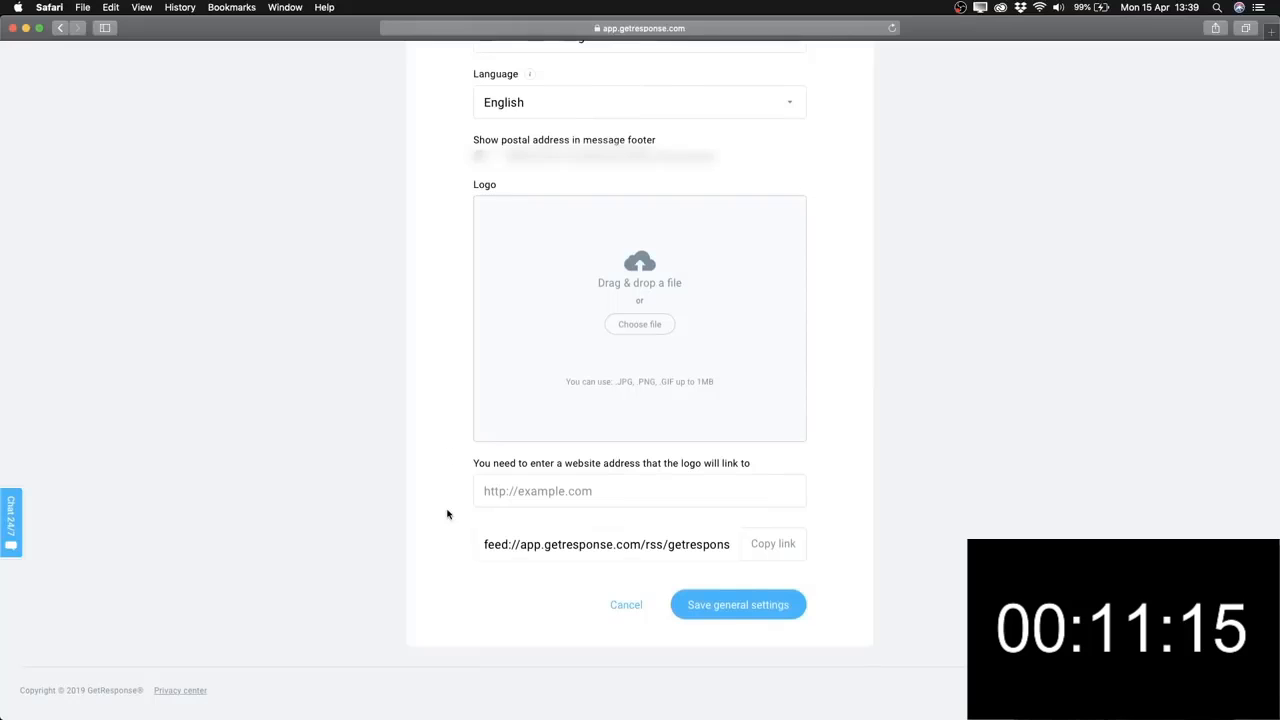
{"action": "scroll", "coordinate": [459, 603], "scroll_direction": "up", "scroll_amount": 2}
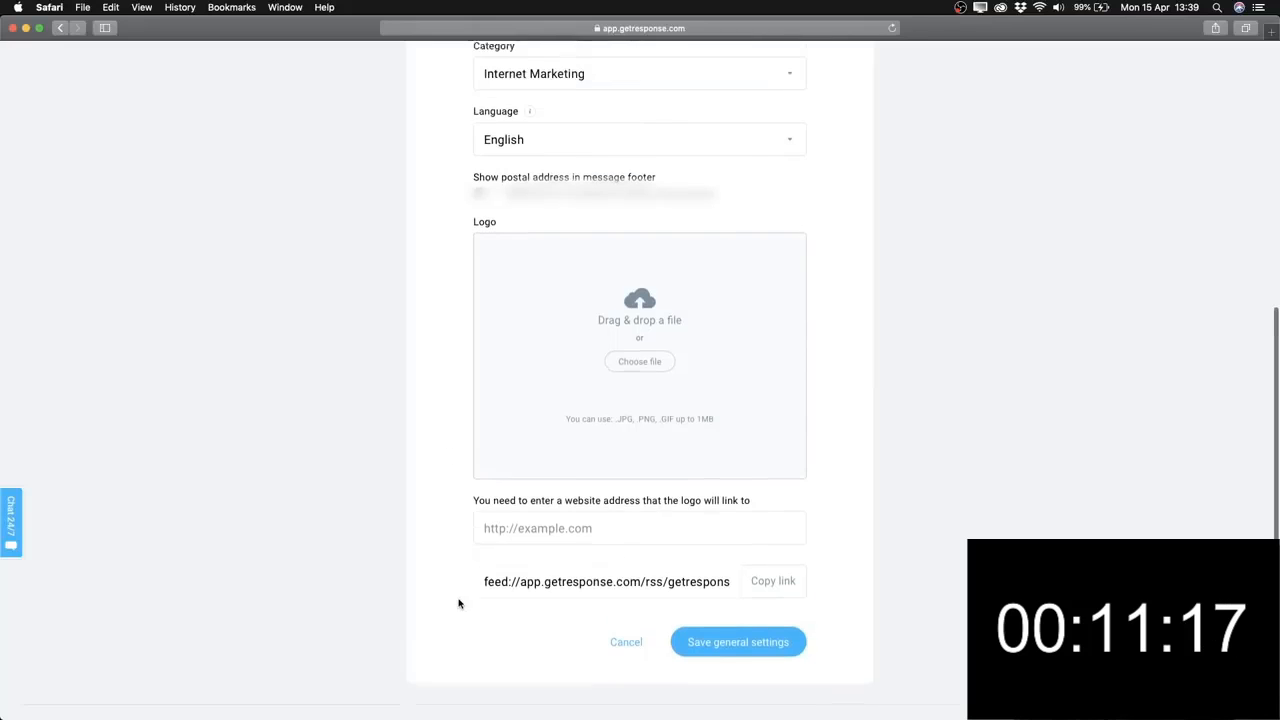
{"action": "scroll", "coordinate": [459, 603], "scroll_direction": "up", "scroll_amount": 1}
{"action": "left_click", "coordinate": [722, 676]}
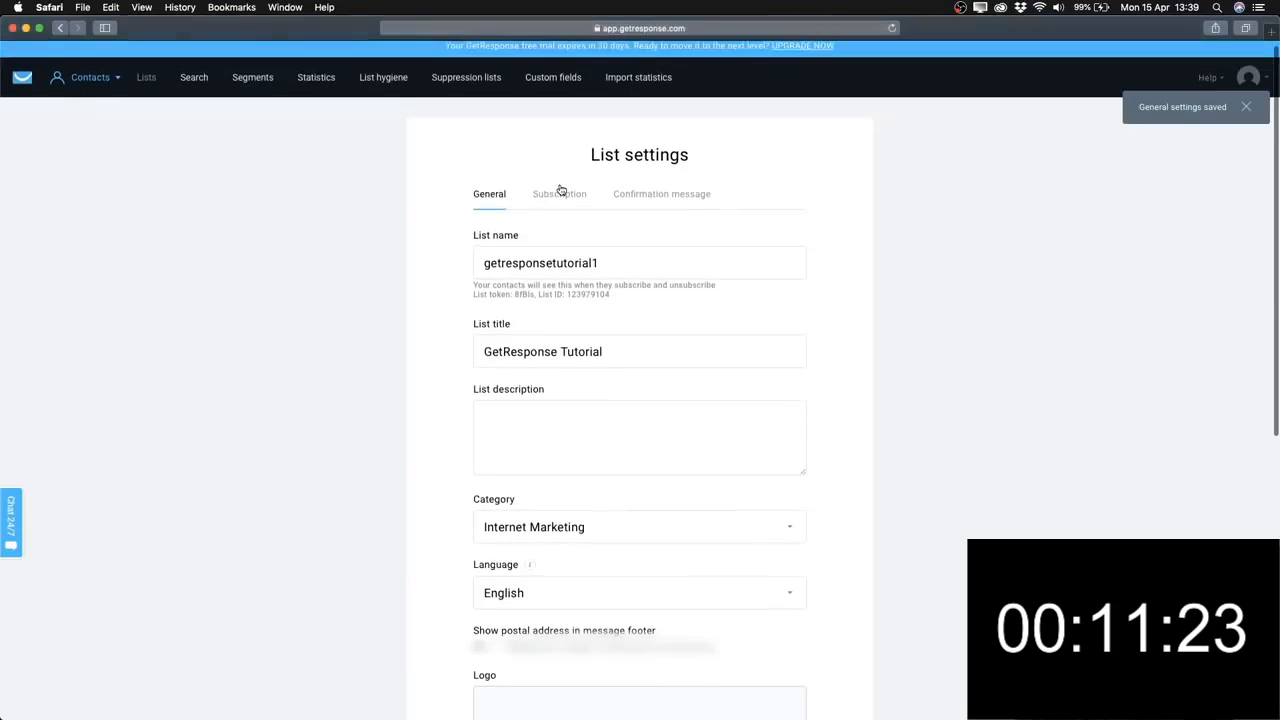
In the Subscription settings, switch off 'Send subscription notifications'.
{"action": "left_click", "coordinate": [560, 196]}
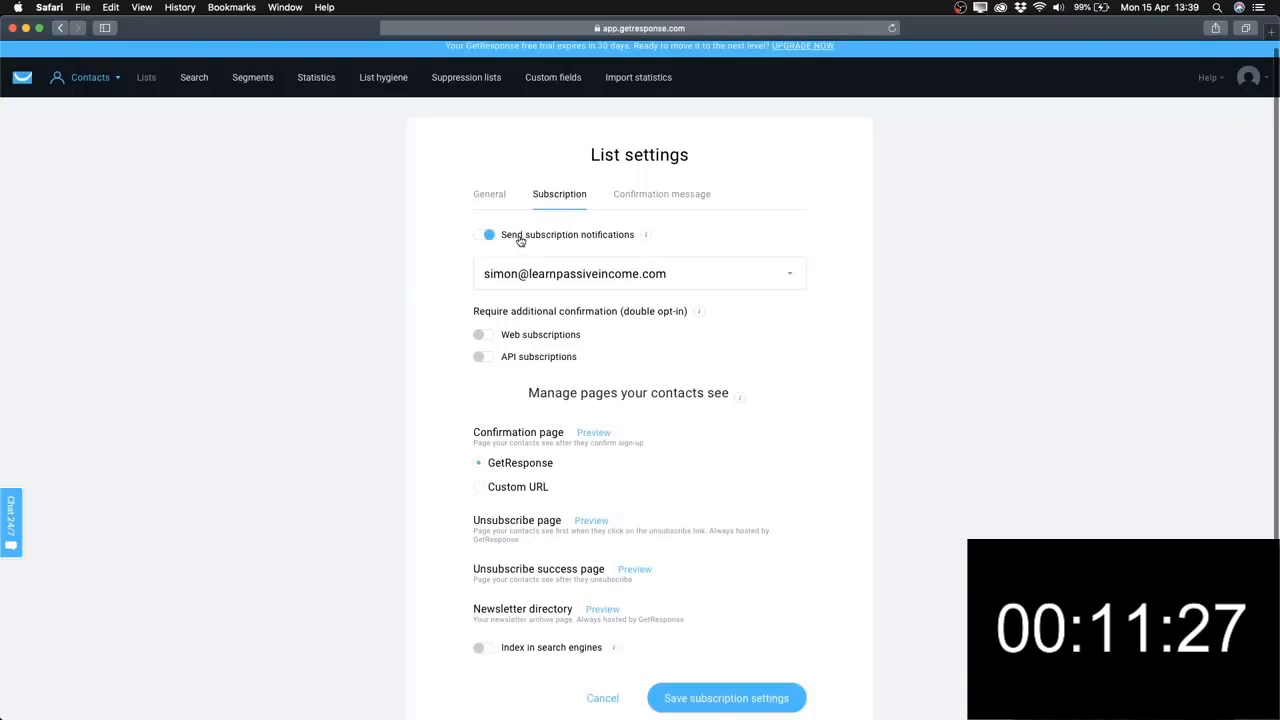
{"action": "left_click", "coordinate": [484, 236]}
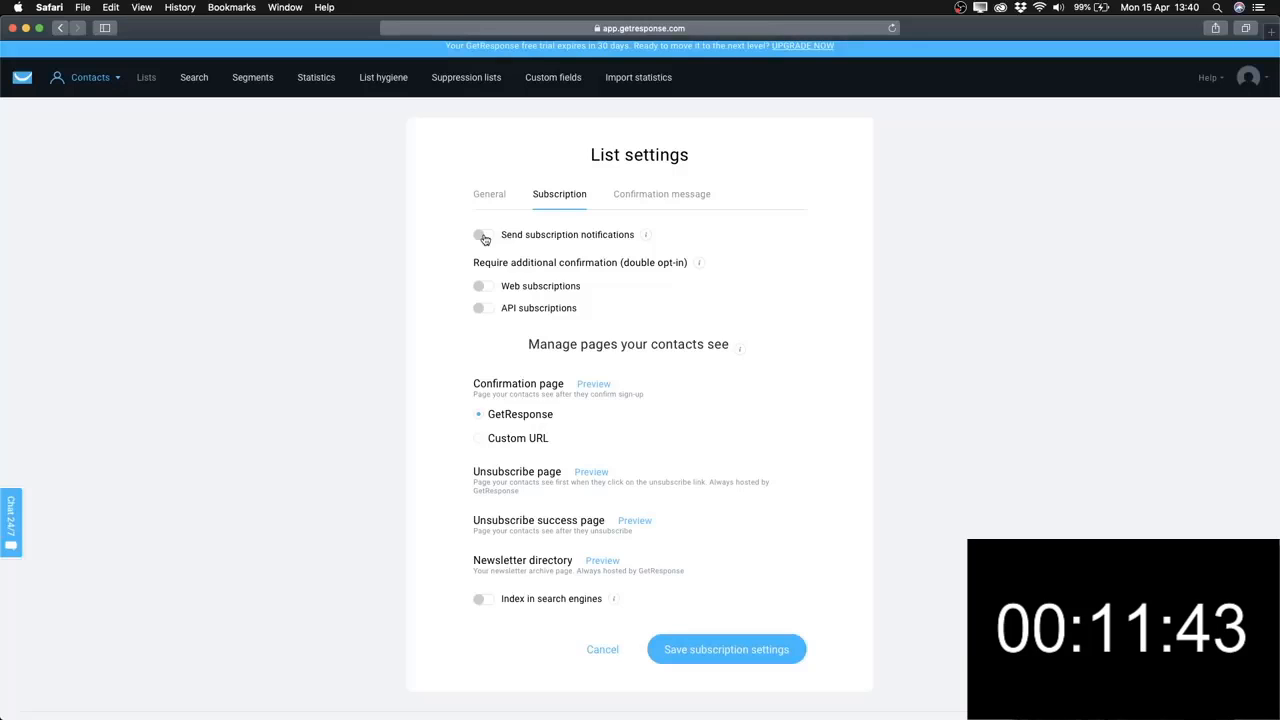
{"action": "scroll", "coordinate": [431, 300], "scroll_direction": "down", "scroll_amount": 1}
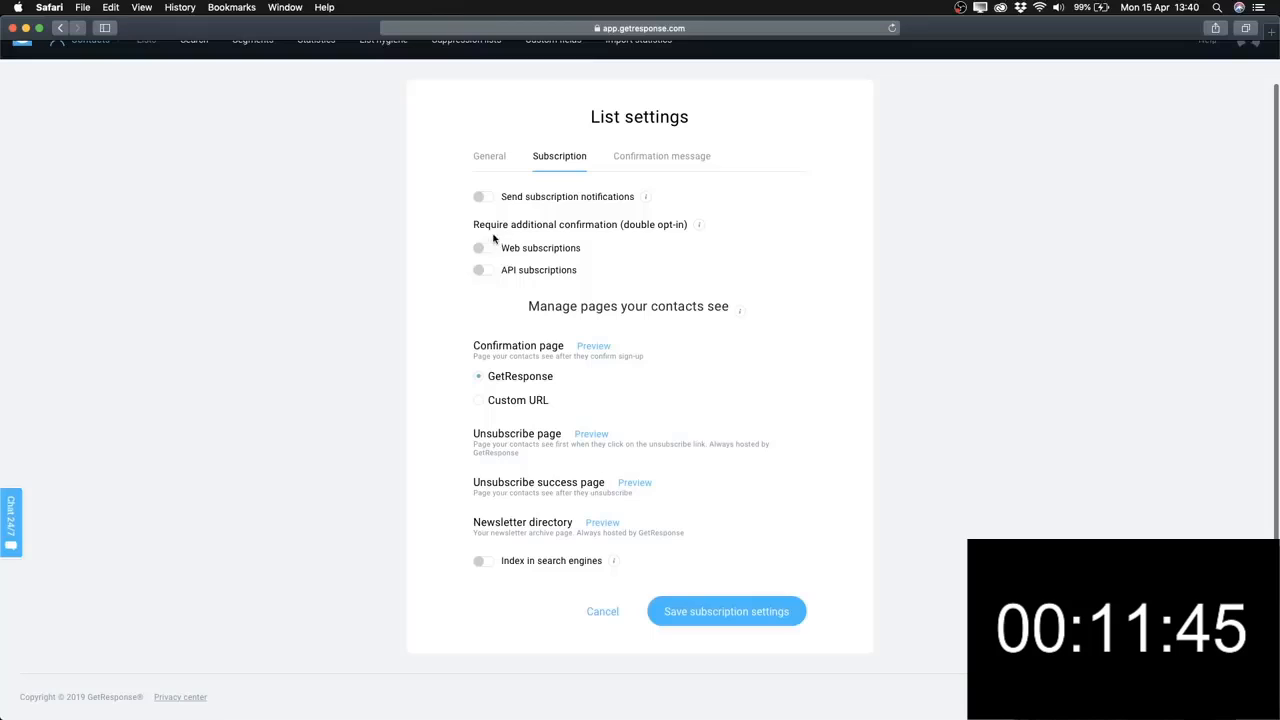
Require double opt-in confirmation for both Web and API subscriptions.
{"action": "left_click_drag", "start_coordinate": [509, 224], "coordinate": [688, 224]}
{"action": "left_click", "coordinate": [430, 258]}
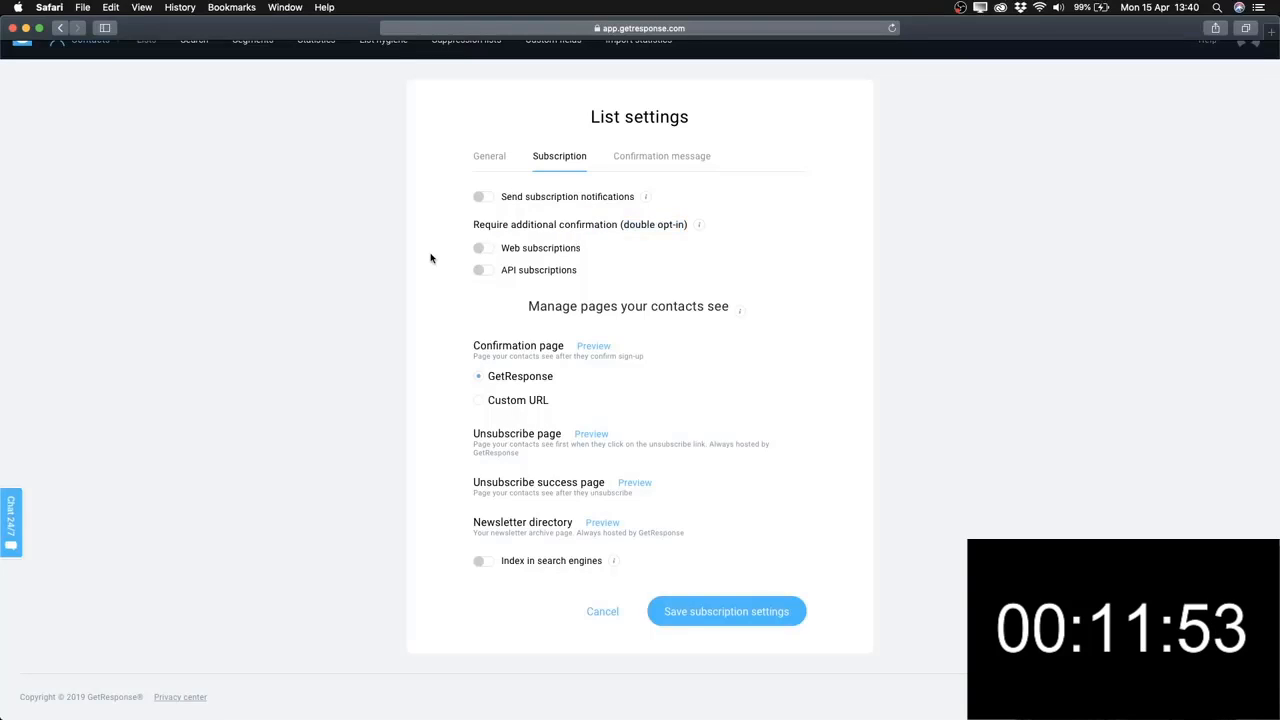
{"action": "left_click", "coordinate": [481, 249]}
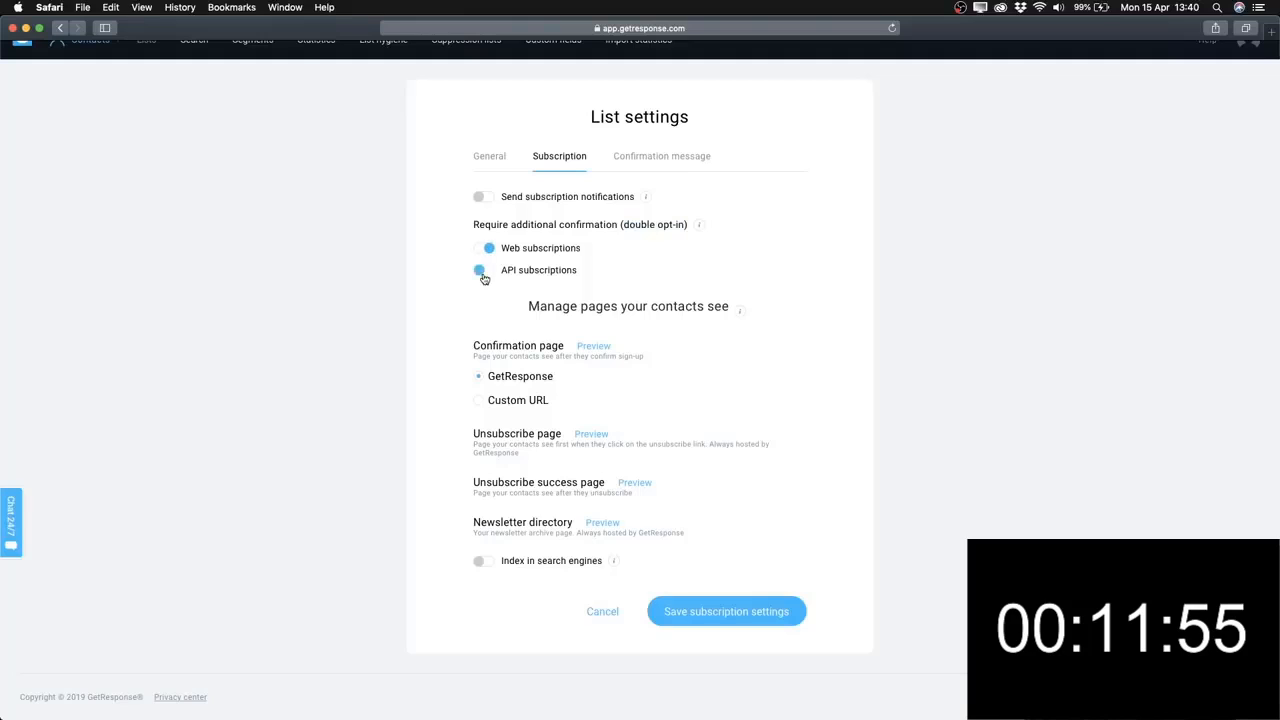
{"action": "left_click", "coordinate": [481, 271]}
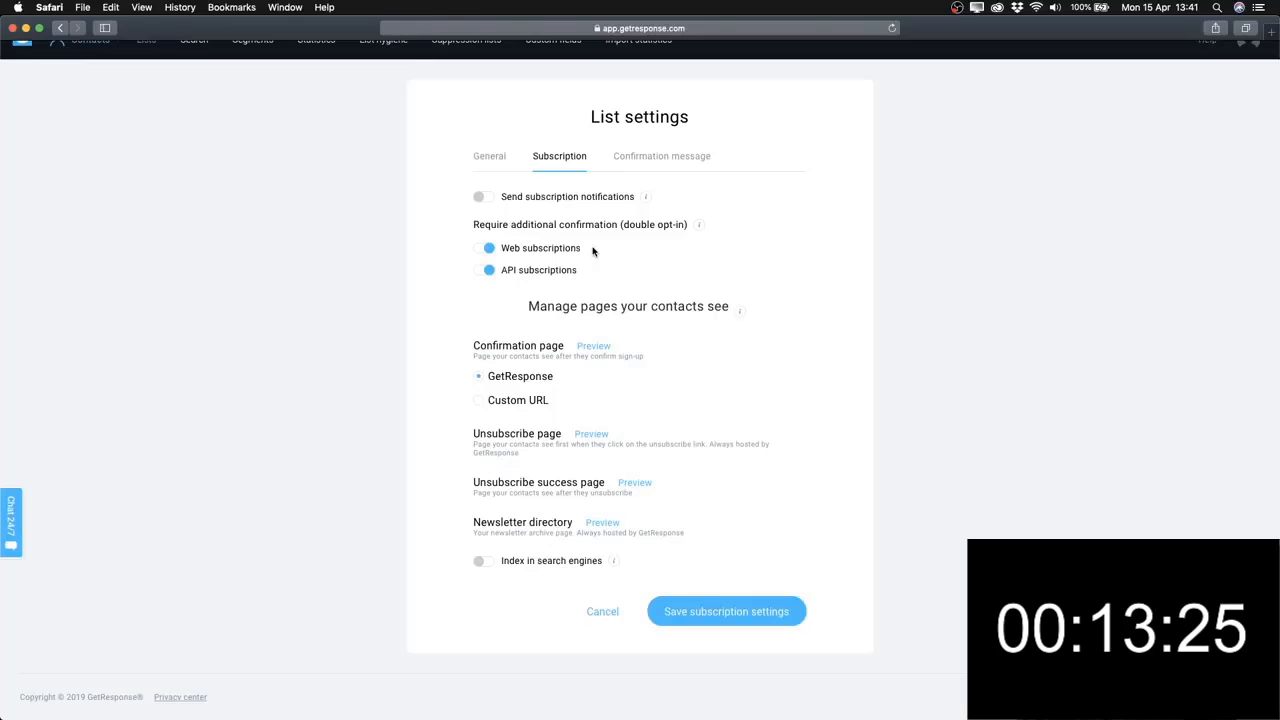
{"action": "scroll", "coordinate": [410, 298], "scroll_direction": "down", "scroll_amount": 1}
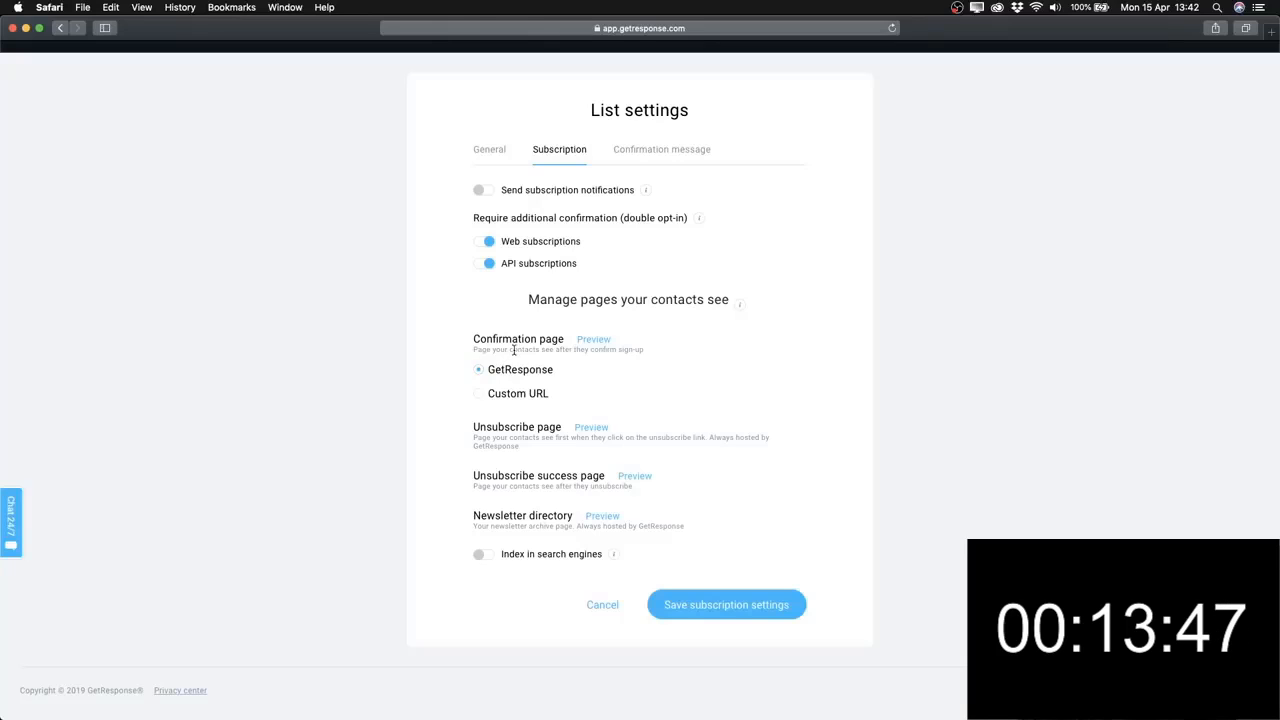
{"action": "left_click", "coordinate": [588, 340]}
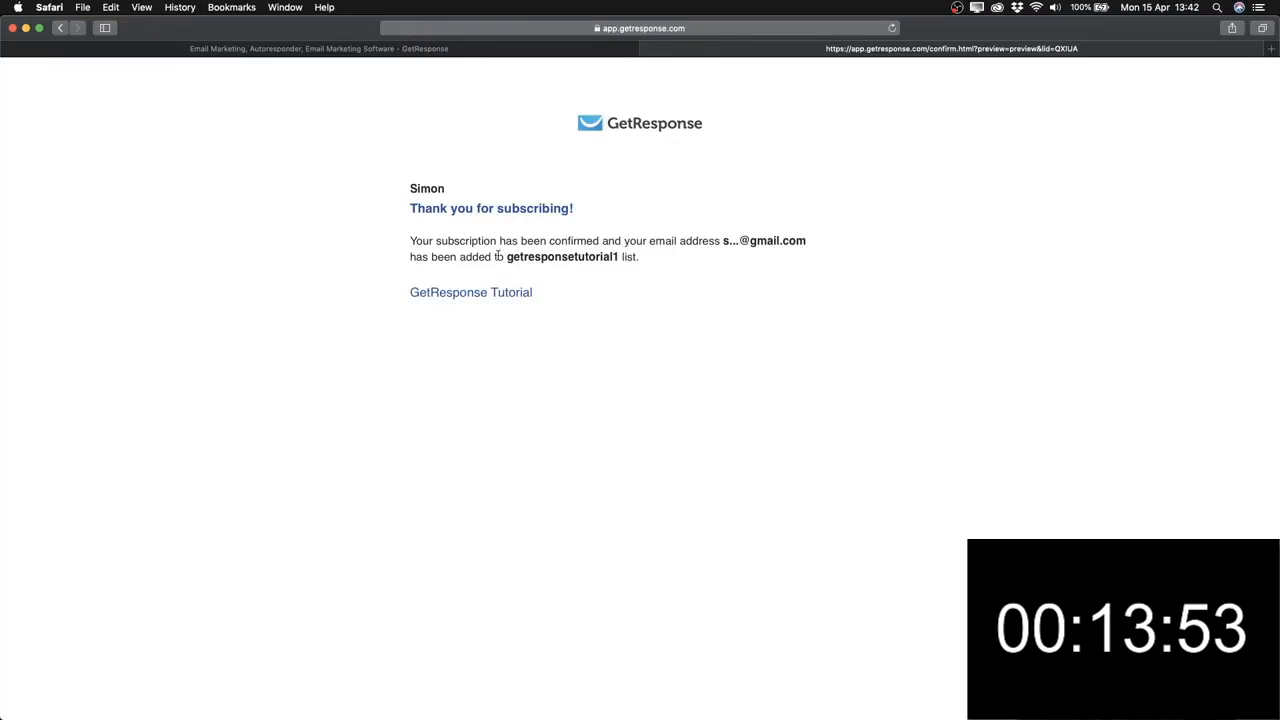
{"action": "mouse_move", "coordinate": [509, 257]}
{"action": "left_mouse_down"}
{"action": "mouse_move", "coordinate": [618, 259]}
{"action": "mouse_move", "coordinate": [510, 260]}
{"action": "left_mouse_up"}
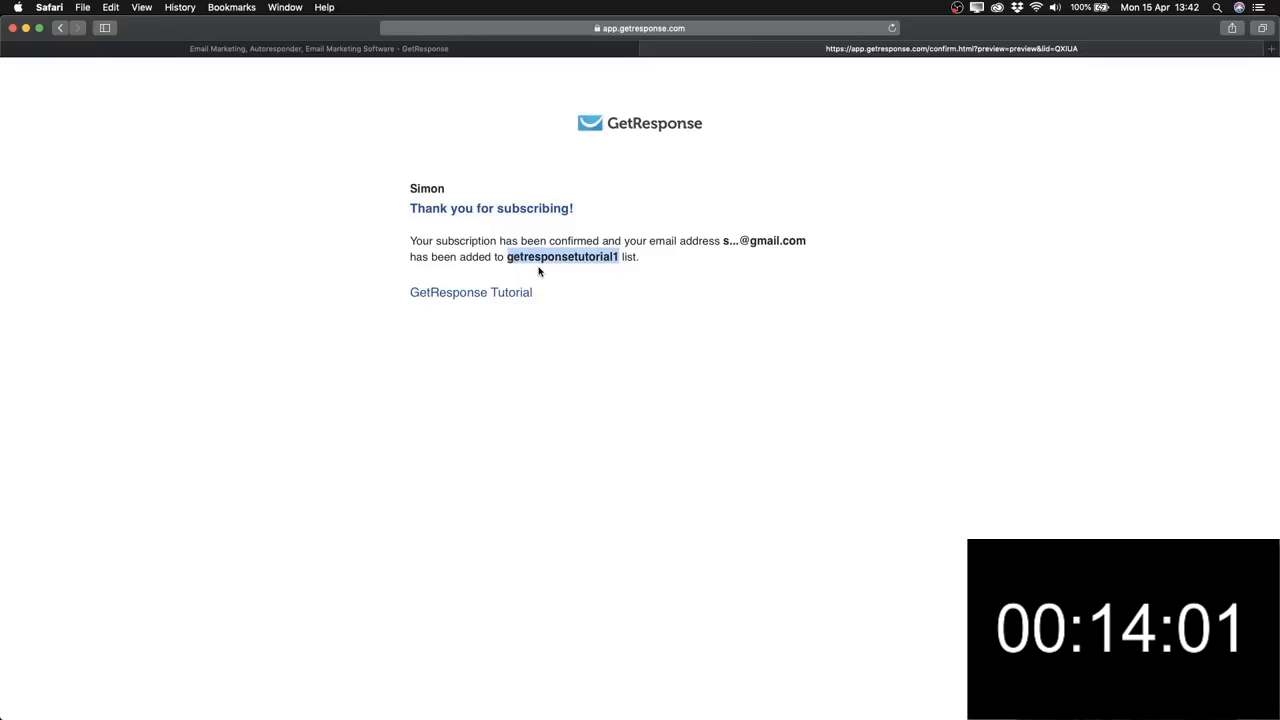
{"action": "left_click", "coordinate": [647, 50]}
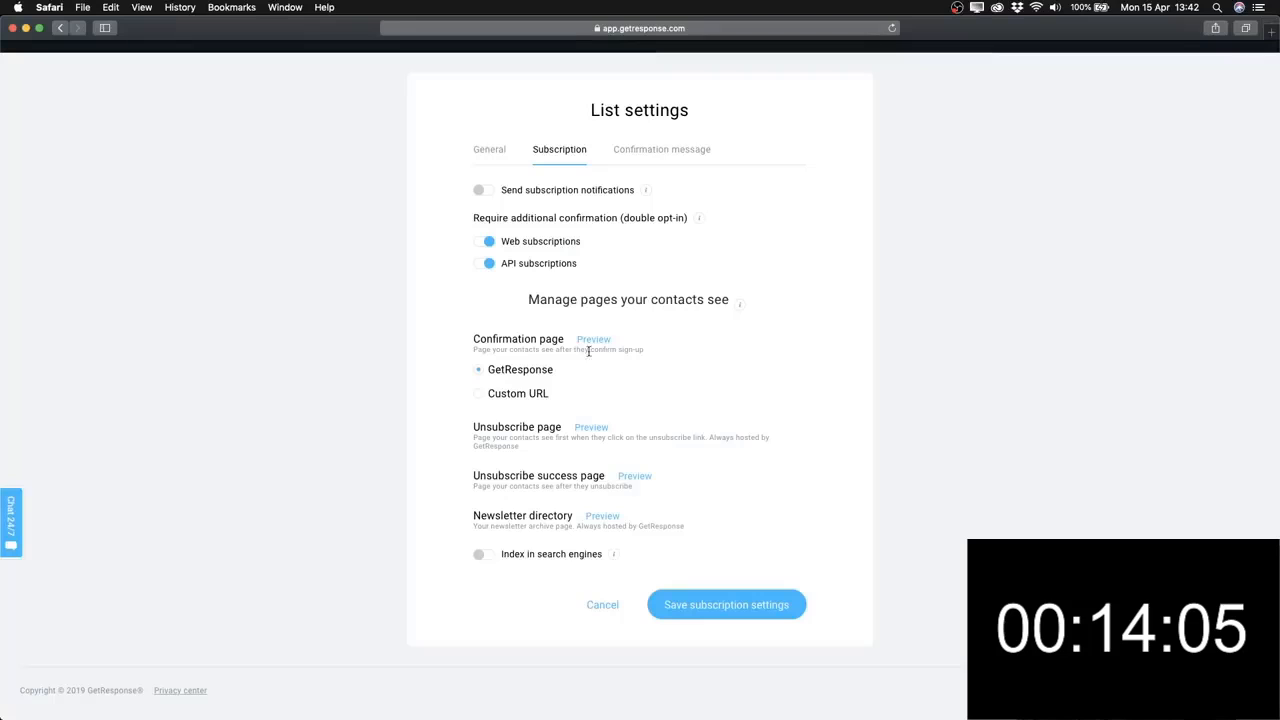
{"action": "left_click", "coordinate": [479, 393]}
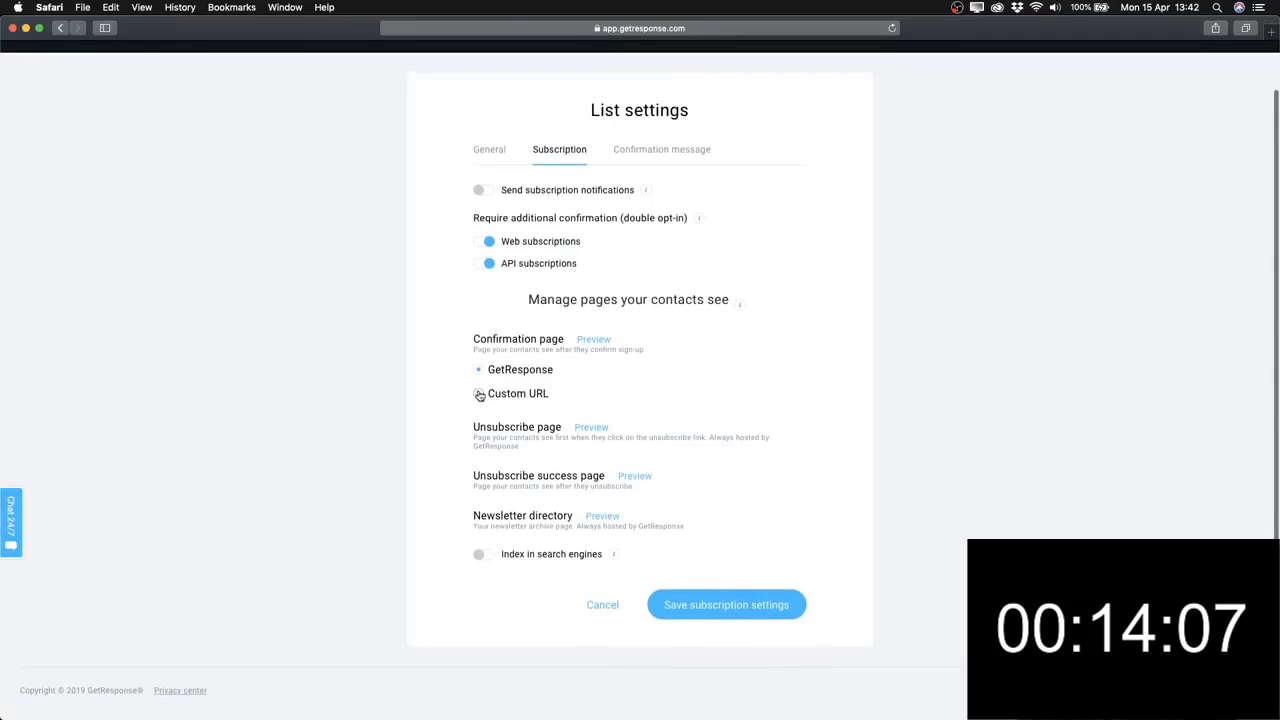
{"action": "left_click", "coordinate": [506, 416]}
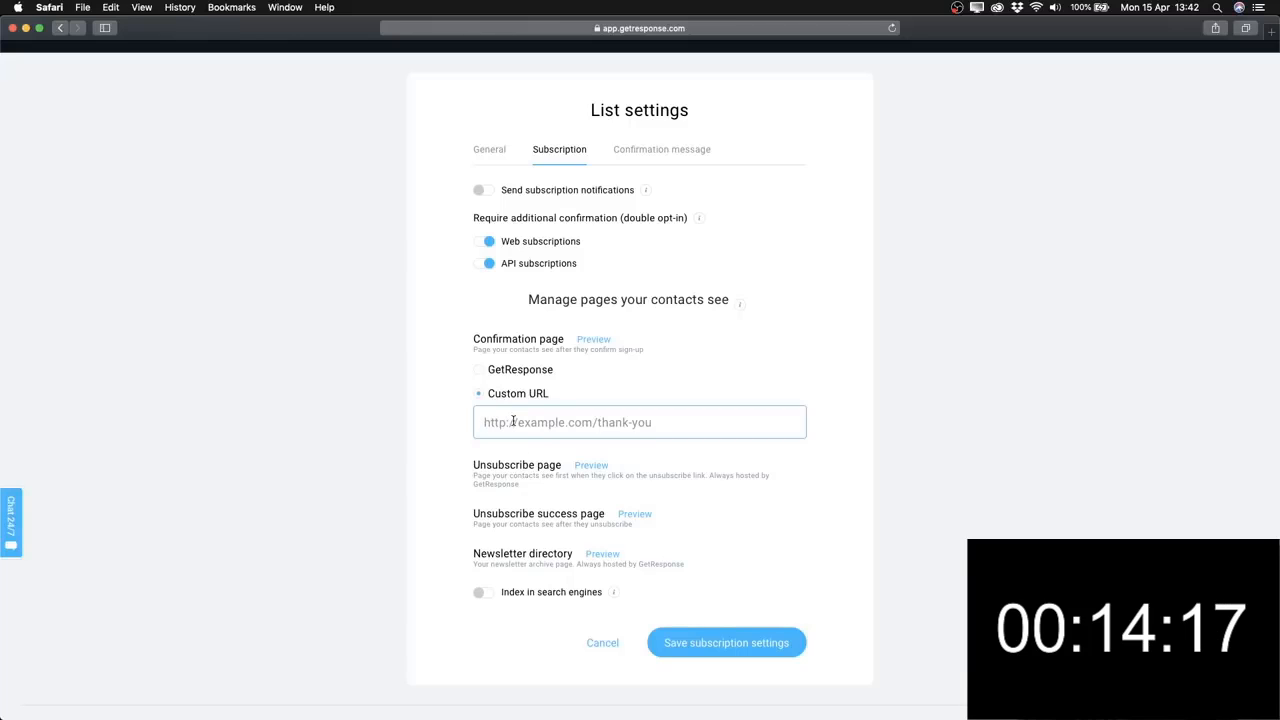
{"action": "scroll", "coordinate": [497, 415], "scroll_direction": "down", "scroll_amount": 1}
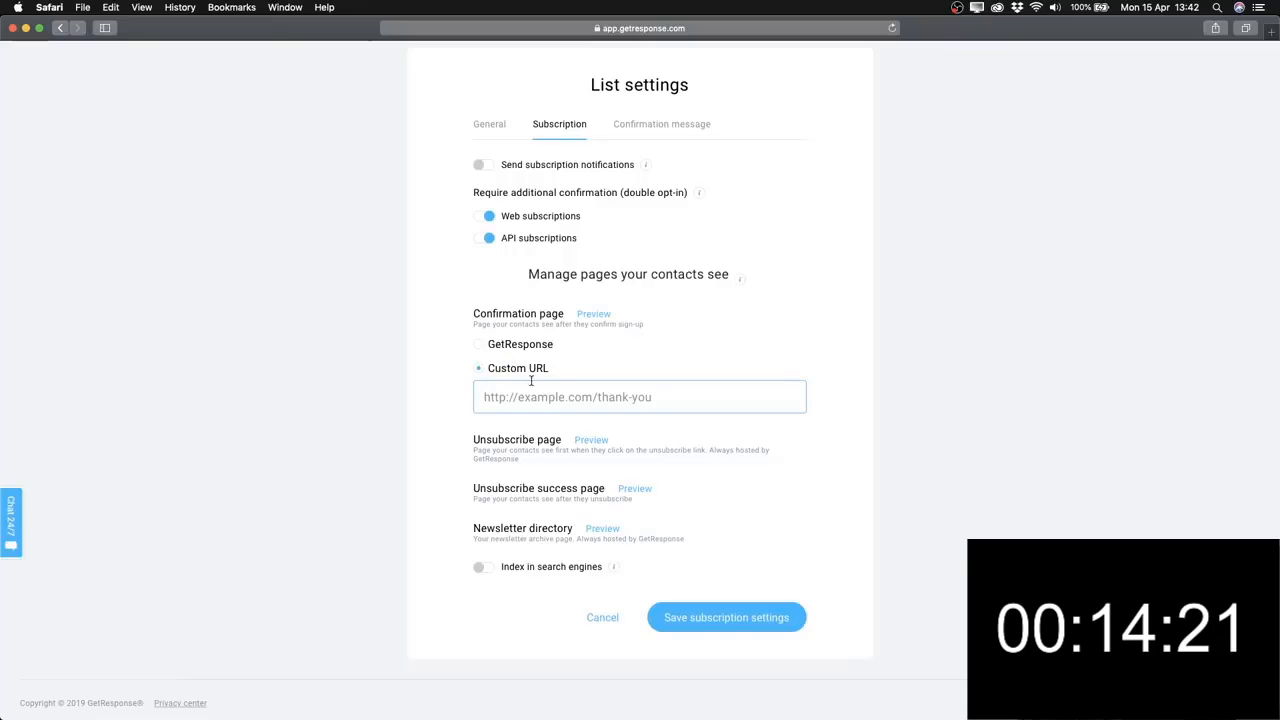
{"action": "left_click", "coordinate": [481, 346]}
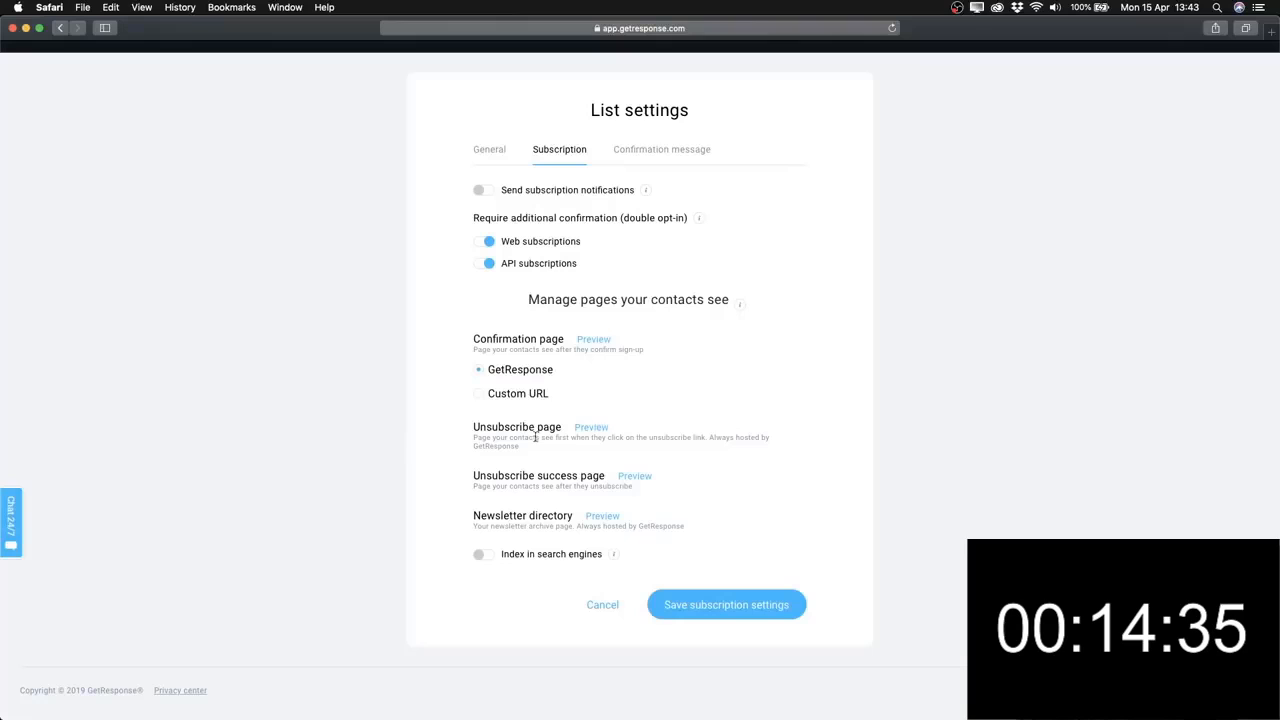
{"action": "left_click", "coordinate": [593, 428]}
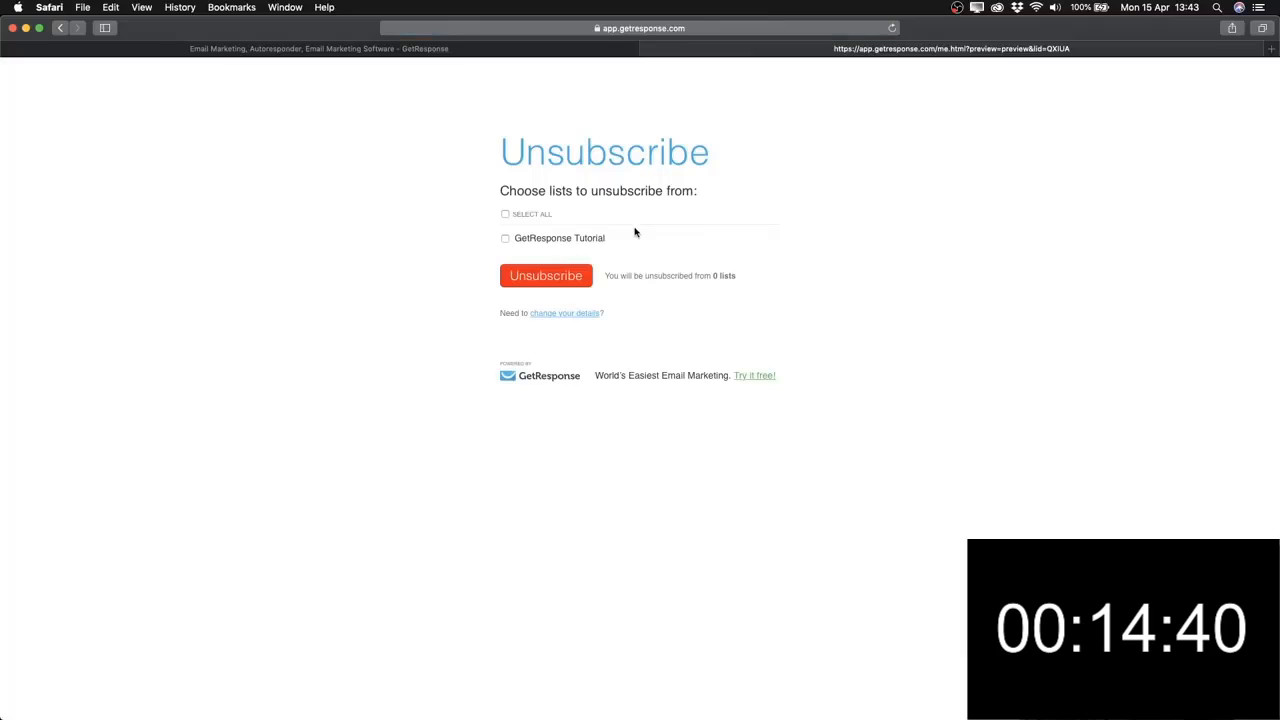
{"action": "left_click", "coordinate": [505, 240]}
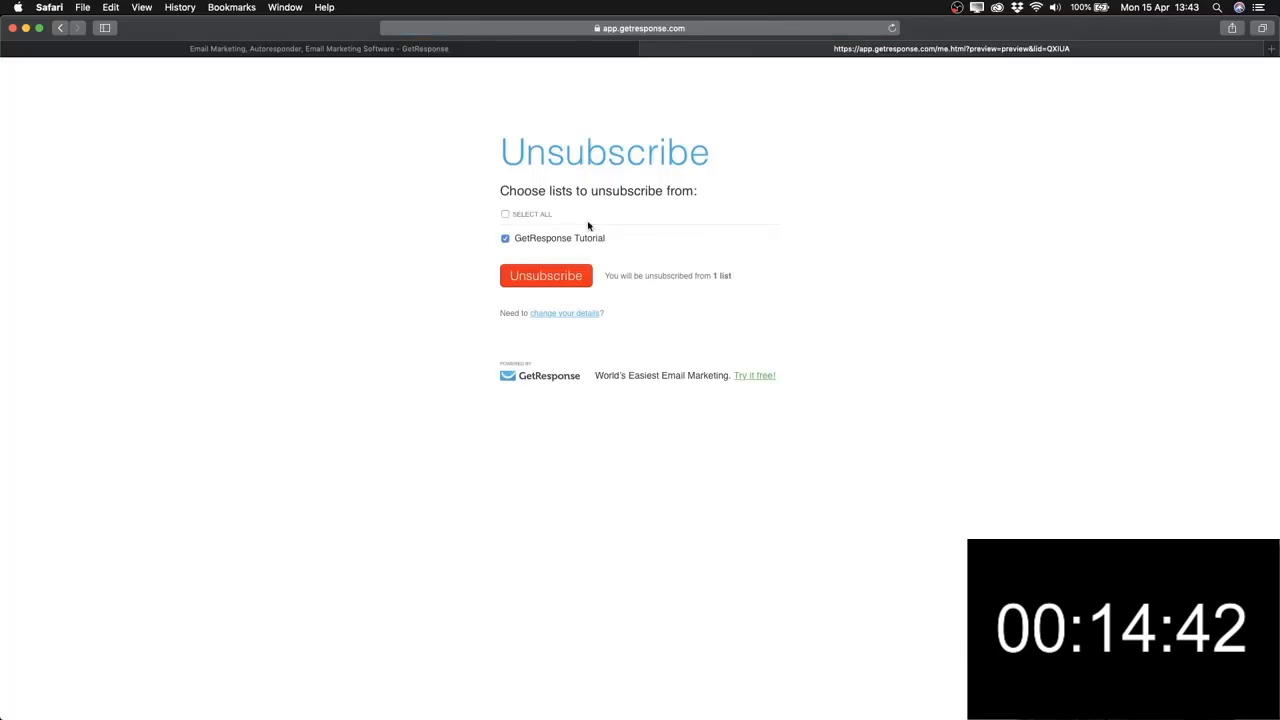
{"action": "left_click", "coordinate": [648, 48]}
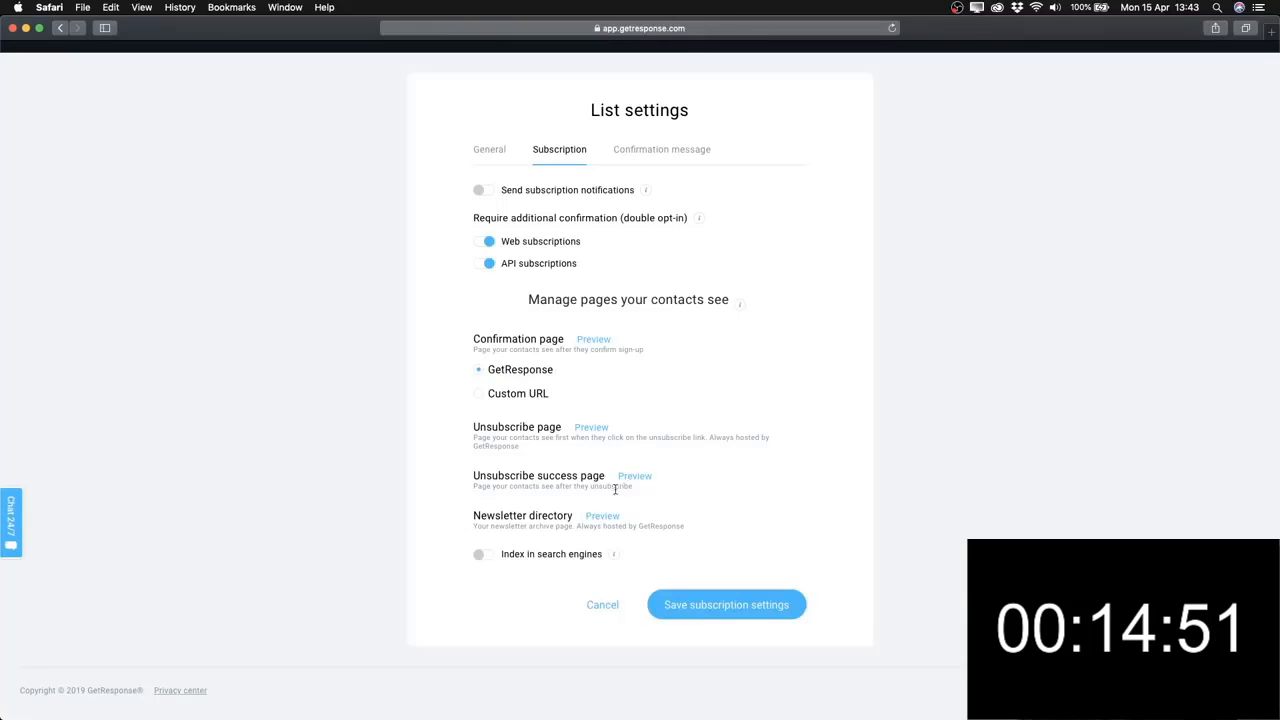
{"action": "left_click", "coordinate": [483, 555]}
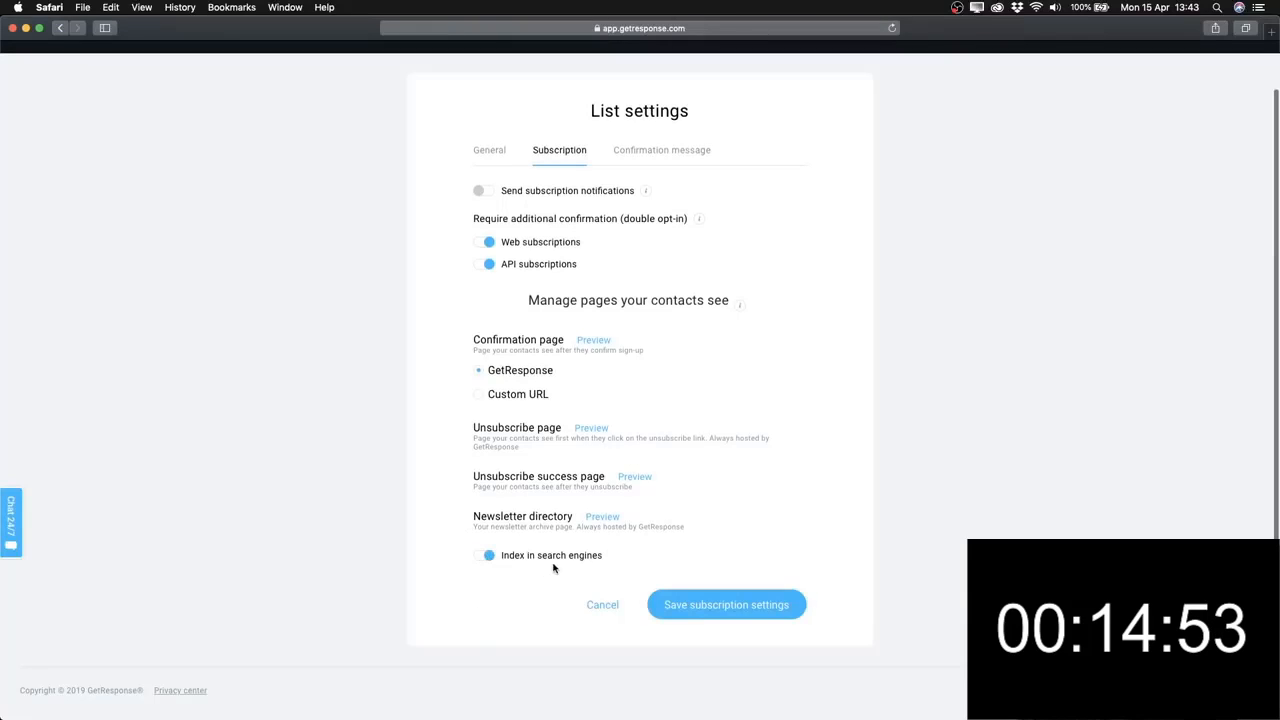
{"action": "left_click", "coordinate": [490, 558]}
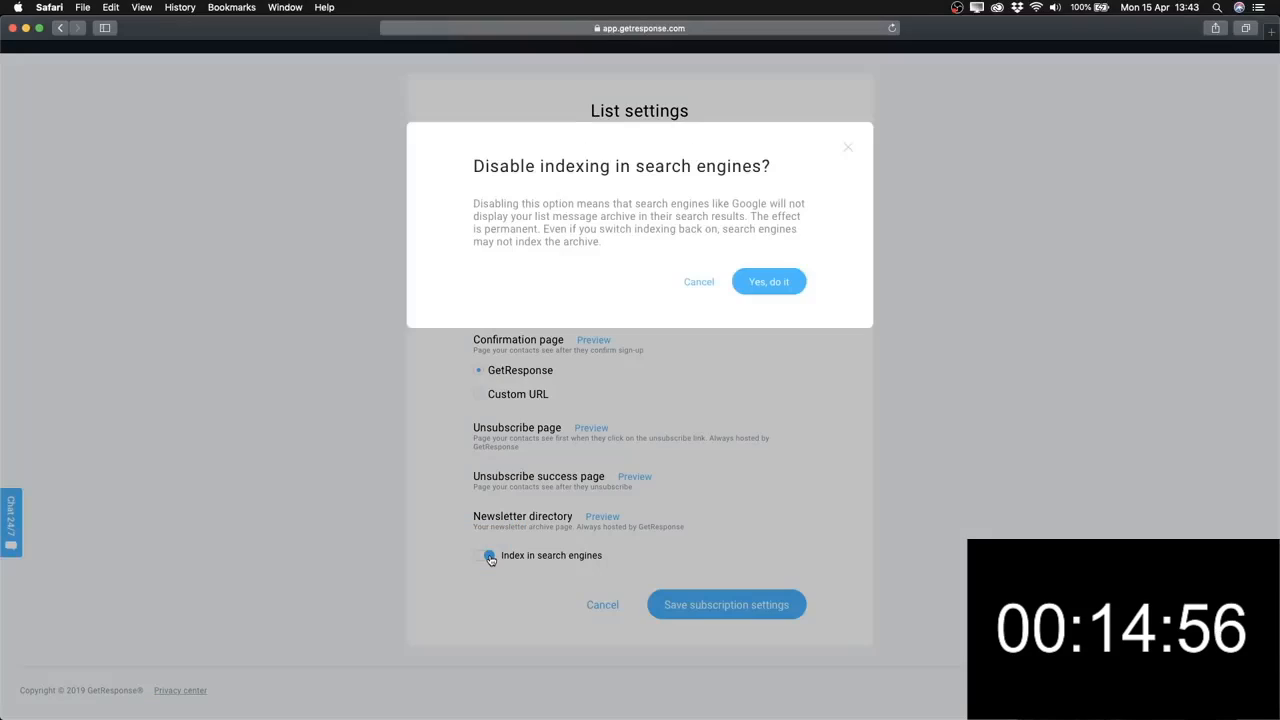
{"action": "left_click", "coordinate": [760, 287]}
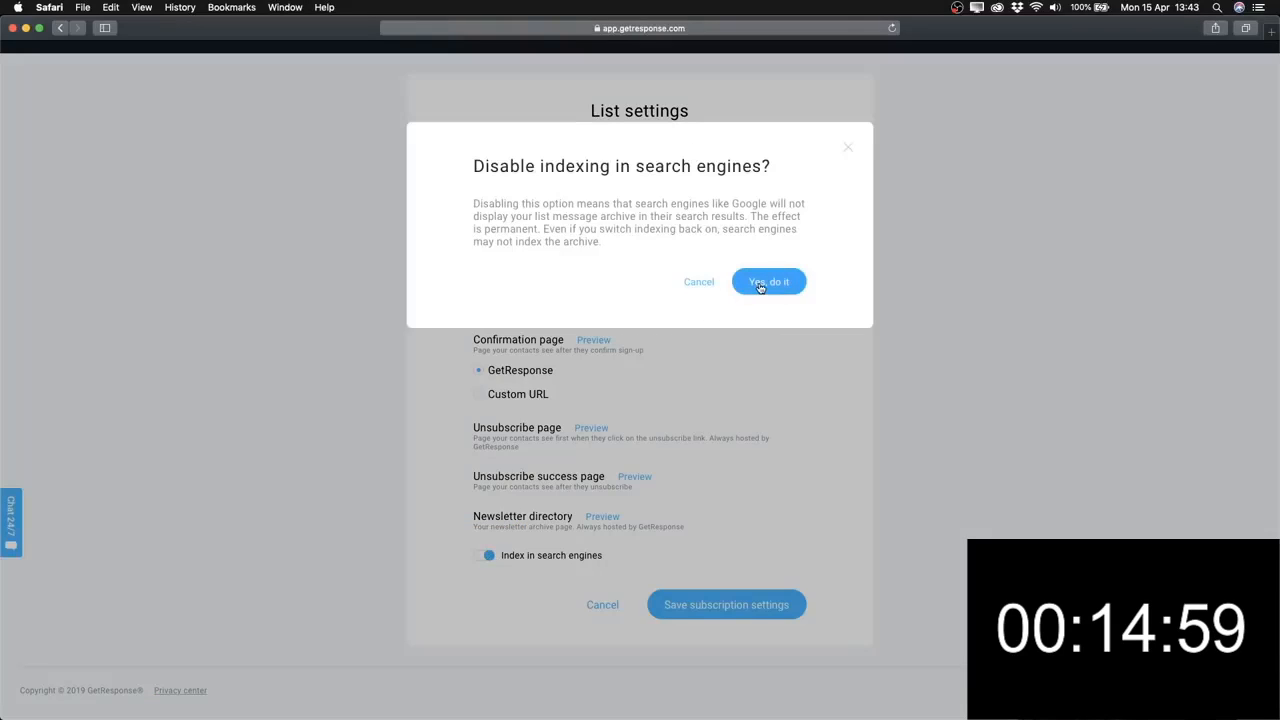
{"action": "left_click", "coordinate": [775, 287]}
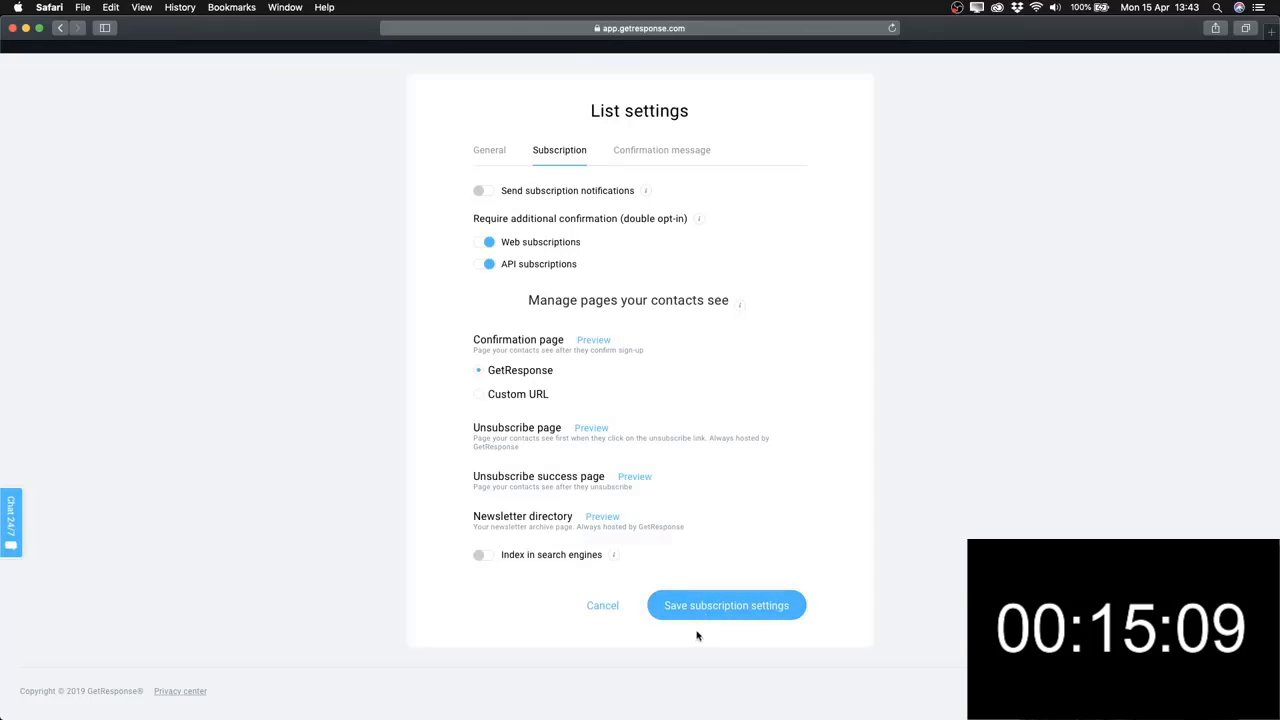
Save the subscription settings and make the confirmation message plain text.
{"action": "left_click", "coordinate": [722, 606]}
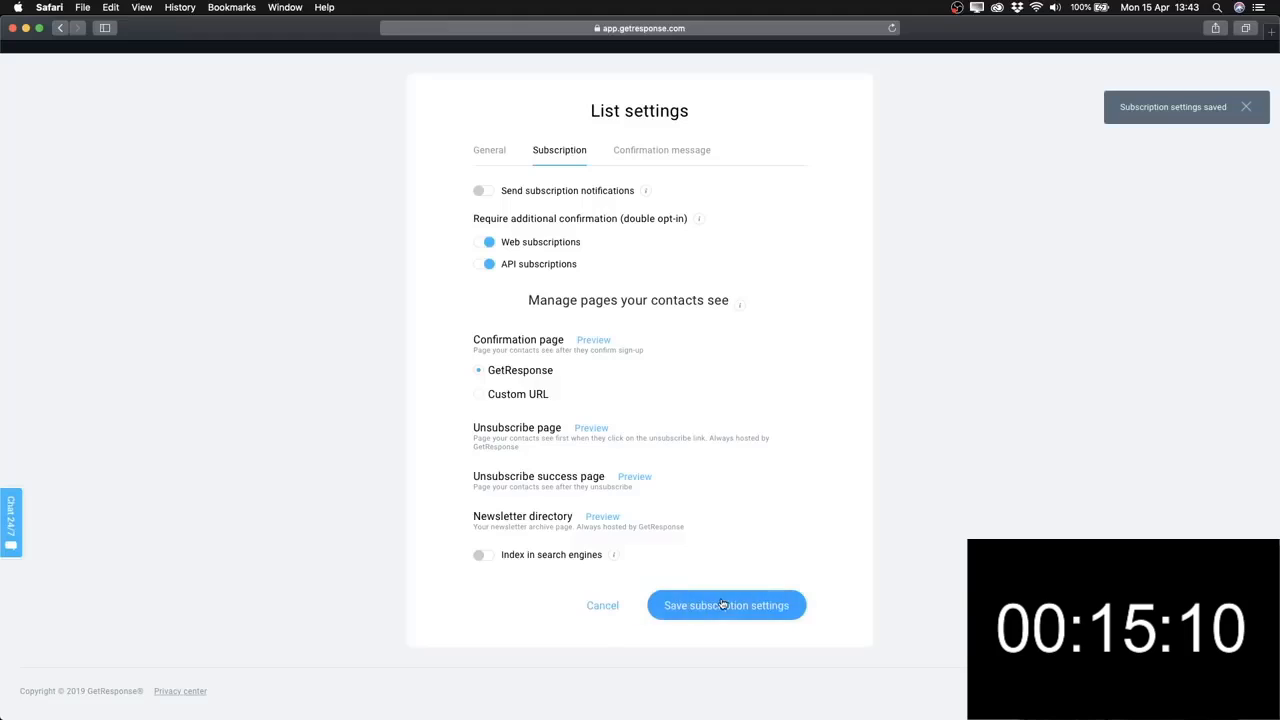
{"action": "left_click", "coordinate": [640, 152]}
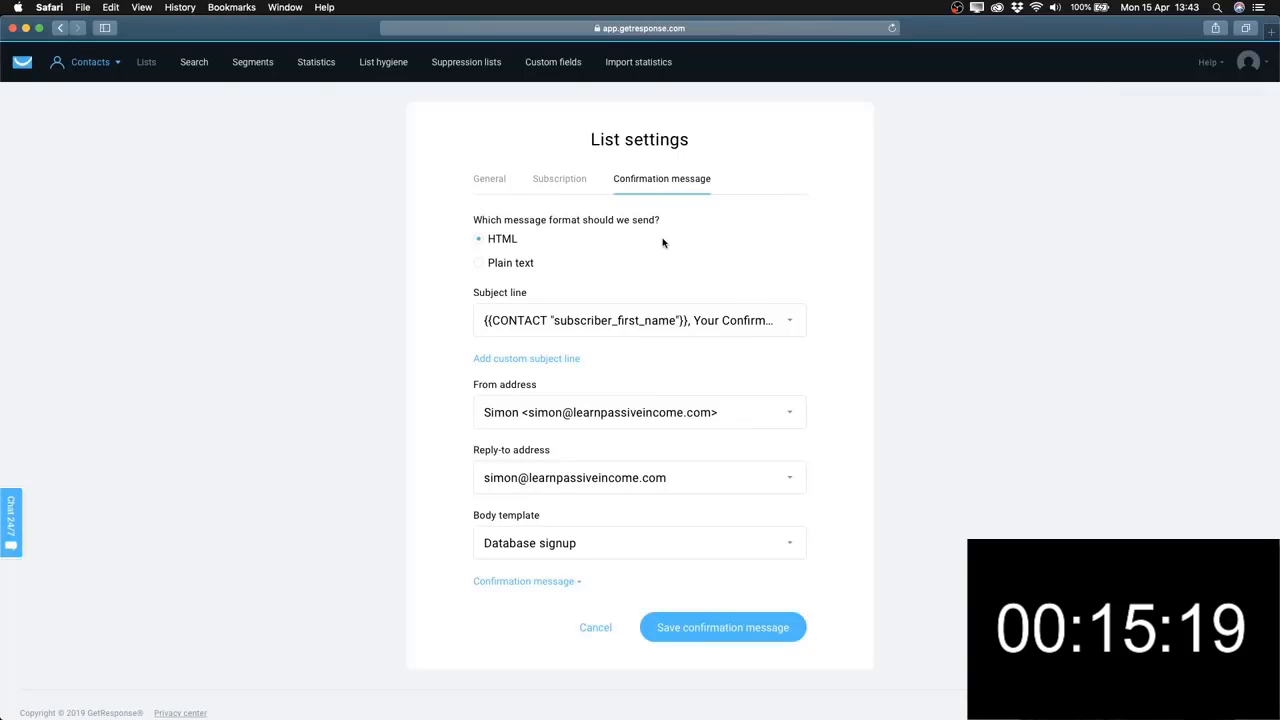
{"action": "left_click", "coordinate": [515, 266]}
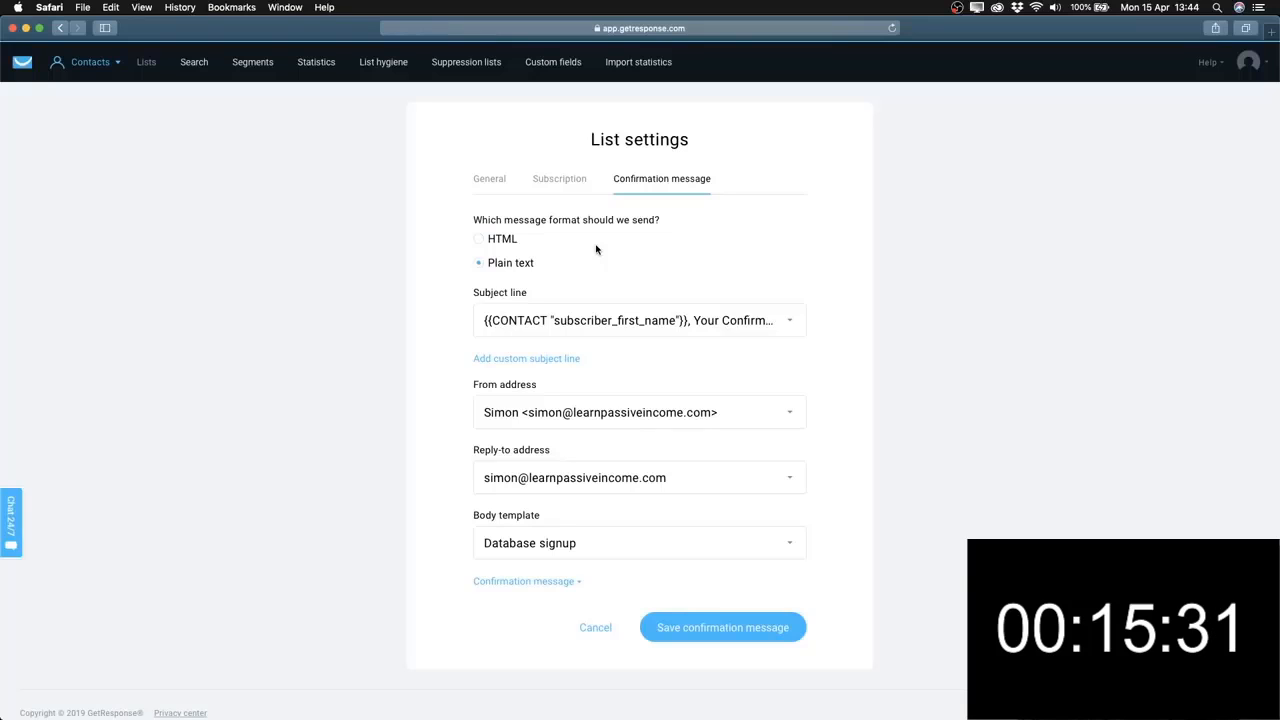
{"action": "left_click", "coordinate": [511, 264]}
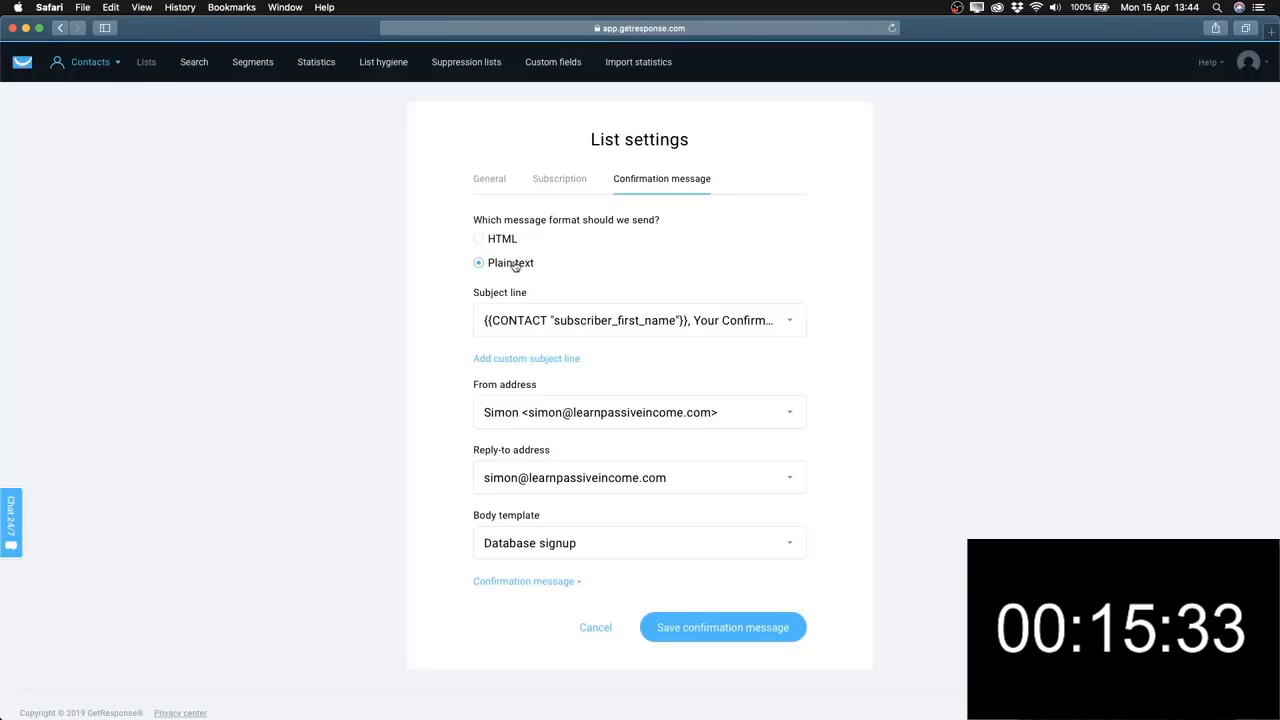
Set the subject line to 'Product Delivery Confirmation.' from the suggestions.
{"action": "left_click", "coordinate": [576, 328]}
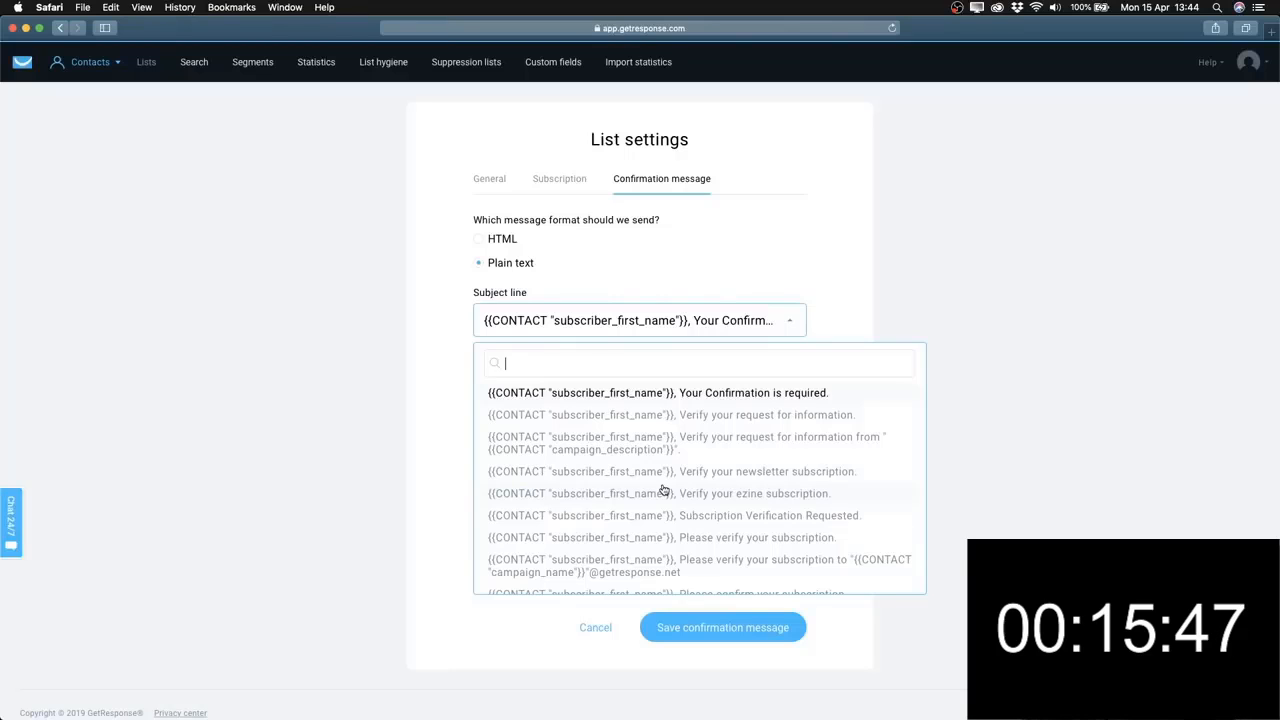
{"action": "scroll", "coordinate": [663, 490], "scroll_direction": "down", "scroll_amount": 10}
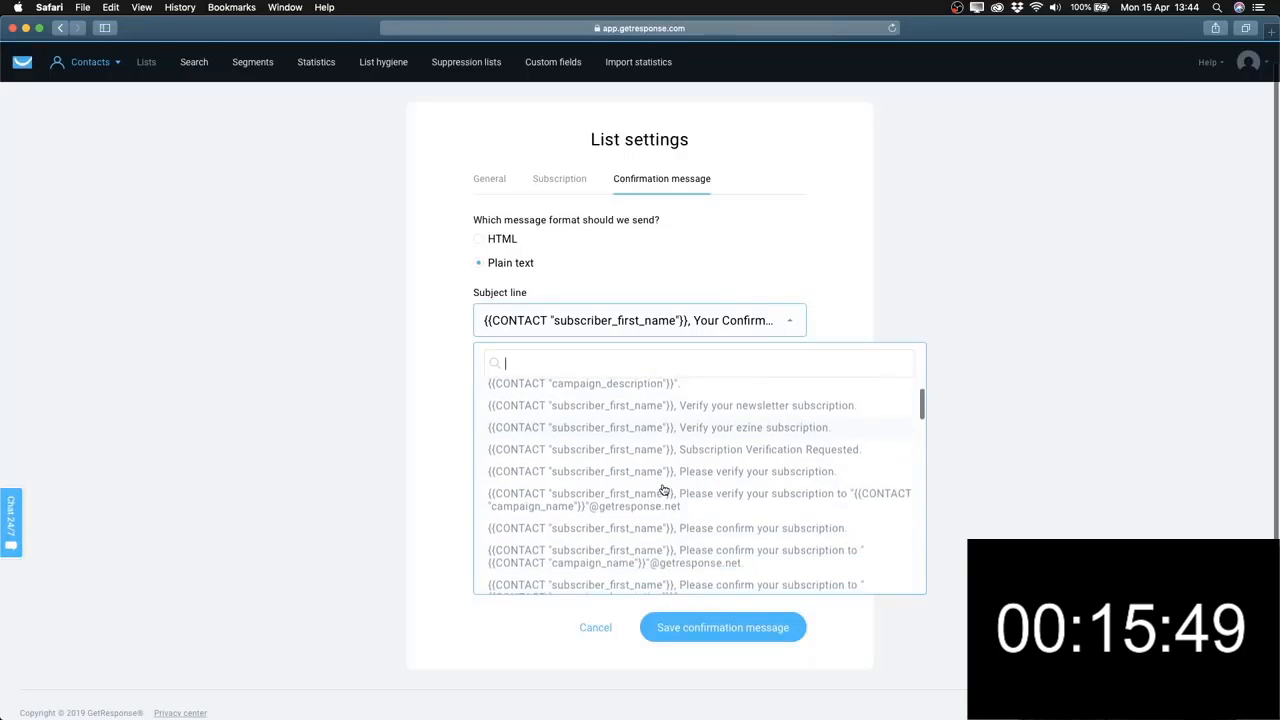
{"action": "scroll", "coordinate": [663, 490], "scroll_direction": "down", "scroll_amount": 5}
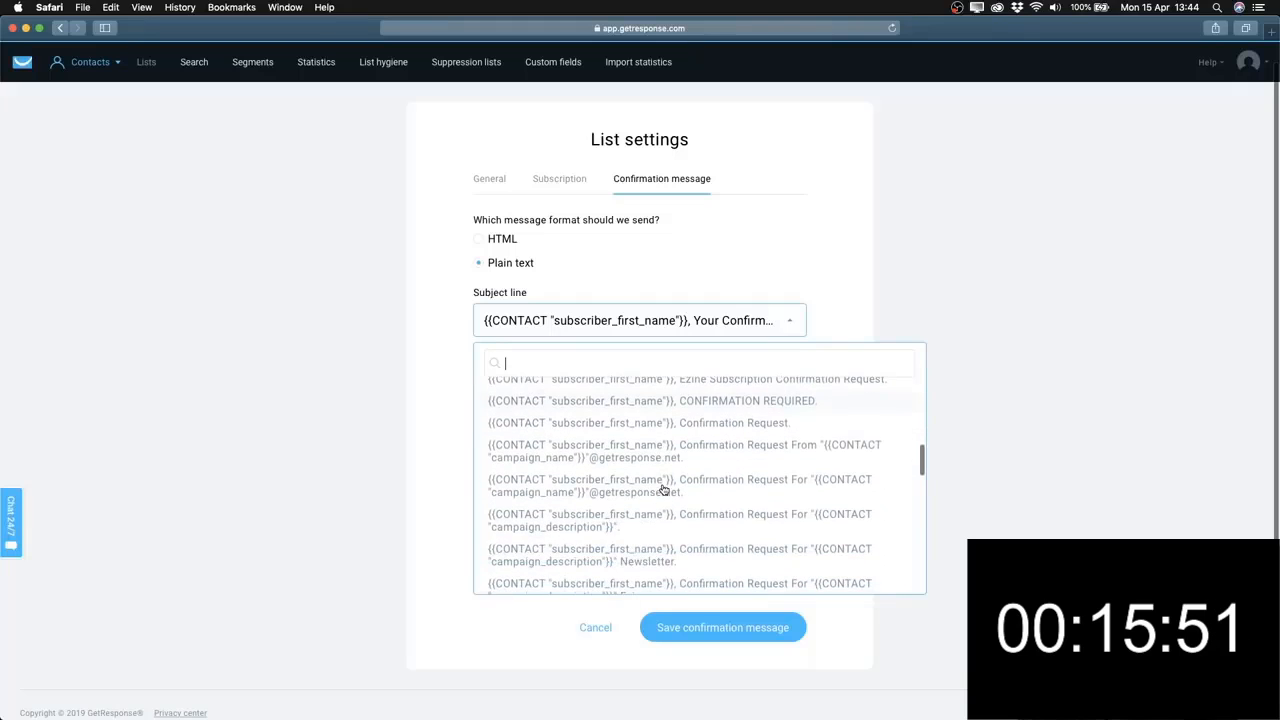
{"action": "scroll", "coordinate": [663, 490], "scroll_direction": "down", "scroll_amount": 5}
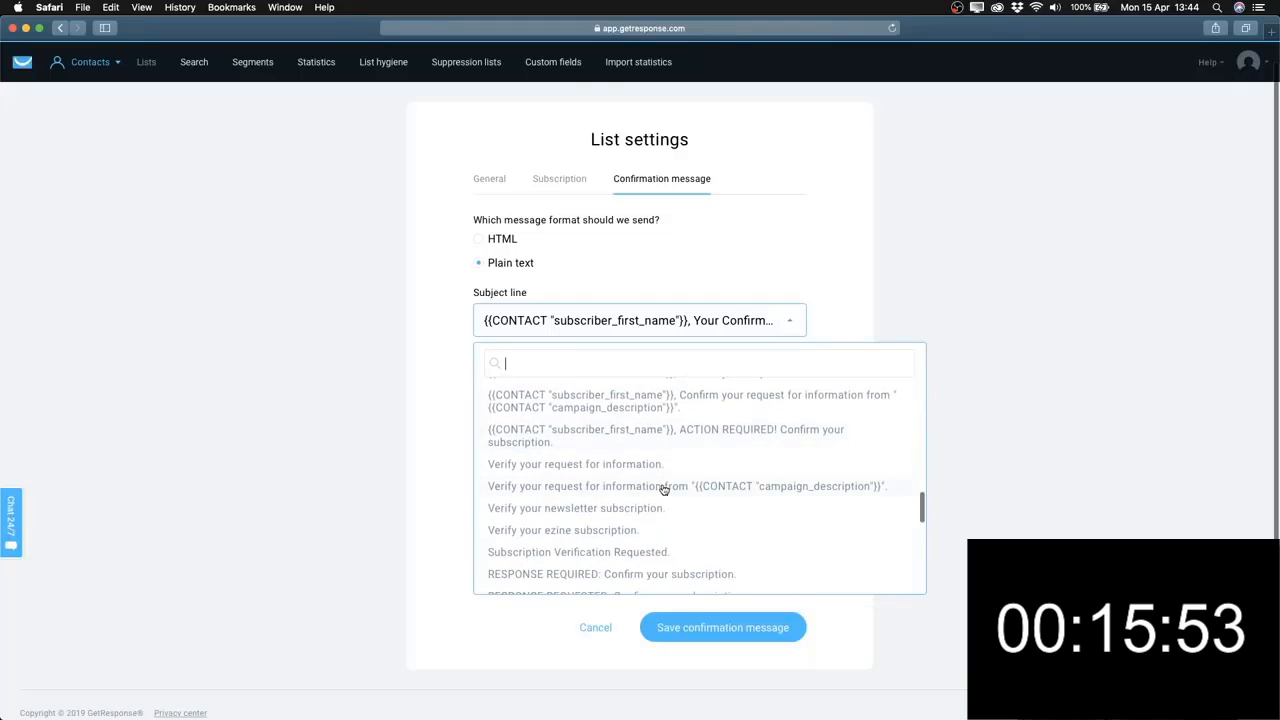
{"action": "scroll", "coordinate": [663, 490], "scroll_direction": "down", "scroll_amount": 2}
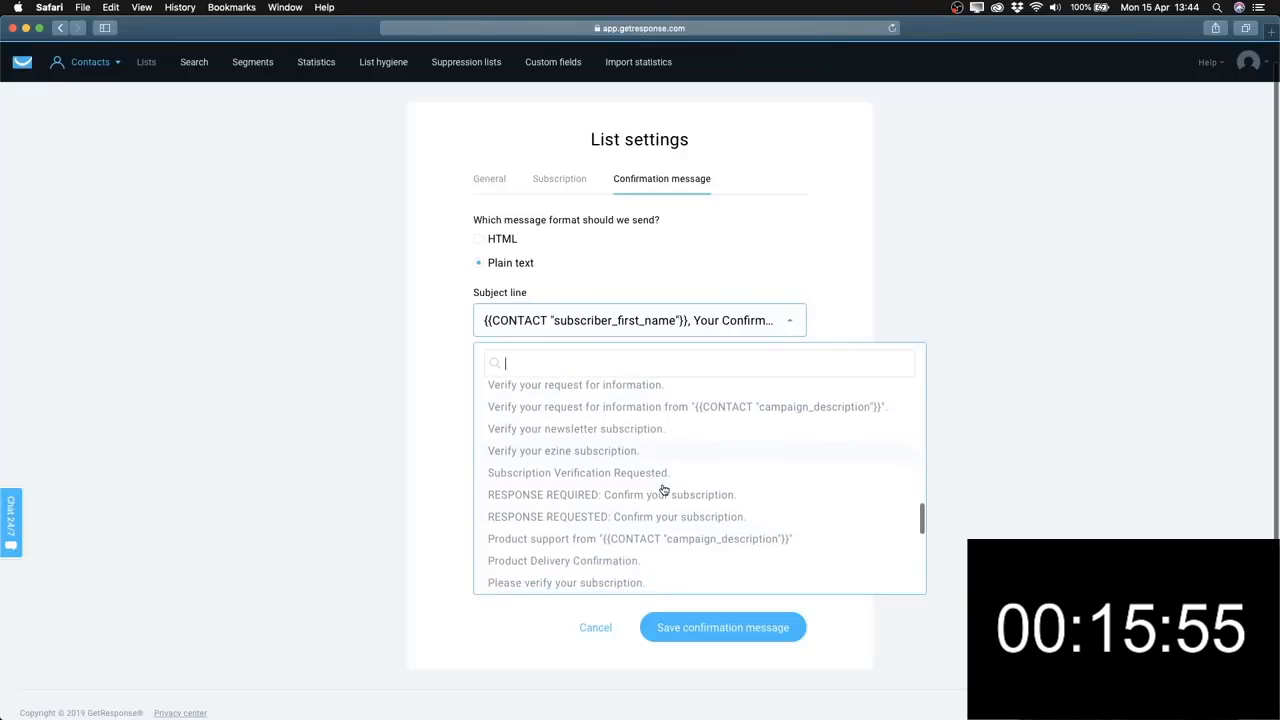
{"action": "scroll", "coordinate": [709, 498], "scroll_direction": "down", "scroll_amount": 3}
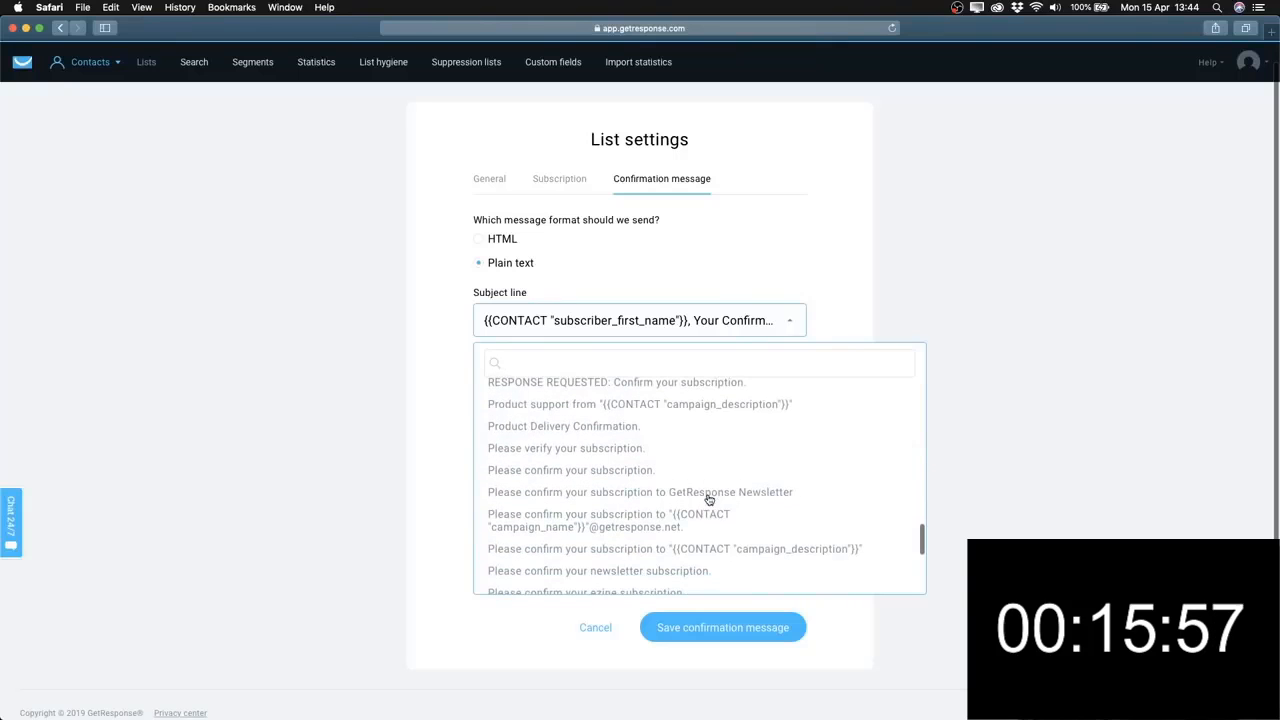
{"action": "left_click", "coordinate": [560, 432]}
Change the subject line to the personalised Newsletter Subscription Confirmation Request.
{"action": "left_click", "coordinate": [541, 322]}
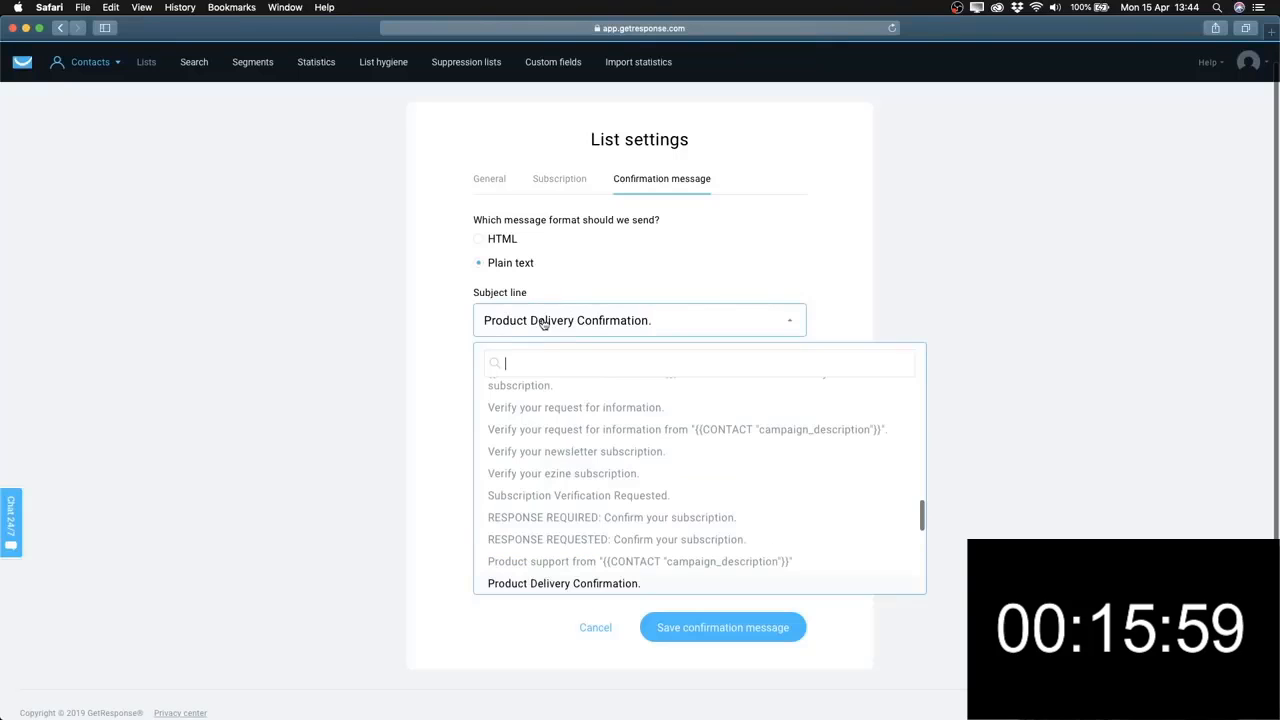
{"action": "scroll", "coordinate": [591, 538], "scroll_direction": "down", "scroll_amount": 1}
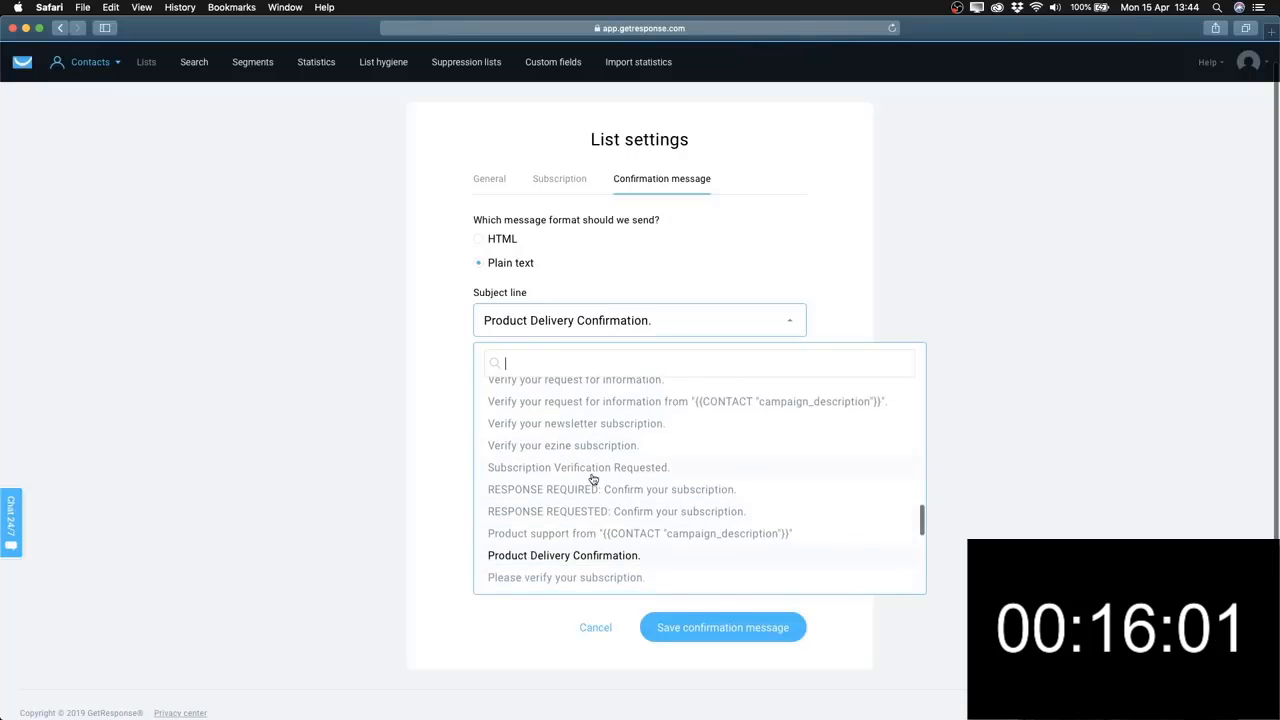
{"action": "scroll", "coordinate": [592, 480], "scroll_direction": "up", "scroll_amount": 5}
{"action": "scroll", "coordinate": [592, 480], "scroll_direction": "down", "scroll_amount": 1}
{"action": "scroll", "coordinate": [592, 480], "scroll_direction": "up", "scroll_amount": 5}
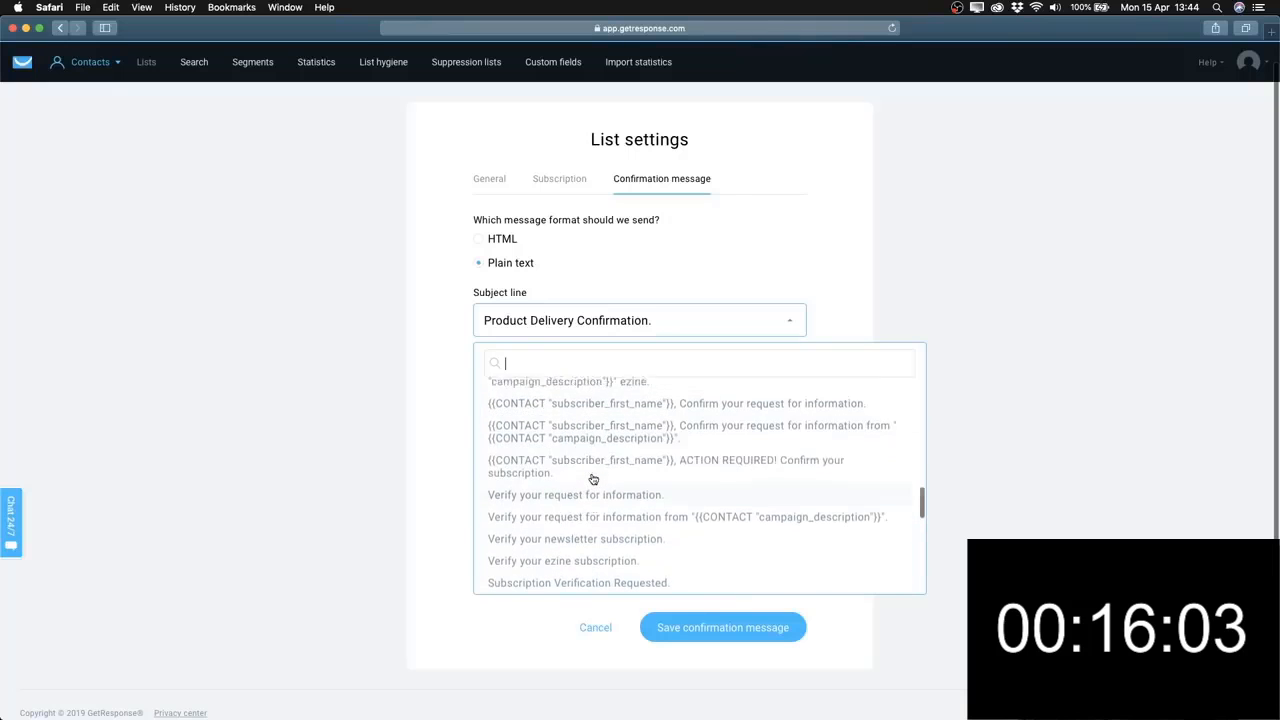
{"action": "scroll", "coordinate": [592, 480], "scroll_direction": "up", "scroll_amount": 1}
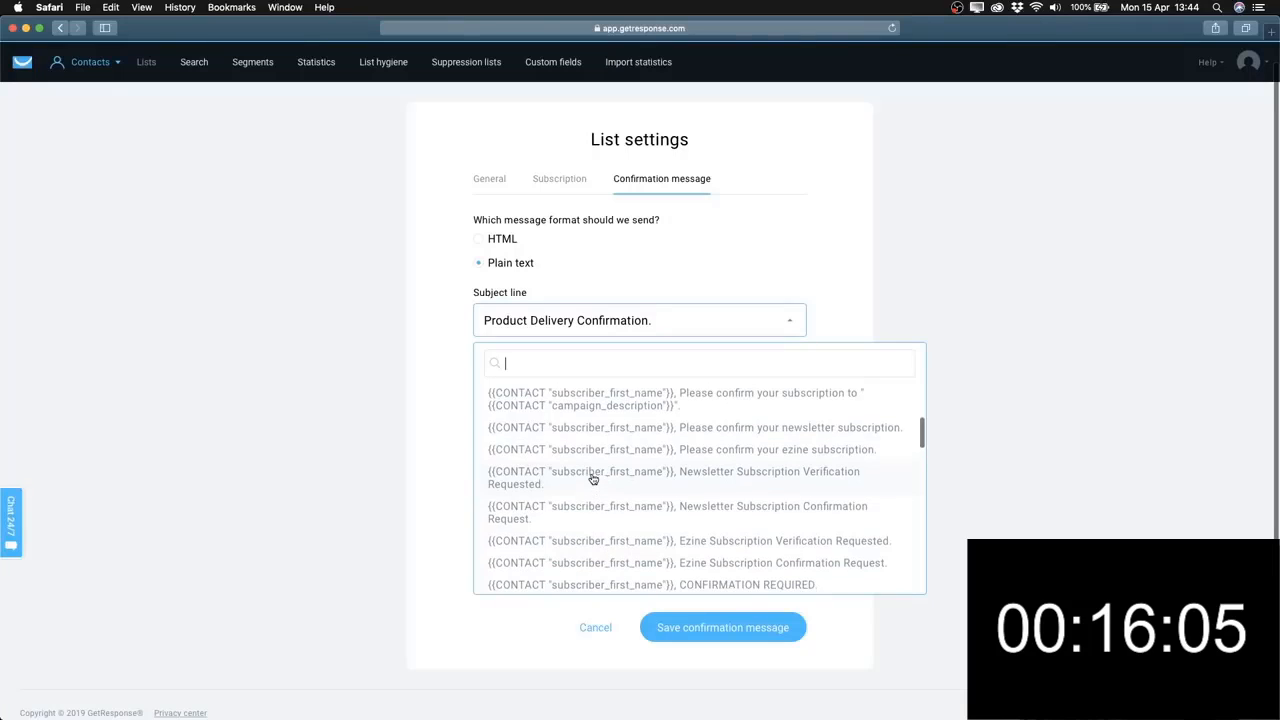
{"action": "left_click", "coordinate": [720, 514]}
{"action": "left_click", "coordinate": [712, 316]}
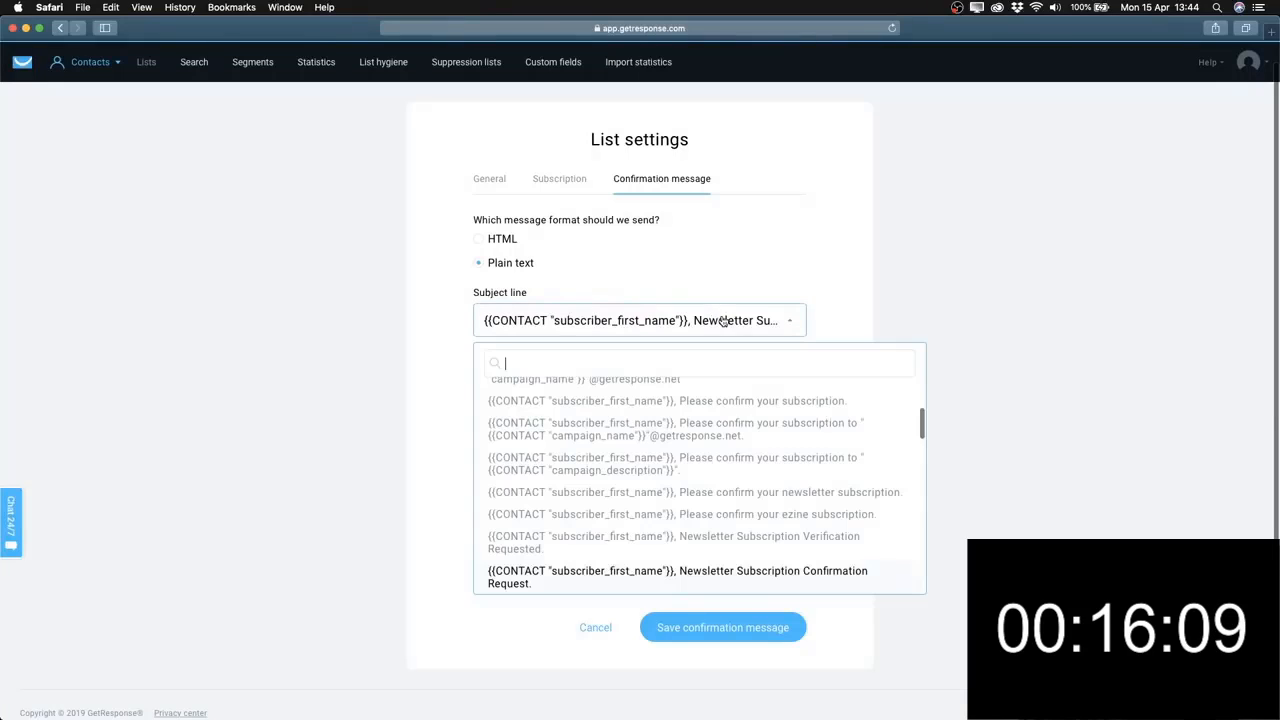
{"action": "scroll", "coordinate": [706, 491], "scroll_direction": "up", "scroll_amount": 5}
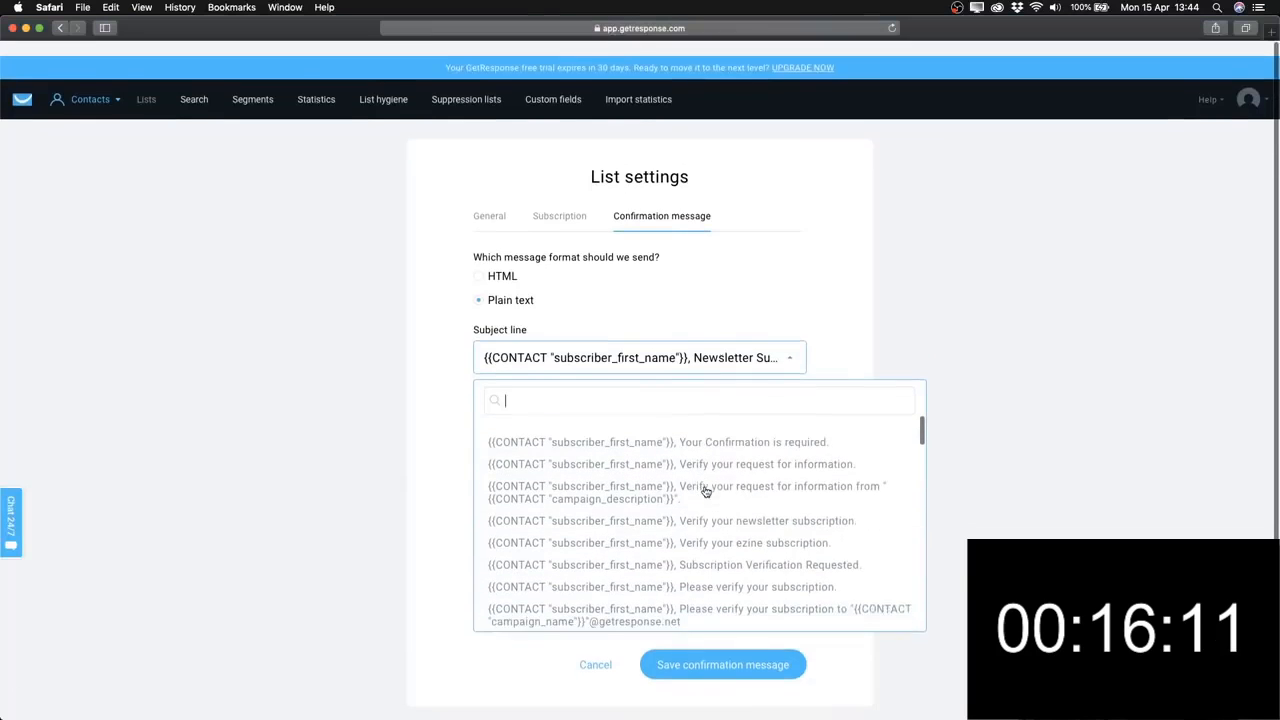
{"action": "left_click", "coordinate": [750, 415]}
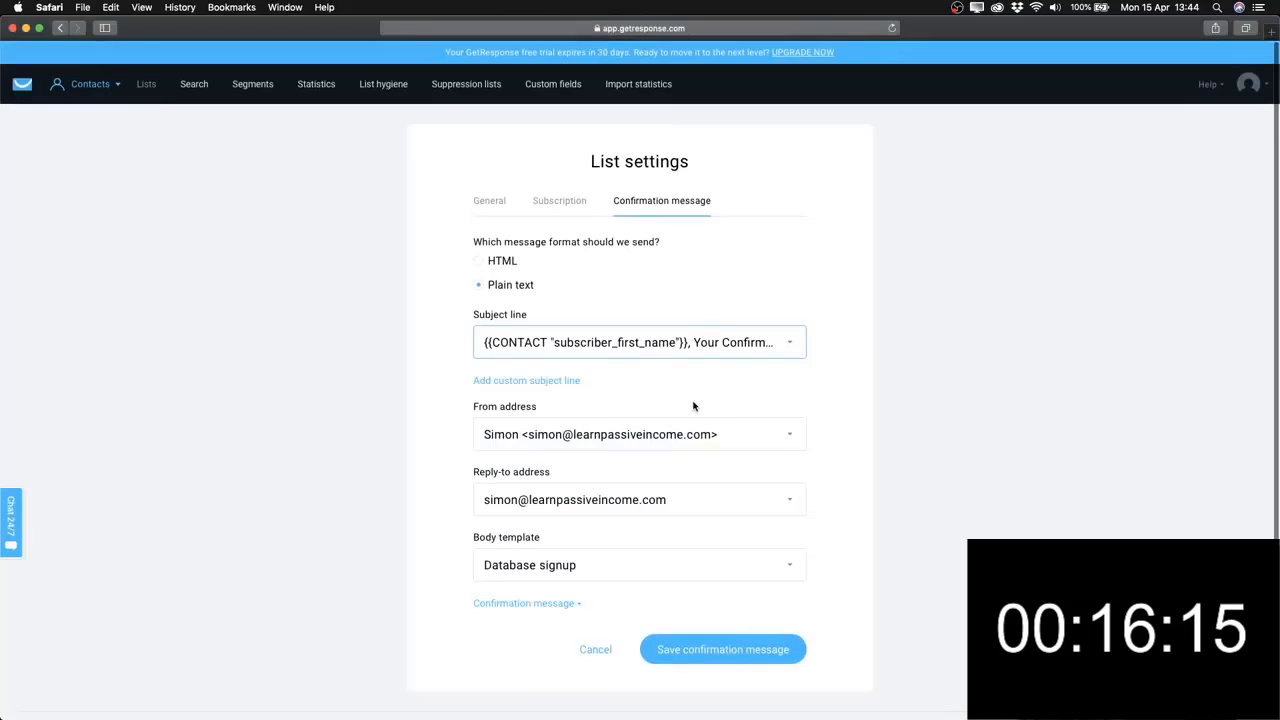
{"action": "scroll", "coordinate": [846, 406], "scroll_direction": "down", "scroll_amount": 1}
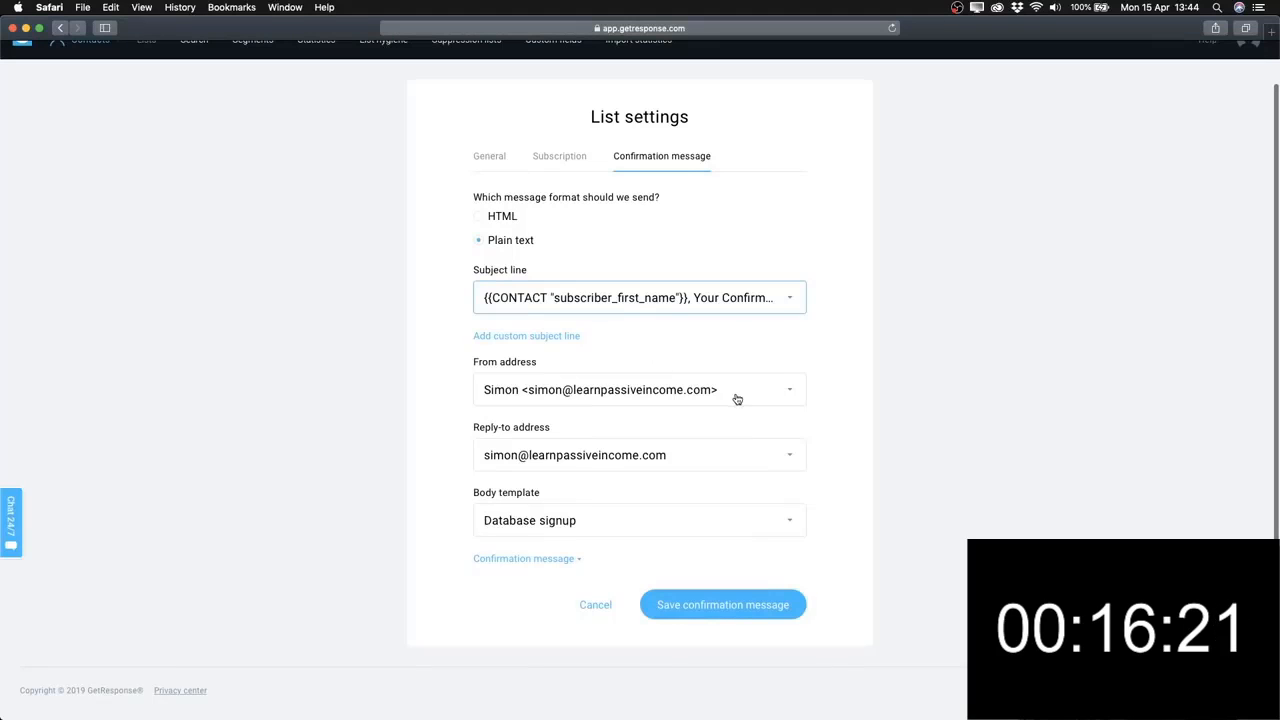
{"action": "left_click", "coordinate": [797, 398]}
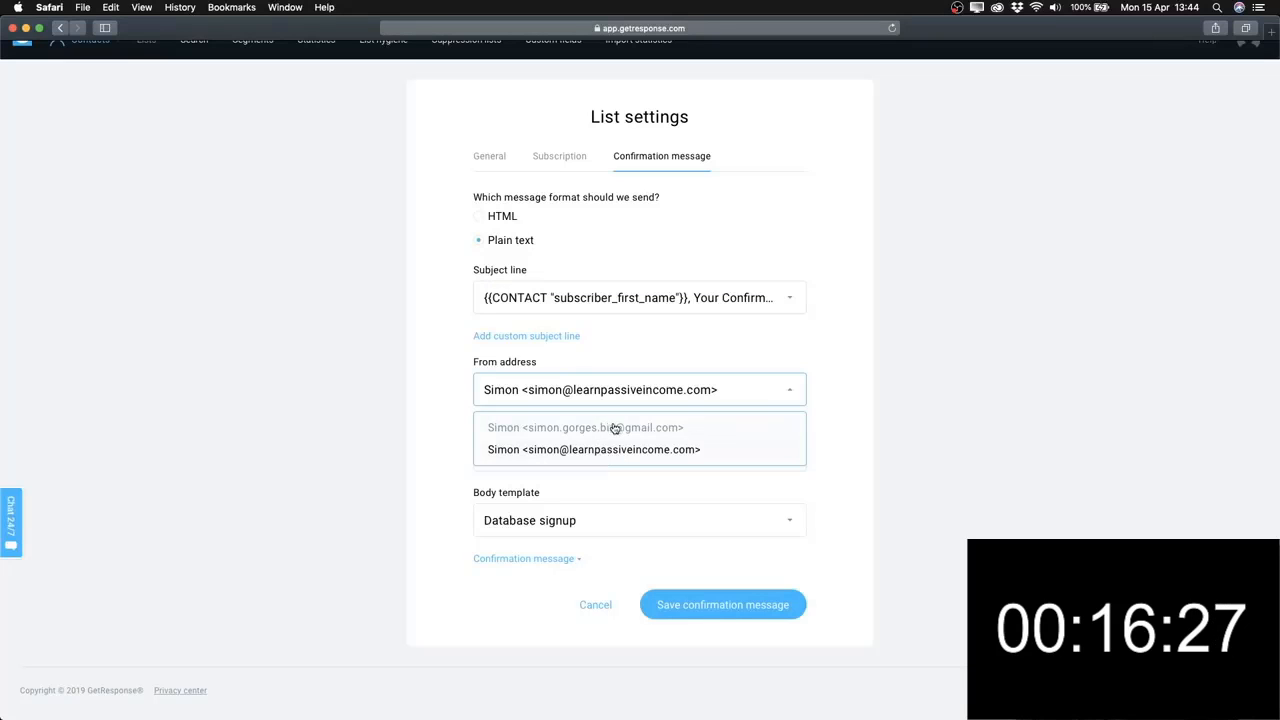
{"action": "left_click", "coordinate": [614, 430]}
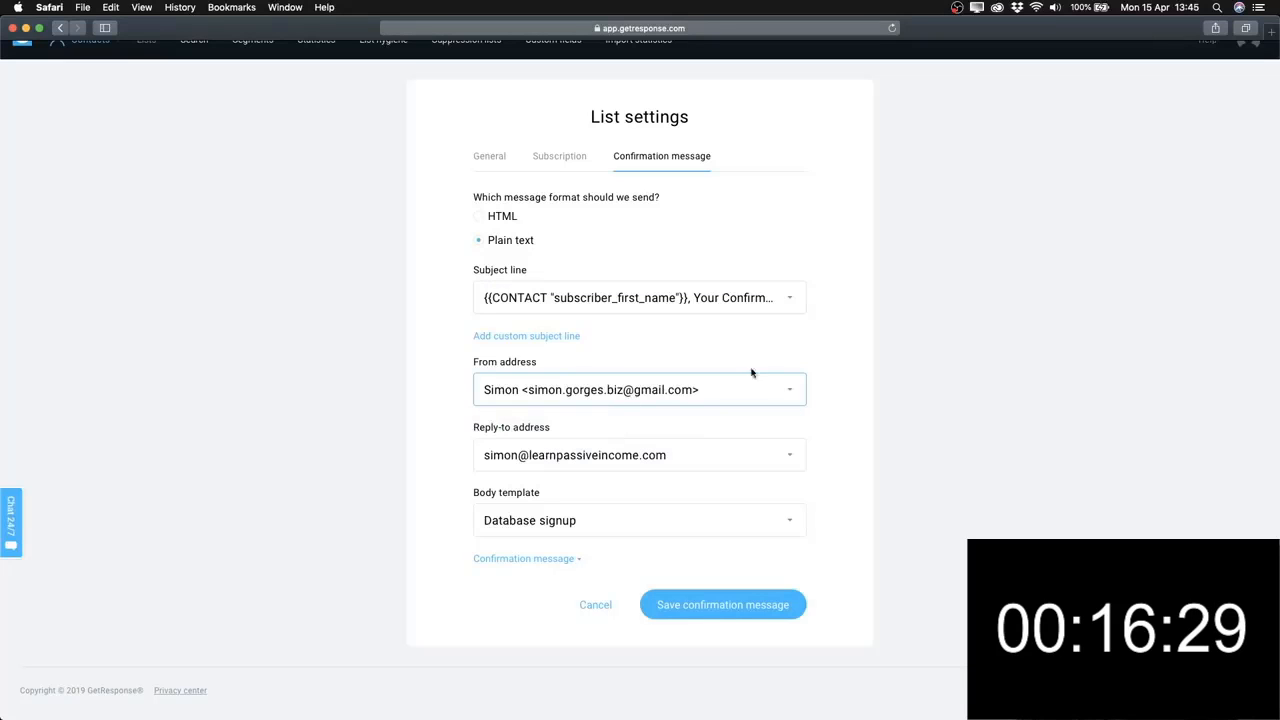
{"action": "left_click", "coordinate": [799, 394]}
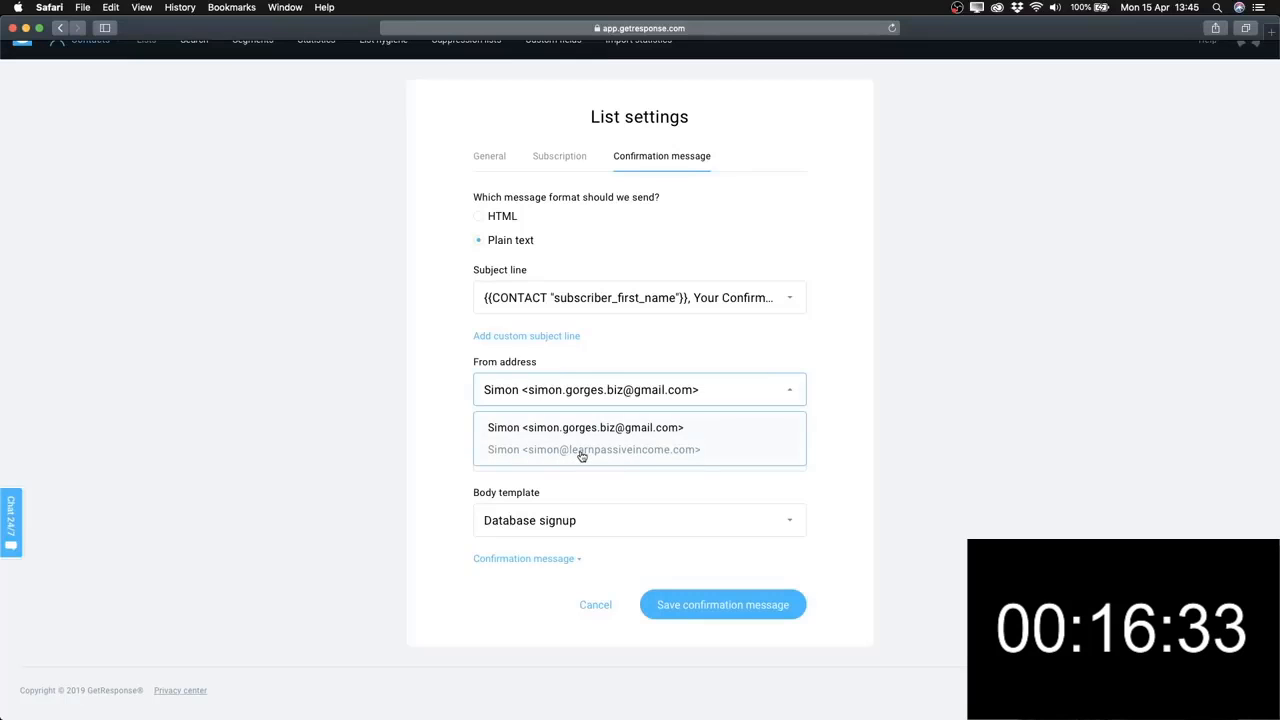
{"action": "left_click", "coordinate": [581, 453]}
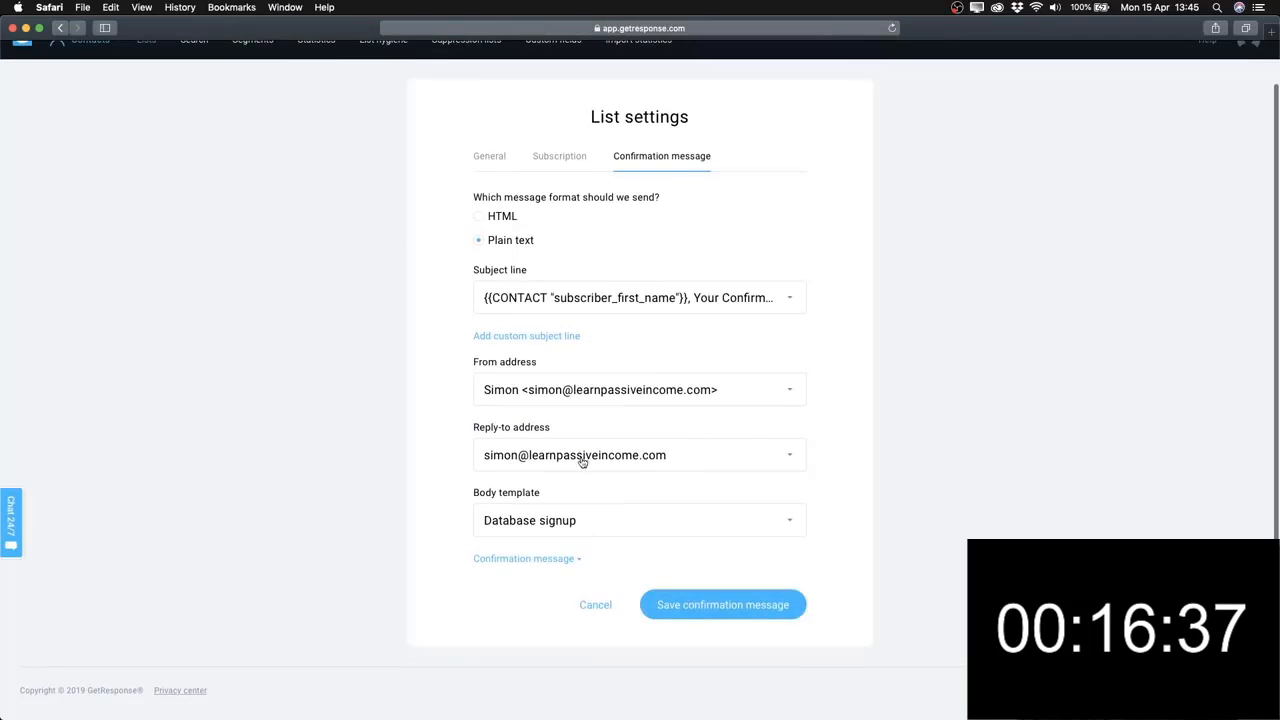
{"action": "left_click", "coordinate": [795, 457]}
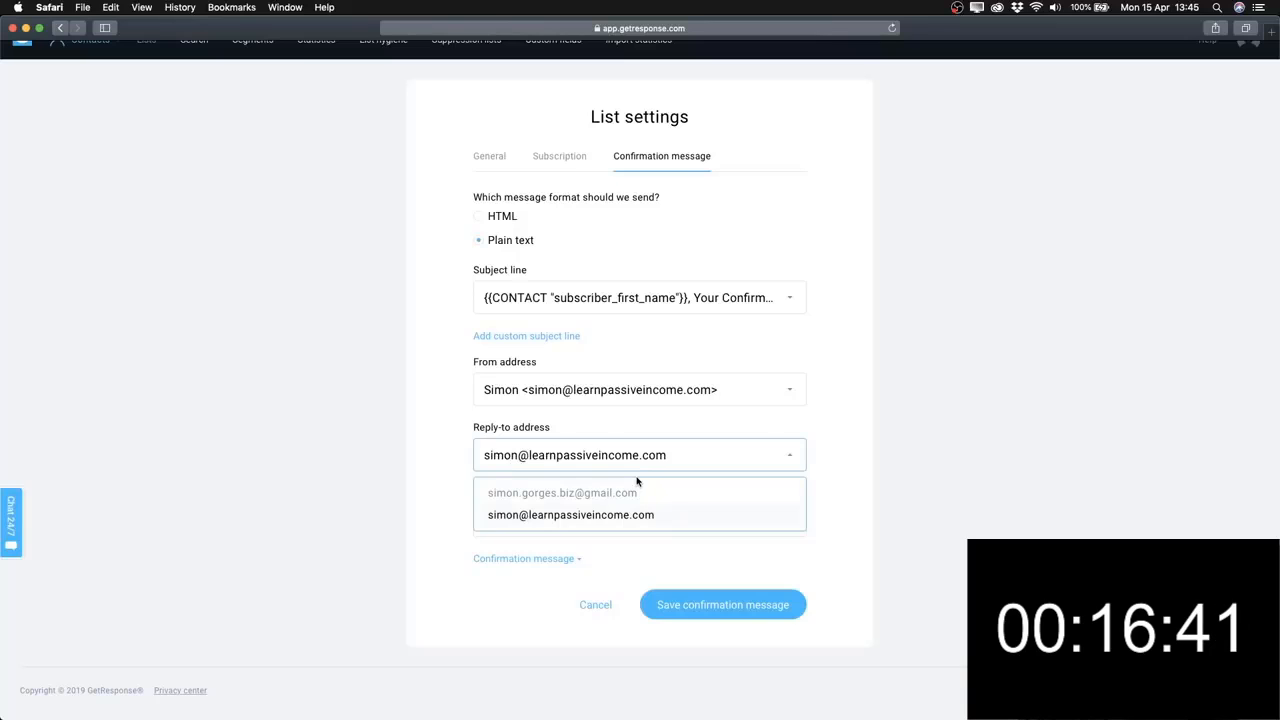
{"action": "left_click", "coordinate": [599, 494]}
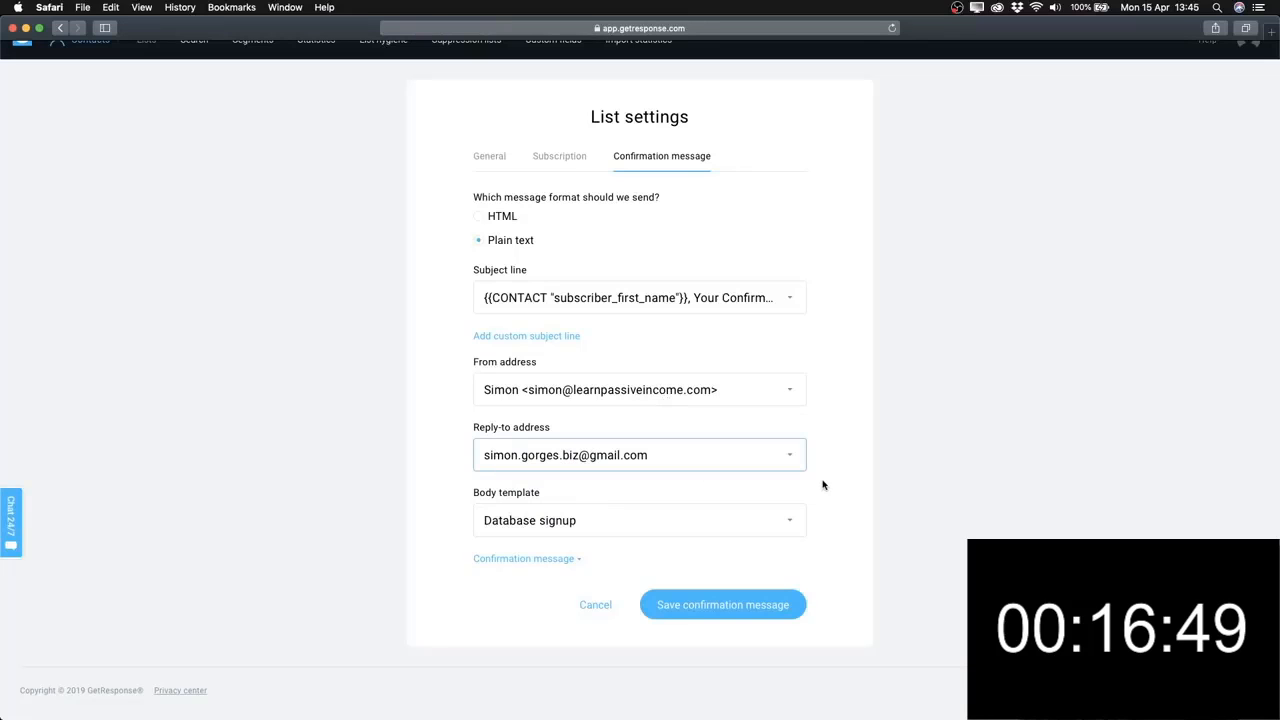
{"action": "left_click", "coordinate": [793, 455]}
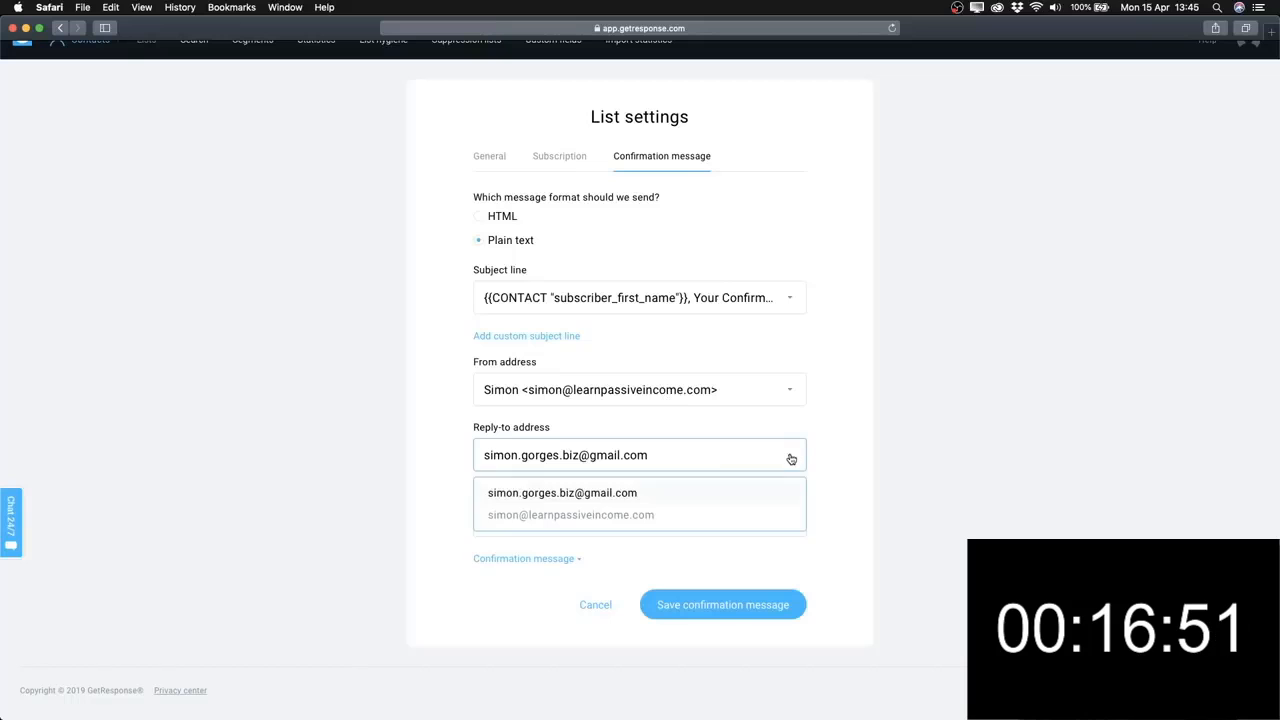
{"action": "left_click", "coordinate": [619, 516]}
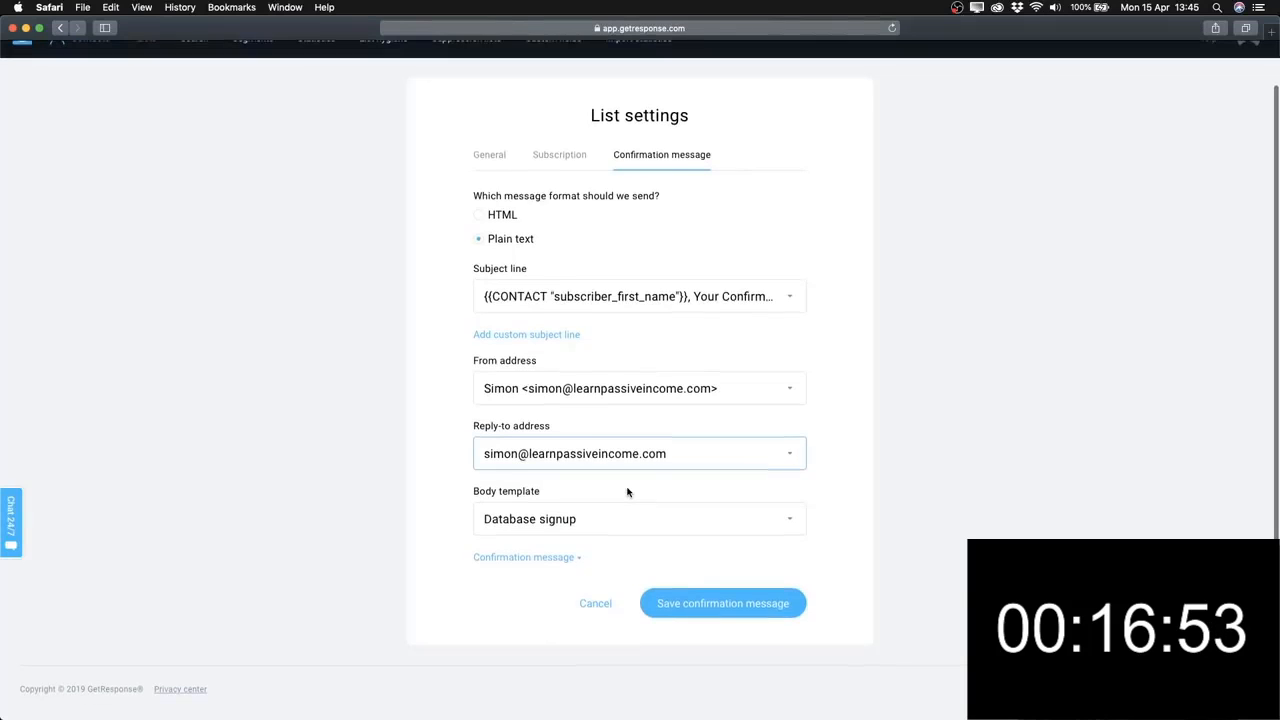
Apply the eBook request body template to the confirmation message.
{"action": "left_click", "coordinate": [548, 558]}
{"action": "scroll", "coordinate": [449, 494], "scroll_direction": "down", "scroll_amount": 1}
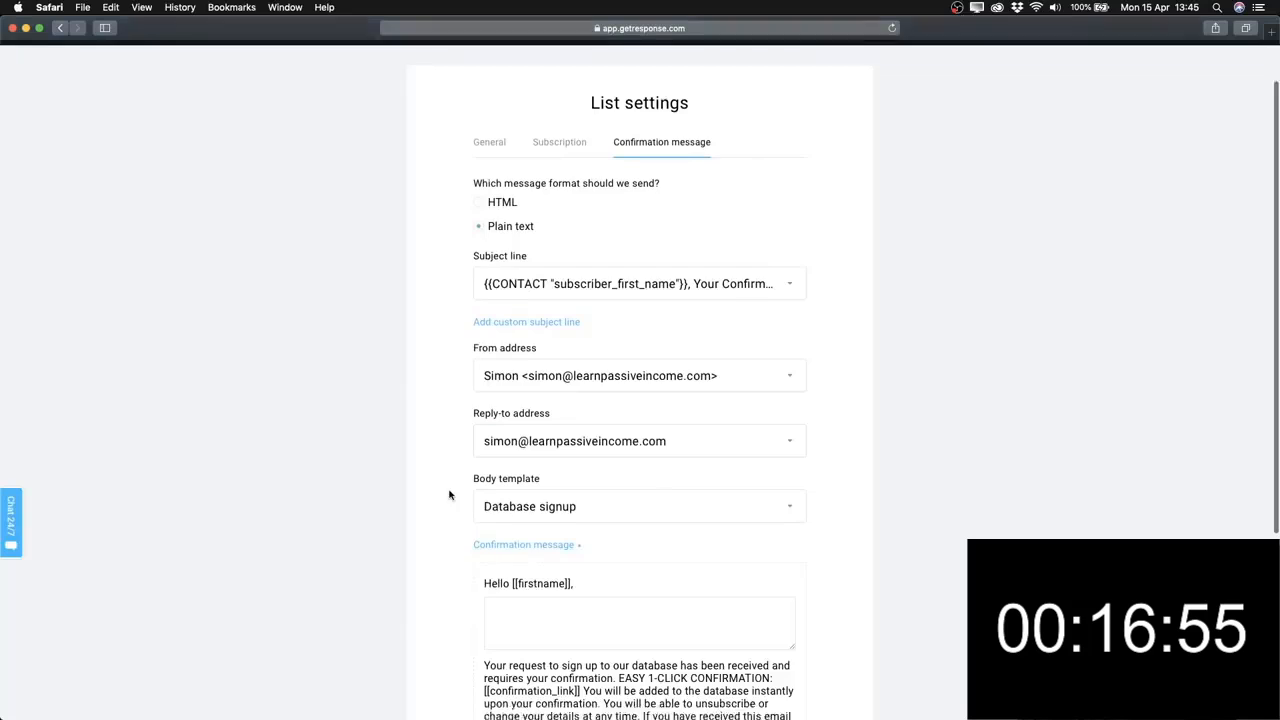
{"action": "scroll", "coordinate": [449, 494], "scroll_direction": "down", "scroll_amount": 3}
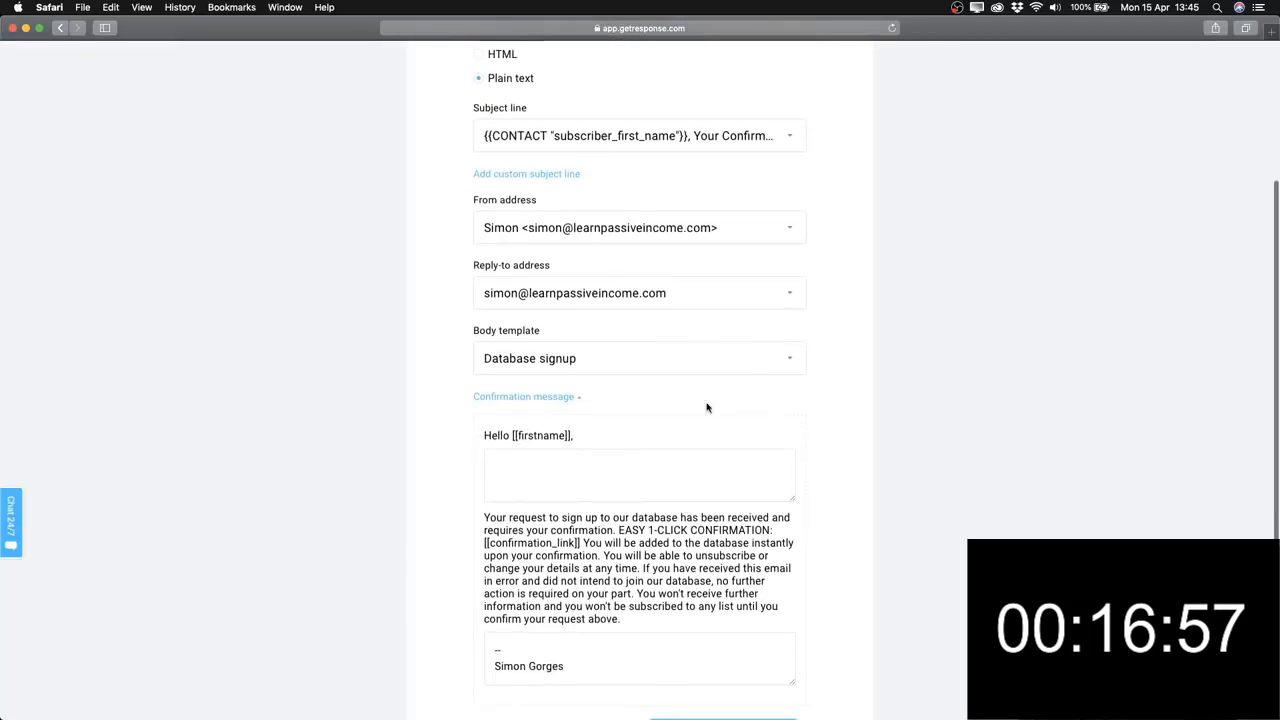
{"action": "scroll", "coordinate": [675, 532], "scroll_direction": "down", "scroll_amount": 1}
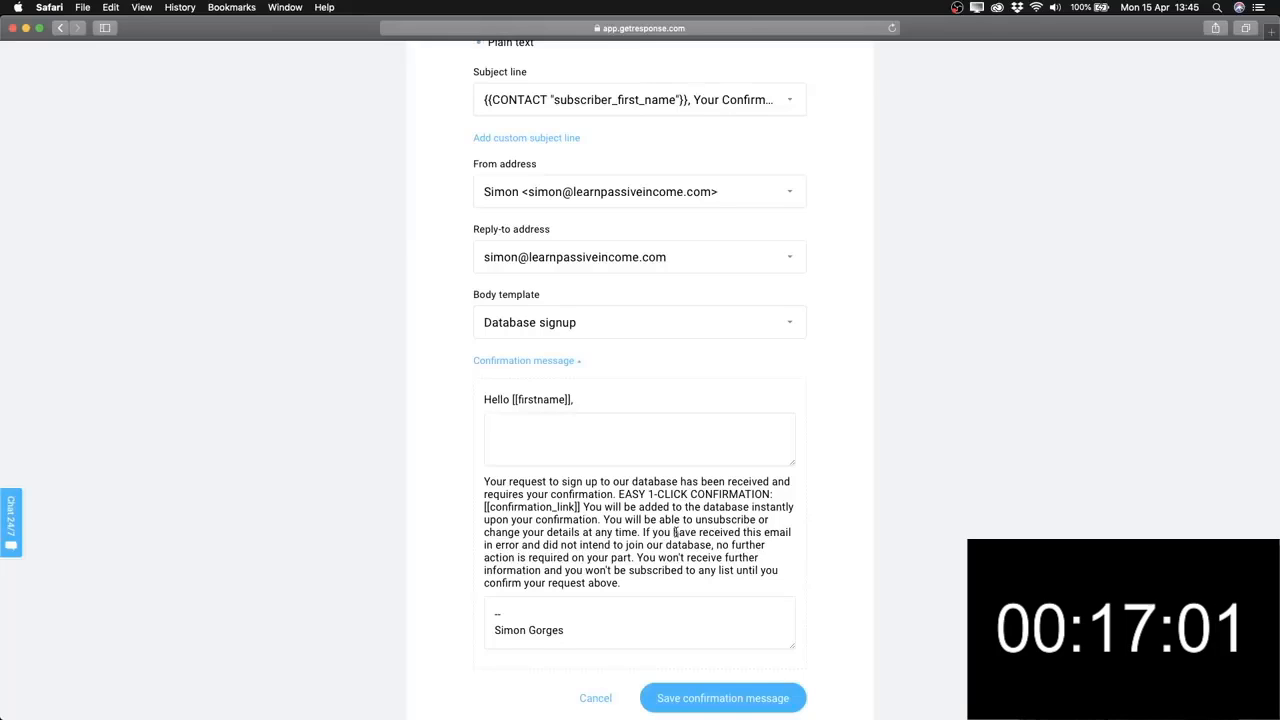
{"action": "left_click", "coordinate": [803, 327]}
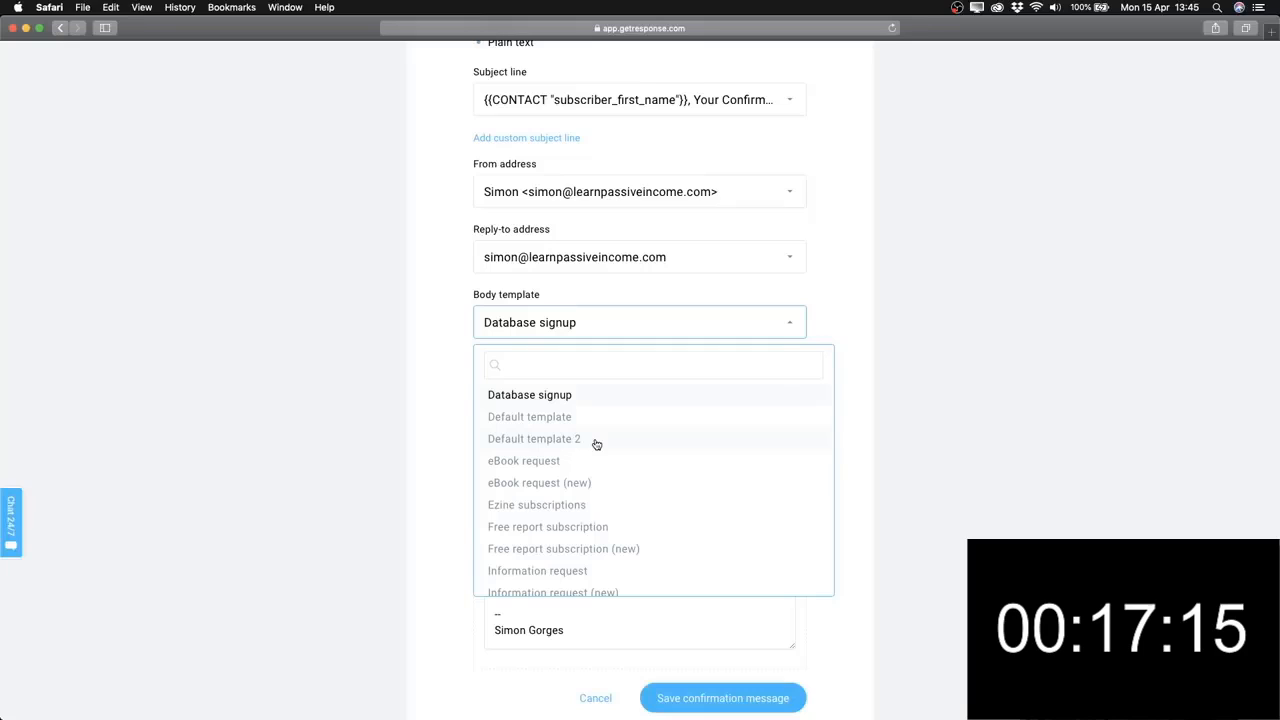
{"action": "left_click", "coordinate": [536, 467]}
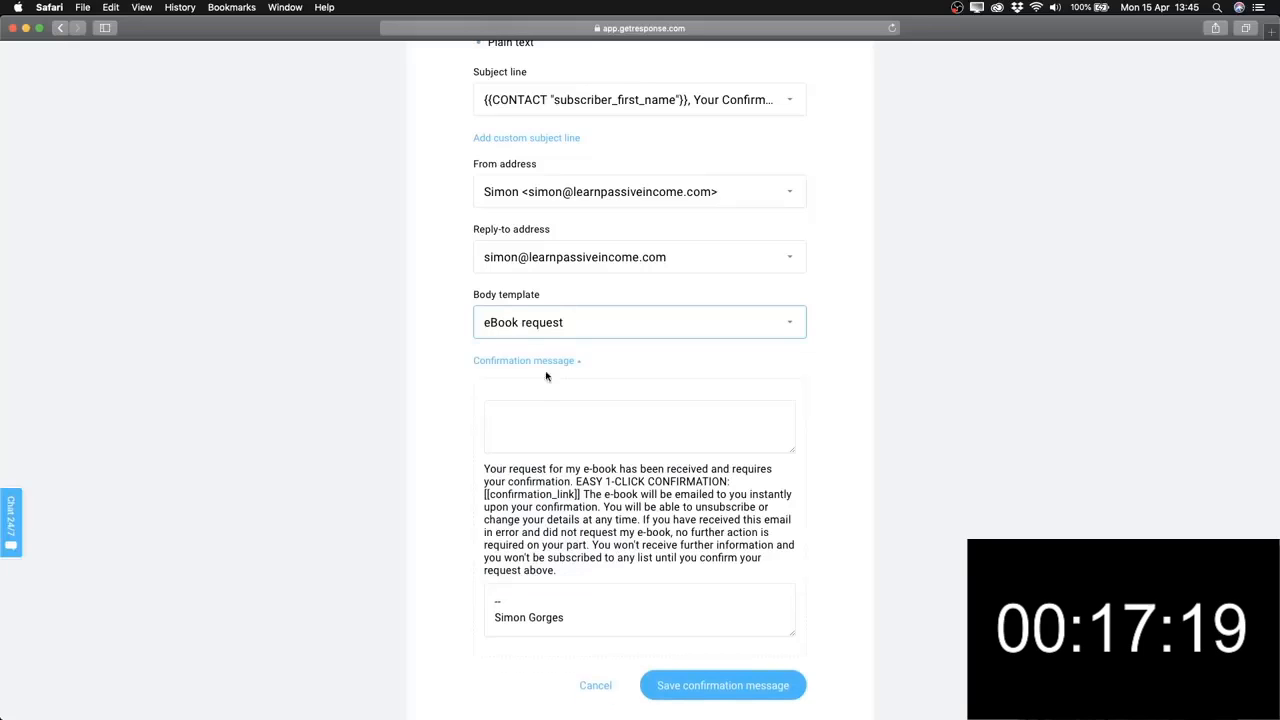
Type 'Hi,' in the empty text area above the request paragraph.
{"action": "left_click", "coordinate": [535, 418]}
{"action": "scroll", "coordinate": [533, 415], "scroll_direction": "down", "scroll_amount": 2}
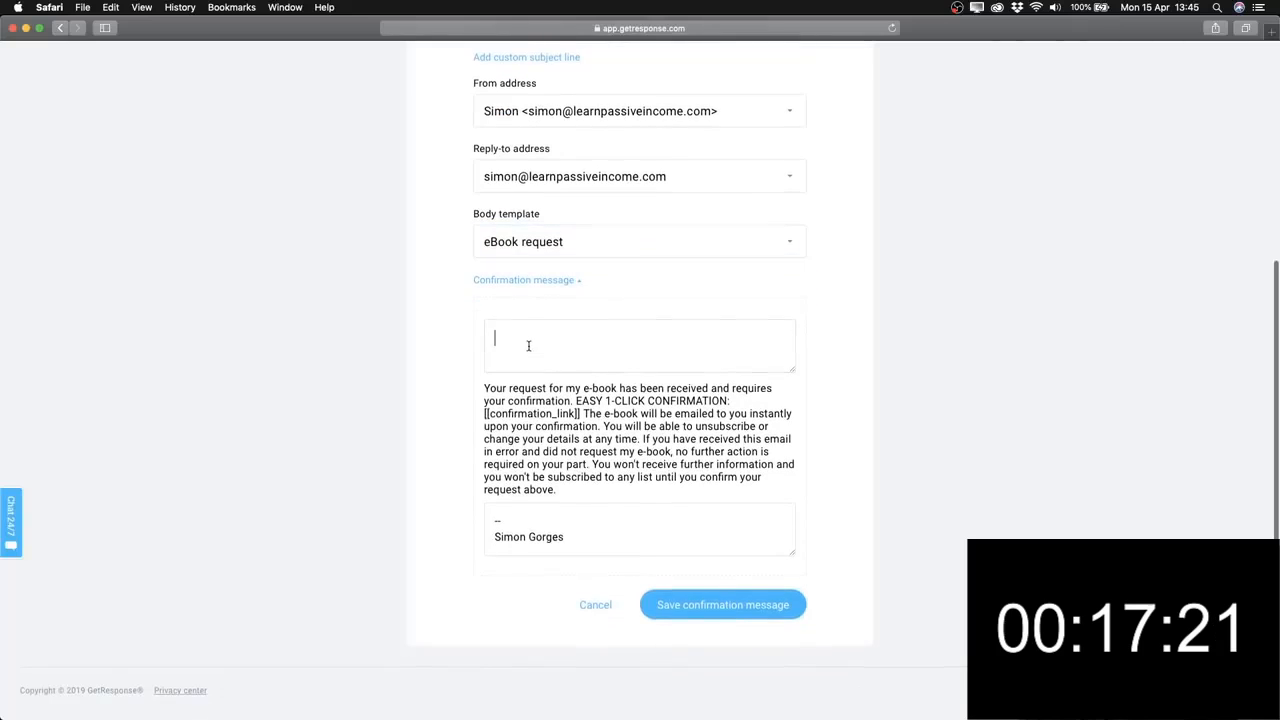
{"action": "type", "text": "Hi"}
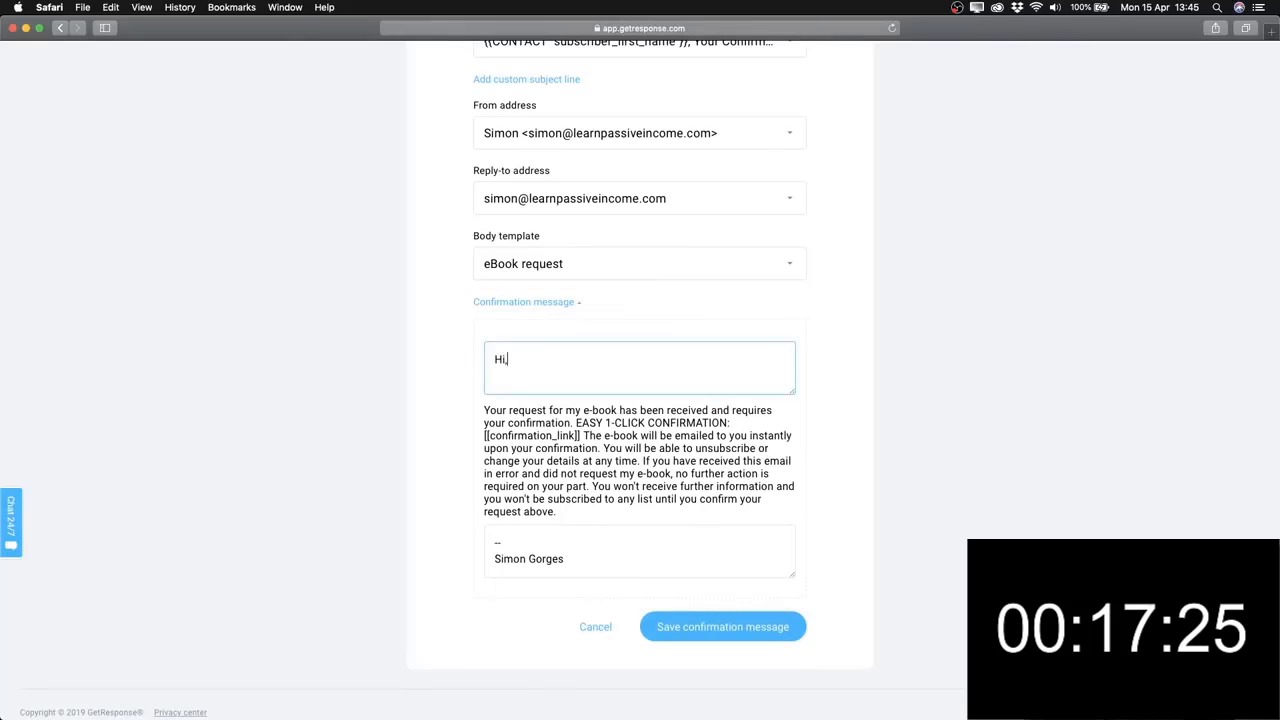
{"action": "type", "text": ","}
Point out the confirmation paragraph, [[confirmation_link]] placeholder and signature surname.
{"action": "left_click_drag", "start_coordinate": [485, 410], "coordinate": [627, 465]}
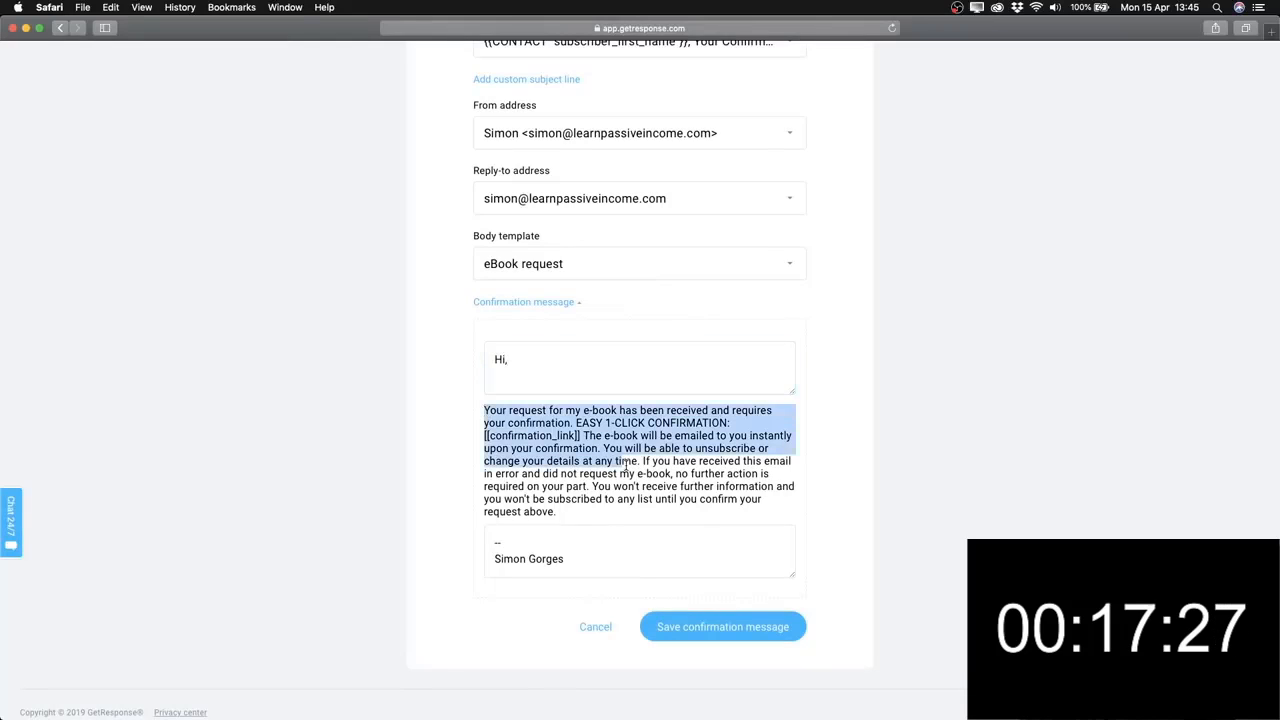
{"action": "left_click", "coordinate": [545, 410]}
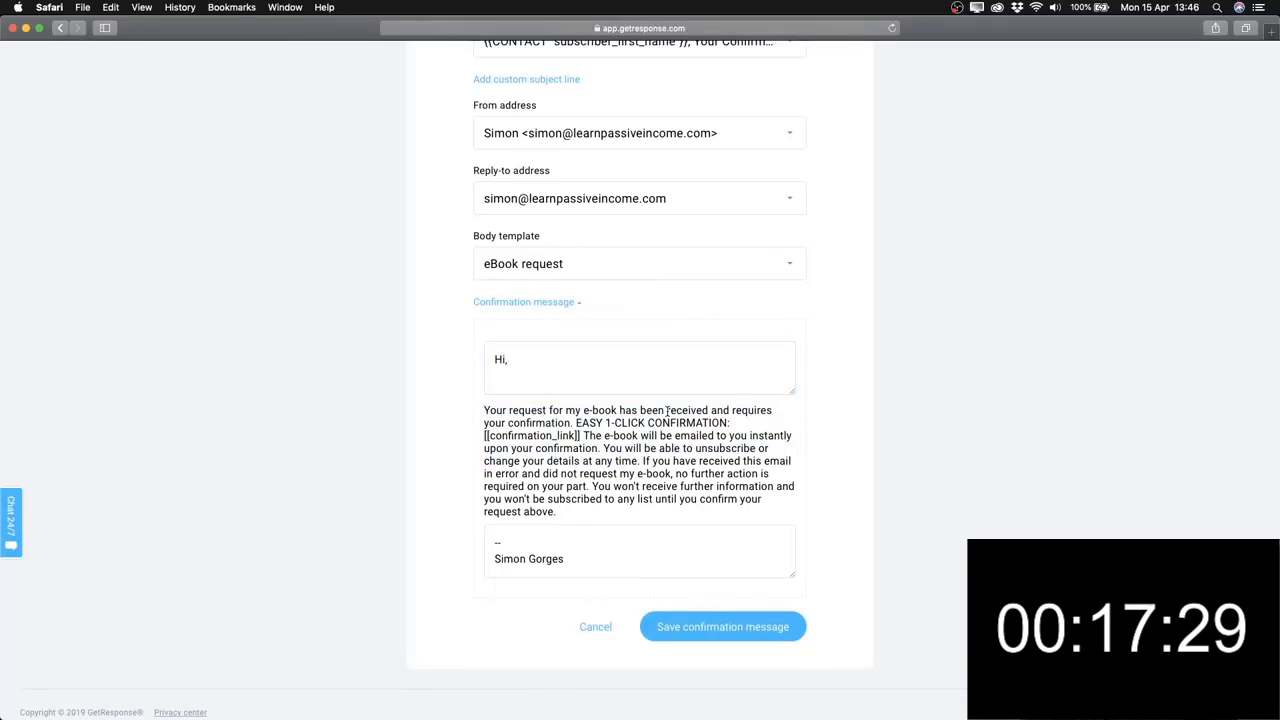
{"action": "scroll", "coordinate": [627, 463], "scroll_direction": "down", "scroll_amount": 1}
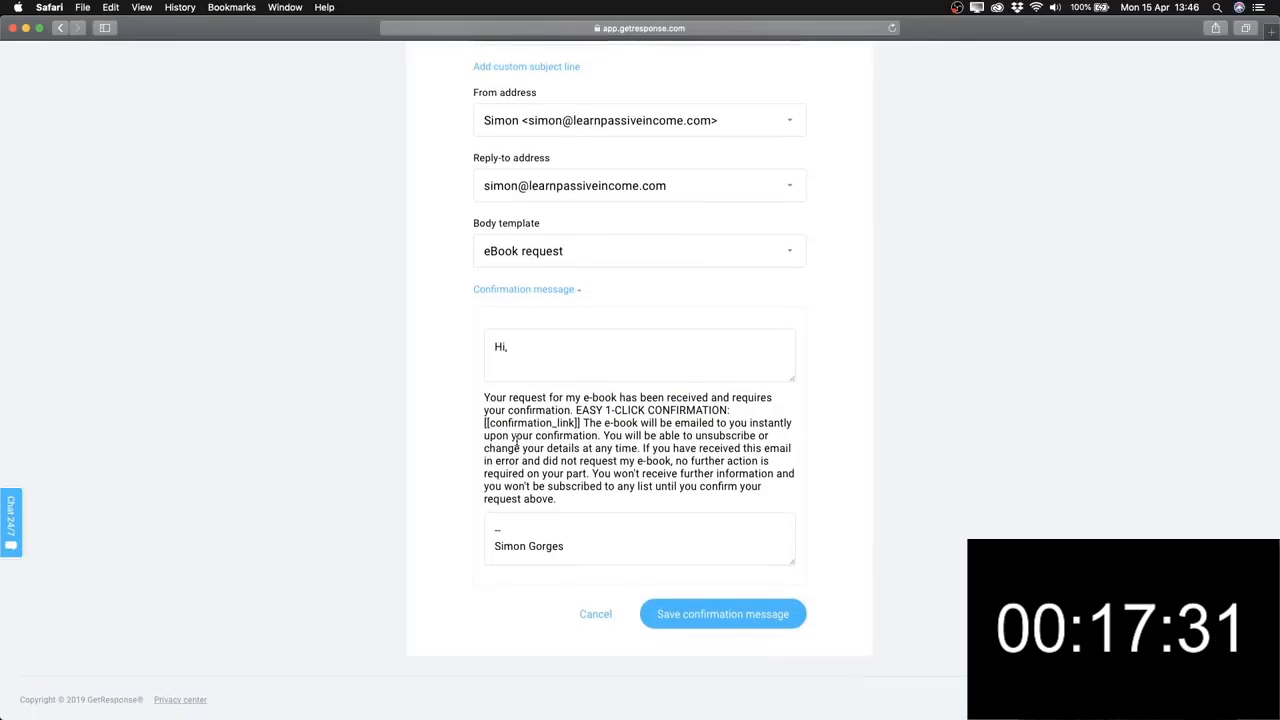
{"action": "left_click_drag", "start_coordinate": [485, 423], "coordinate": [580, 423]}
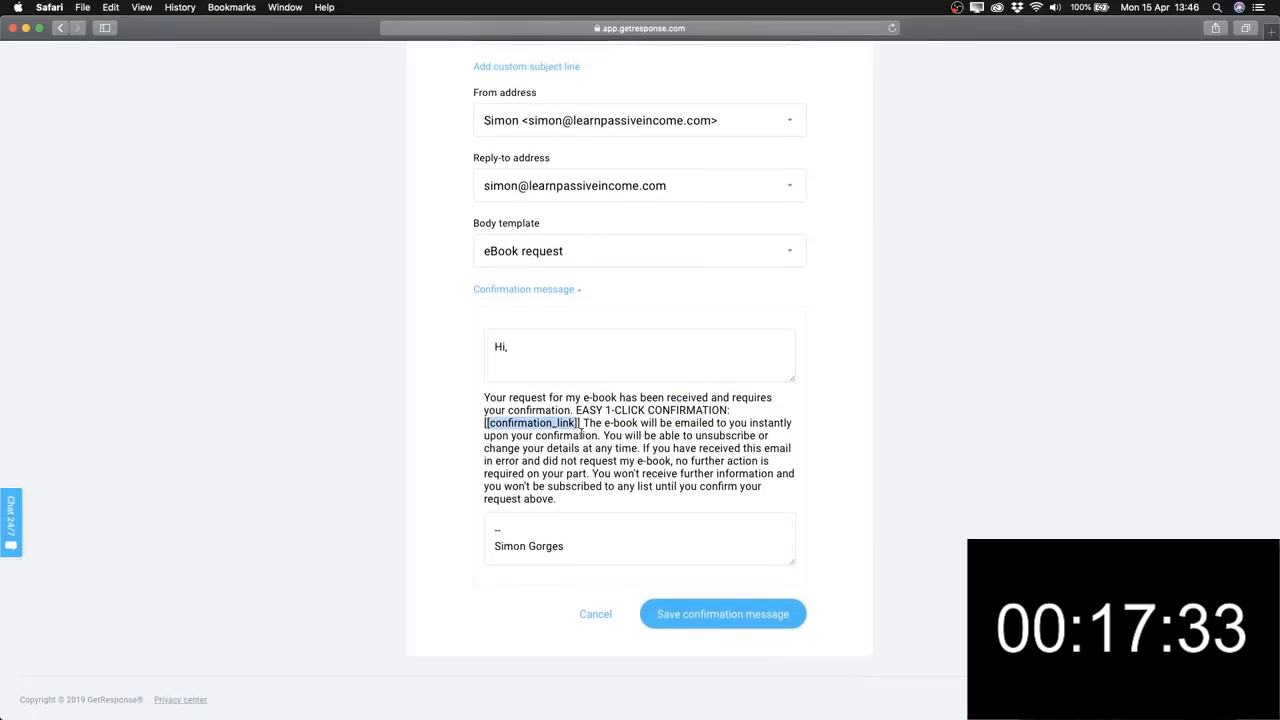
{"action": "left_click", "coordinate": [581, 432]}
{"action": "scroll", "coordinate": [581, 432], "scroll_direction": "down", "scroll_amount": 1}
{"action": "left_click_drag", "start_coordinate": [566, 537], "coordinate": [529, 537]}
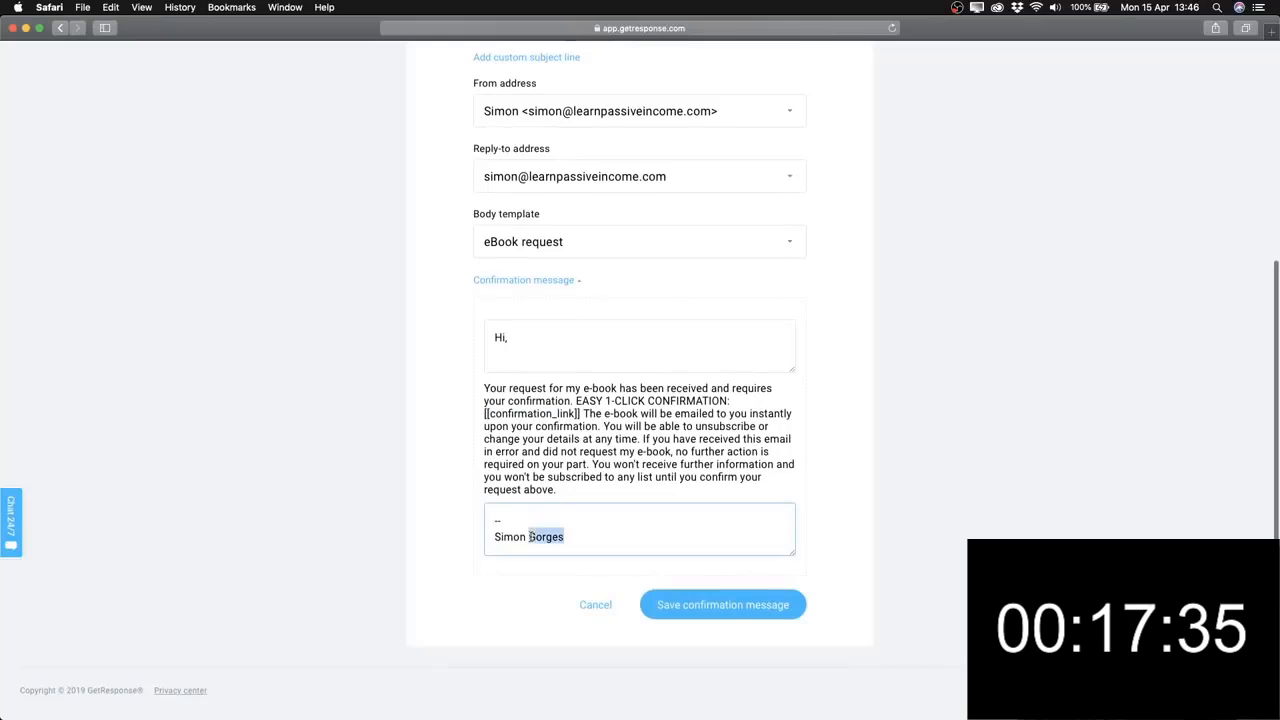
{"action": "left_click", "coordinate": [561, 537]}
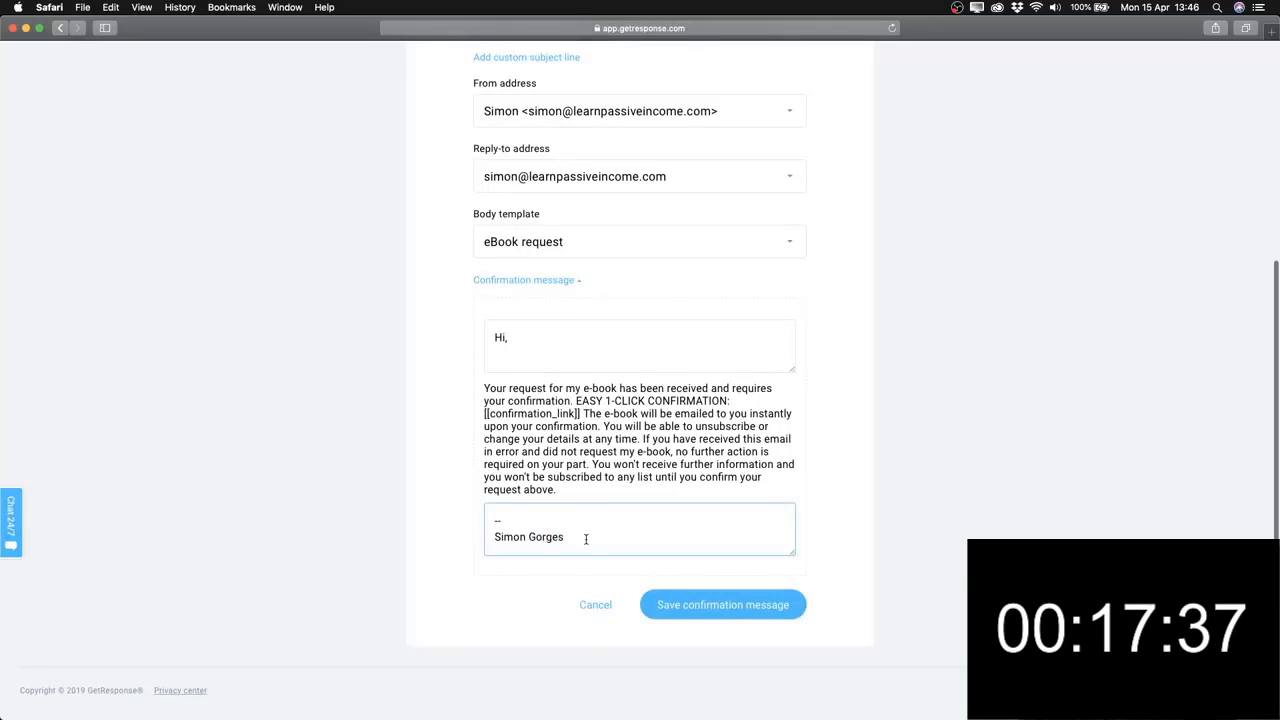
{"action": "scroll", "coordinate": [586, 539], "scroll_direction": "up", "scroll_amount": 2}
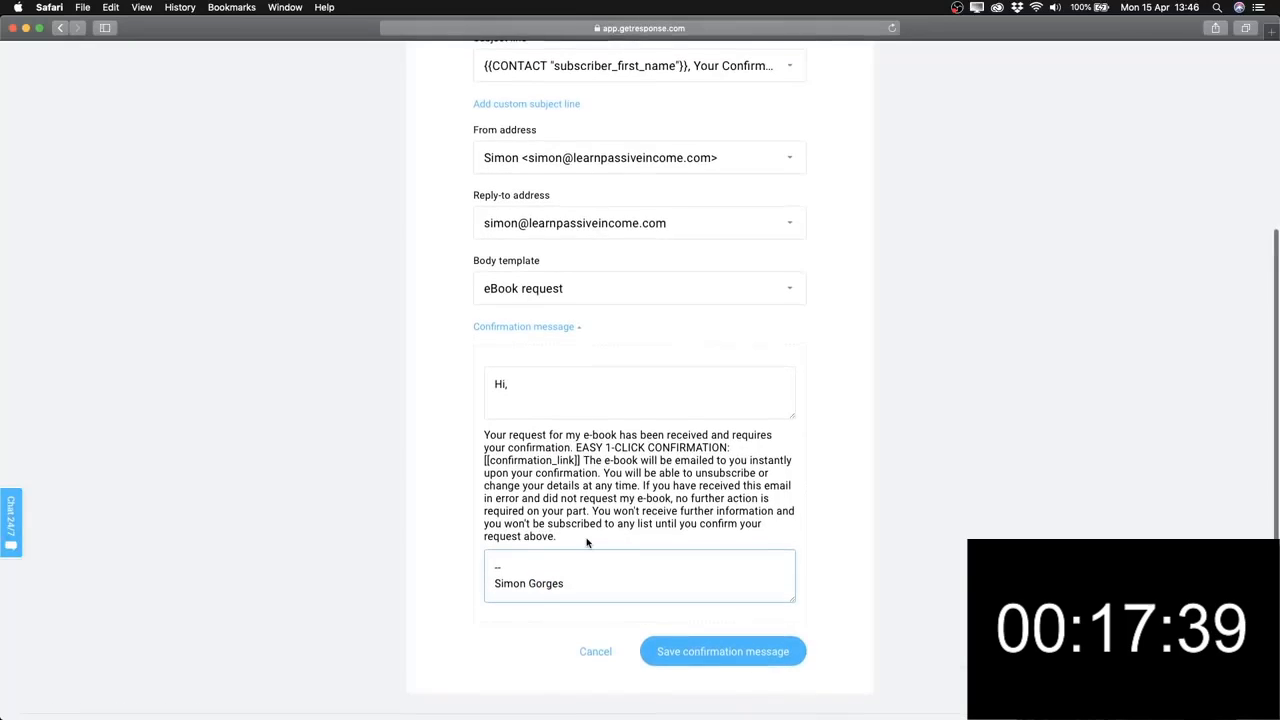
{"action": "scroll", "coordinate": [612, 566], "scroll_direction": "down", "scroll_amount": 1}
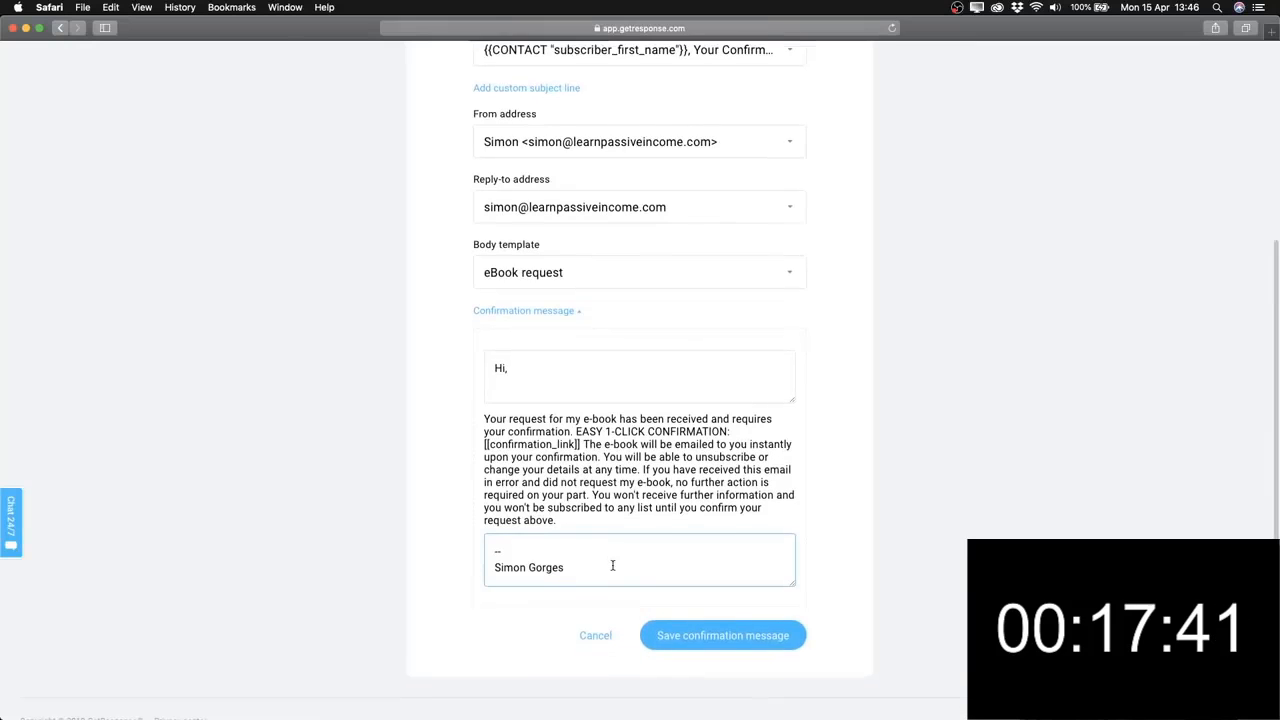
Save the confirmation message, then navigate to the Manage landing pages page.
{"action": "left_click", "coordinate": [705, 650]}
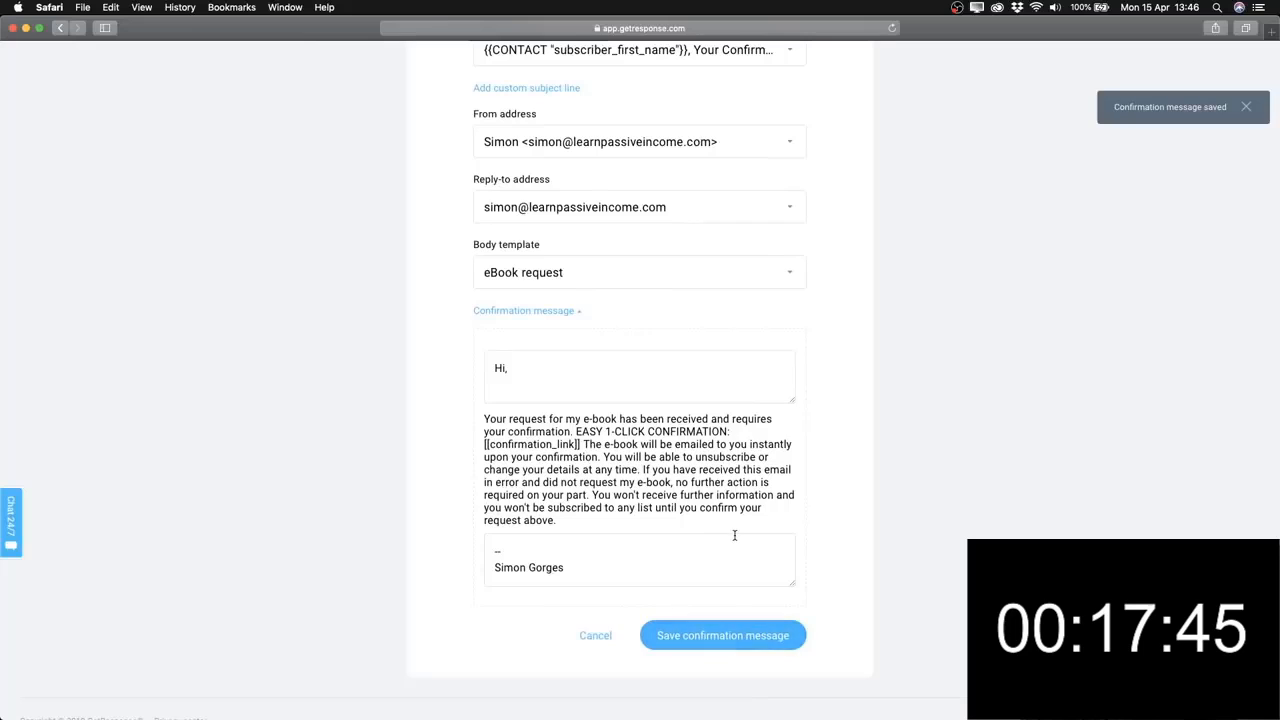
{"action": "scroll", "coordinate": [734, 535], "scroll_direction": "up", "scroll_amount": 6}
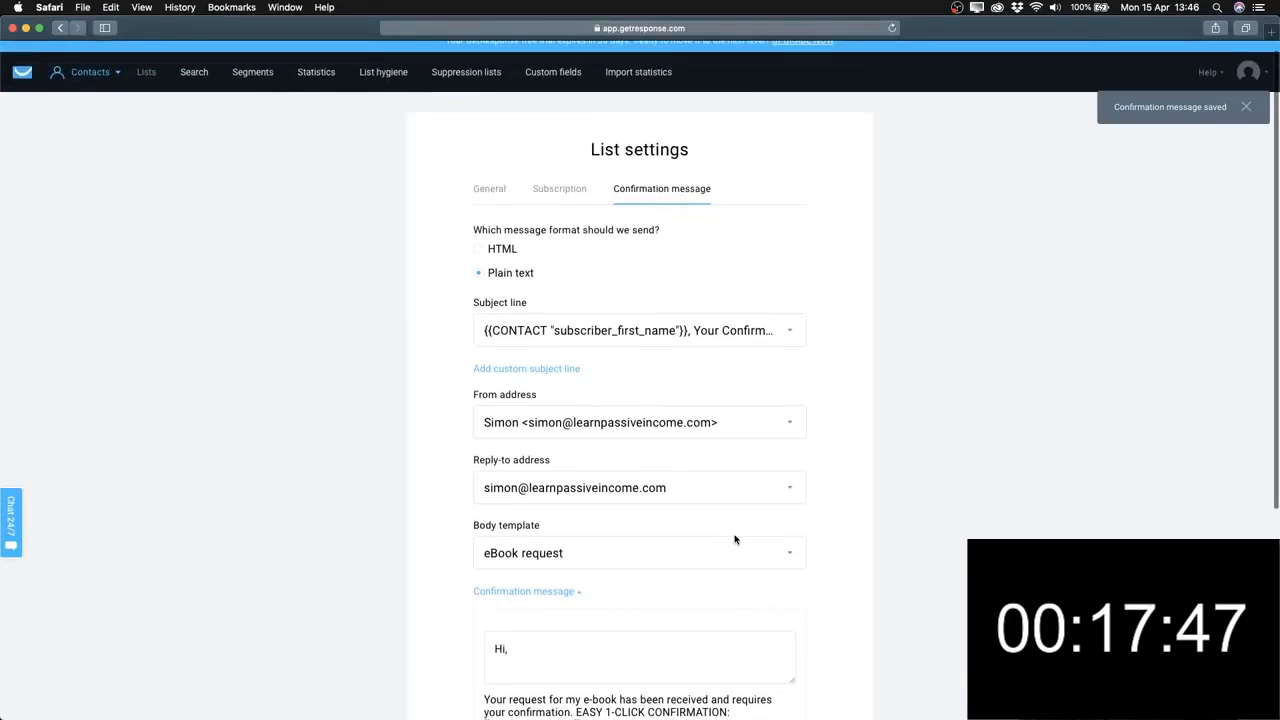
{"action": "left_click", "coordinate": [90, 72]}
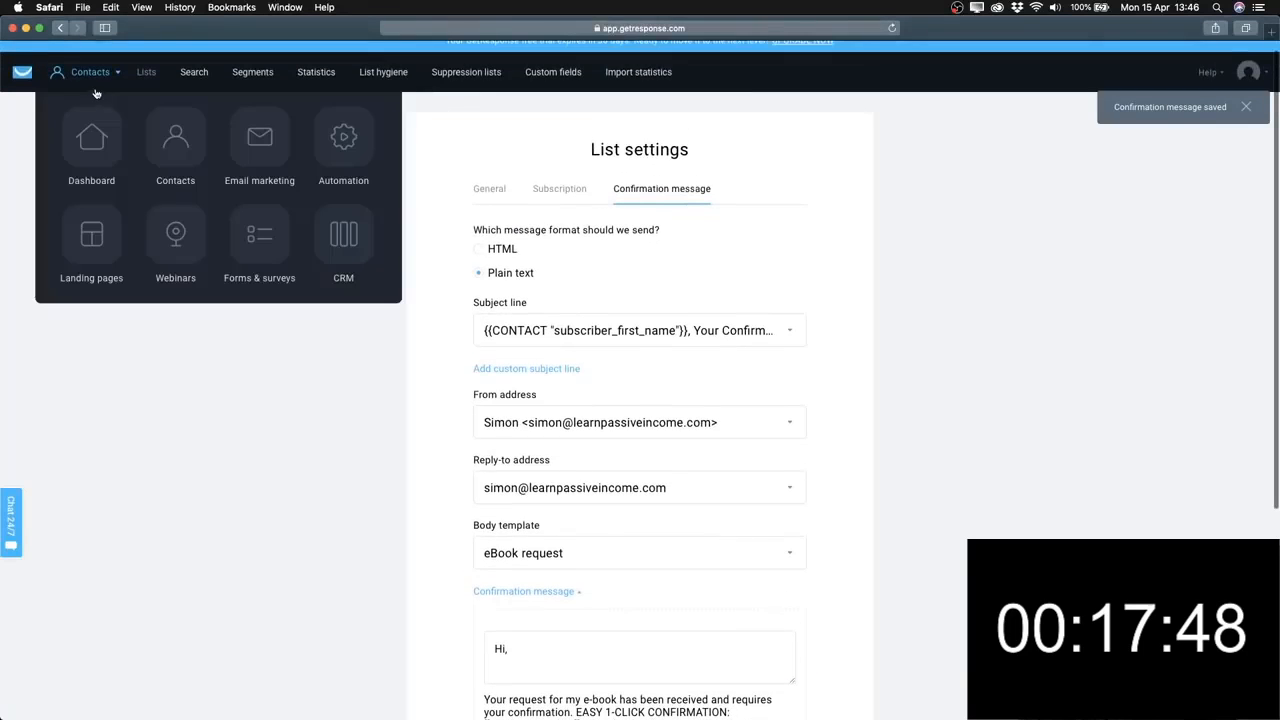
{"action": "left_click", "coordinate": [181, 130]}
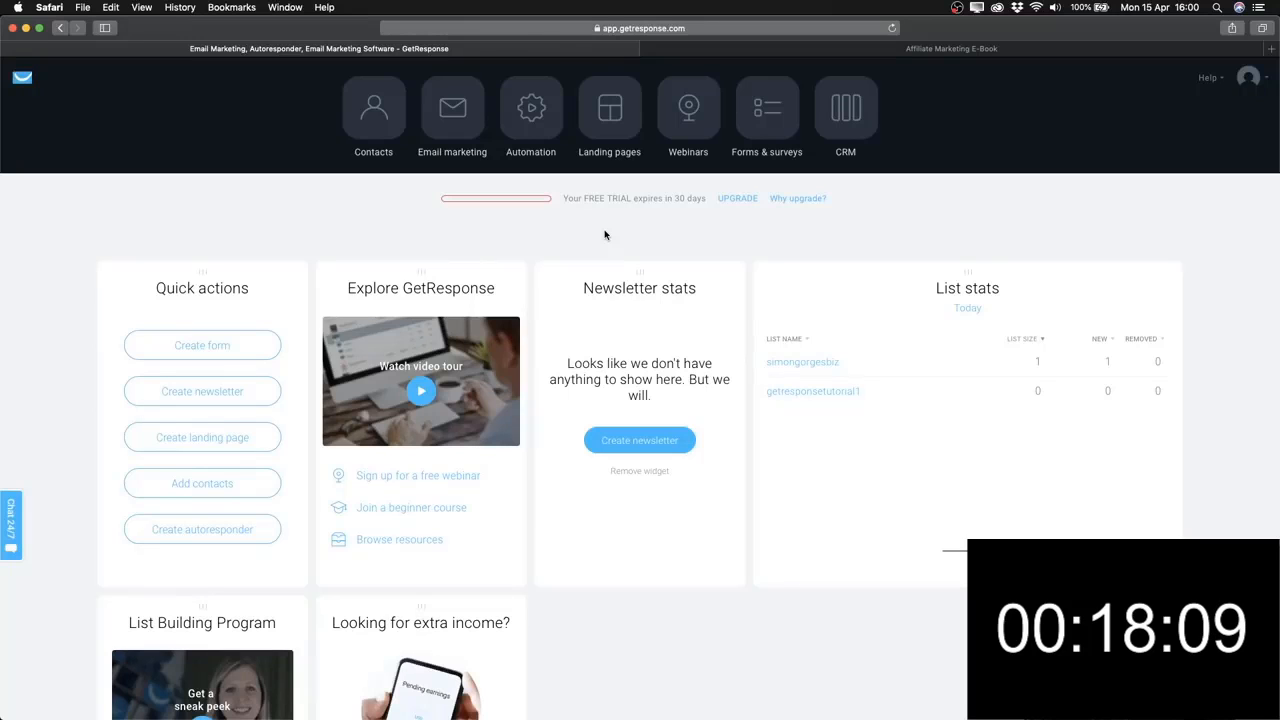
{"action": "left_click", "coordinate": [612, 120]}
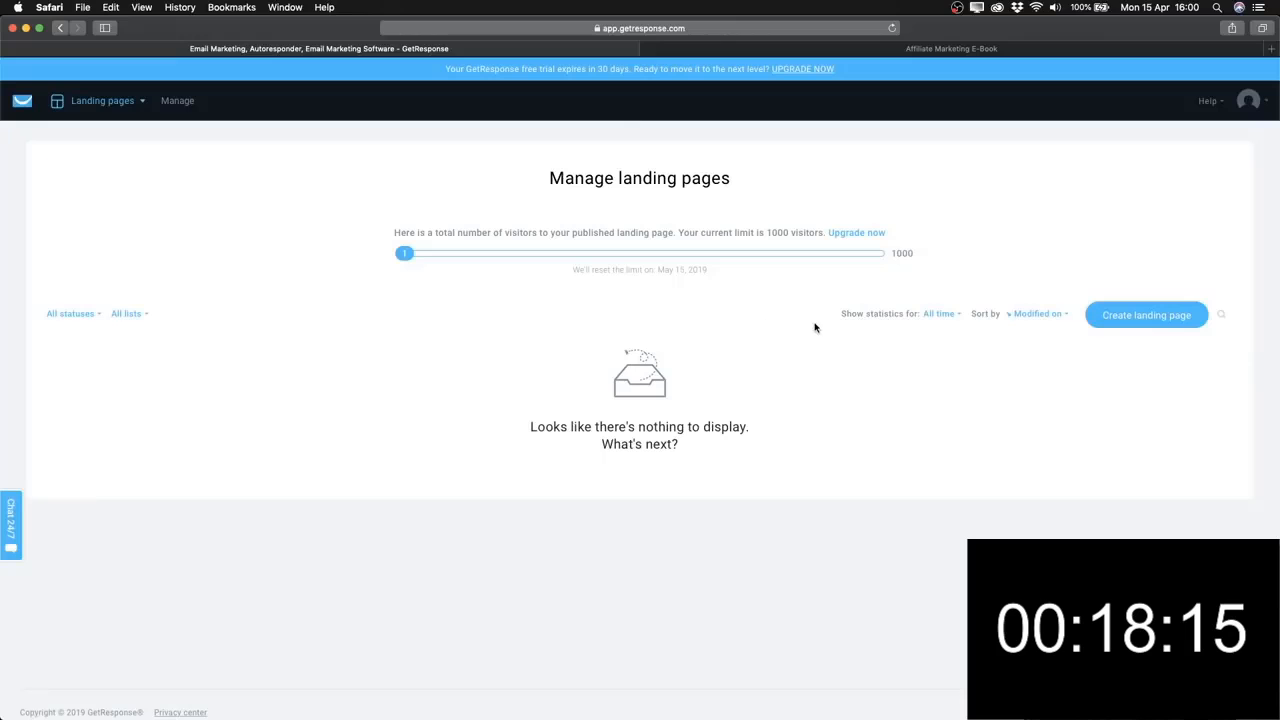
Begin a new landing page and scroll through the All templates gallery.
{"action": "left_click", "coordinate": [1128, 318]}
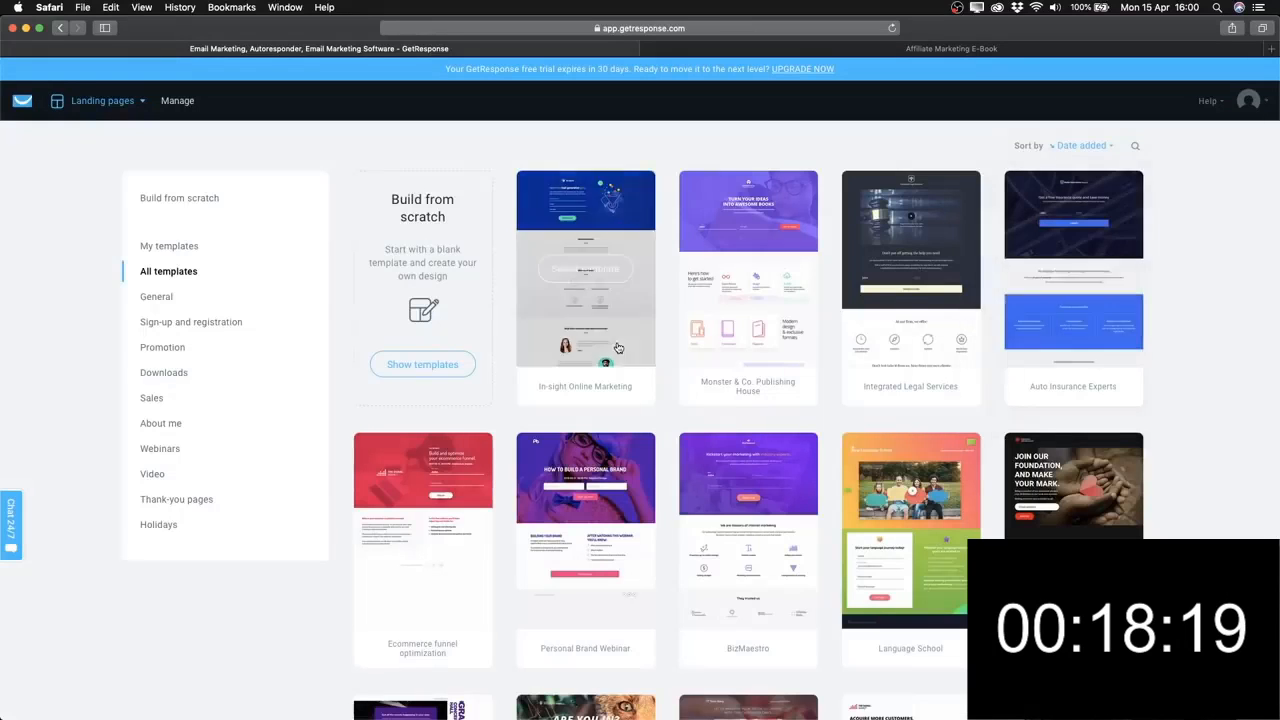
{"action": "scroll", "coordinate": [618, 348], "scroll_direction": "down", "scroll_amount": 1}
{"action": "scroll", "coordinate": [618, 348], "scroll_direction": "down", "scroll_amount": 3}
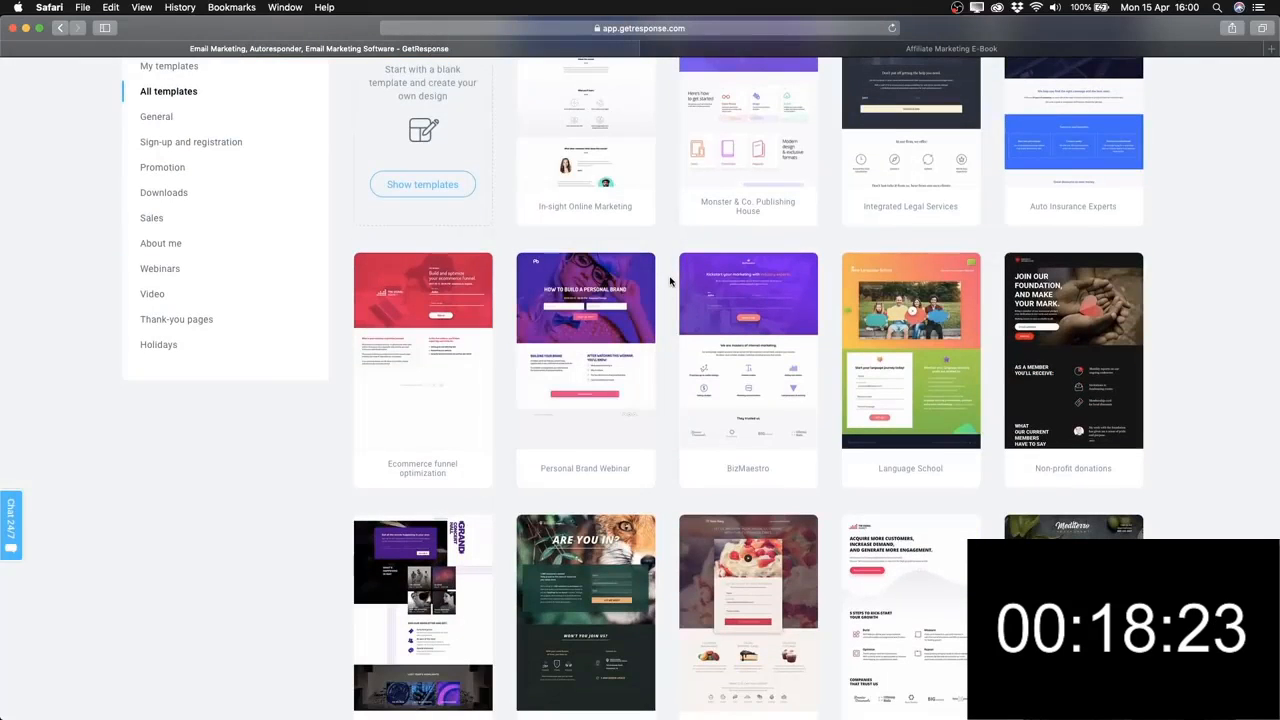
{"action": "scroll", "coordinate": [670, 281], "scroll_direction": "down", "scroll_amount": 3}
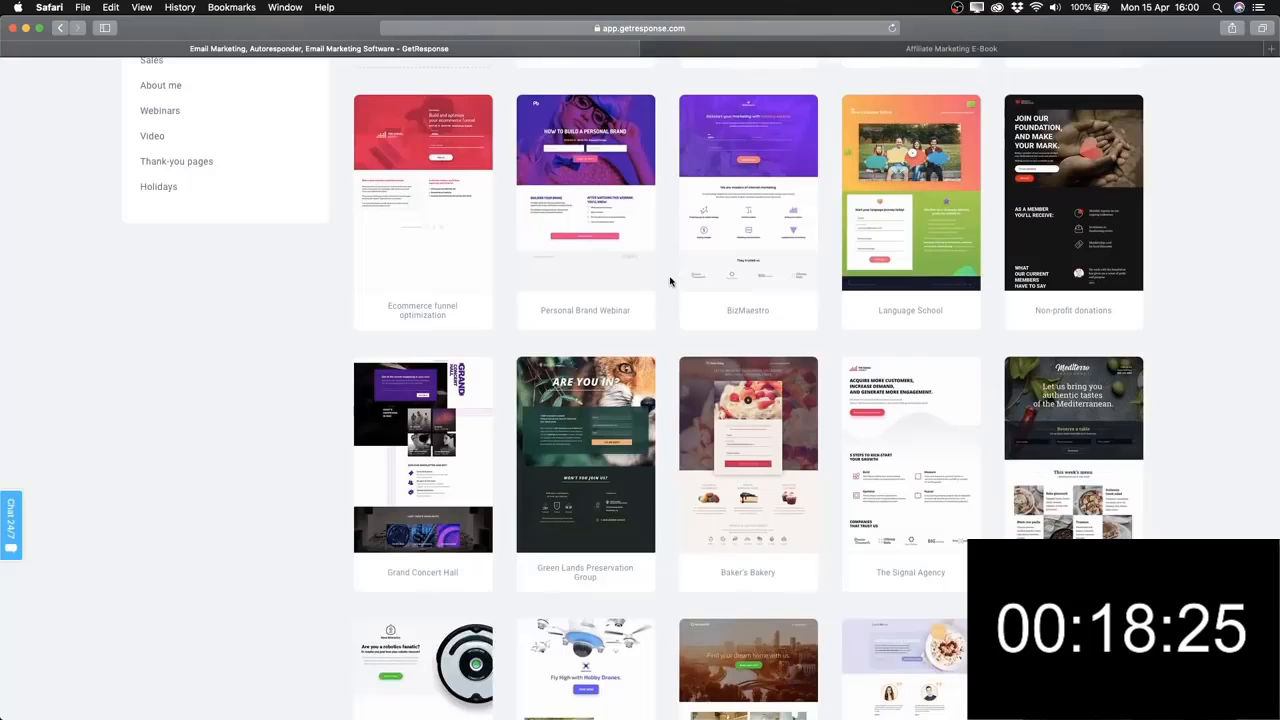
{"action": "scroll", "coordinate": [670, 281], "scroll_direction": "down", "scroll_amount": 2}
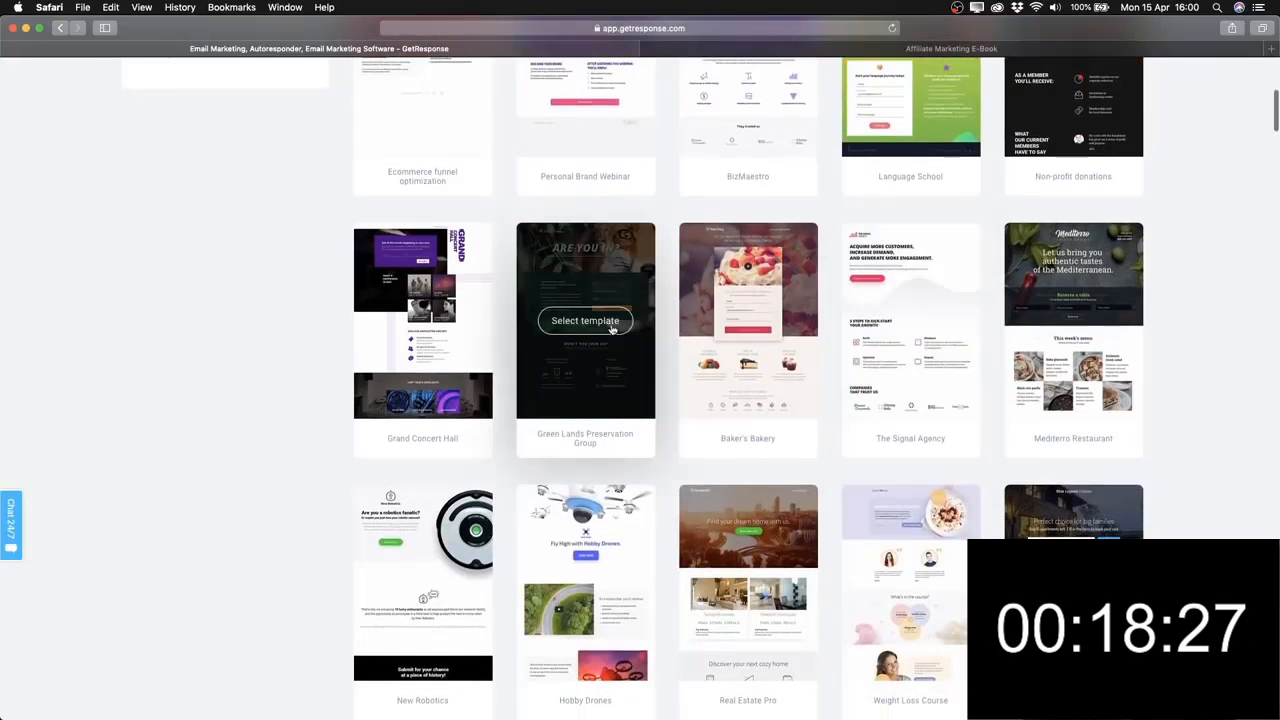
{"action": "scroll", "coordinate": [665, 383], "scroll_direction": "down", "scroll_amount": 2}
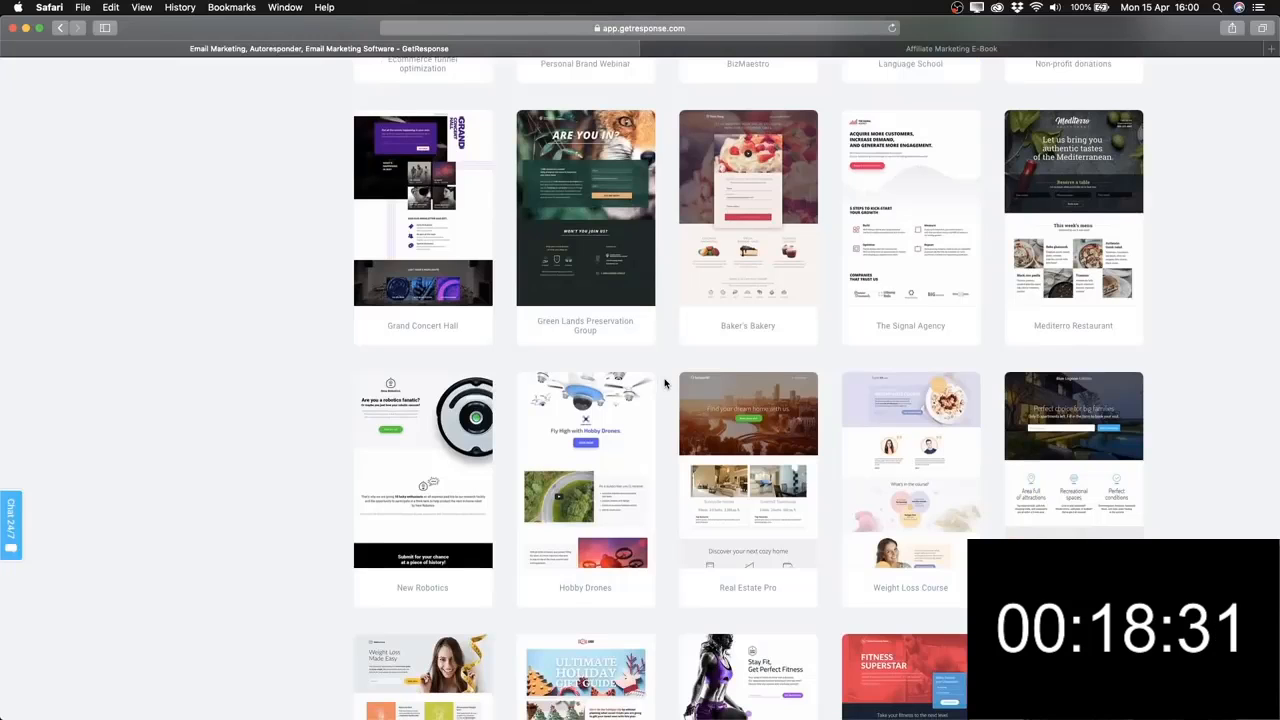
{"action": "scroll", "coordinate": [664, 383], "scroll_direction": "down", "scroll_amount": 2}
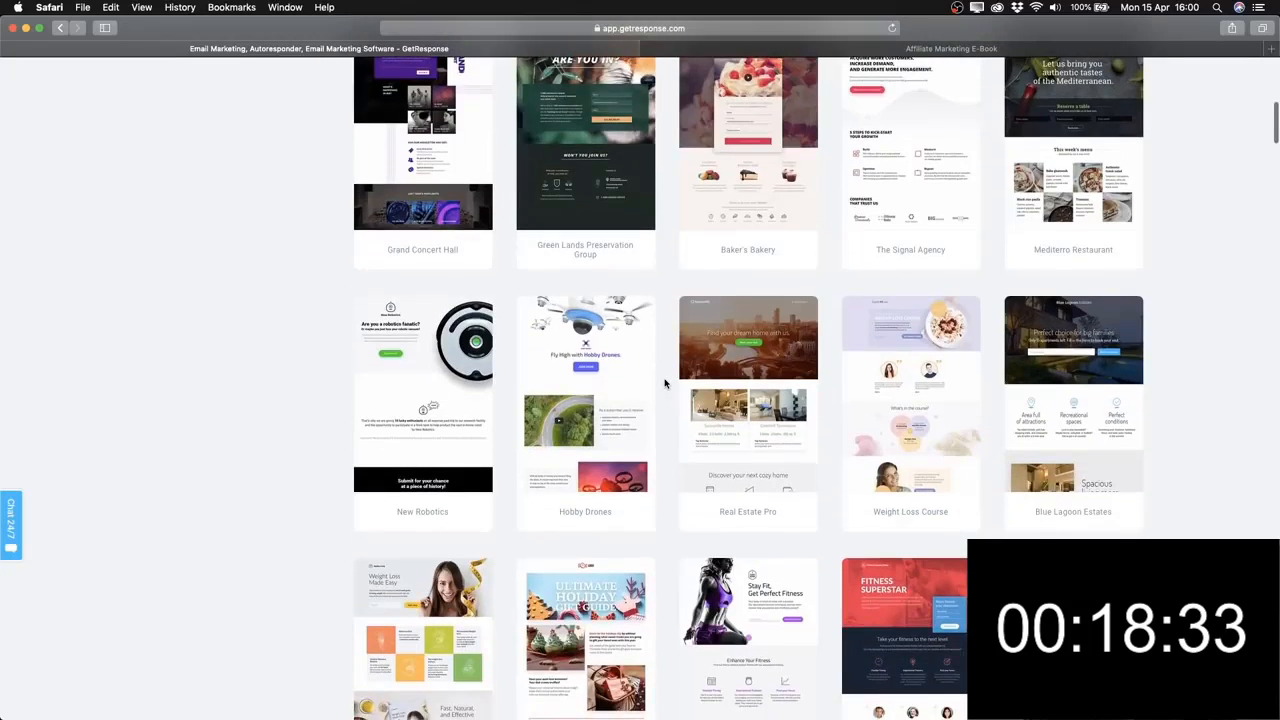
{"action": "scroll", "coordinate": [664, 383], "scroll_direction": "down", "scroll_amount": 5}
{"action": "scroll", "coordinate": [664, 383], "scroll_direction": "up", "scroll_amount": 3}
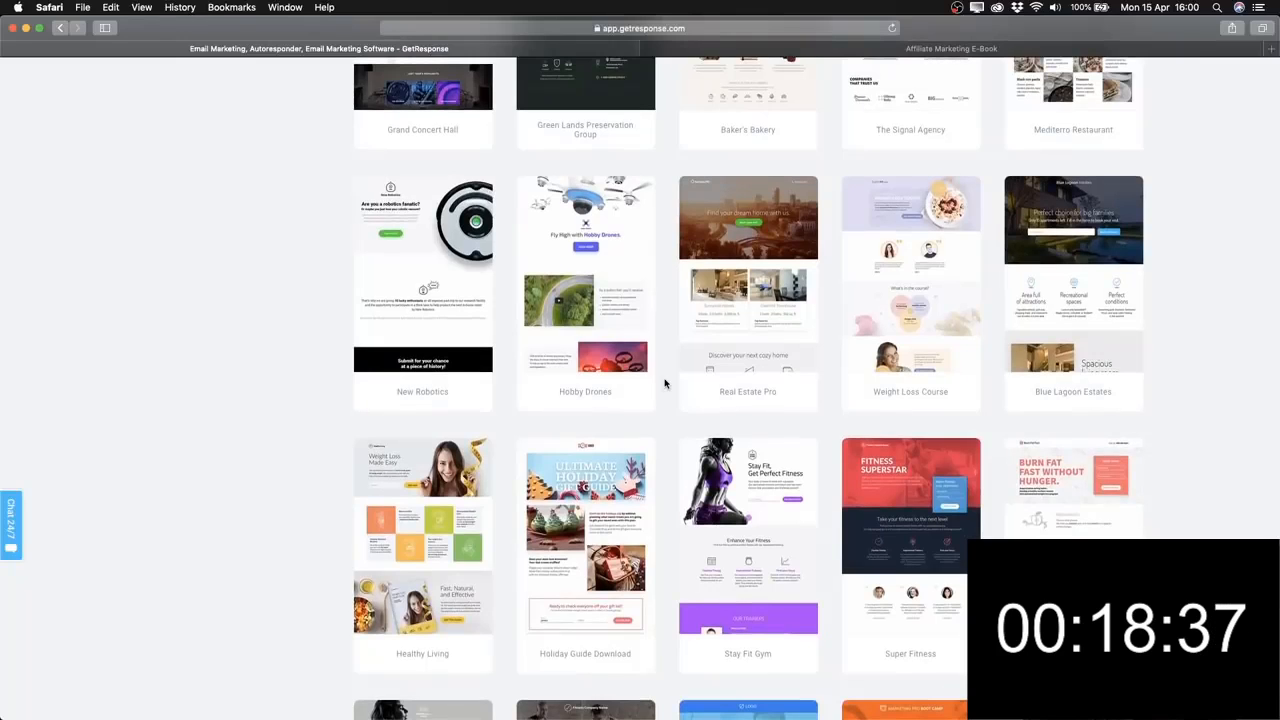
{"action": "scroll", "coordinate": [664, 383], "scroll_direction": "up", "scroll_amount": 6}
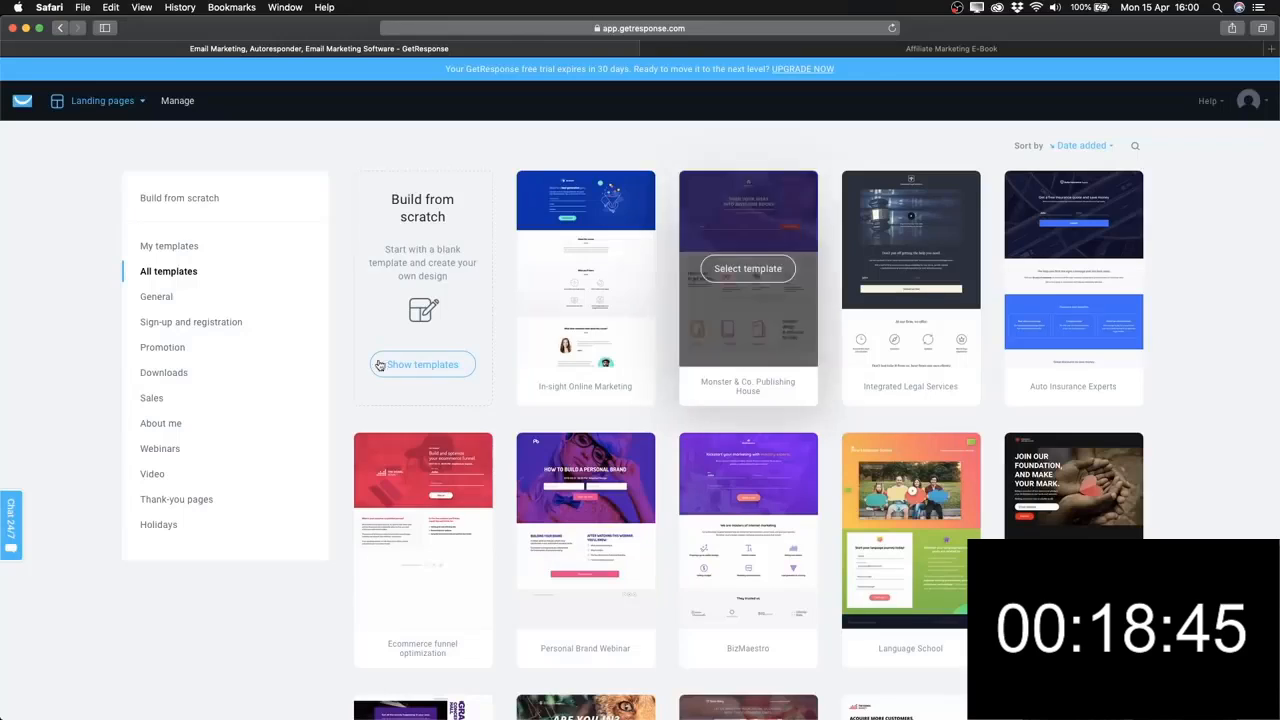
Select Plain Template 10 from the Build from scratch starter templates.
{"action": "left_click", "coordinate": [200, 198]}
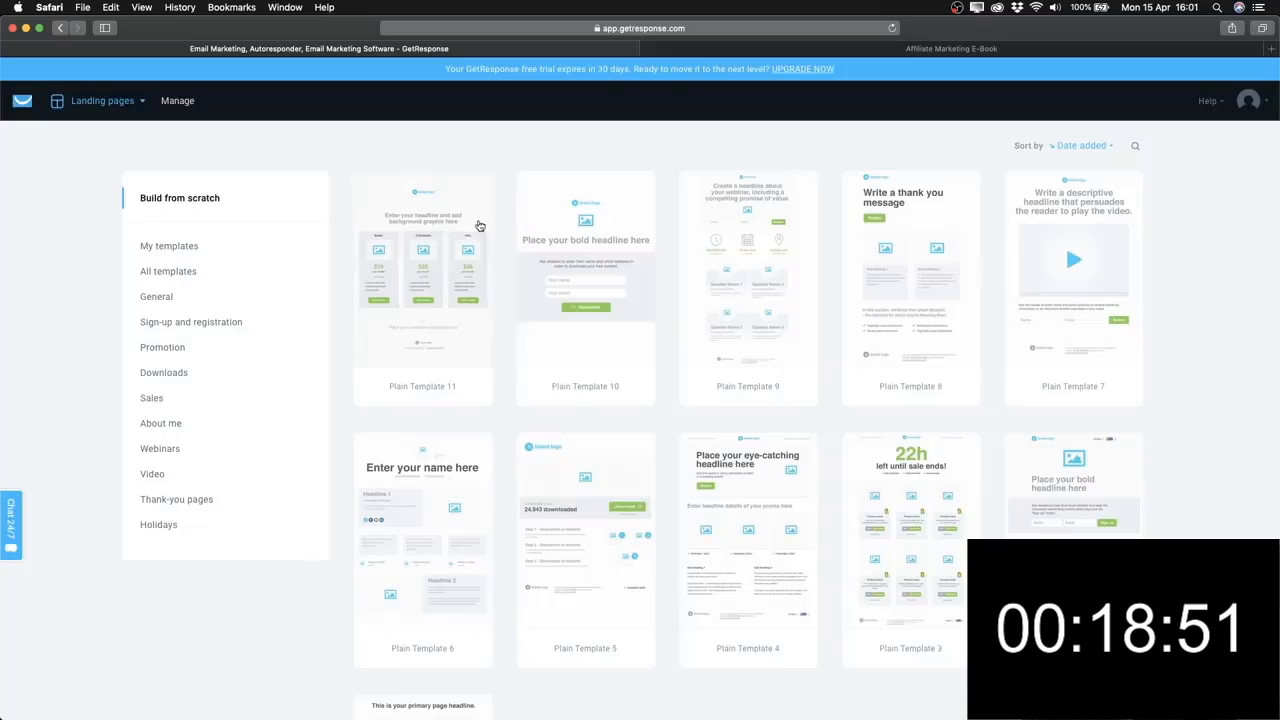
{"action": "scroll", "coordinate": [674, 271], "scroll_direction": "down", "scroll_amount": 3}
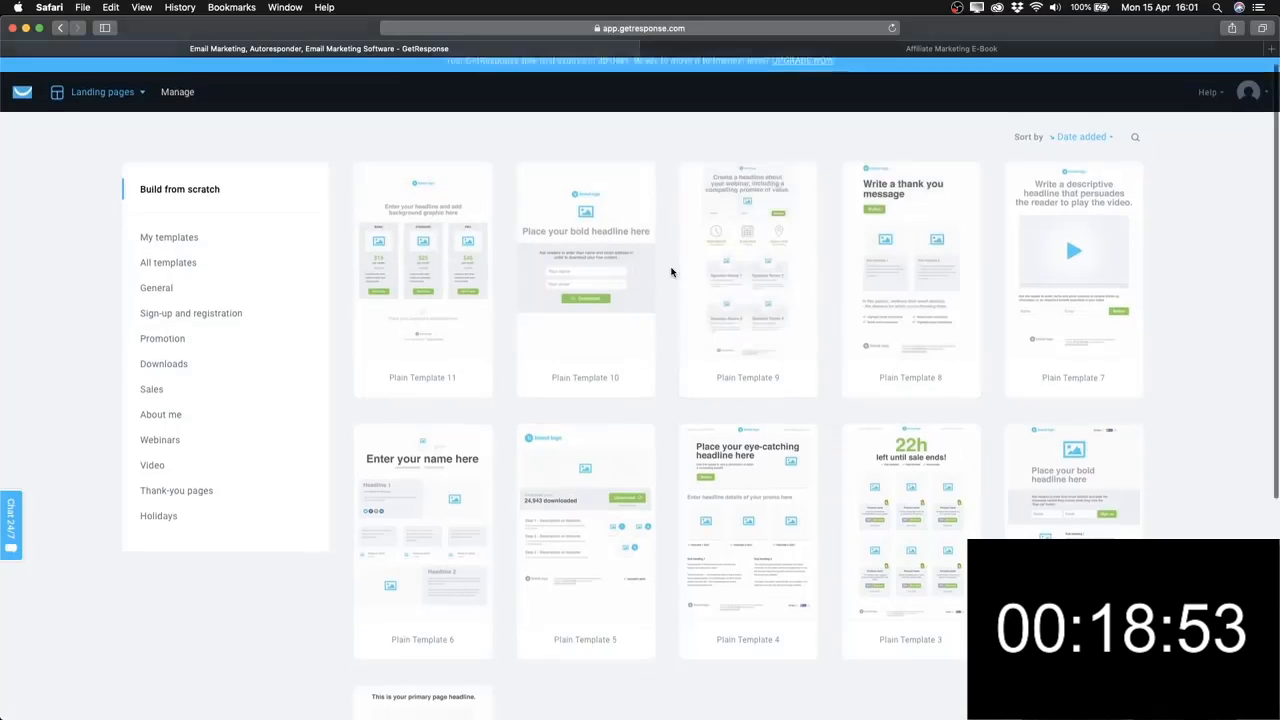
{"action": "scroll", "coordinate": [585, 450], "scroll_direction": "up", "scroll_amount": 3}
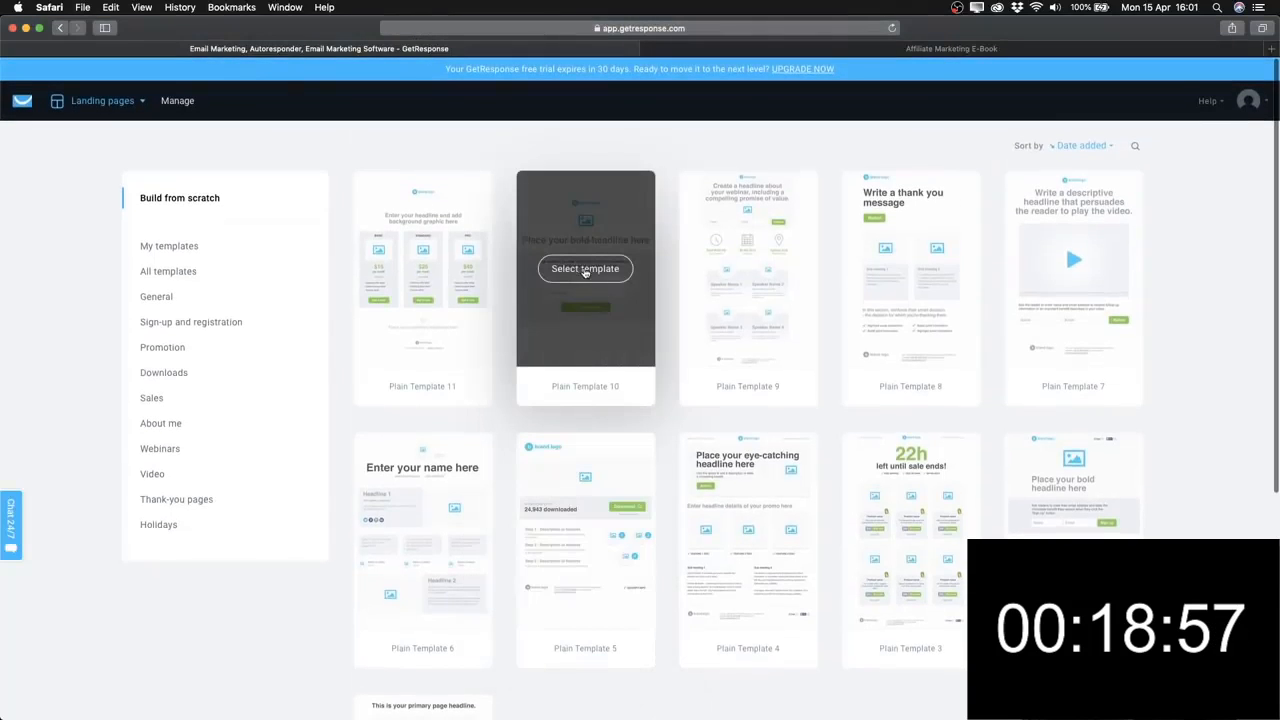
{"action": "mouse_move", "coordinate": [612, 372]}
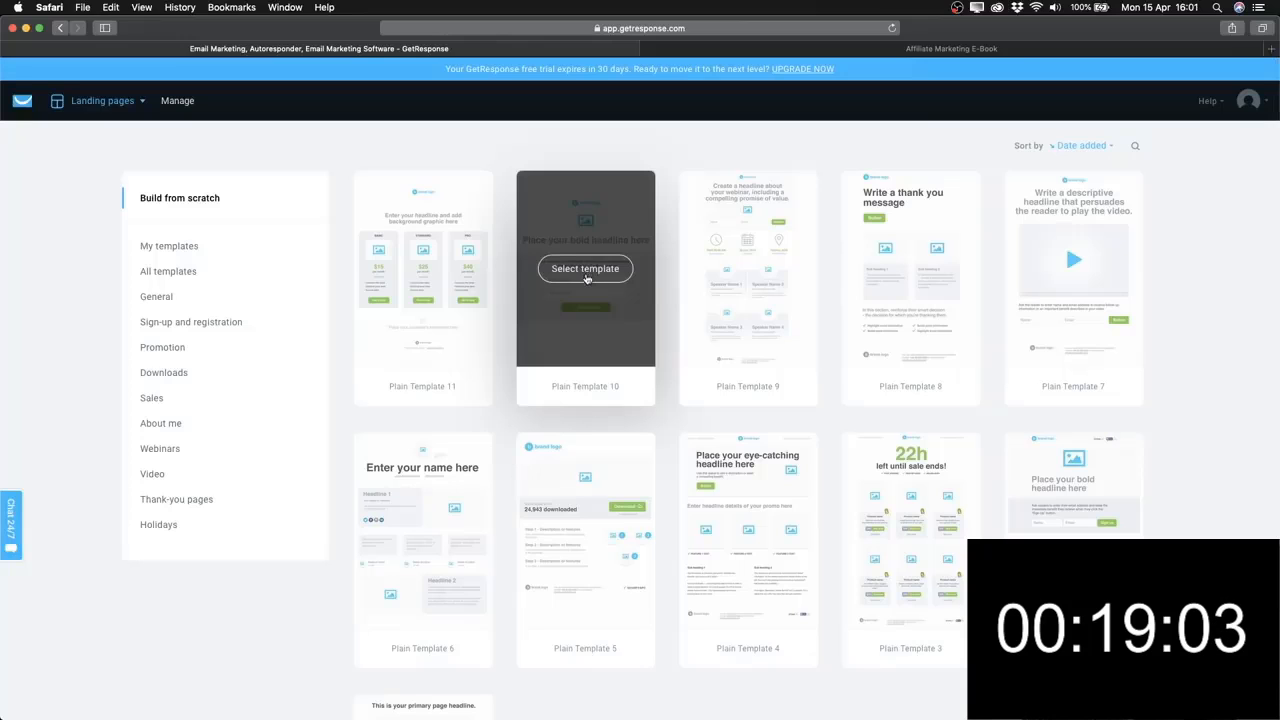
{"action": "left_click", "coordinate": [586, 276]}
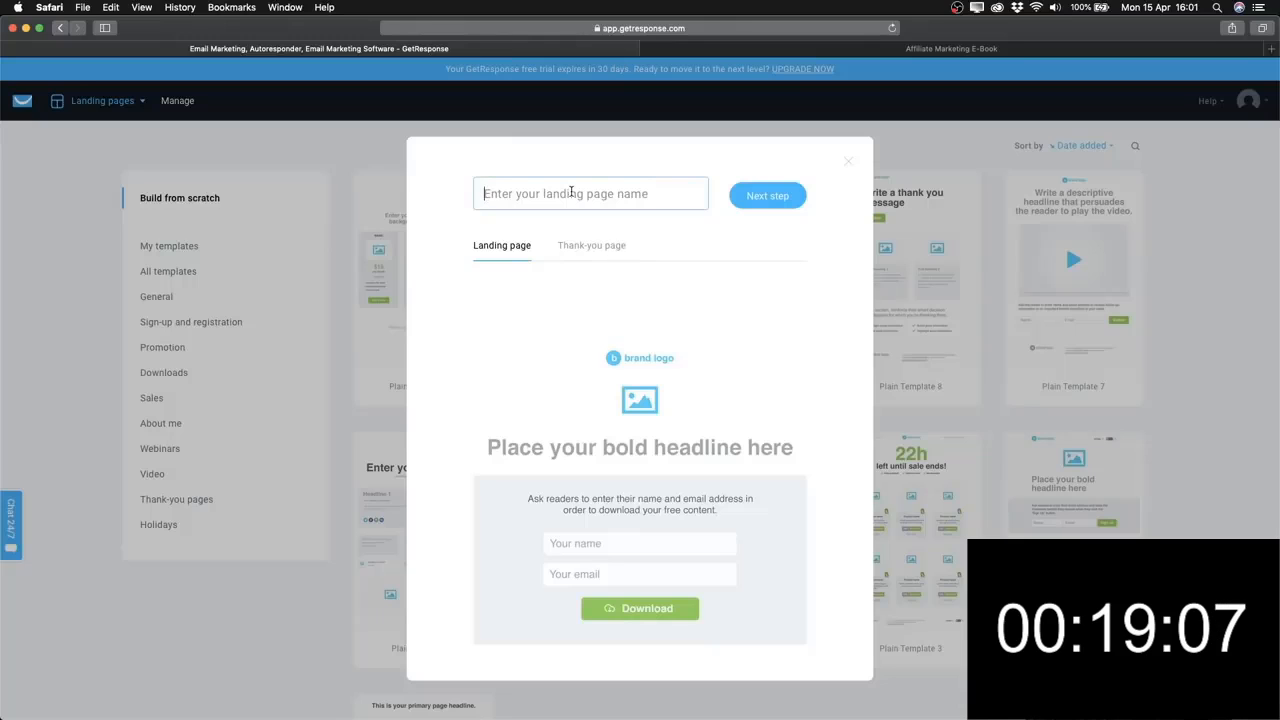
Enter 'Example' as the new landing page's name.
{"action": "type", "text": "Ex"}
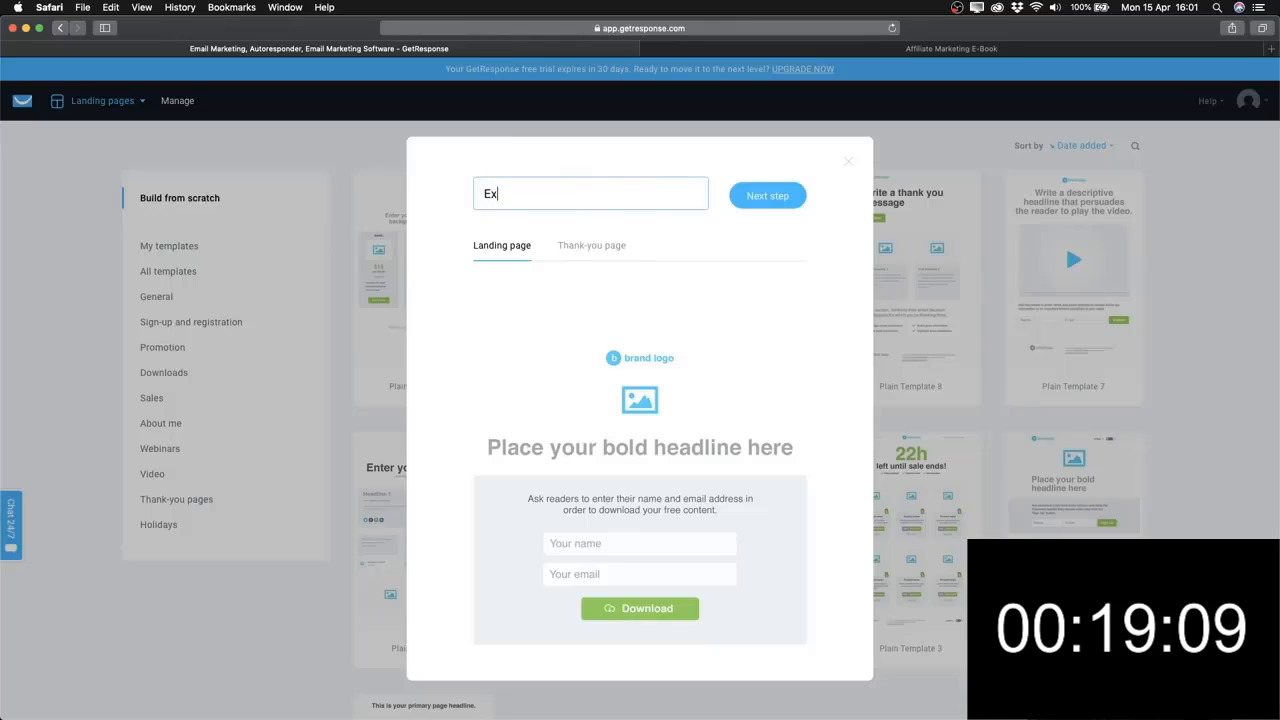
{"action": "type", "text": "ample"}
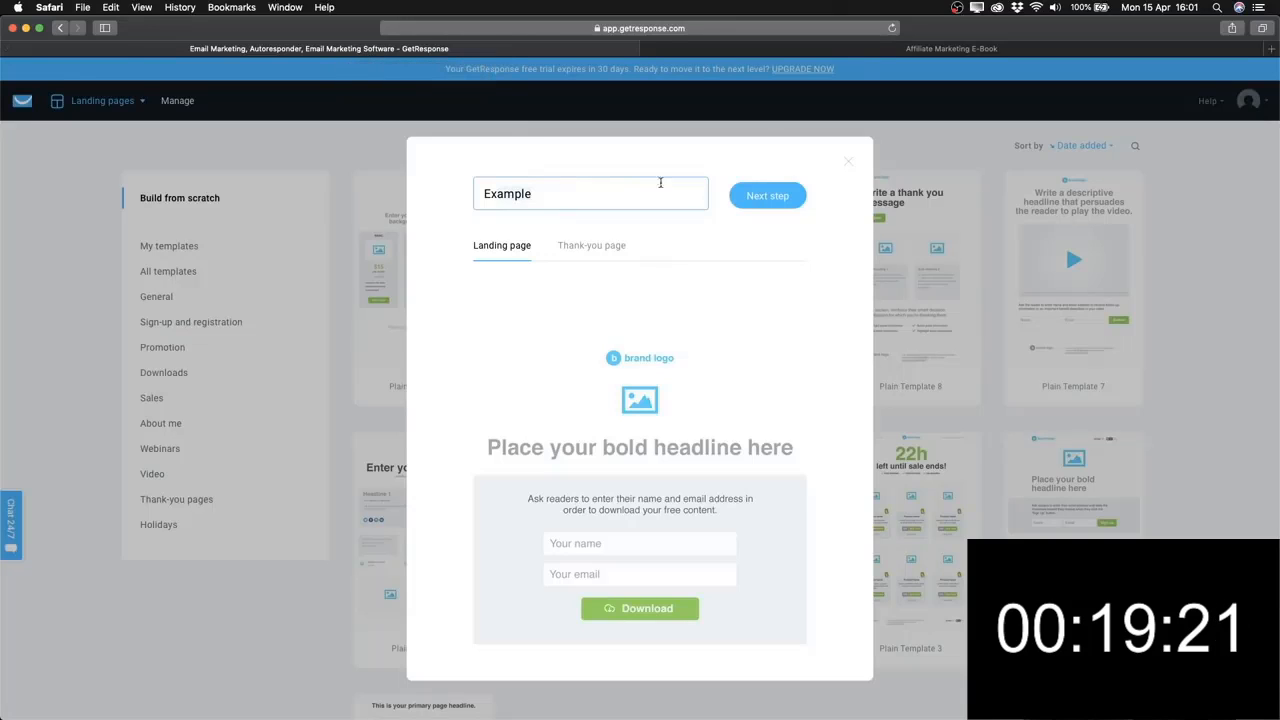
{"action": "left_click", "coordinate": [805, 52]}
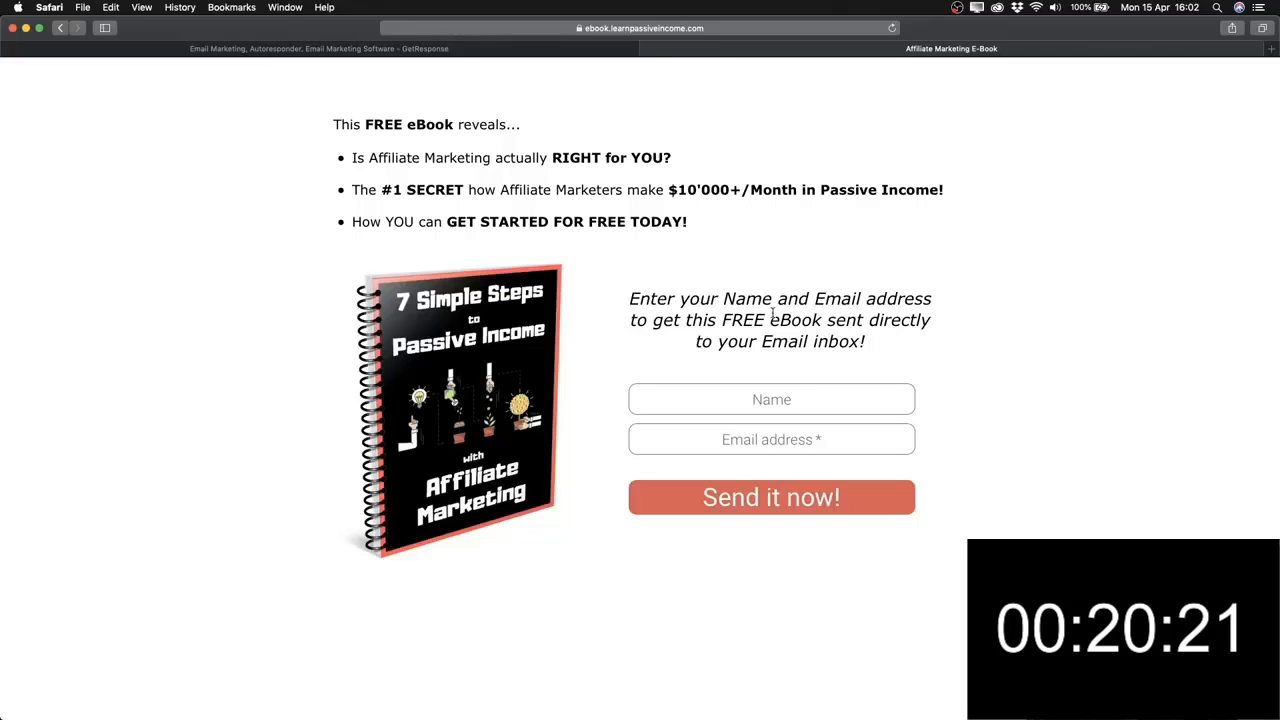
{"action": "left_click_drag", "start_coordinate": [732, 340], "coordinate": [858, 341]}
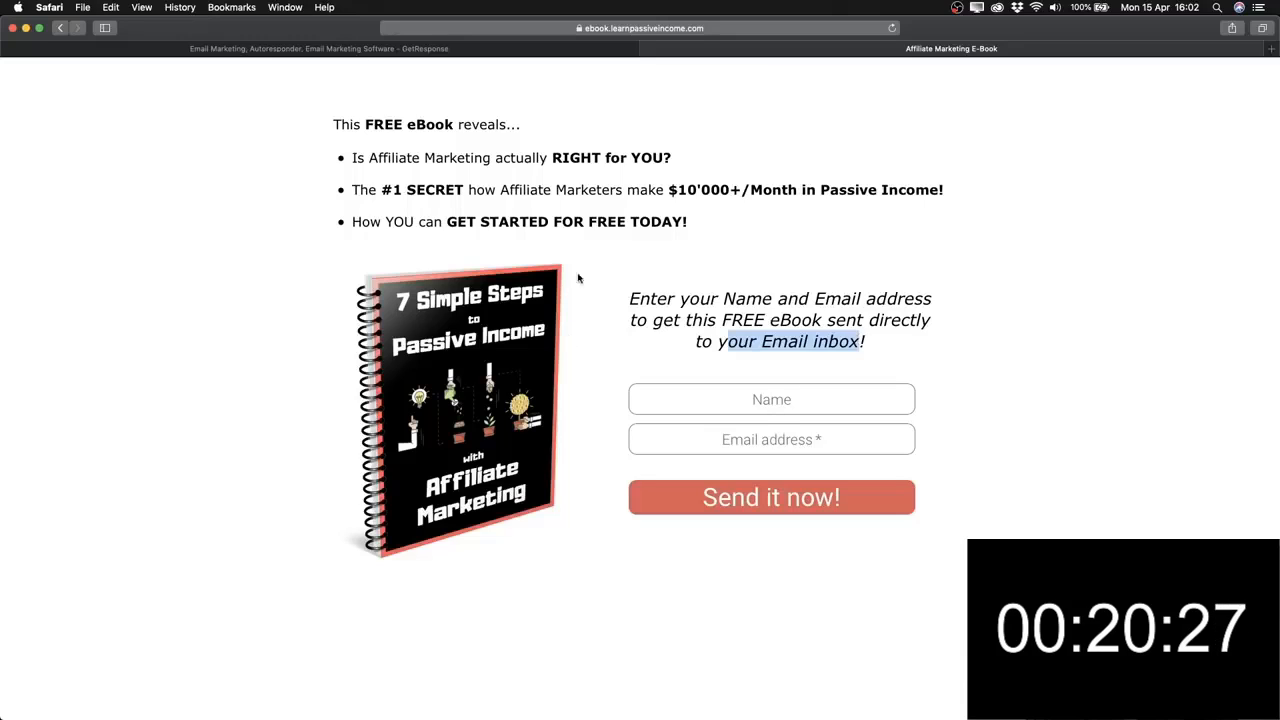
{"action": "left_click", "coordinate": [703, 306]}
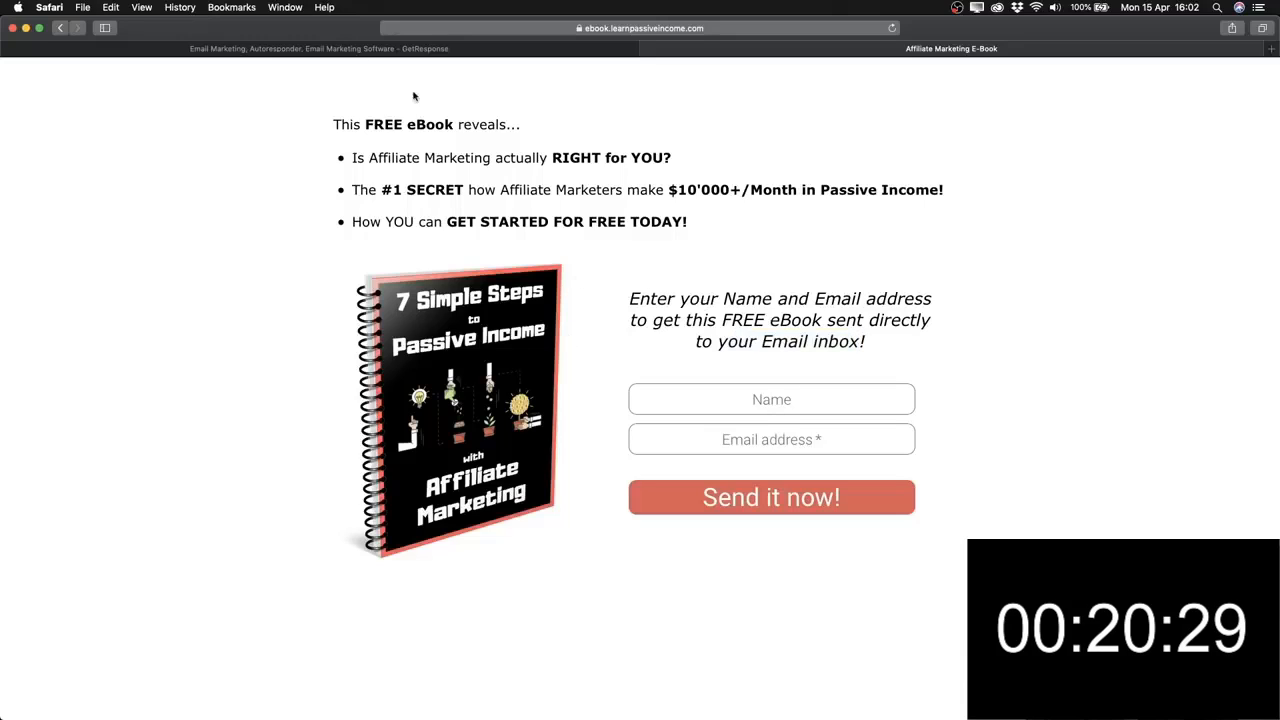
Back in GetResponse, confirm the name Example and proceed to the editor.
{"action": "left_click", "coordinate": [342, 49]}
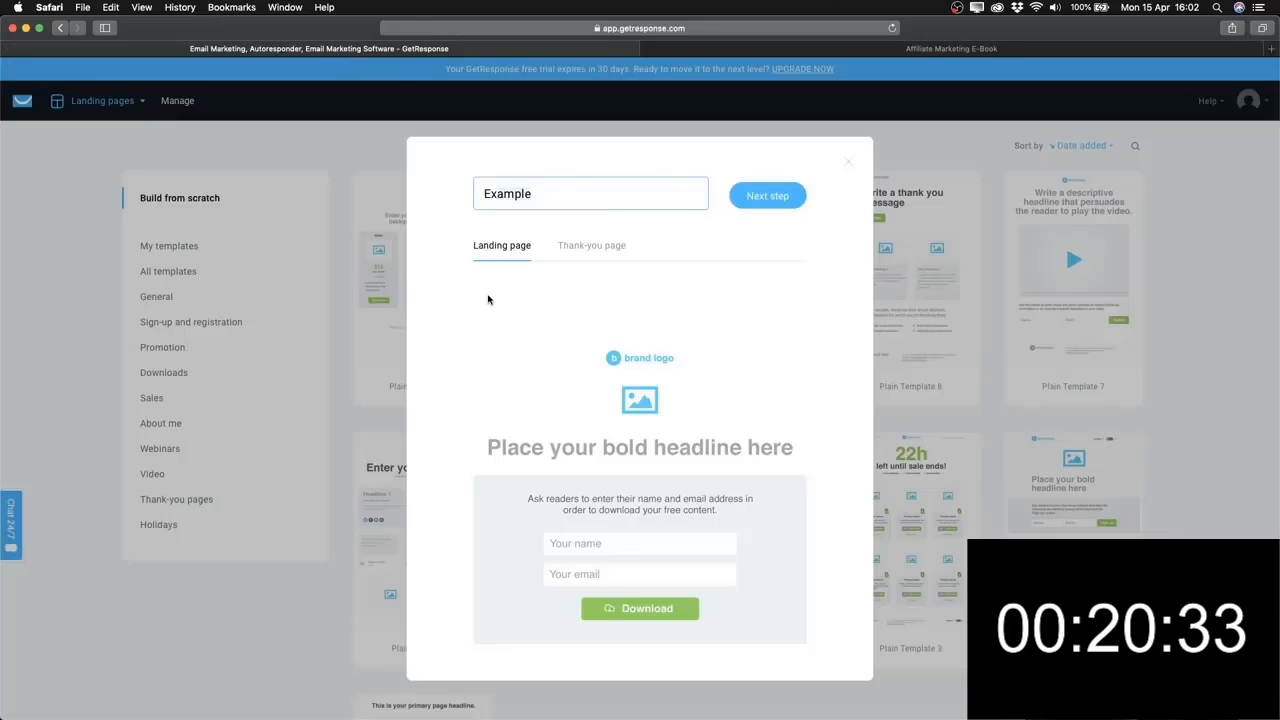
{"action": "left_click", "coordinate": [573, 193]}
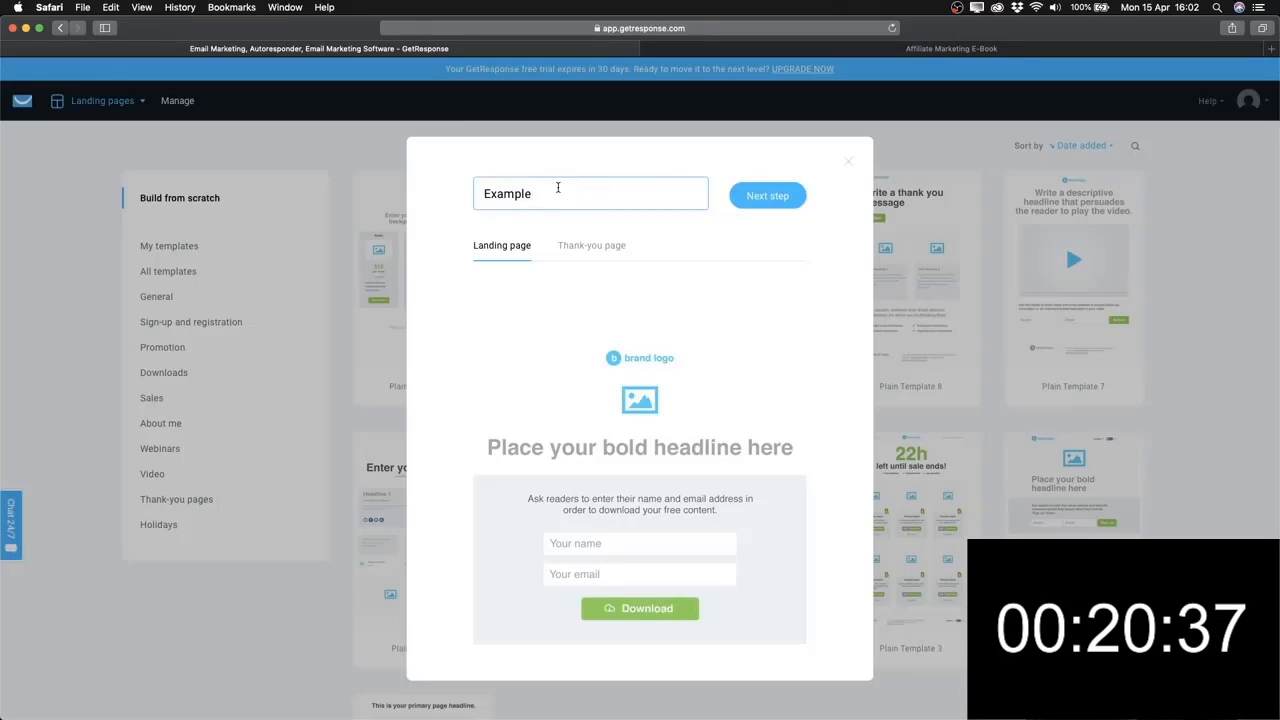
{"action": "left_click", "coordinate": [776, 195]}
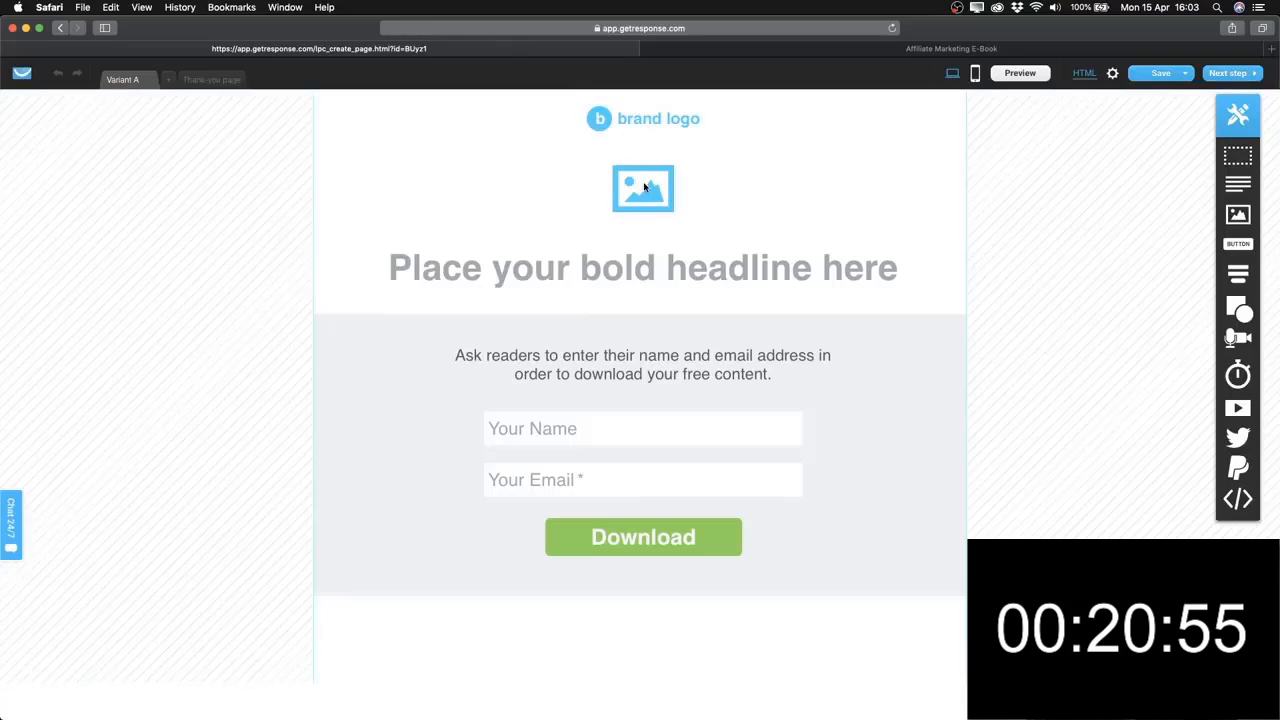
Rewrite the placeholder headline as 'Join my newsletter' with no trailing period.
{"action": "double_click", "coordinate": [620, 272]}
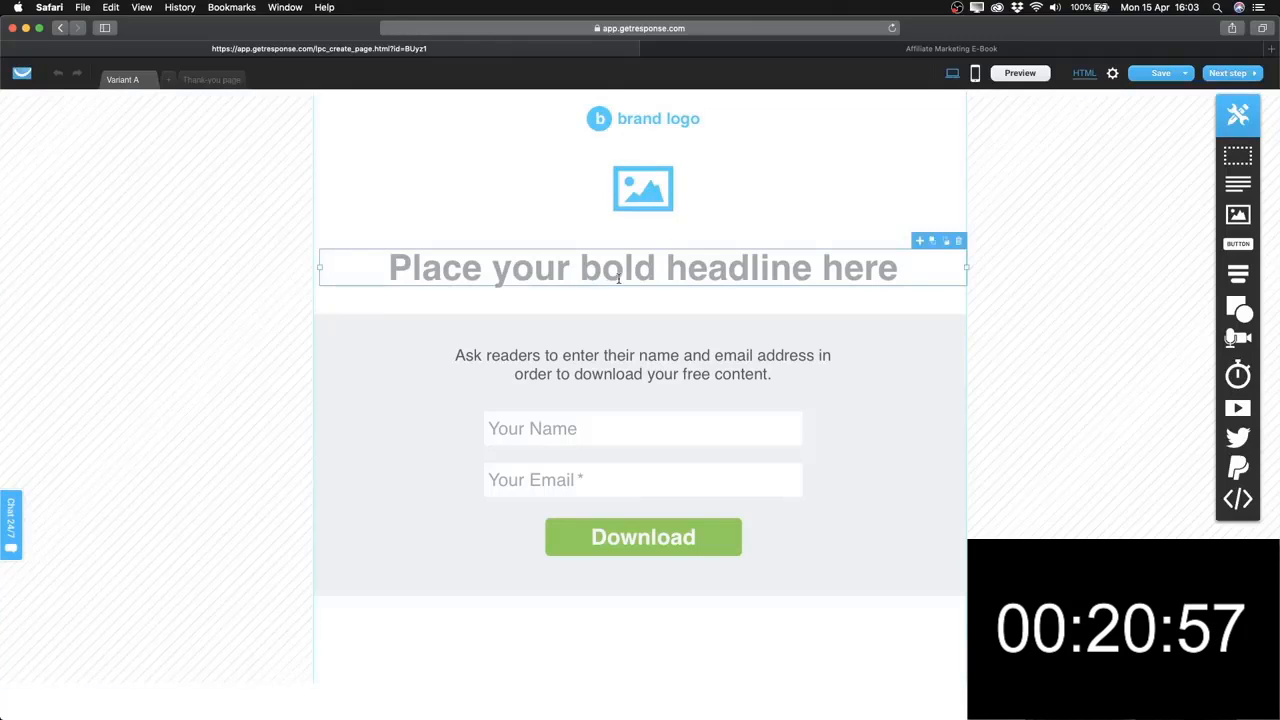
{"action": "type", "text": "J"}
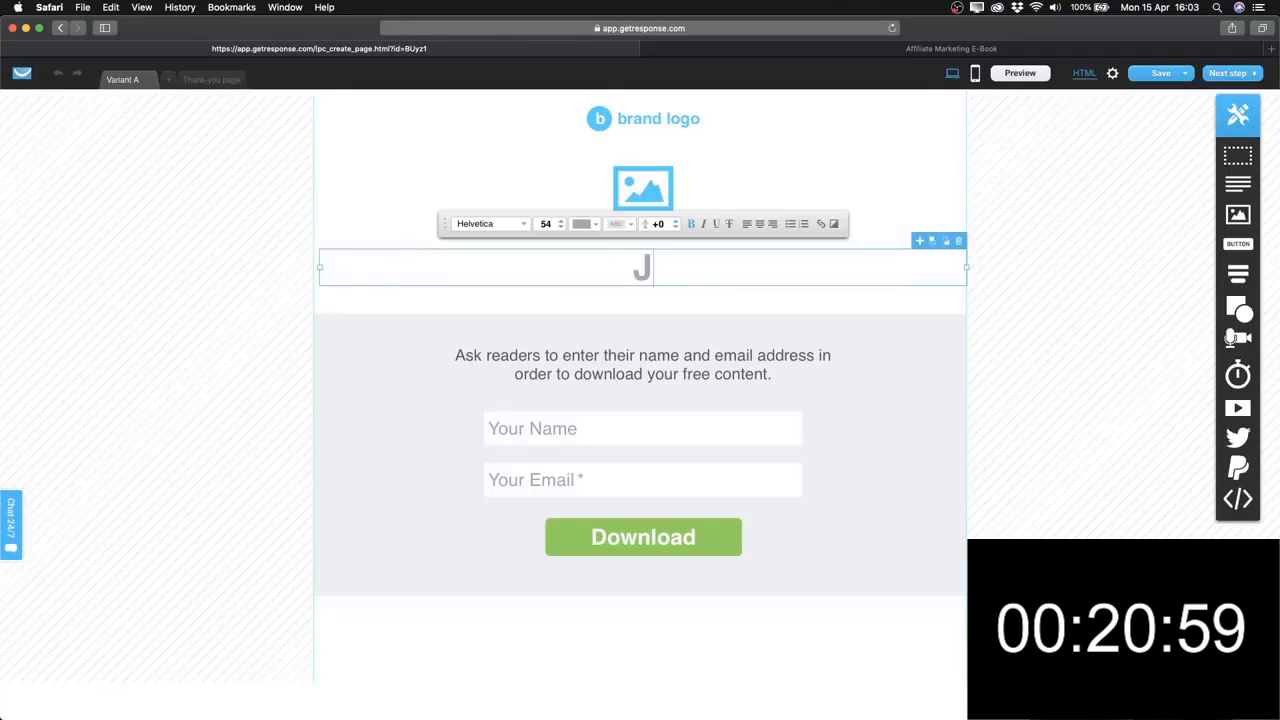
{"action": "type", "text": "oin my newsl"}
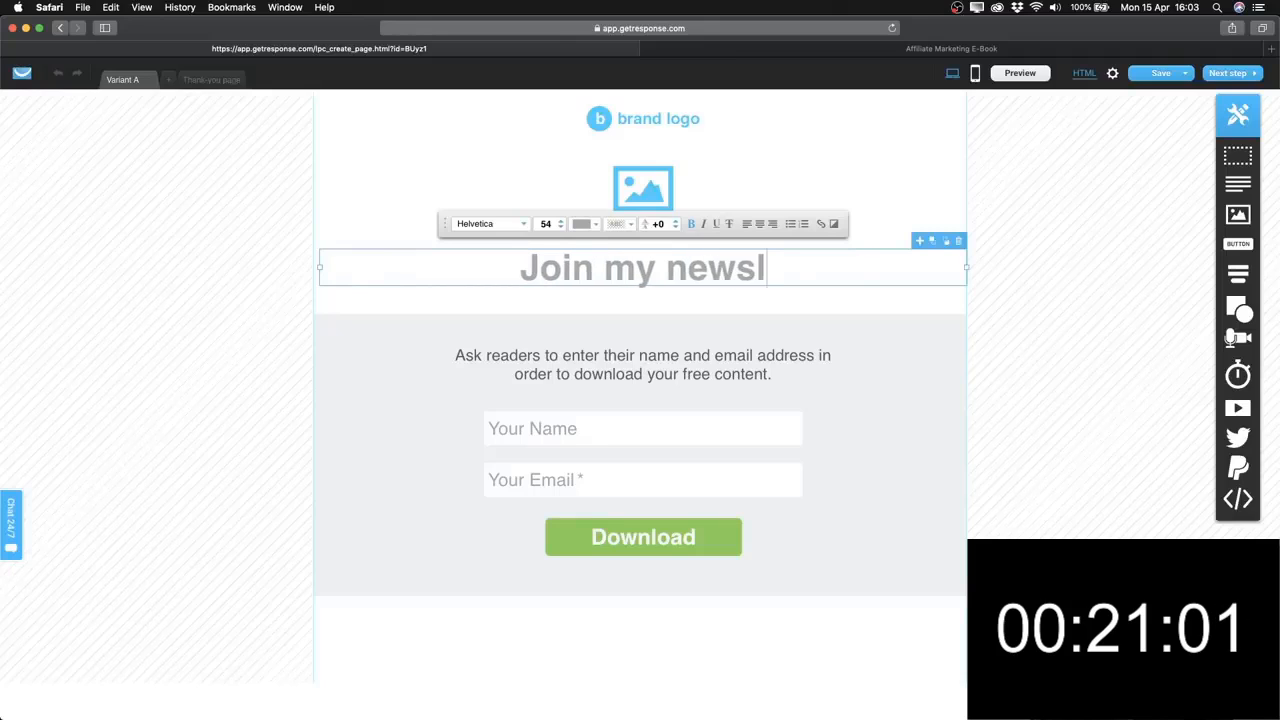
{"action": "type", "text": "etter."}
{"action": "key", "text": "BackSpace"}
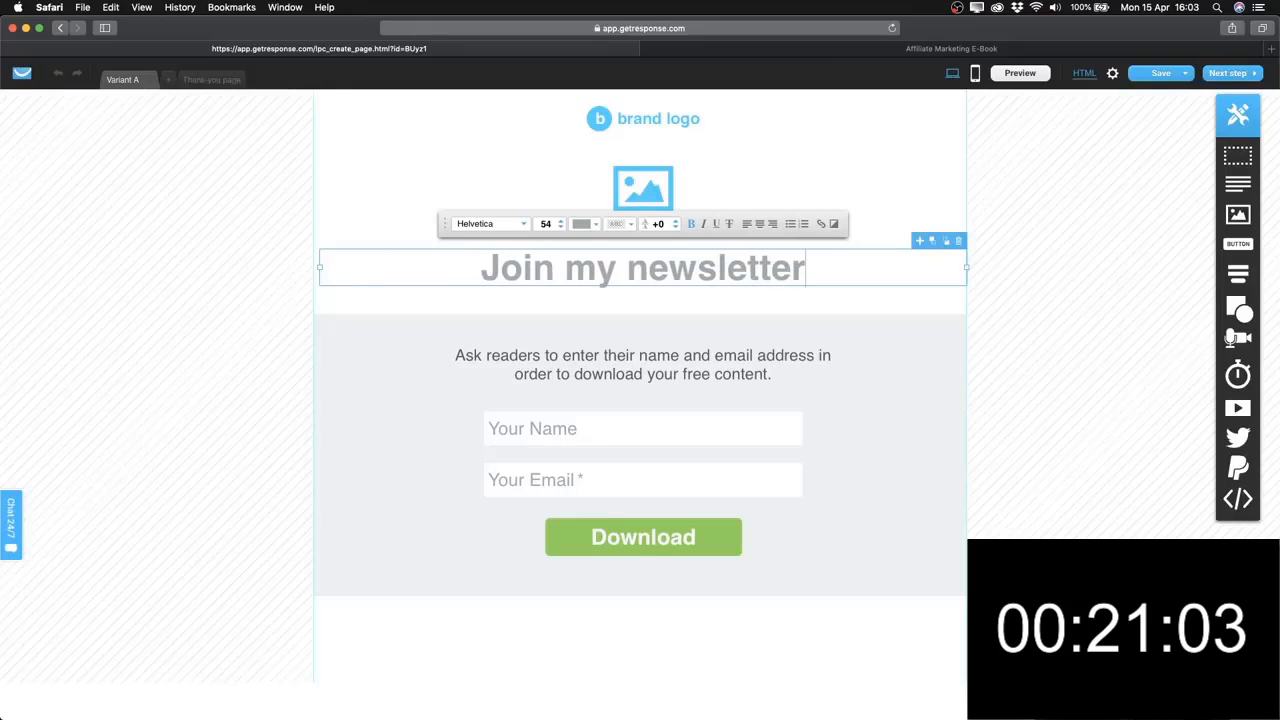
{"action": "left_click", "coordinate": [829, 308]}
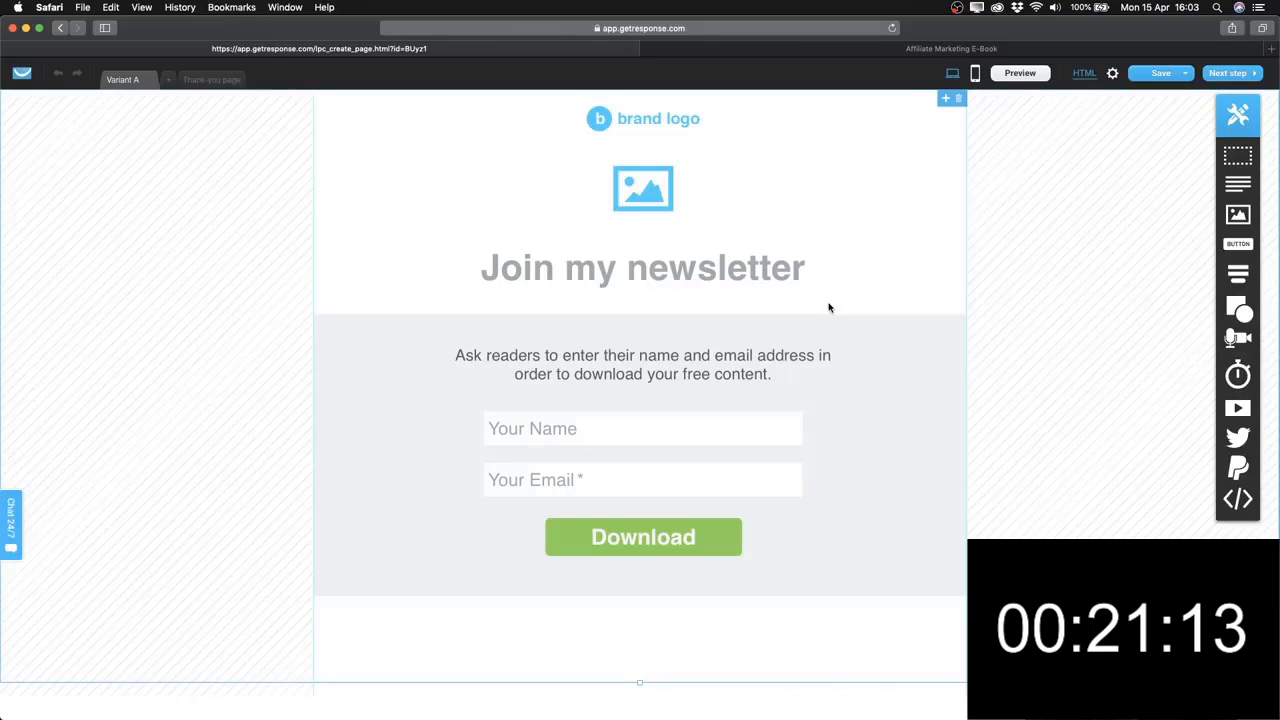
Delete the heading, form section, image placeholder and brand logo from the canvas.
{"action": "left_click", "coordinate": [671, 277]}
{"action": "key", "text": "Delete"}
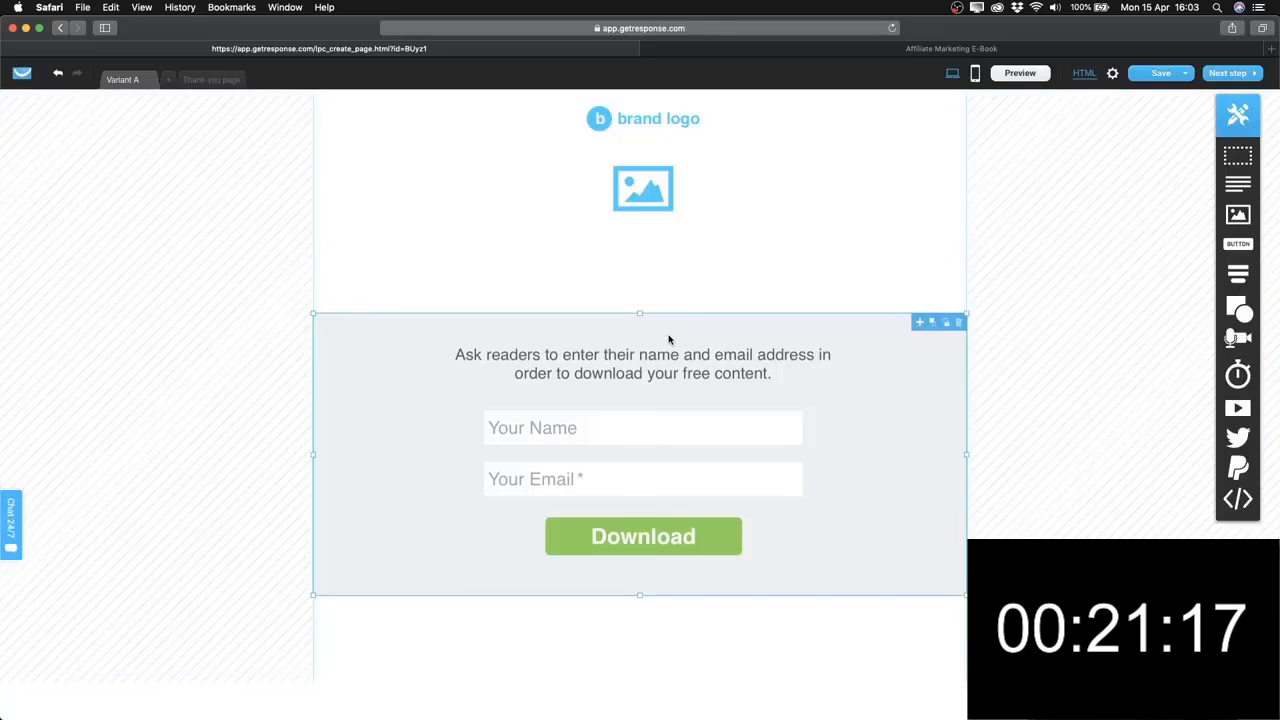
{"action": "key", "text": "Delete"}
{"action": "left_click", "coordinate": [643, 190]}
{"action": "key", "text": "Delete"}
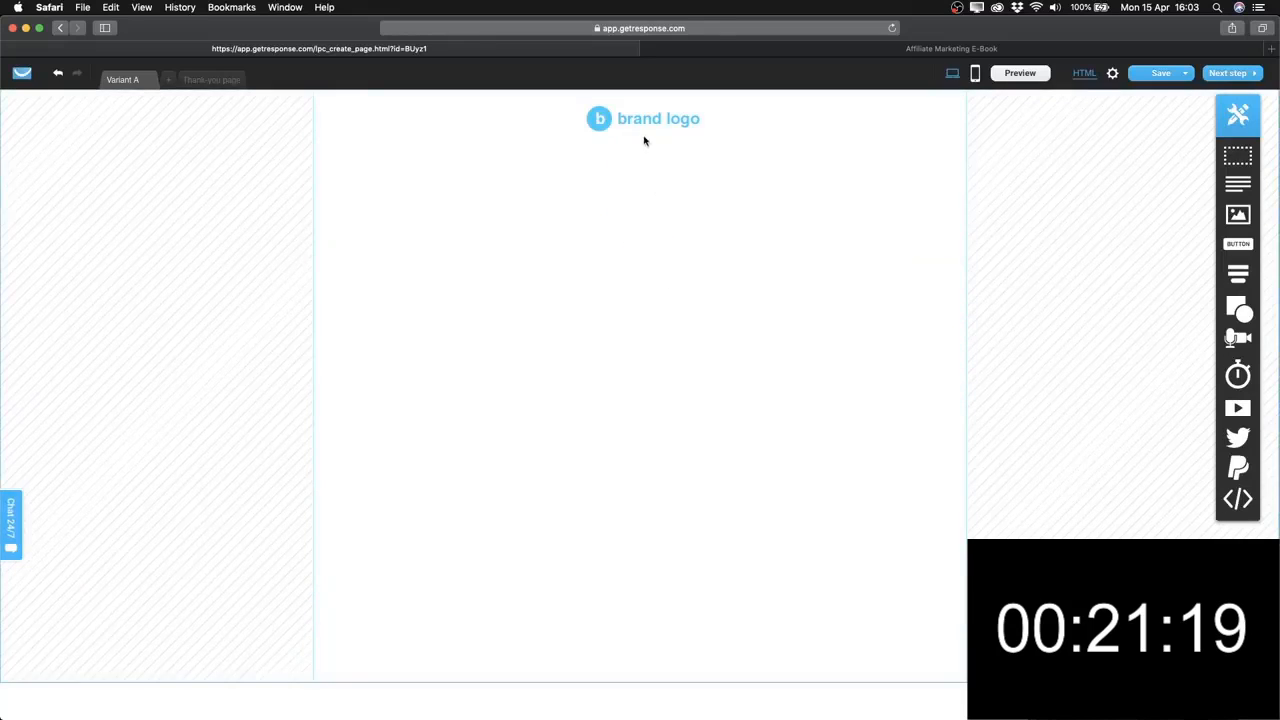
{"action": "left_click", "coordinate": [644, 137]}
{"action": "key", "text": "Delete"}
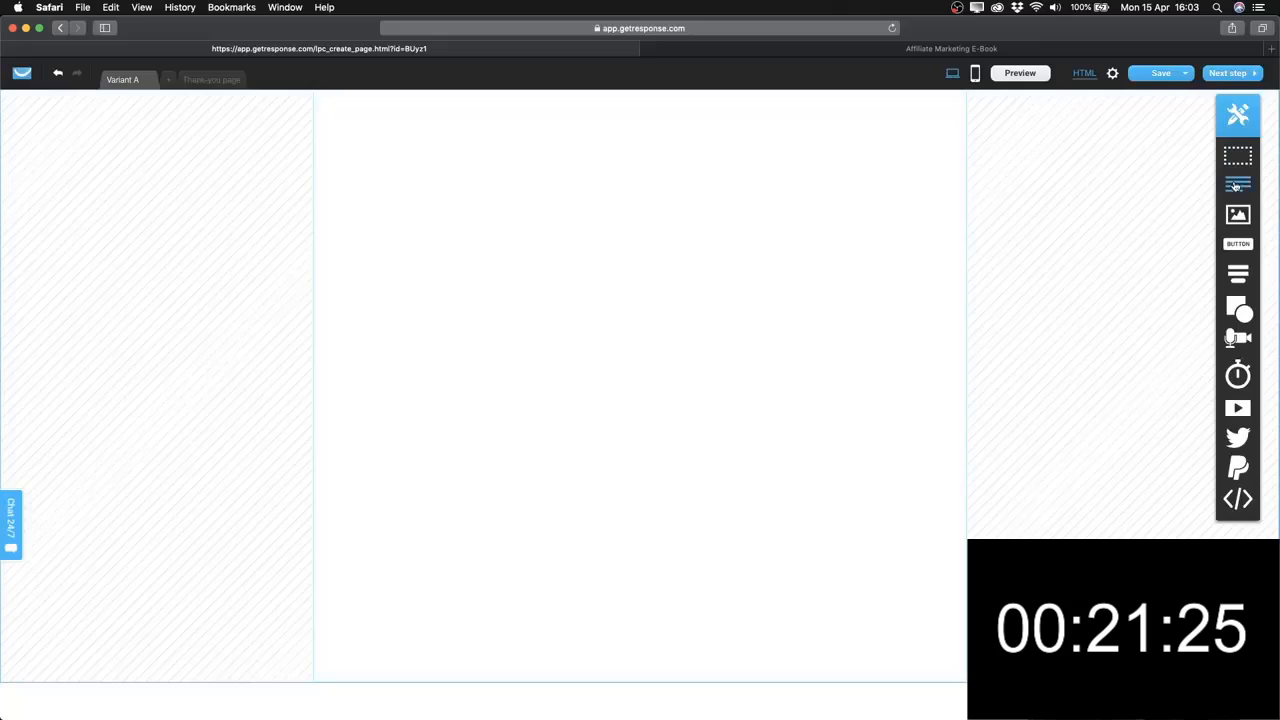
{"action": "mouse_move", "coordinate": [1243, 263]}
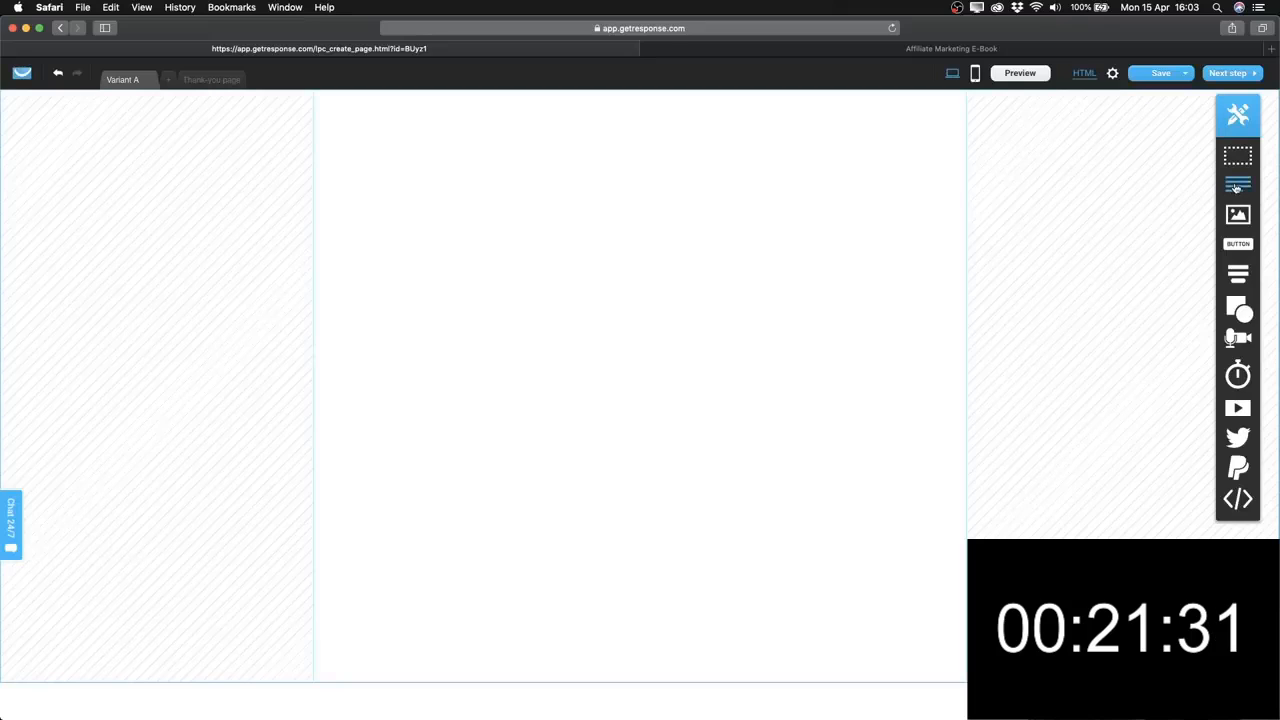
Add two Text blocks, a Static name-and-email form below them, and an Image left of the form.
{"action": "left_click_drag", "start_coordinate": [1237, 187], "coordinate": [680, 233]}
{"action": "left_click_drag", "start_coordinate": [1238, 184], "coordinate": [785, 281]}
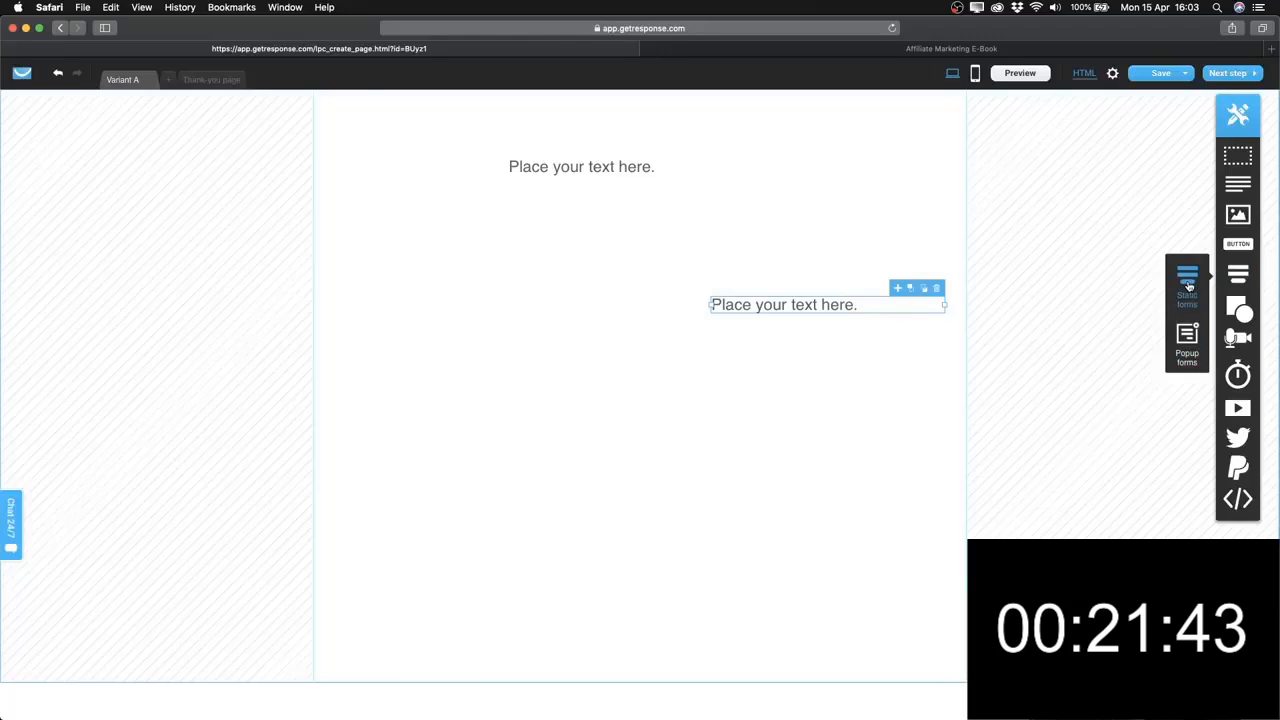
{"action": "left_click_drag", "start_coordinate": [1188, 297], "coordinate": [787, 439]}
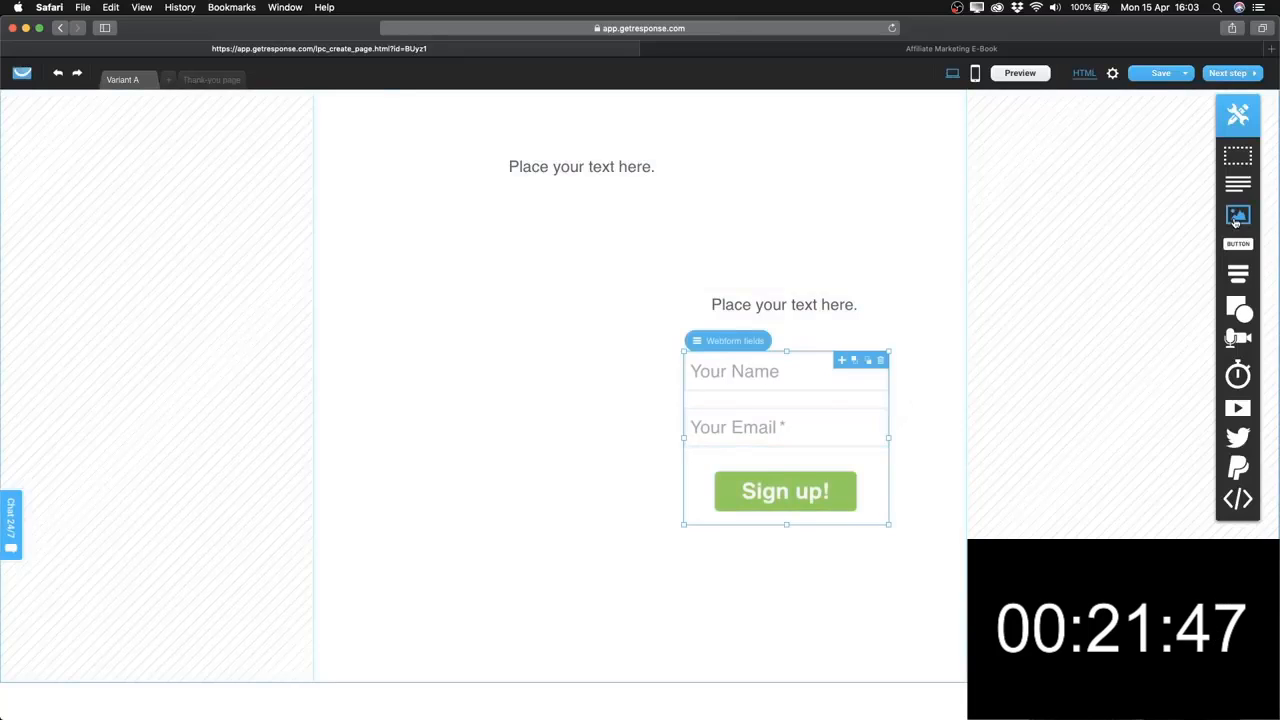
{"action": "left_click_drag", "start_coordinate": [1237, 218], "coordinate": [468, 357]}
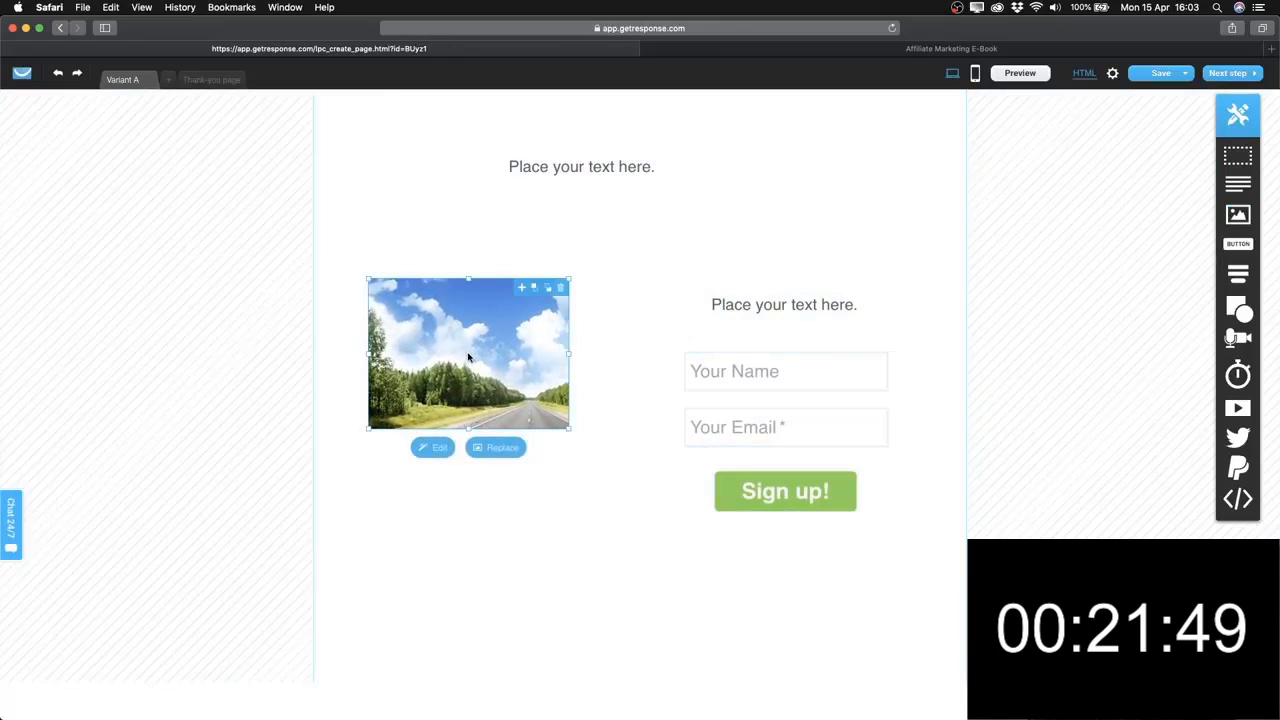
{"action": "left_click_drag", "start_coordinate": [468, 357], "coordinate": [476, 357]}
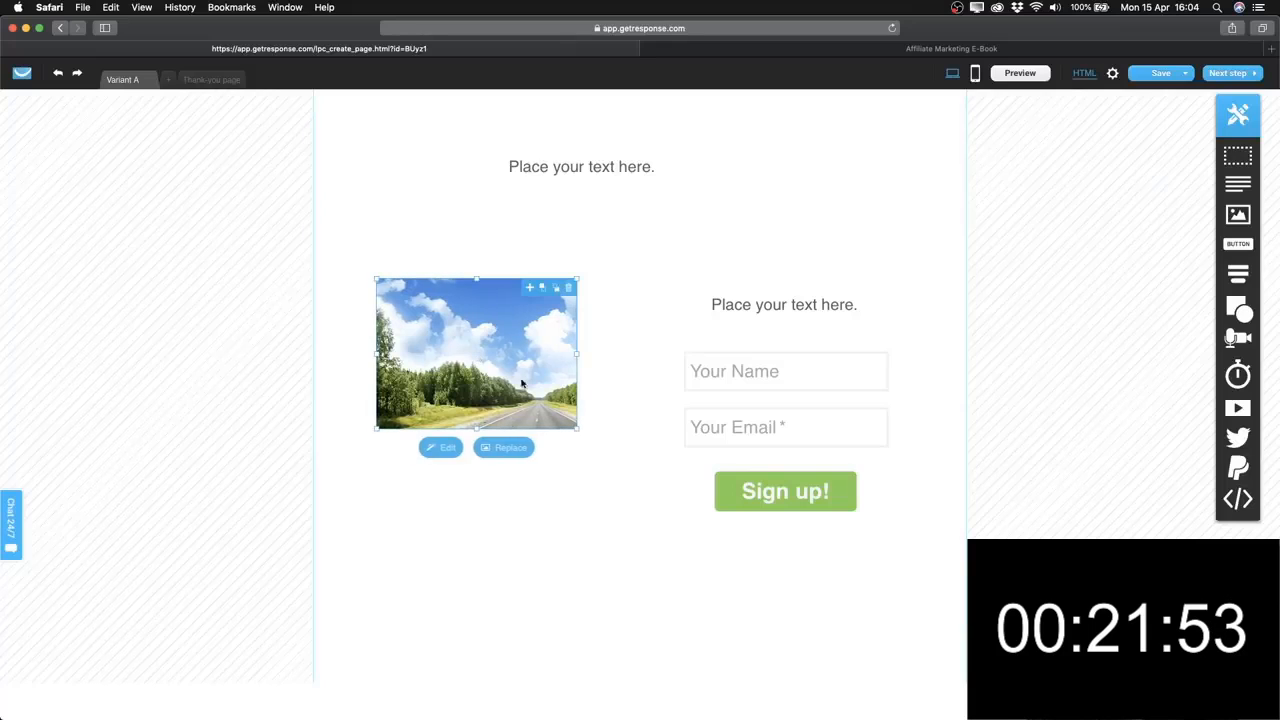
Replace the road photo with the mockup_small ebook image from My Images.
{"action": "left_click", "coordinate": [498, 450]}
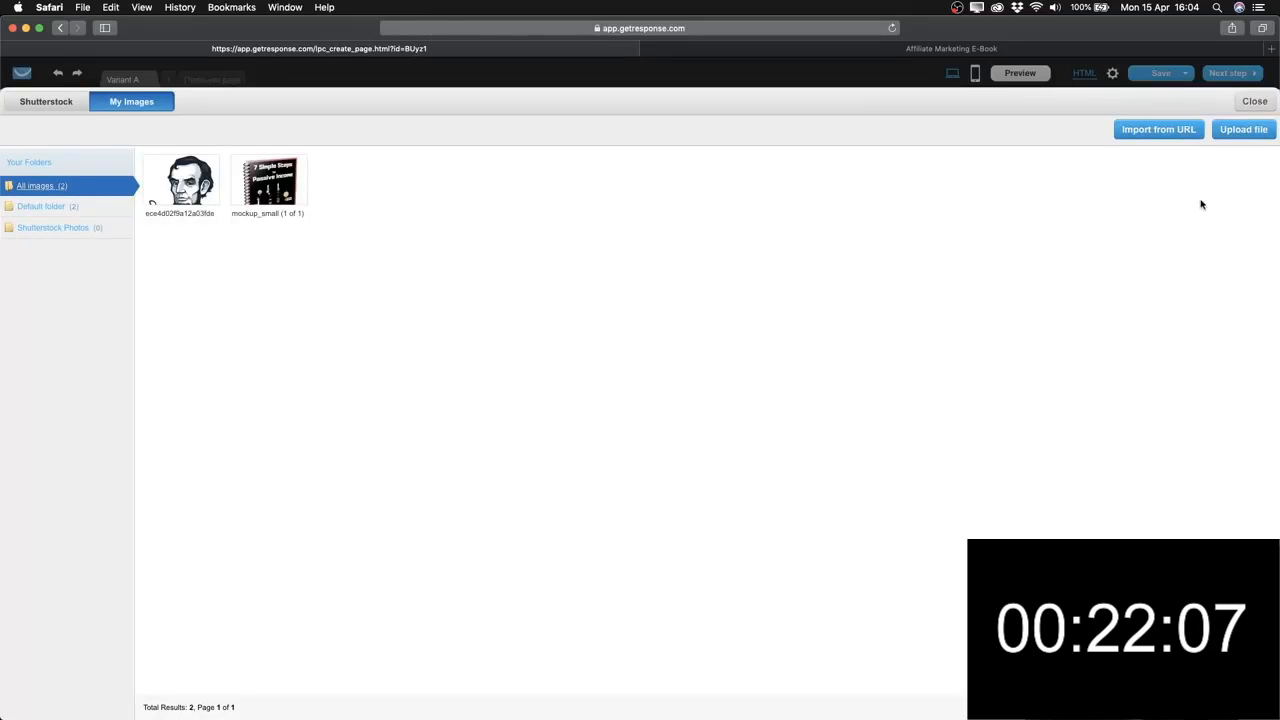
{"action": "mouse_move", "coordinate": [303, 225]}
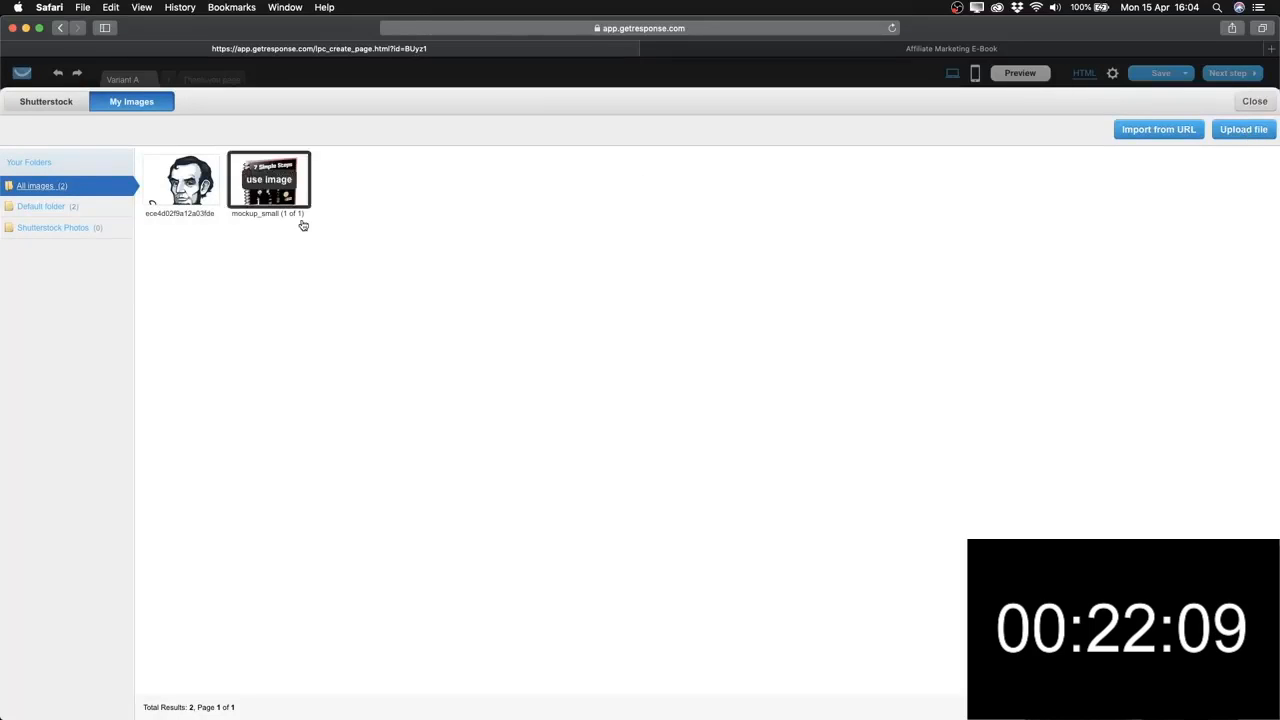
{"action": "left_click", "coordinate": [268, 180]}
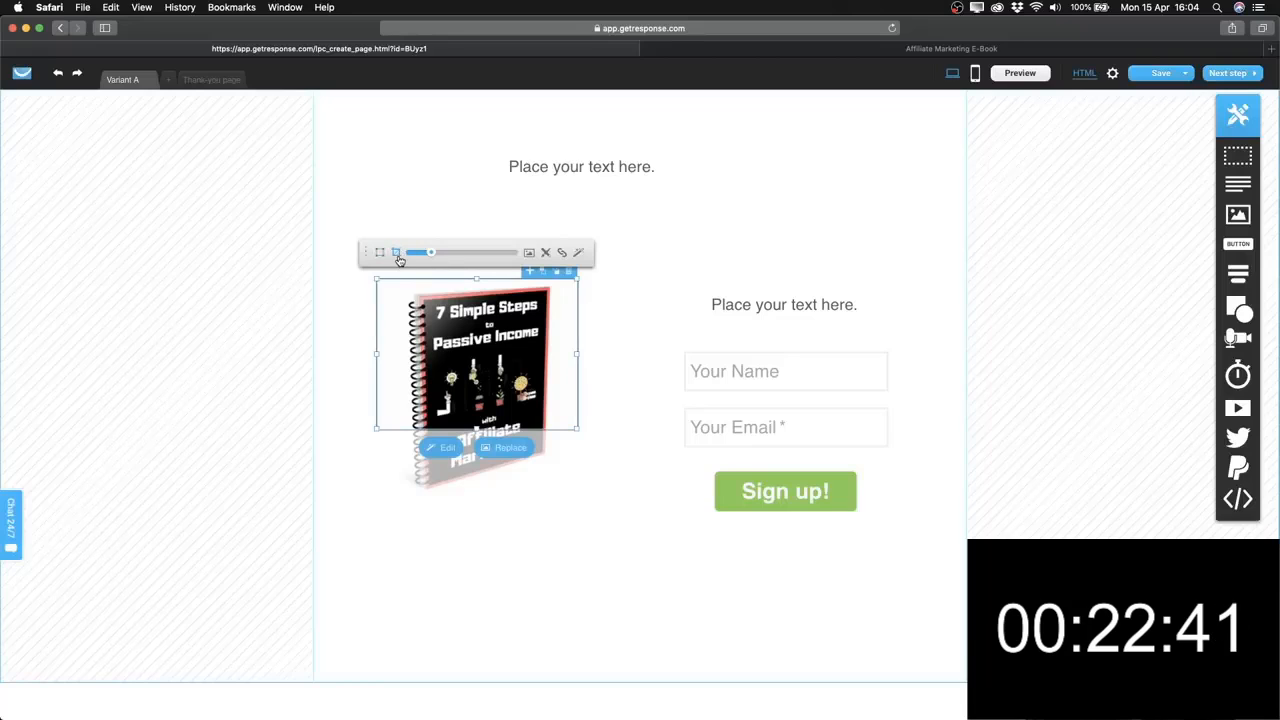
Uncrop and enlarge the ebook cover, shift it left, then select the top text block for editing.
{"action": "left_click_drag", "start_coordinate": [476, 429], "coordinate": [476, 494]}
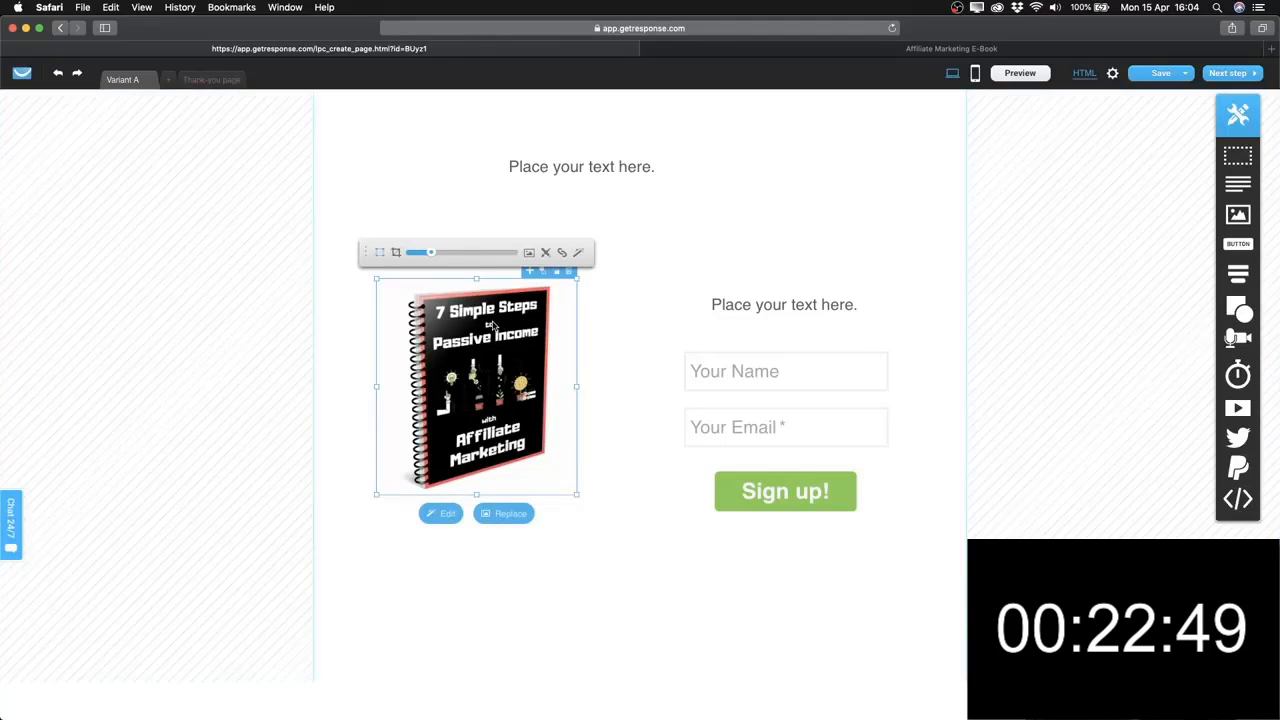
{"action": "left_click_drag", "start_coordinate": [578, 493], "coordinate": [650, 577]}
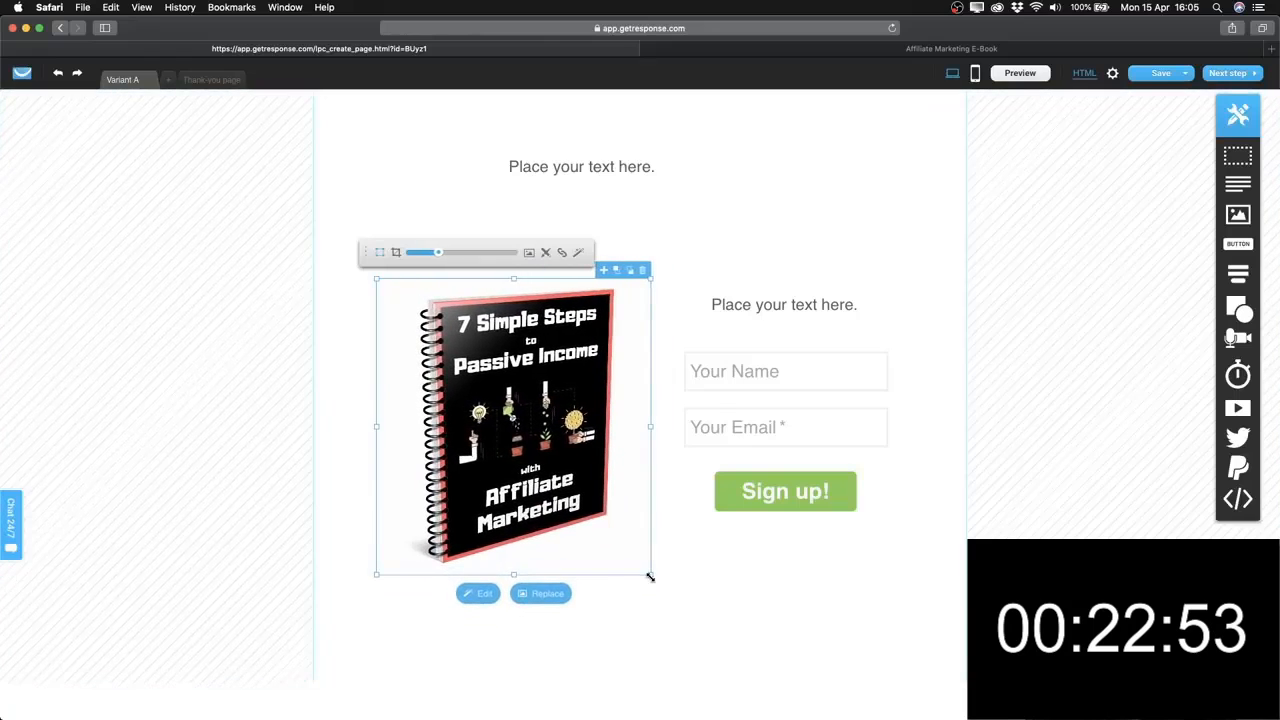
{"action": "left_click", "coordinate": [695, 594]}
{"action": "left_click_drag", "start_coordinate": [563, 426], "coordinate": [506, 413]}
{"action": "left_click", "coordinate": [580, 169]}
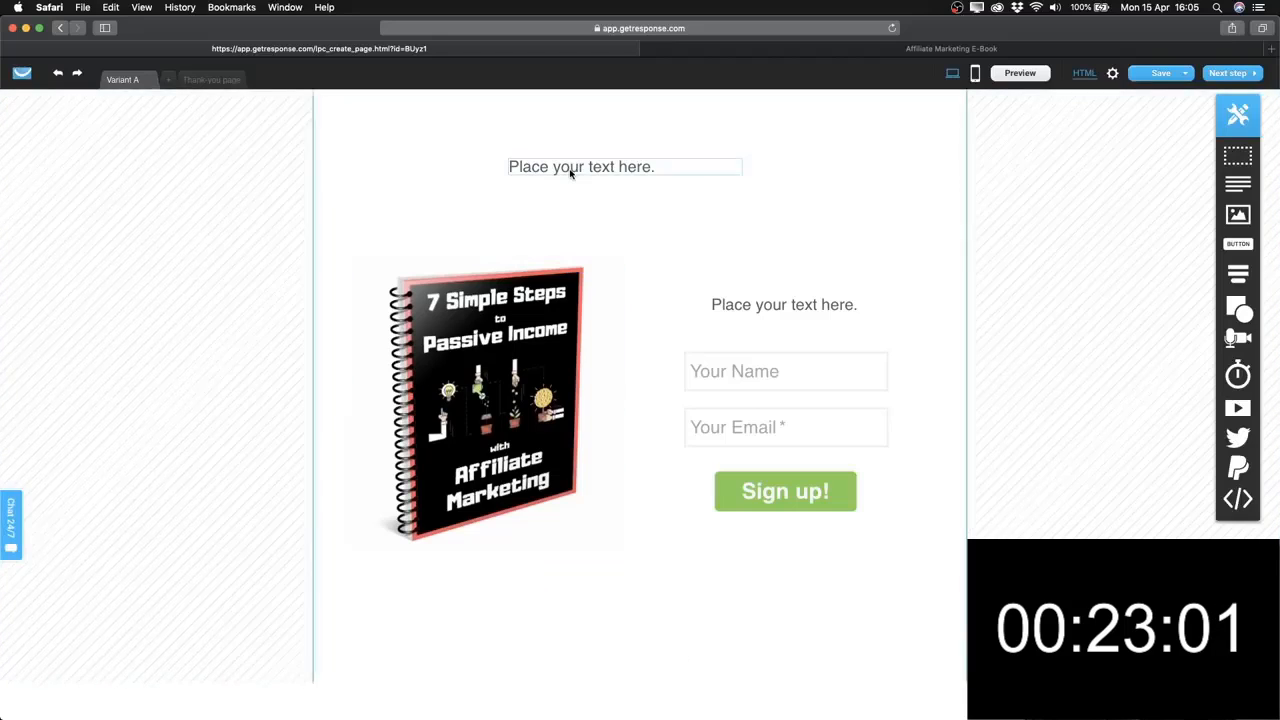
{"action": "left_click", "coordinate": [571, 172]}
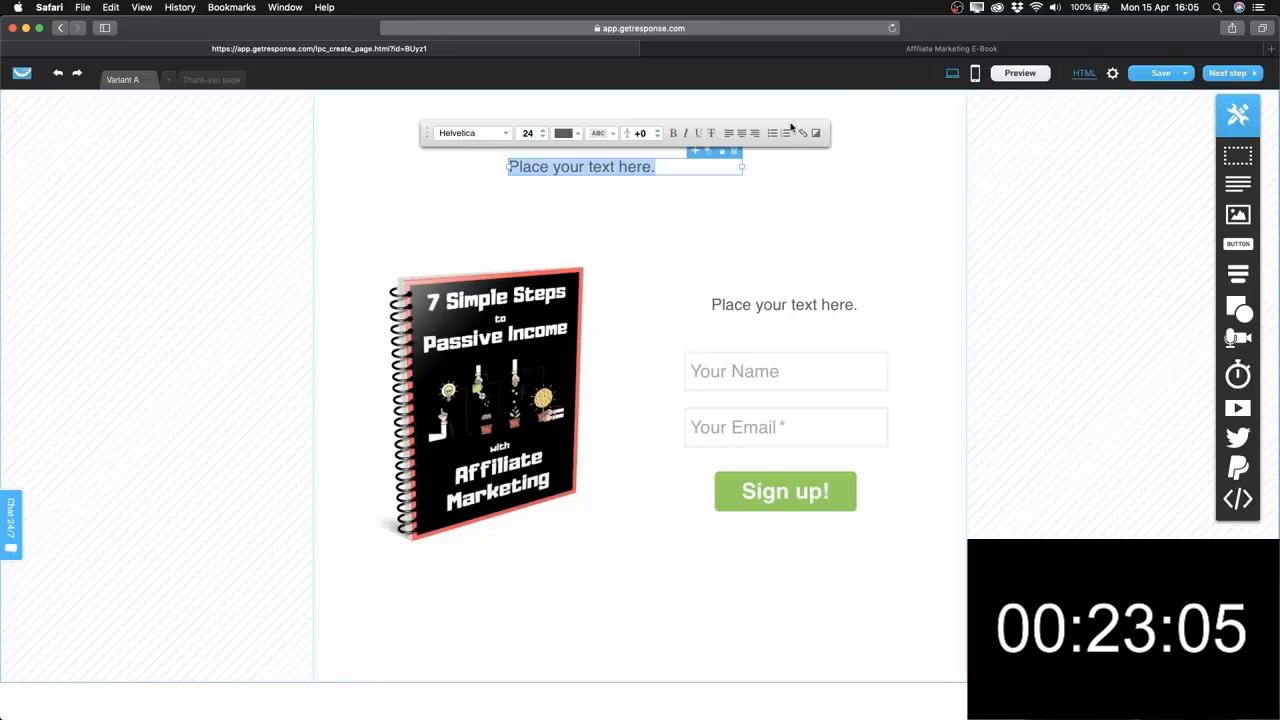
Copy the intro line and three bullets from the live ebook page into the top text block.
{"action": "left_click", "coordinate": [848, 55]}
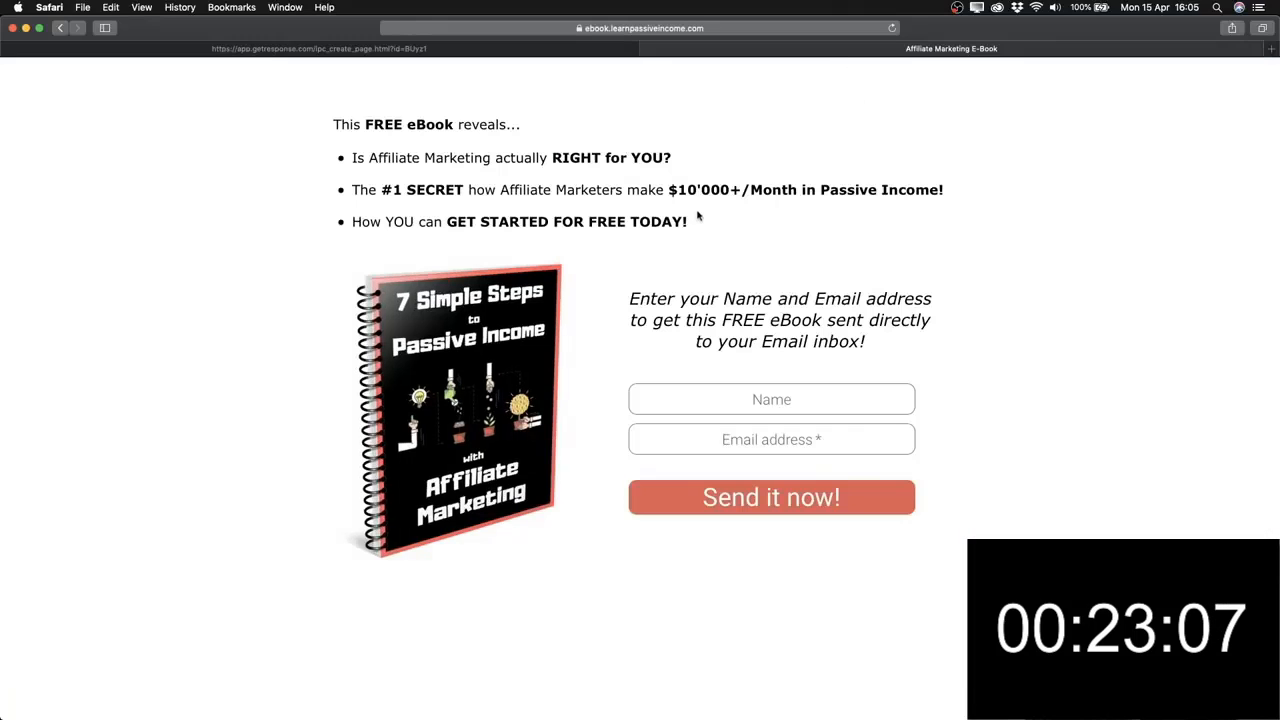
{"action": "left_click_drag", "start_coordinate": [690, 224], "coordinate": [337, 124]}
{"action": "key", "text": "super+c"}
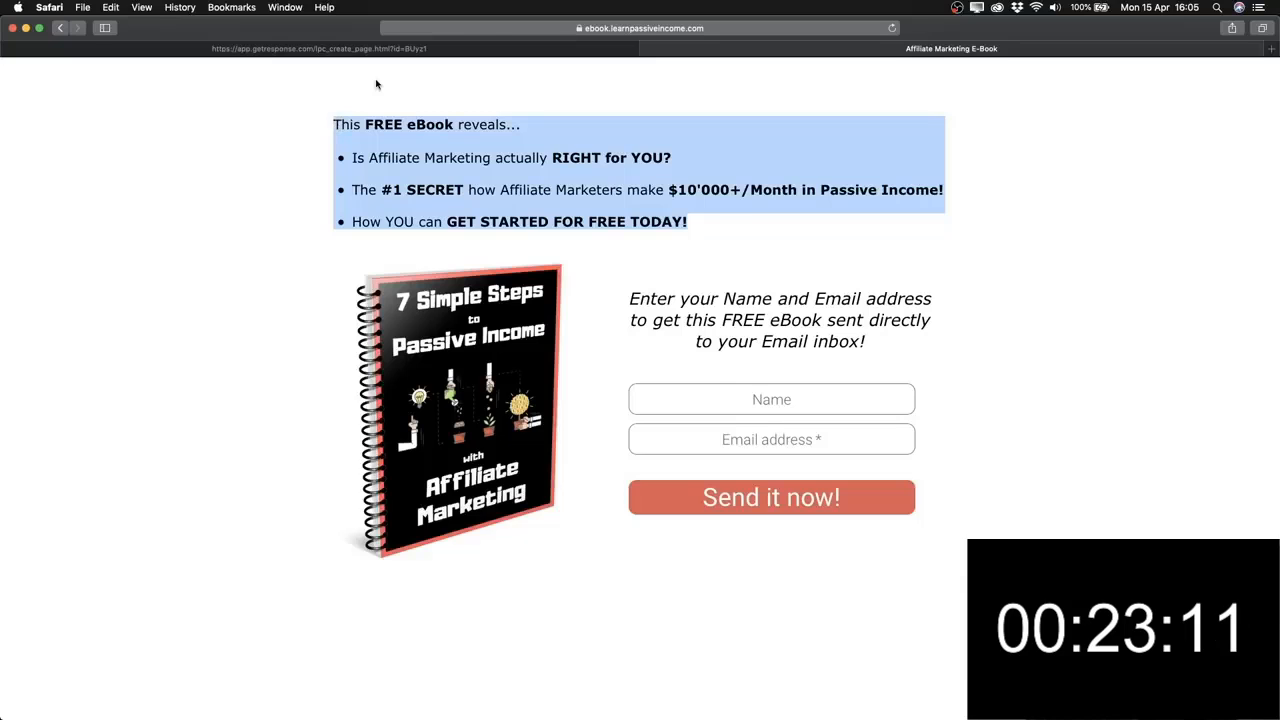
{"action": "left_click", "coordinate": [366, 50]}
{"action": "key", "text": "super+v"}
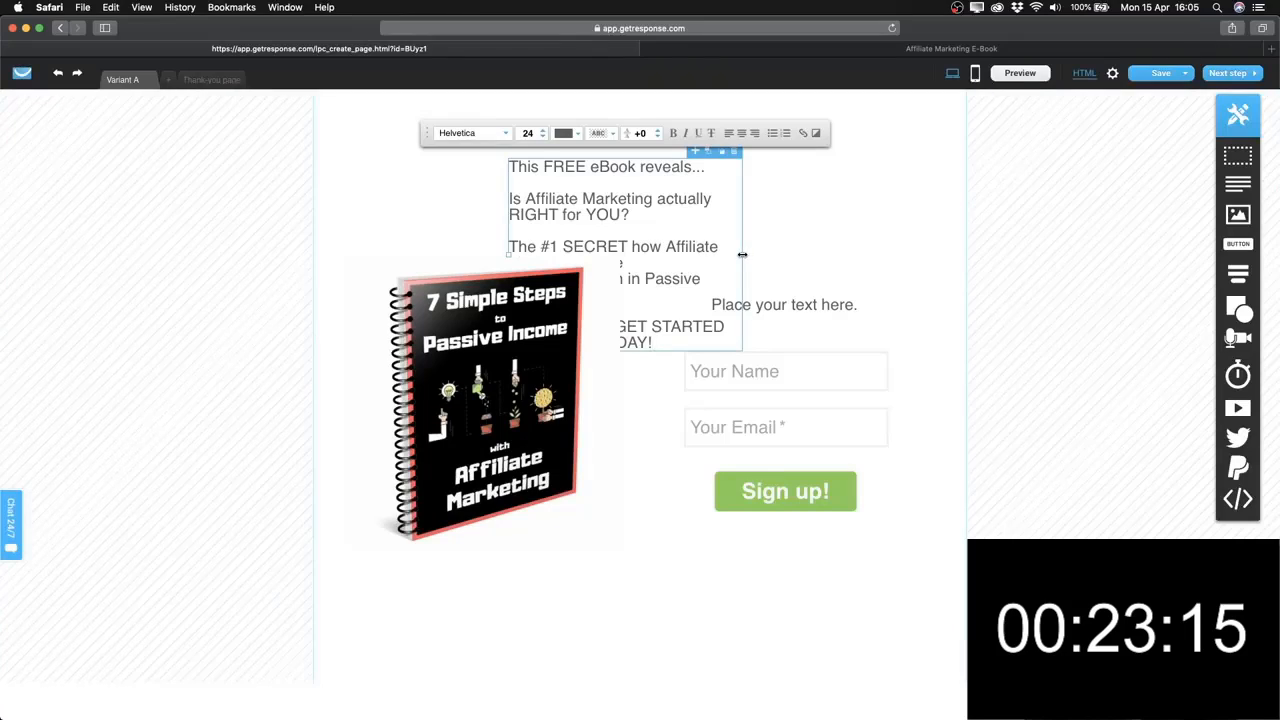
Widen the text block across the page, move the cover image down and the text up.
{"action": "left_click_drag", "start_coordinate": [742, 255], "coordinate": [963, 228]}
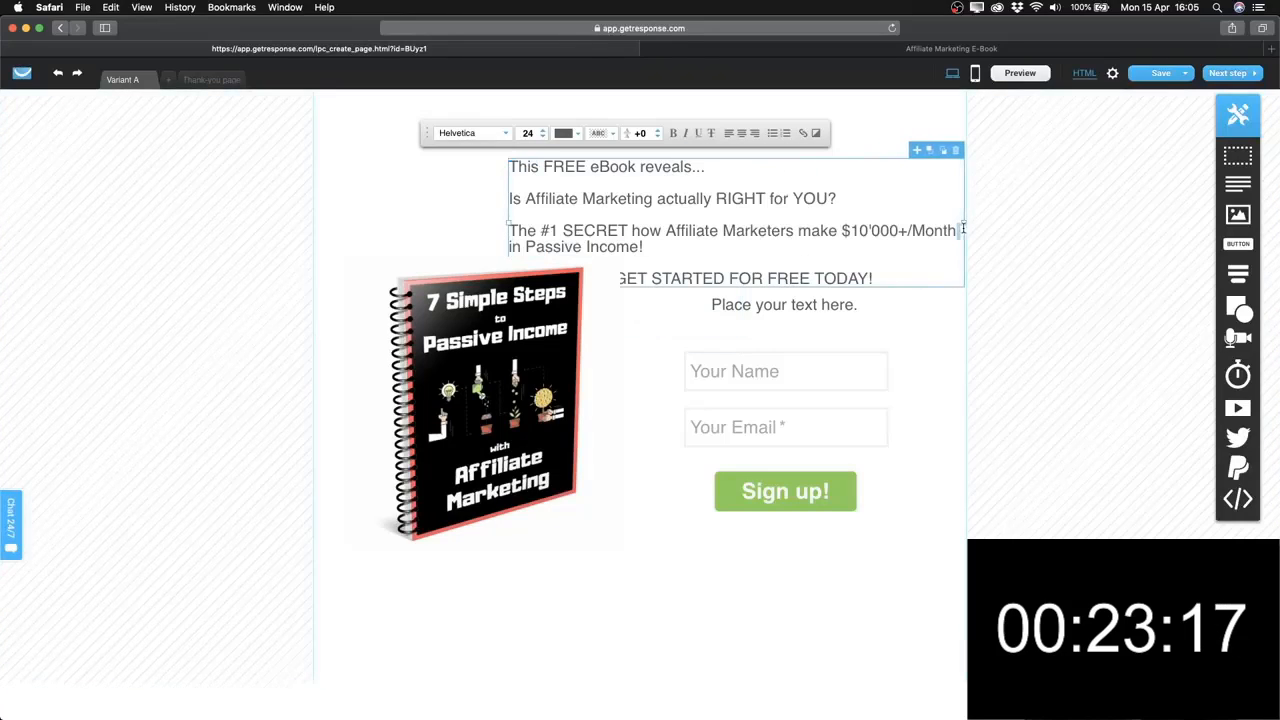
{"action": "left_click_drag", "start_coordinate": [508, 224], "coordinate": [315, 229]}
{"action": "left_click", "coordinate": [660, 374]}
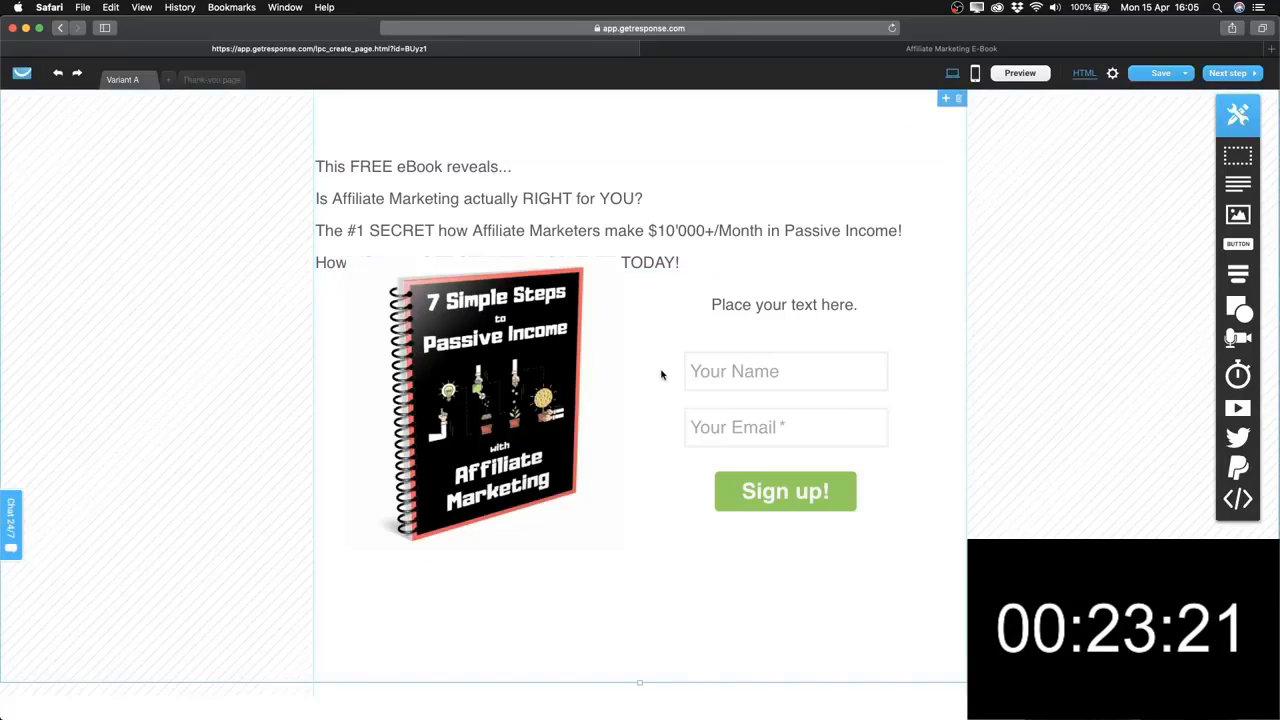
{"action": "left_click_drag", "start_coordinate": [496, 356], "coordinate": [496, 400]}
{"action": "left_click_drag", "start_coordinate": [532, 258], "coordinate": [531, 211]}
Set the colour of all four intro lines to black (#000000).
{"action": "triple_click", "coordinate": [343, 168]}
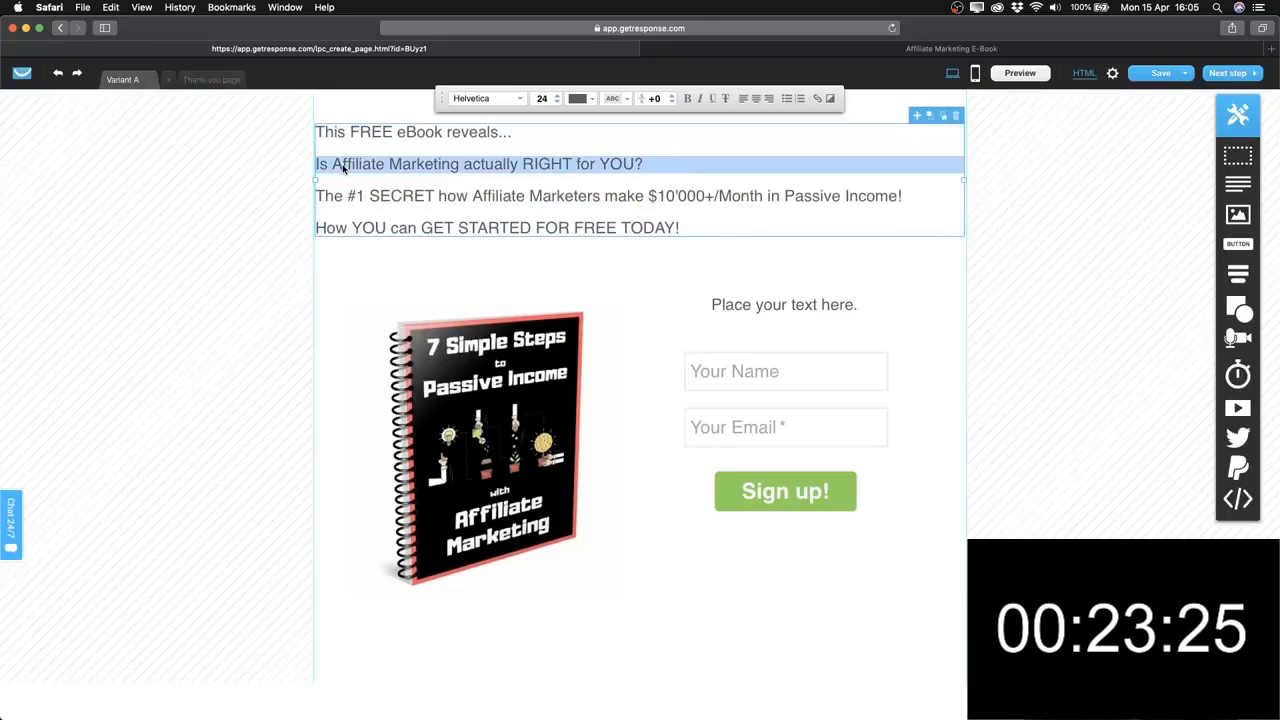
{"action": "left_click_drag", "start_coordinate": [376, 164], "coordinate": [381, 164]}
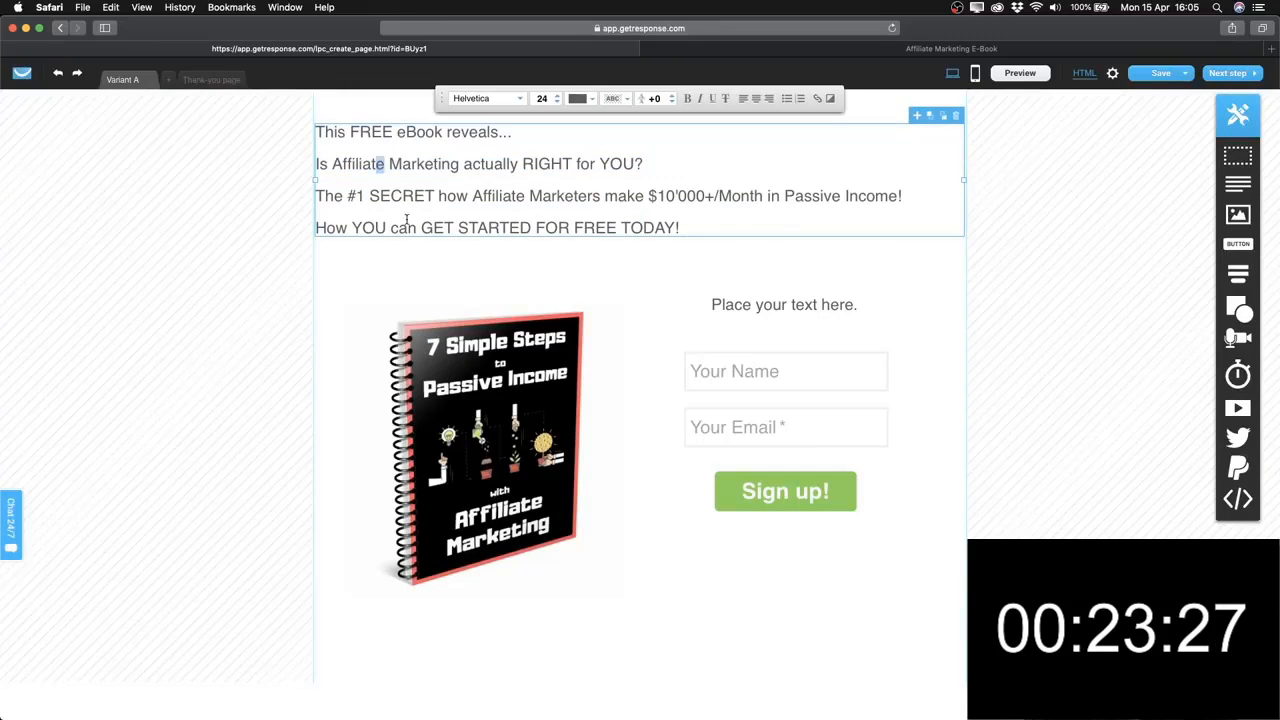
{"action": "key", "text": "super+a"}
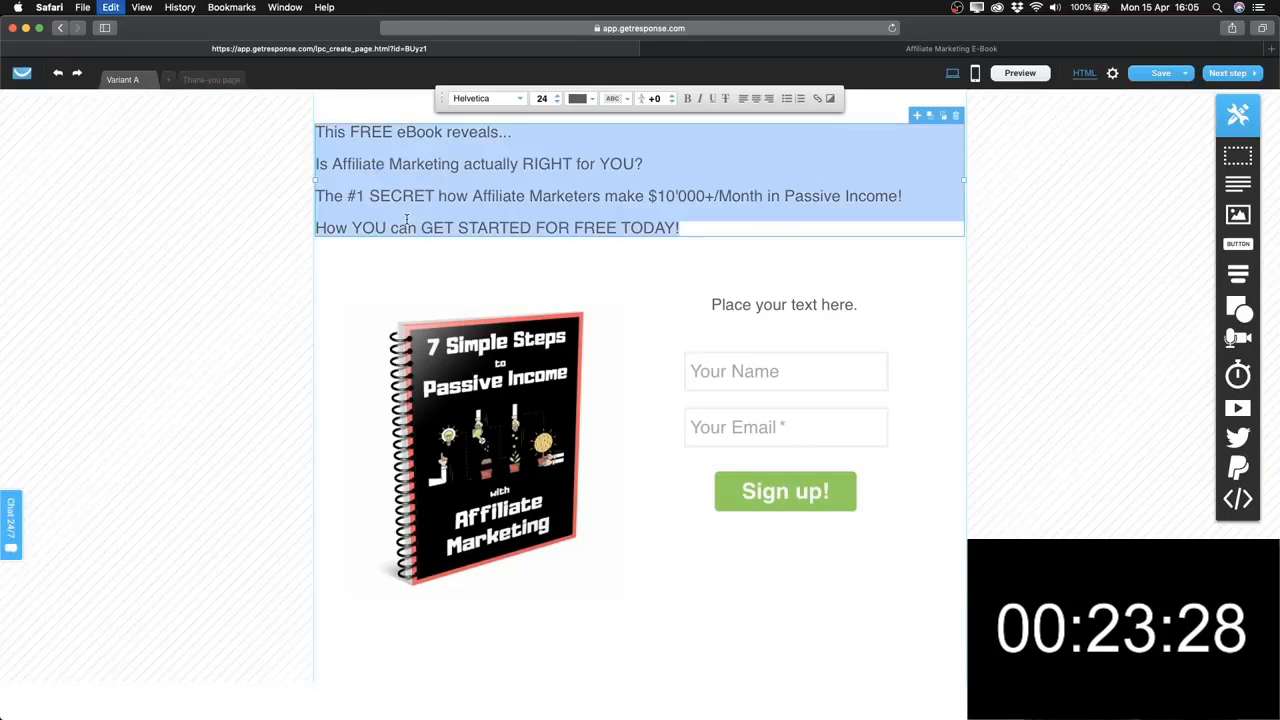
{"action": "left_click", "coordinate": [595, 104]}
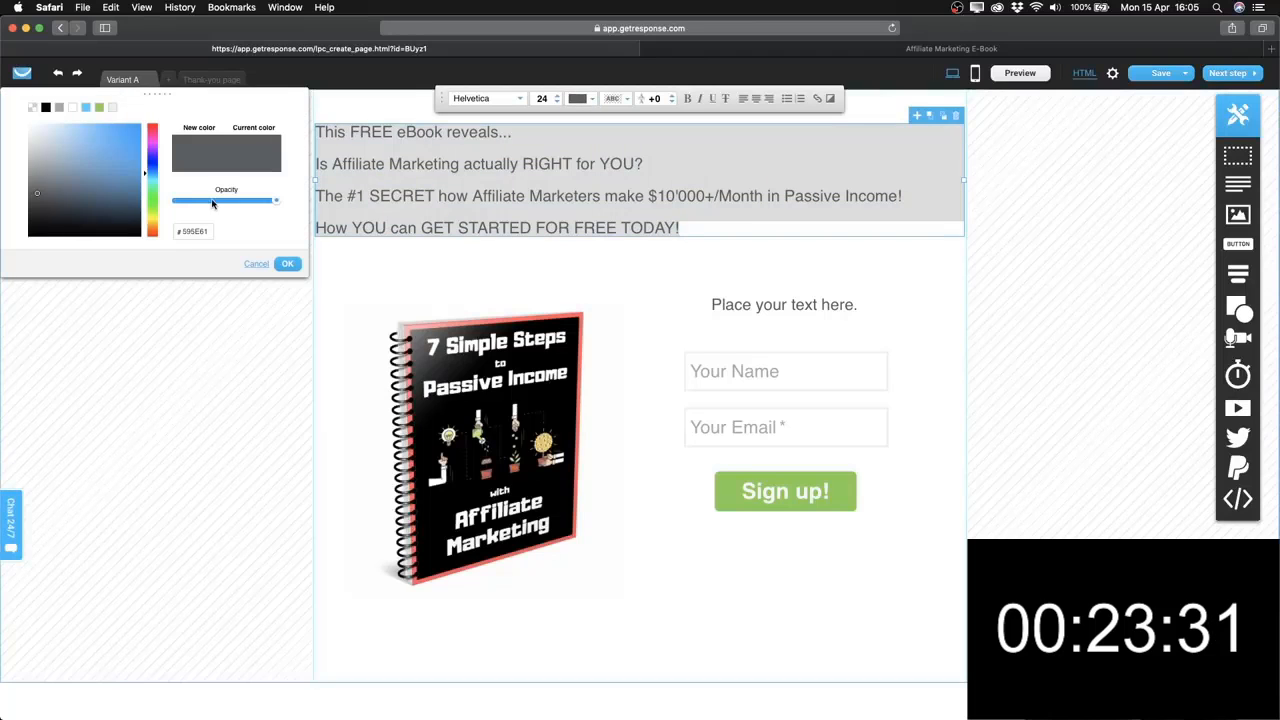
{"action": "mouse_move", "coordinate": [104, 195]}
{"action": "left_mouse_down"}
{"action": "mouse_move", "coordinate": [114, 217]}
{"action": "mouse_move", "coordinate": [100, 172]}
{"action": "mouse_move", "coordinate": [161, 236]}
{"action": "mouse_move", "coordinate": [112, 231]}
{"action": "mouse_move", "coordinate": [143, 246]}
{"action": "left_mouse_up"}
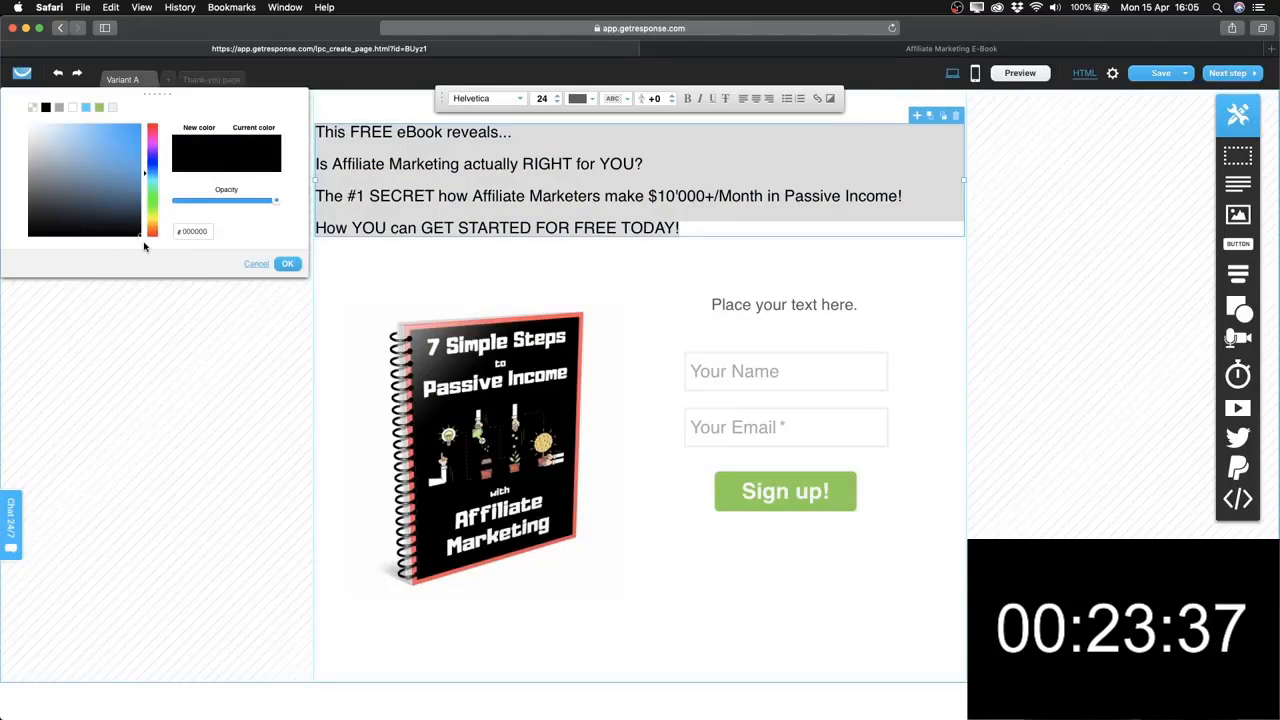
{"action": "left_click", "coordinate": [288, 266]}
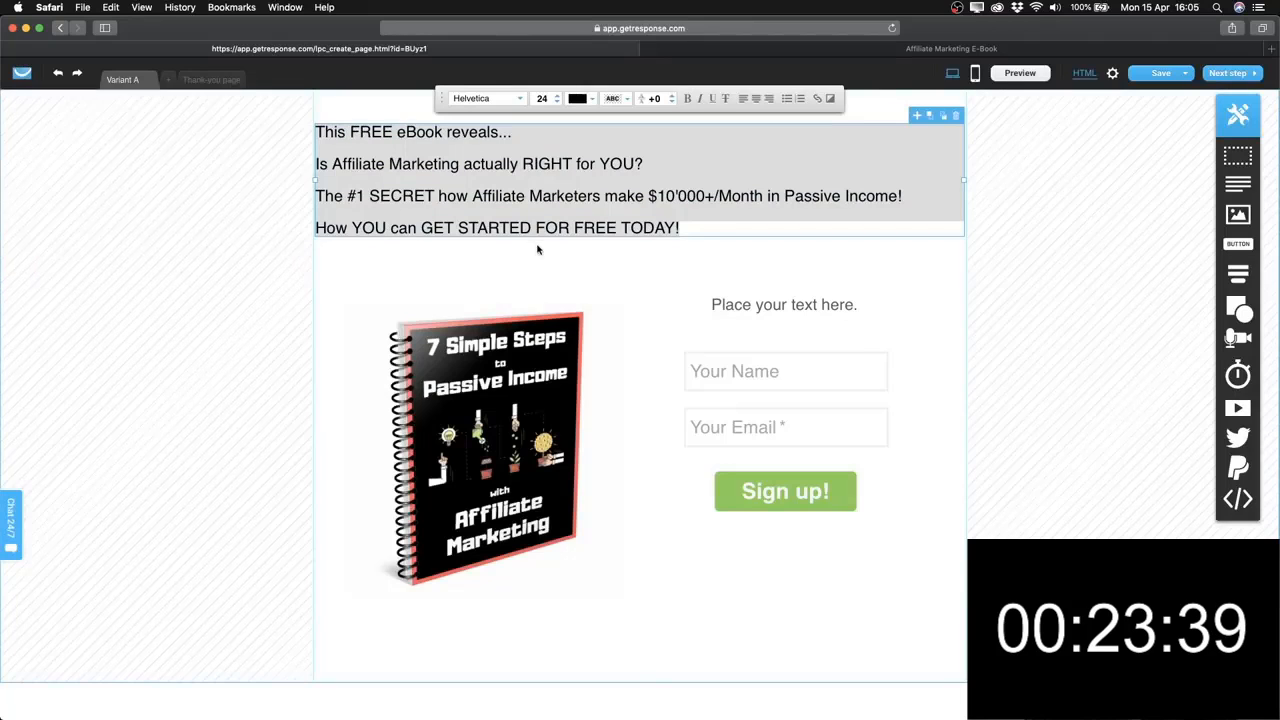
{"action": "left_click", "coordinate": [537, 249]}
Bold the phrase 'RIGHT for YOU?' in the intro text.
{"action": "left_click", "coordinate": [494, 174]}
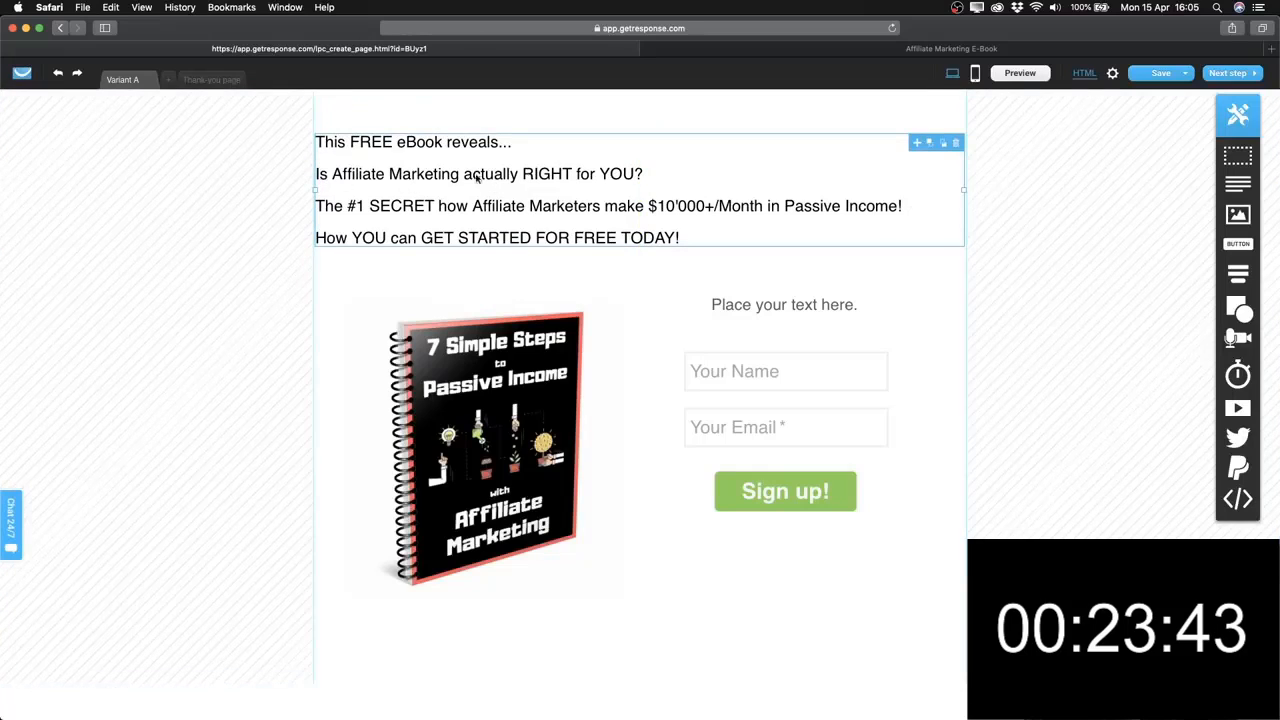
{"action": "double_click", "coordinate": [480, 147]}
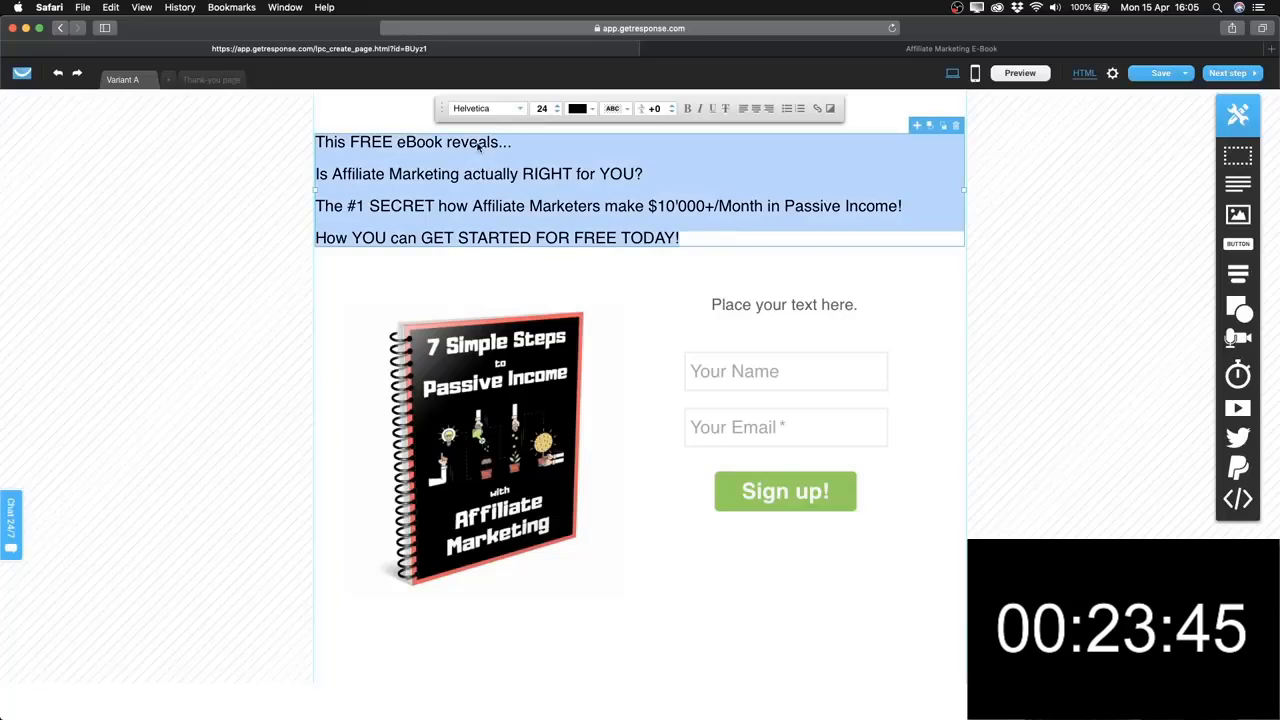
{"action": "left_click", "coordinate": [542, 177]}
{"action": "left_click_drag", "start_coordinate": [524, 175], "coordinate": [646, 174]}
{"action": "left_click", "coordinate": [689, 110]}
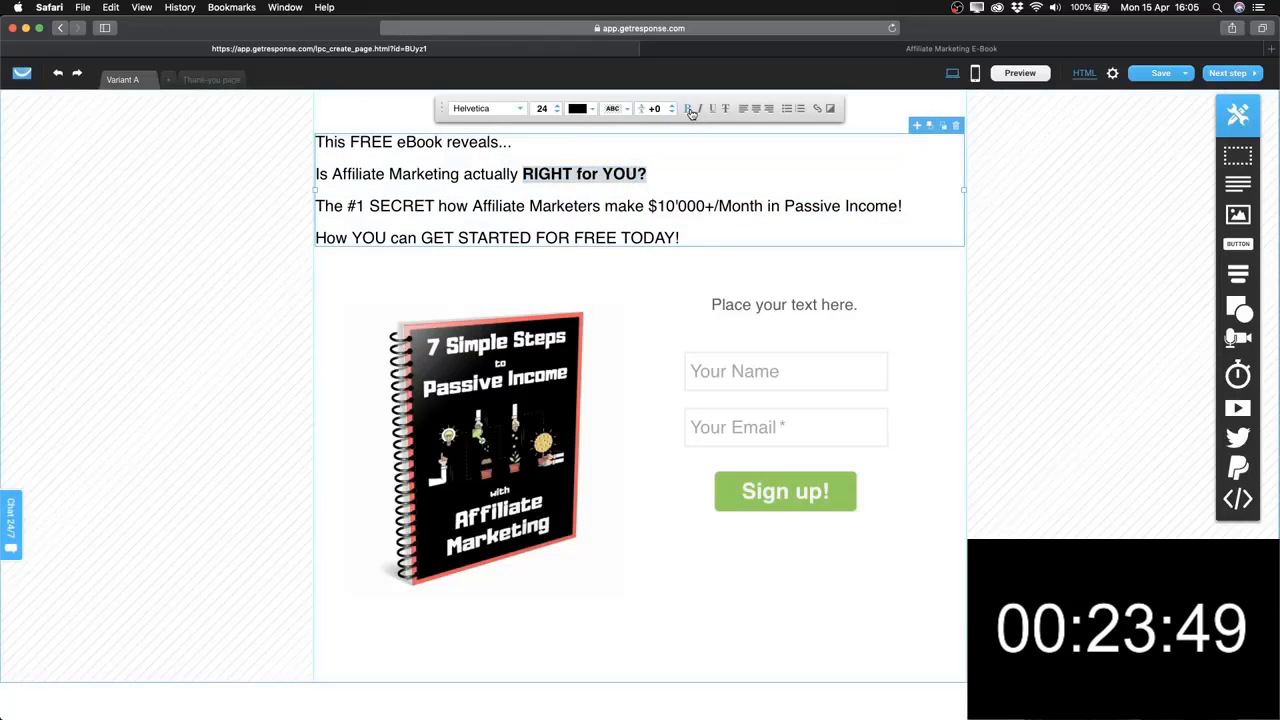
{"action": "left_click", "coordinate": [663, 172]}
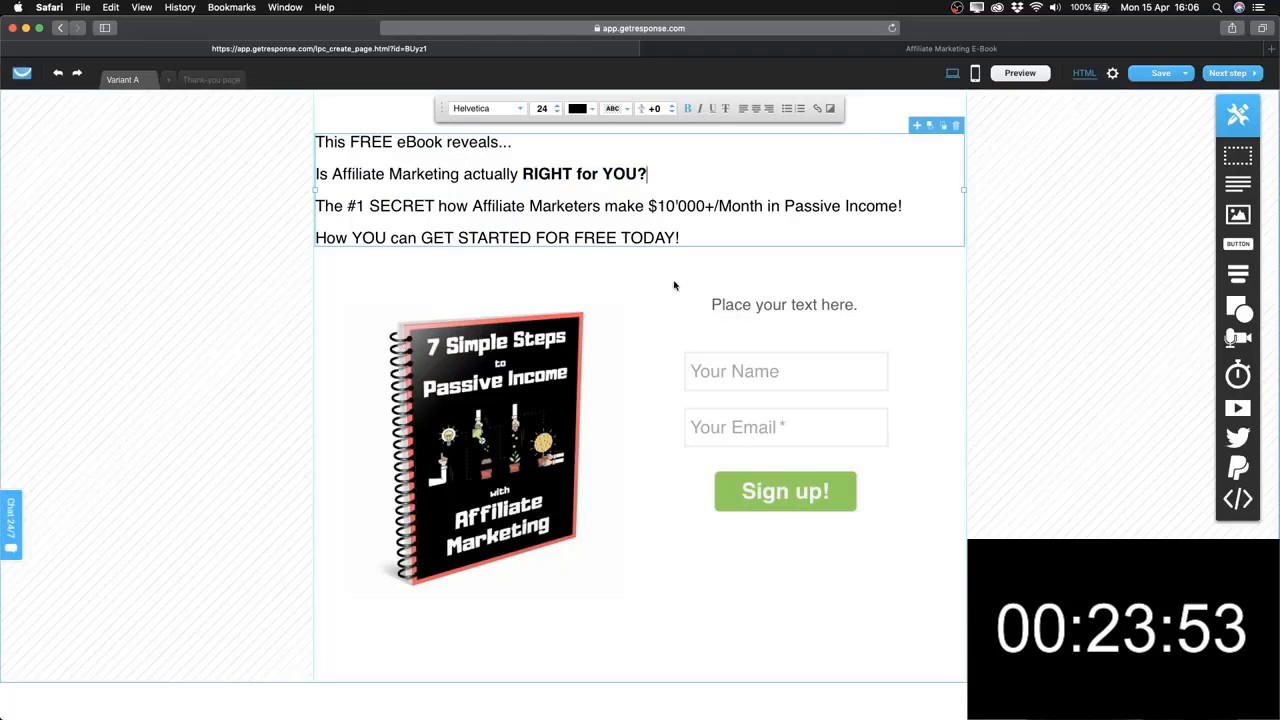
{"action": "left_click", "coordinate": [751, 308]}
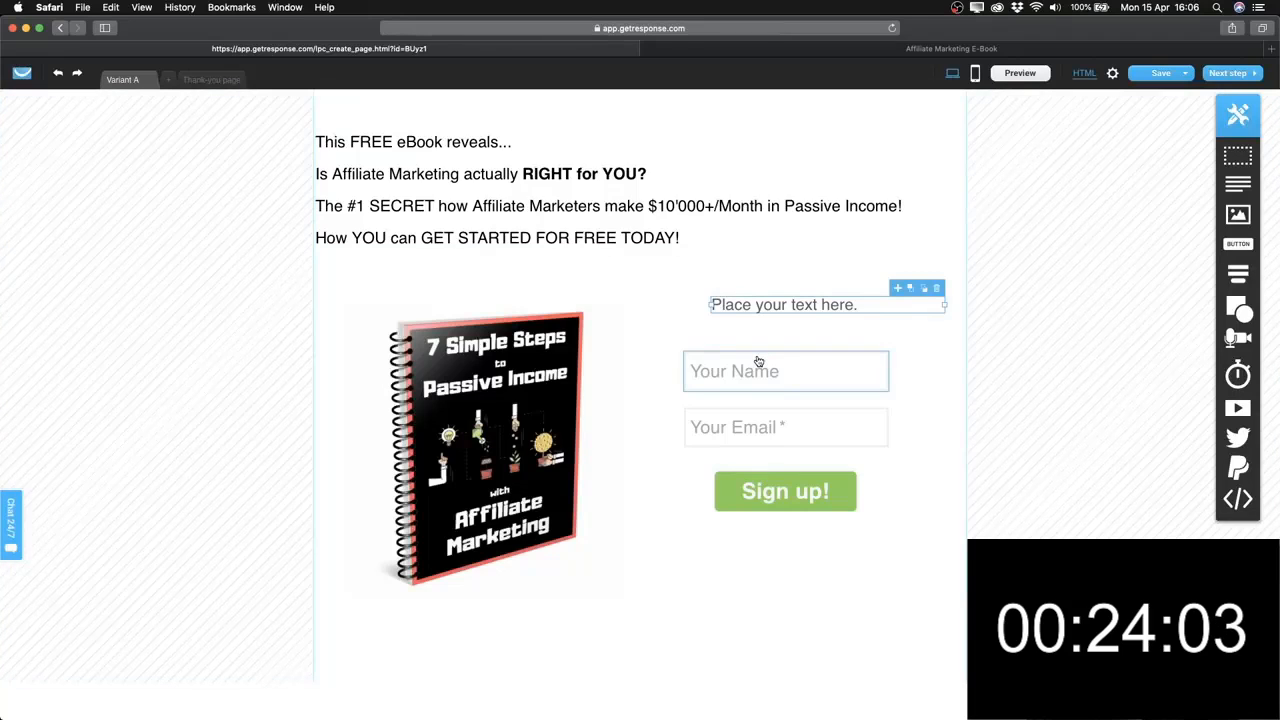
Paste the old page's form intro text over 'Place your text here.'.
{"action": "left_click", "coordinate": [790, 55]}
{"action": "left_click", "coordinate": [668, 290]}
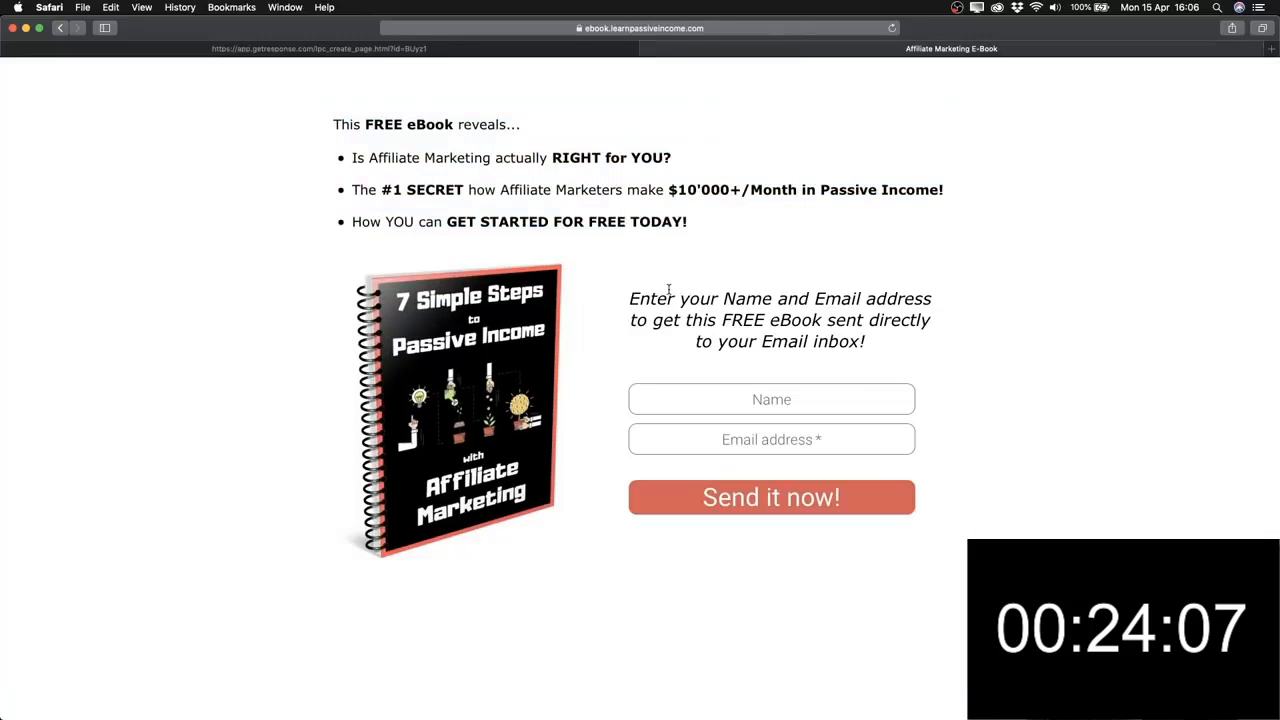
{"action": "left_click_drag", "start_coordinate": [631, 293], "coordinate": [922, 337]}
{"action": "key", "text": "super+c"}
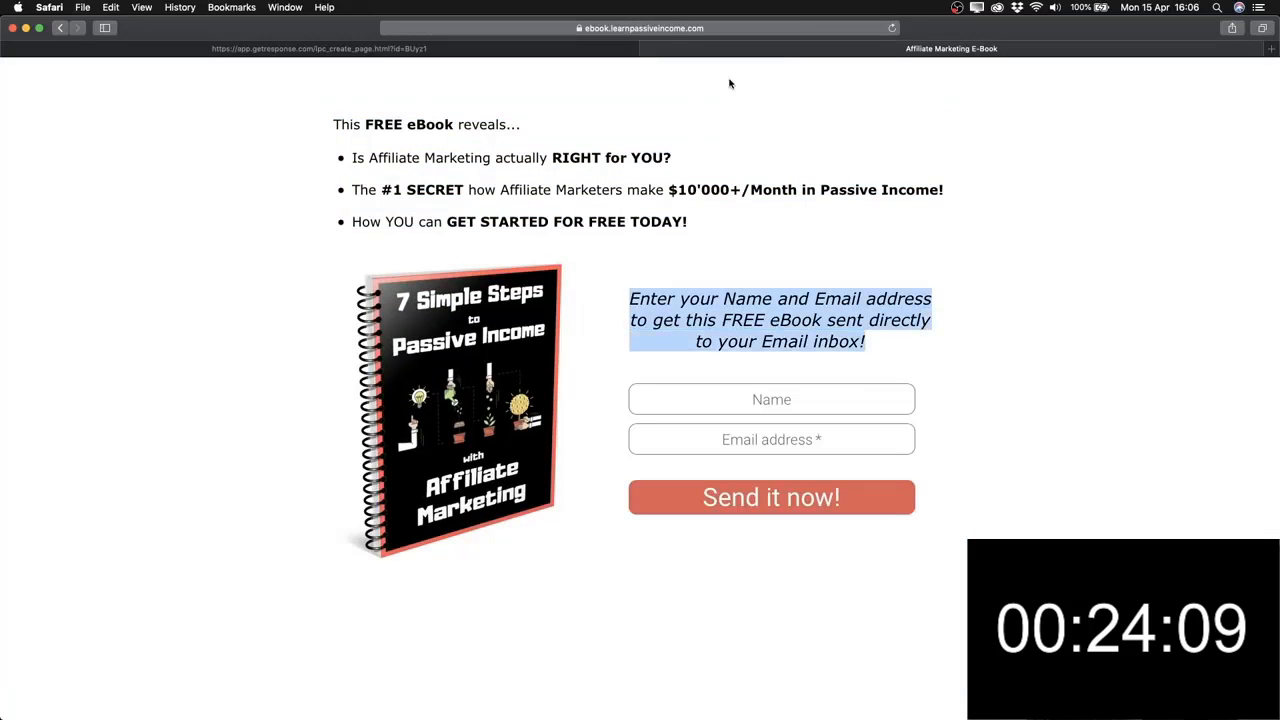
{"action": "left_click", "coordinate": [465, 46]}
{"action": "double_click", "coordinate": [755, 311]}
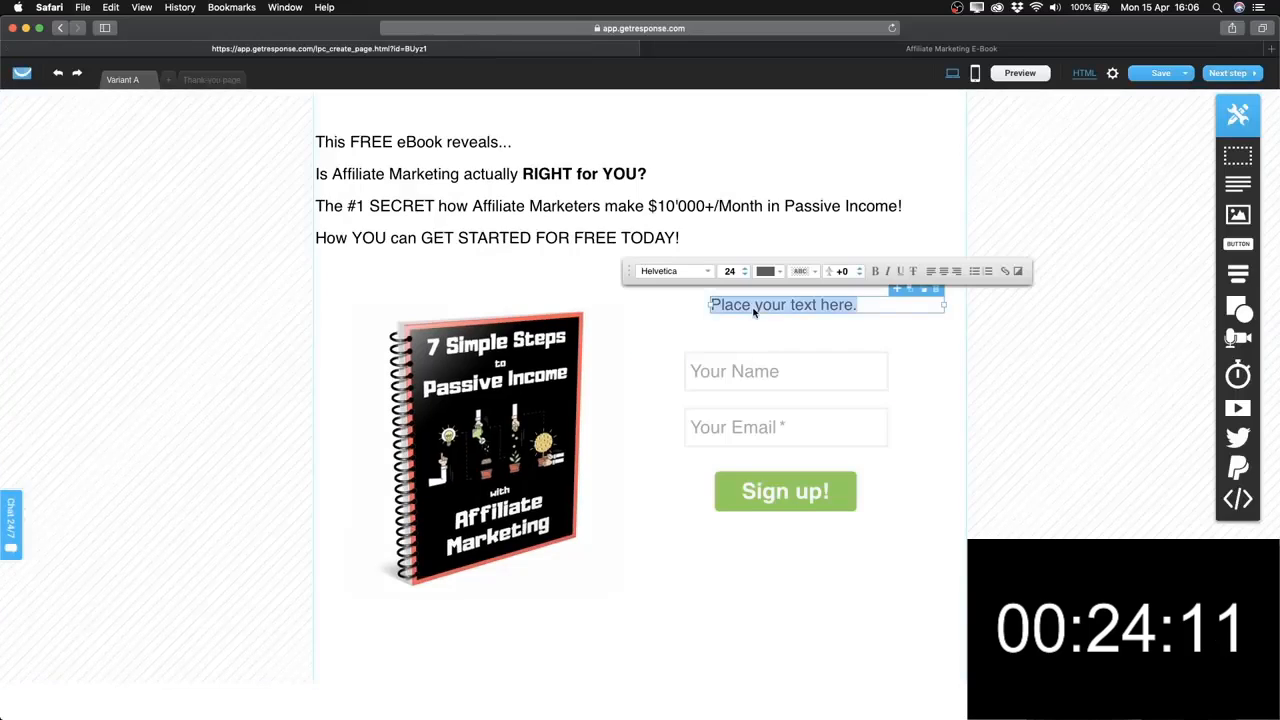
{"action": "key", "text": "super+v"}
{"action": "key", "text": "Escape"}
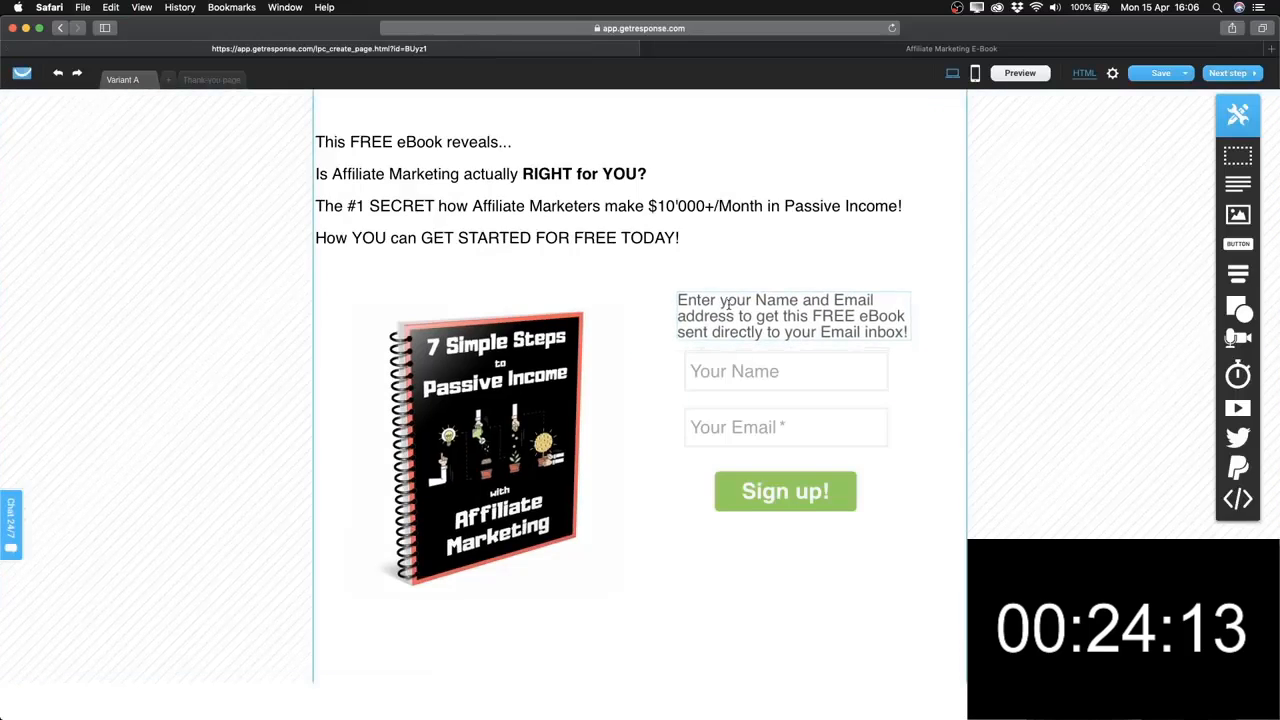
Centre the pasted intro, then move the sign-up form and intro text lower.
{"action": "left_click", "coordinate": [729, 305]}
{"action": "double_click", "coordinate": [749, 313]}
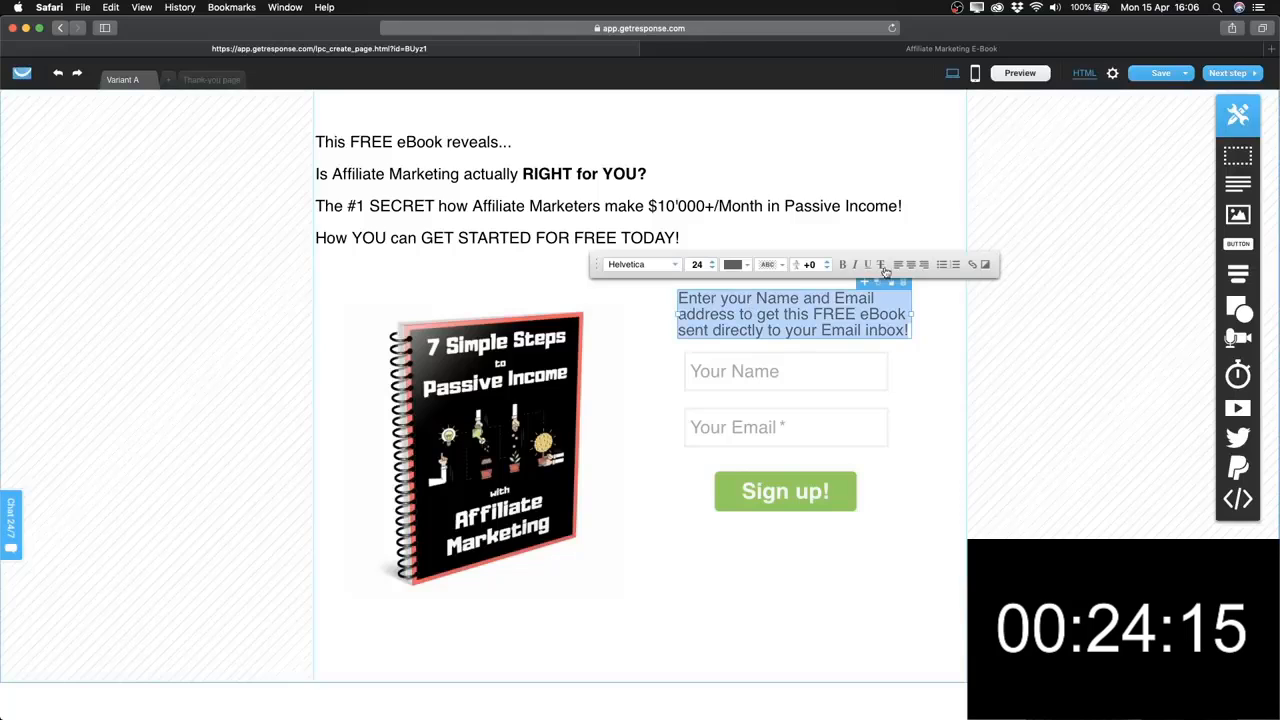
{"action": "left_click", "coordinate": [911, 265]}
{"action": "left_click", "coordinate": [914, 417]}
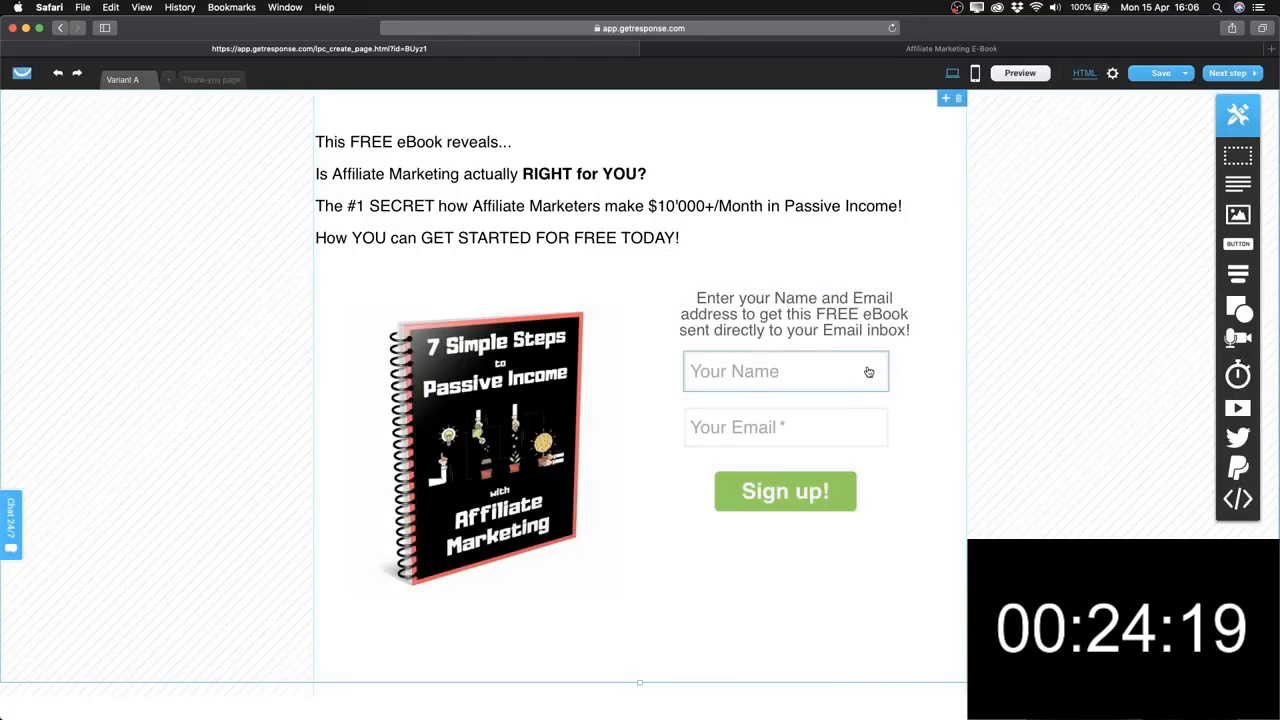
{"action": "left_click", "coordinate": [883, 407]}
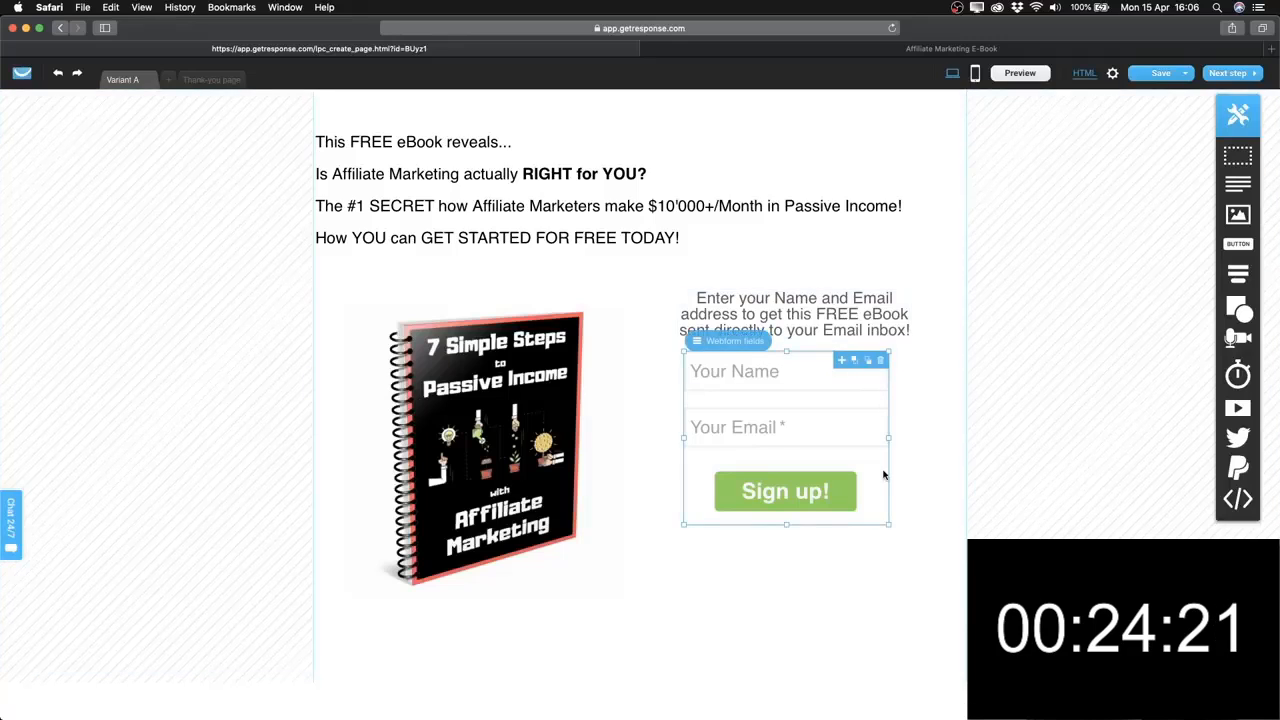
{"action": "left_click_drag", "start_coordinate": [883, 475], "coordinate": [881, 524]}
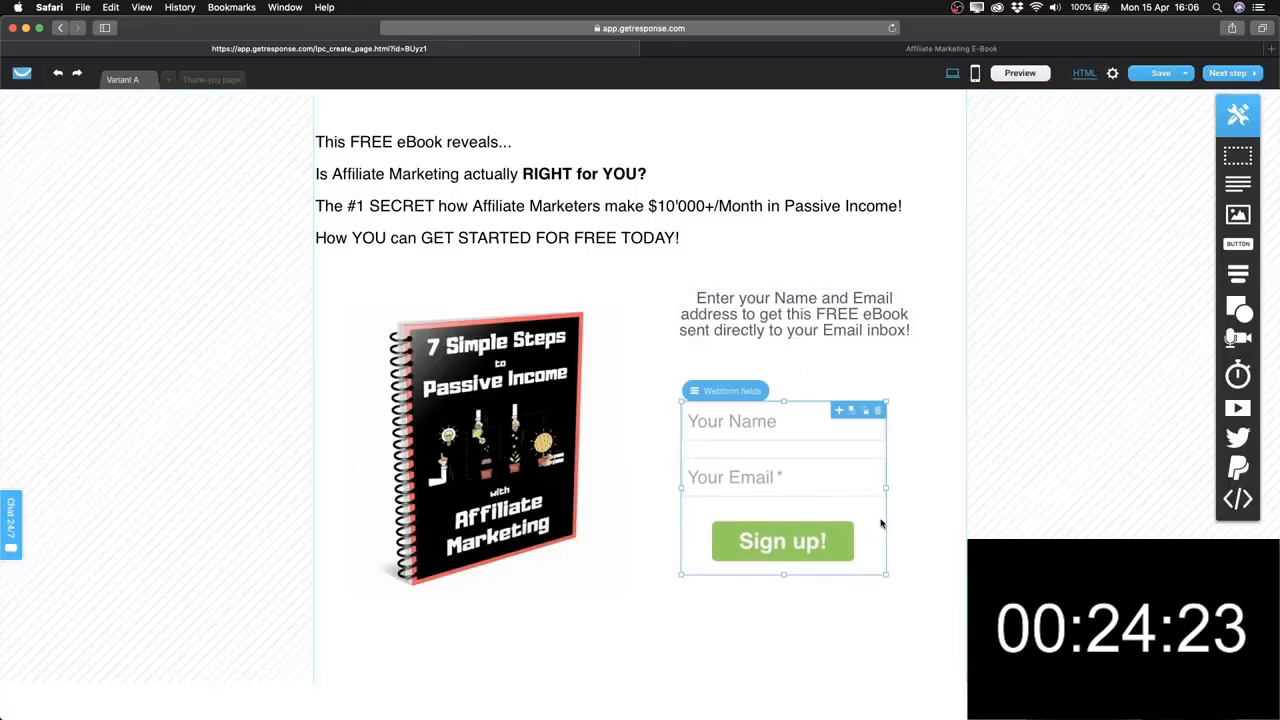
{"action": "left_click_drag", "start_coordinate": [789, 315], "coordinate": [781, 340]}
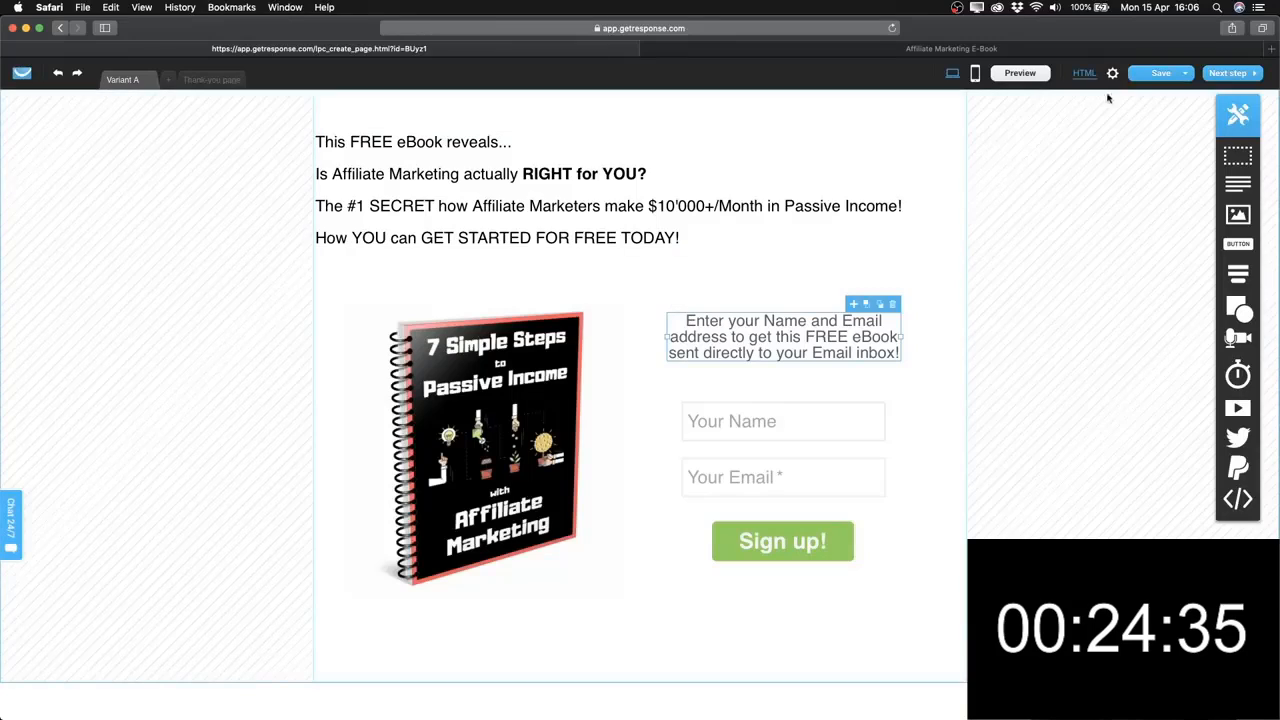
{"action": "left_click", "coordinate": [1022, 74]}
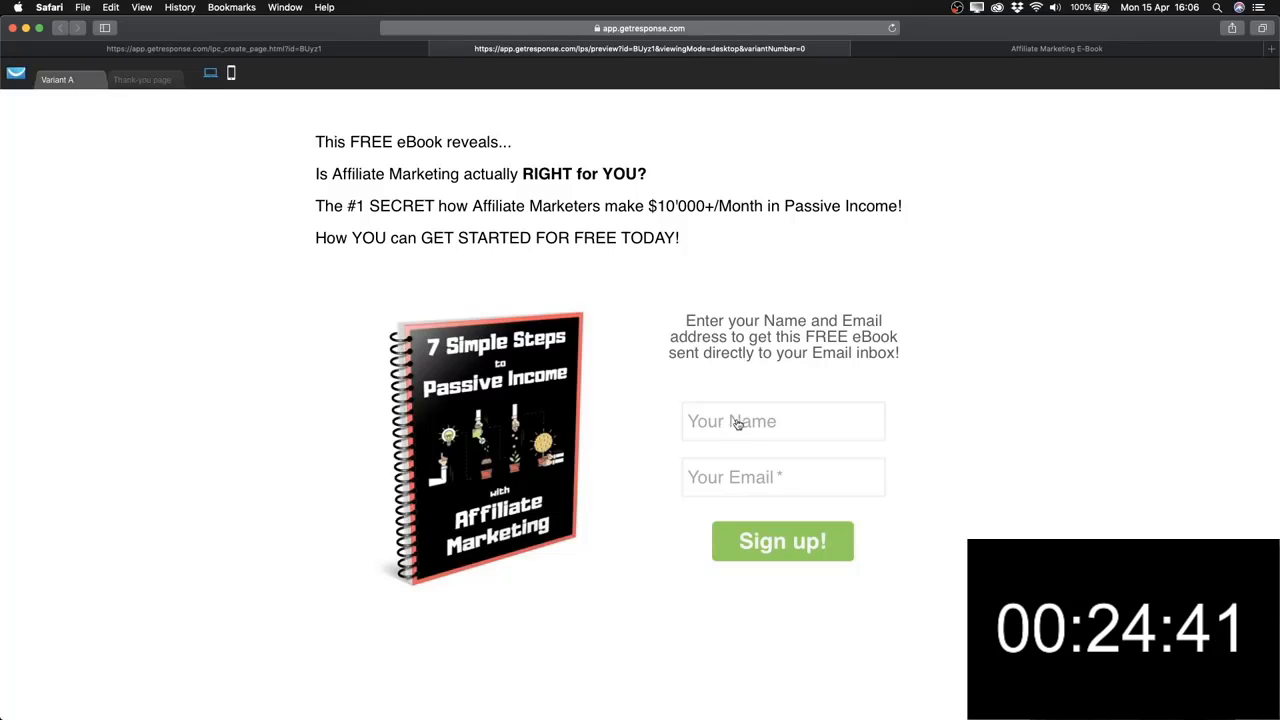
{"action": "left_click", "coordinate": [735, 421]}
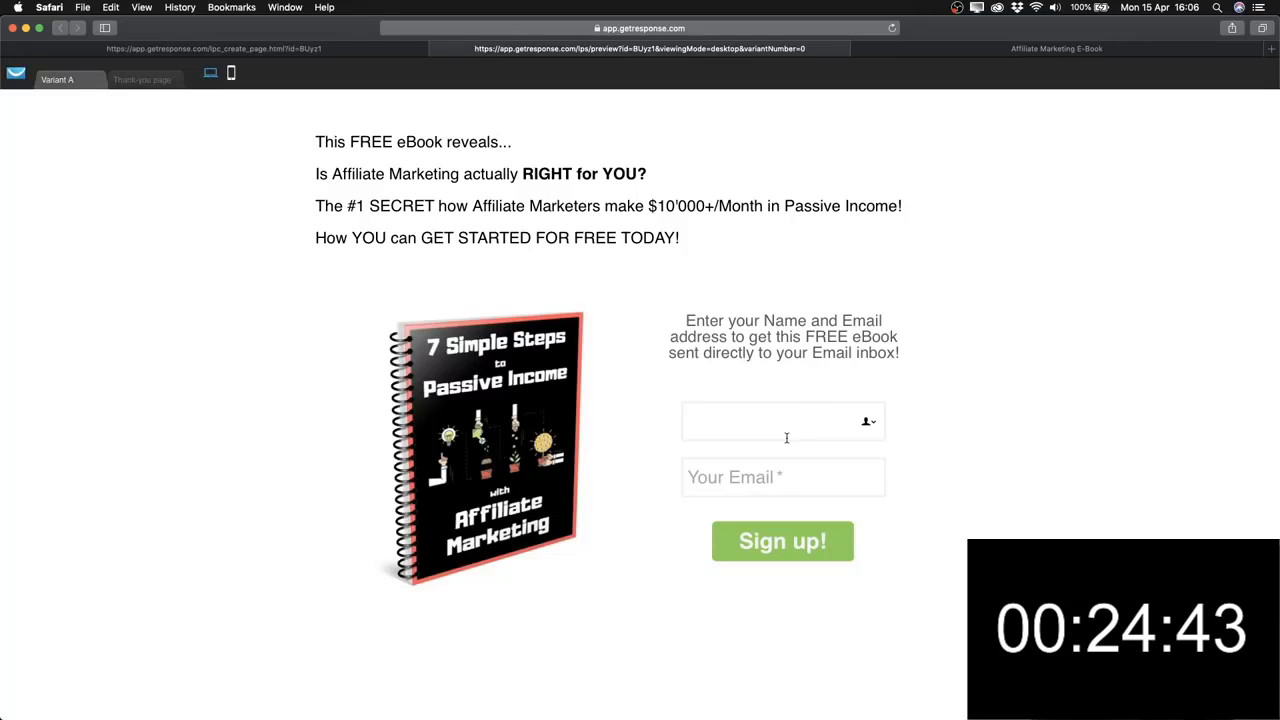
{"action": "type", "text": "SImon"}
{"action": "key", "text": "BackSpace"}
{"action": "key", "text": "BackSpace"}
{"action": "key", "text": "BackSpace"}
{"action": "key", "text": "BackSpace"}
{"action": "type", "text": "imo"}
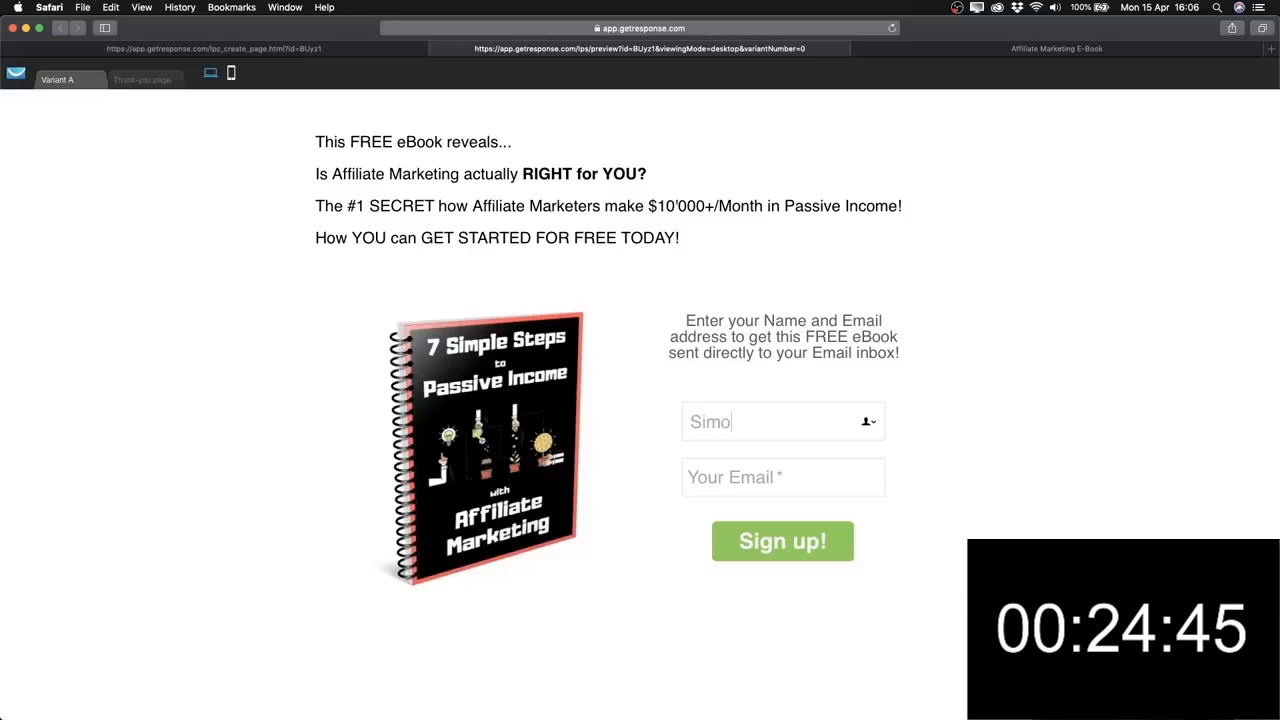
{"action": "type", "text": "n"}
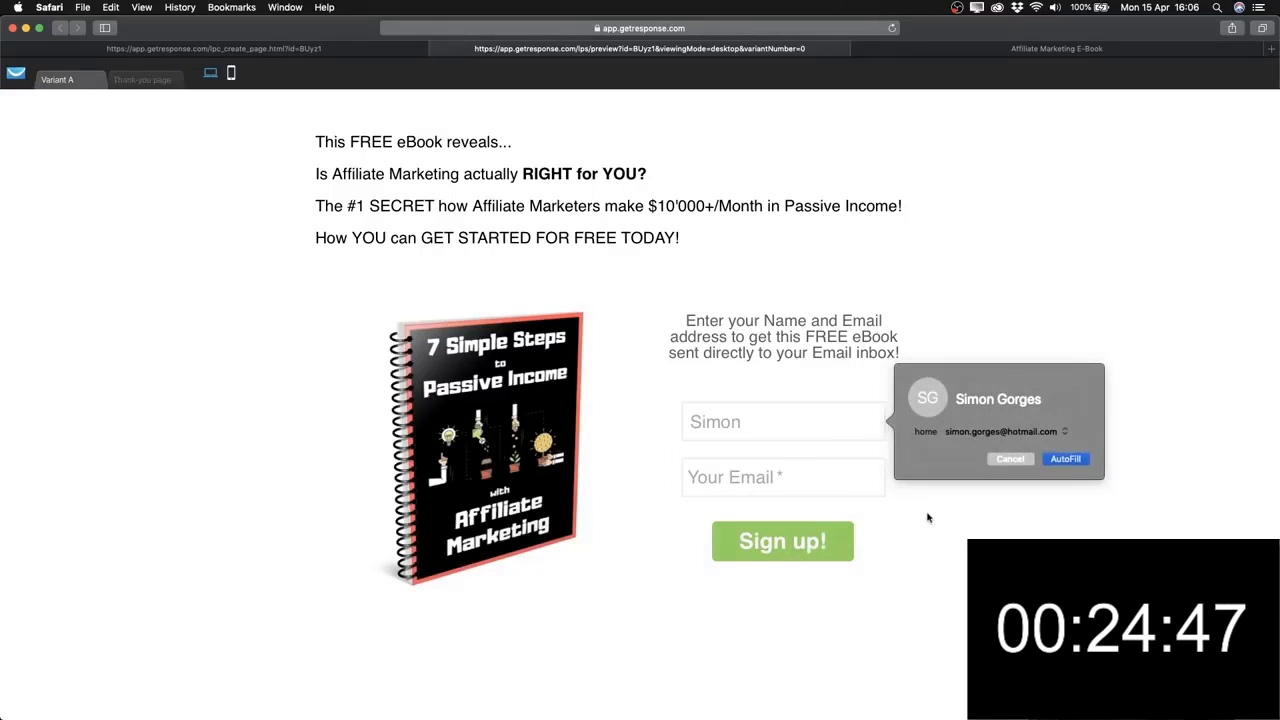
{"action": "left_click", "coordinate": [927, 518]}
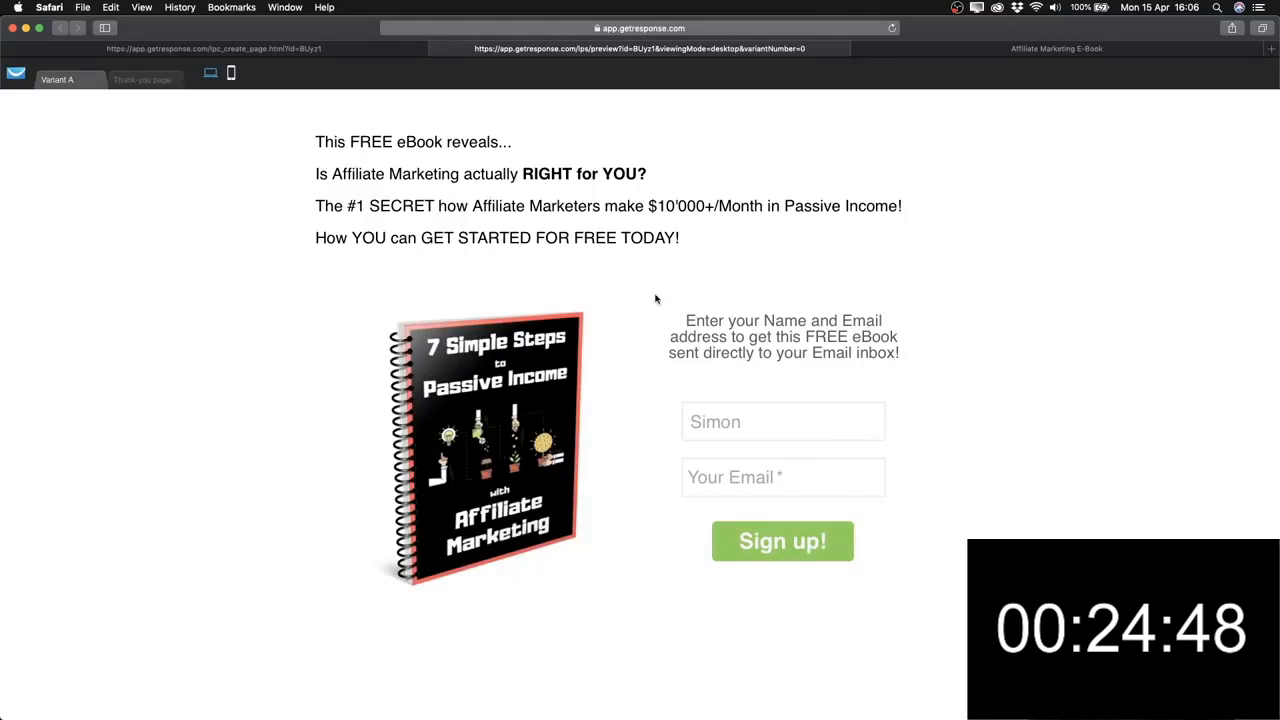
{"action": "left_click", "coordinate": [434, 49]}
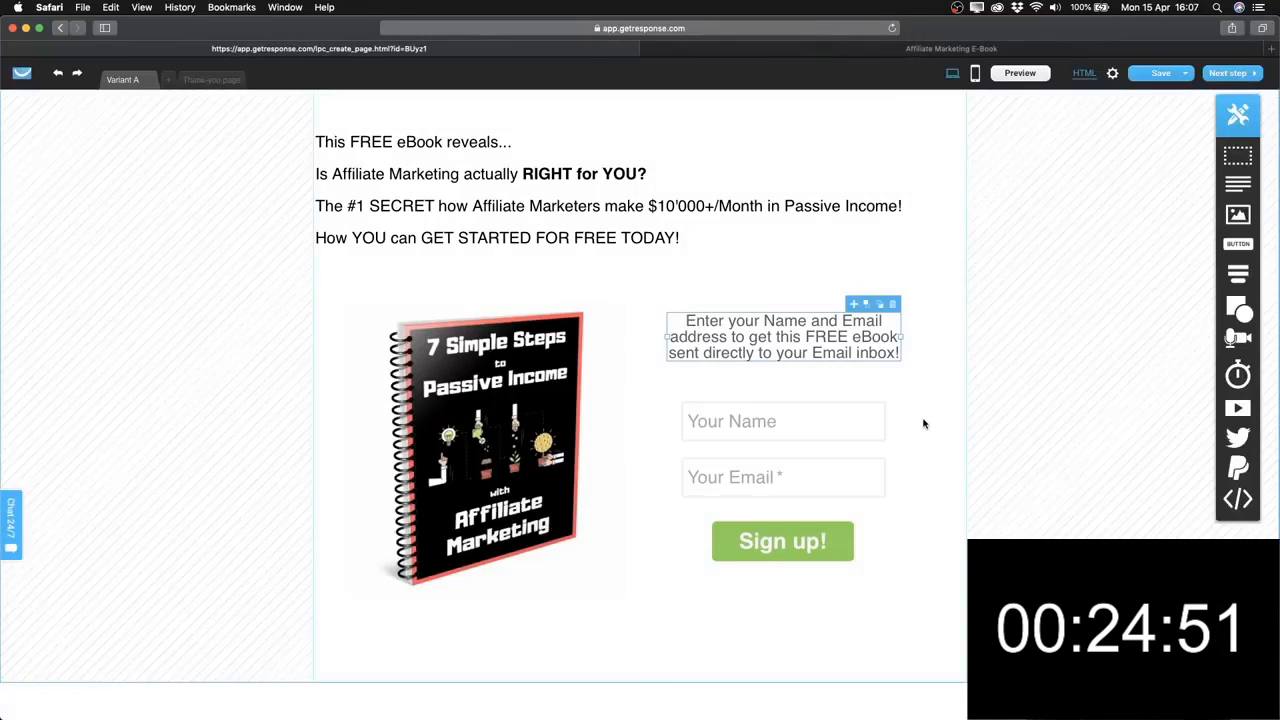
Change the Sign up! button label to 'download'.
{"action": "left_click", "coordinate": [776, 544]}
{"action": "type", "text": "download"}
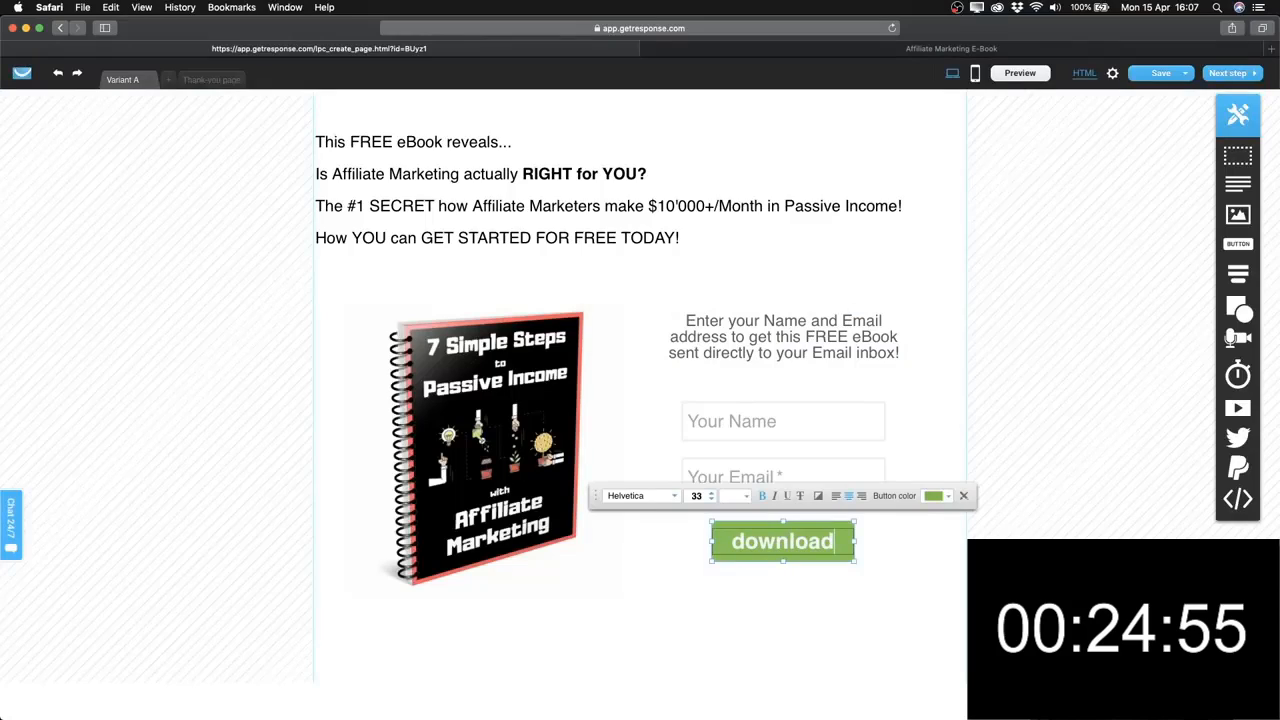
{"action": "left_click", "coordinate": [831, 601]}
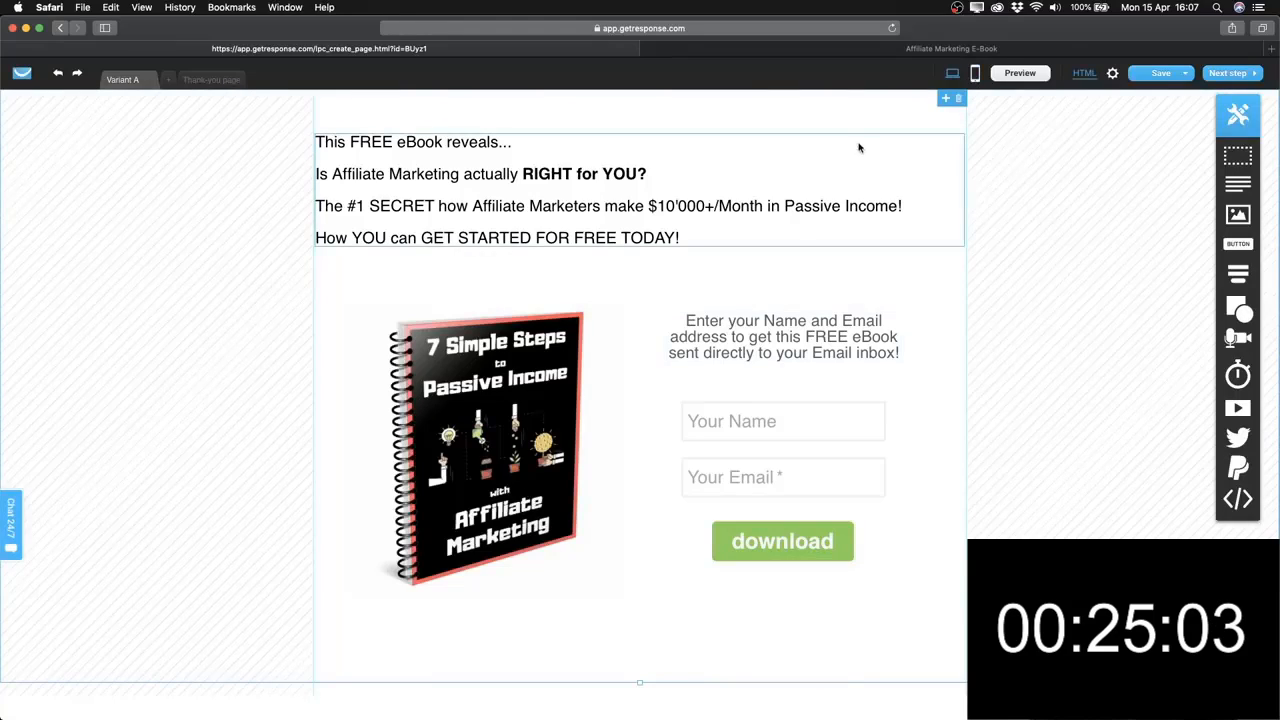
Create the mobile version and shrink the ebook mockup to about 175×185 px.
{"action": "left_click", "coordinate": [975, 75]}
{"action": "left_click", "coordinate": [612, 444]}
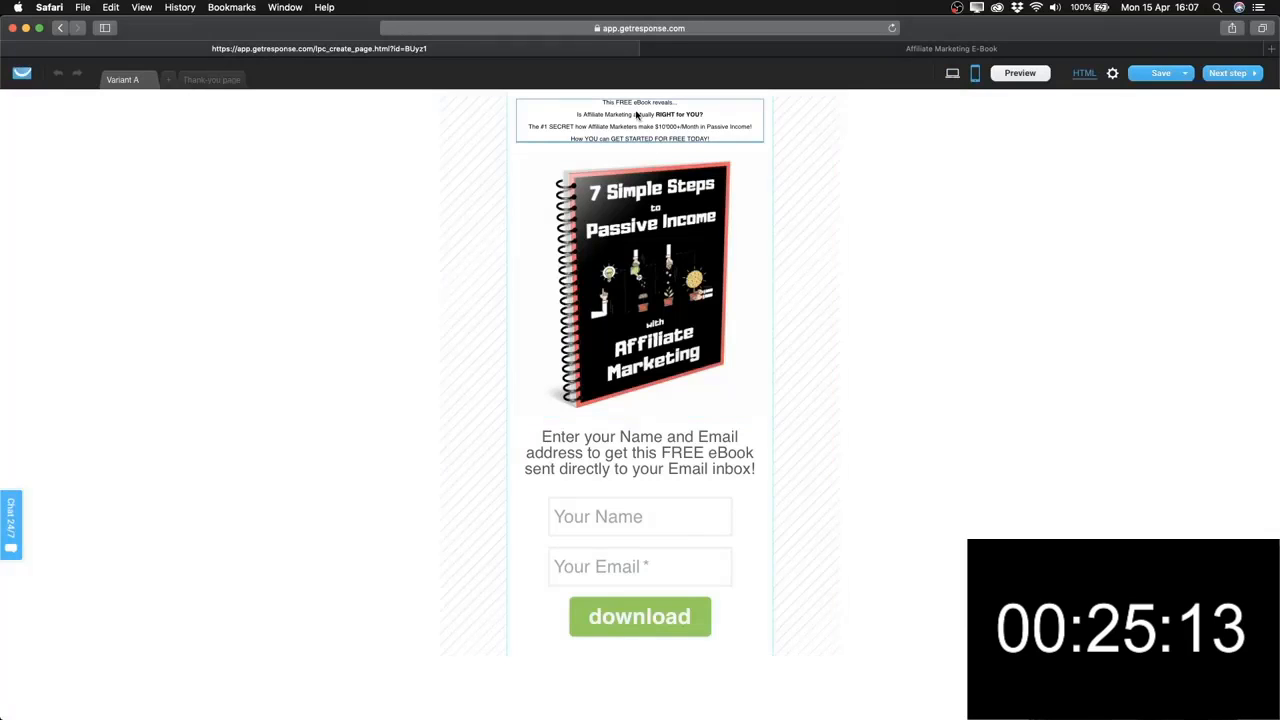
{"action": "left_click", "coordinate": [676, 282]}
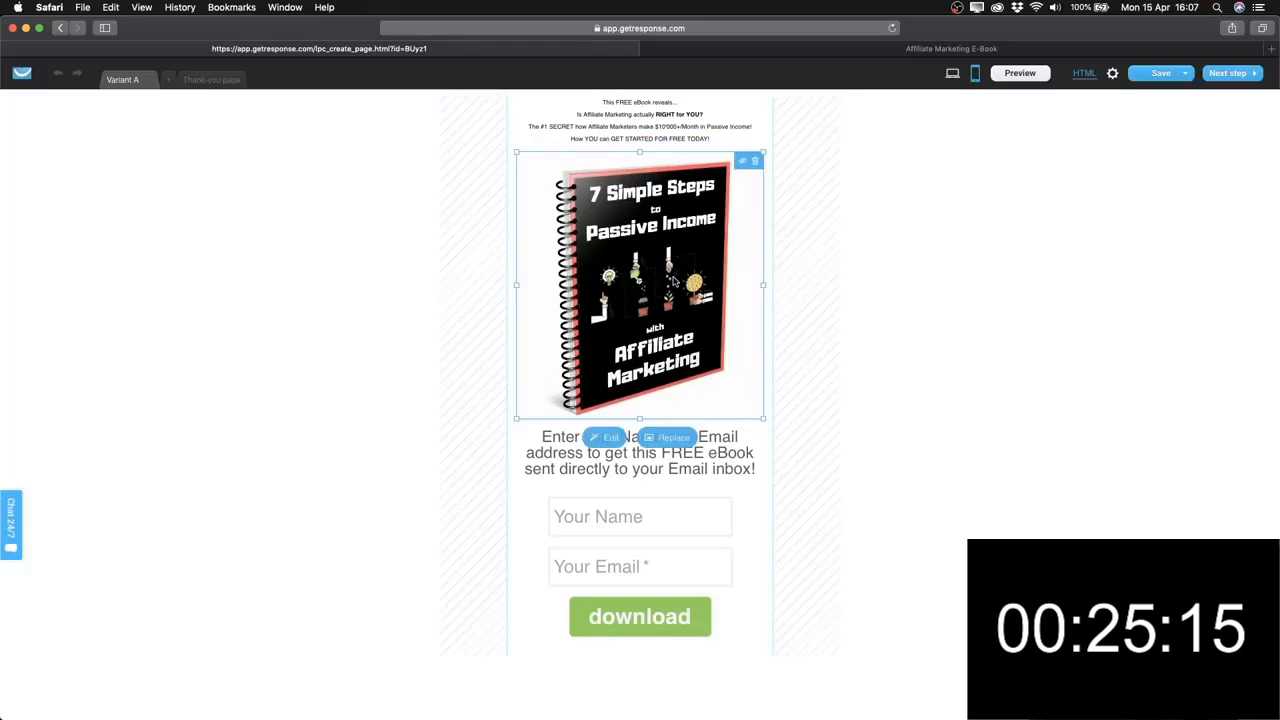
{"action": "left_click_drag", "start_coordinate": [762, 420], "coordinate": [690, 338]}
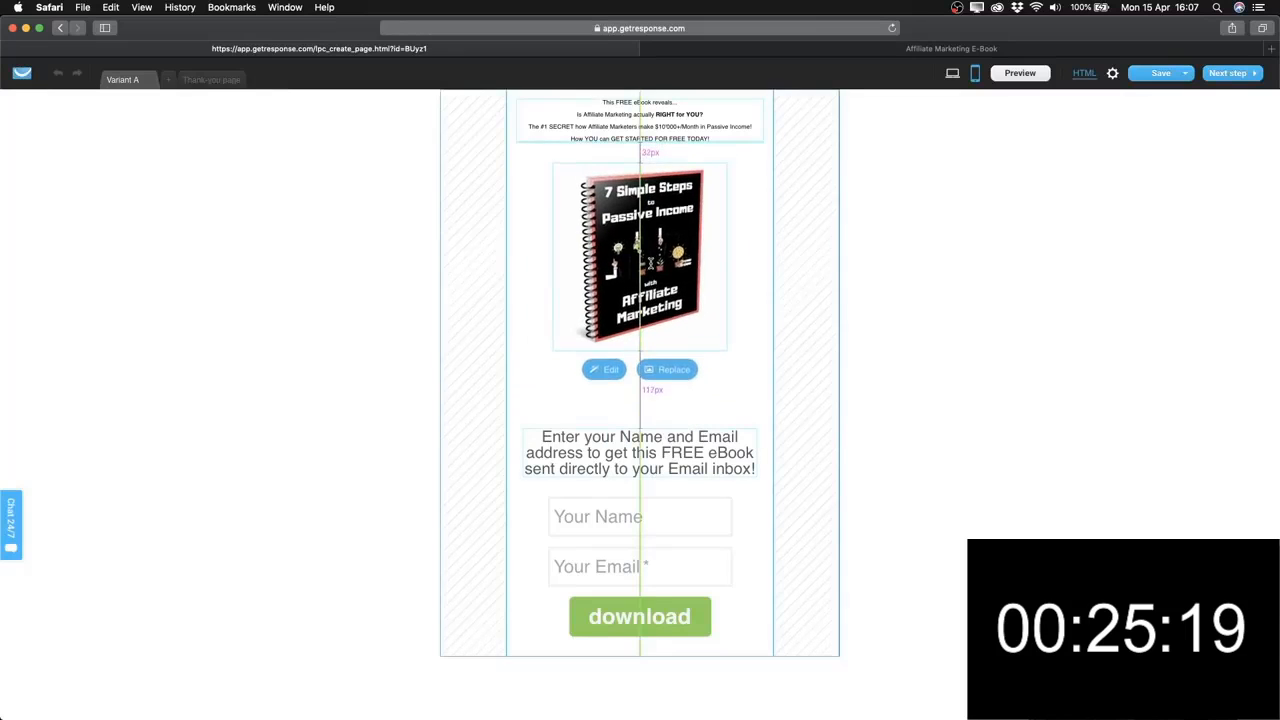
{"action": "left_click", "coordinate": [637, 443]}
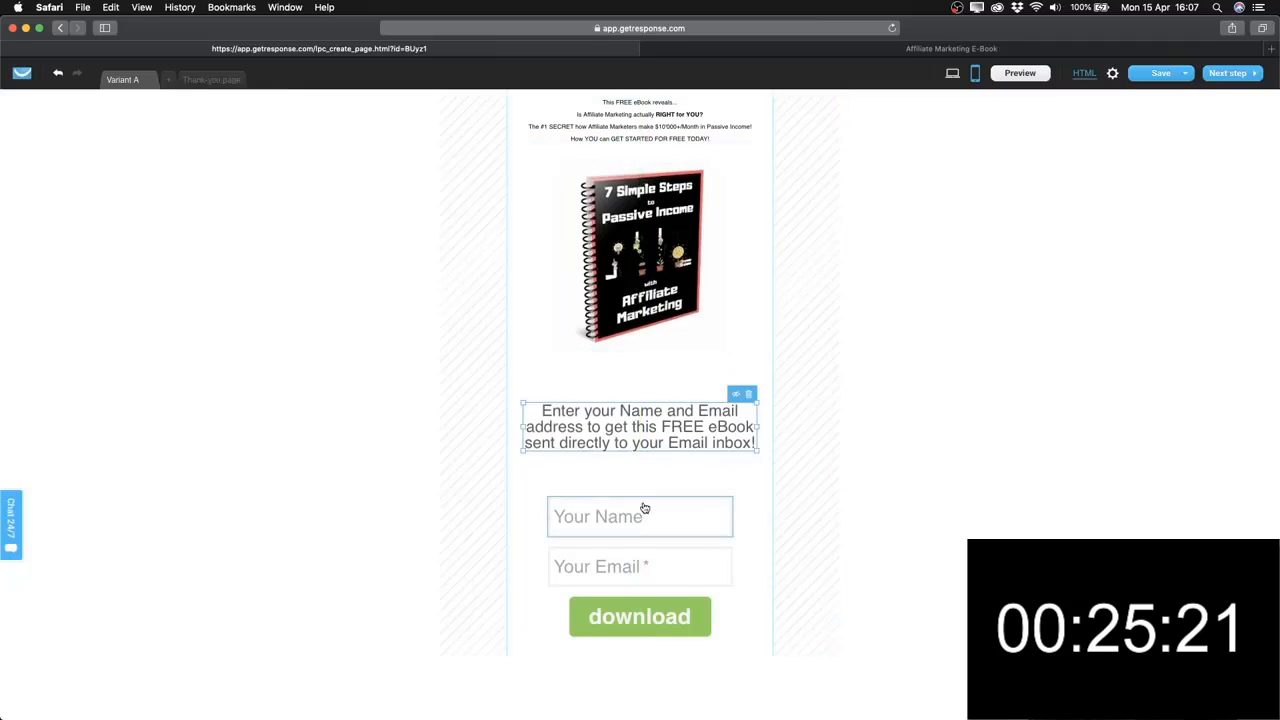
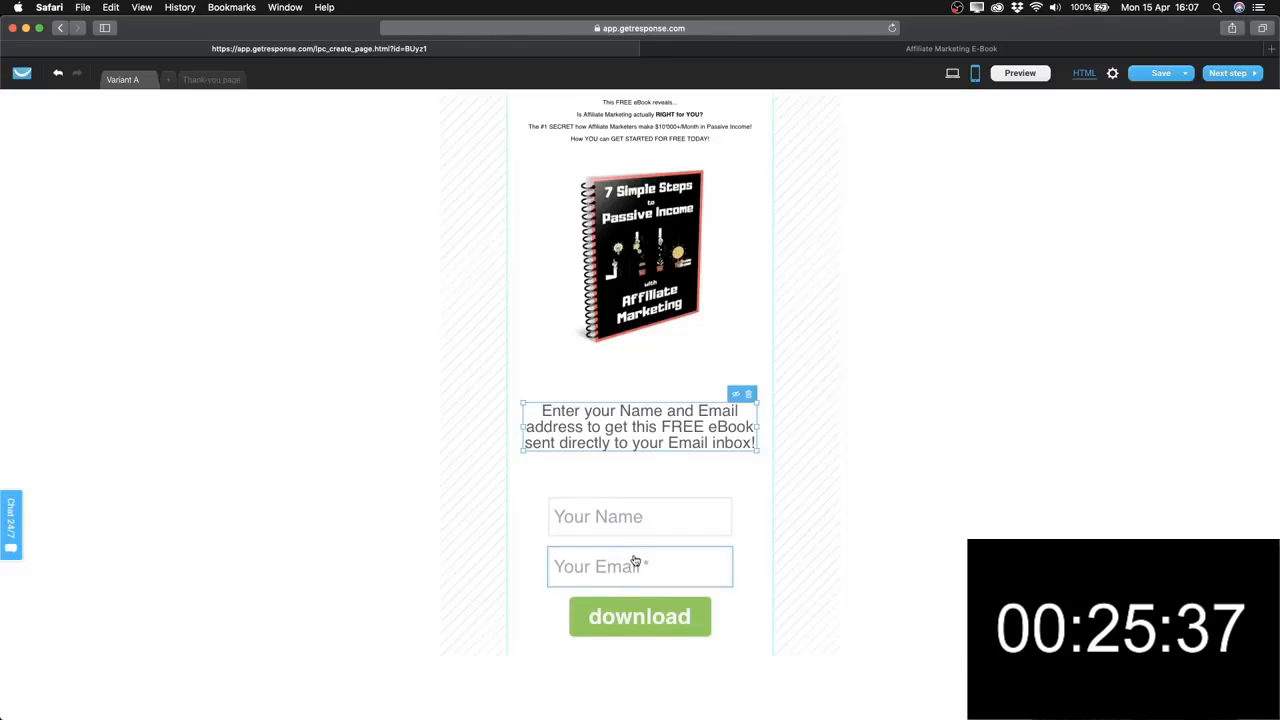
View the Thank-you page's default Congratulations e-book template, then return to the Variant A page.
{"action": "left_click", "coordinate": [222, 80]}
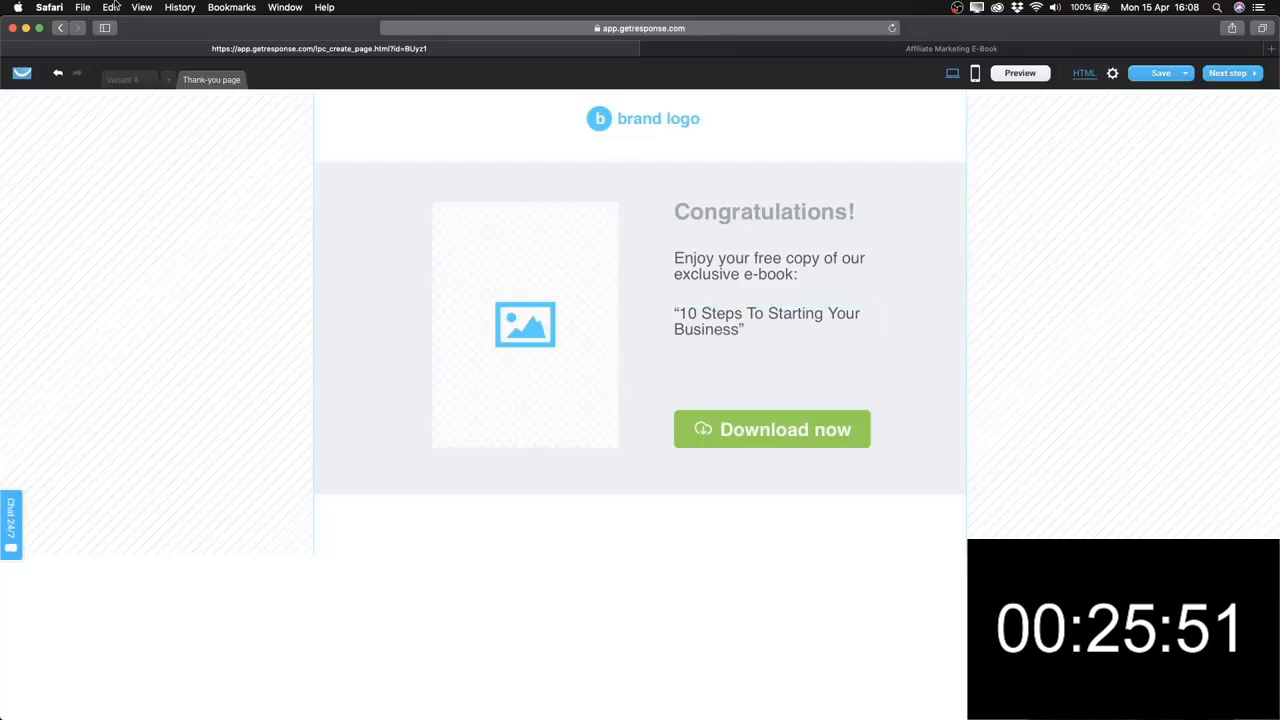
{"action": "left_click", "coordinate": [134, 79]}
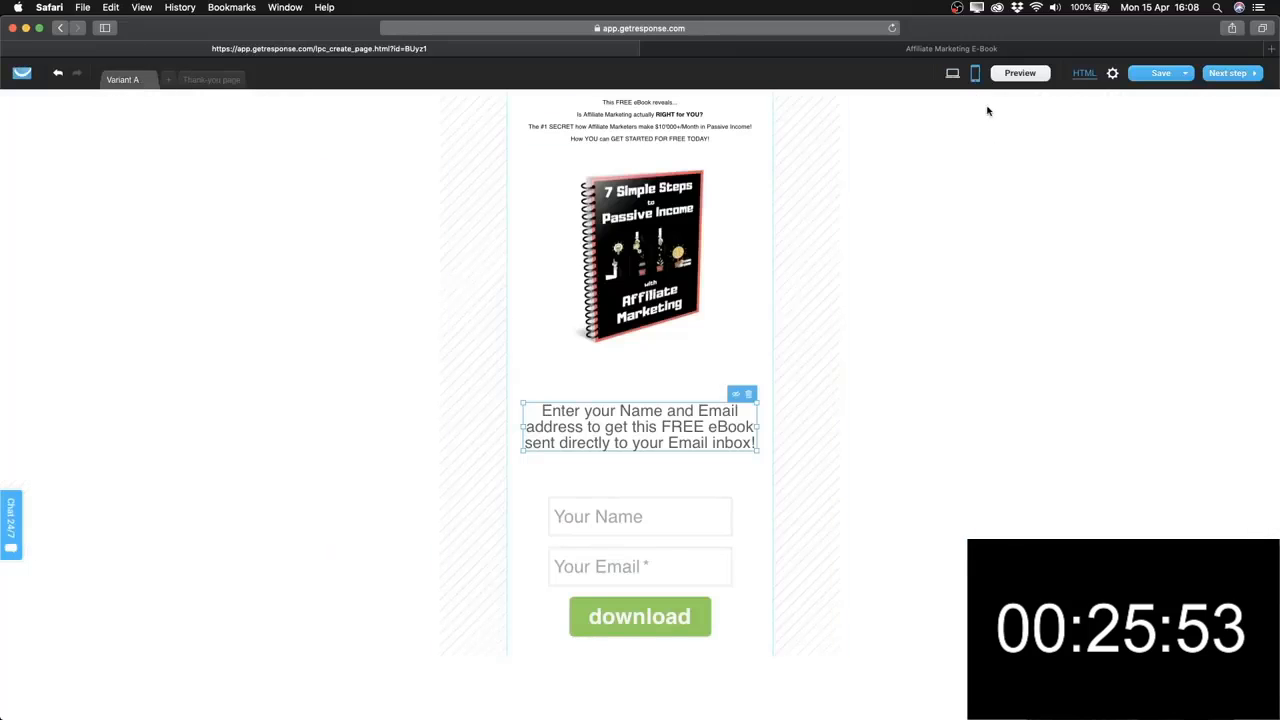
In desktop layout, clear the Thank-you page by deleting the Congratulations section and brand logo.
{"action": "left_click", "coordinate": [952, 73]}
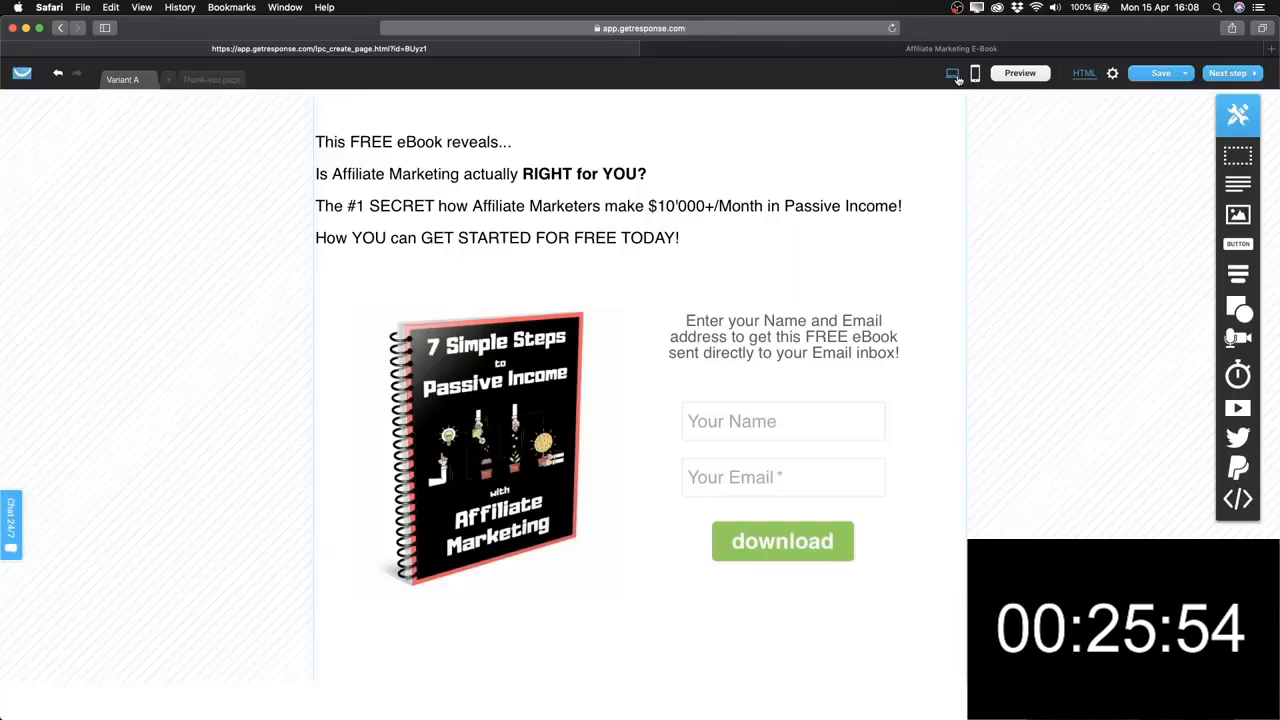
{"action": "left_click", "coordinate": [229, 82]}
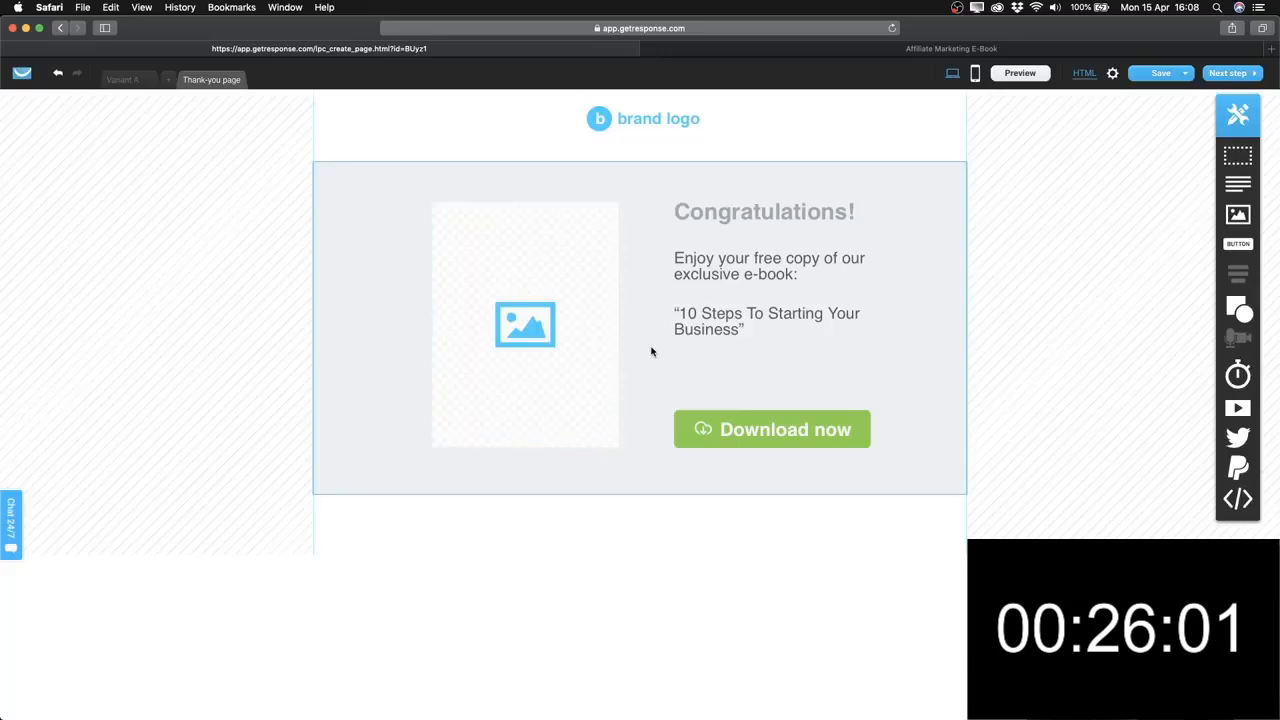
{"action": "left_click", "coordinate": [640, 206]}
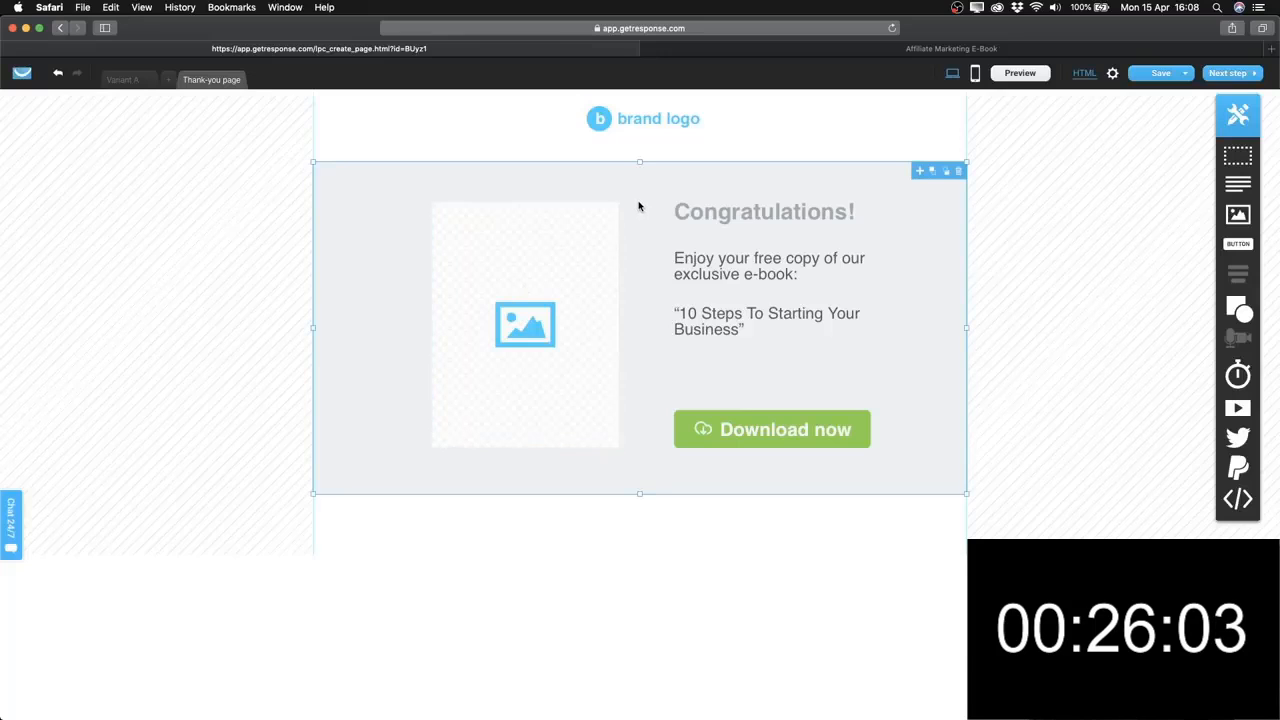
{"action": "key", "text": "Delete"}
{"action": "left_click", "coordinate": [662, 128]}
{"action": "key", "text": "Delete"}
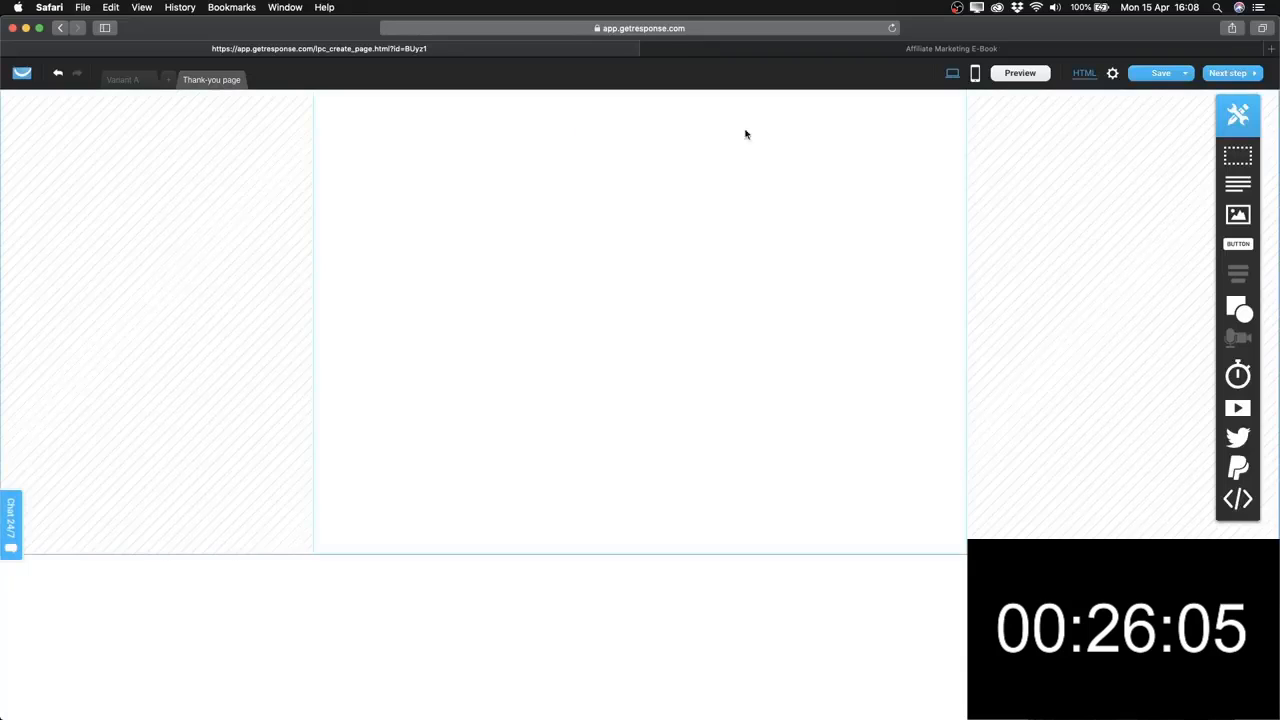
Add a road photo and a one-line text block reading 'Thank you! Go check your inbox!'.
{"action": "left_click", "coordinate": [1238, 214]}
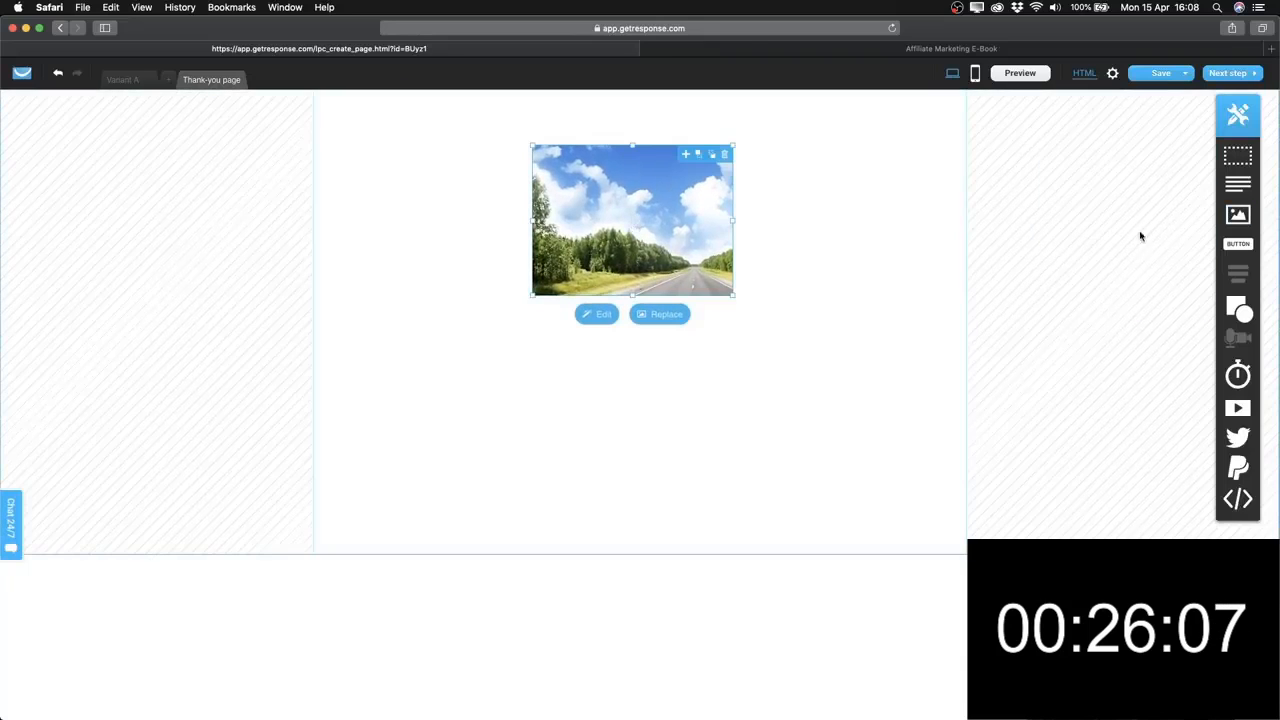
{"action": "left_click_drag", "start_coordinate": [1238, 183], "coordinate": [643, 405]}
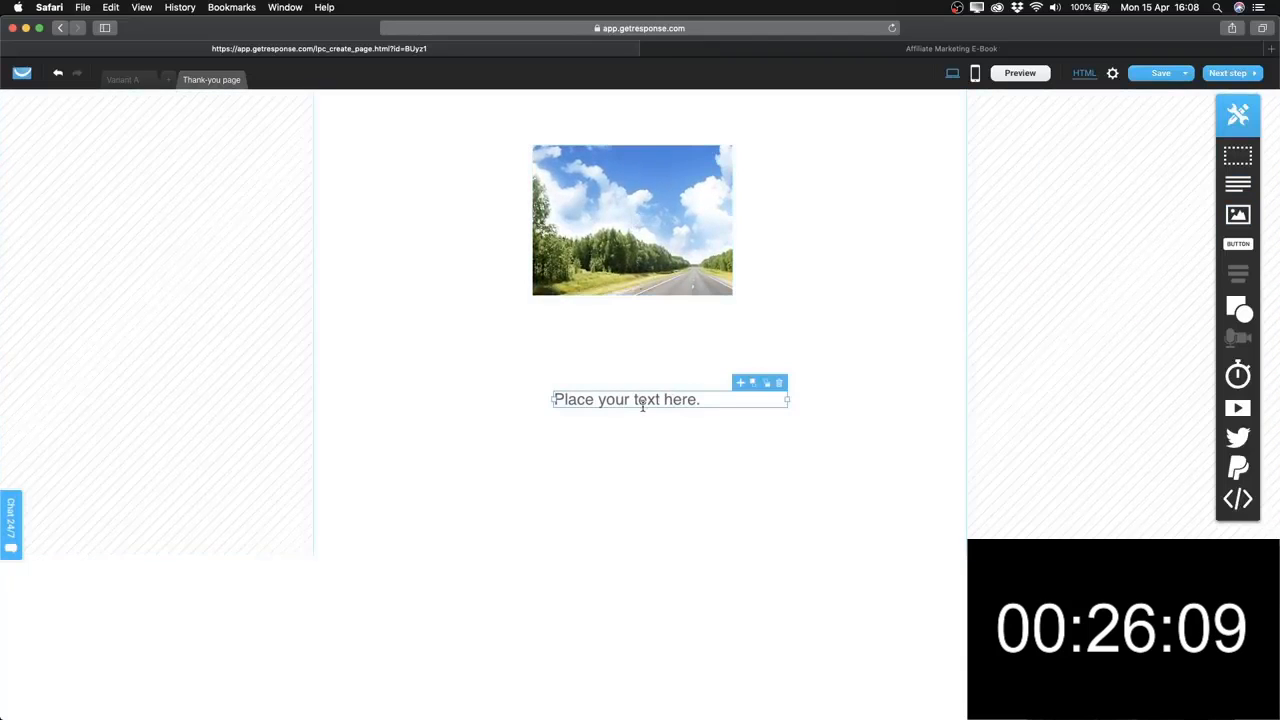
{"action": "double_click", "coordinate": [643, 405]}
{"action": "type", "text": "T"}
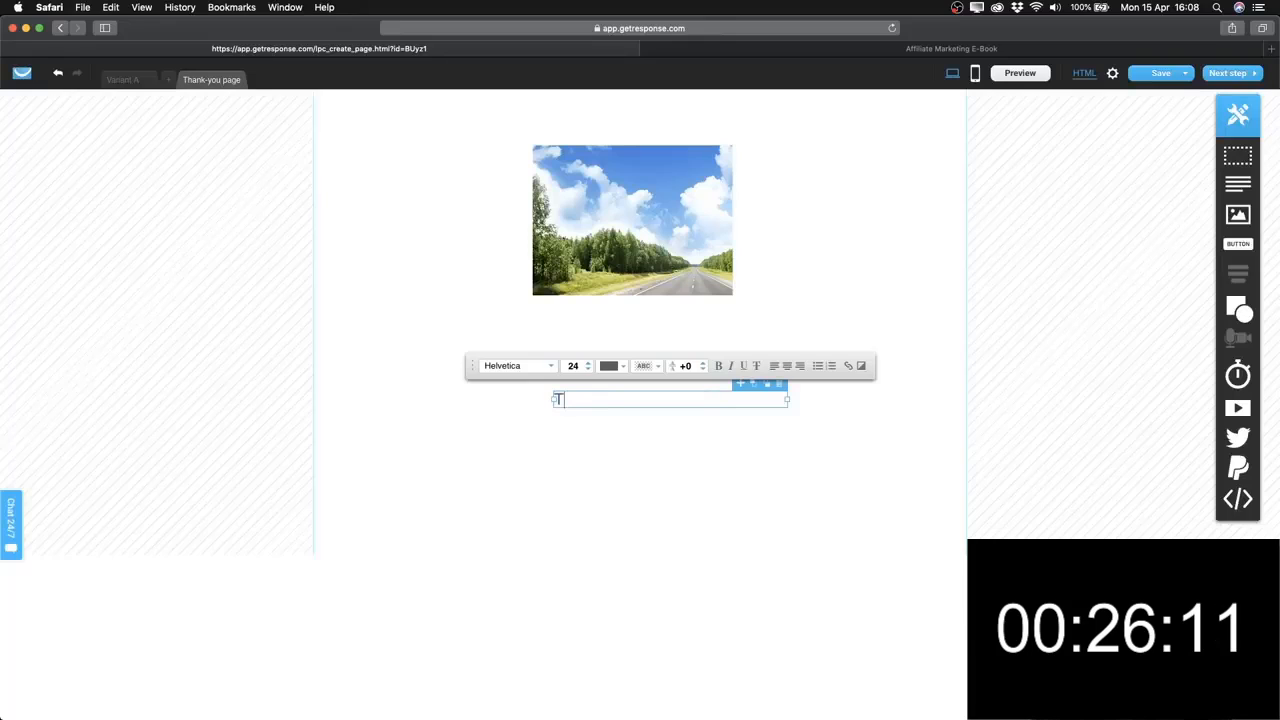
{"action": "type", "text": "hank you! "}
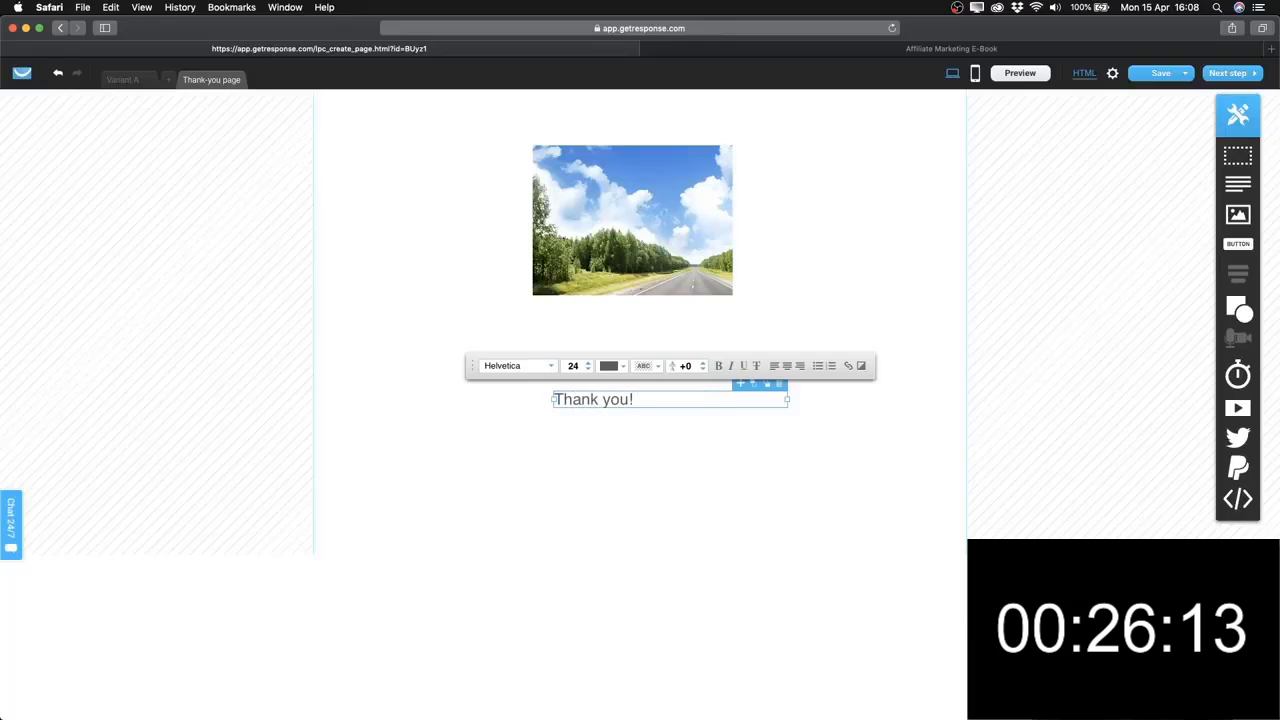
{"action": "type", "text": "GO "}
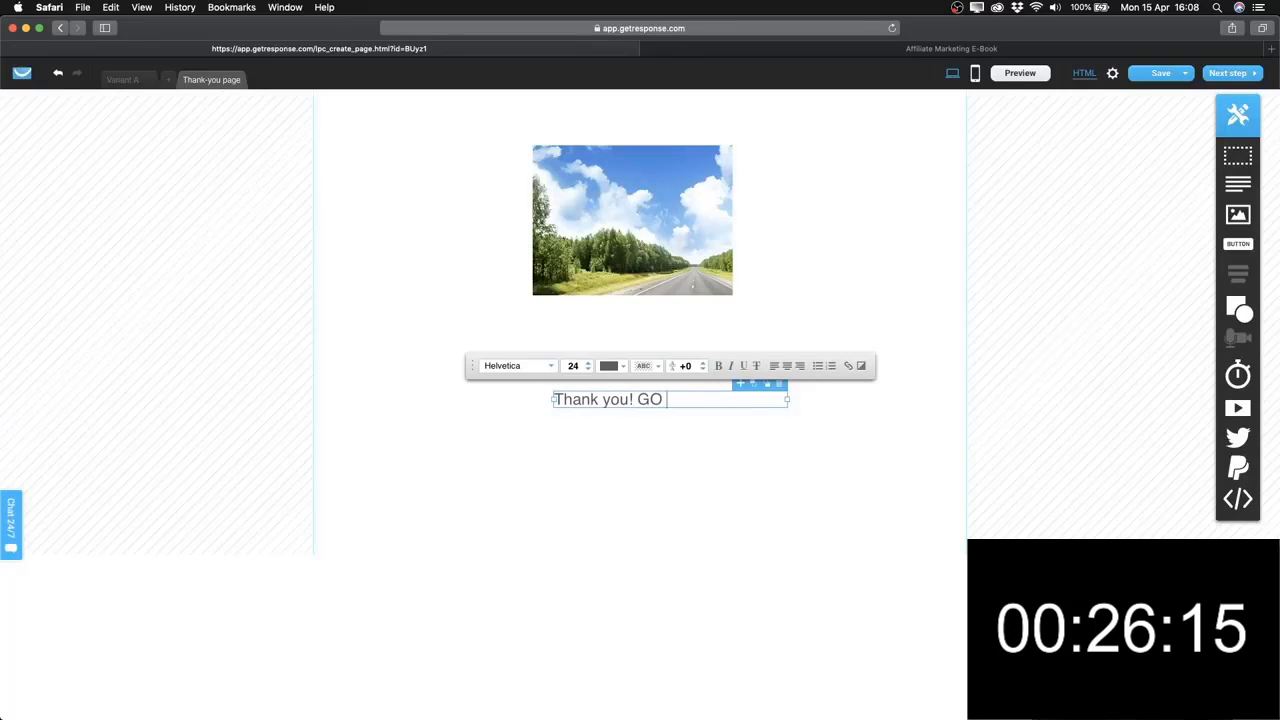
{"action": "type", "text": "ch"}
{"action": "type", "text": "o check "}
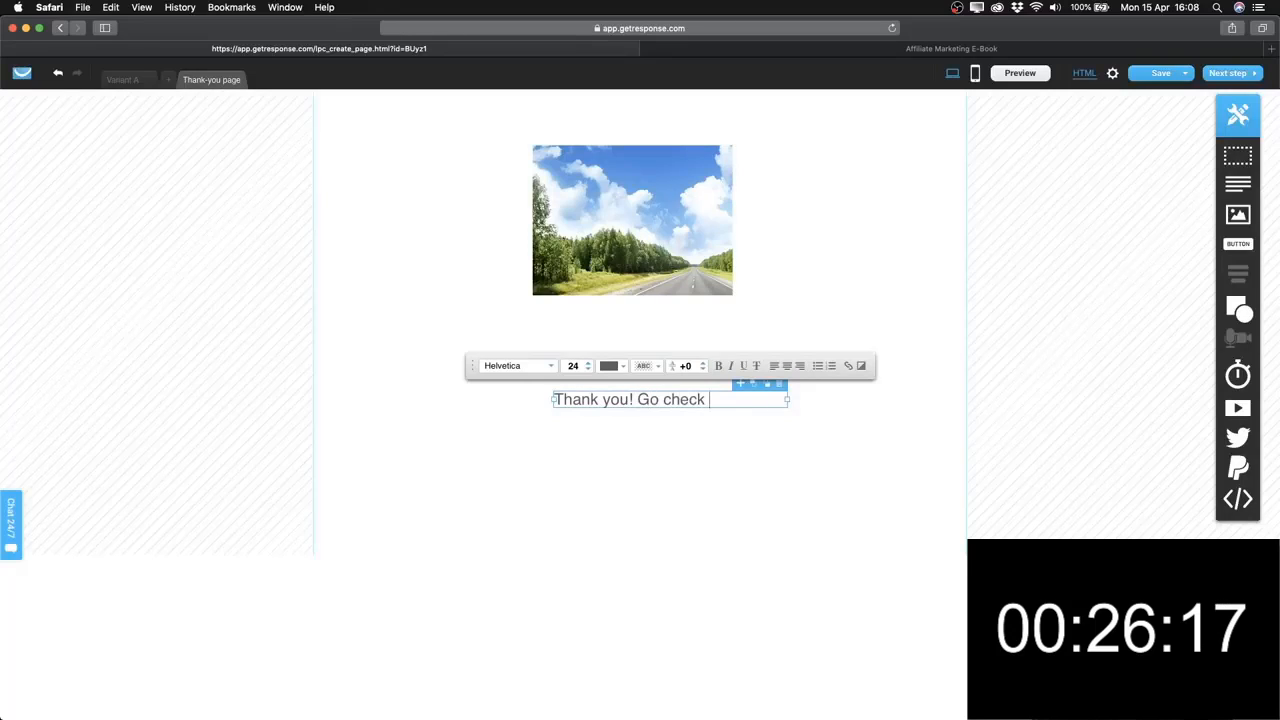
{"action": "type", "text": "your inbox!"}
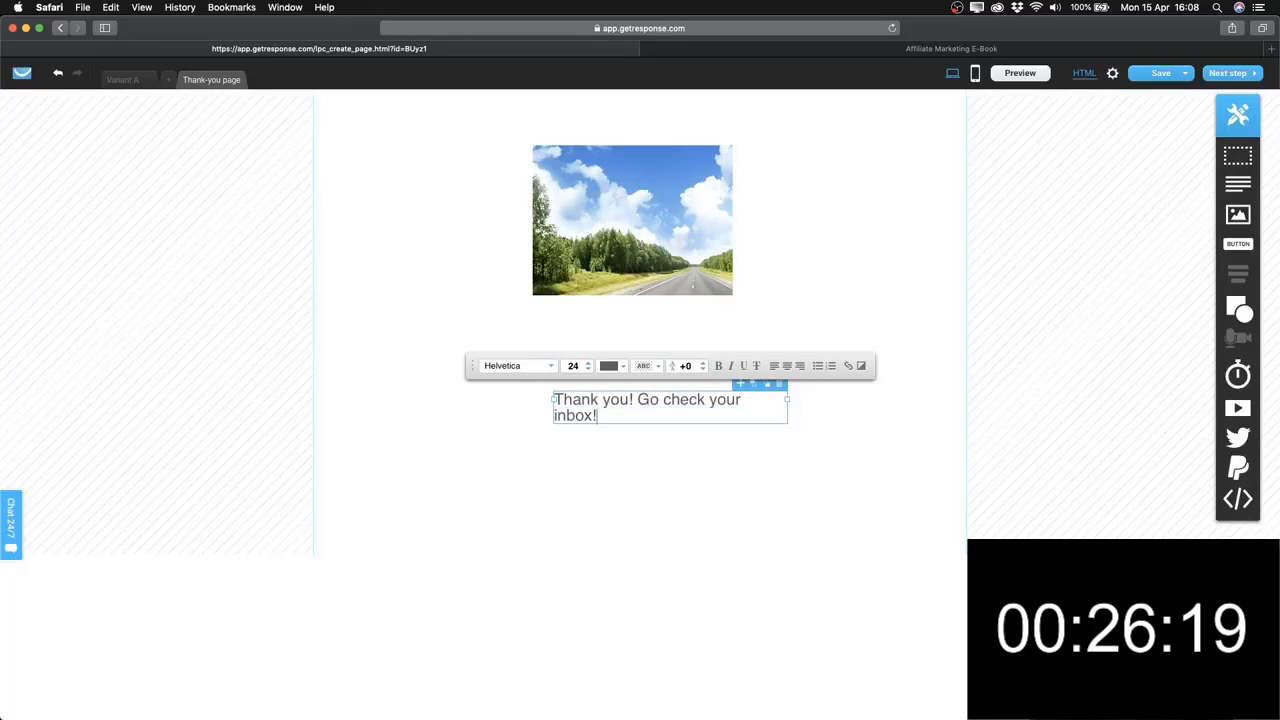
{"action": "left_click_drag", "start_coordinate": [783, 402], "coordinate": [937, 400]}
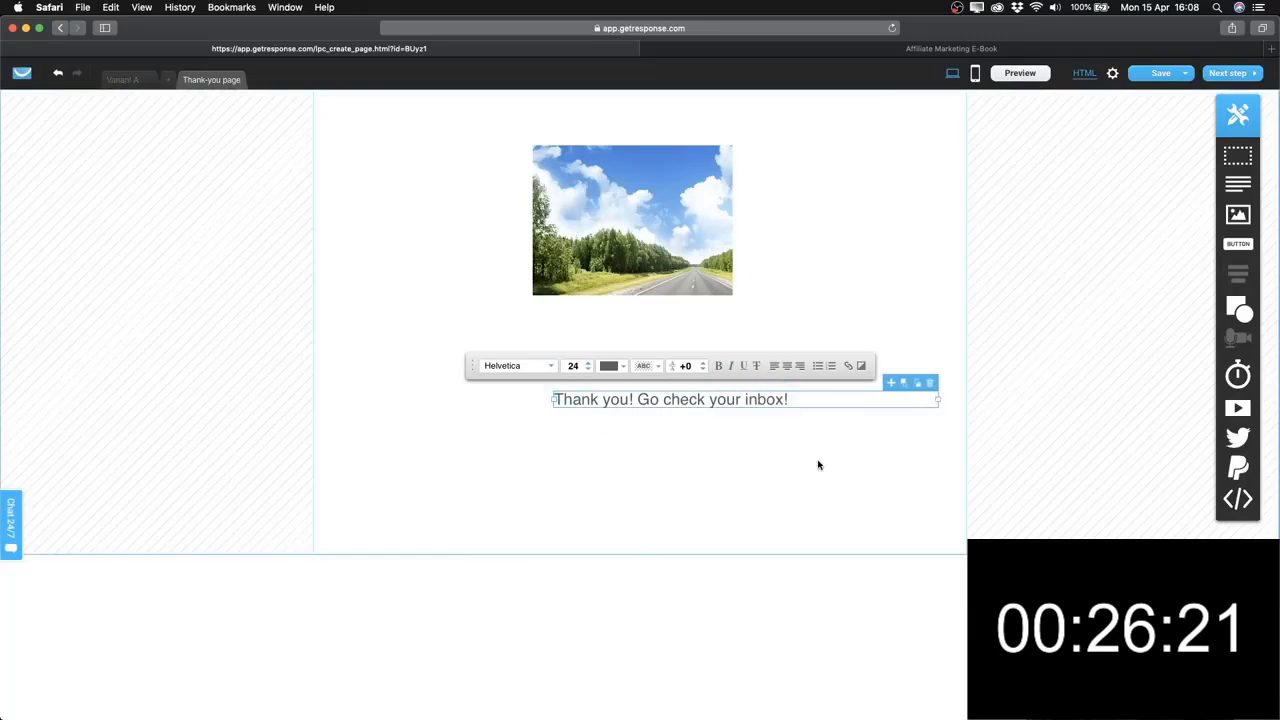
{"action": "left_click_drag", "start_coordinate": [746, 403], "coordinate": [667, 403]}
{"action": "left_click", "coordinate": [656, 403]}
Make the thank-you heading bold, size 30, in green #21AE00.
{"action": "double_click", "coordinate": [656, 403]}
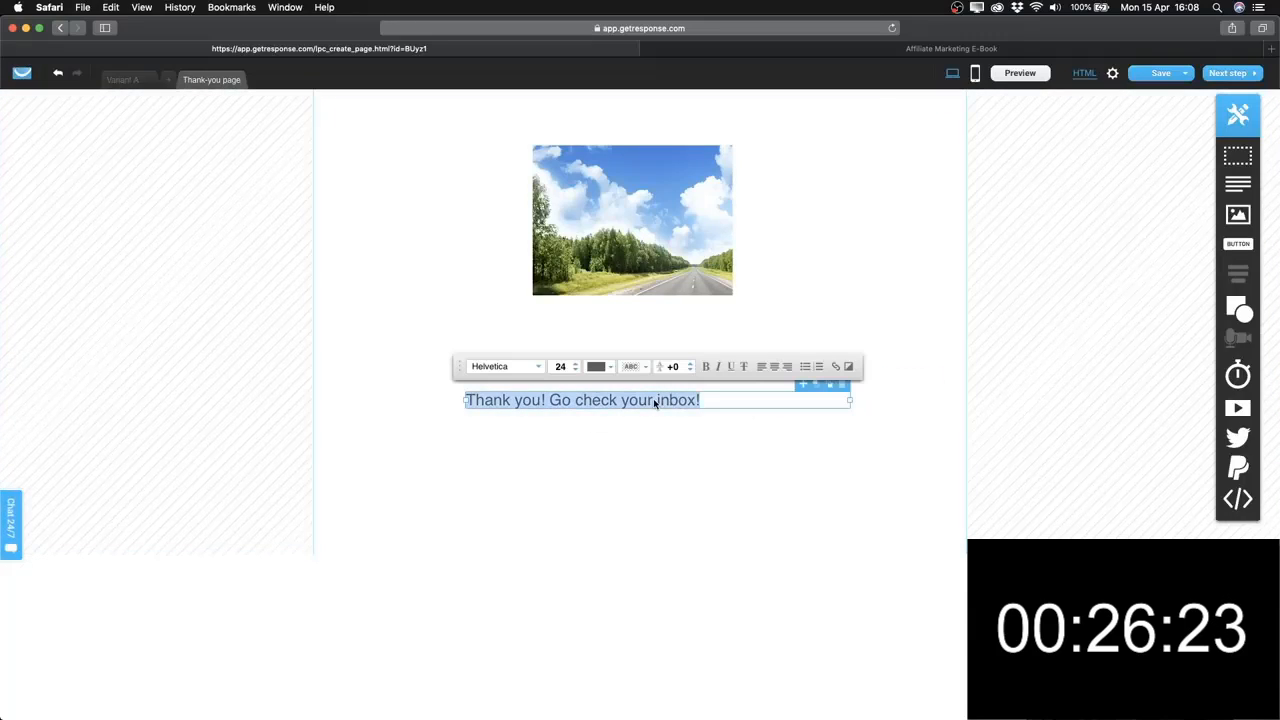
{"action": "left_click", "coordinate": [762, 367]}
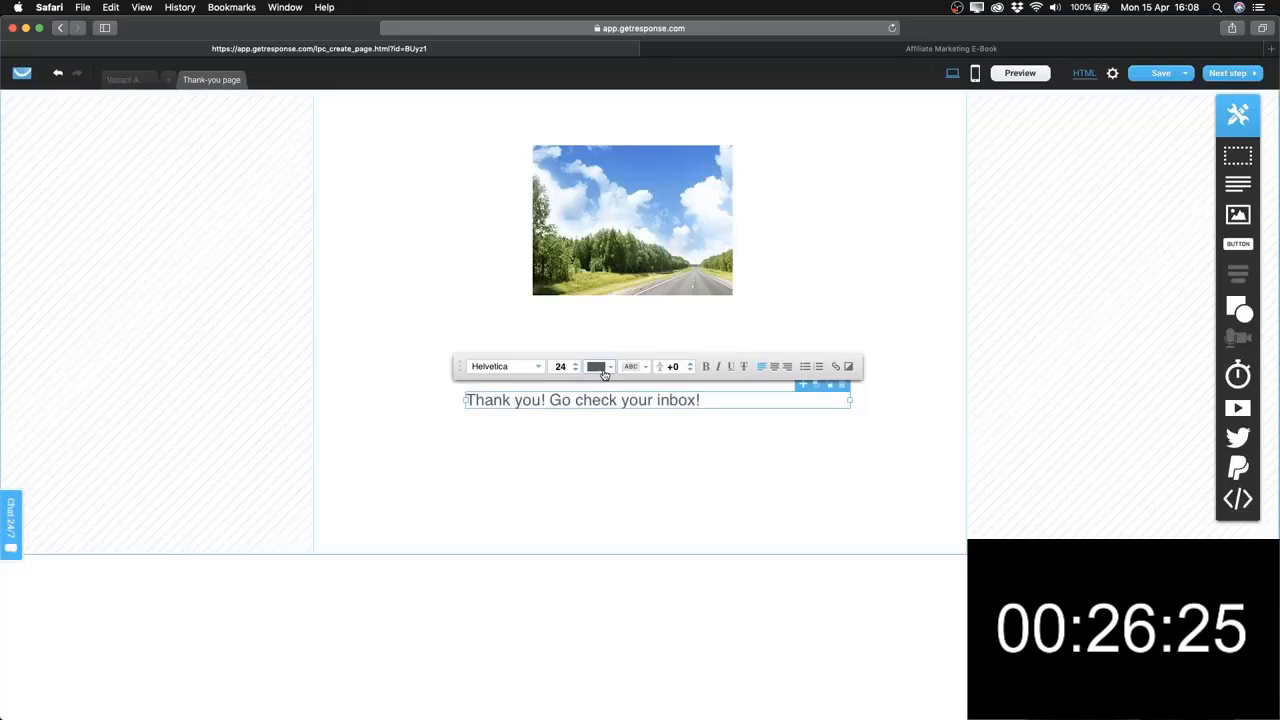
{"action": "left_click", "coordinate": [708, 367]}
{"action": "left_click", "coordinate": [575, 369]}
{"action": "left_click", "coordinate": [575, 369]}
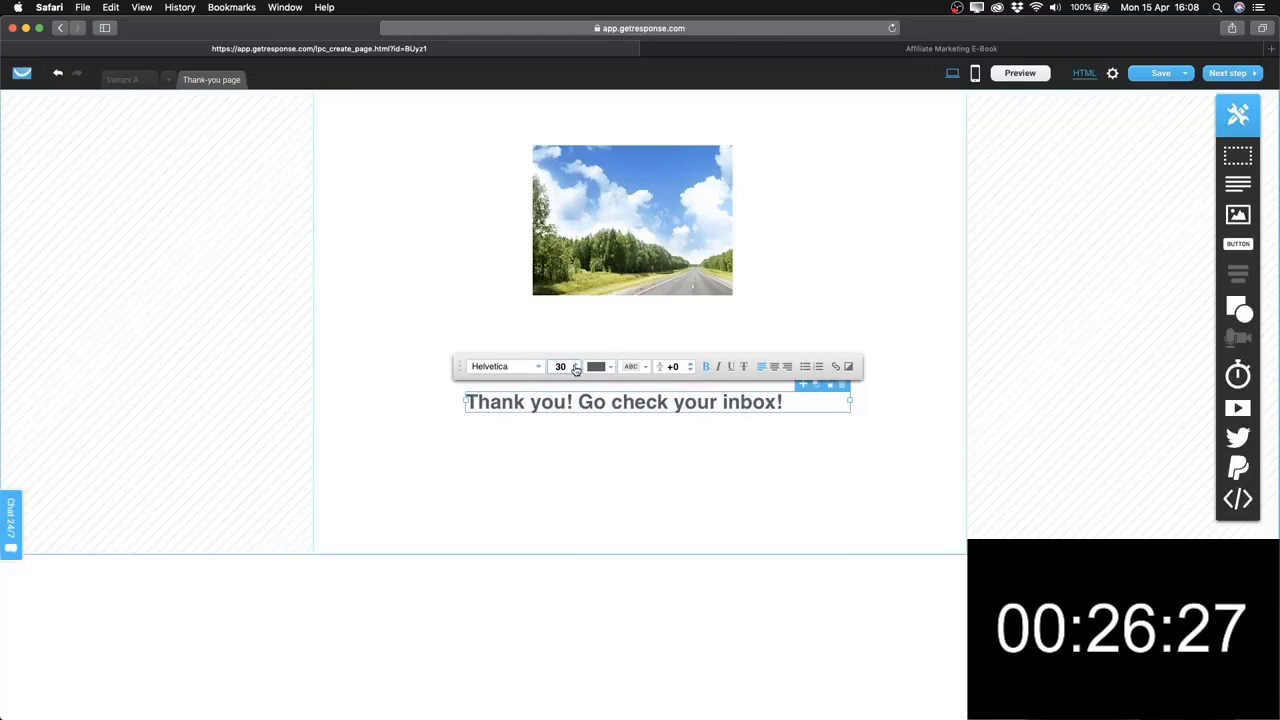
{"action": "left_click", "coordinate": [598, 367]}
{"action": "left_click", "coordinate": [654, 304]}
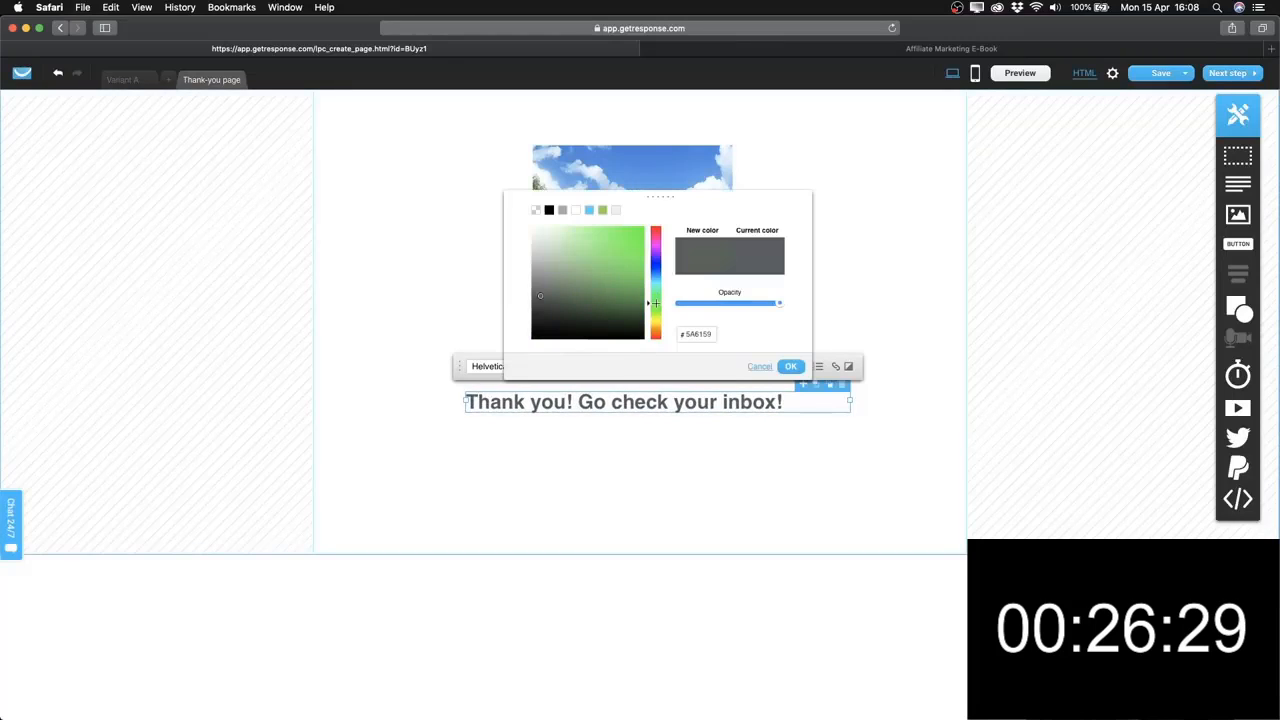
{"action": "left_click", "coordinate": [641, 267]}
{"action": "left_click", "coordinate": [643, 260]}
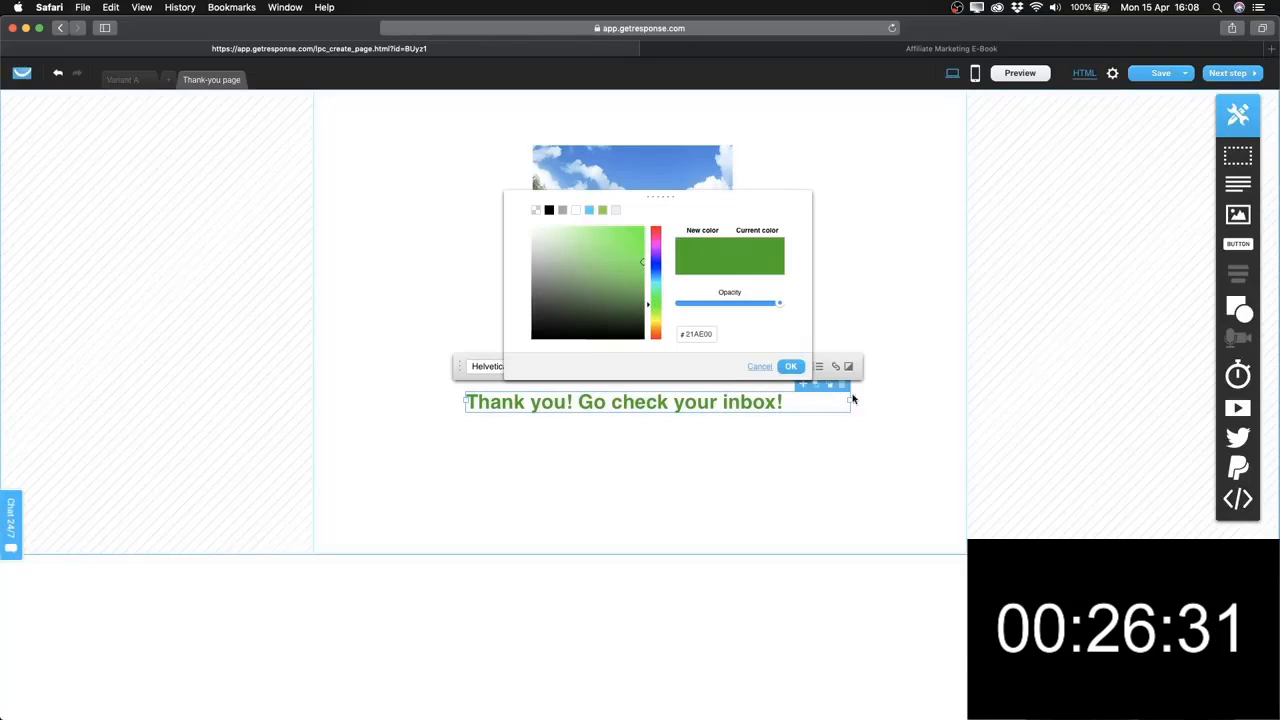
{"action": "left_click", "coordinate": [792, 367]}
Move the heading lower on the page and centre its text.
{"action": "left_click_drag", "start_coordinate": [663, 403], "coordinate": [645, 457]}
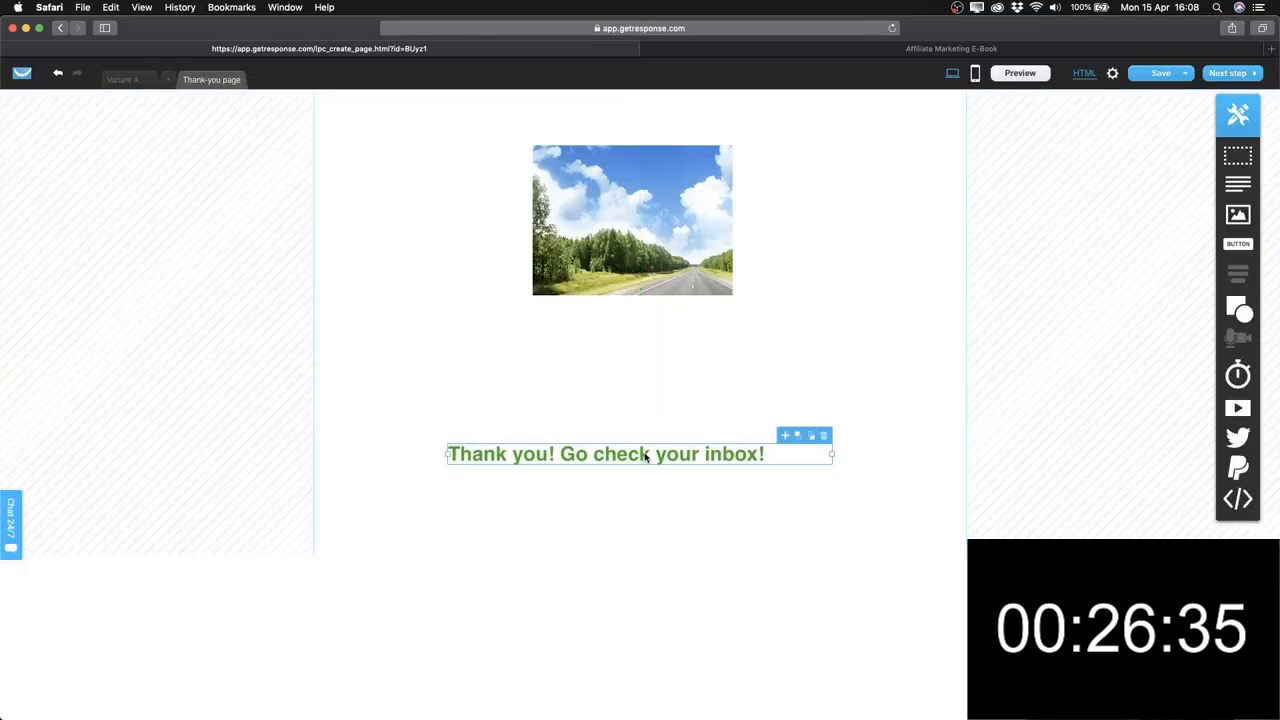
{"action": "double_click", "coordinate": [647, 454]}
{"action": "left_click", "coordinate": [756, 420]}
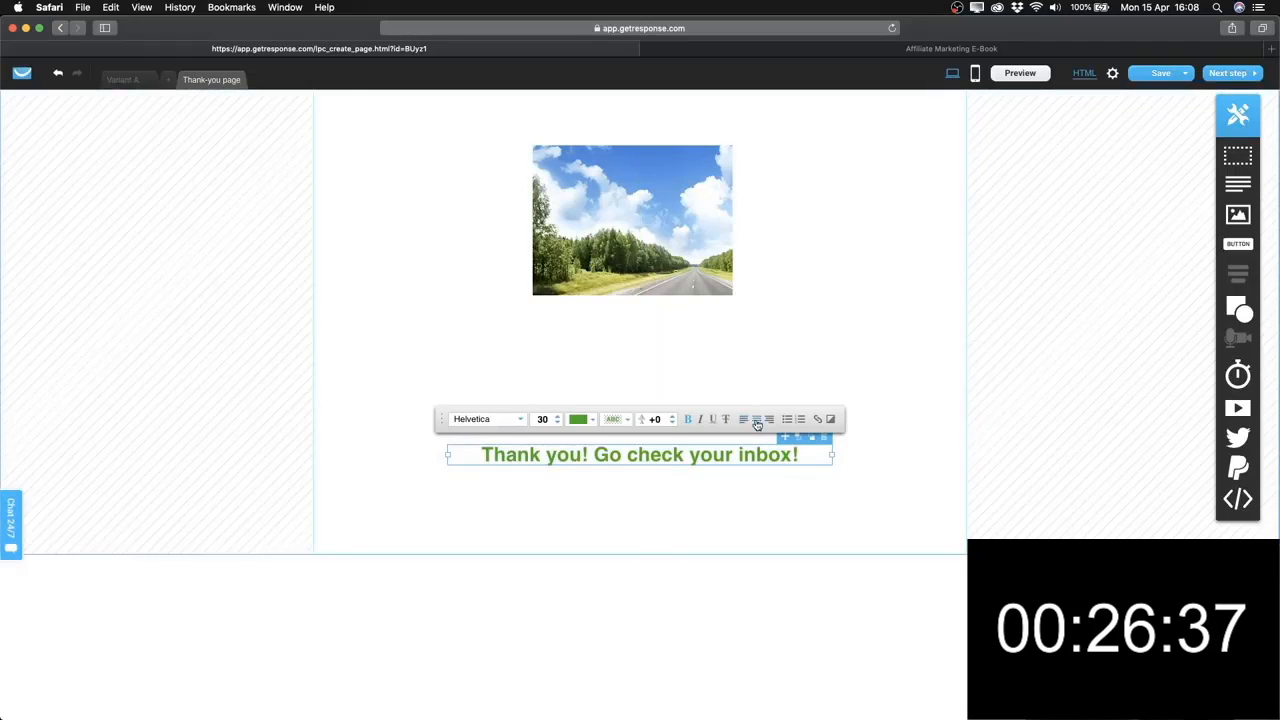
{"action": "left_click", "coordinate": [691, 483]}
{"action": "left_click_drag", "start_coordinate": [680, 462], "coordinate": [677, 460]}
Replace the road photo with a fully cropped, centred thumbs-up illustration, then preview the page.
{"action": "left_click", "coordinate": [640, 248]}
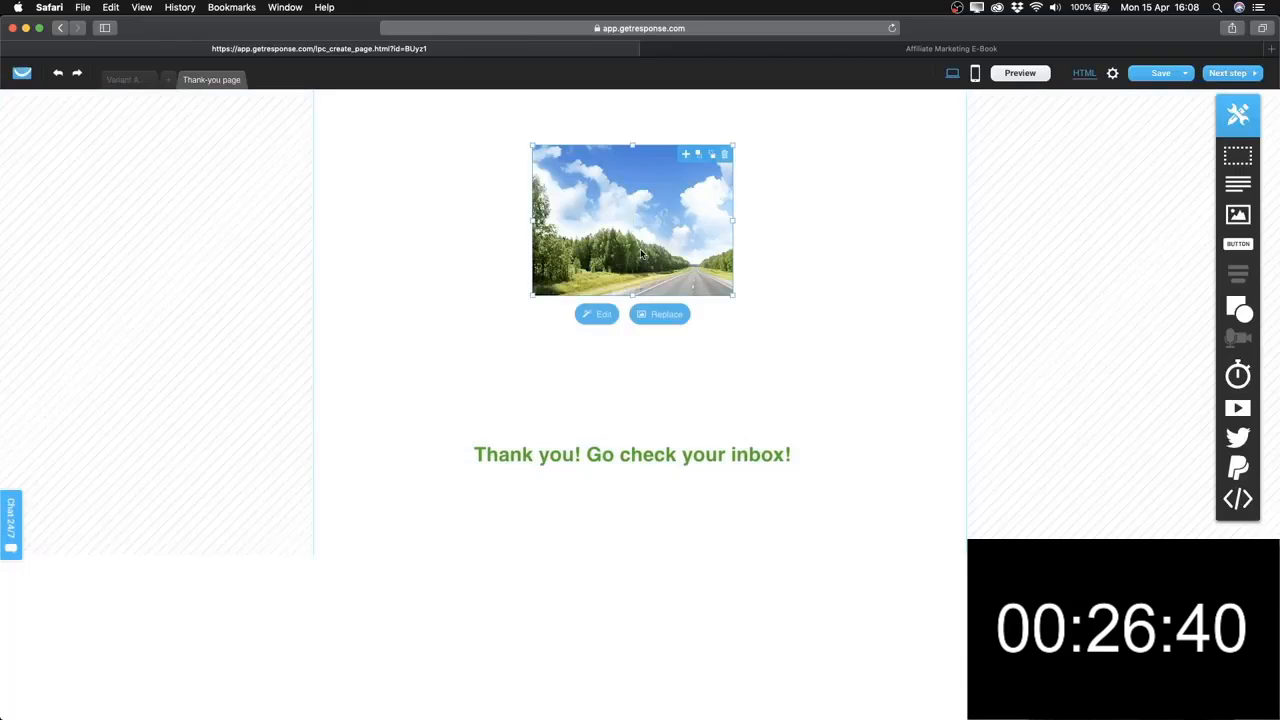
{"action": "left_click", "coordinate": [665, 323]}
{"action": "left_click", "coordinate": [185, 187]}
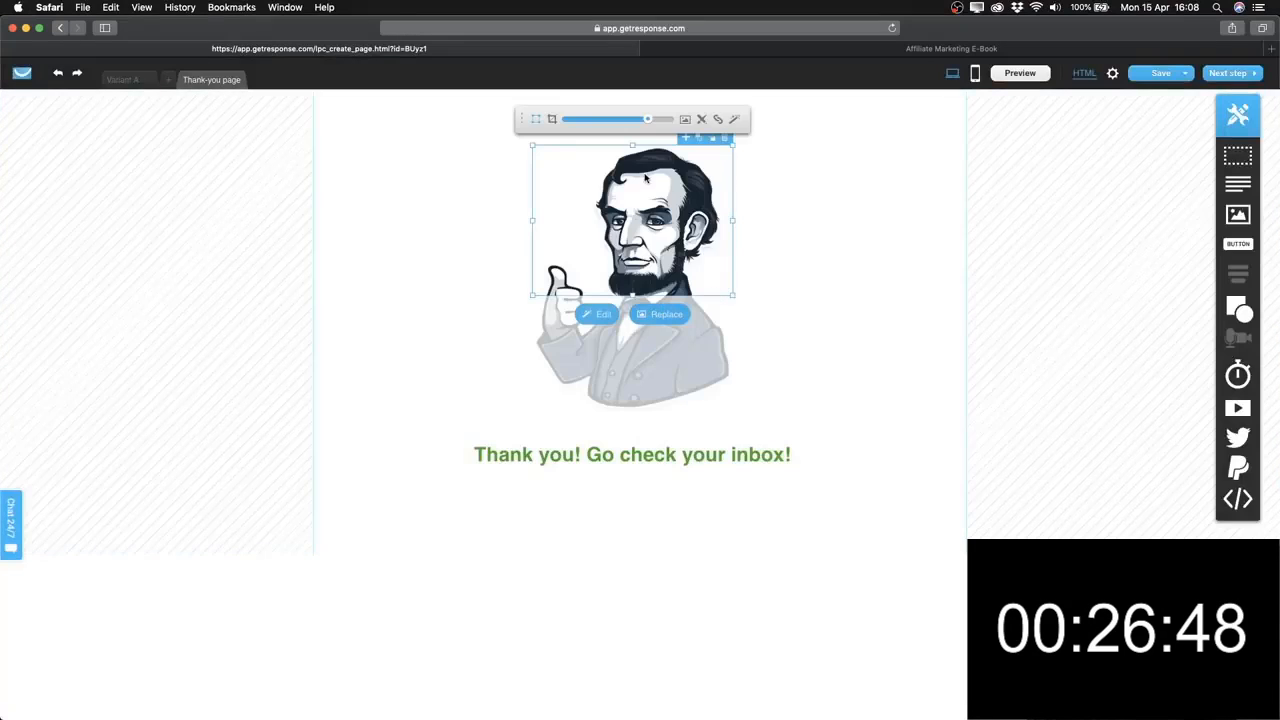
{"action": "left_click", "coordinate": [552, 121]}
{"action": "left_click_drag", "start_coordinate": [632, 296], "coordinate": [632, 418]}
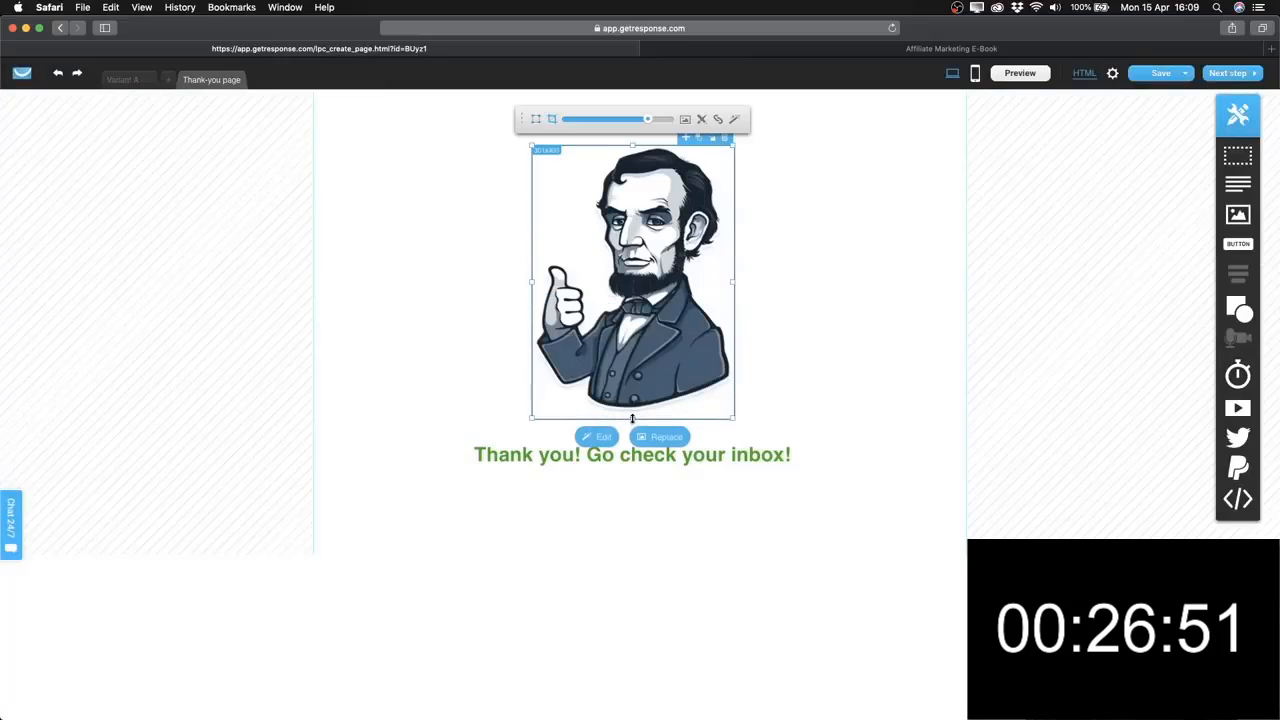
{"action": "left_click", "coordinate": [818, 259]}
{"action": "left_click_drag", "start_coordinate": [643, 293], "coordinate": [650, 299]}
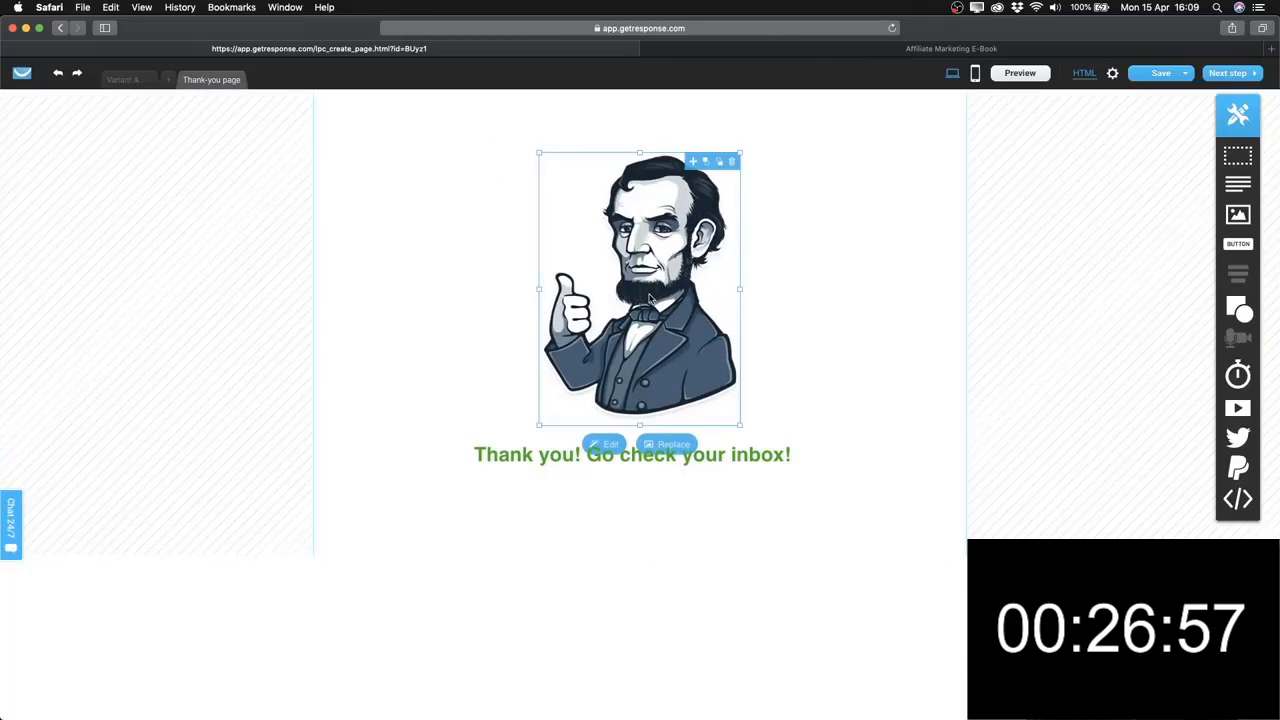
{"action": "left_click", "coordinate": [855, 311]}
{"action": "left_click", "coordinate": [1038, 78]}
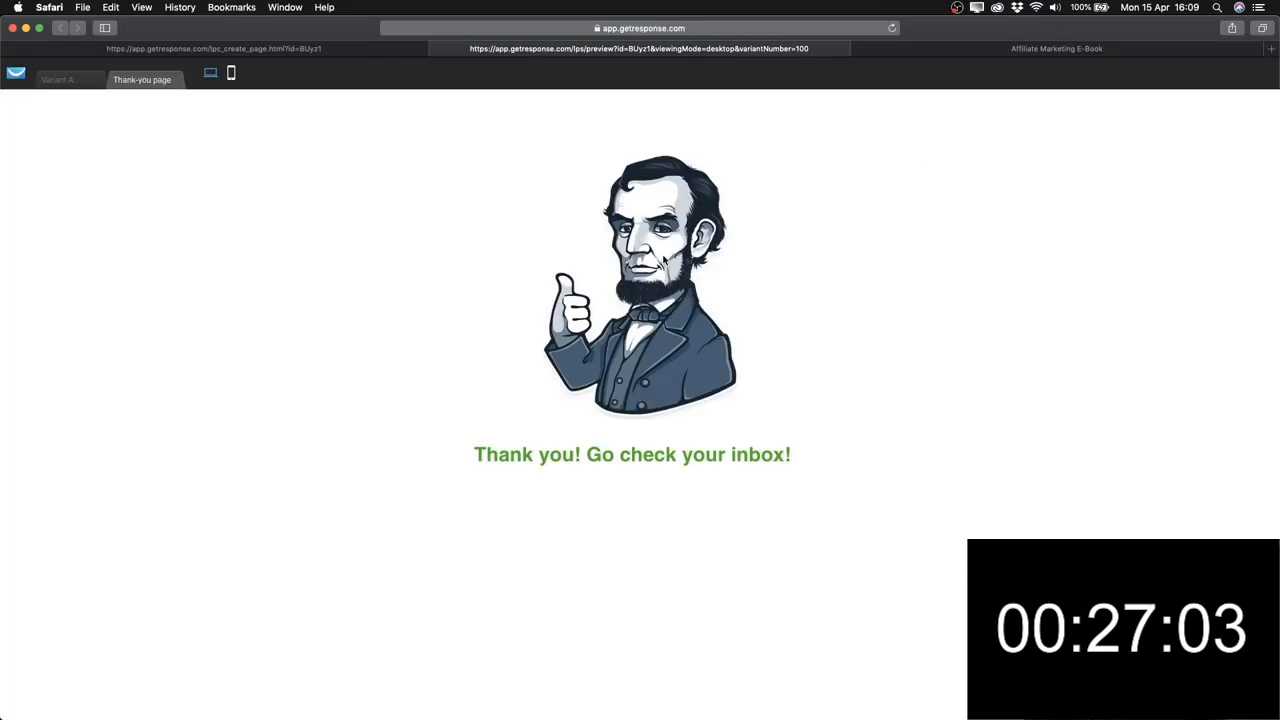
Close the preview, create the thank-you page's mobile version, and proceed to the page settings.
{"action": "left_click", "coordinate": [437, 49]}
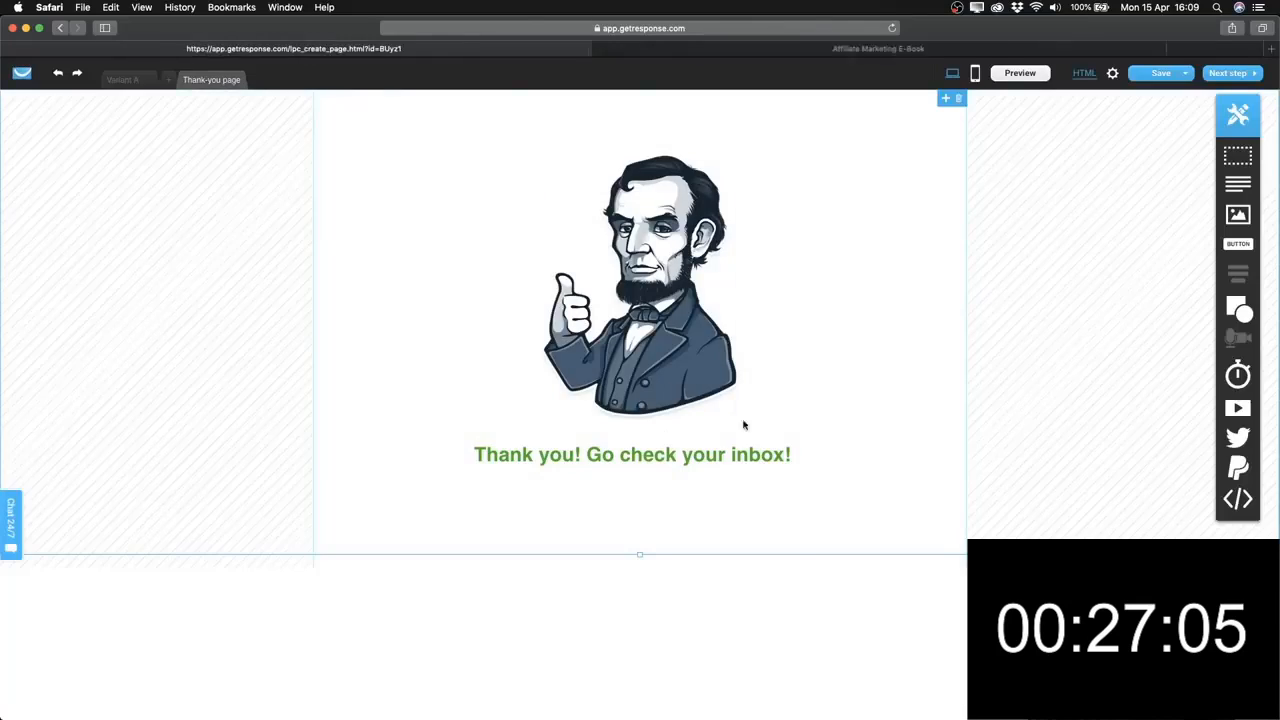
{"action": "left_click", "coordinate": [975, 74]}
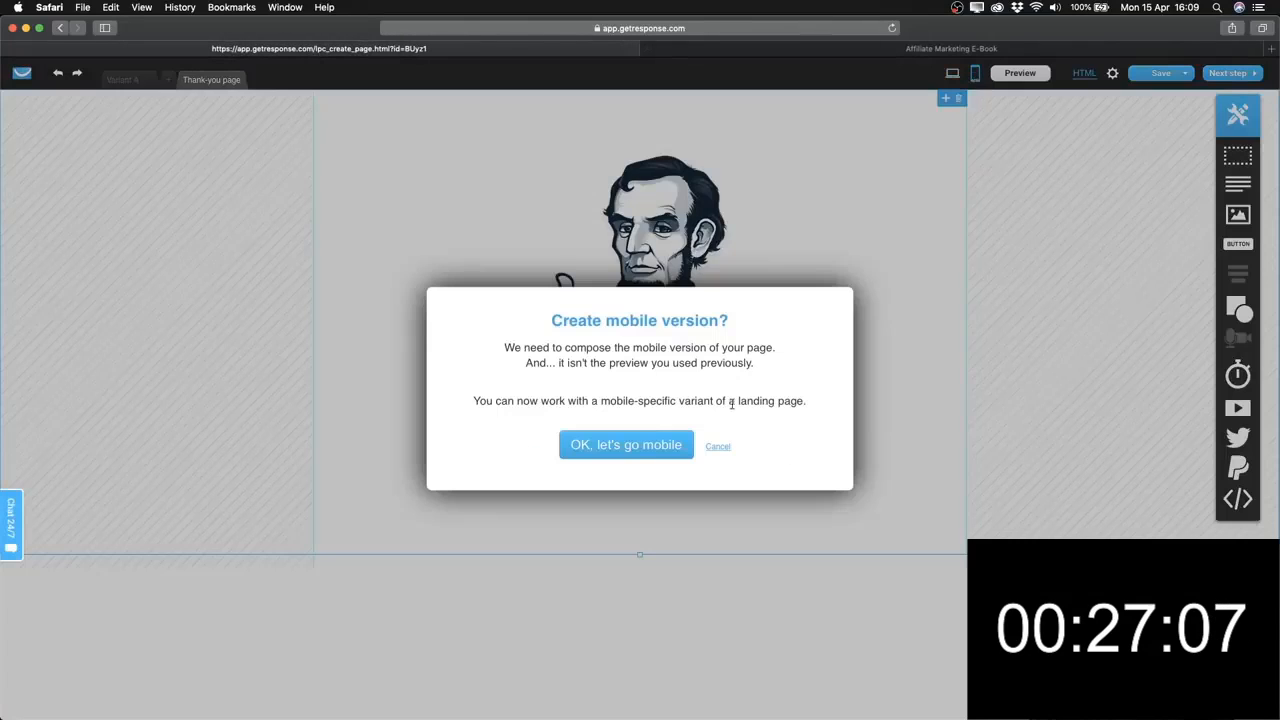
{"action": "left_click", "coordinate": [618, 456]}
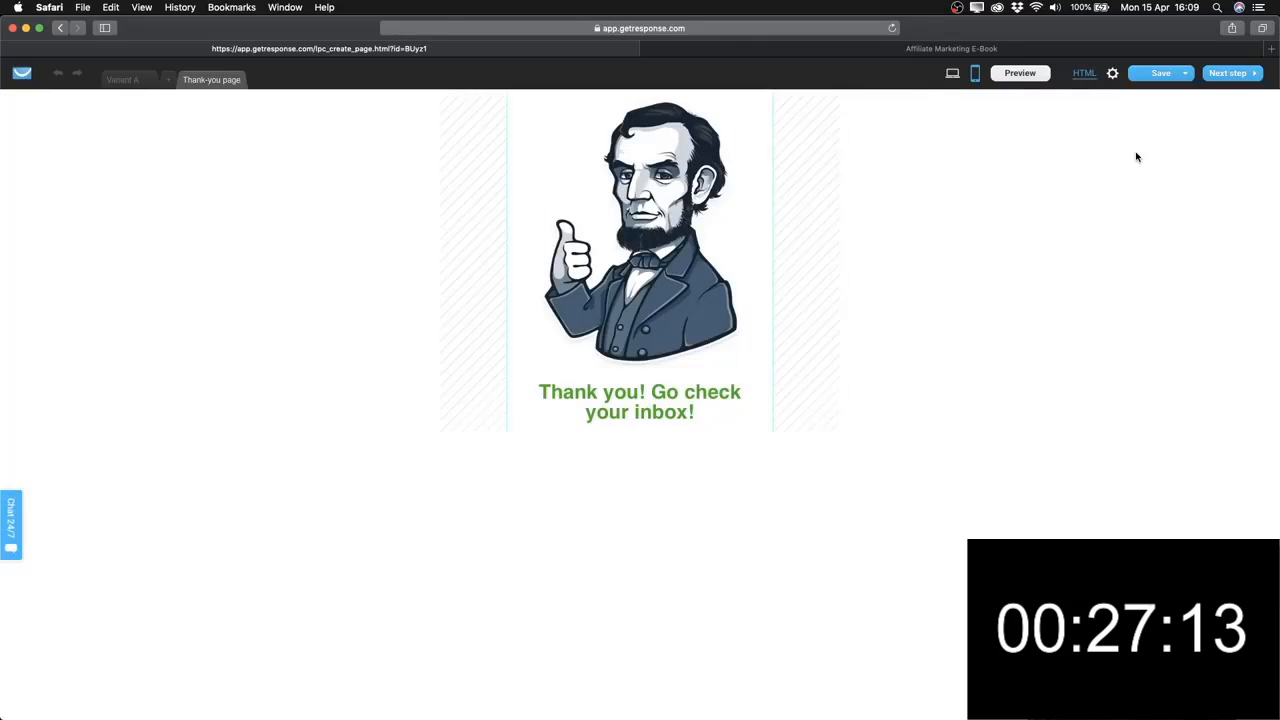
{"action": "left_click", "coordinate": [1240, 75]}
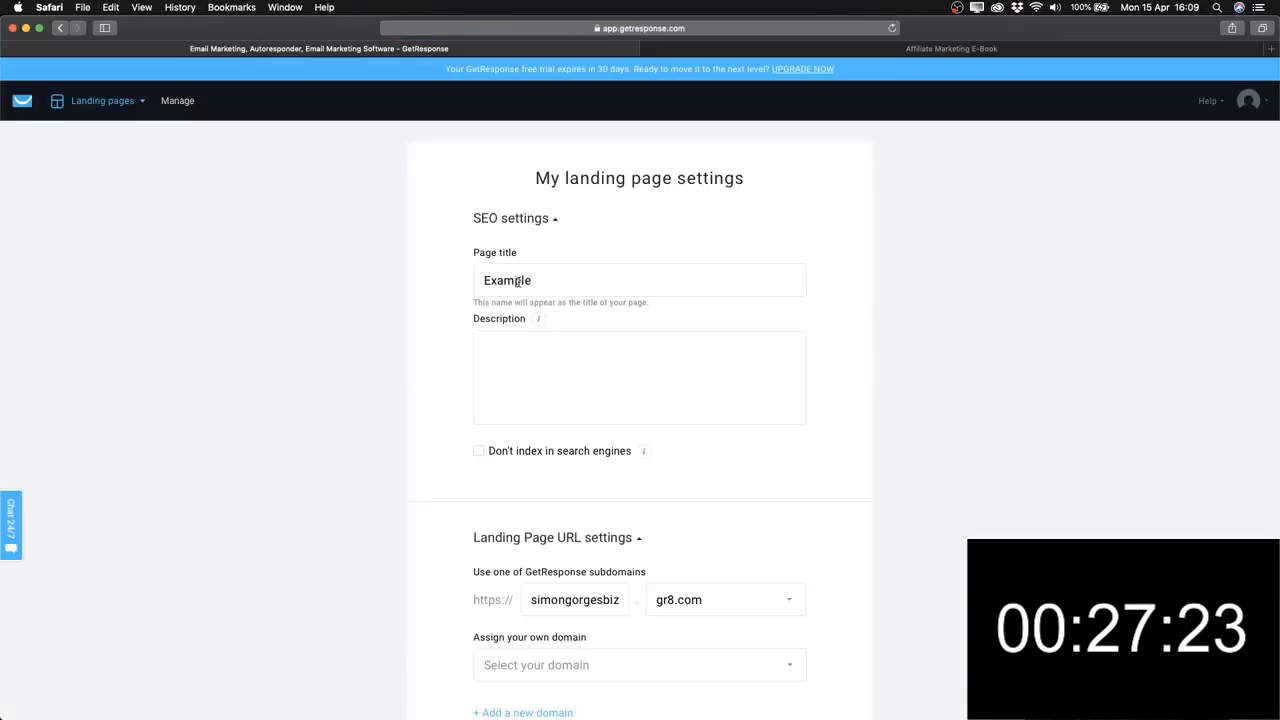
Review the SEO title and description, toggling 'Don't index in search engines' on and back off.
{"action": "left_click", "coordinate": [480, 280]}
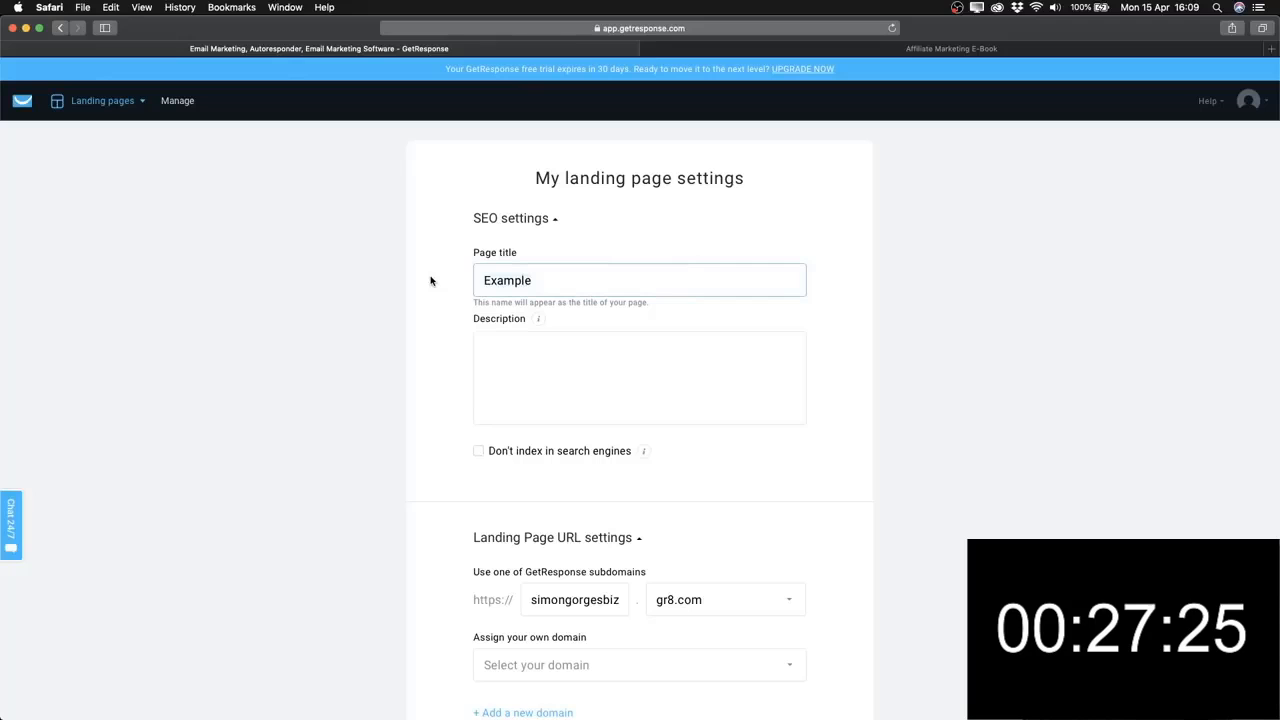
{"action": "scroll", "coordinate": [531, 360], "scroll_direction": "down", "scroll_amount": 1}
{"action": "left_click", "coordinate": [533, 362]}
{"action": "scroll", "coordinate": [533, 362], "scroll_direction": "down", "scroll_amount": 3}
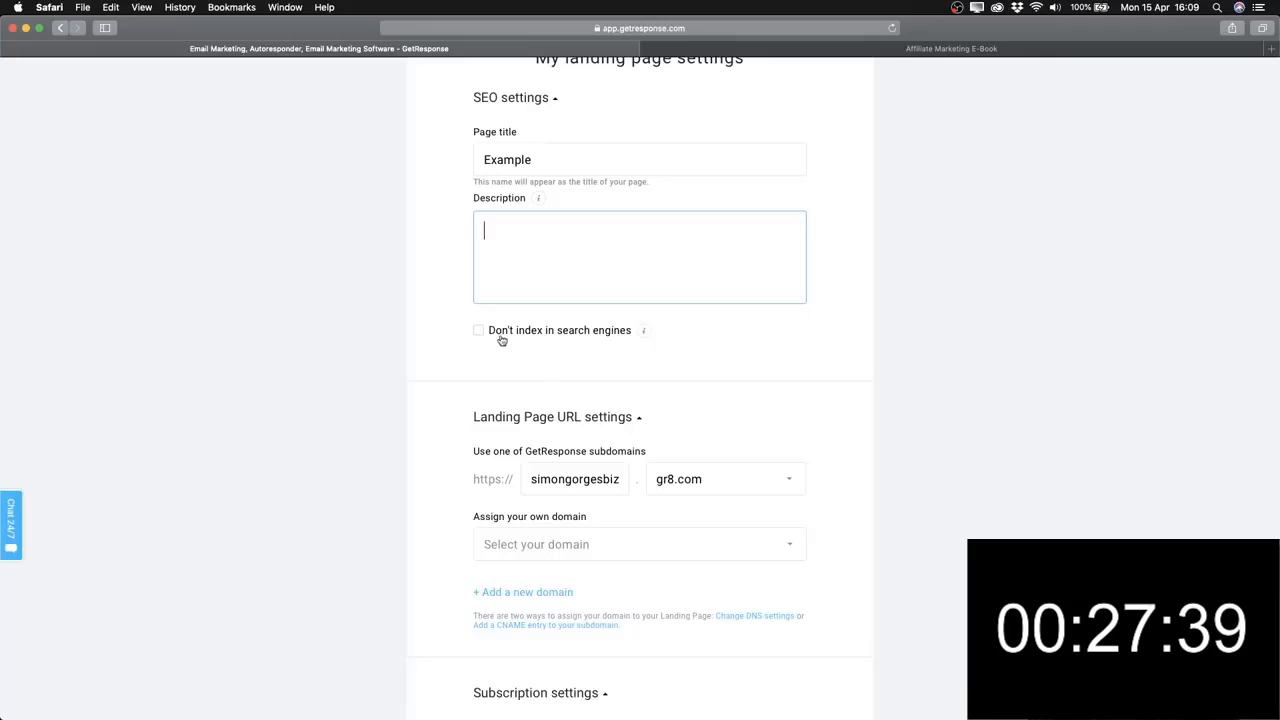
{"action": "left_click", "coordinate": [500, 336]}
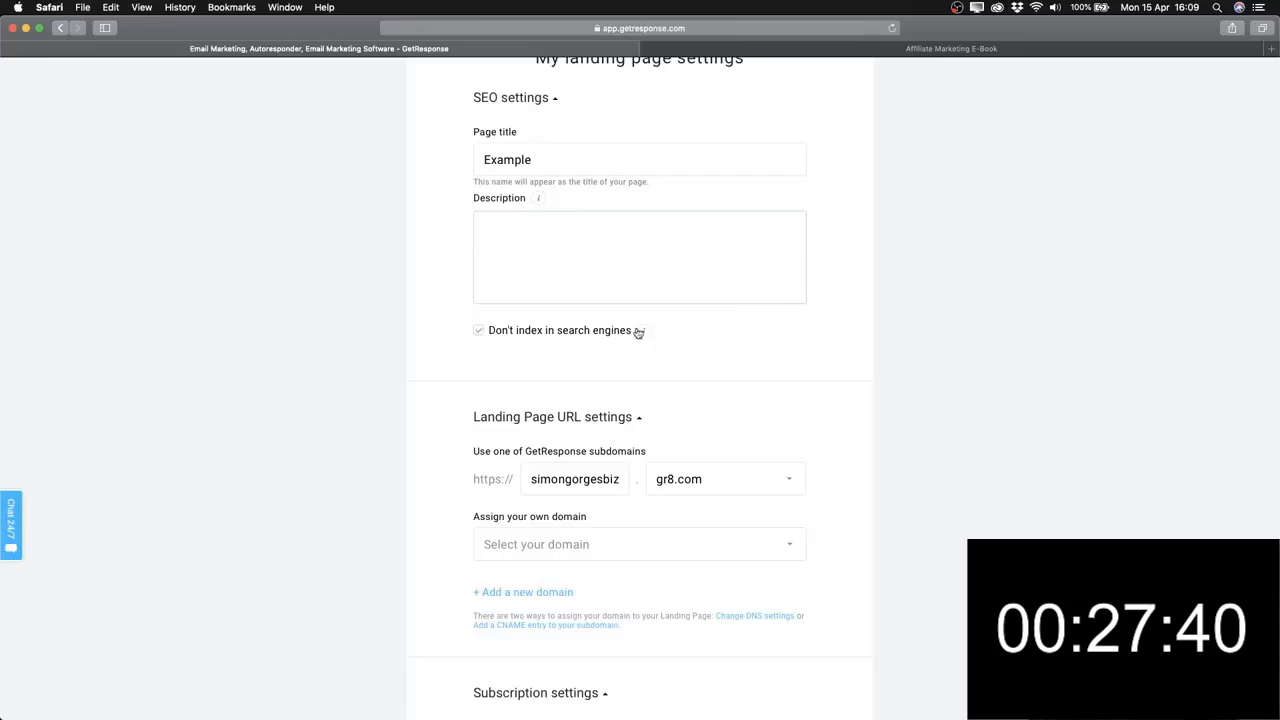
{"action": "left_click", "coordinate": [480, 332]}
{"action": "scroll", "coordinate": [457, 326], "scroll_direction": "down", "scroll_amount": 3}
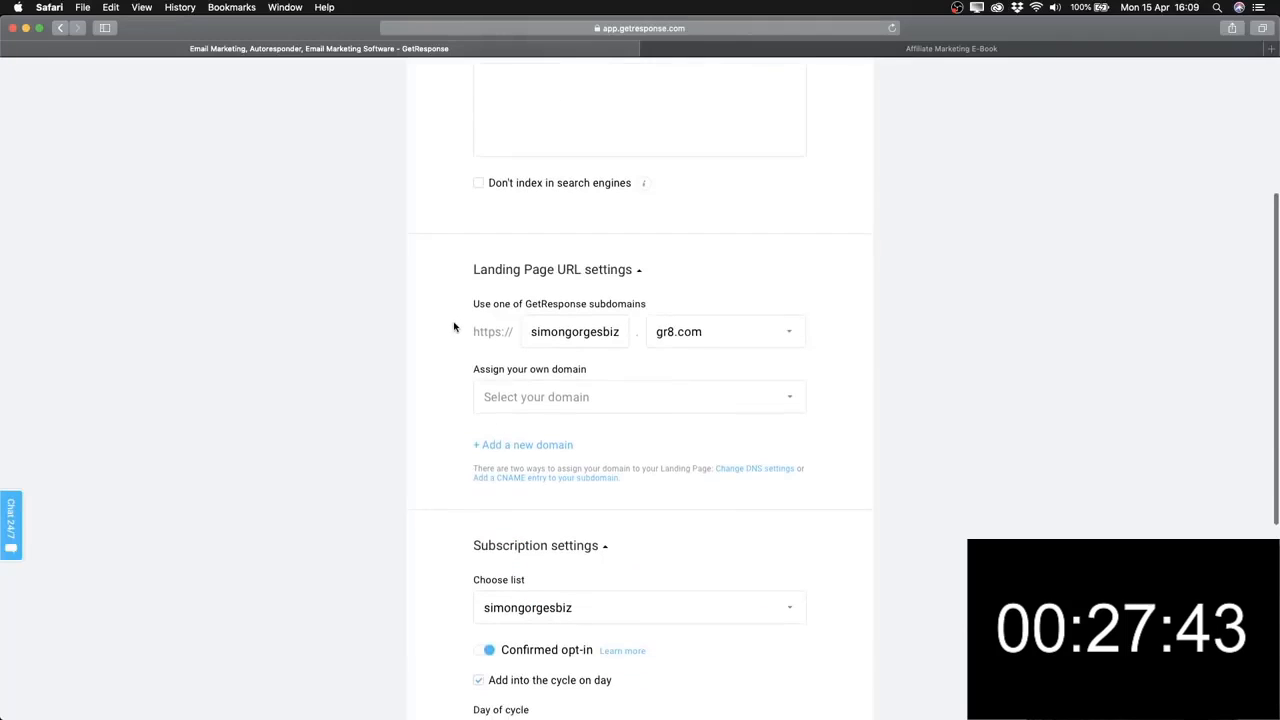
{"action": "scroll", "coordinate": [463, 337], "scroll_direction": "down", "scroll_amount": 2}
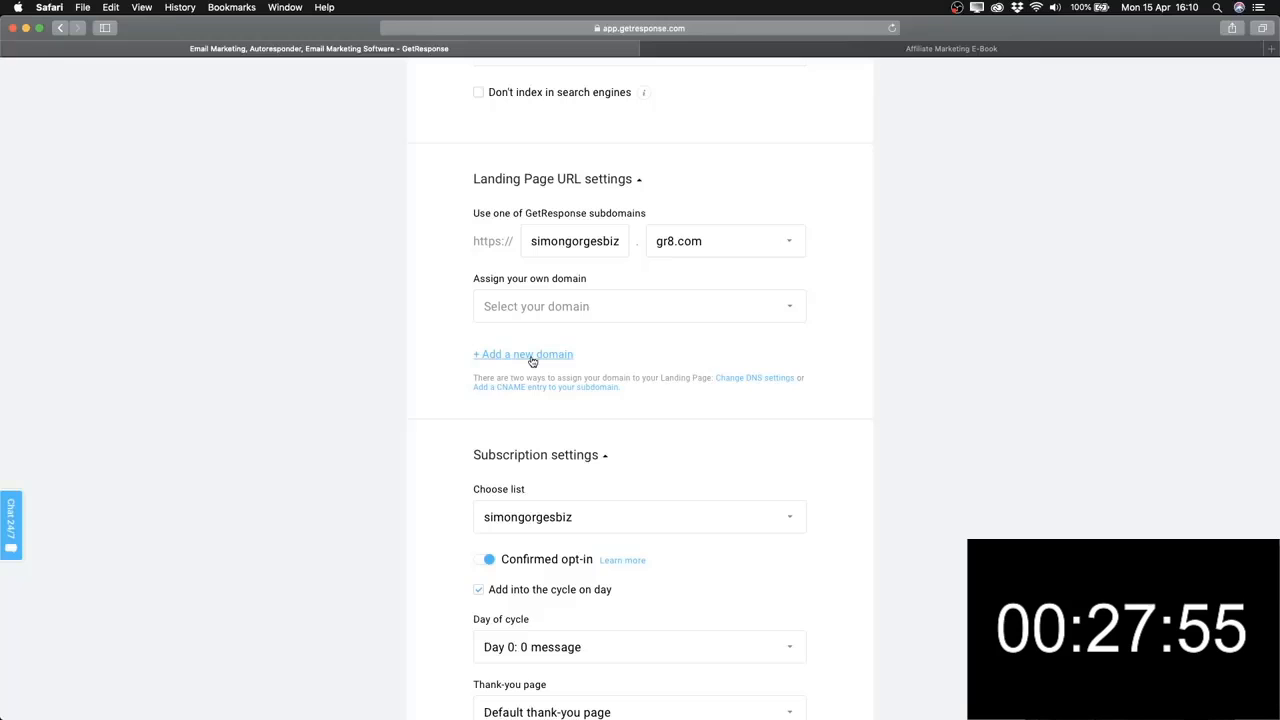
Look through the custom domain list, then switch to the Affiliate Marketing E-Book tab.
{"action": "left_click", "coordinate": [590, 314]}
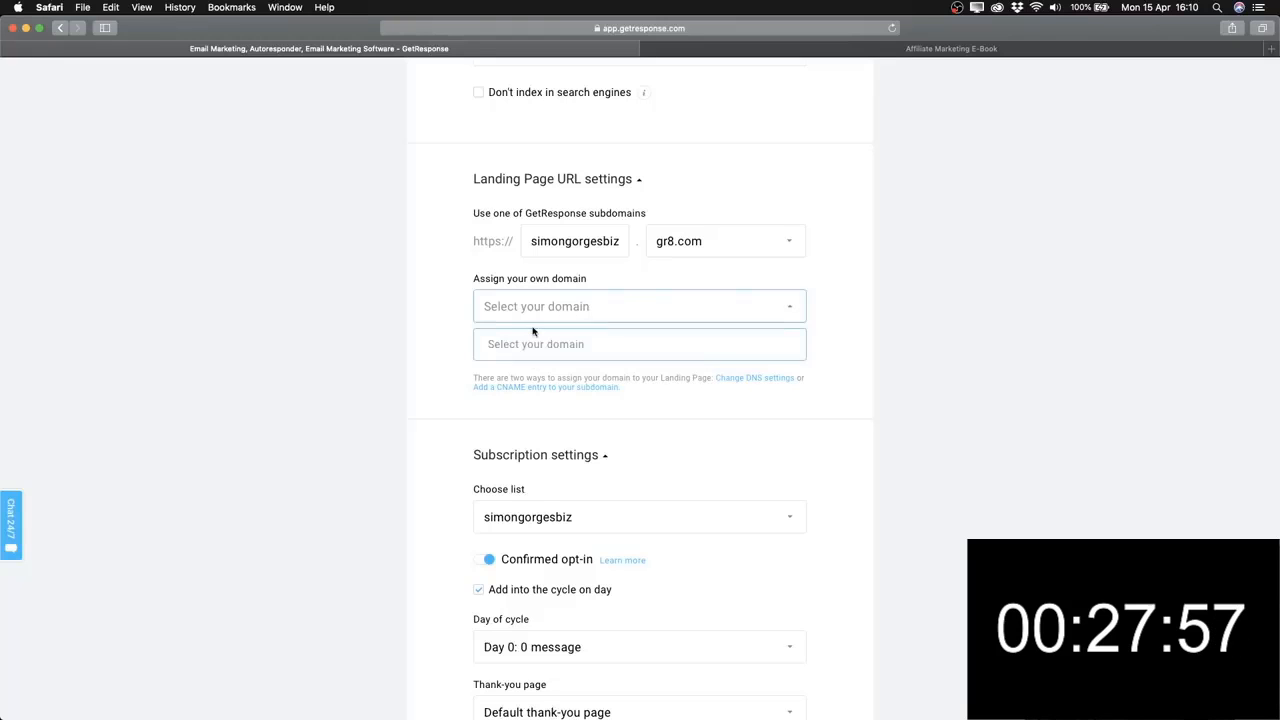
{"action": "left_click_drag", "start_coordinate": [533, 331], "coordinate": [426, 314]}
{"action": "left_click", "coordinate": [458, 340]}
{"action": "scroll", "coordinate": [458, 357], "scroll_direction": "up", "scroll_amount": 10}
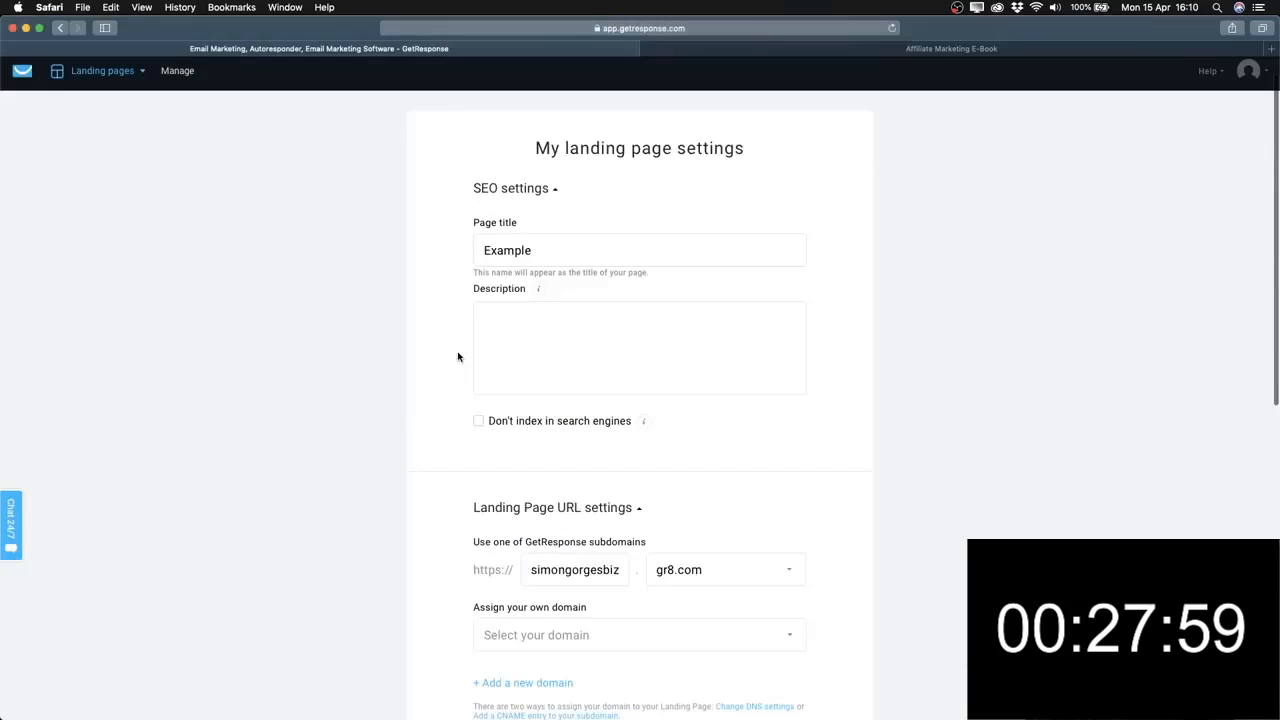
{"action": "scroll", "coordinate": [458, 357], "scroll_direction": "down", "scroll_amount": 3}
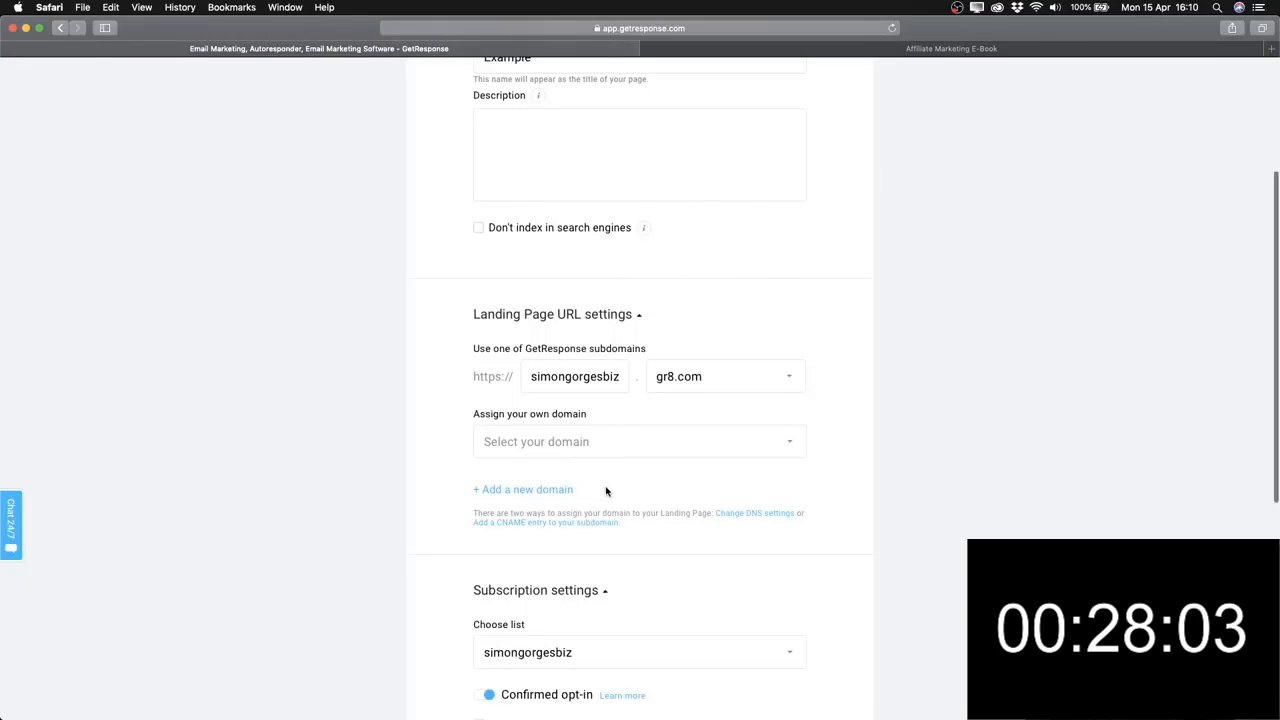
{"action": "scroll", "coordinate": [607, 490], "scroll_direction": "down", "scroll_amount": 1}
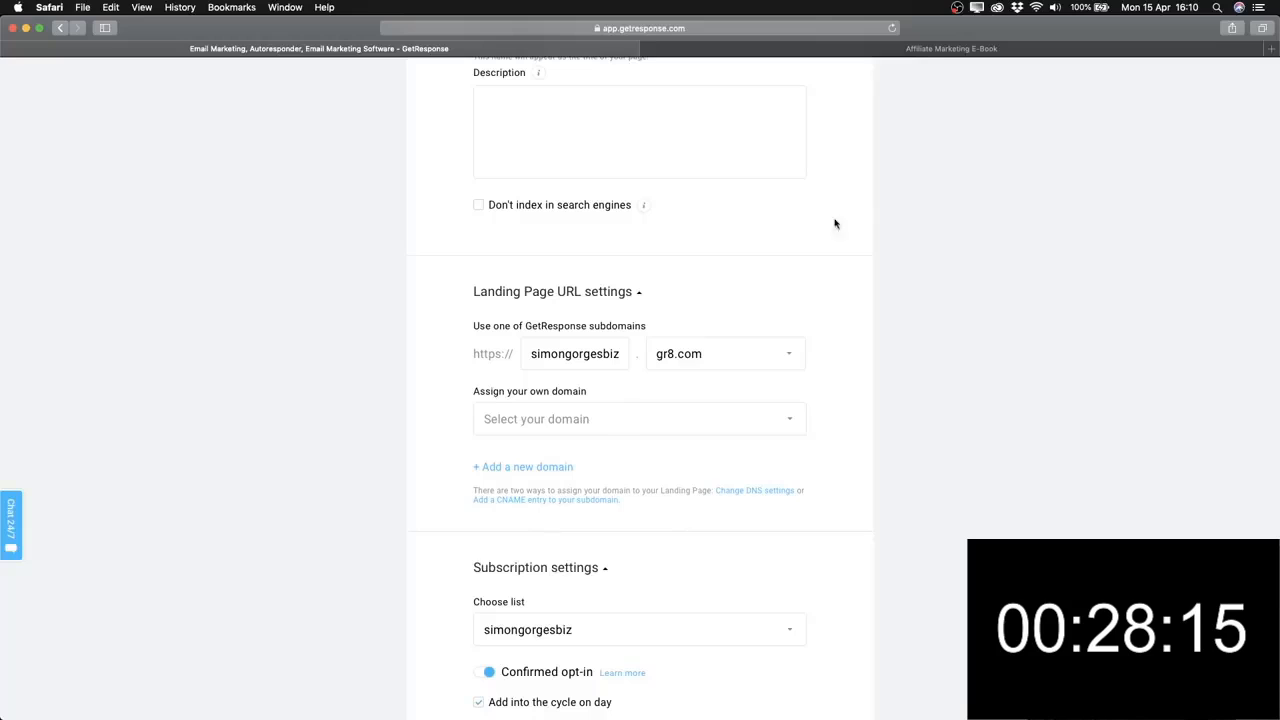
{"action": "left_click", "coordinate": [877, 54]}
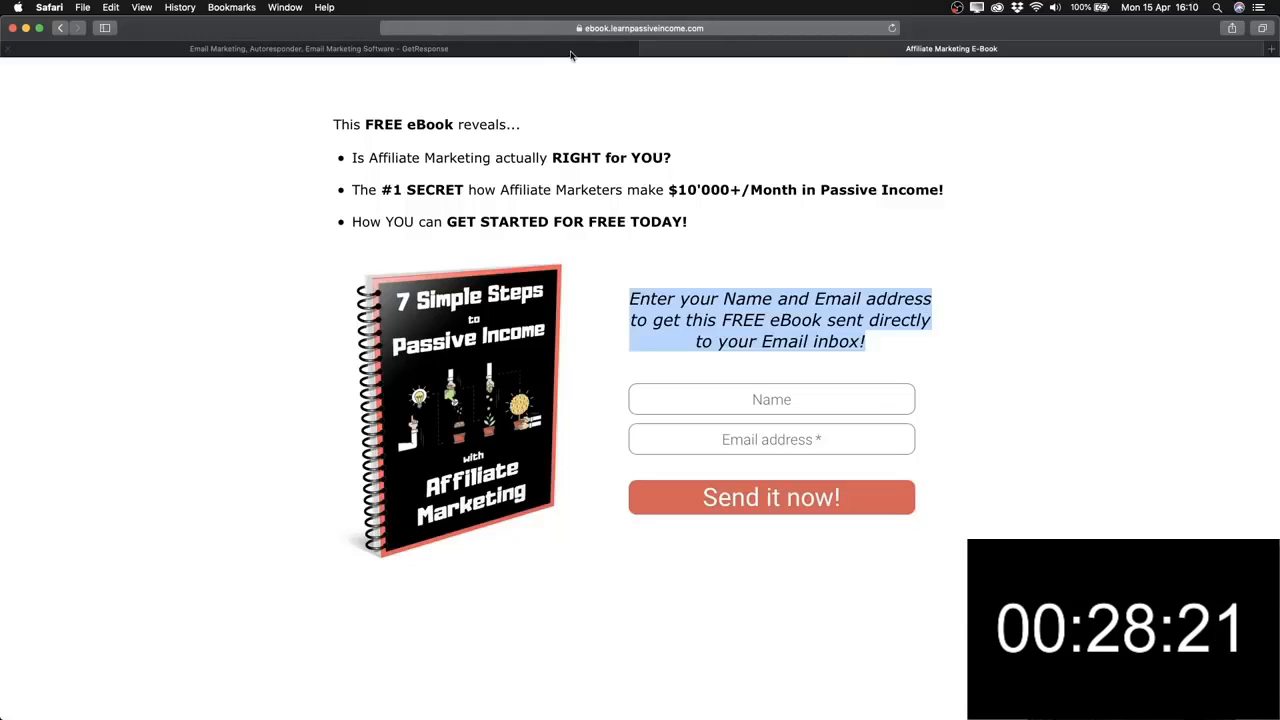
Back in GetResponse's landing page settings, set the subdomain to freemarketingebook.
{"action": "left_click", "coordinate": [455, 55]}
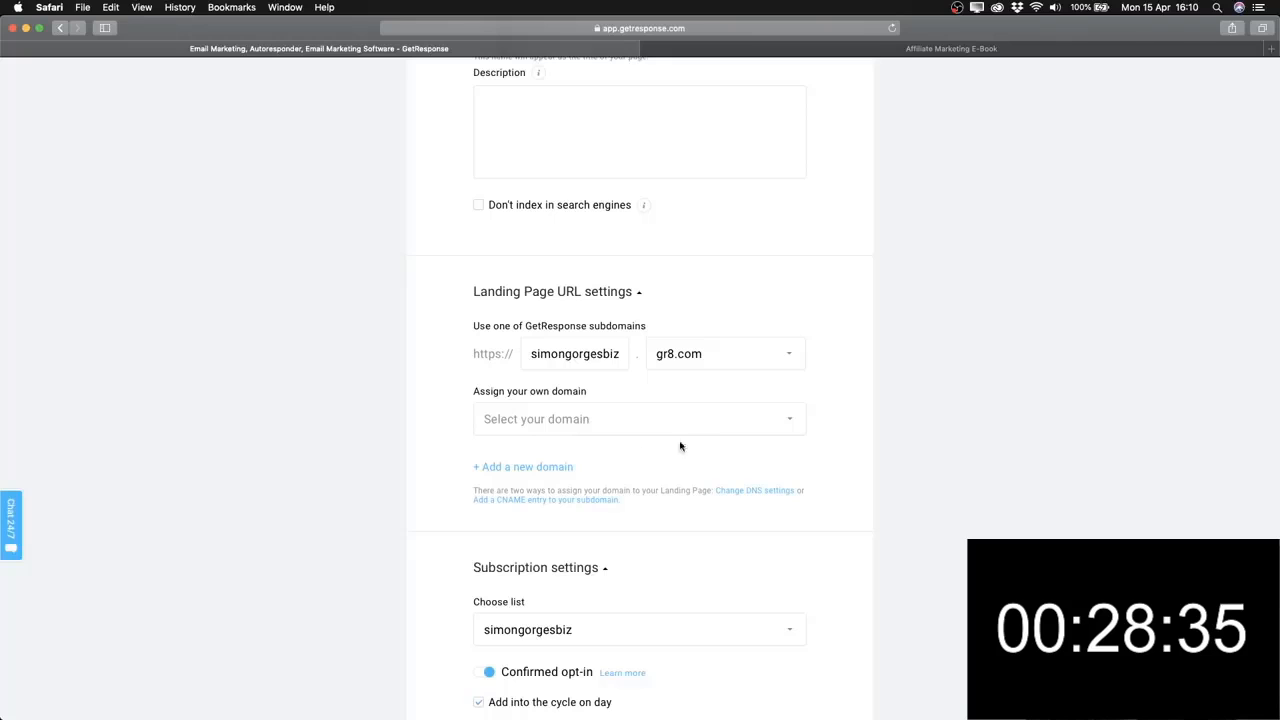
{"action": "scroll", "coordinate": [709, 458], "scroll_direction": "down", "scroll_amount": 1}
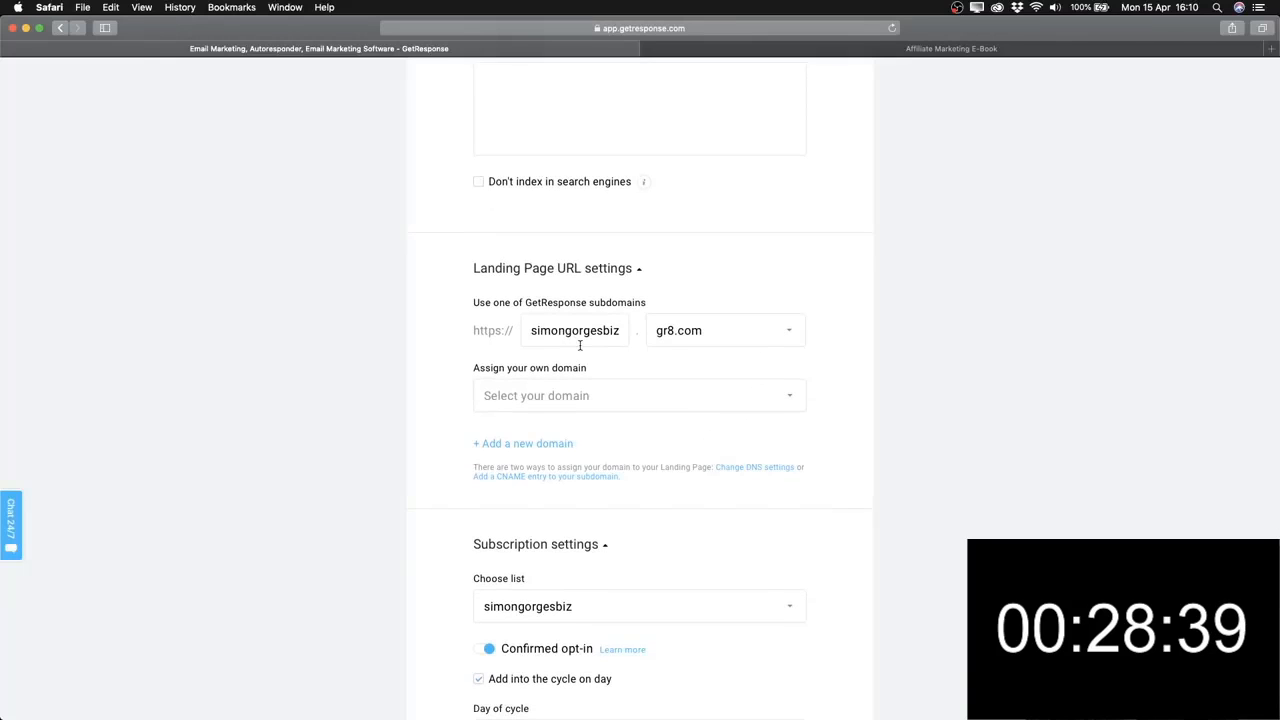
{"action": "left_click_drag", "start_coordinate": [476, 331], "coordinate": [809, 334]}
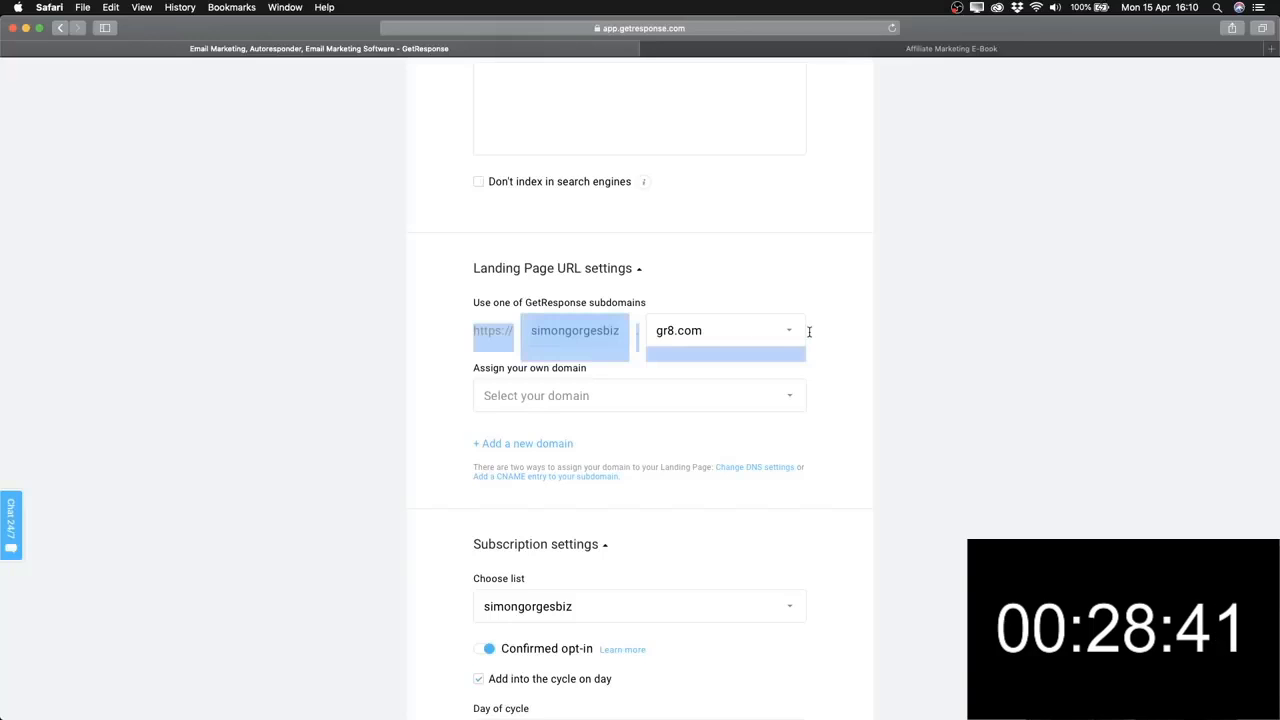
{"action": "left_click", "coordinate": [575, 314]}
{"action": "left_click", "coordinate": [580, 331]}
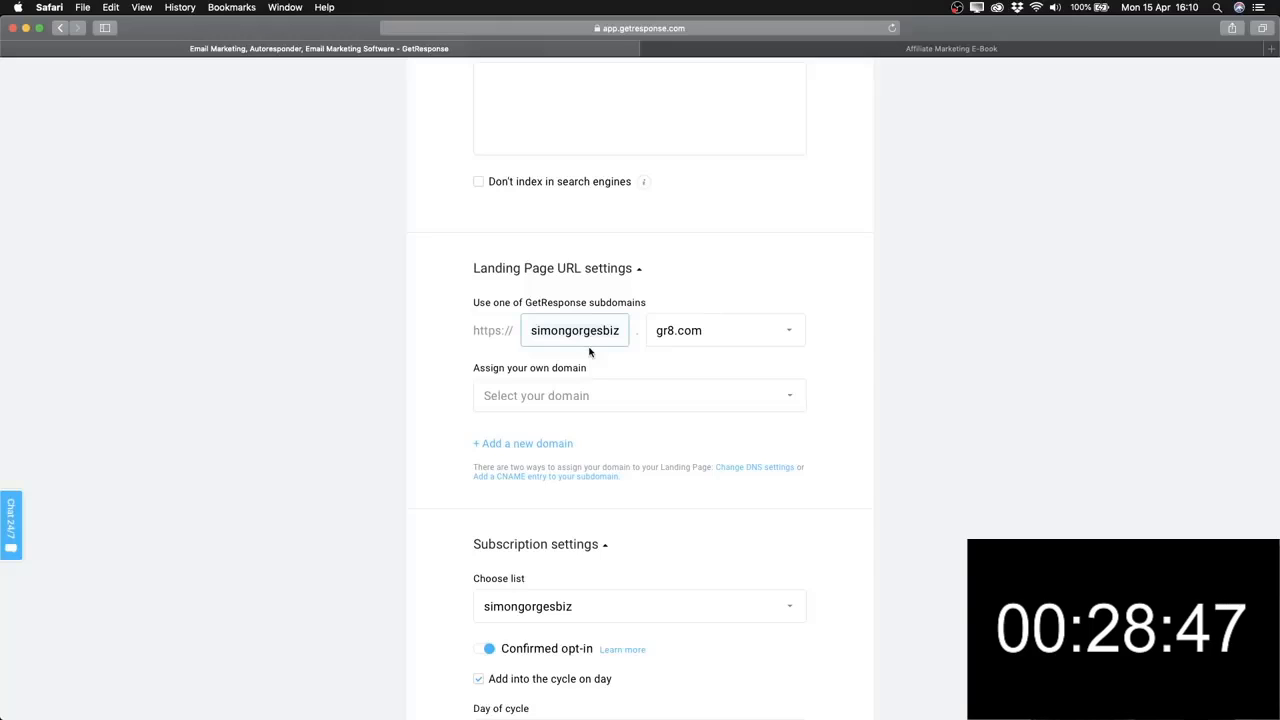
{"action": "key", "text": "super+a"}
{"action": "type", "text": "freema"}
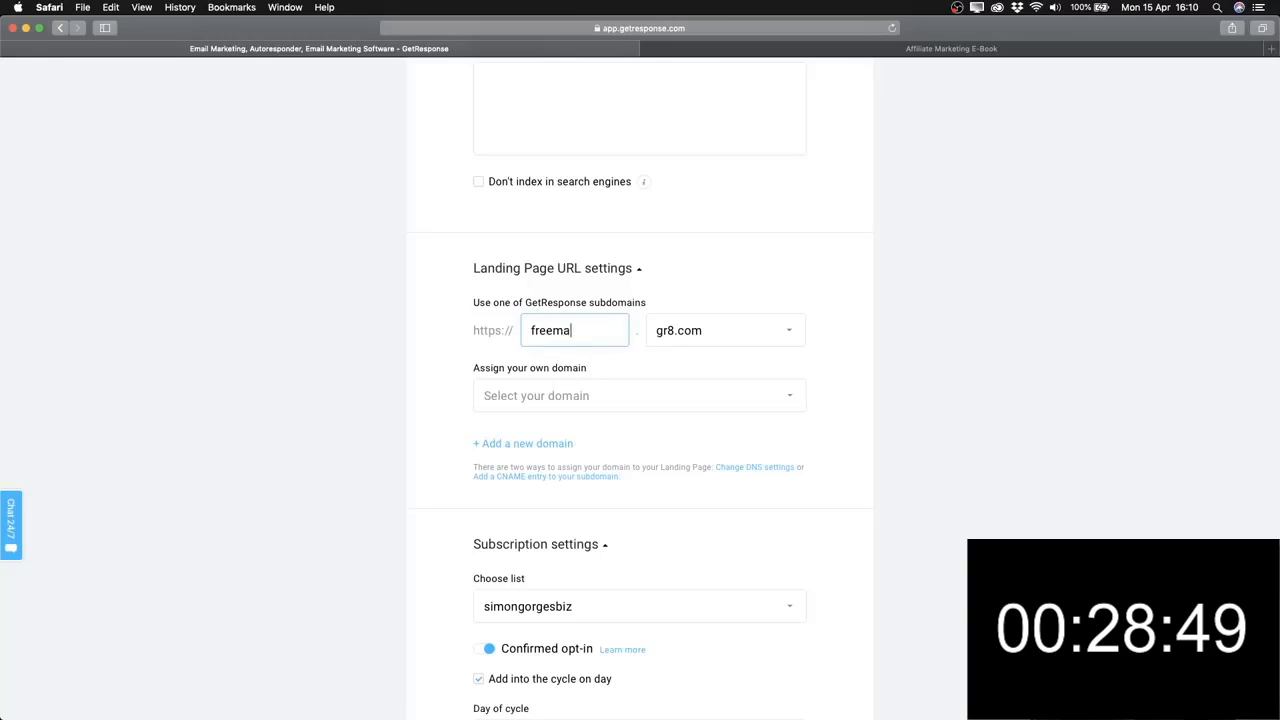
{"action": "type", "text": "rketingebook"}
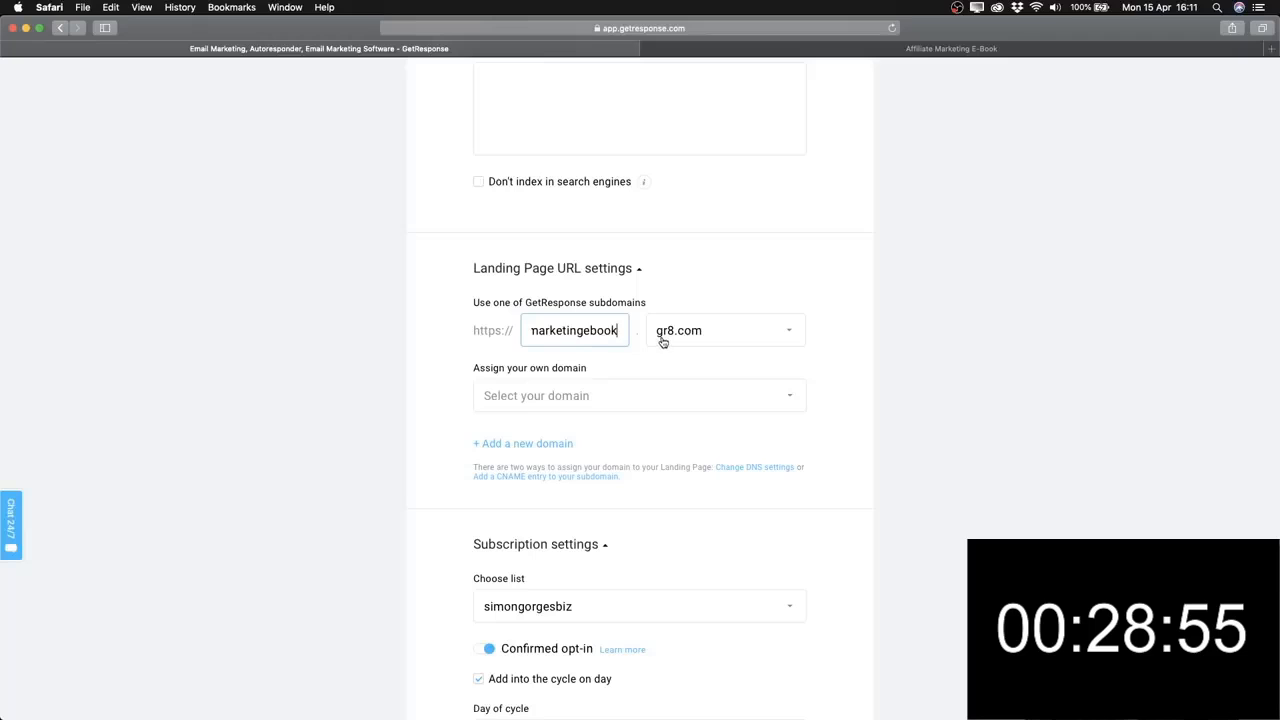
Check the gr8.com domain options and scroll down to the subscription settings.
{"action": "left_click", "coordinate": [662, 335]}
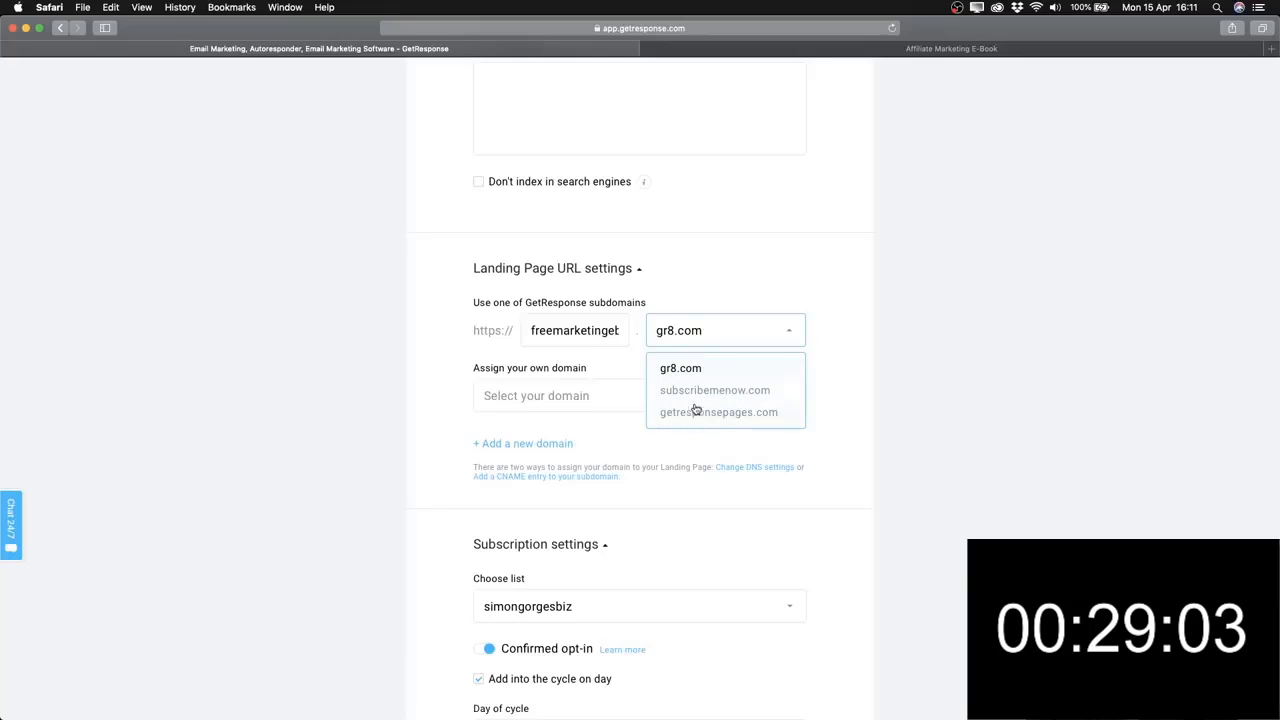
{"action": "left_click_drag", "start_coordinate": [680, 281], "coordinate": [684, 285]}
{"action": "scroll", "coordinate": [684, 285], "scroll_direction": "down", "scroll_amount": 5}
{"action": "scroll", "coordinate": [696, 318], "scroll_direction": "up", "scroll_amount": 5}
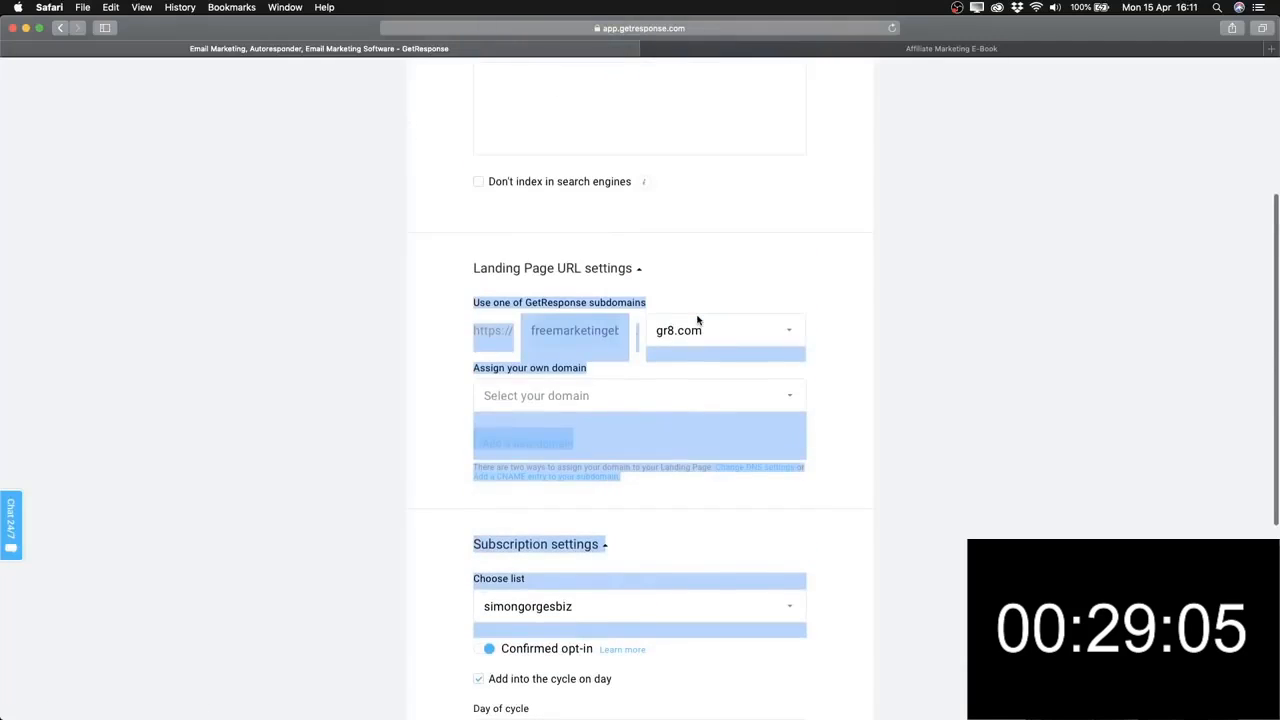
{"action": "left_click", "coordinate": [845, 323]}
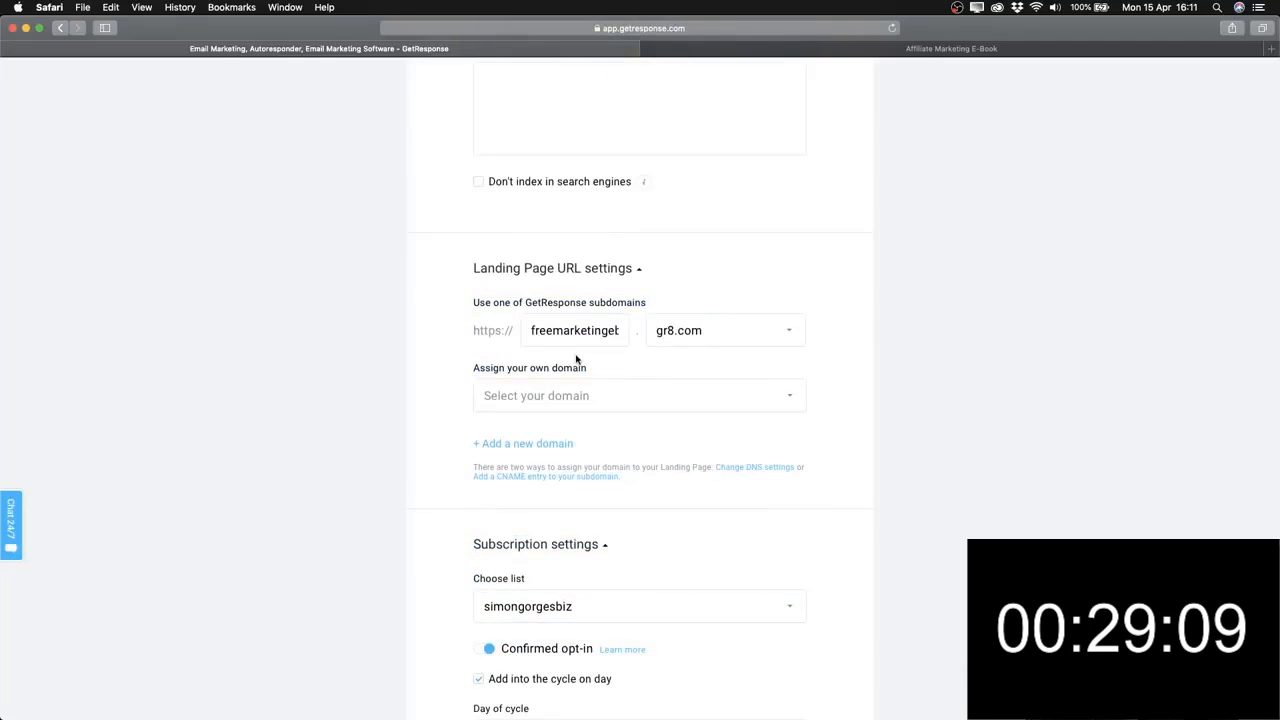
{"action": "scroll", "coordinate": [560, 330], "scroll_direction": "down", "scroll_amount": 1}
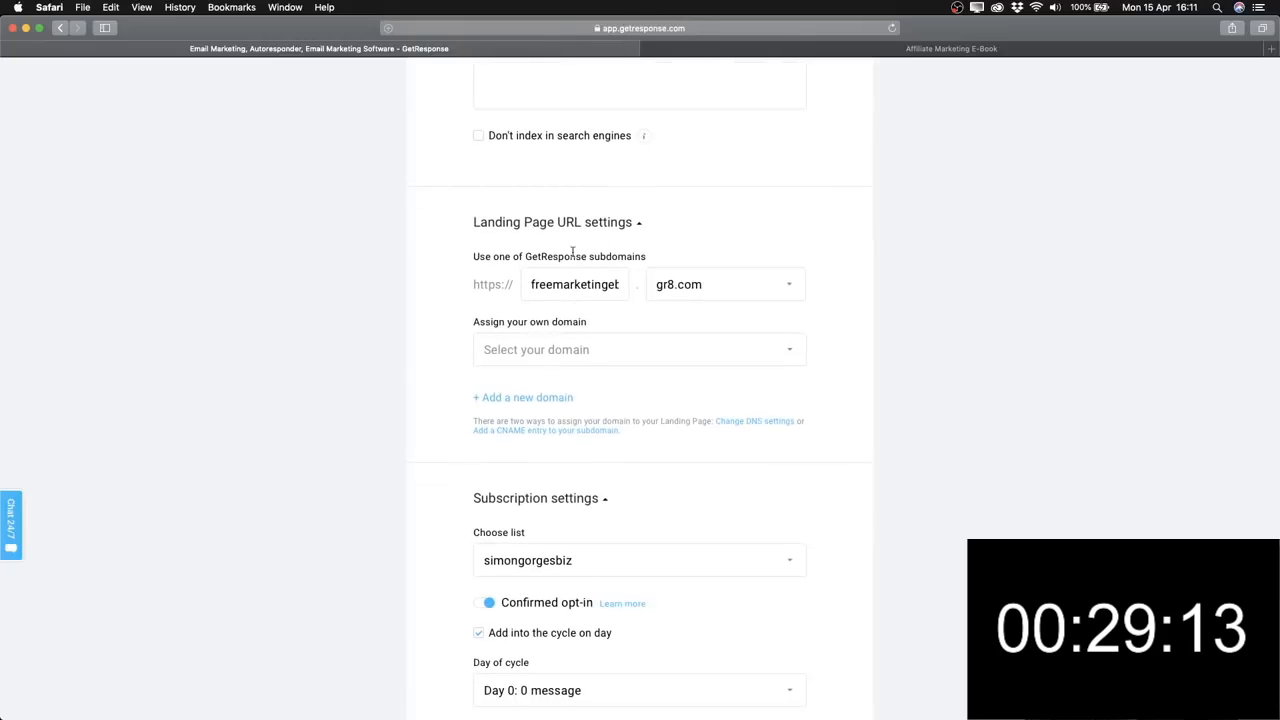
{"action": "scroll", "coordinate": [550, 366], "scroll_direction": "down", "scroll_amount": 4}
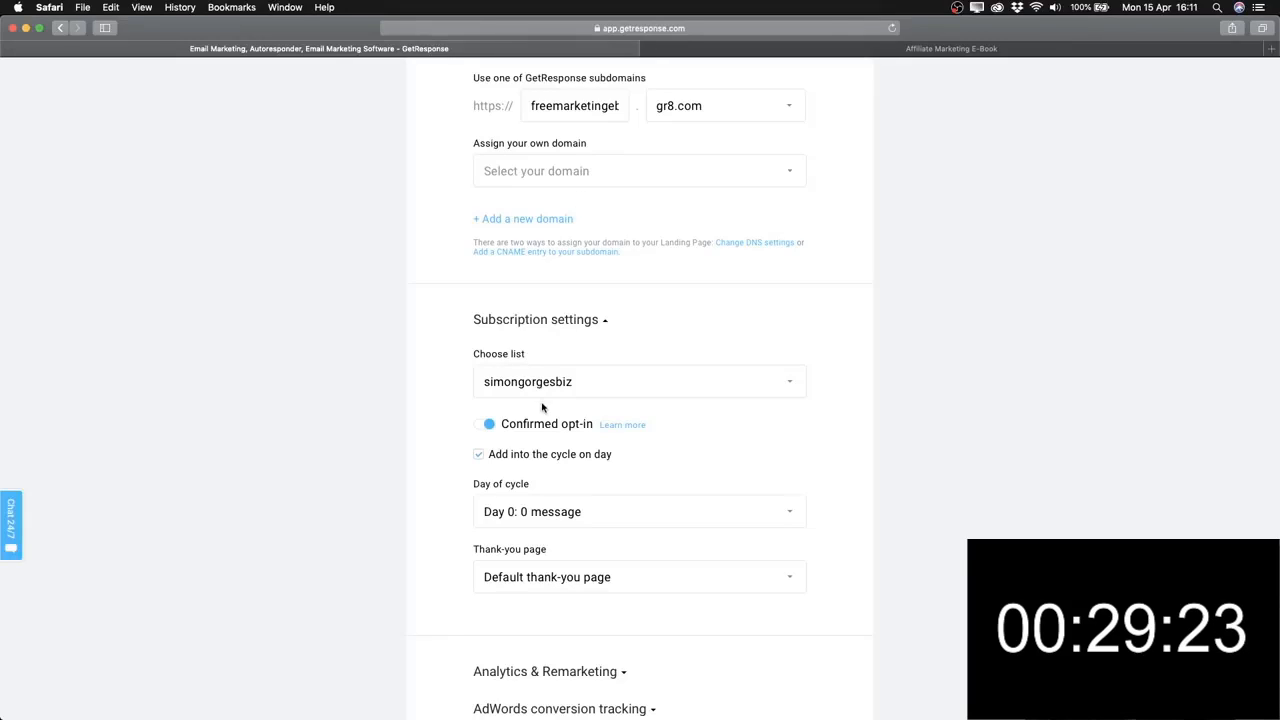
Choose getresponsetutorial1 as the list new sign-ups are subscribed to.
{"action": "left_click", "coordinate": [570, 398]}
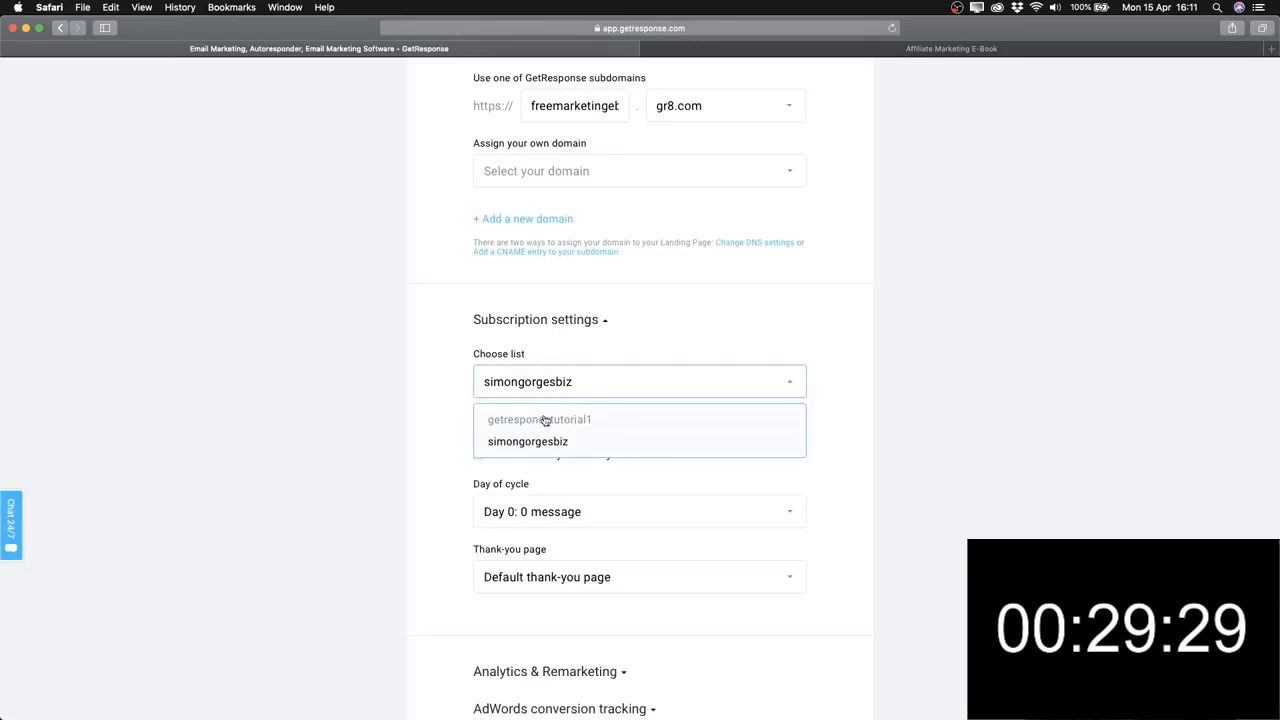
{"action": "left_click", "coordinate": [548, 420]}
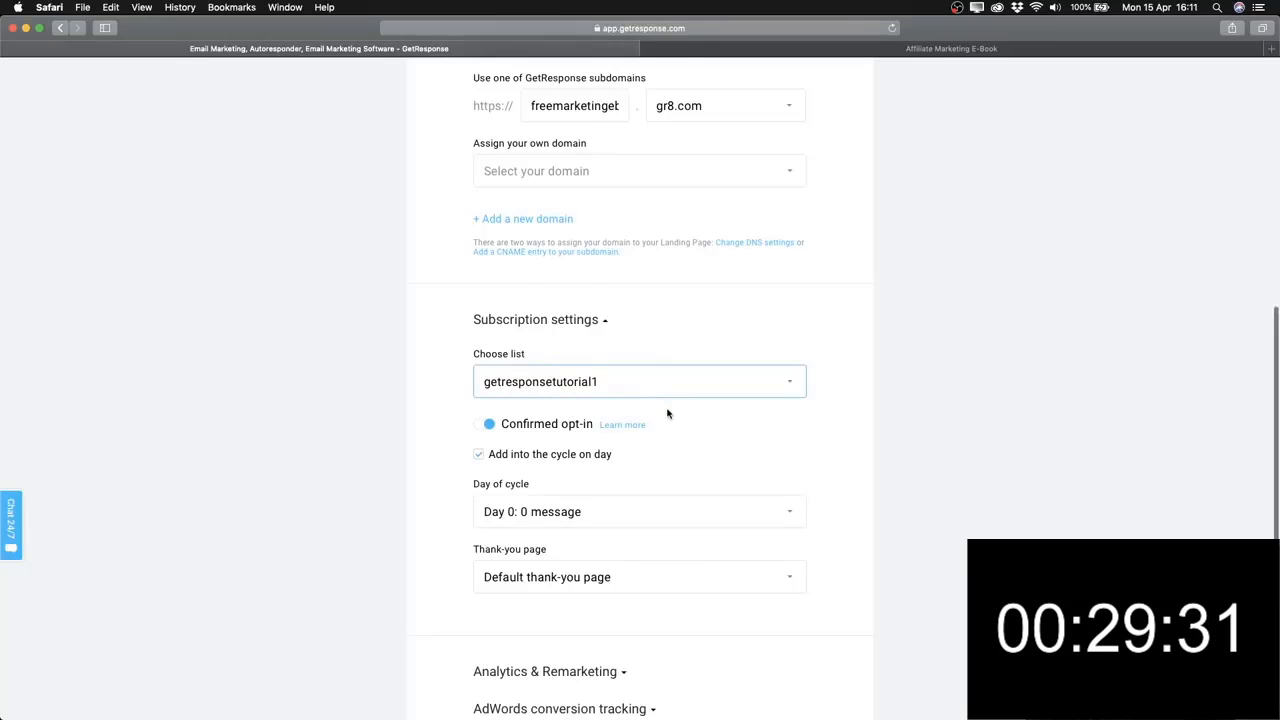
{"action": "scroll", "coordinate": [666, 414], "scroll_direction": "down", "scroll_amount": 1}
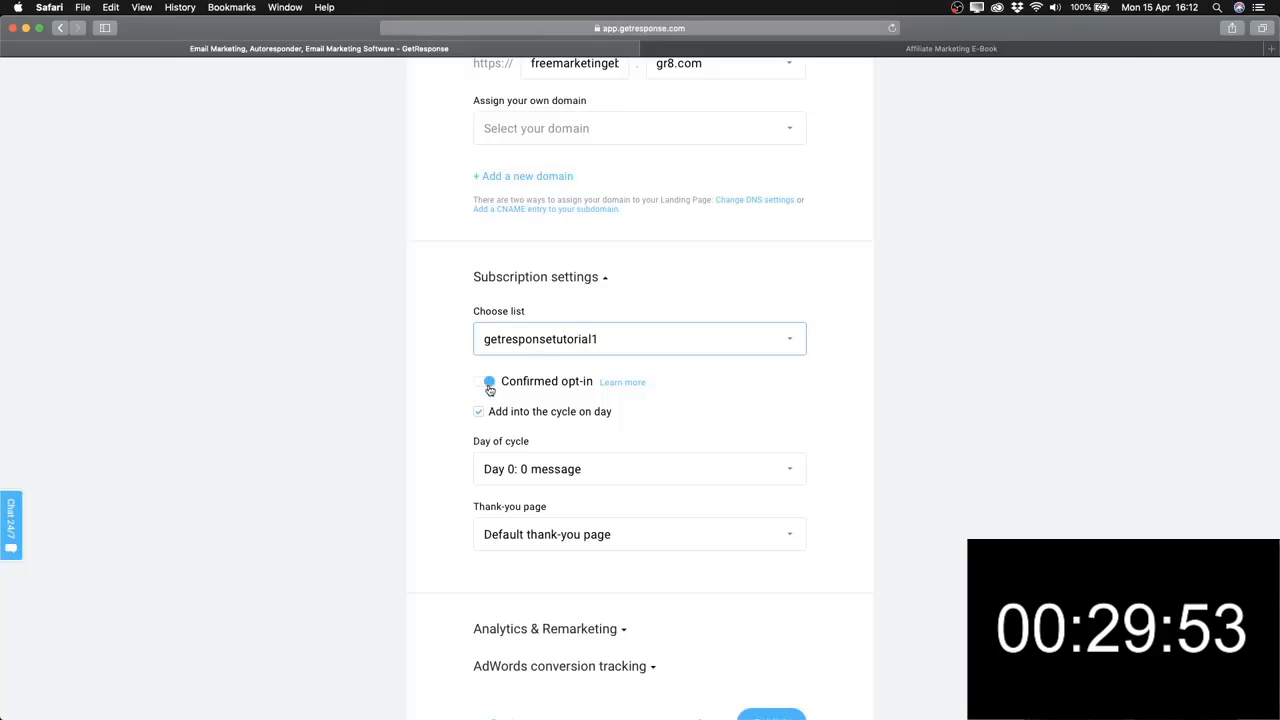
{"action": "scroll", "coordinate": [470, 399], "scroll_direction": "down", "scroll_amount": 1}
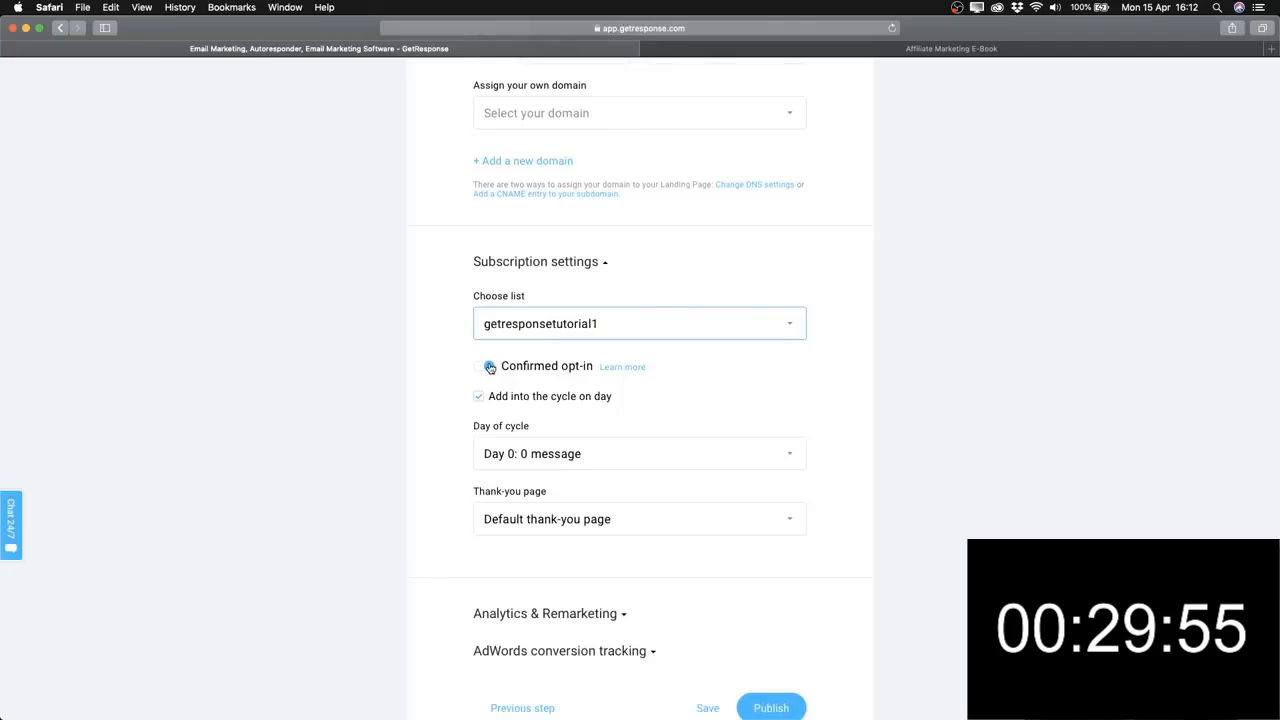
{"action": "left_click", "coordinate": [490, 368]}
Uncheck 'Add into the cycle on day' and bring up the Thank-you page choices.
{"action": "scroll", "coordinate": [484, 402], "scroll_direction": "down", "scroll_amount": 3}
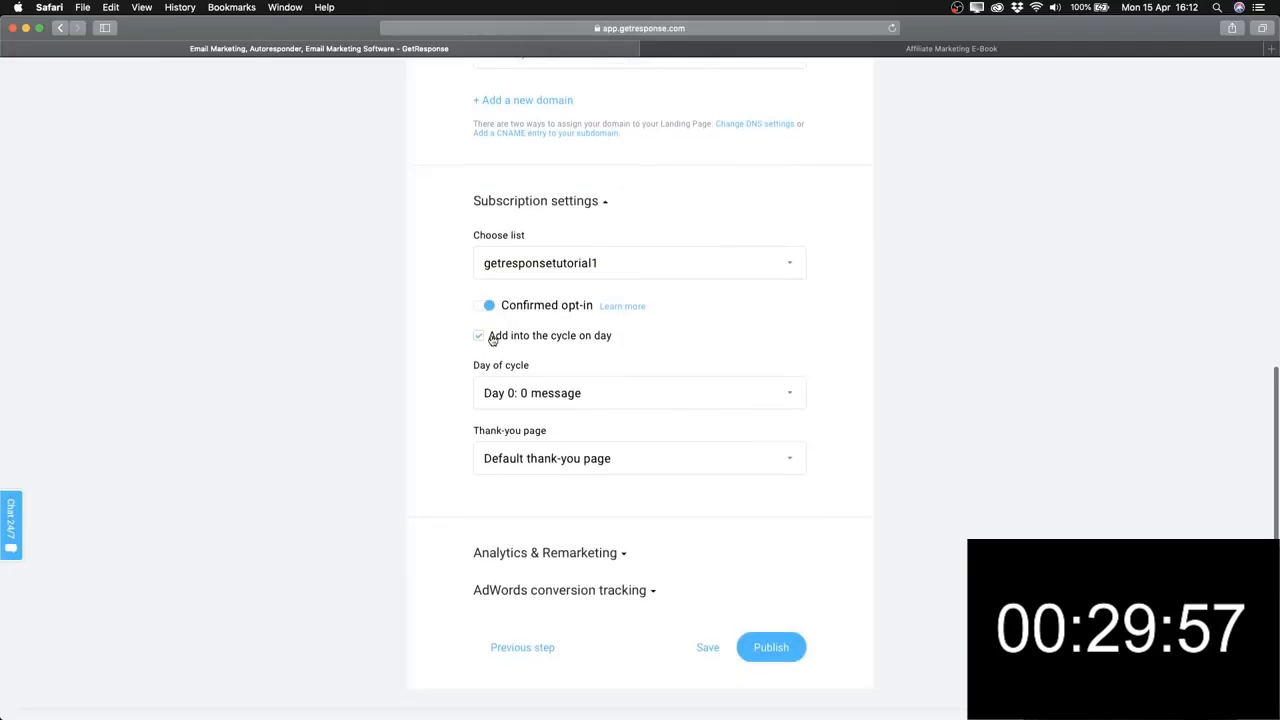
{"action": "scroll", "coordinate": [557, 344], "scroll_direction": "down", "scroll_amount": 1}
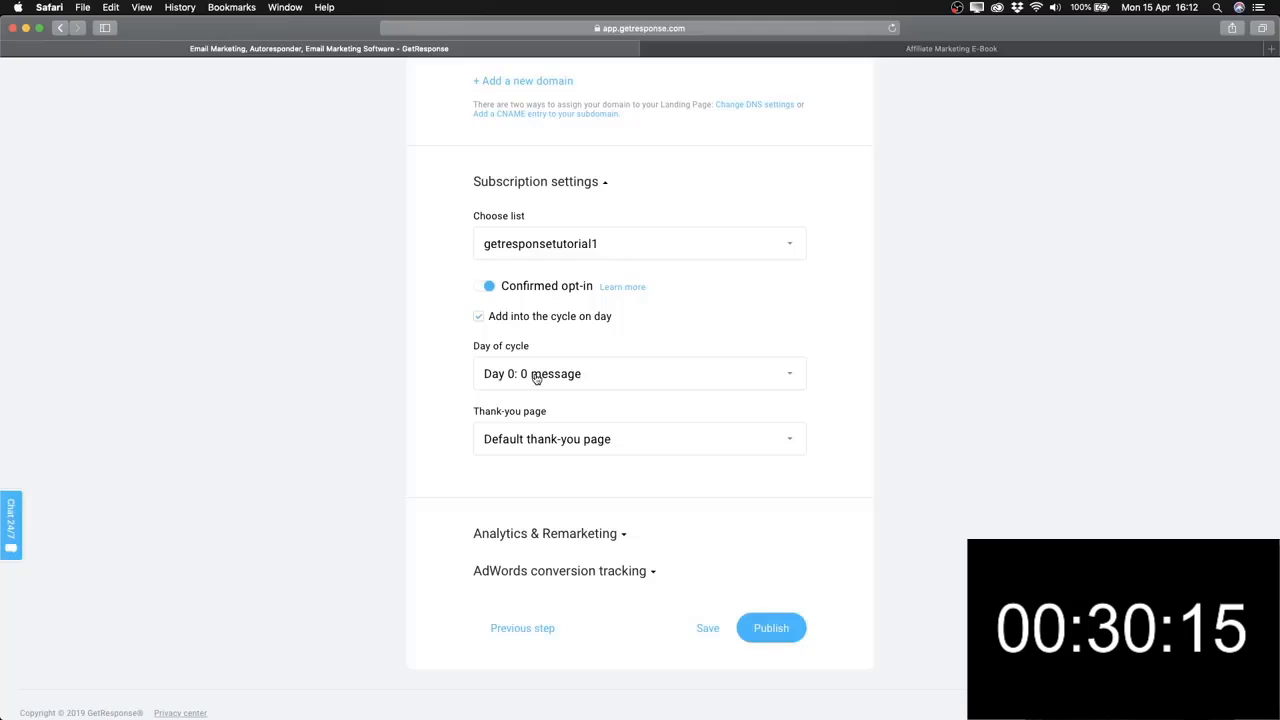
{"action": "left_click", "coordinate": [478, 316]}
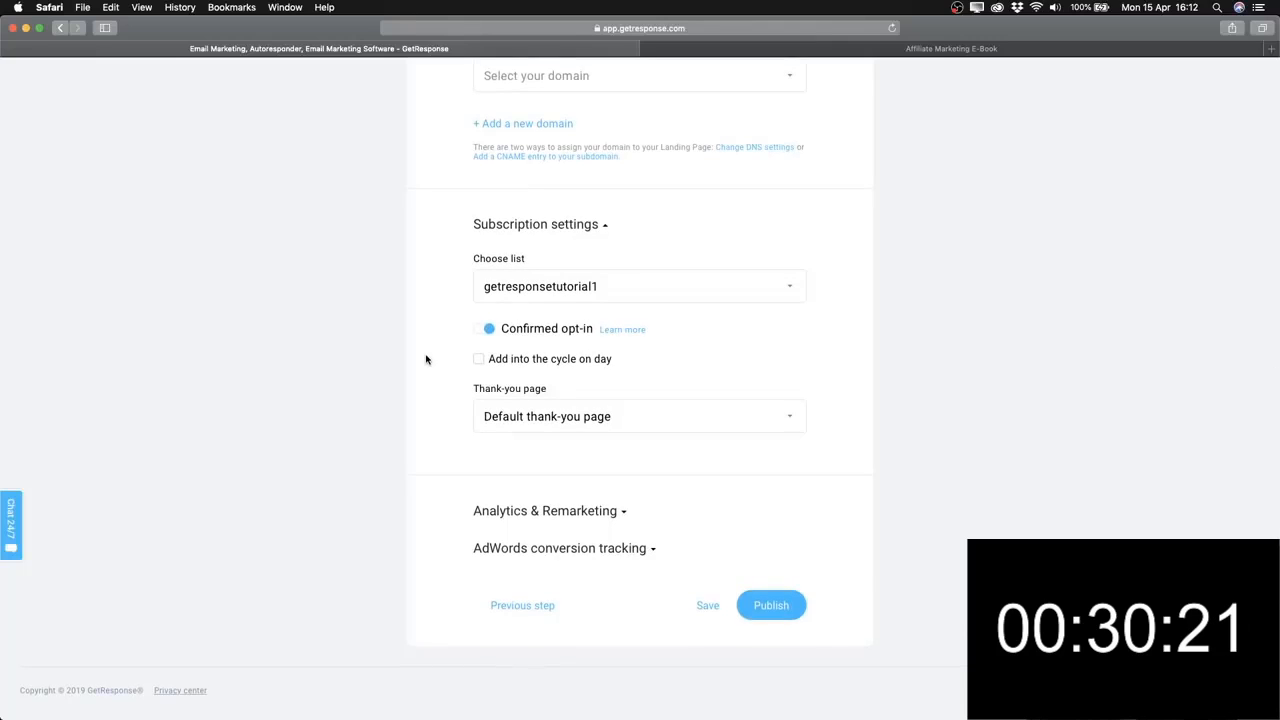
{"action": "scroll", "coordinate": [440, 423], "scroll_direction": "down", "scroll_amount": 1}
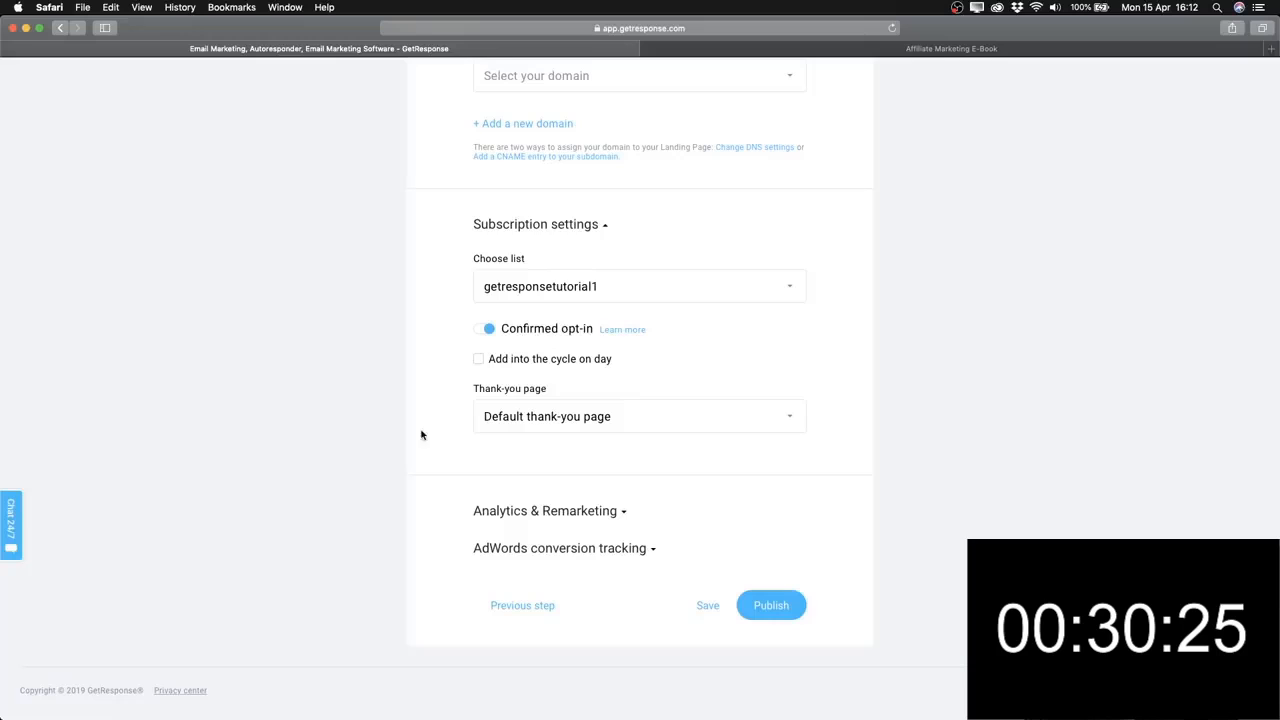
{"action": "scroll", "coordinate": [472, 425], "scroll_direction": "down", "scroll_amount": 1}
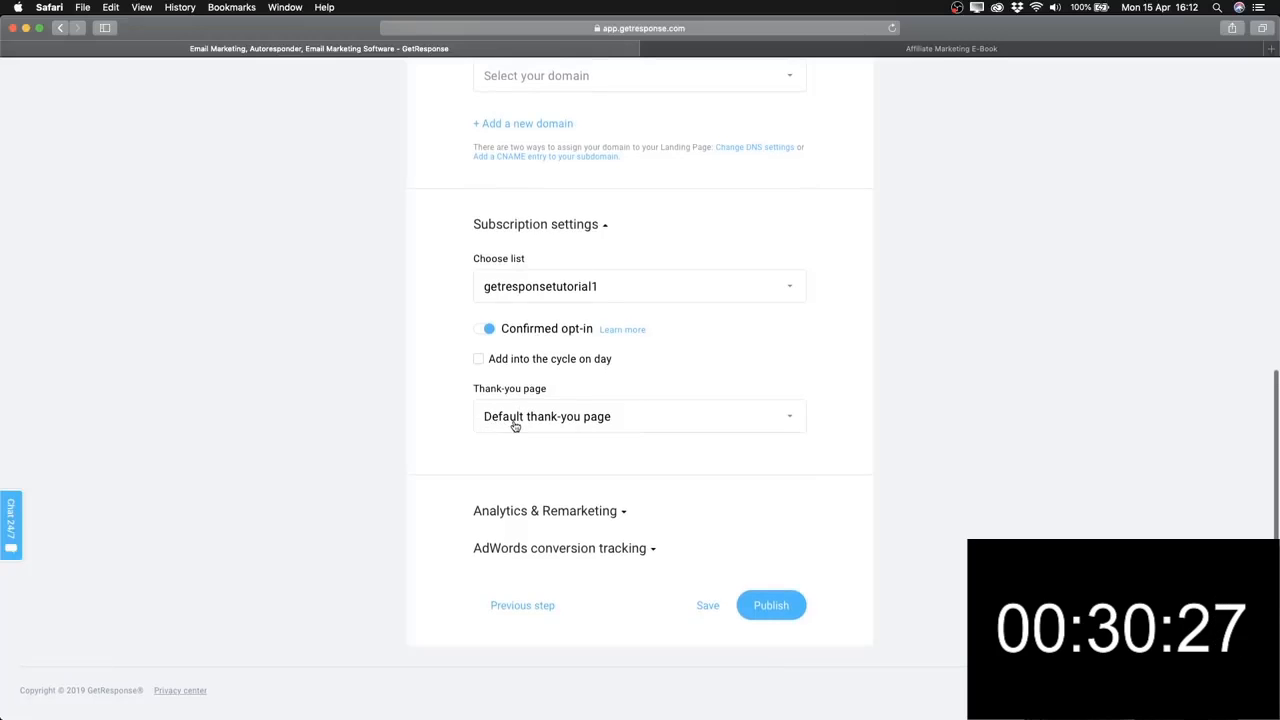
{"action": "left_click", "coordinate": [515, 426]}
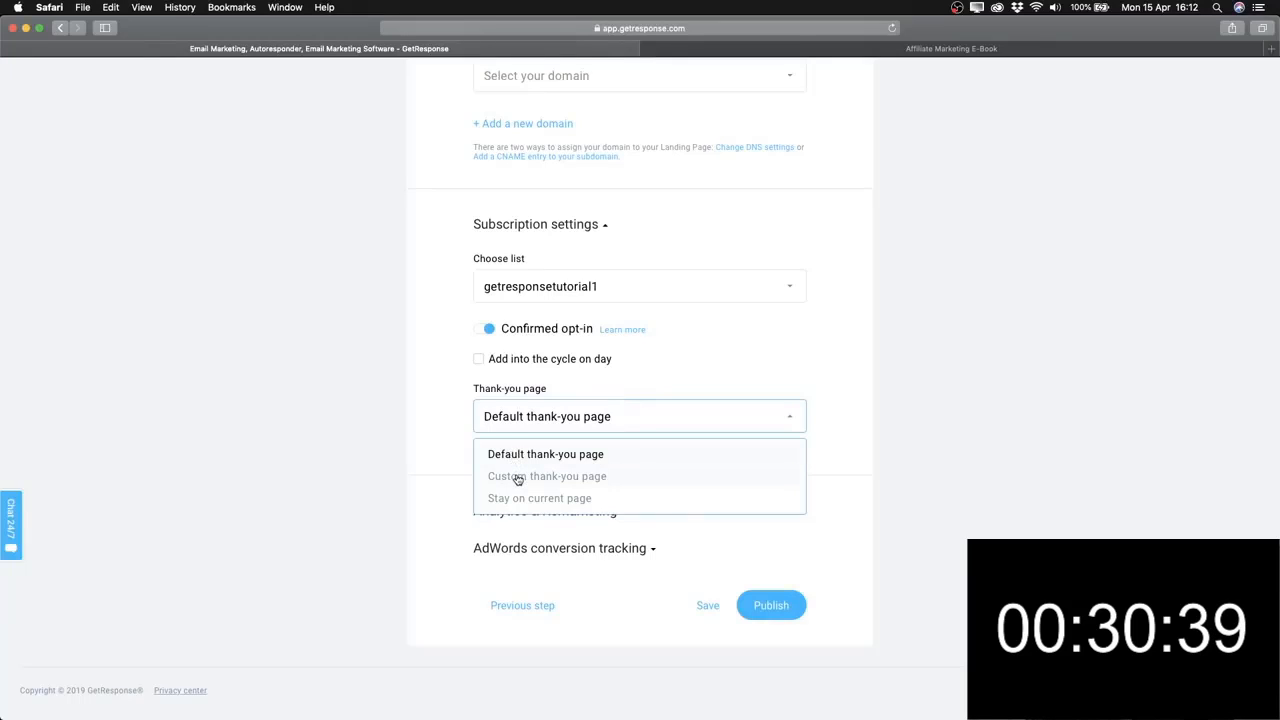
Change the Thank-you page setting from Custom thank-you page to Default thank-you page.
{"action": "left_click", "coordinate": [517, 477]}
{"action": "left_click", "coordinate": [515, 480]}
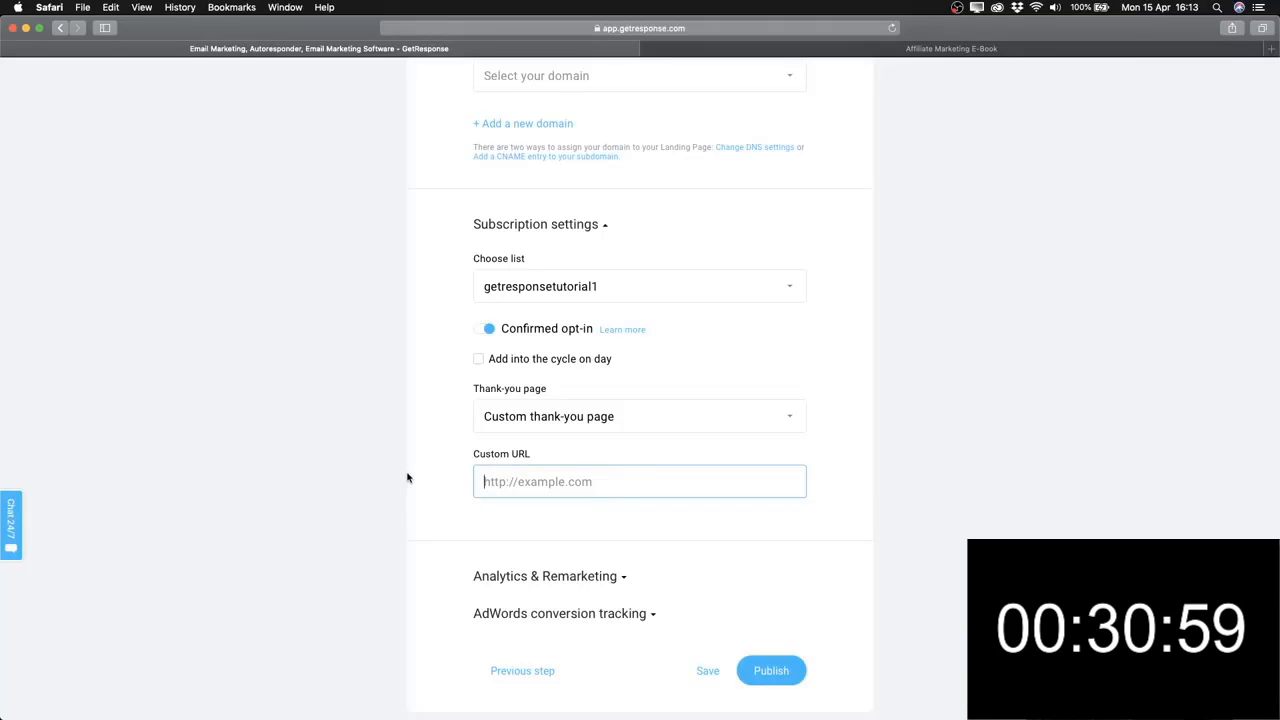
{"action": "scroll", "coordinate": [434, 497], "scroll_direction": "down", "scroll_amount": 1}
{"action": "left_click", "coordinate": [533, 382]}
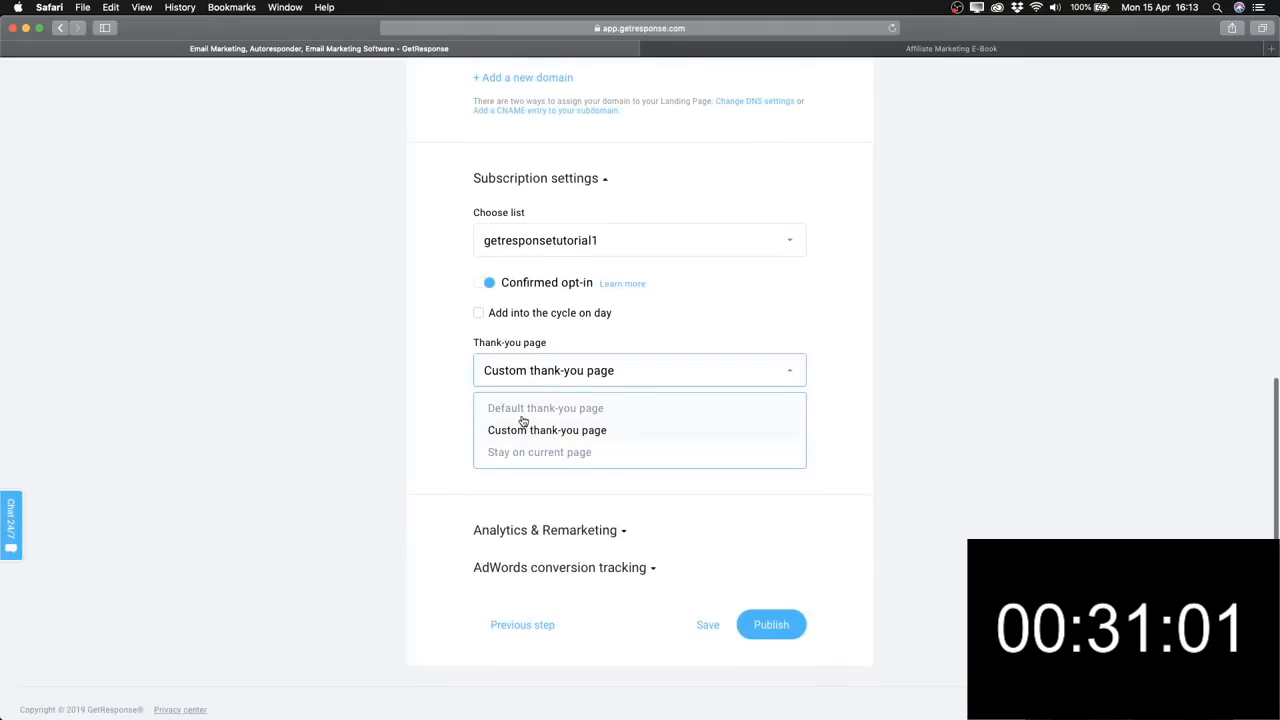
{"action": "left_click", "coordinate": [522, 410]}
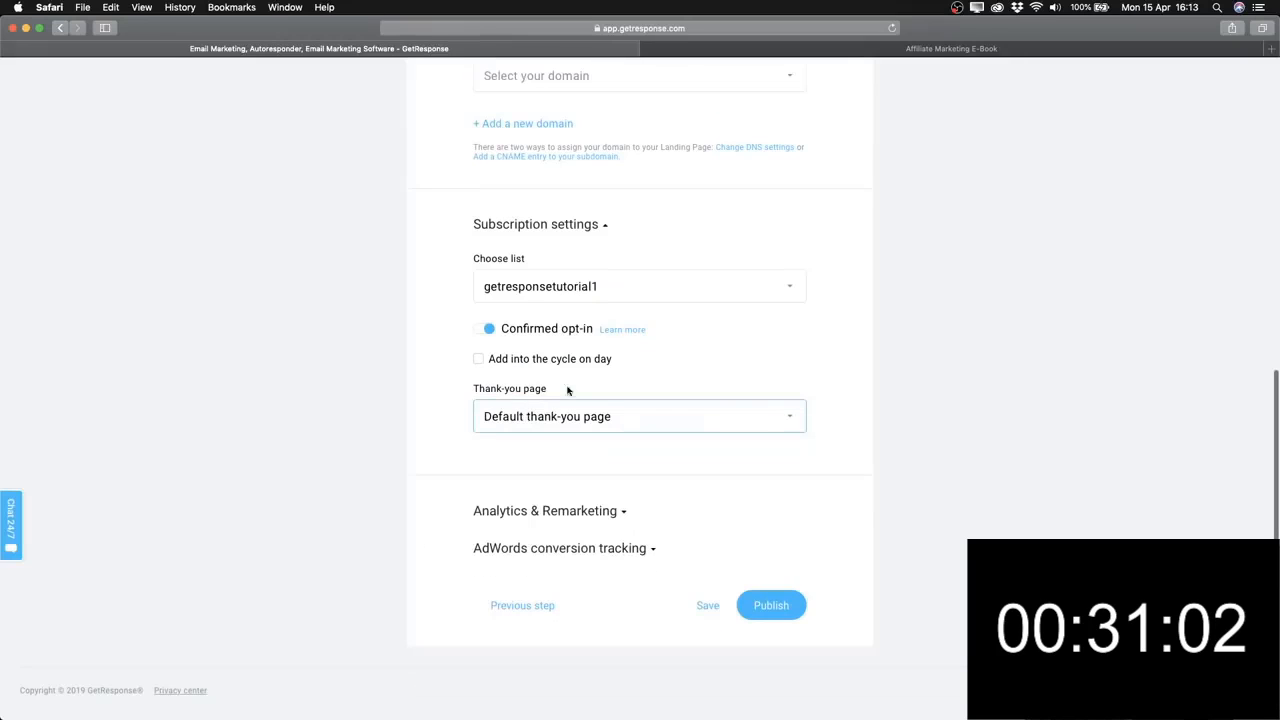
{"action": "left_click", "coordinate": [495, 428]}
{"action": "left_click", "coordinate": [461, 432]}
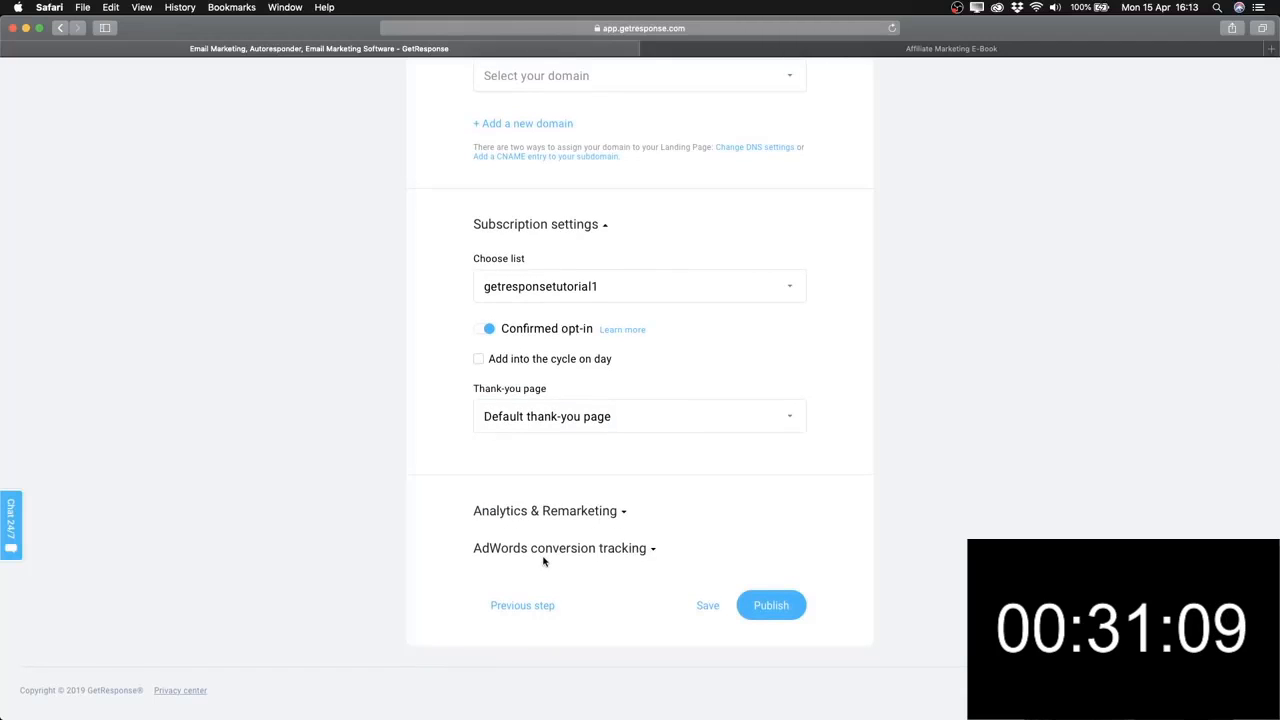
{"action": "left_click", "coordinate": [614, 517]}
{"action": "left_click", "coordinate": [614, 517]}
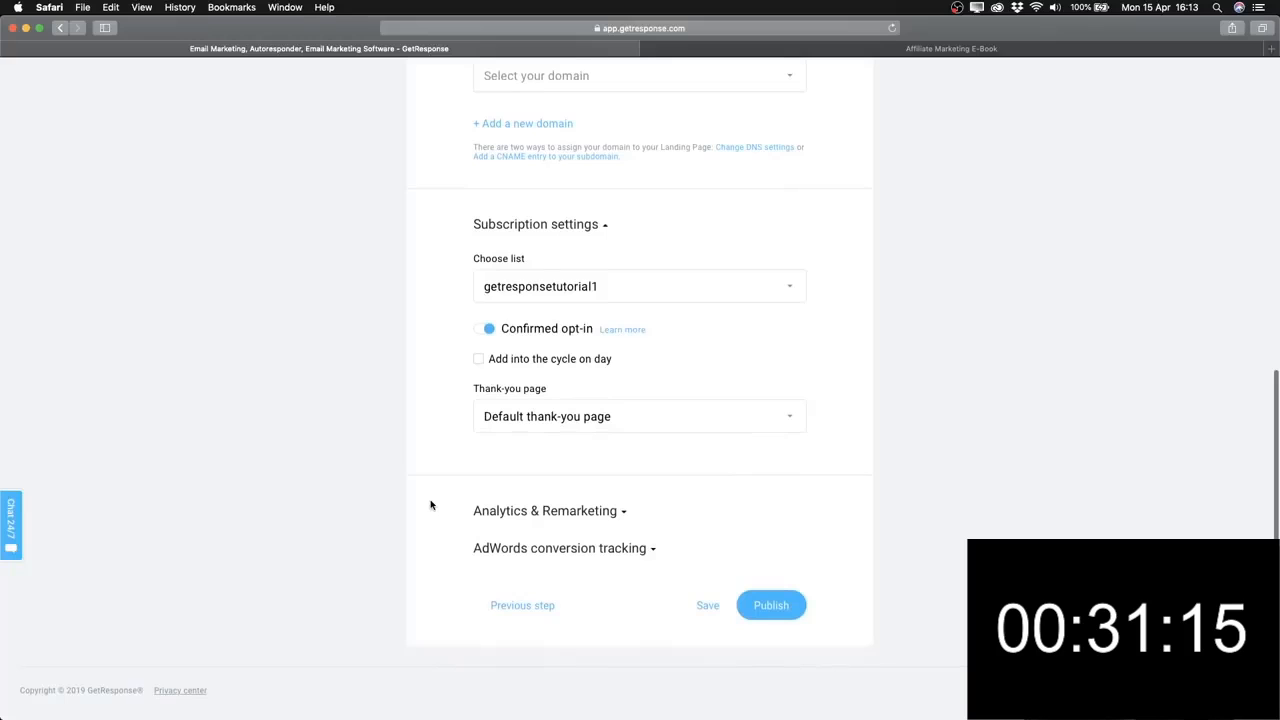
{"action": "scroll", "coordinate": [474, 568], "scroll_direction": "up", "scroll_amount": 10}
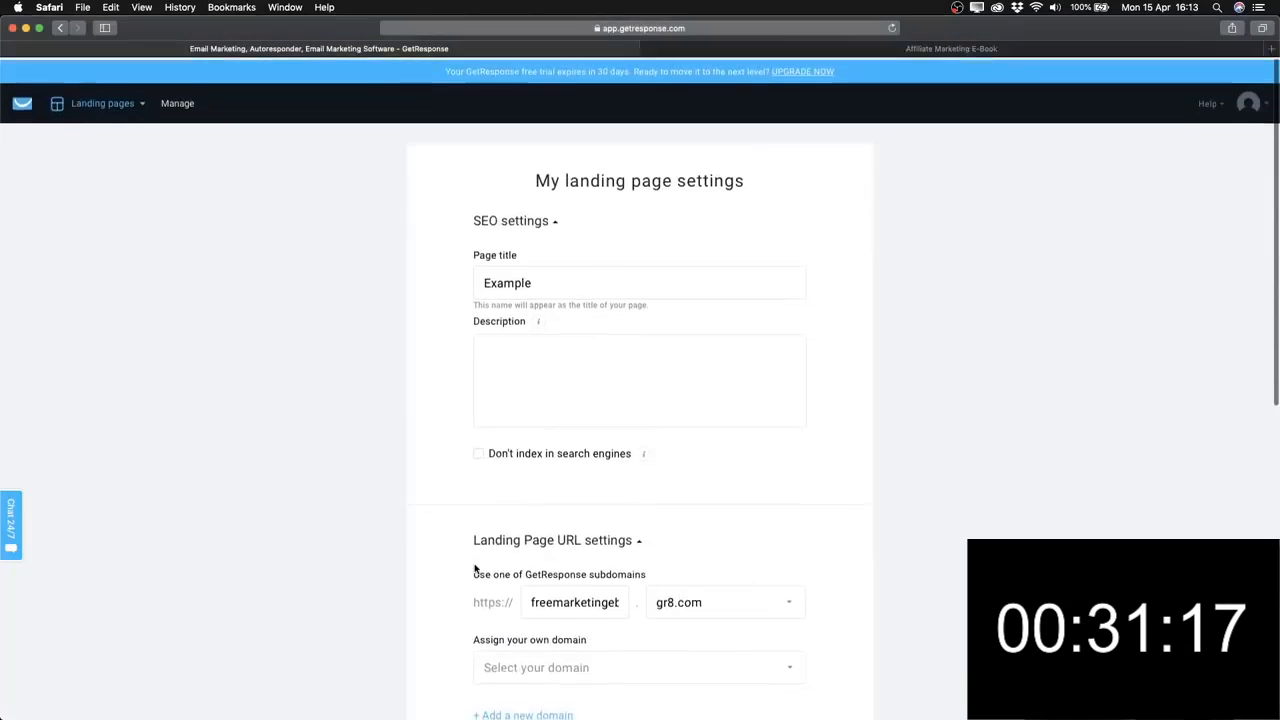
{"action": "scroll", "coordinate": [474, 568], "scroll_direction": "down", "scroll_amount": 10}
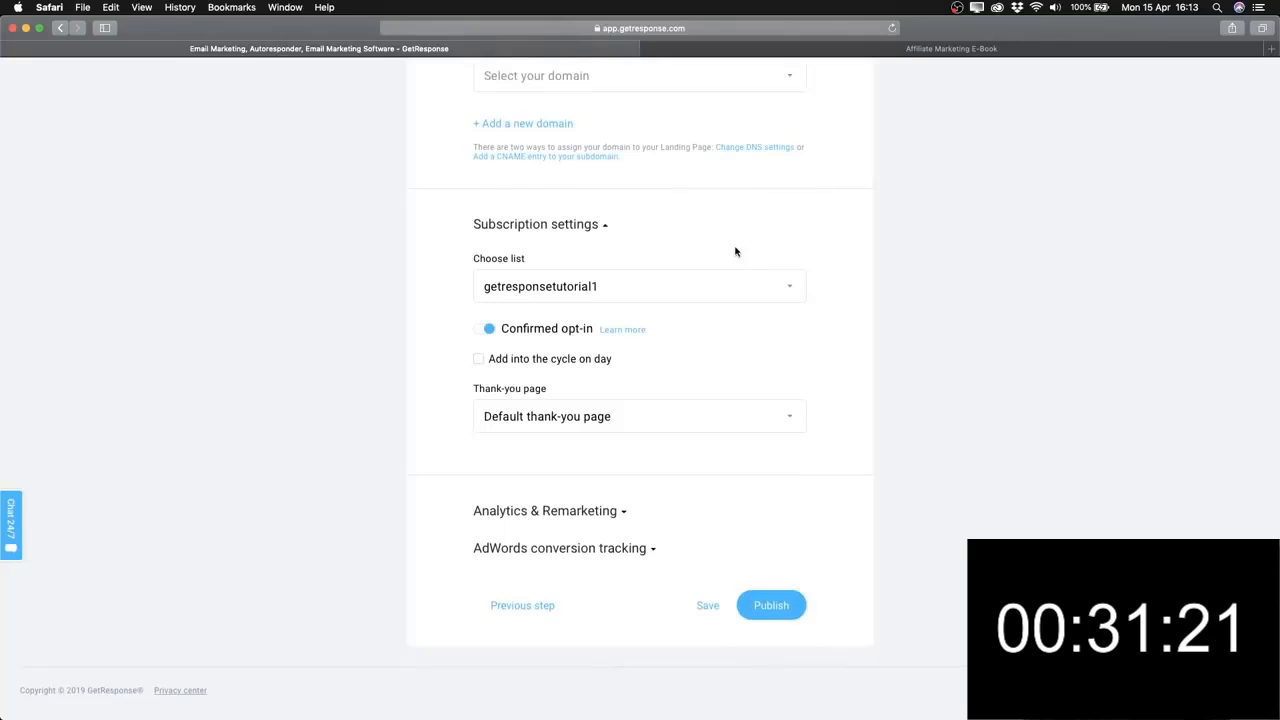
Publish the Example landing page from the bottom of its settings.
{"action": "left_click", "coordinate": [775, 613]}
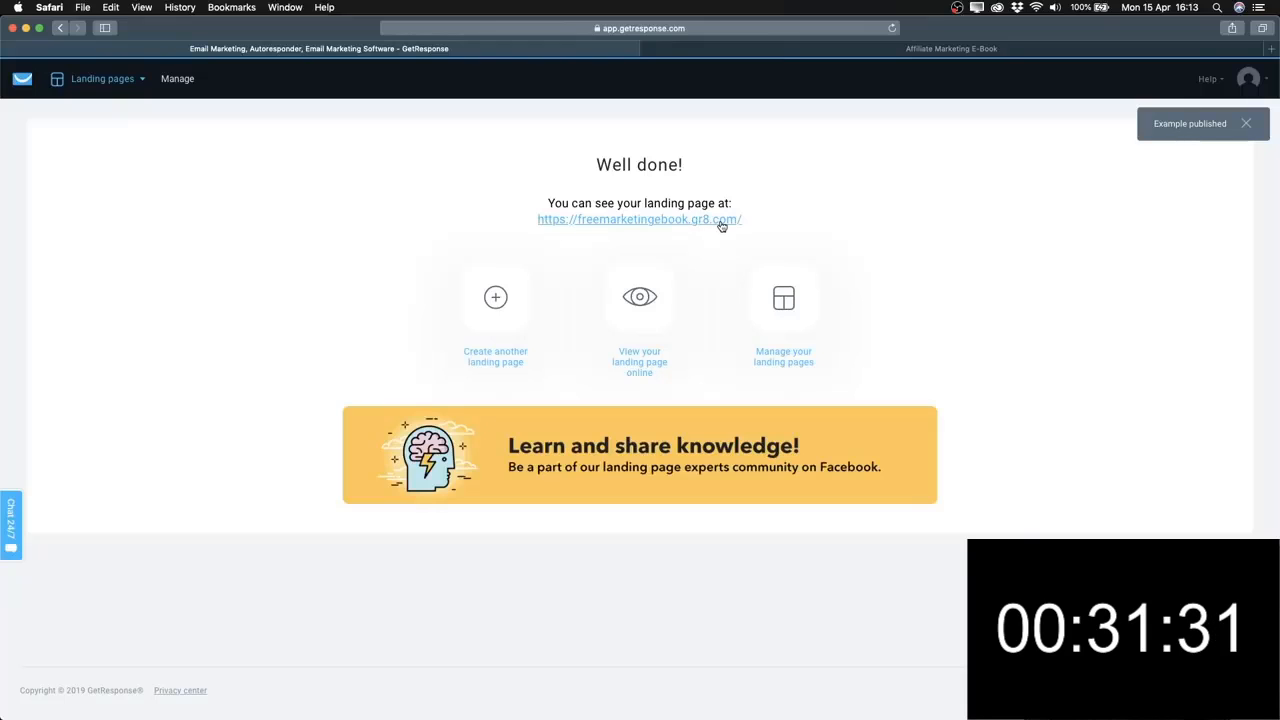
On the live page, enter a test name and e-mail address and submit with download.
{"action": "left_click", "coordinate": [618, 221]}
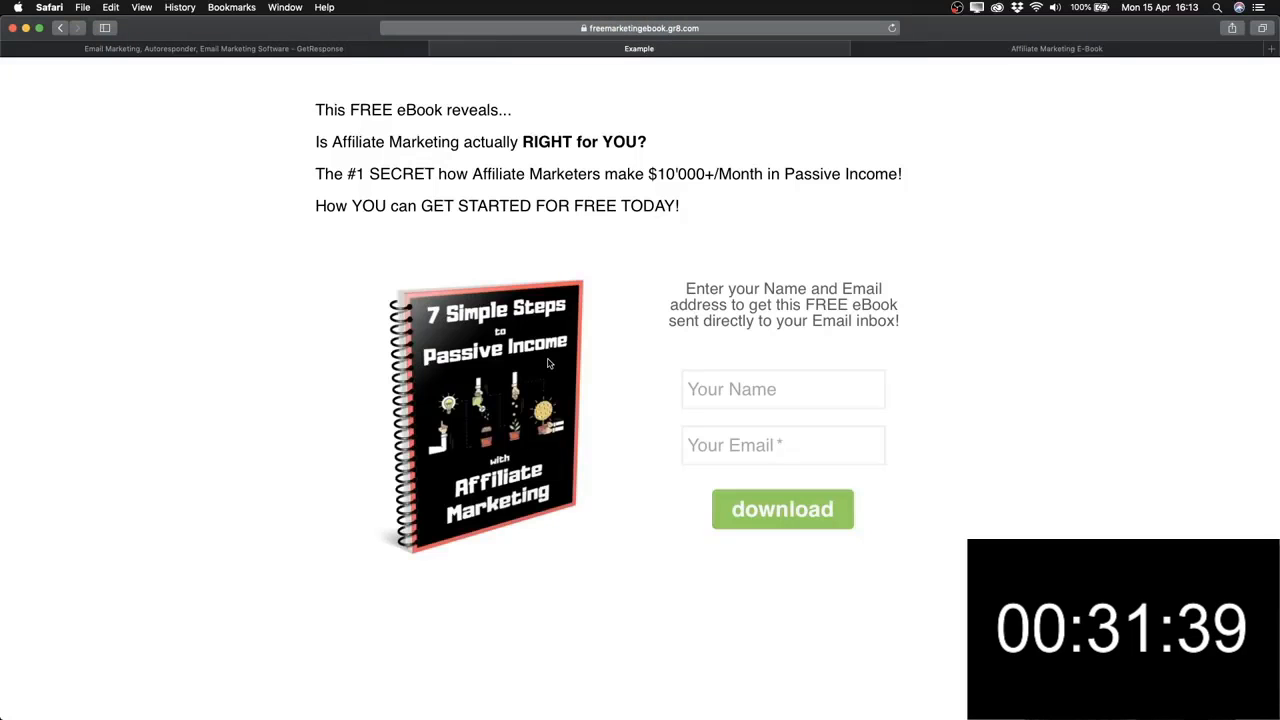
{"action": "left_click", "coordinate": [745, 389]}
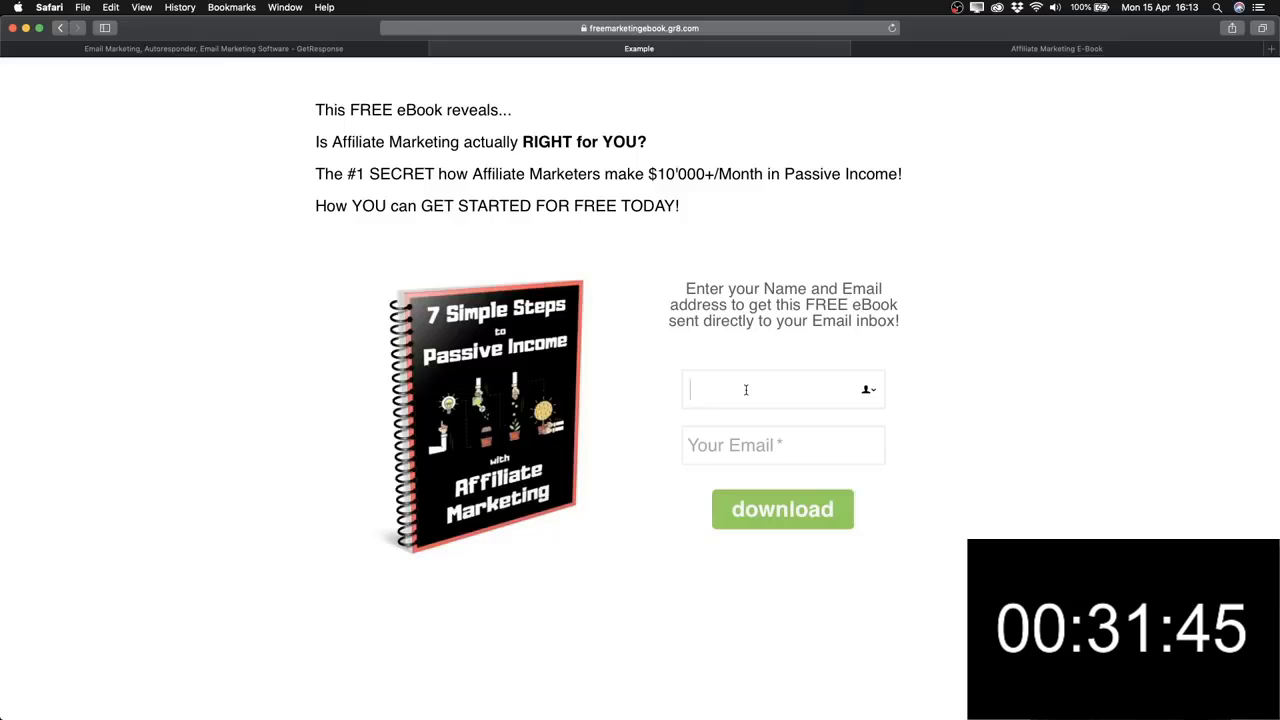
{"action": "type", "text": "Simon"}
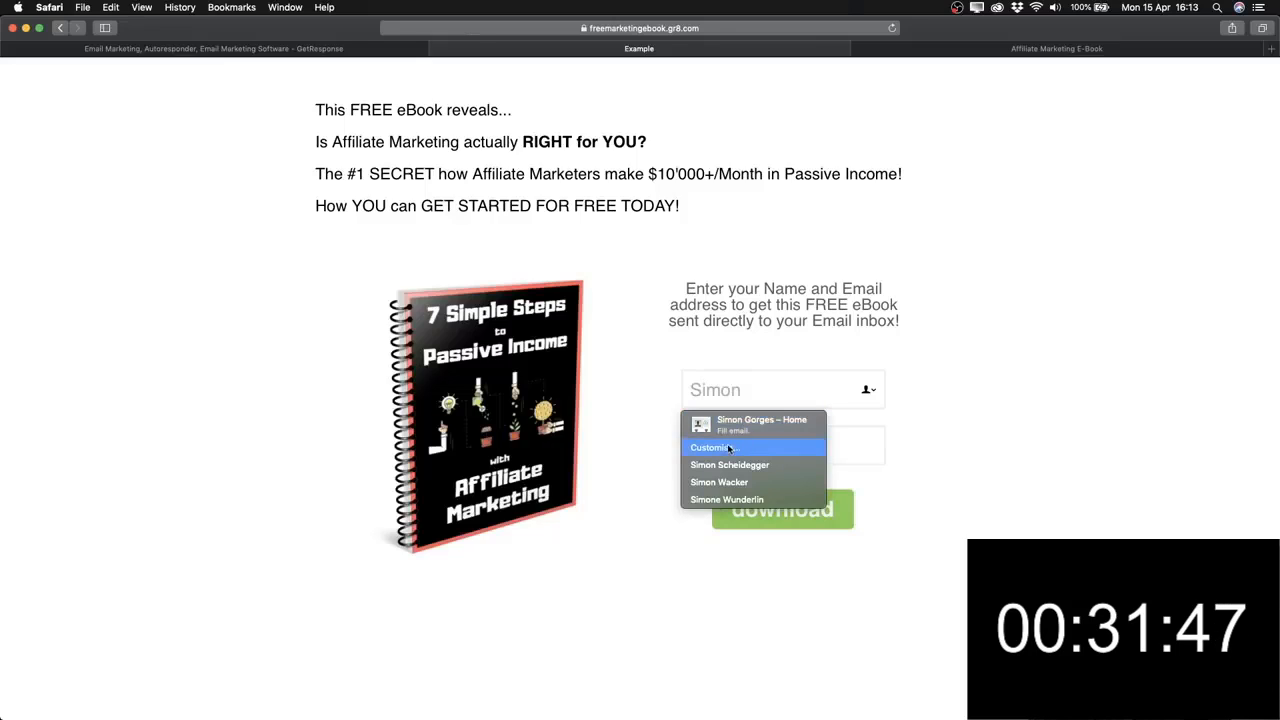
{"action": "key", "text": "Tab"}
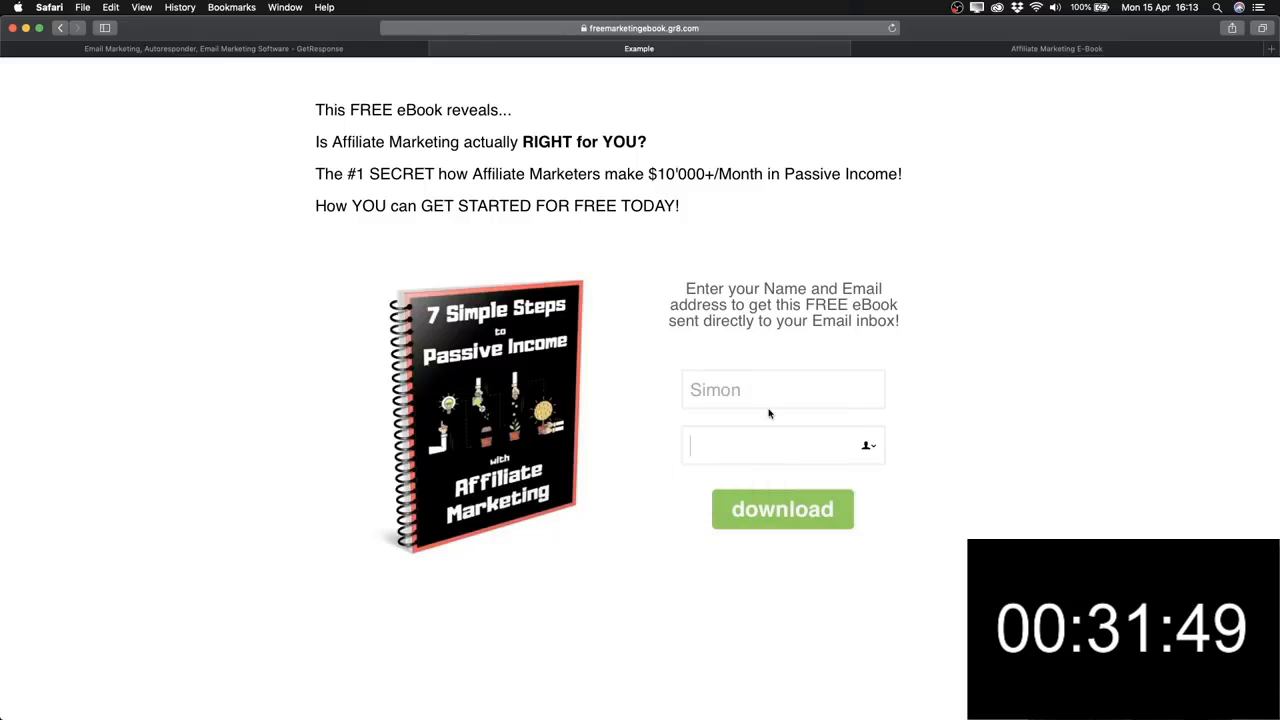
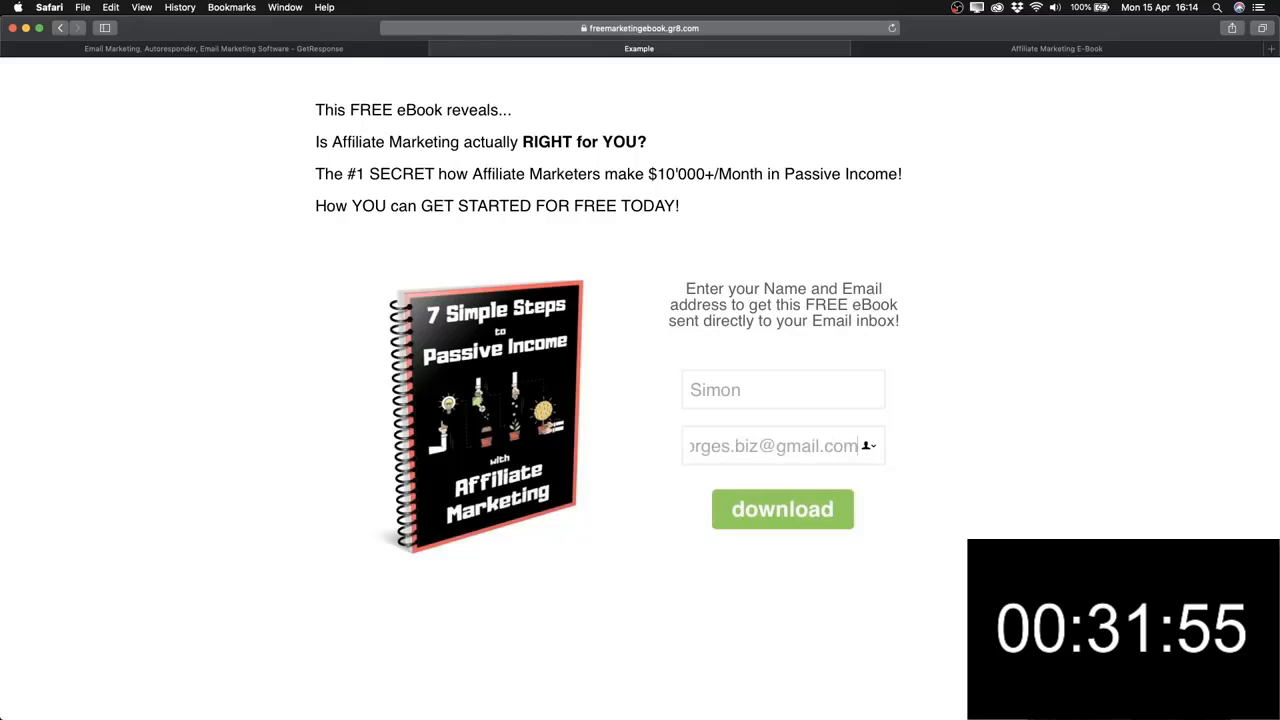
{"action": "left_click", "coordinate": [764, 512]}
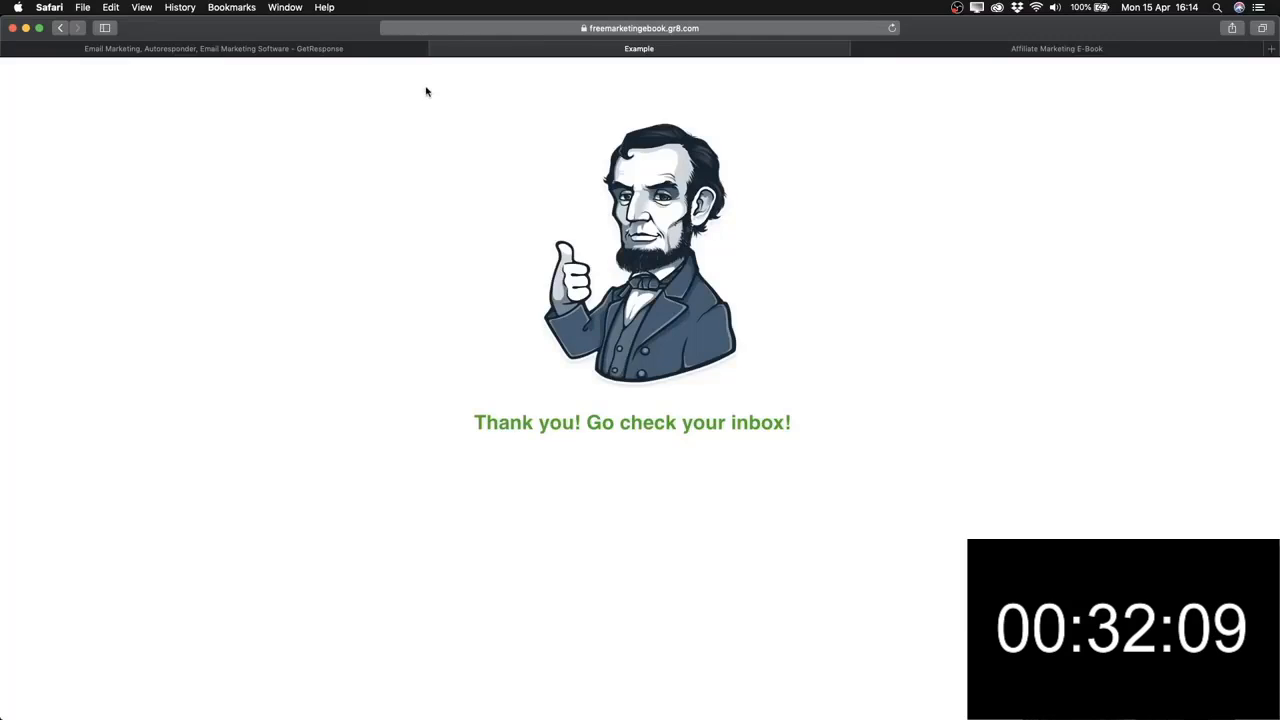
Go back to the GetResponse account and open its dashboard showing getresponsetutorial1's list stats.
{"action": "left_click", "coordinate": [339, 50]}
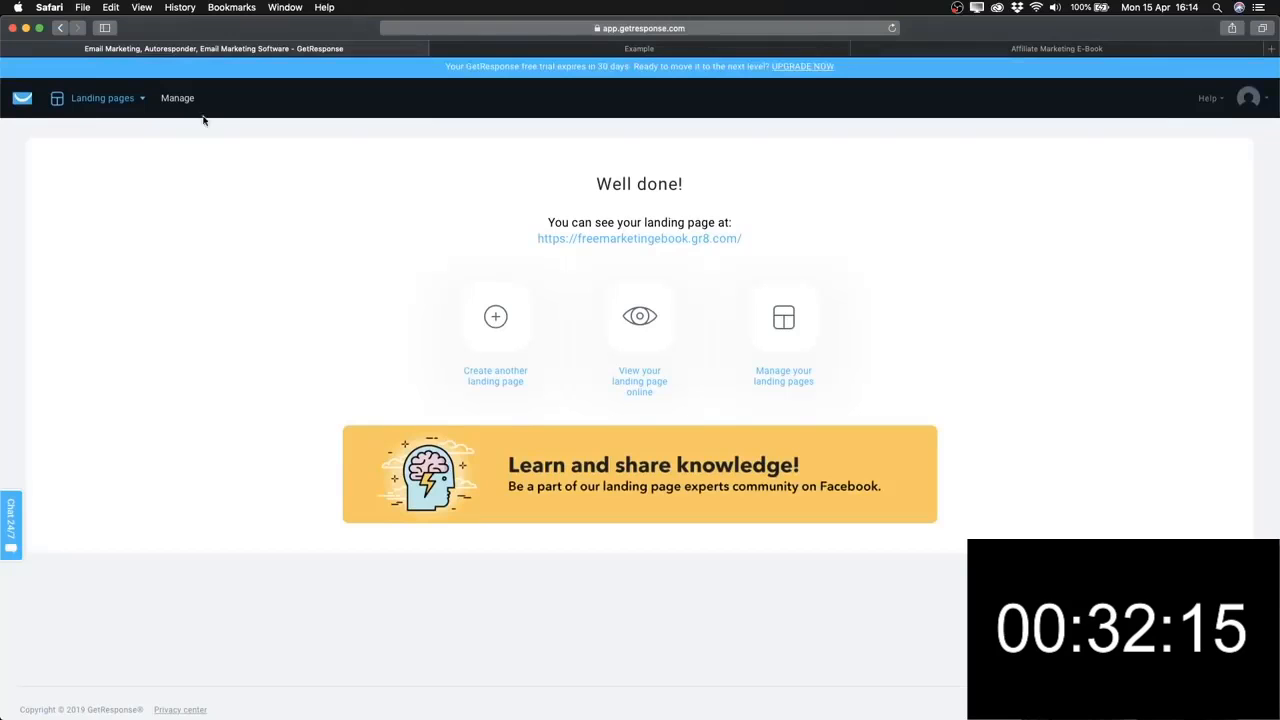
{"action": "left_click", "coordinate": [22, 102]}
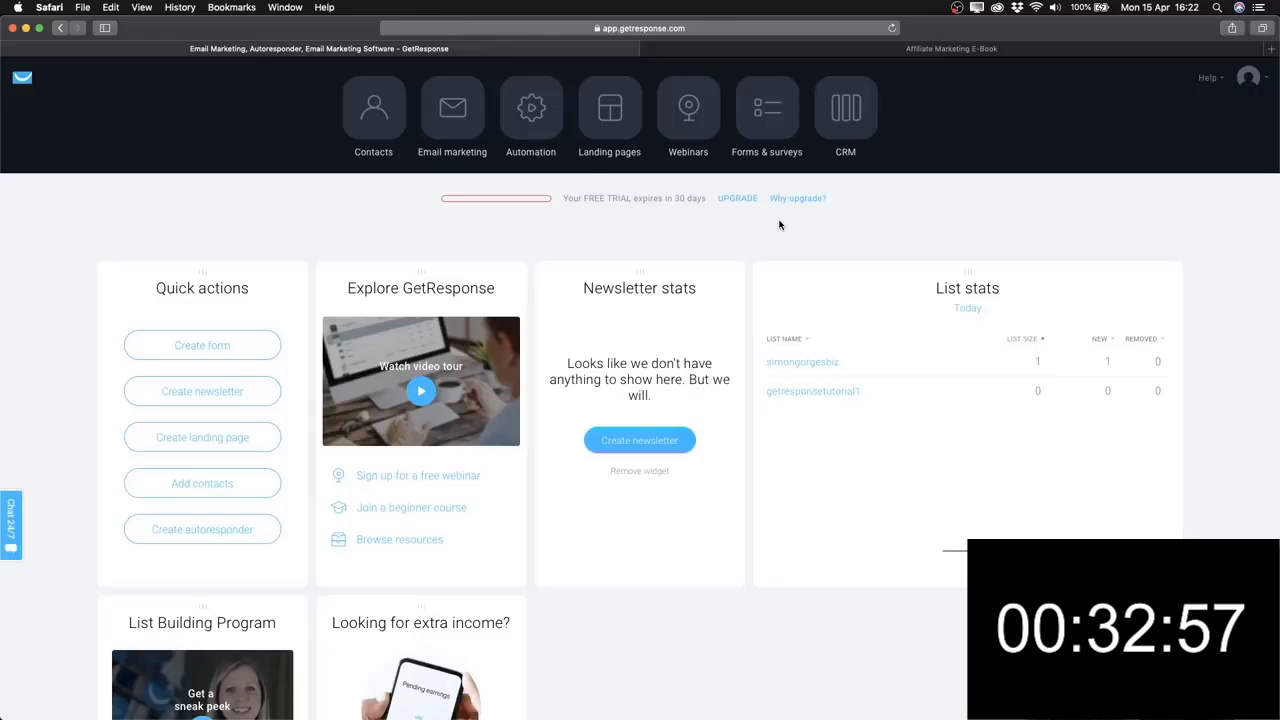
Reload the dashboard so getresponsetutorial1 shows 1 new contact, then enter the Automation section.
{"action": "left_click", "coordinate": [892, 28]}
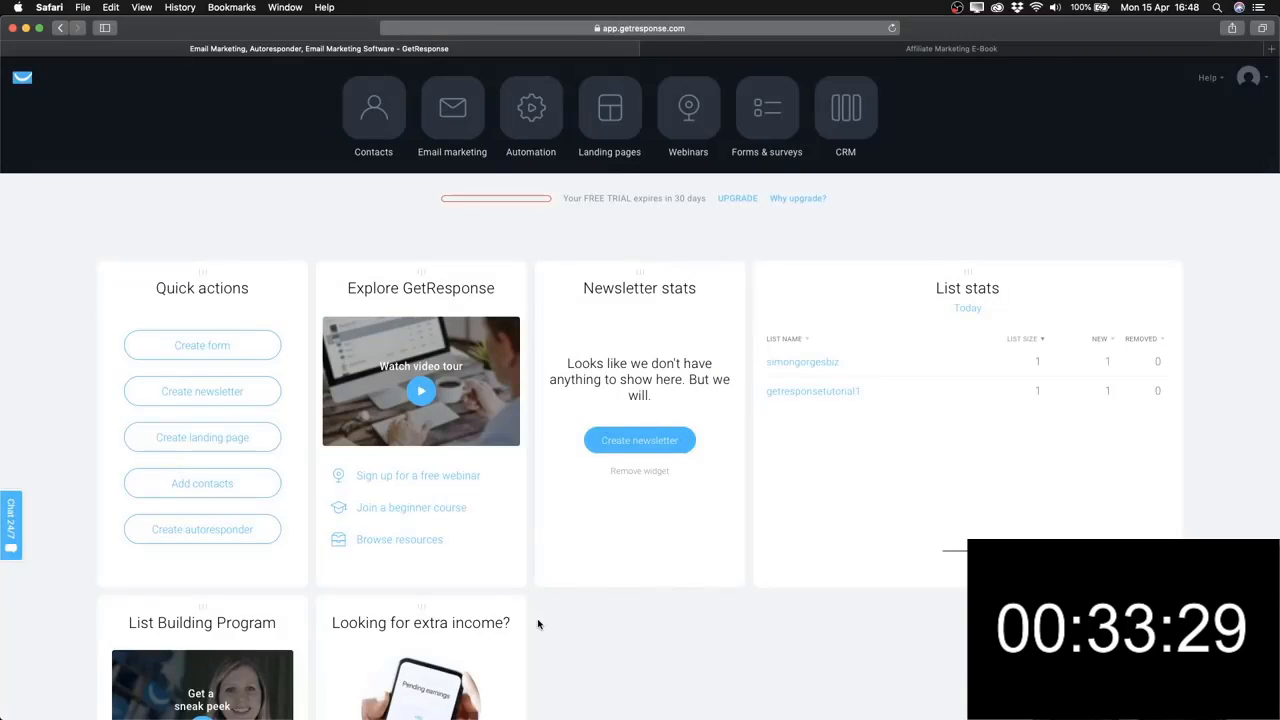
{"action": "left_click", "coordinate": [530, 133]}
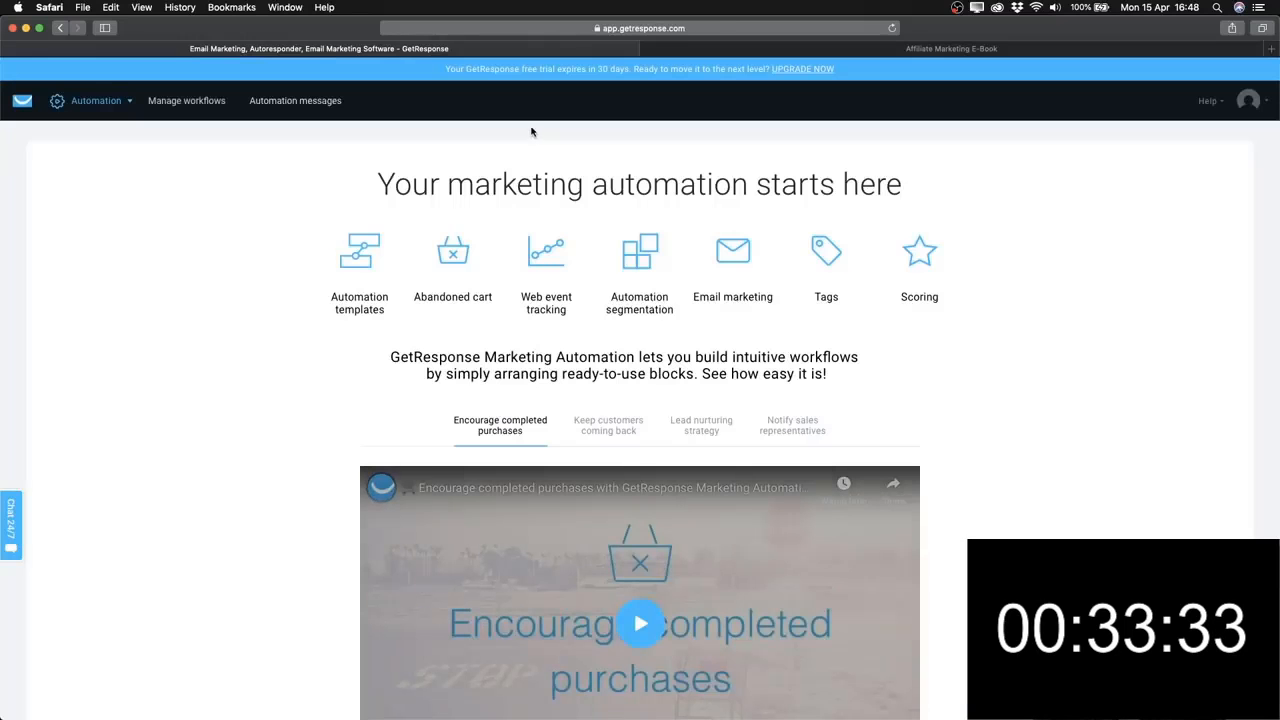
Create an automation message draft named '1. Welcome Email' linked to the getresponsetutorial1 list.
{"action": "left_click", "coordinate": [322, 103]}
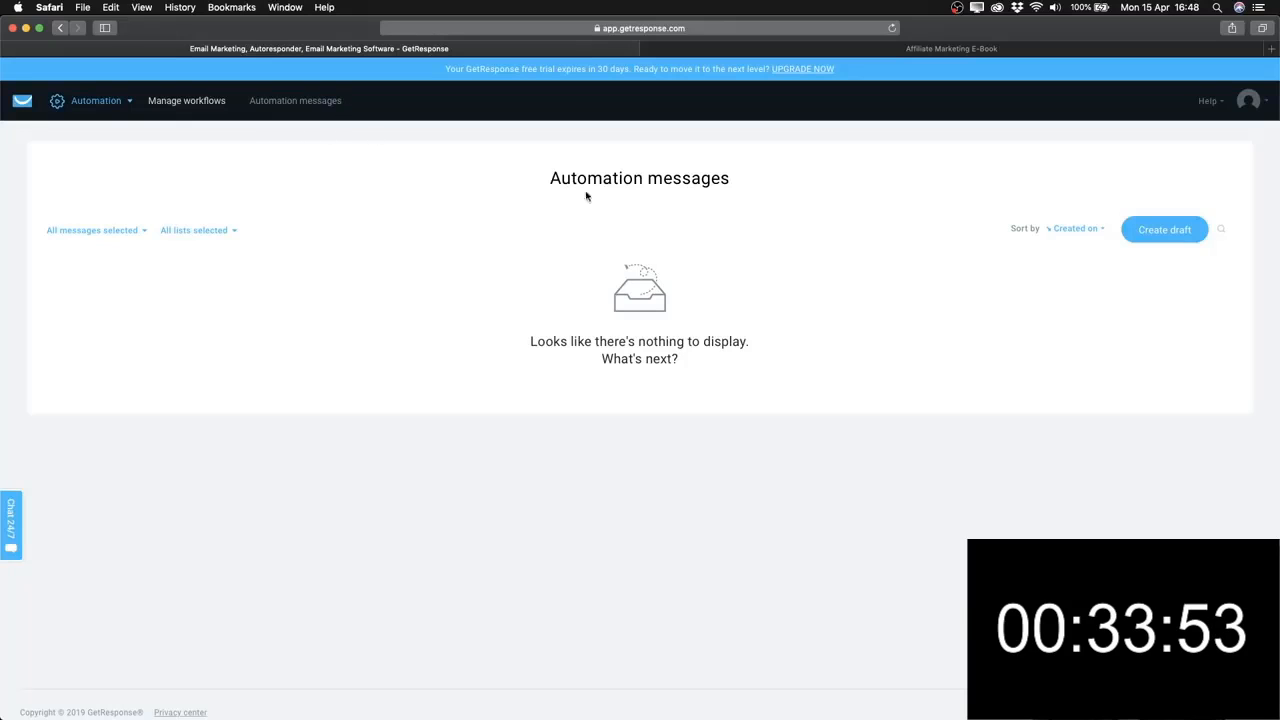
{"action": "left_click", "coordinate": [1168, 229]}
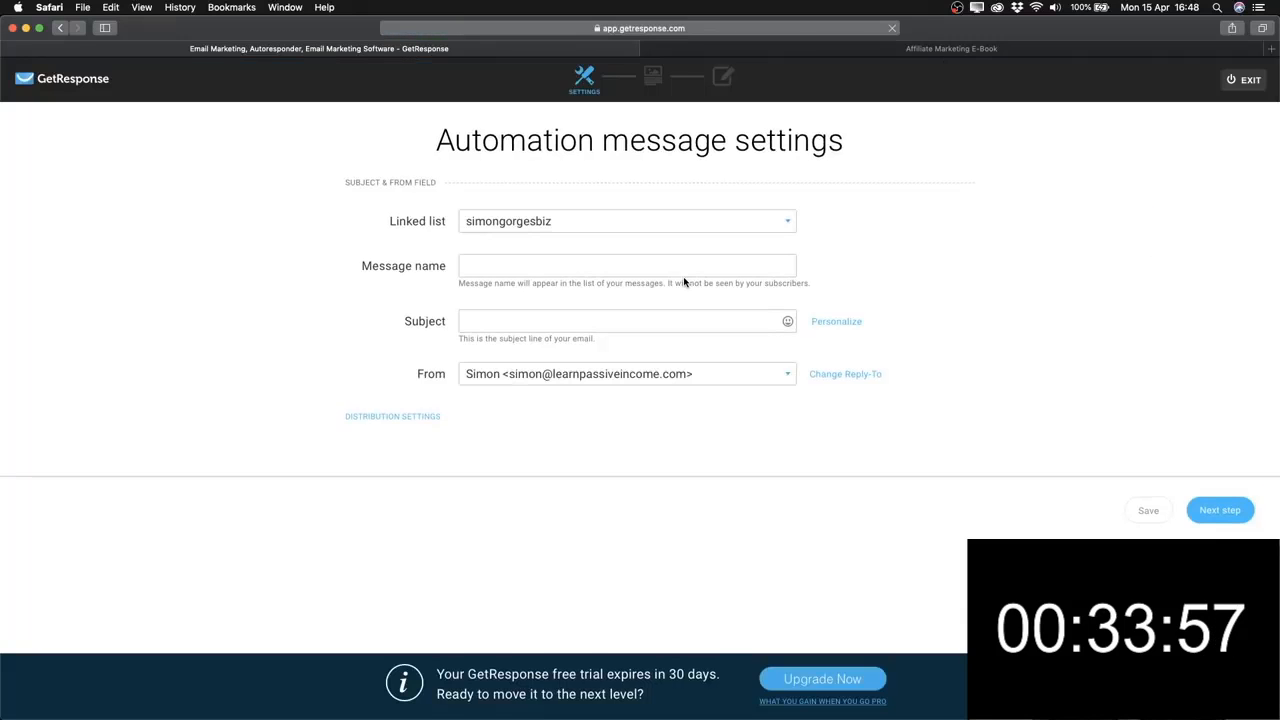
{"action": "left_click", "coordinate": [542, 226]}
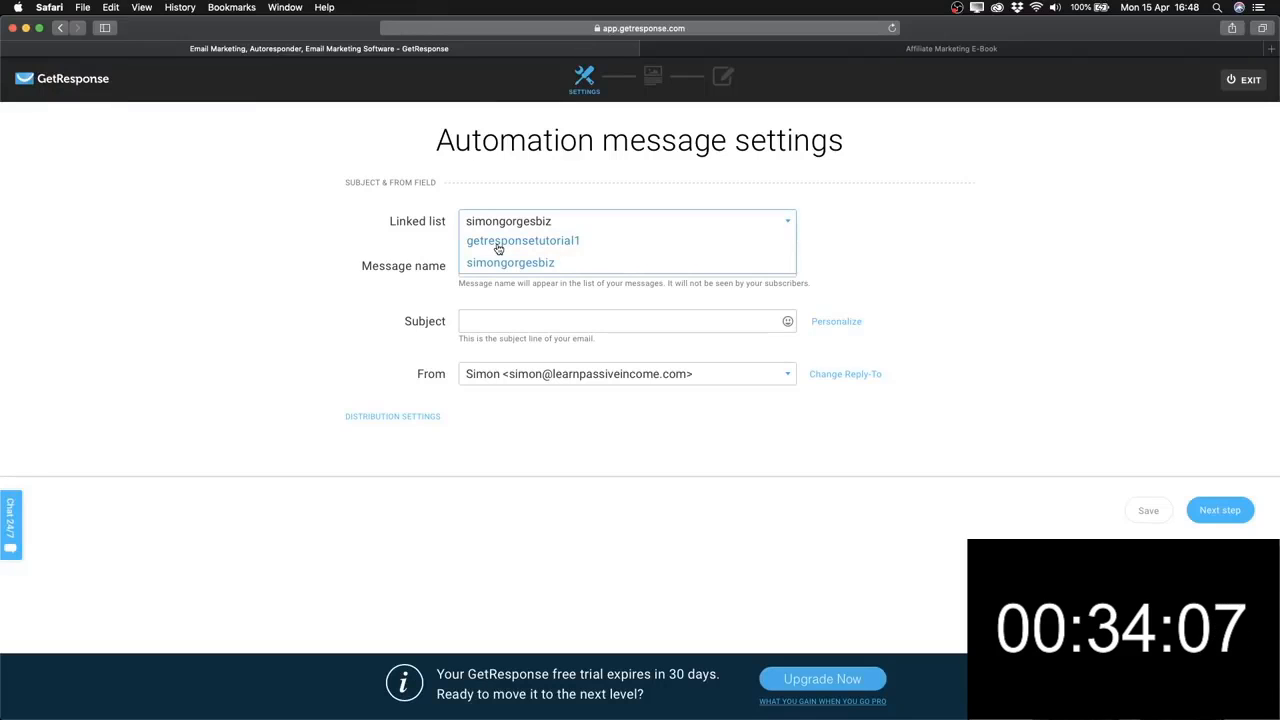
{"action": "left_click", "coordinate": [547, 242]}
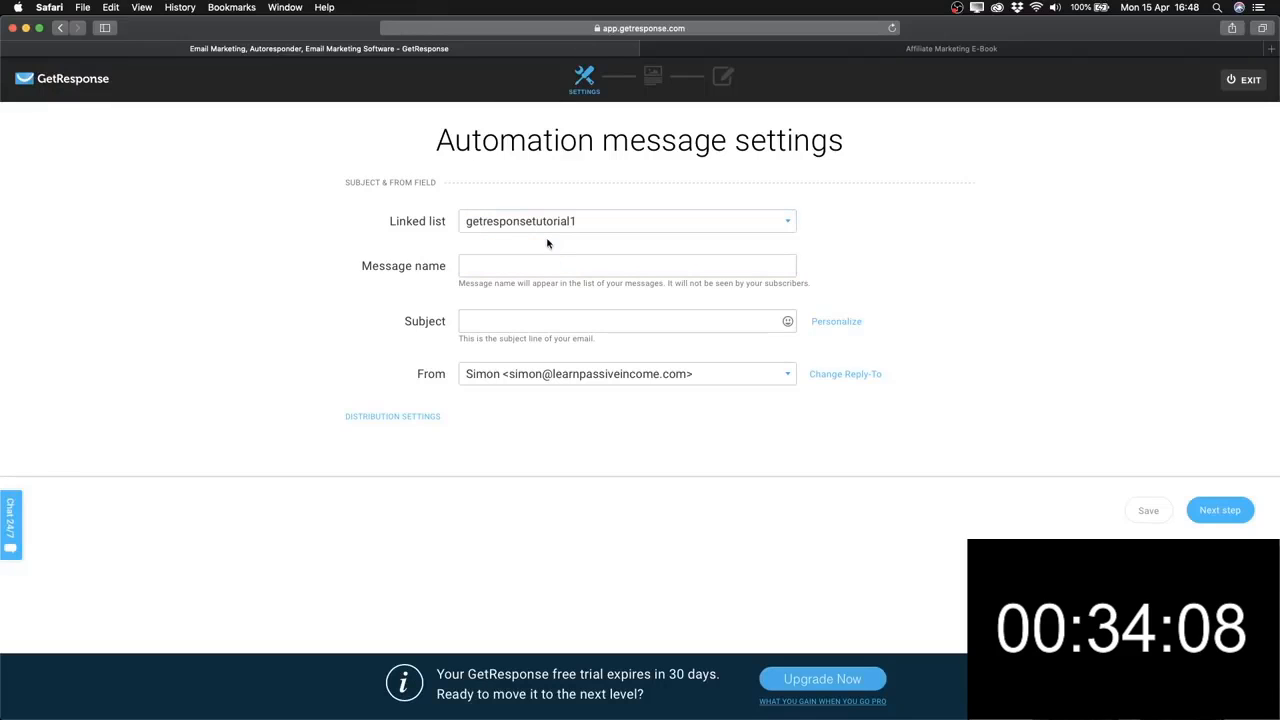
{"action": "left_click", "coordinate": [502, 266]}
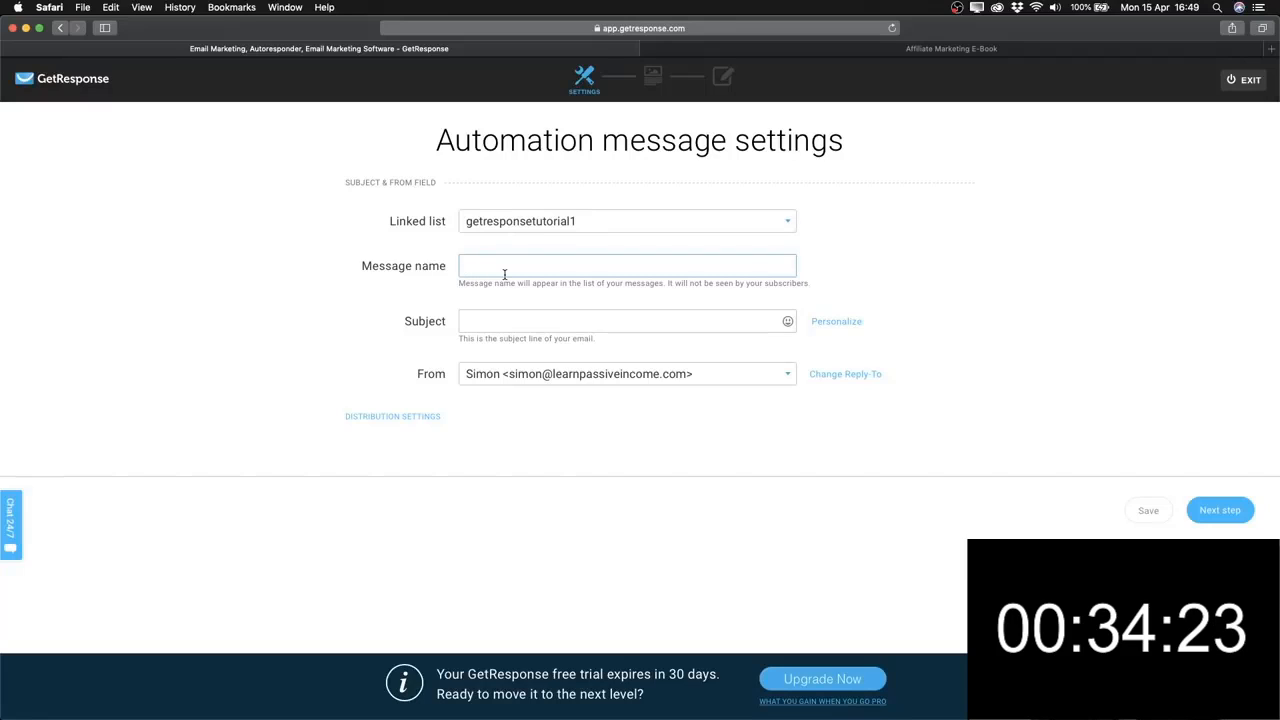
{"action": "type", "text": "1."}
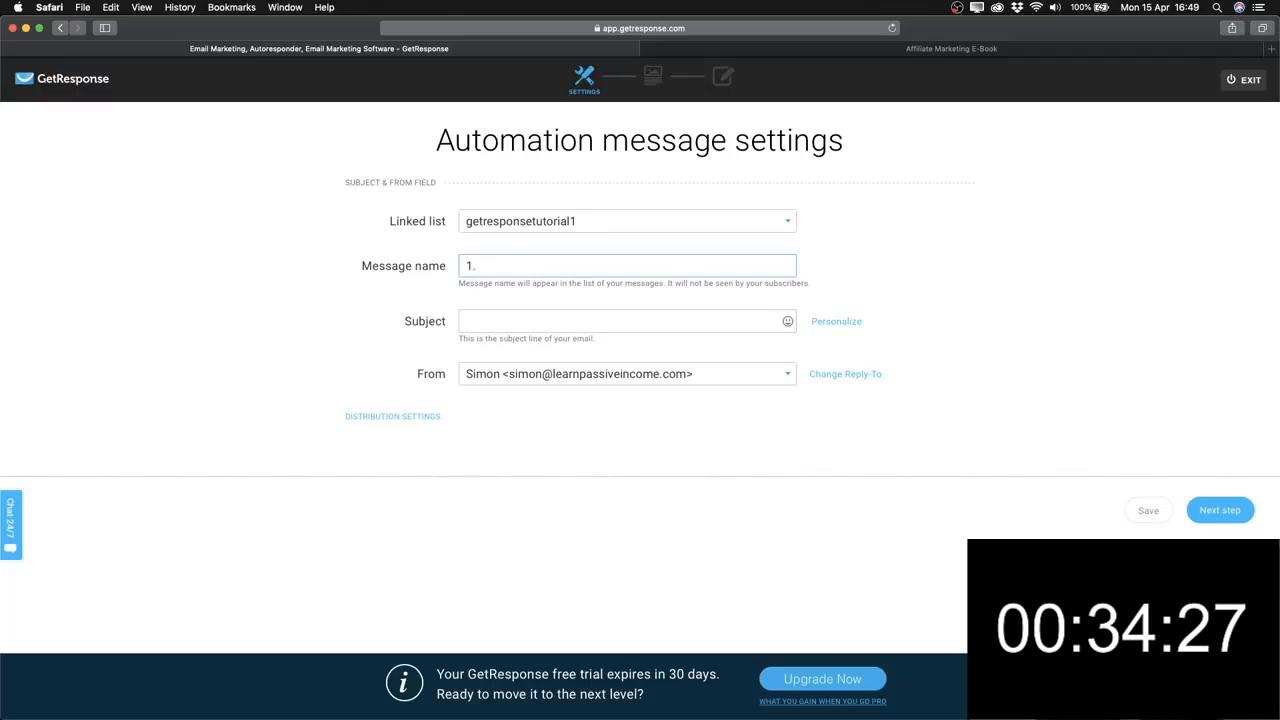
{"action": "type", "text": " We"}
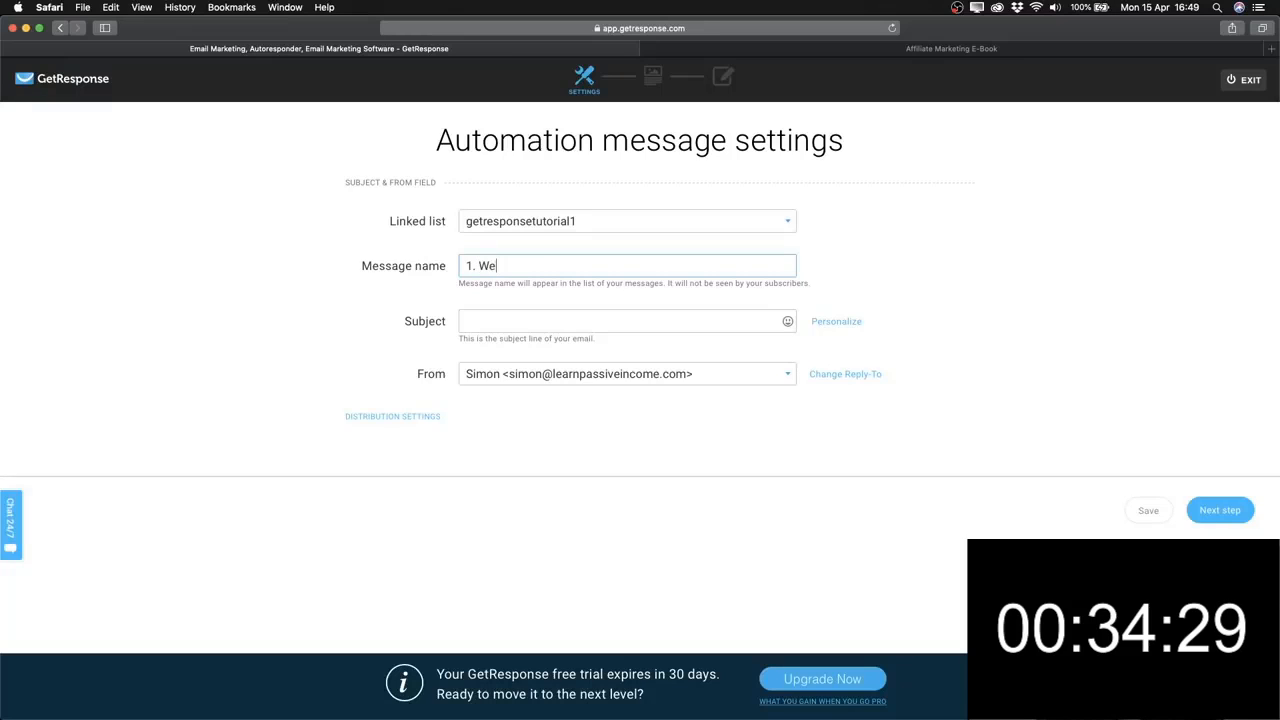
{"action": "type", "text": "lcome Email"}
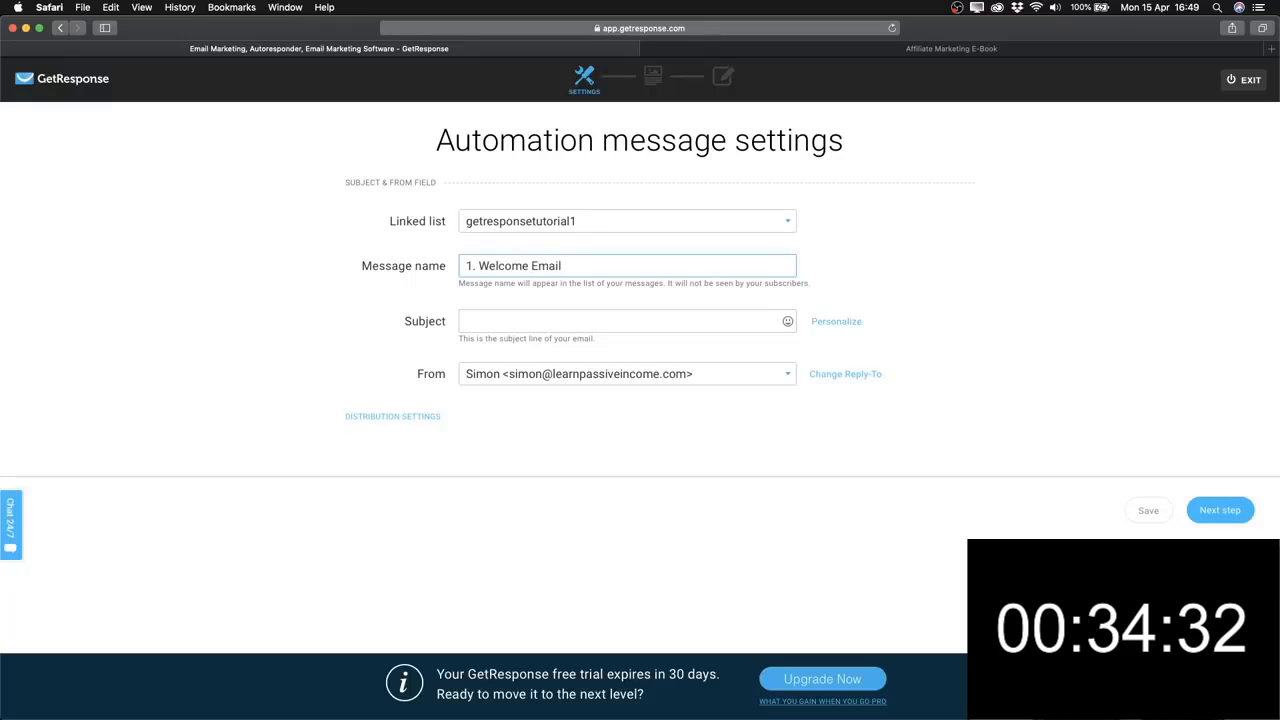
{"action": "left_click", "coordinate": [490, 321]}
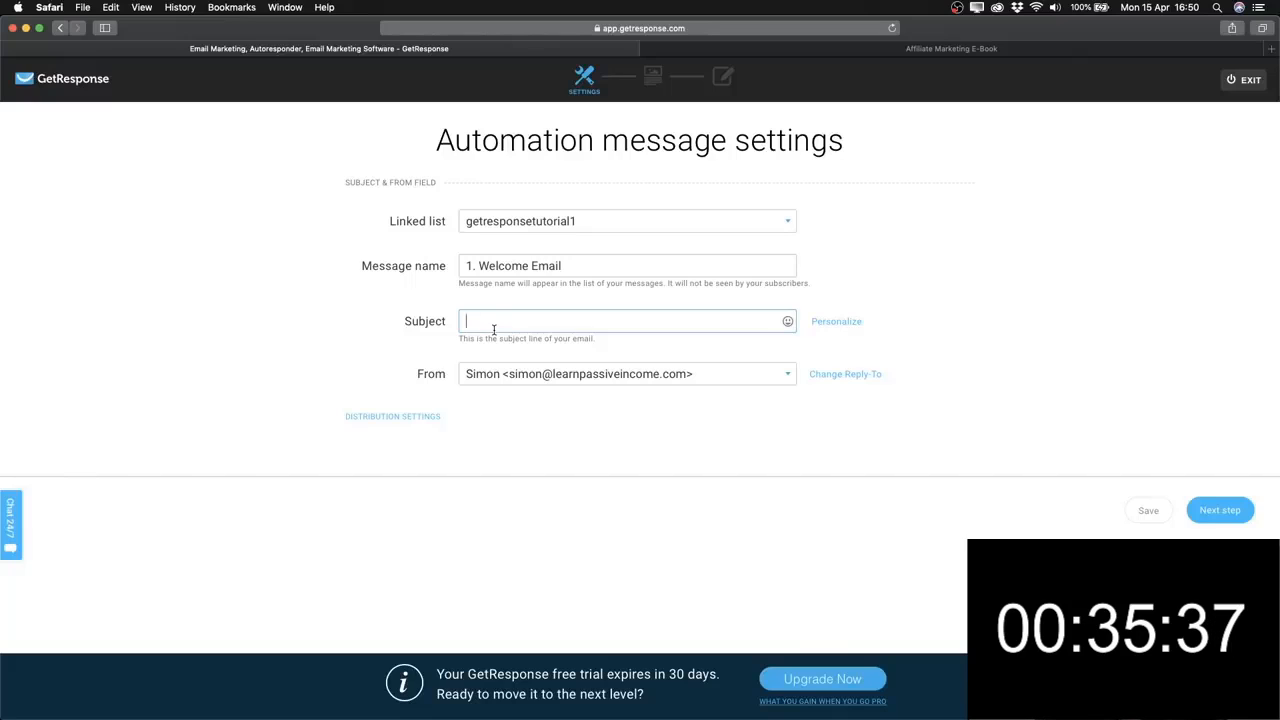
Set the subject to a grinning emoji followed by 'Welcome! Here's your eBook...'.
{"action": "type", "text": "W"}
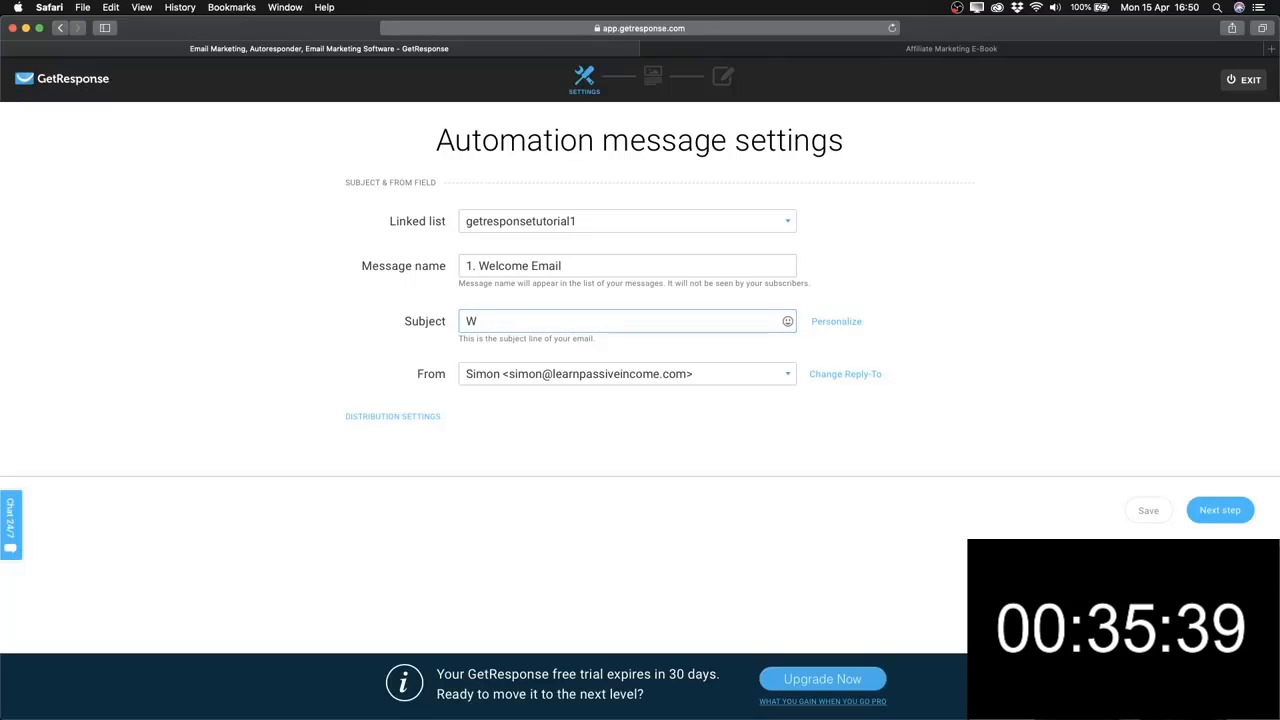
{"action": "type", "text": "elcome!"}
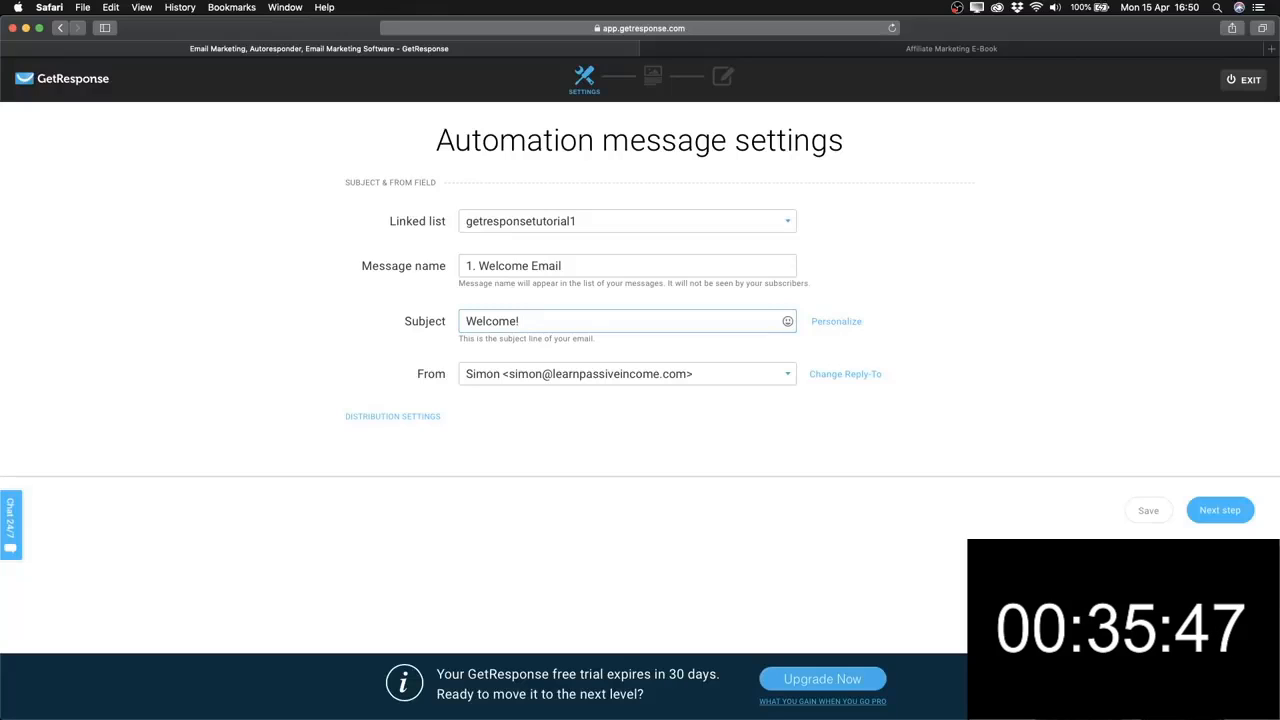
{"action": "type", "text": "He"}
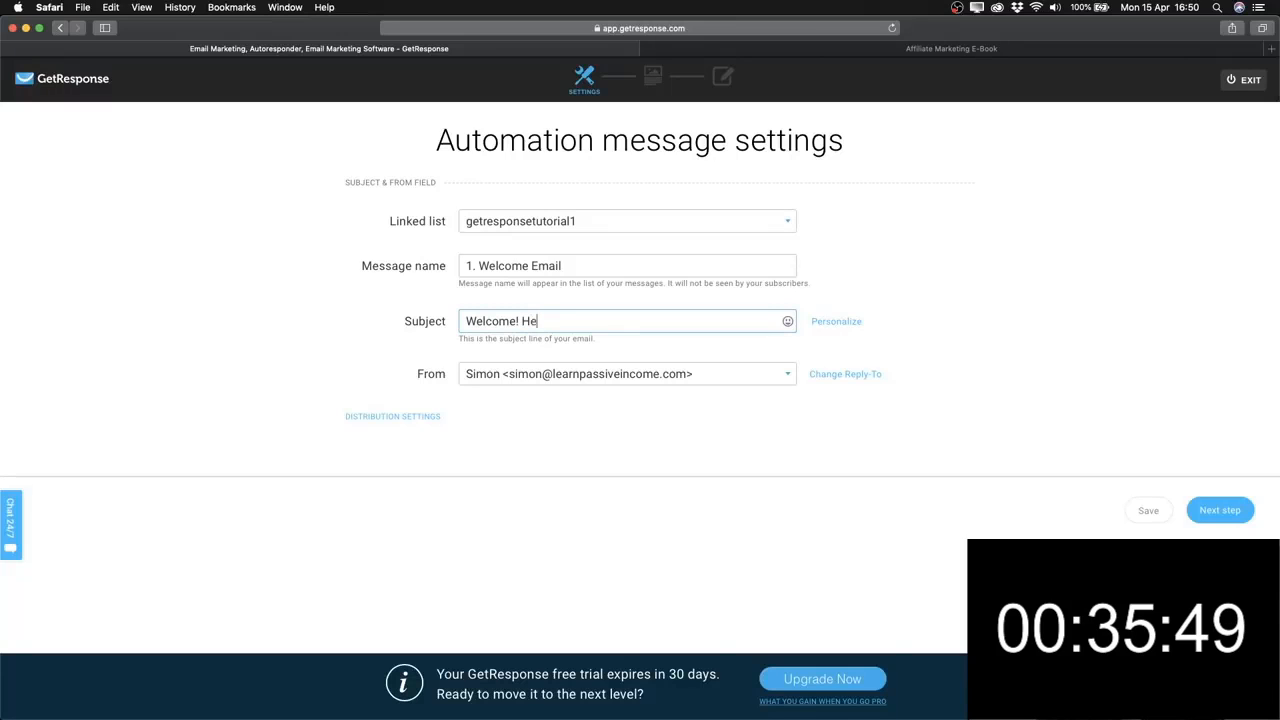
{"action": "type", "text": "re's your "}
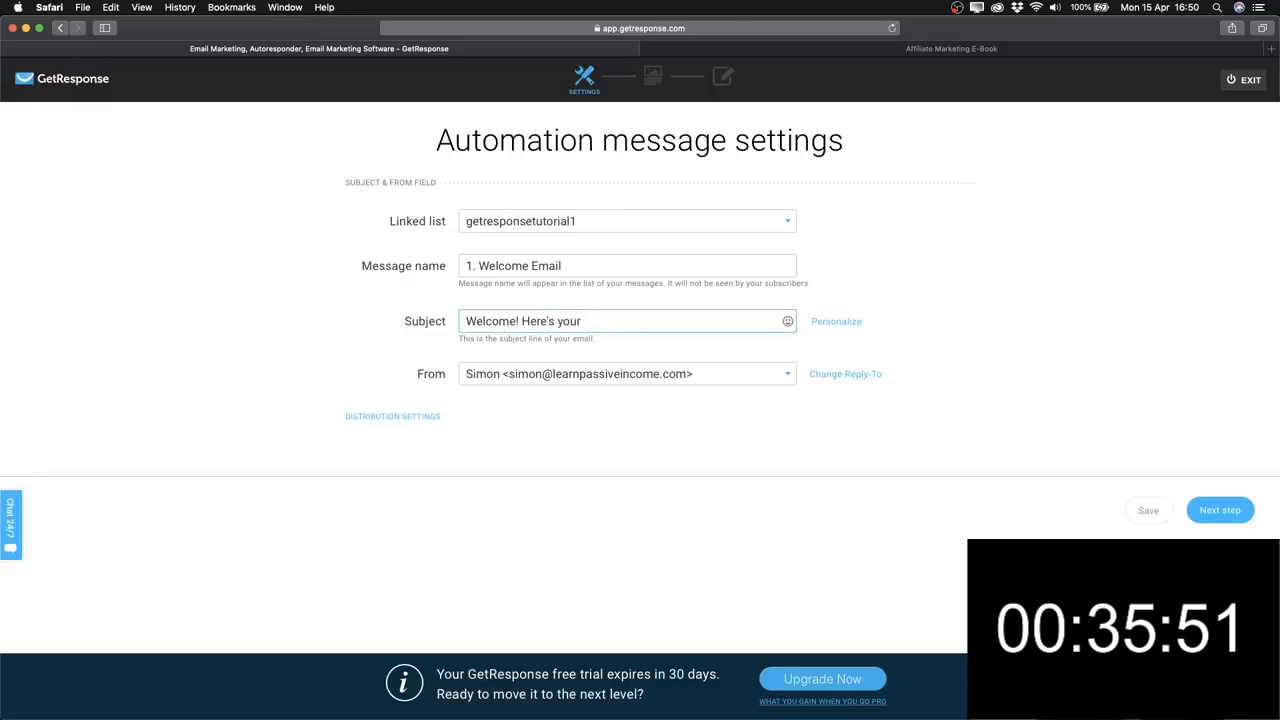
{"action": "type", "text": "eBook..."}
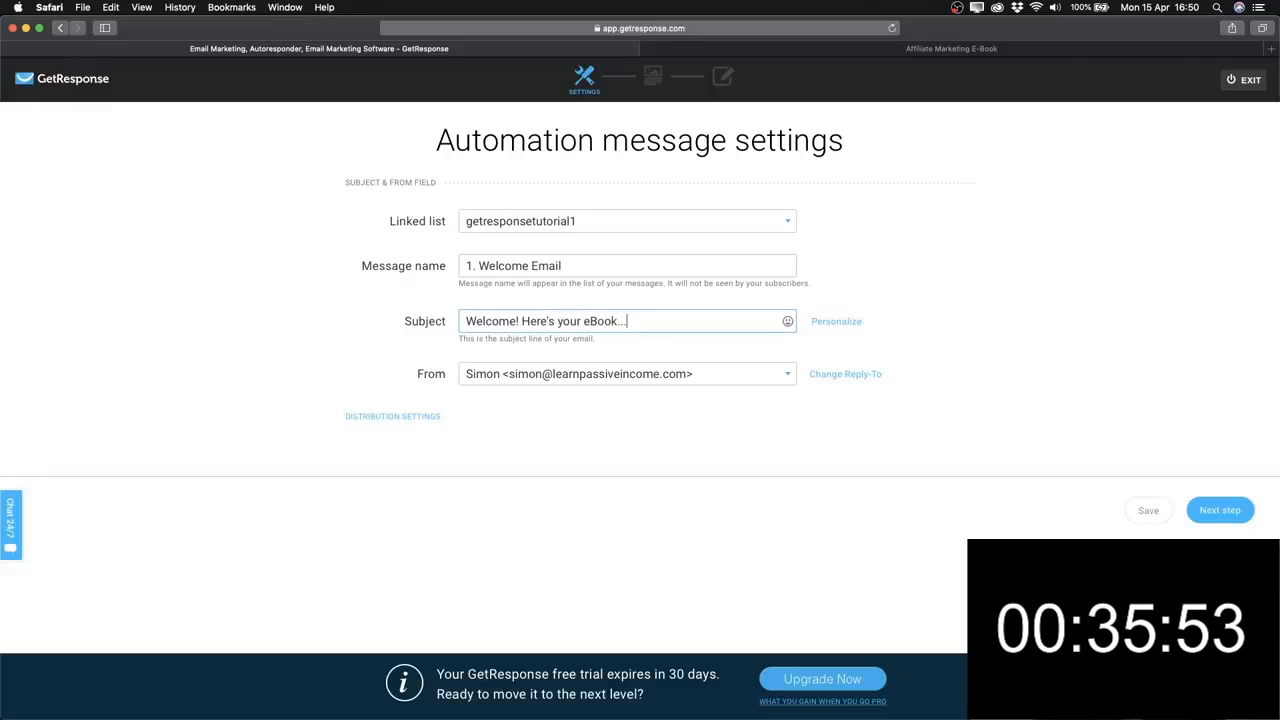
{"action": "left_click", "coordinate": [468, 321]}
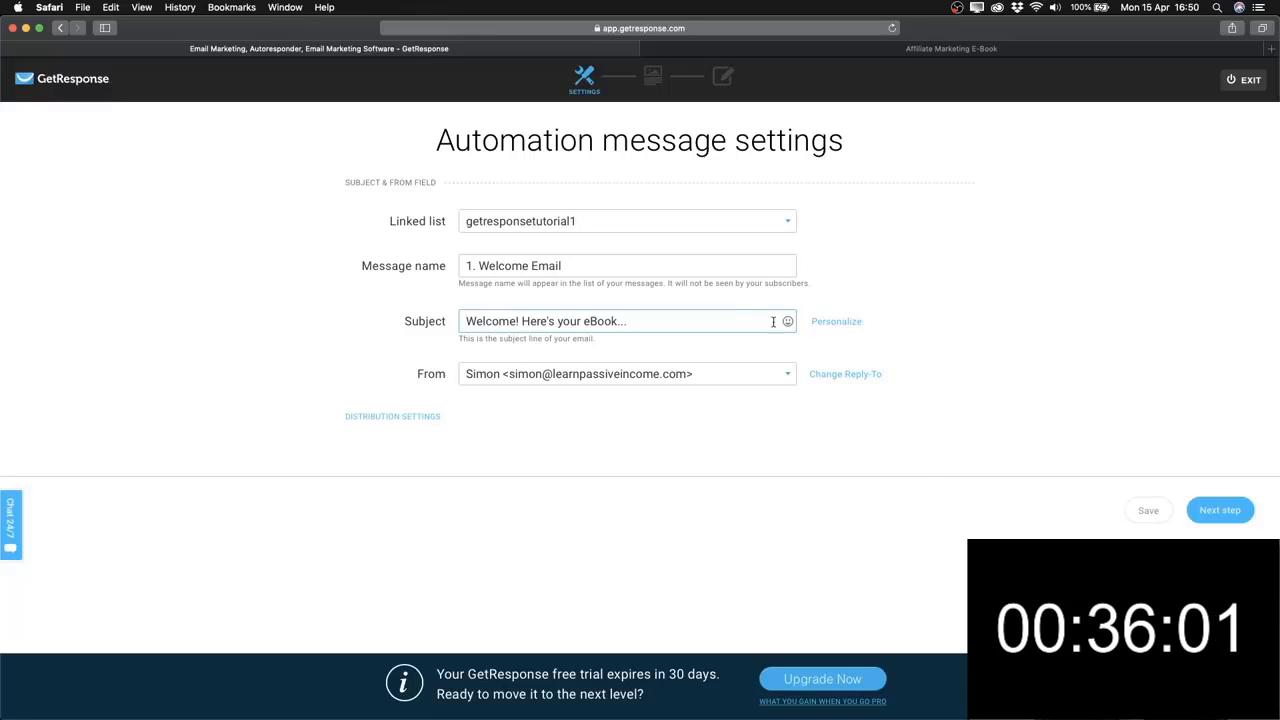
{"action": "left_click", "coordinate": [788, 323]}
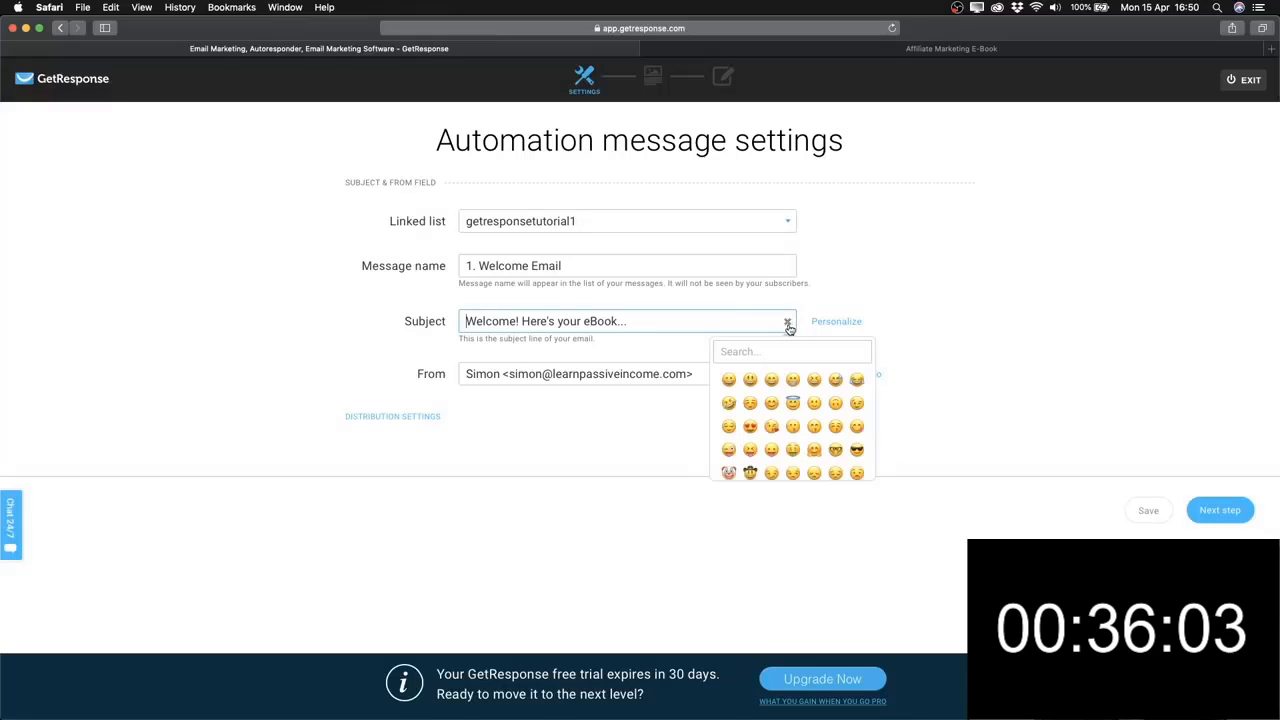
{"action": "left_click", "coordinate": [771, 382]}
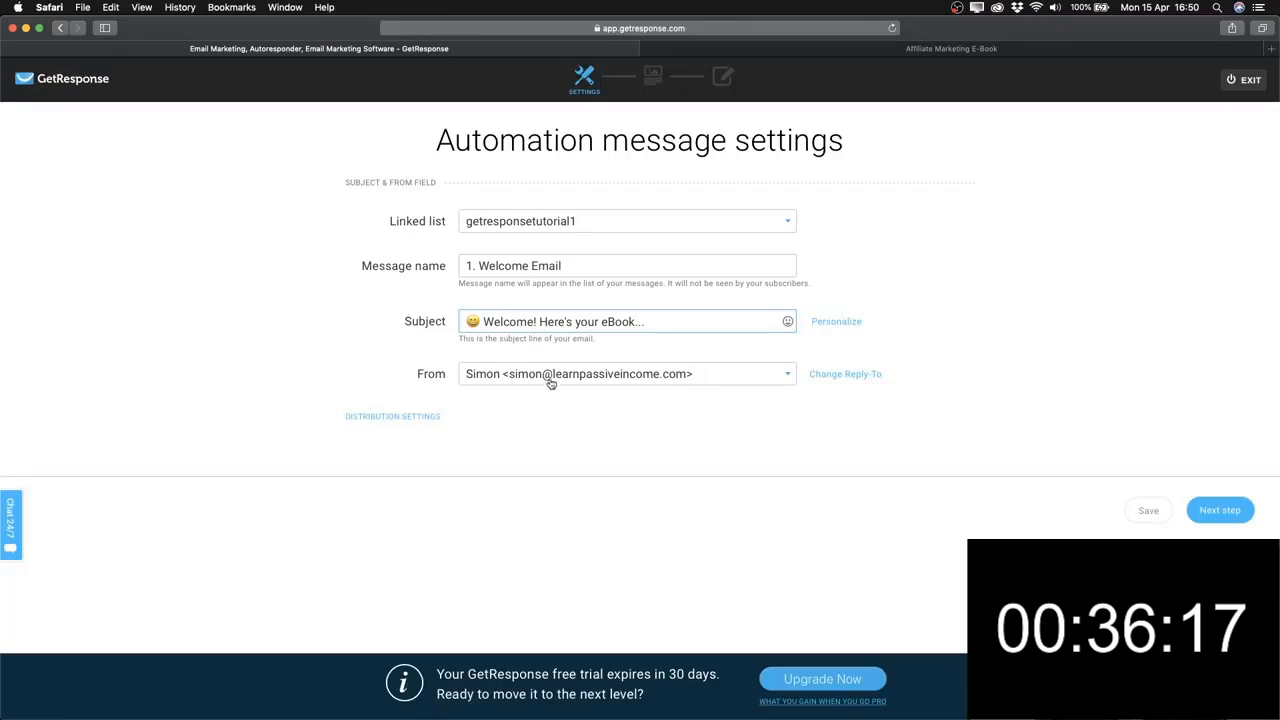
Add a reply-to setting, keeping the sender's own address.
{"action": "left_click", "coordinate": [820, 374]}
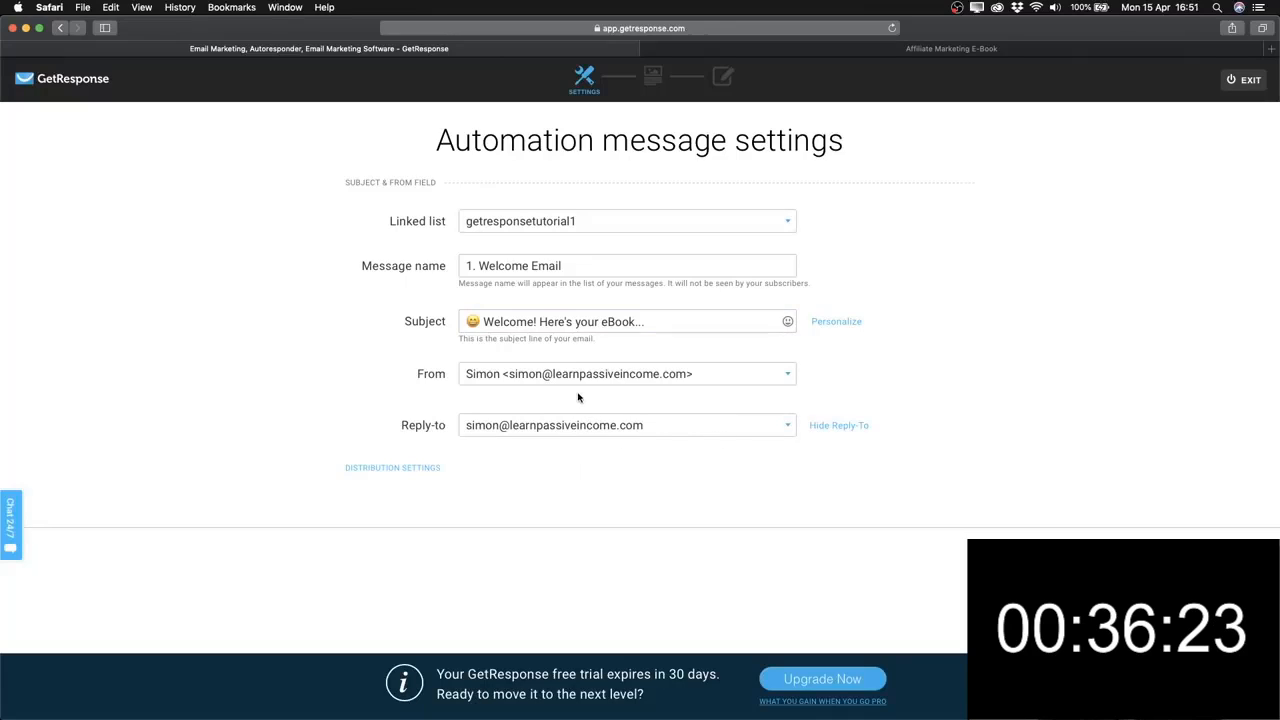
{"action": "left_click", "coordinate": [553, 427]}
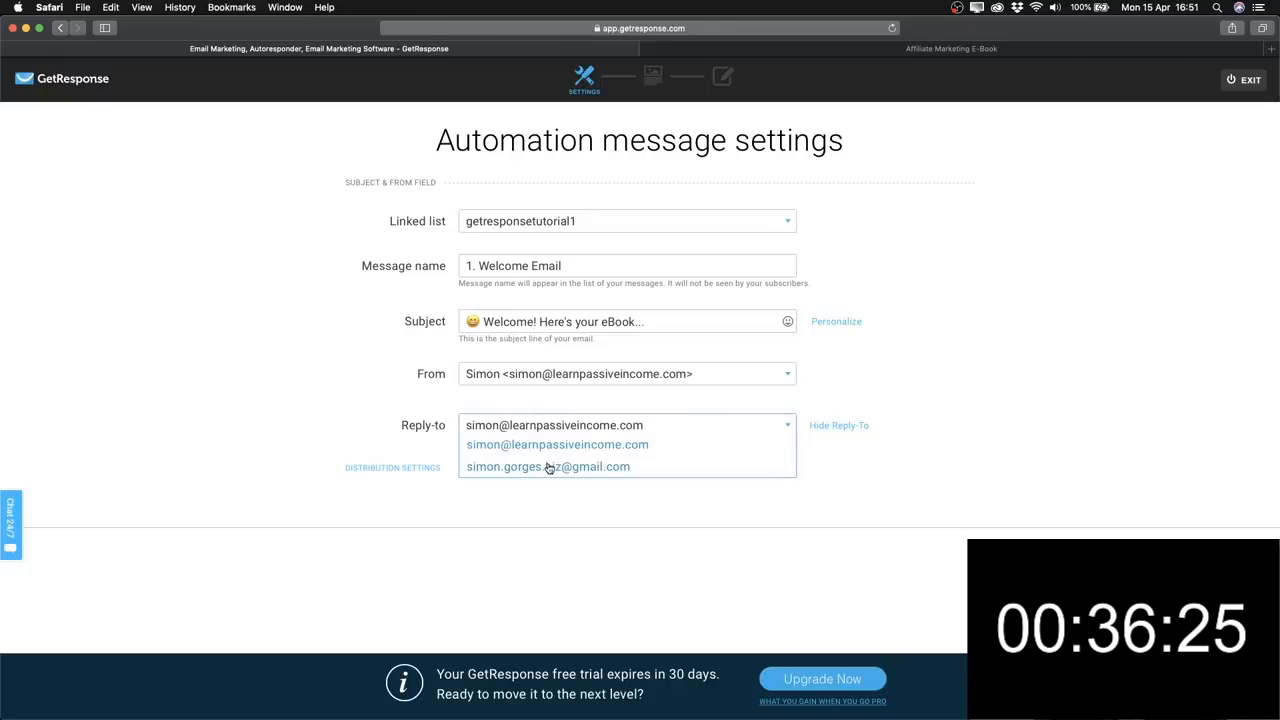
{"action": "left_click", "coordinate": [892, 388]}
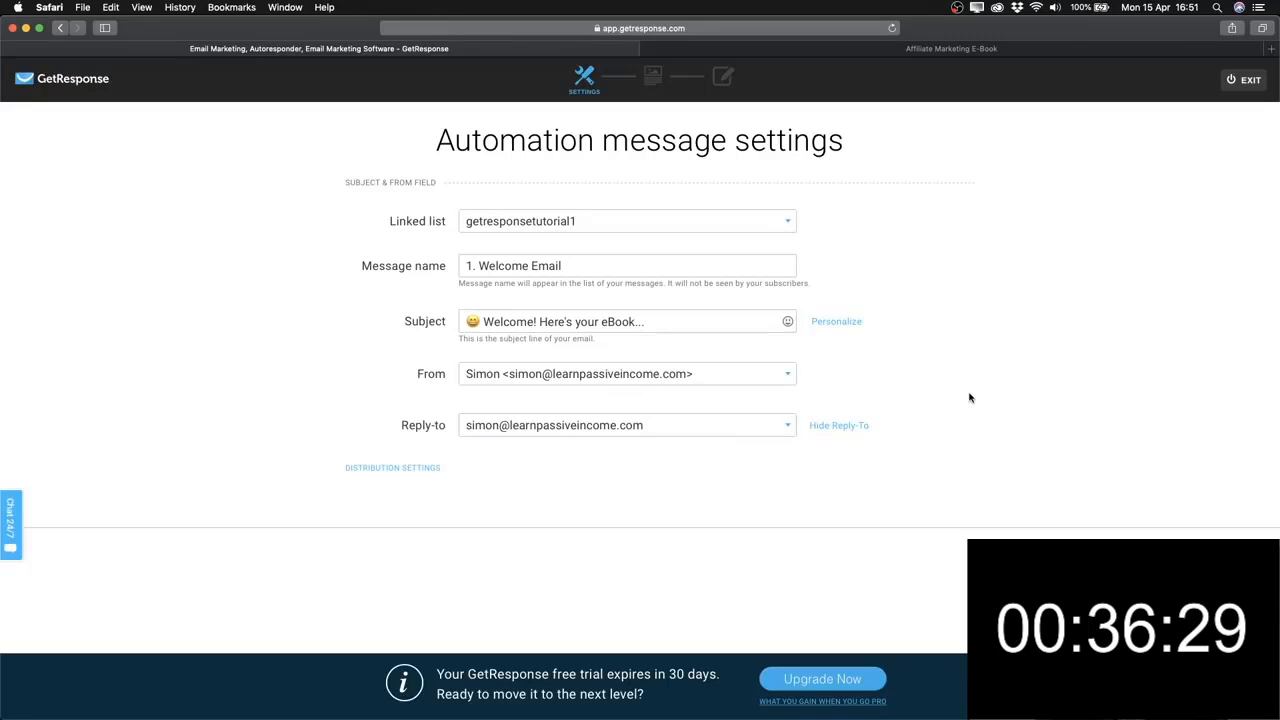
Proceed to the design step and start the Welcome Email from the Blank template.
{"action": "left_click", "coordinate": [1190, 566]}
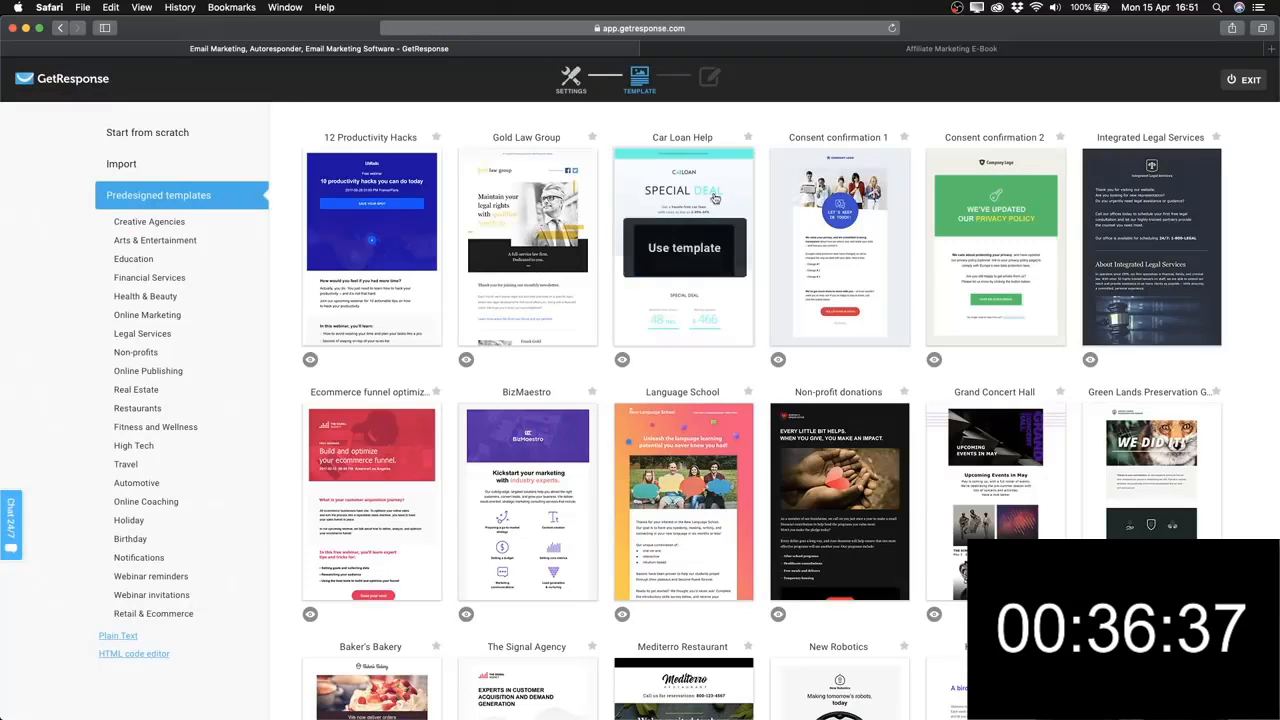
{"action": "scroll", "coordinate": [642, 312], "scroll_direction": "down", "scroll_amount": 5}
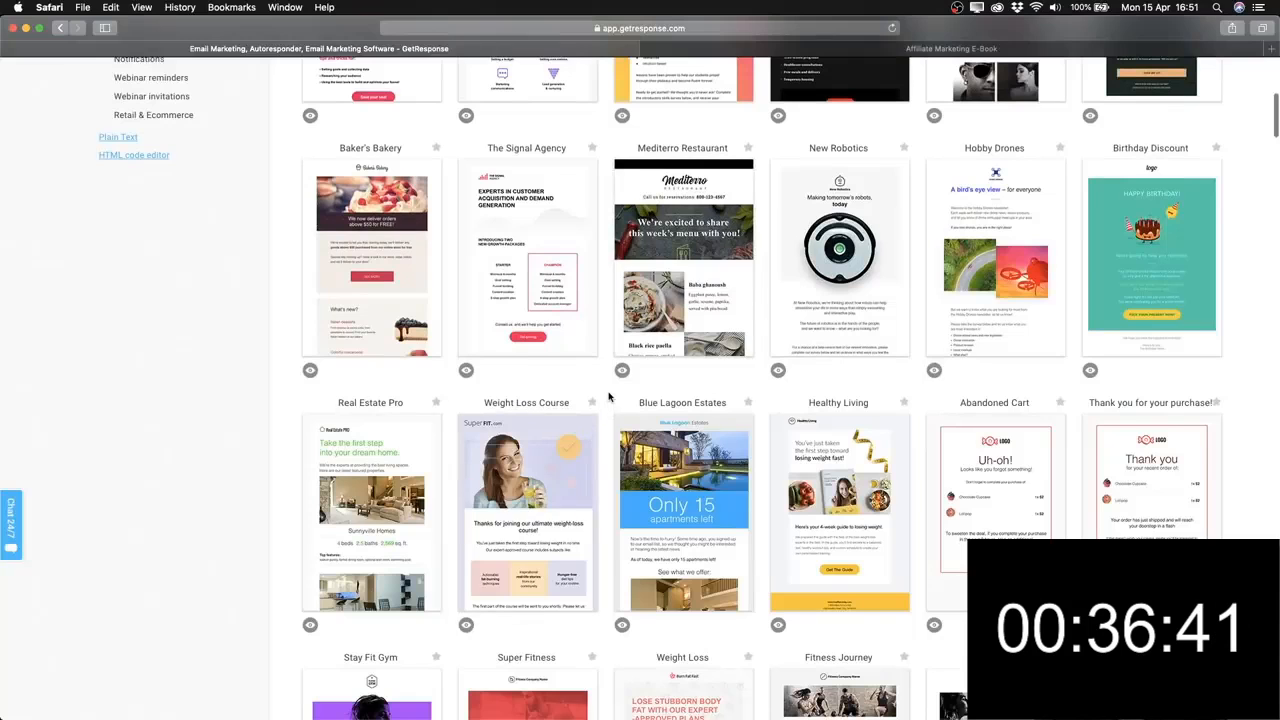
{"action": "scroll", "coordinate": [608, 397], "scroll_direction": "up", "scroll_amount": 5}
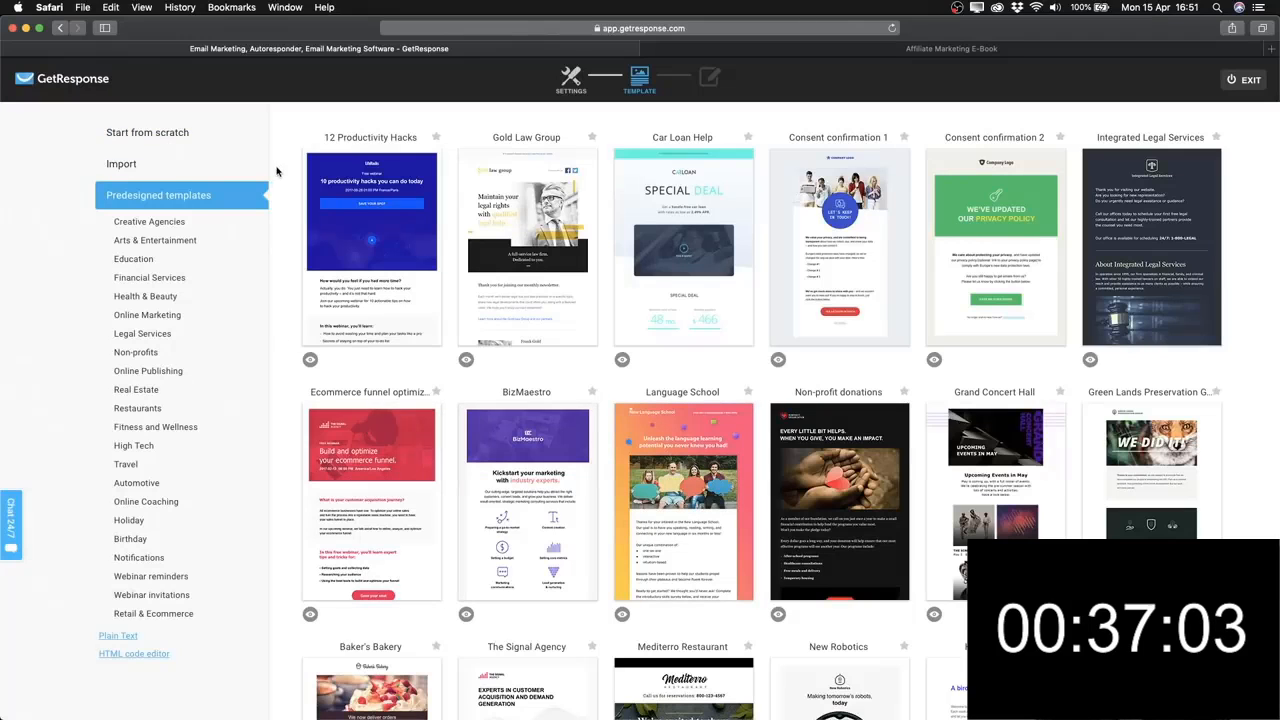
{"action": "left_click", "coordinate": [166, 136]}
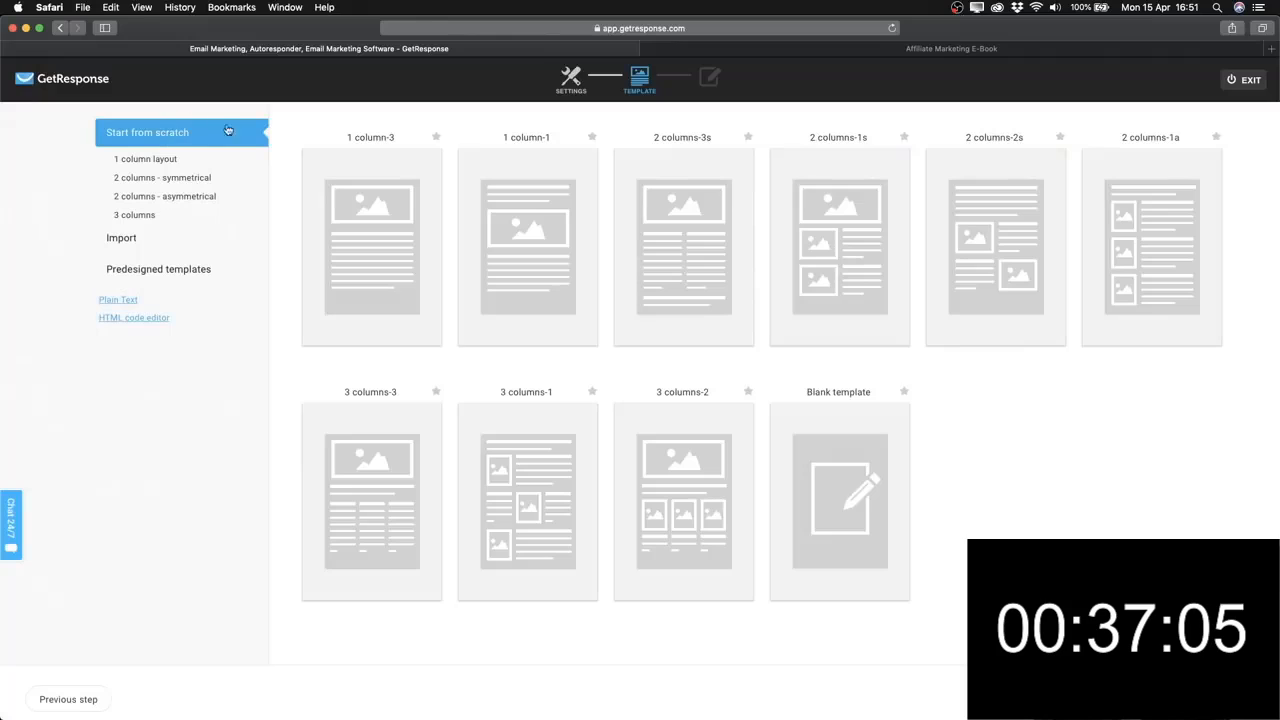
{"action": "mouse_move", "coordinate": [400, 163]}
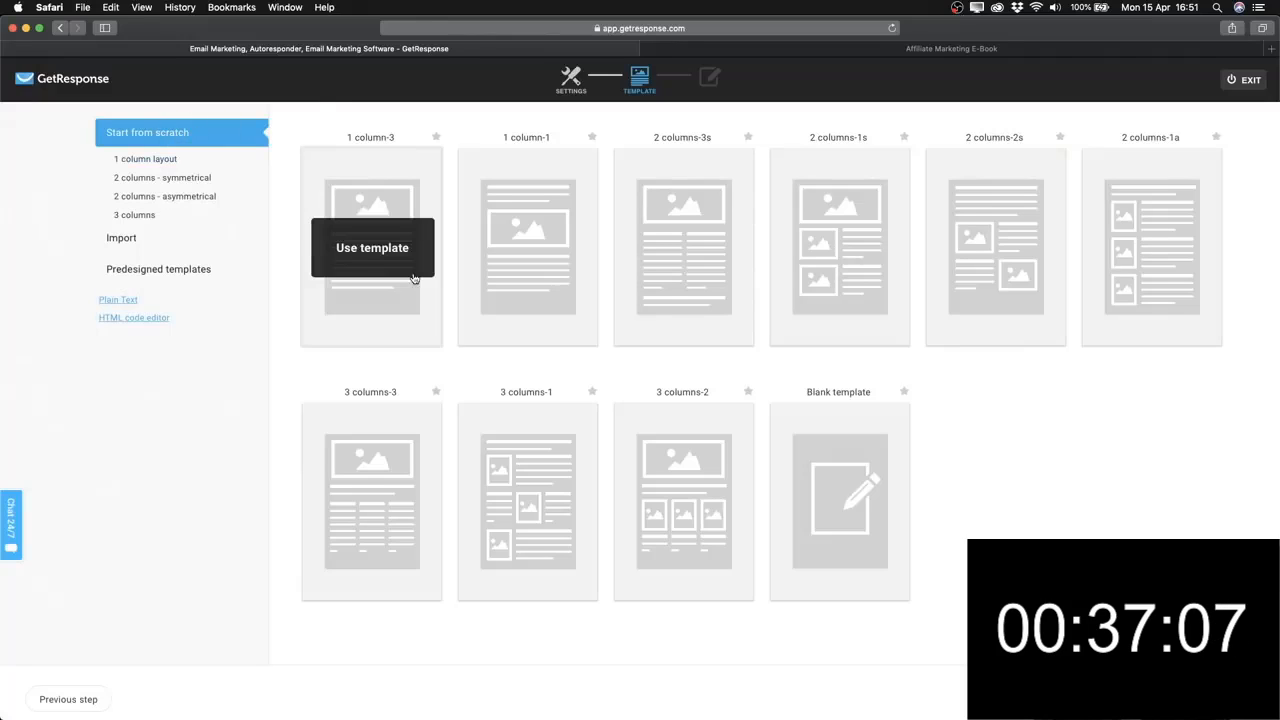
{"action": "mouse_move", "coordinate": [878, 502]}
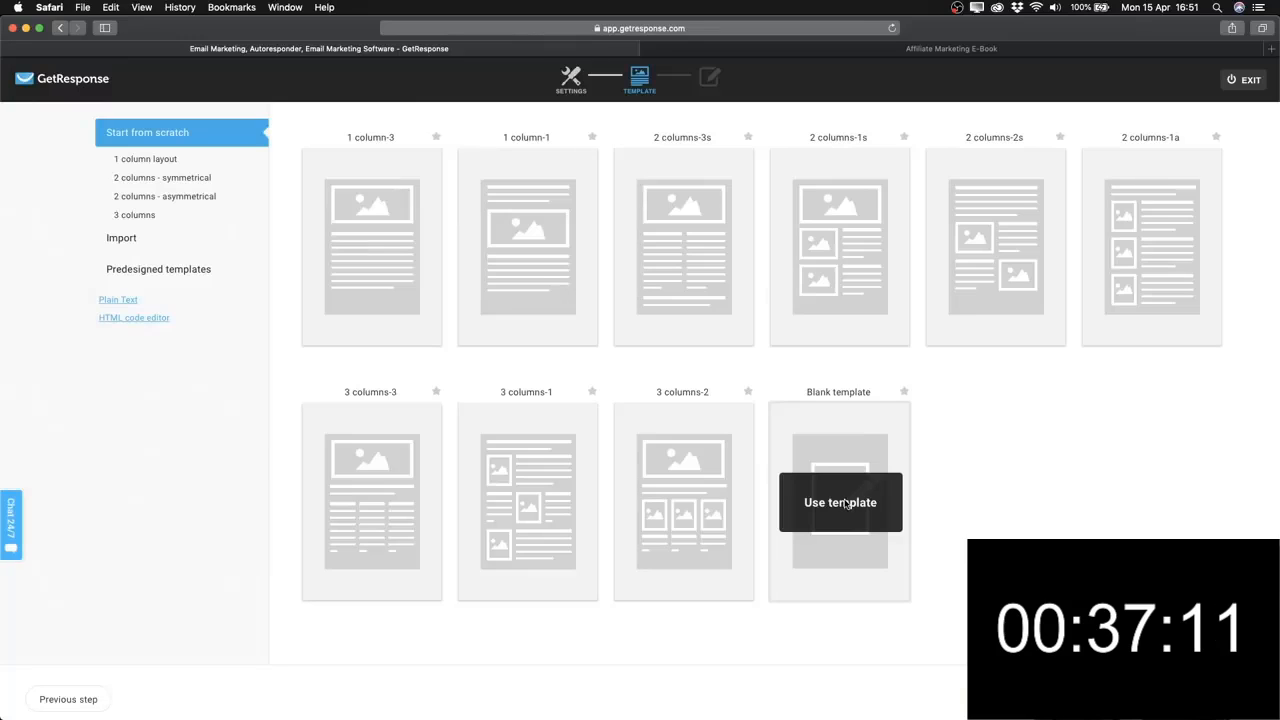
{"action": "left_click", "coordinate": [845, 503]}
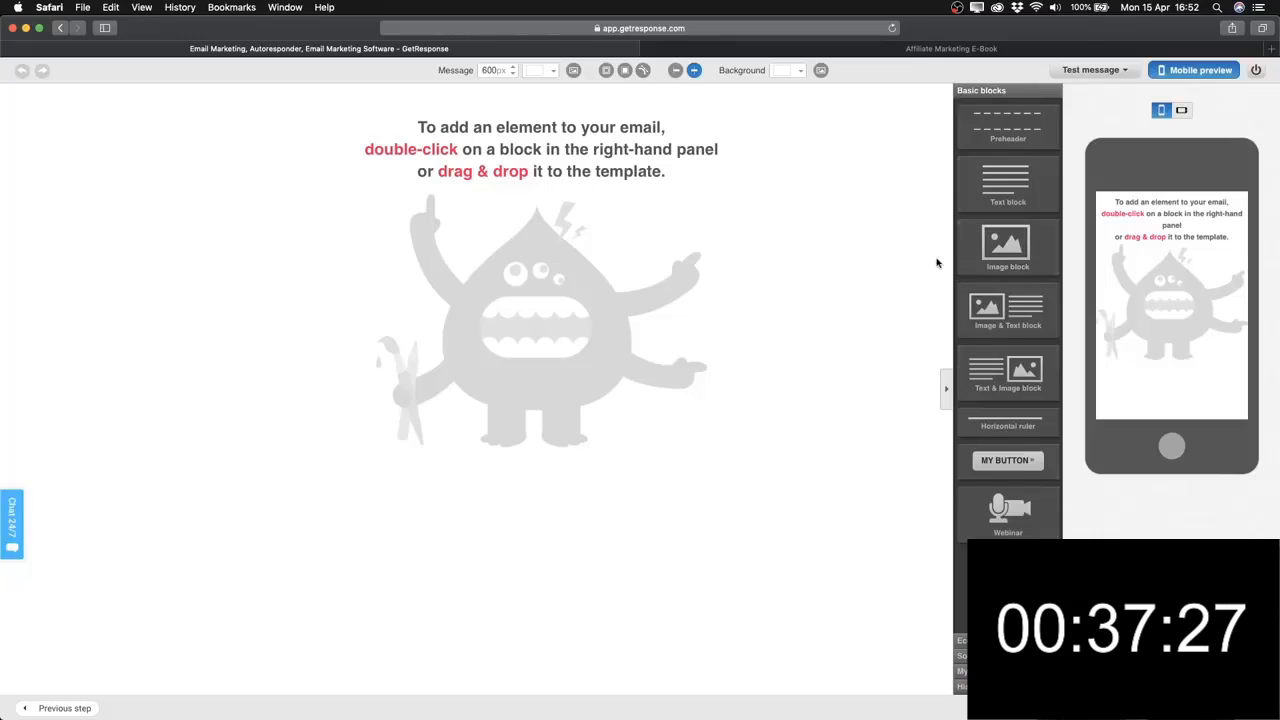
Add a text block and replace its placeholder with the greeting 'Hey [[name]]'.
{"action": "double_click", "coordinate": [1004, 190]}
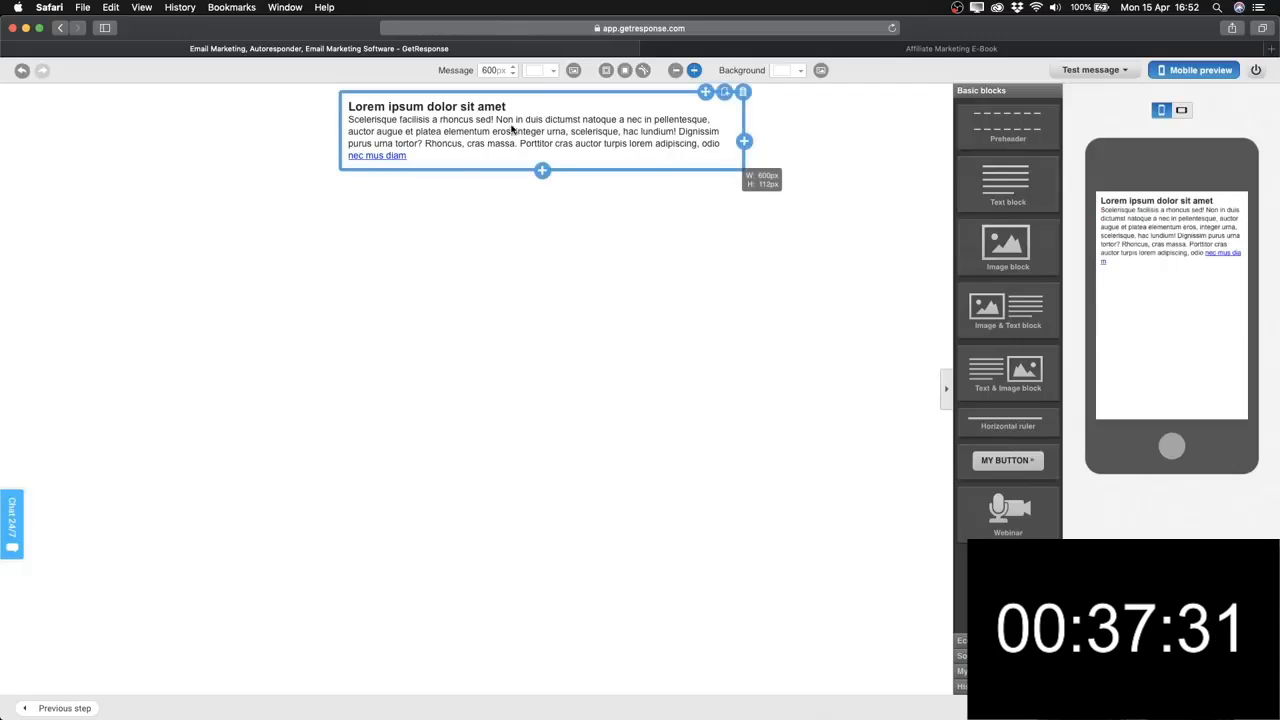
{"action": "left_click", "coordinate": [436, 148]}
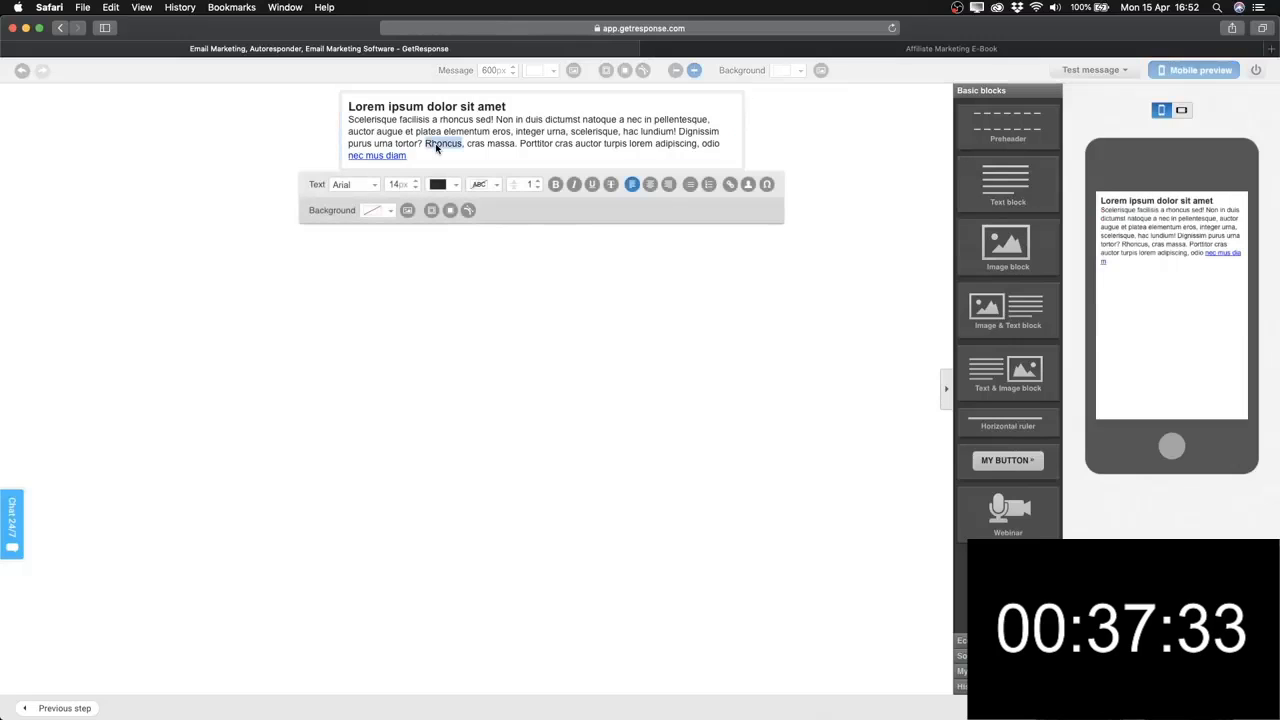
{"action": "key", "text": "super+a"}
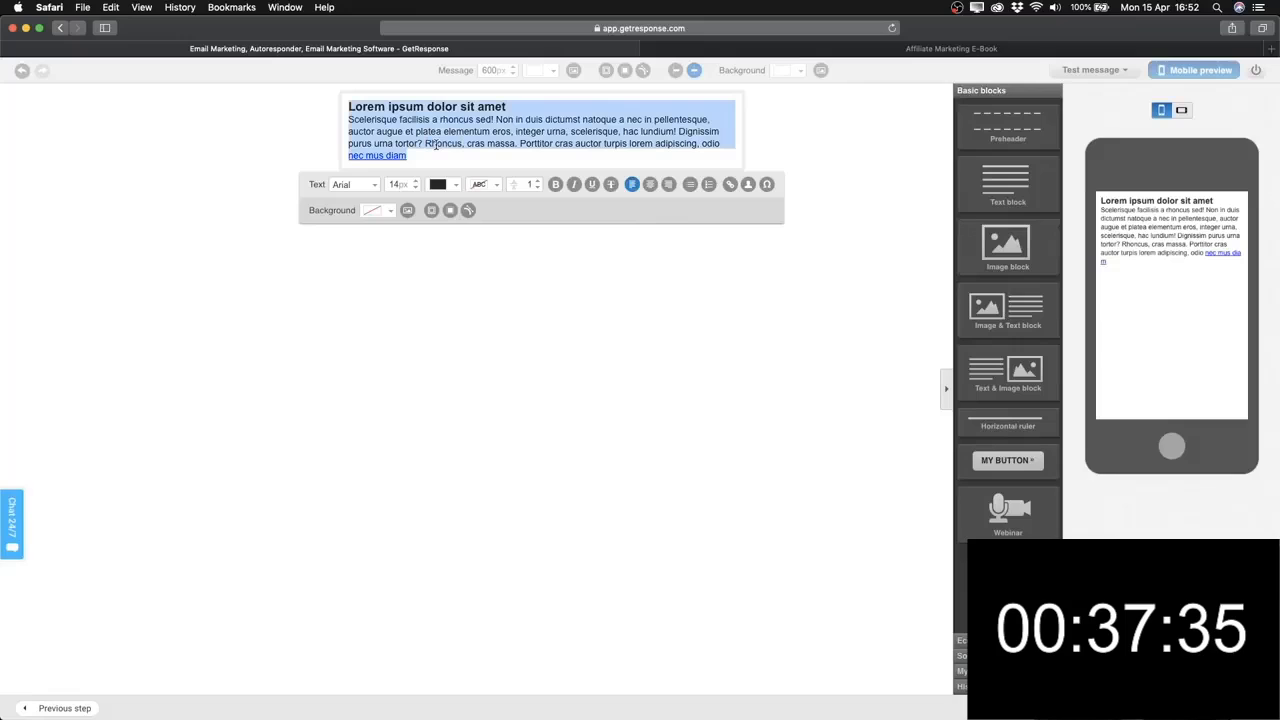
{"action": "type", "text": "Hey"}
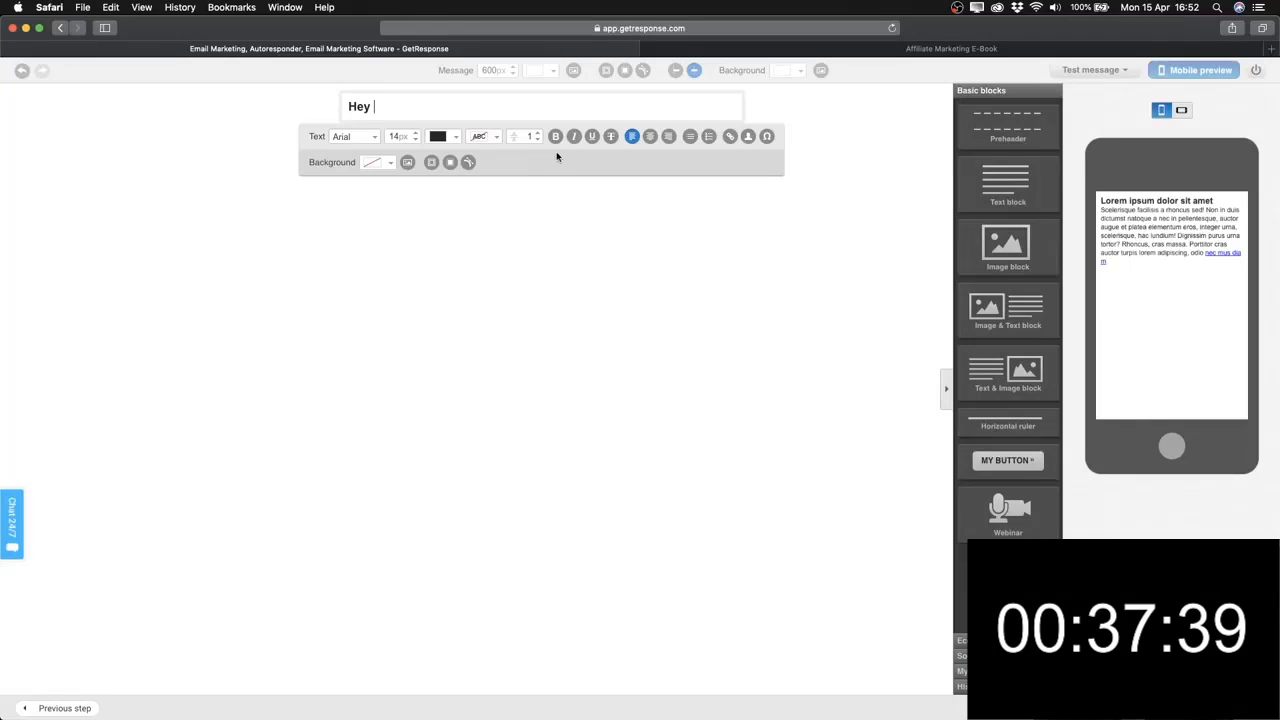
{"action": "left_click", "coordinate": [748, 138]}
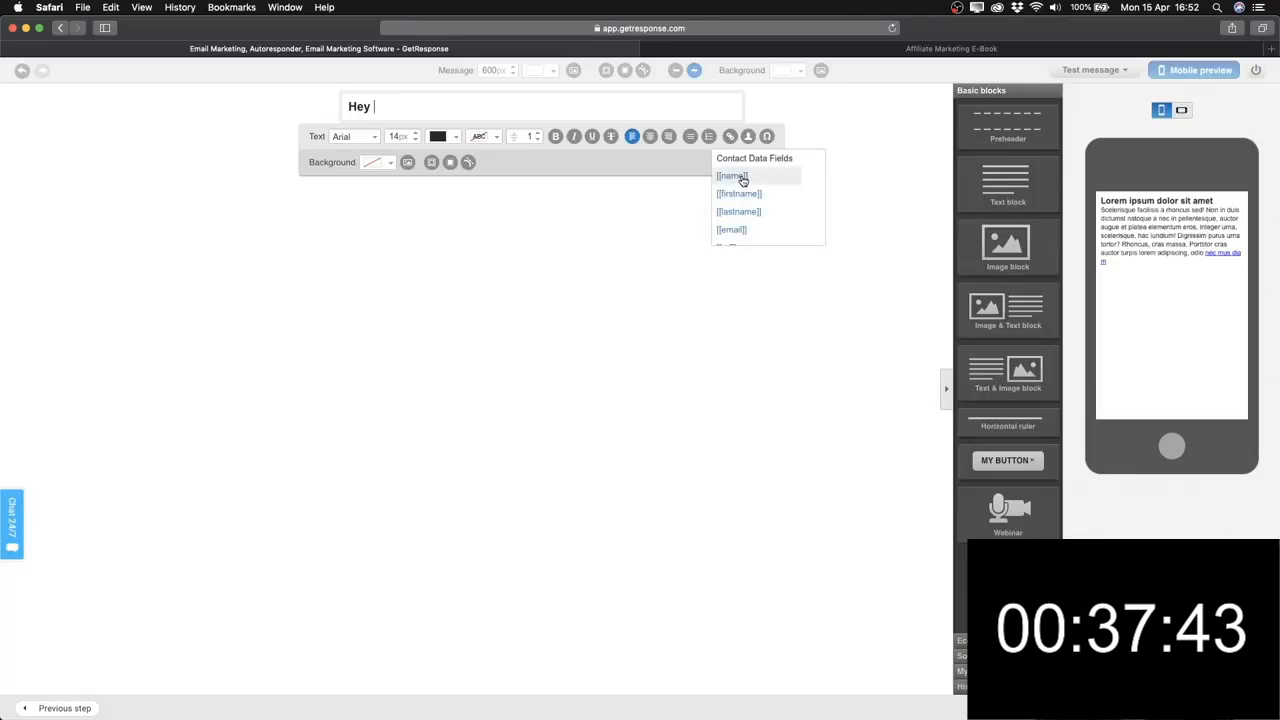
{"action": "left_click", "coordinate": [742, 177]}
{"action": "key", "text": "Return"}
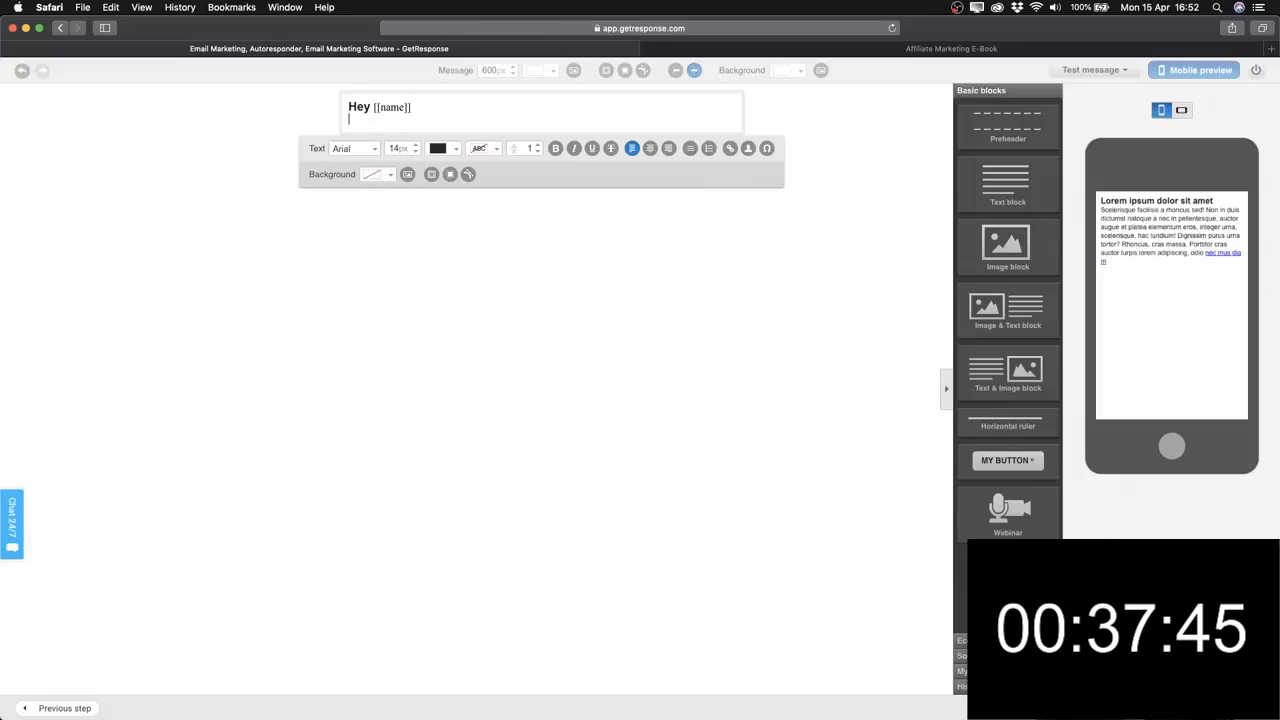
{"action": "key", "text": "Return"}
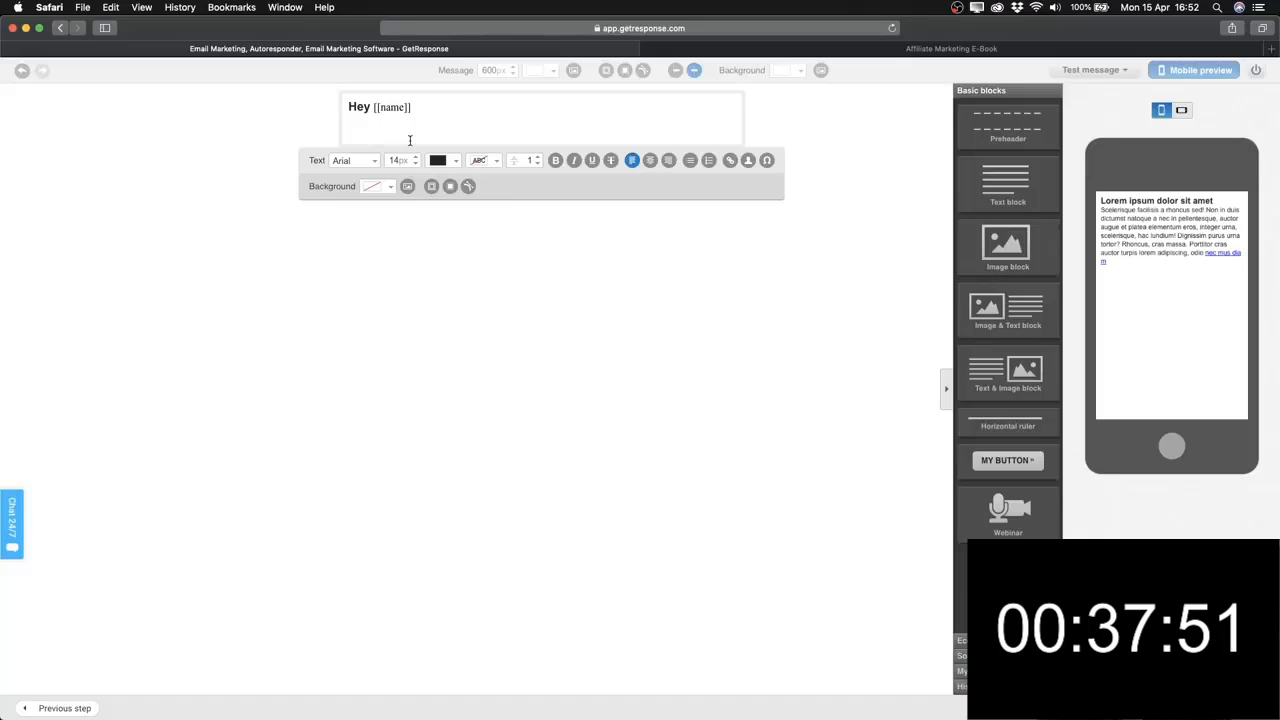
Add the lines 'Thank you for signing up for my email newsletter.' and 'Click here to download your ebook'.
{"action": "type", "text": "Thanks"}
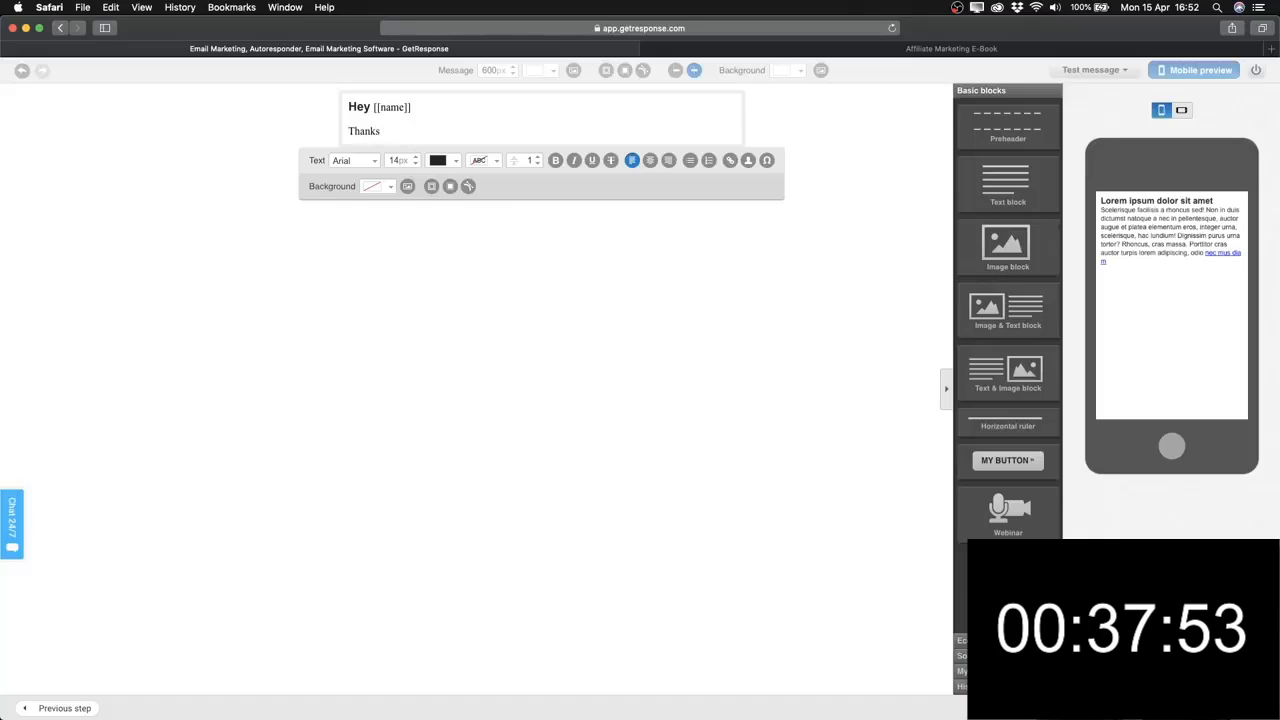
{"action": "key", "text": "BackSpace"}
{"action": "key", "text": "BackSpace"}
{"action": "type", "text": "you for si"}
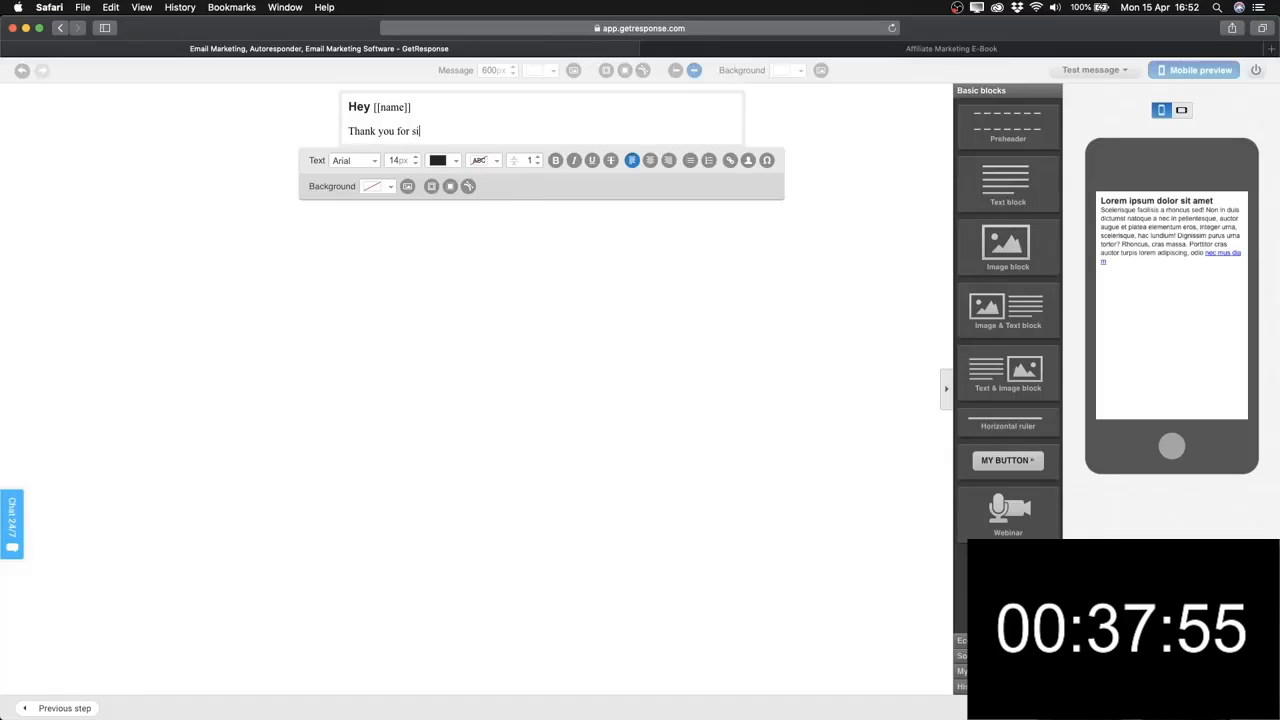
{"action": "type", "text": "gning up"}
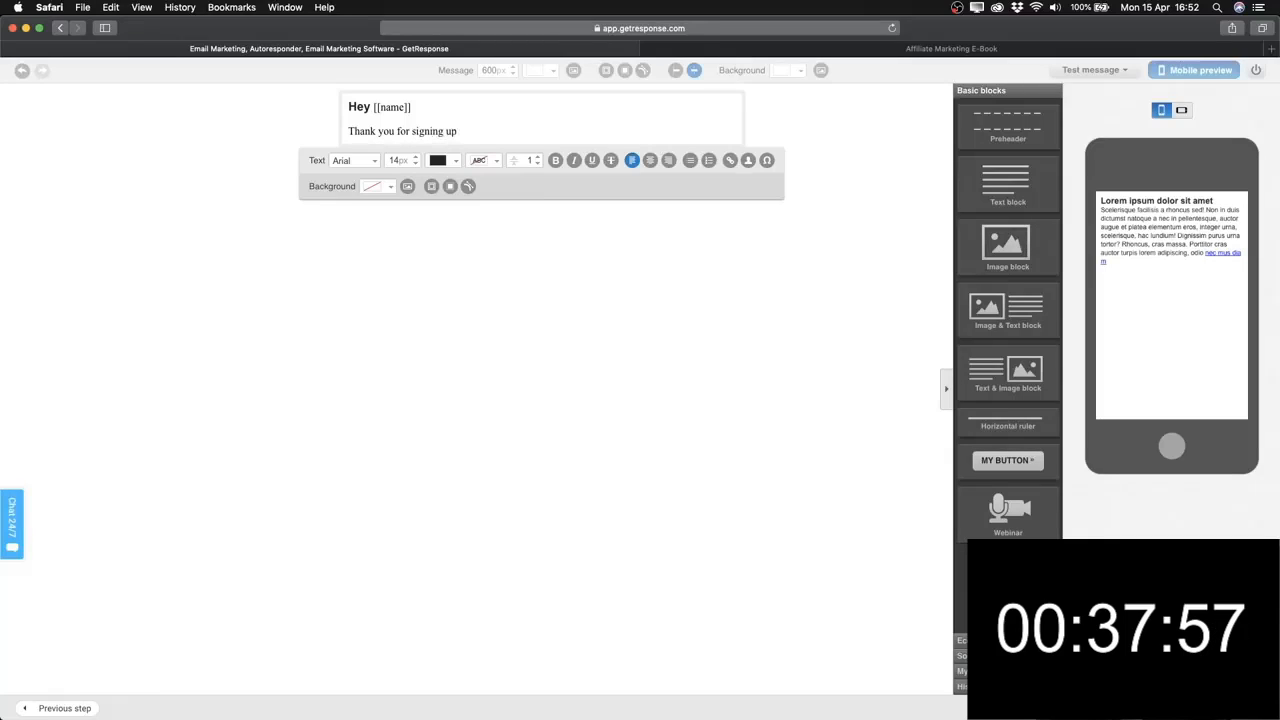
{"action": "type", "text": " for "}
{"action": "type", "text": "my"}
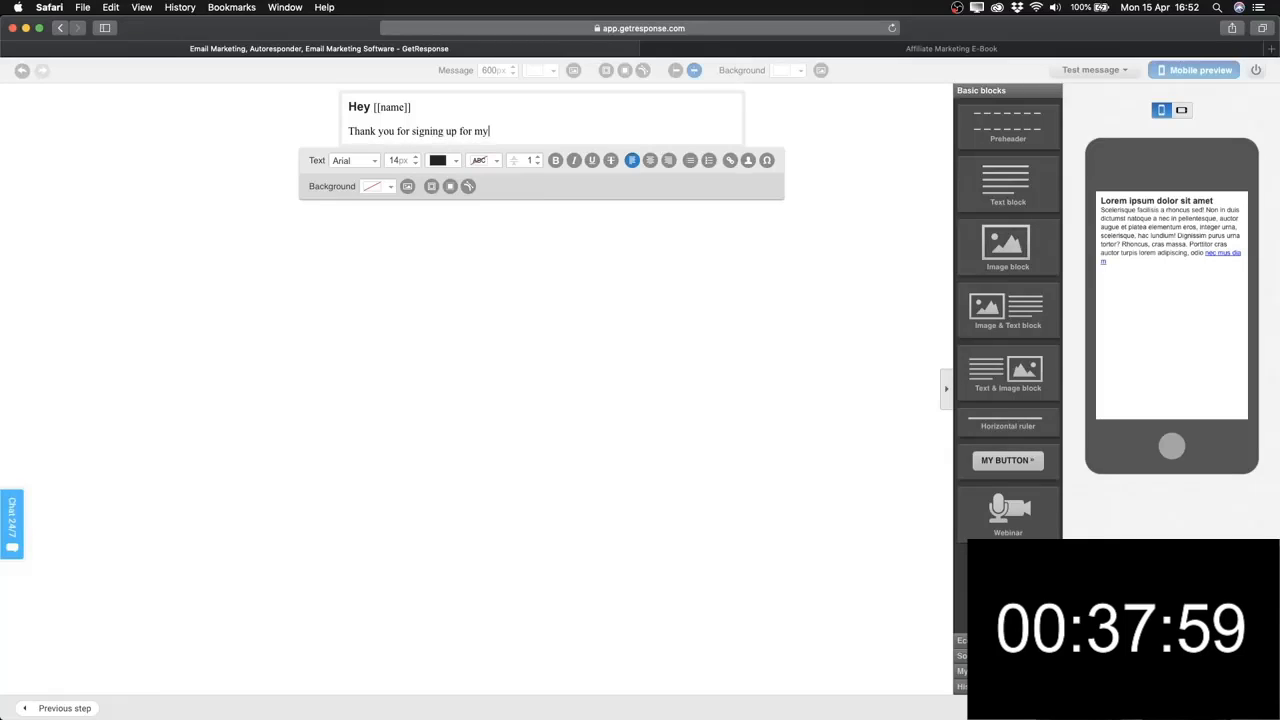
{"action": "type", "text": " email newsle"}
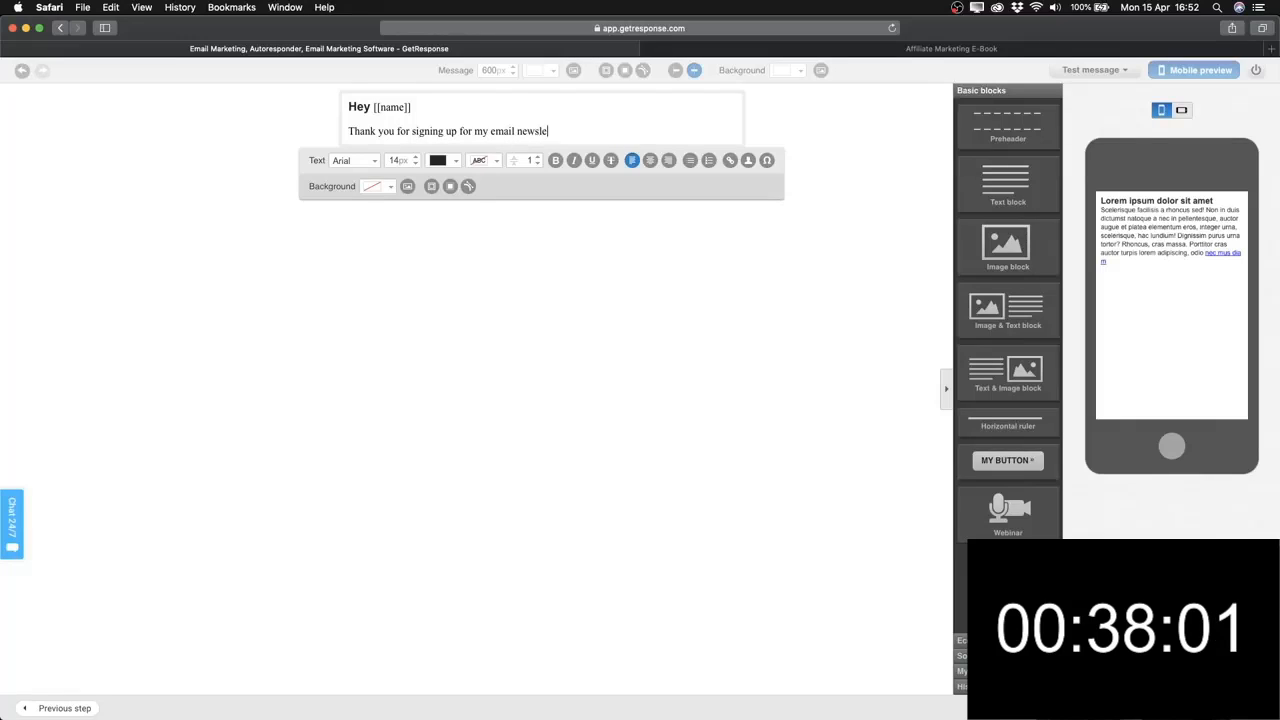
{"action": "type", "text": "tter"}
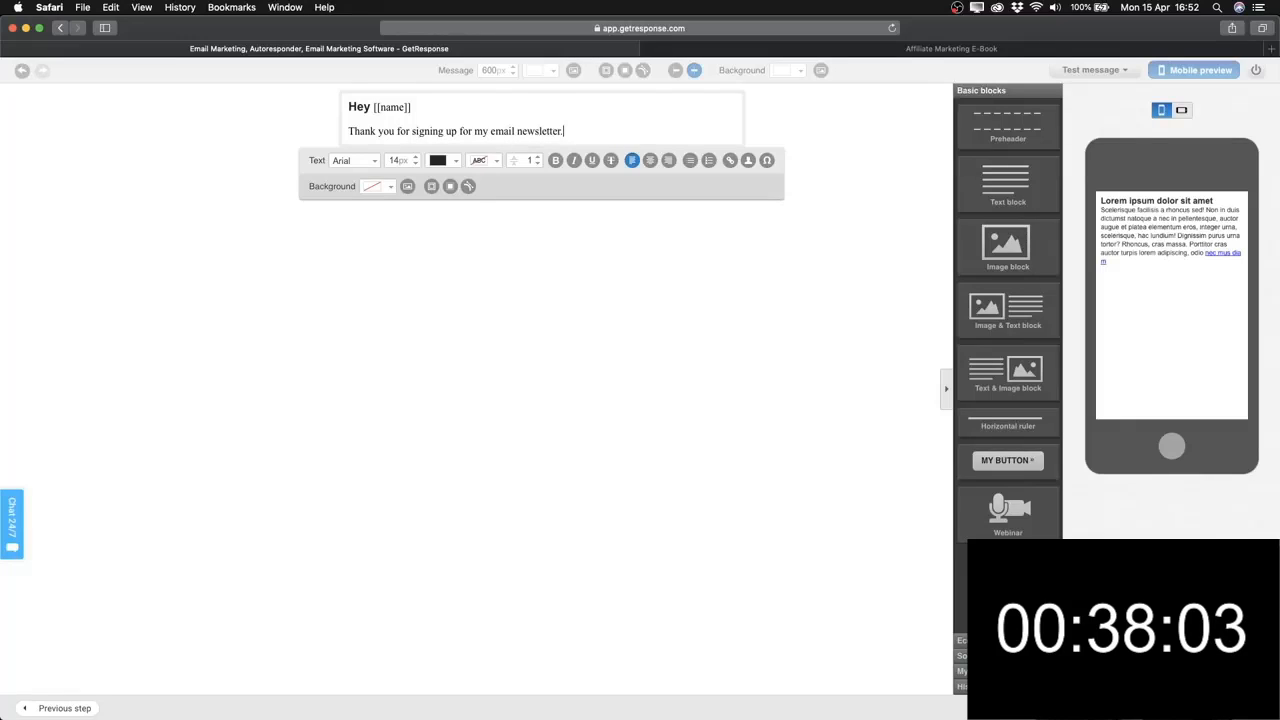
{"action": "type", "text": "."}
{"action": "key", "text": "Return"}
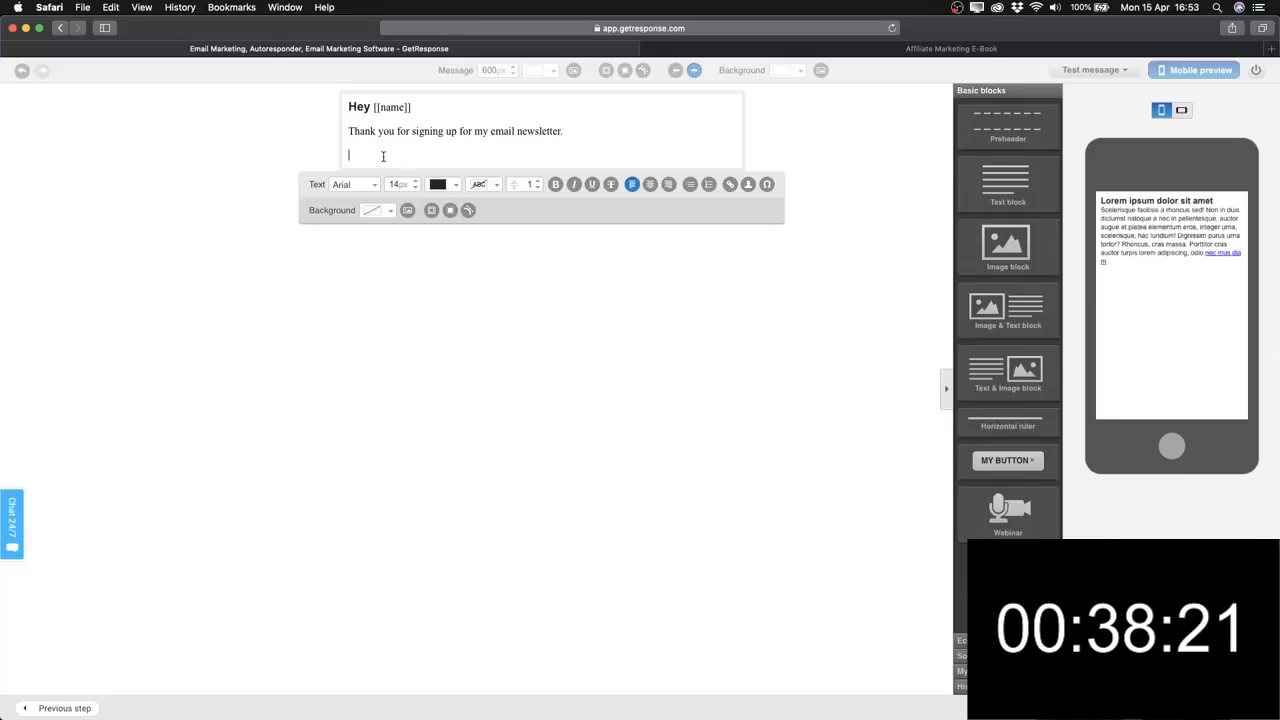
{"action": "type", "text": "Click he"}
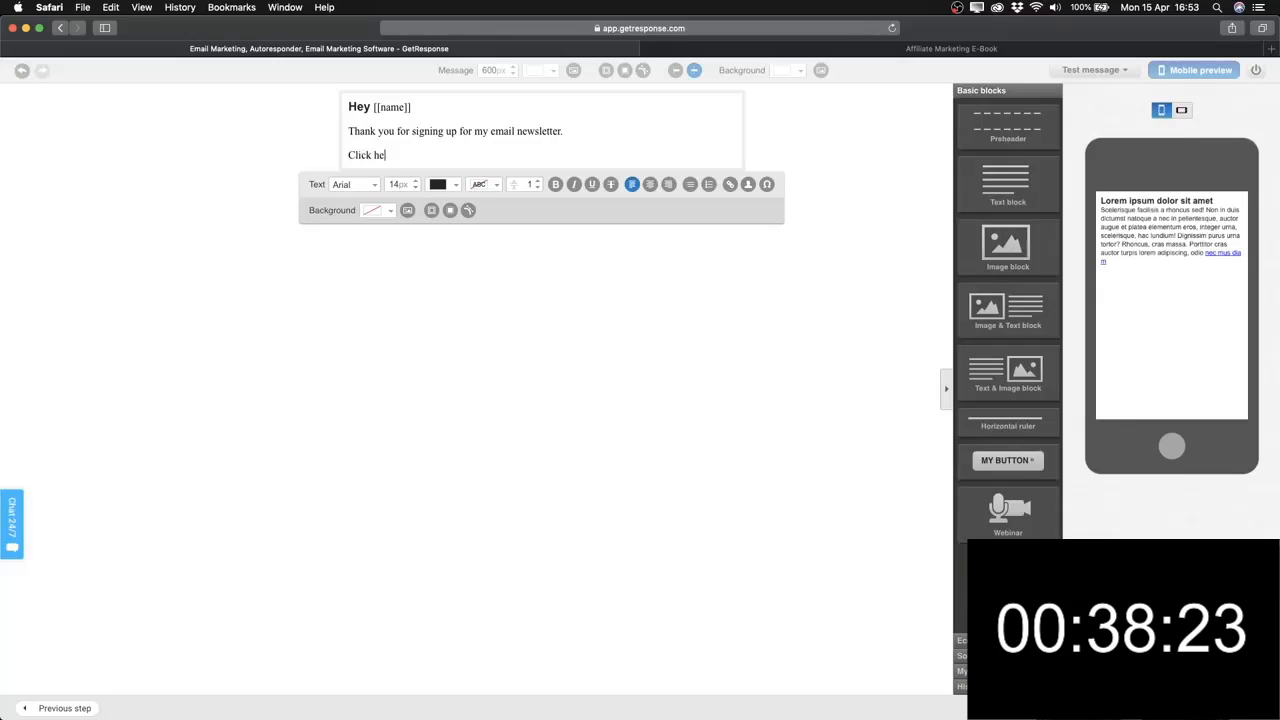
{"action": "type", "text": "re to downl"}
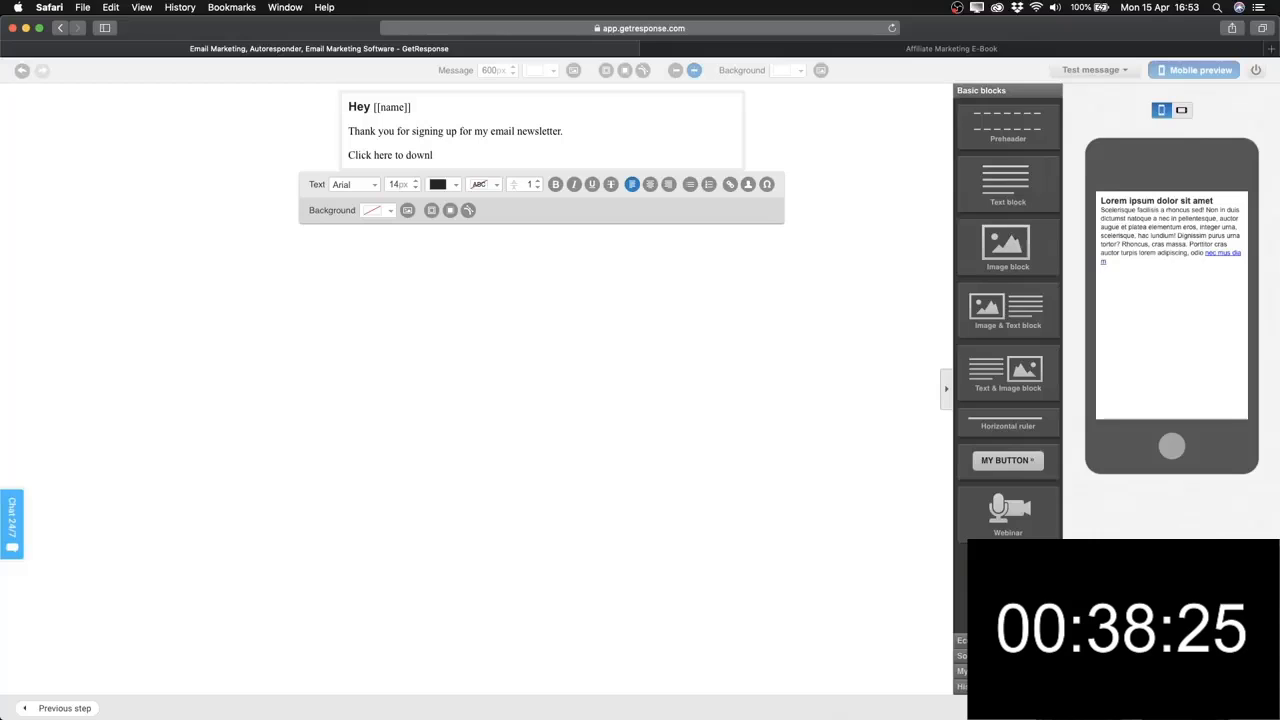
{"action": "type", "text": "oad your ebook"}
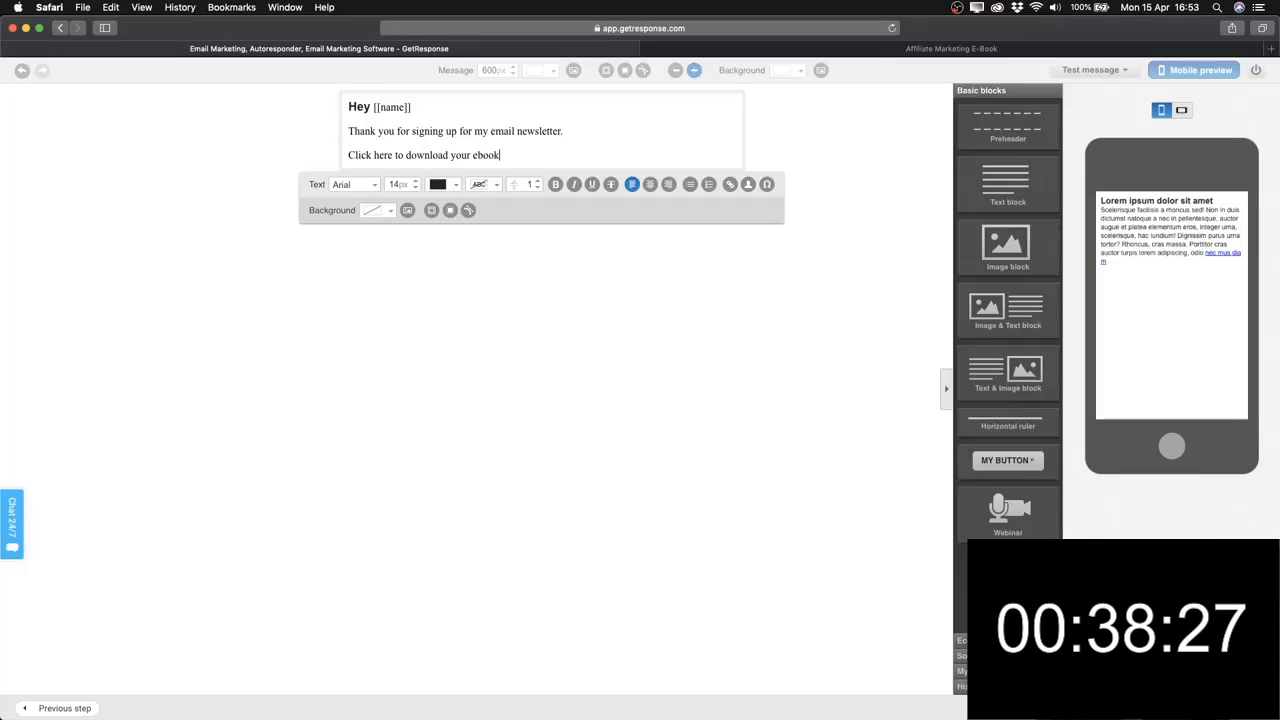
{"action": "key", "text": "Return"}
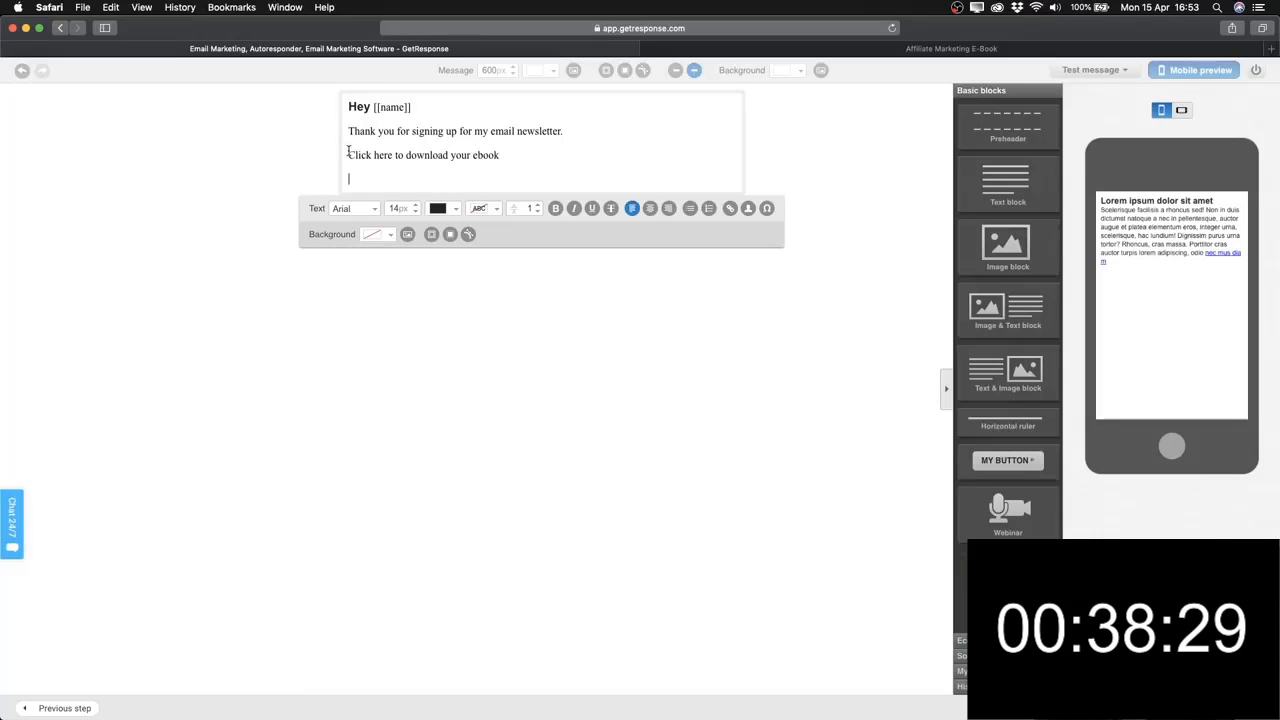
{"action": "left_click_drag", "start_coordinate": [350, 155], "coordinate": [503, 155]}
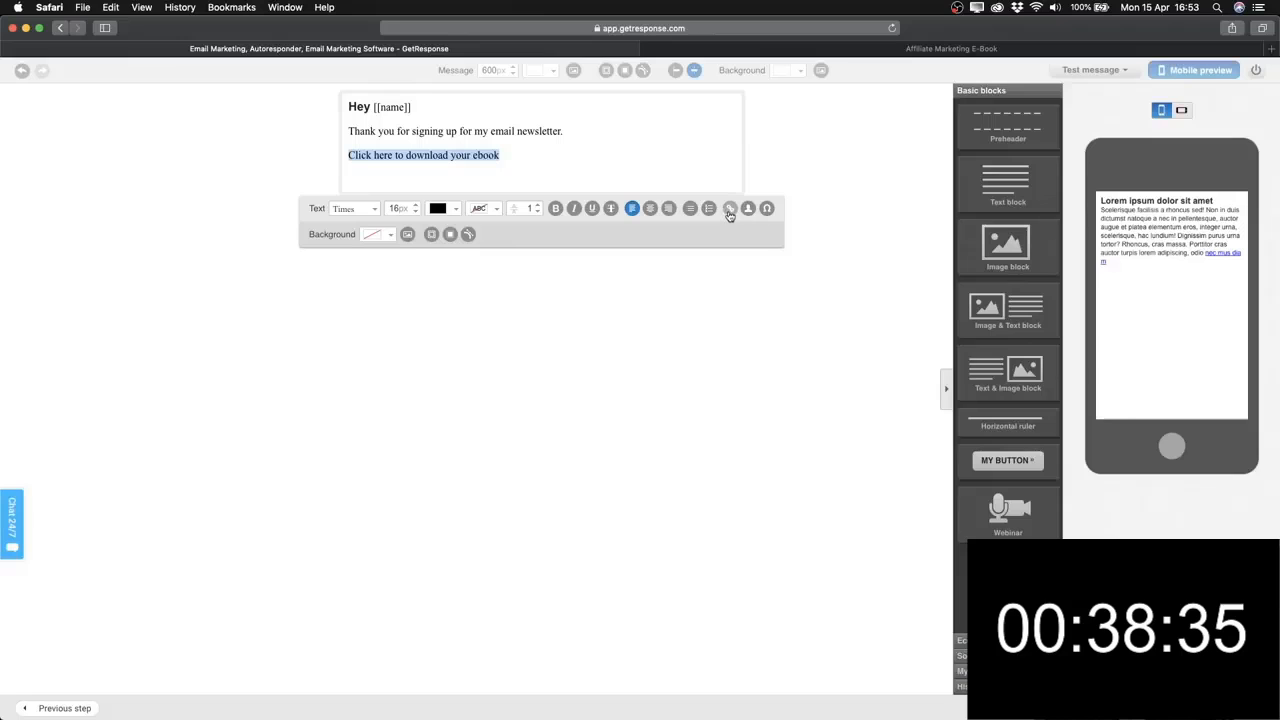
{"action": "left_click", "coordinate": [729, 210]}
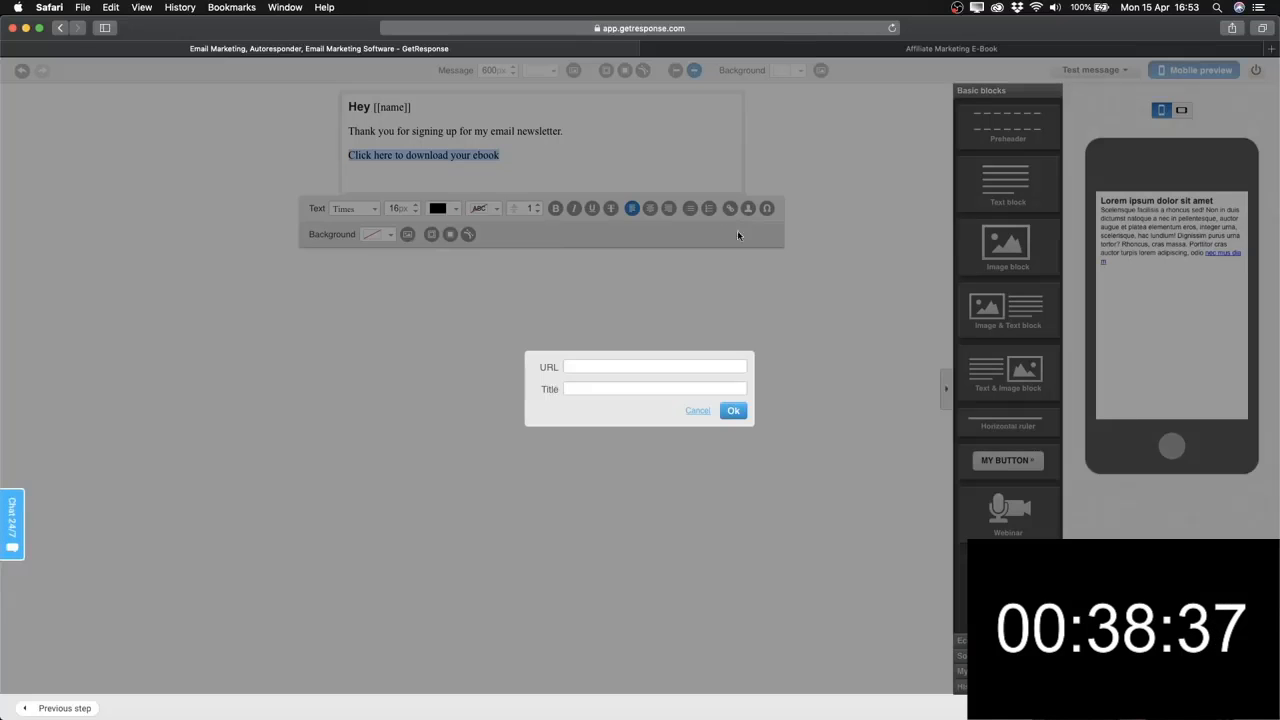
{"action": "left_click", "coordinate": [571, 367]}
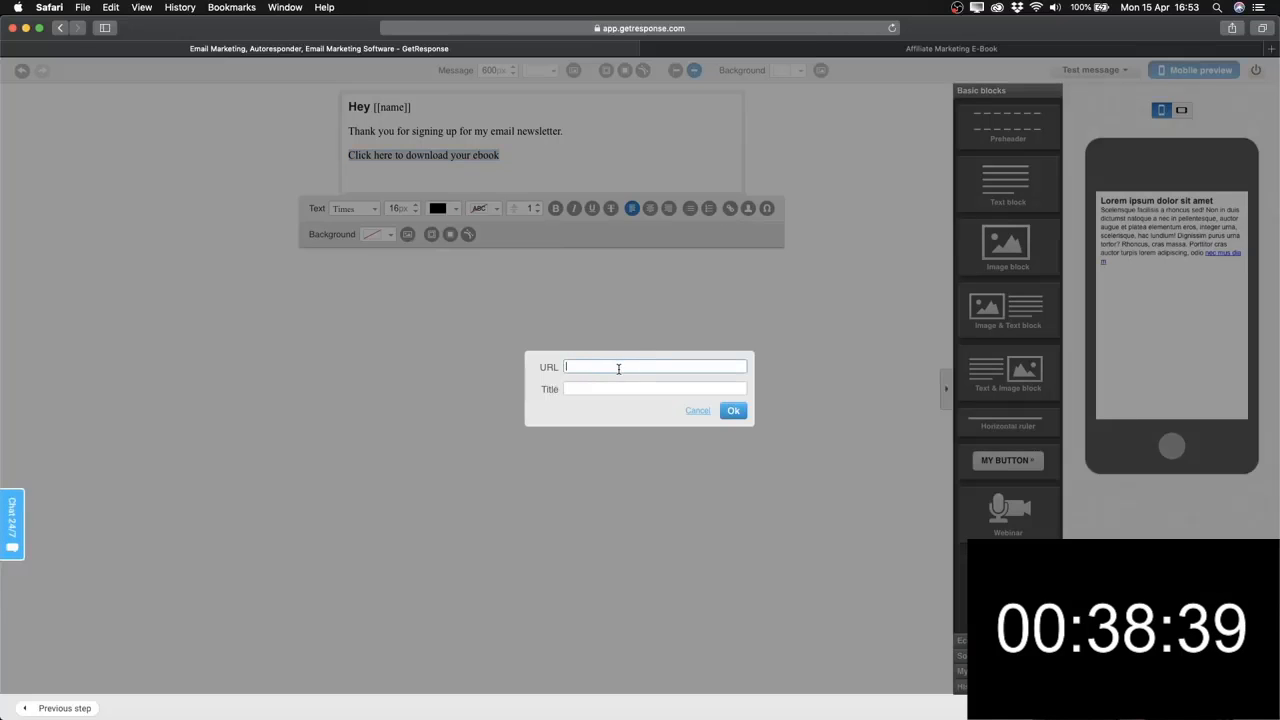
{"action": "type", "text": "www.goog"}
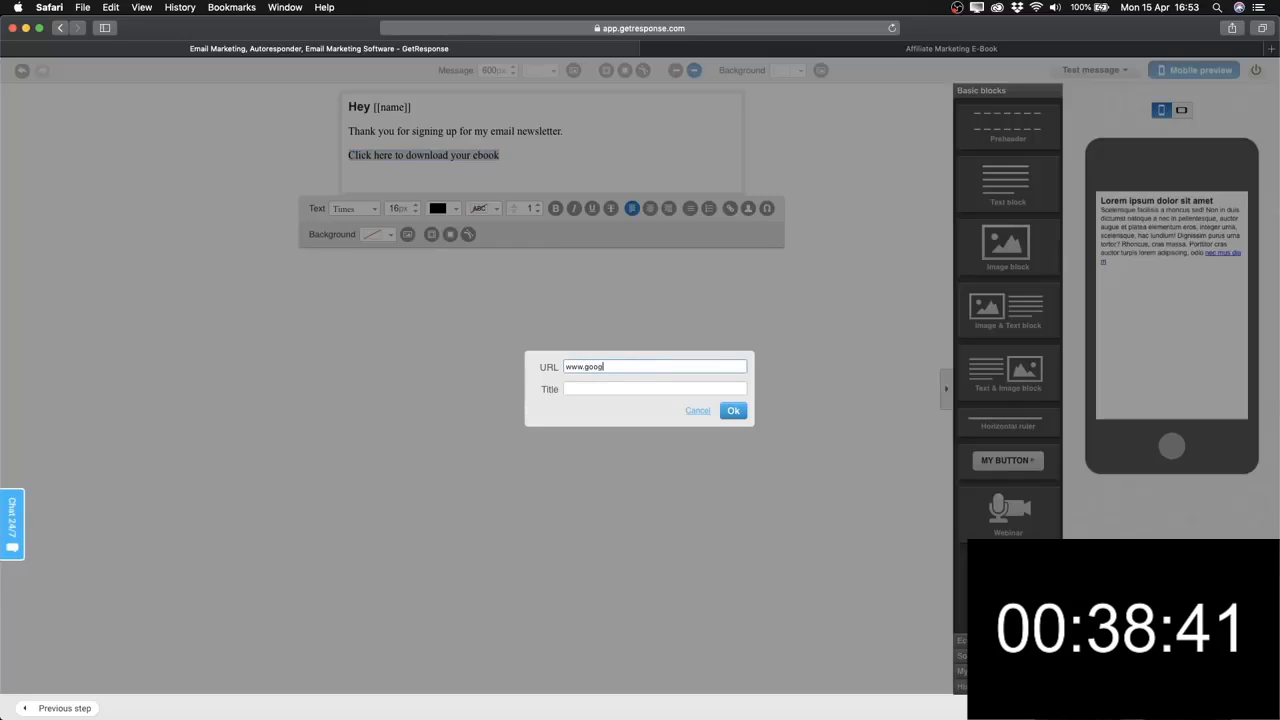
{"action": "type", "text": "le.com"}
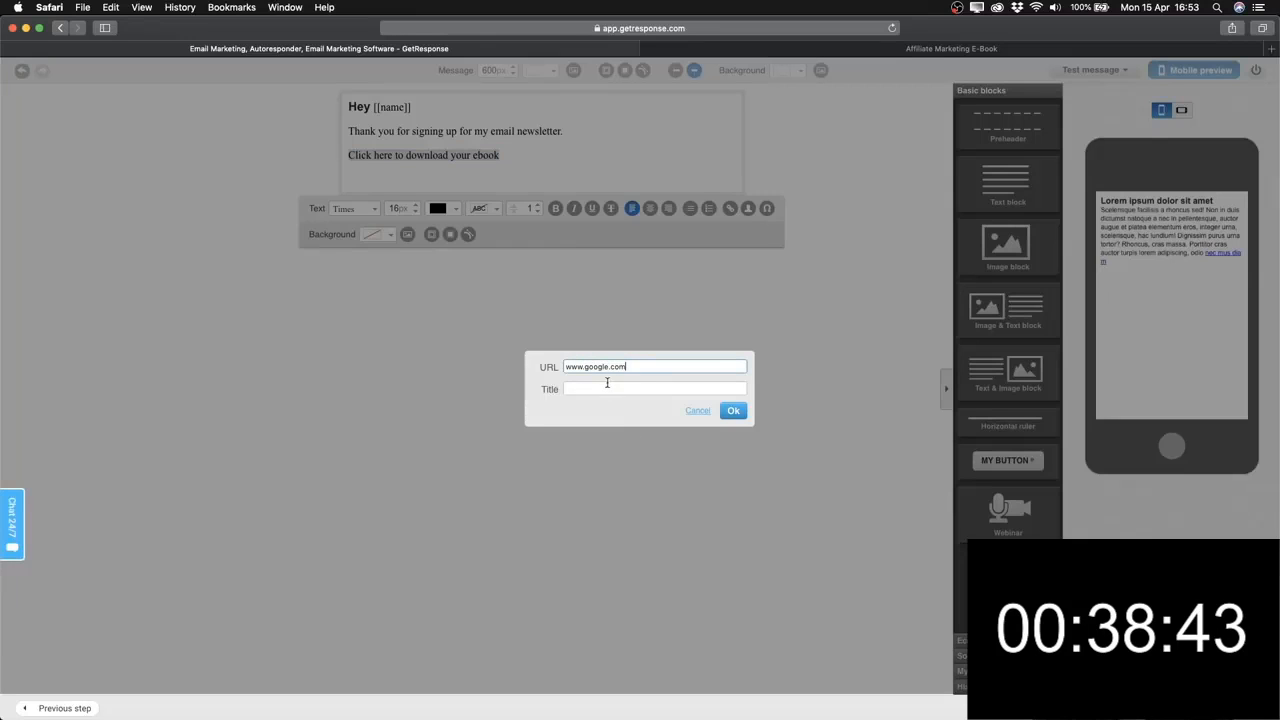
{"action": "left_click_drag", "start_coordinate": [643, 362], "coordinate": [564, 362]}
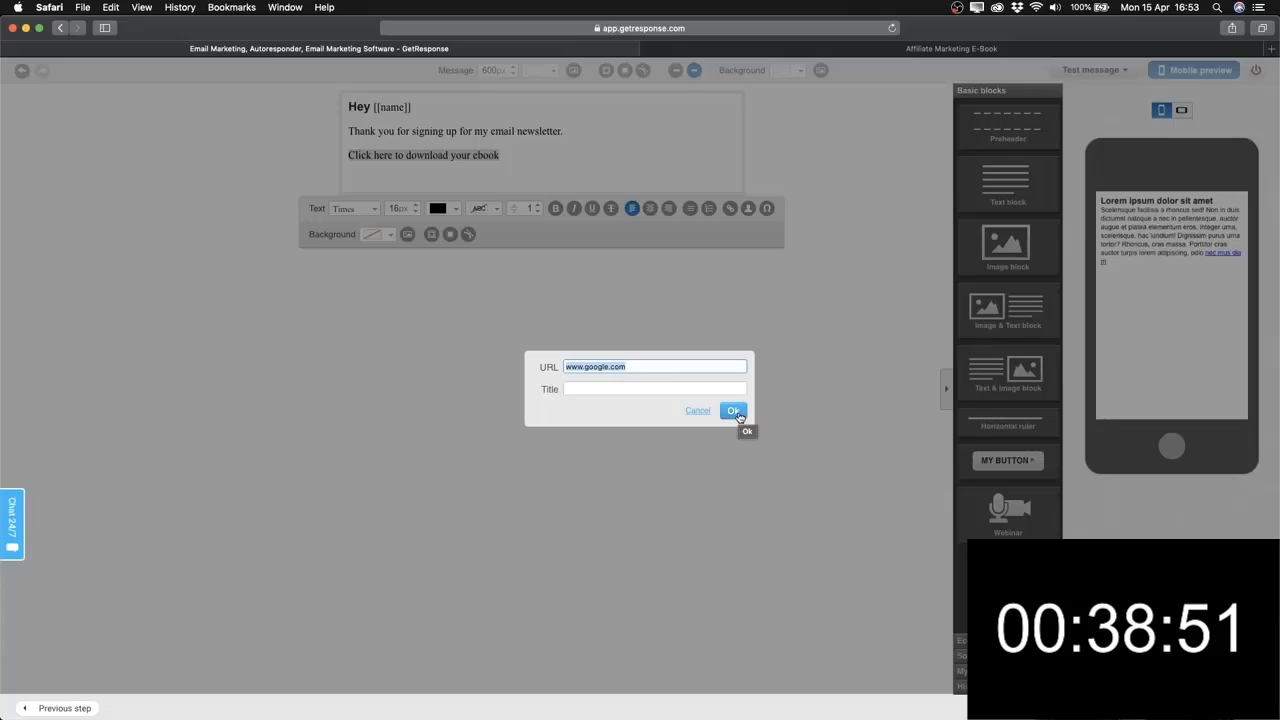
{"action": "left_click", "coordinate": [736, 414]}
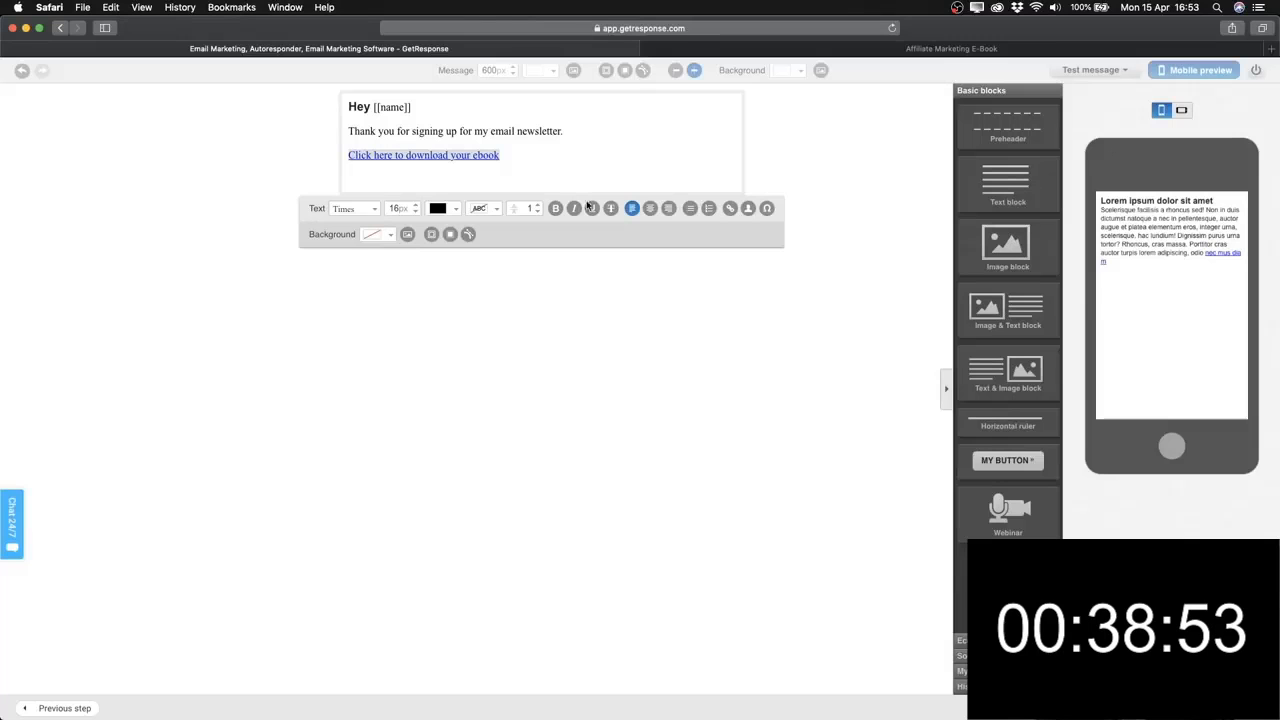
Make the ebook link line bold.
{"action": "left_click", "coordinate": [424, 181]}
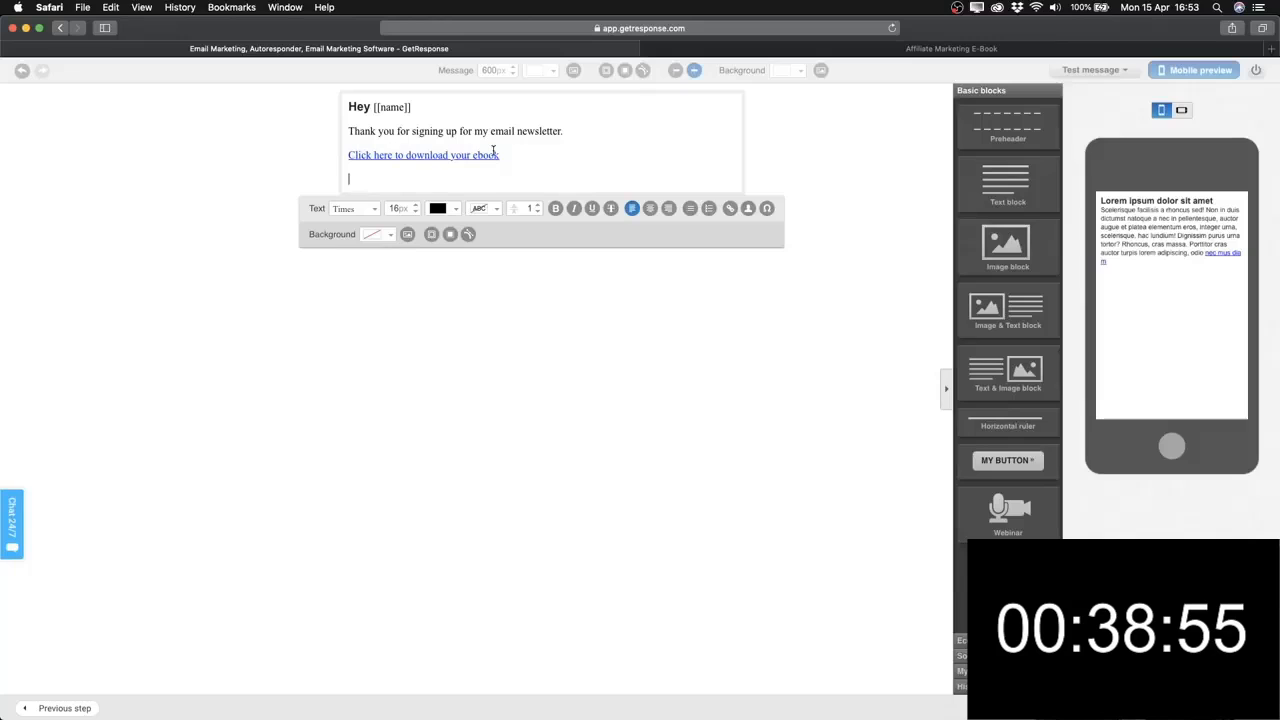
{"action": "left_click_drag", "start_coordinate": [504, 153], "coordinate": [349, 158]}
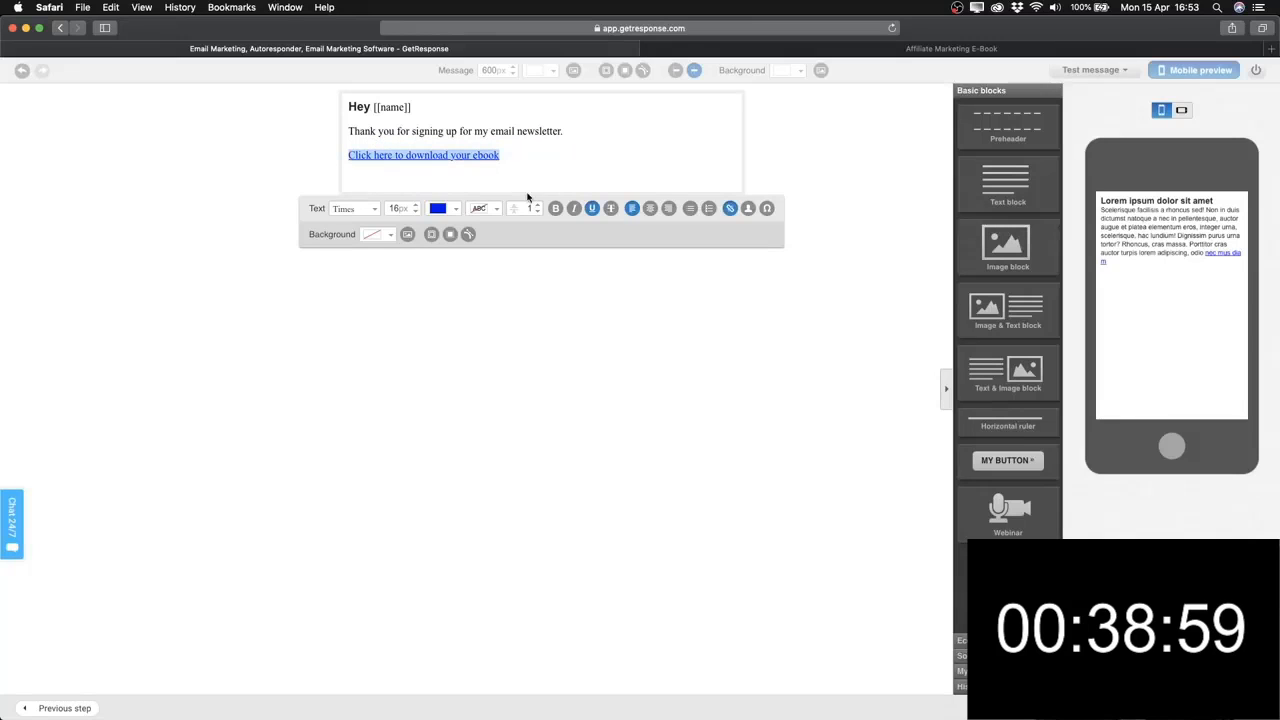
{"action": "left_click", "coordinate": [557, 210]}
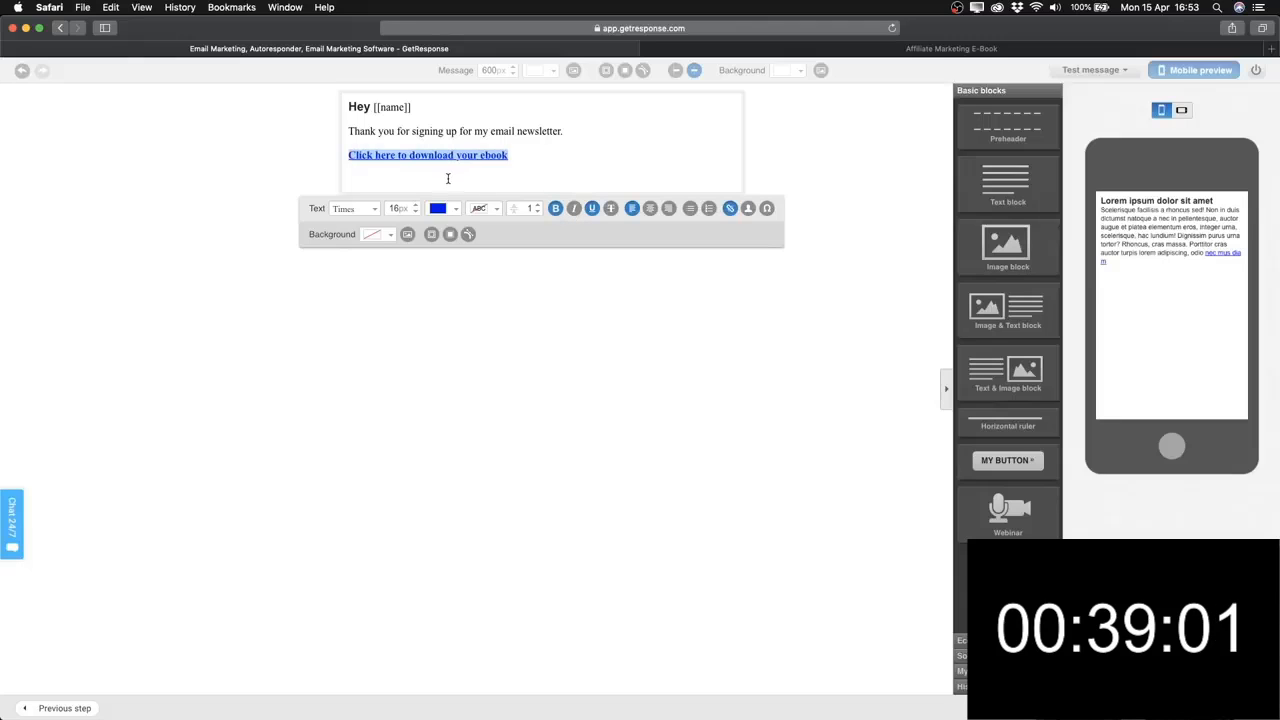
{"action": "left_click", "coordinate": [518, 155]}
{"action": "left_click_drag", "start_coordinate": [532, 154], "coordinate": [337, 158]}
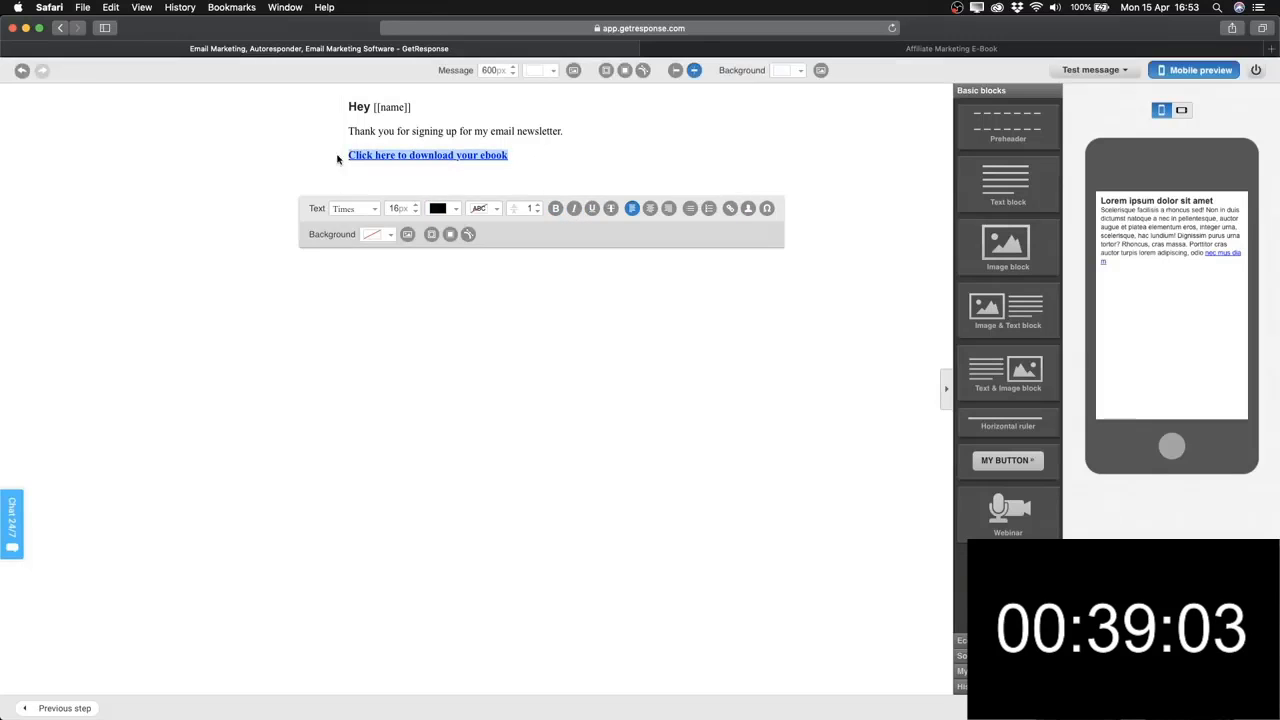
Put a '>' marker at the start of the ebook link line.
{"action": "left_click", "coordinate": [376, 178]}
{"action": "left_click", "coordinate": [375, 177]}
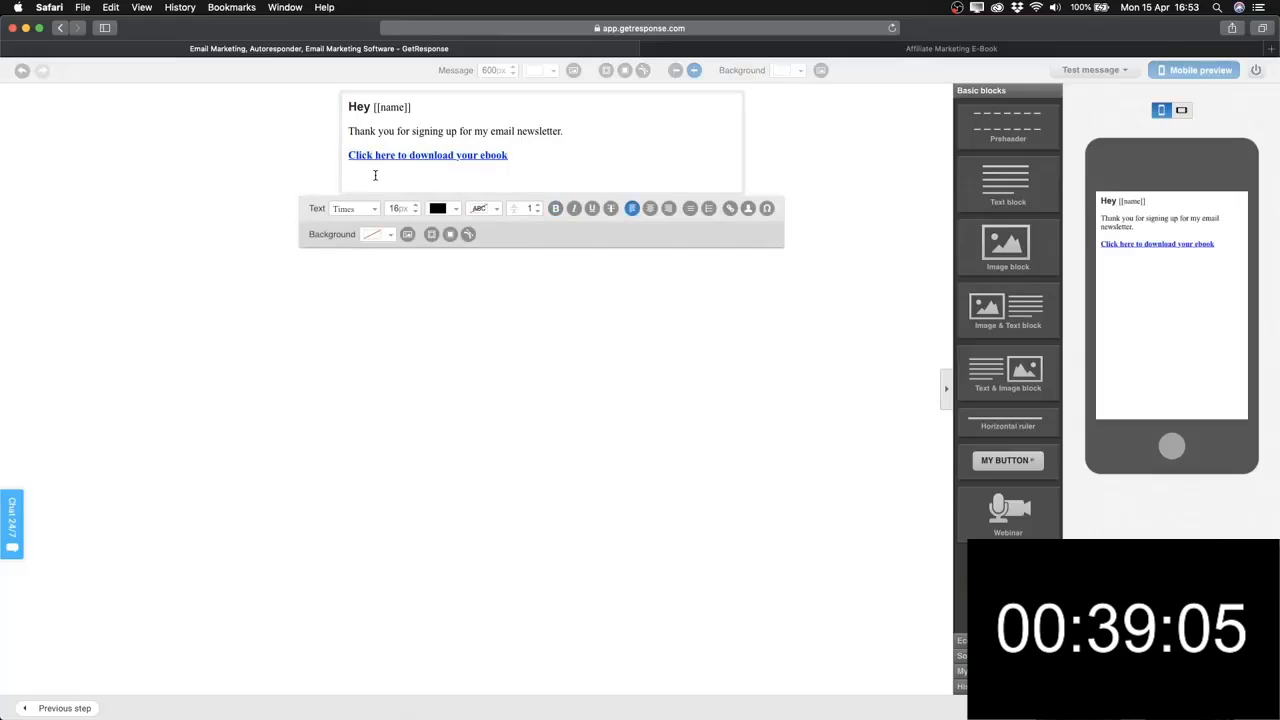
{"action": "key", "text": "Up"}
{"action": "type", "text": ">"}
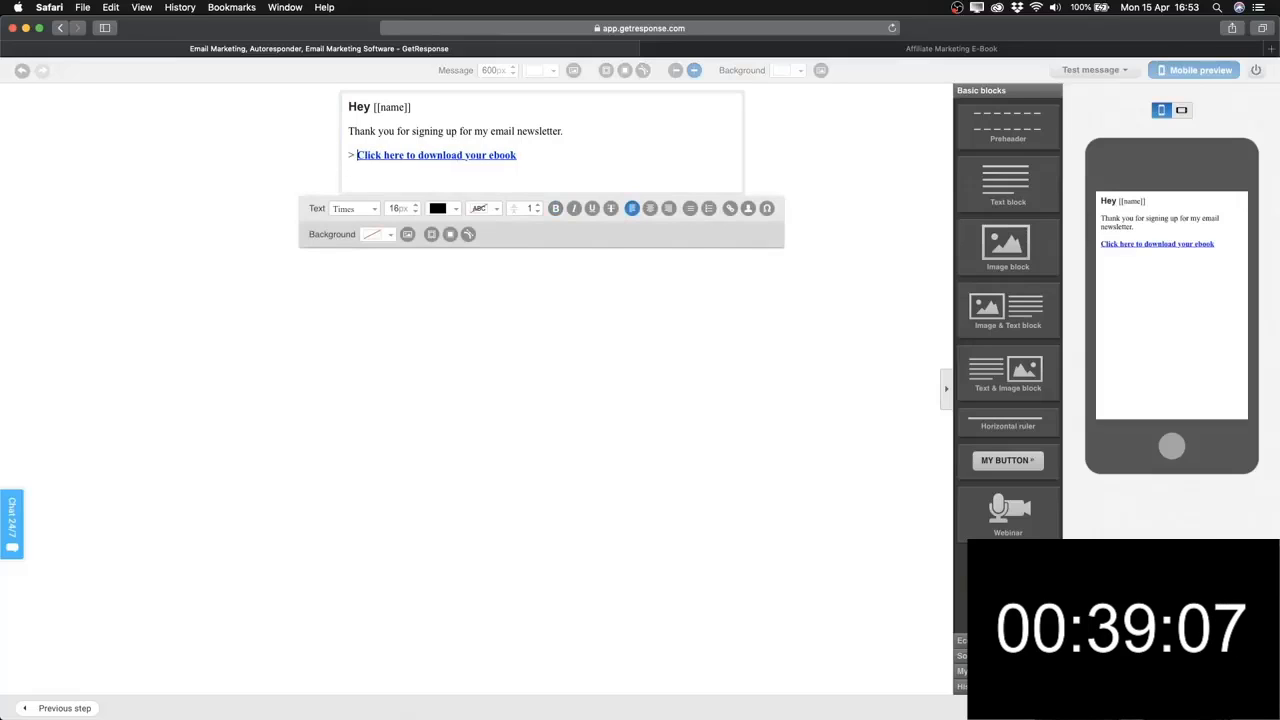
Set all the email text to Verdana at 14px.
{"action": "left_click", "coordinate": [409, 181]}
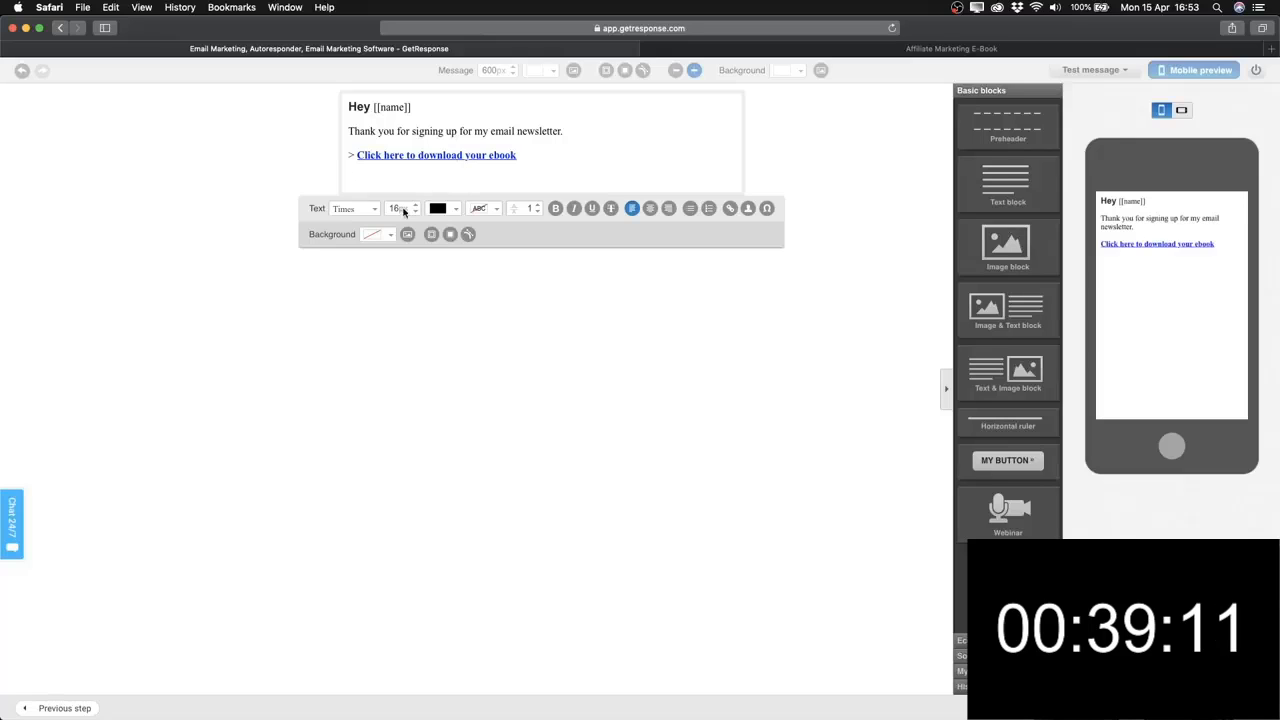
{"action": "key", "text": "super+a"}
{"action": "left_click", "coordinate": [374, 209]}
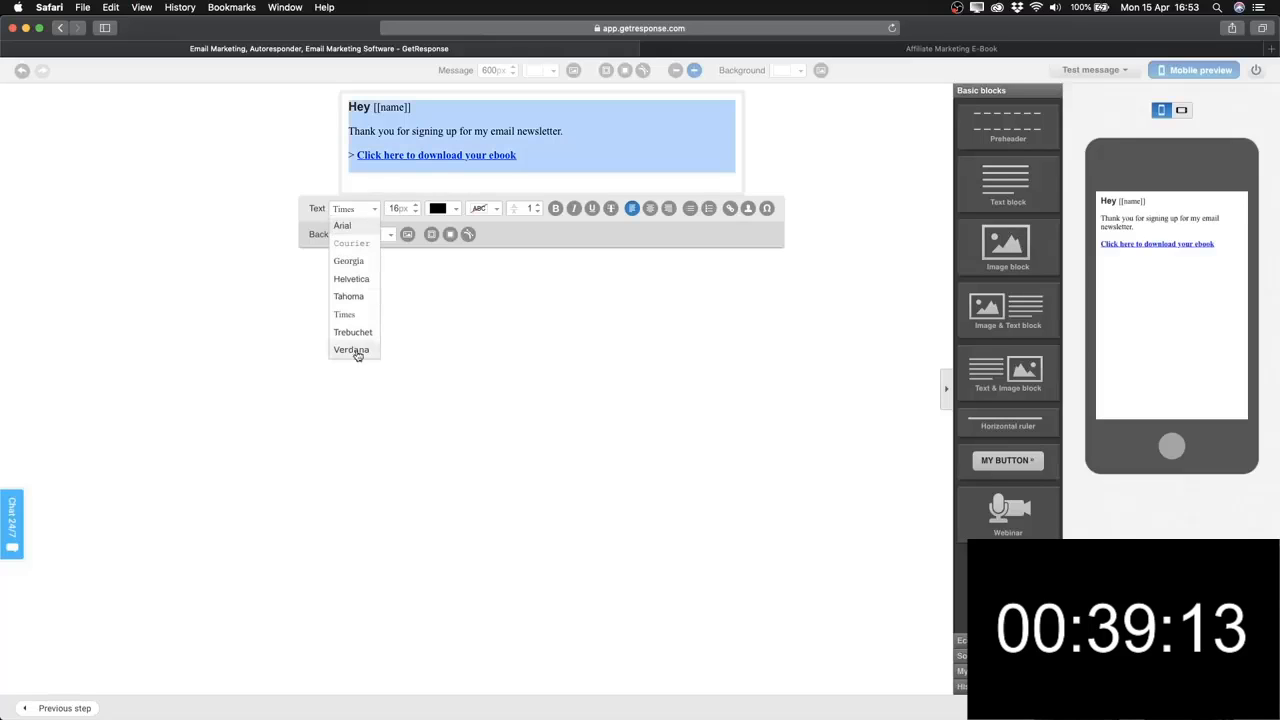
{"action": "left_click", "coordinate": [352, 350]}
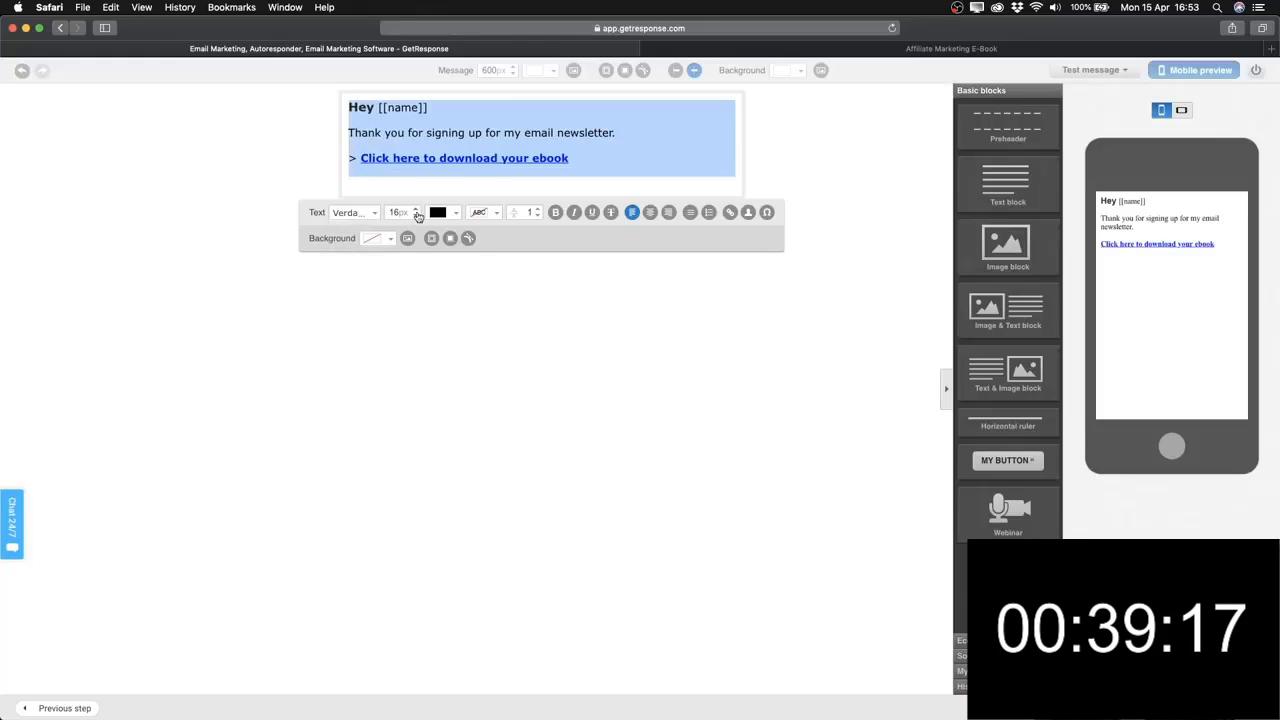
{"action": "left_click", "coordinate": [418, 218]}
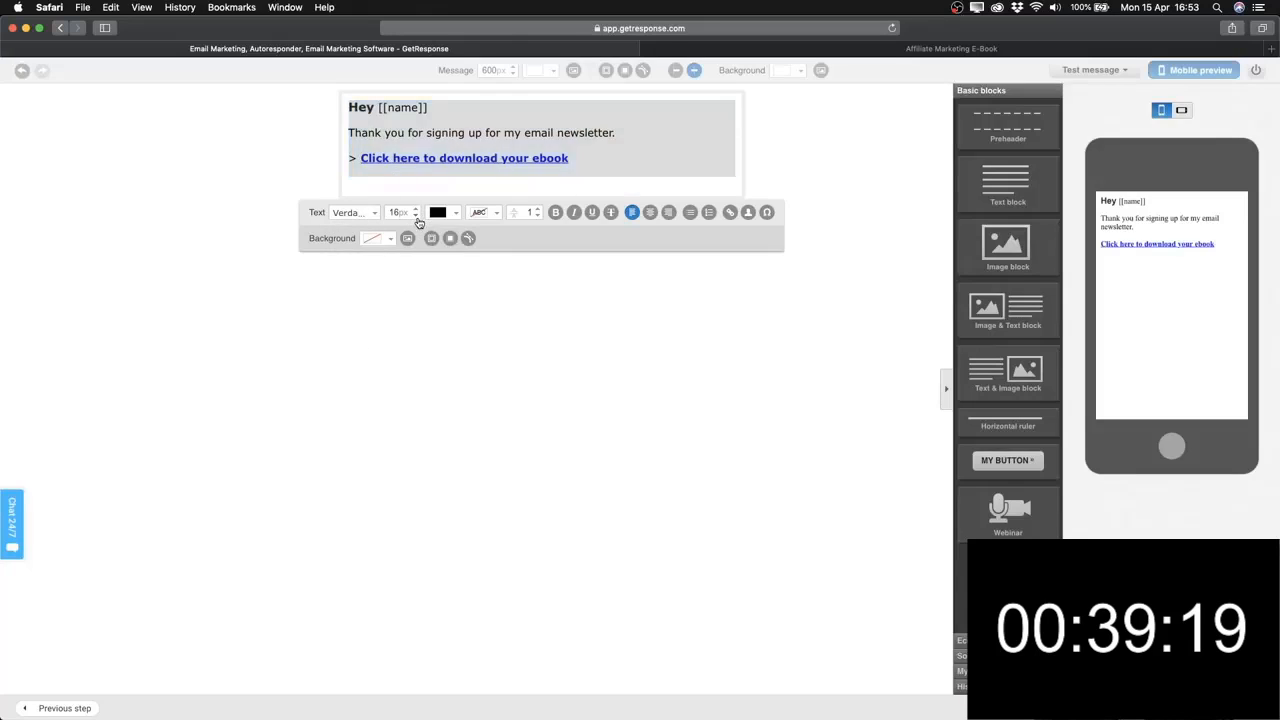
{"action": "left_click", "coordinate": [418, 220]}
Insert a blank line above the ebook link.
{"action": "left_click", "coordinate": [406, 185]}
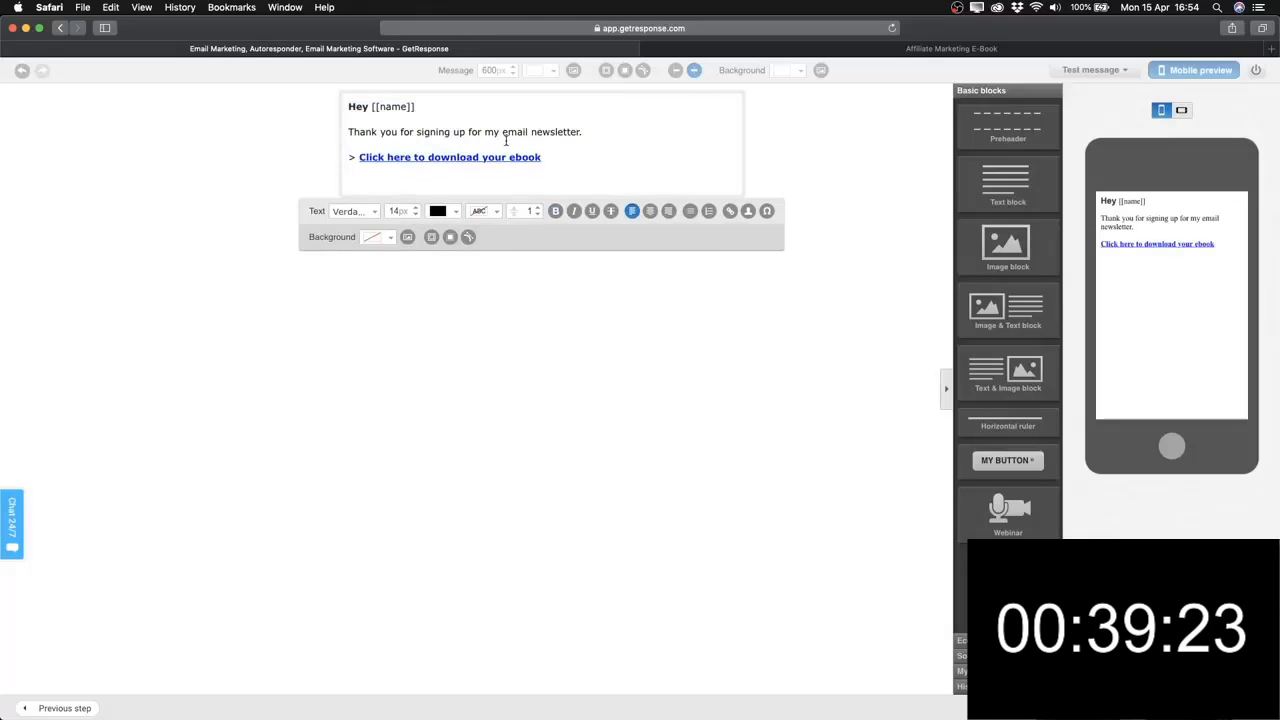
{"action": "key", "text": "Return"}
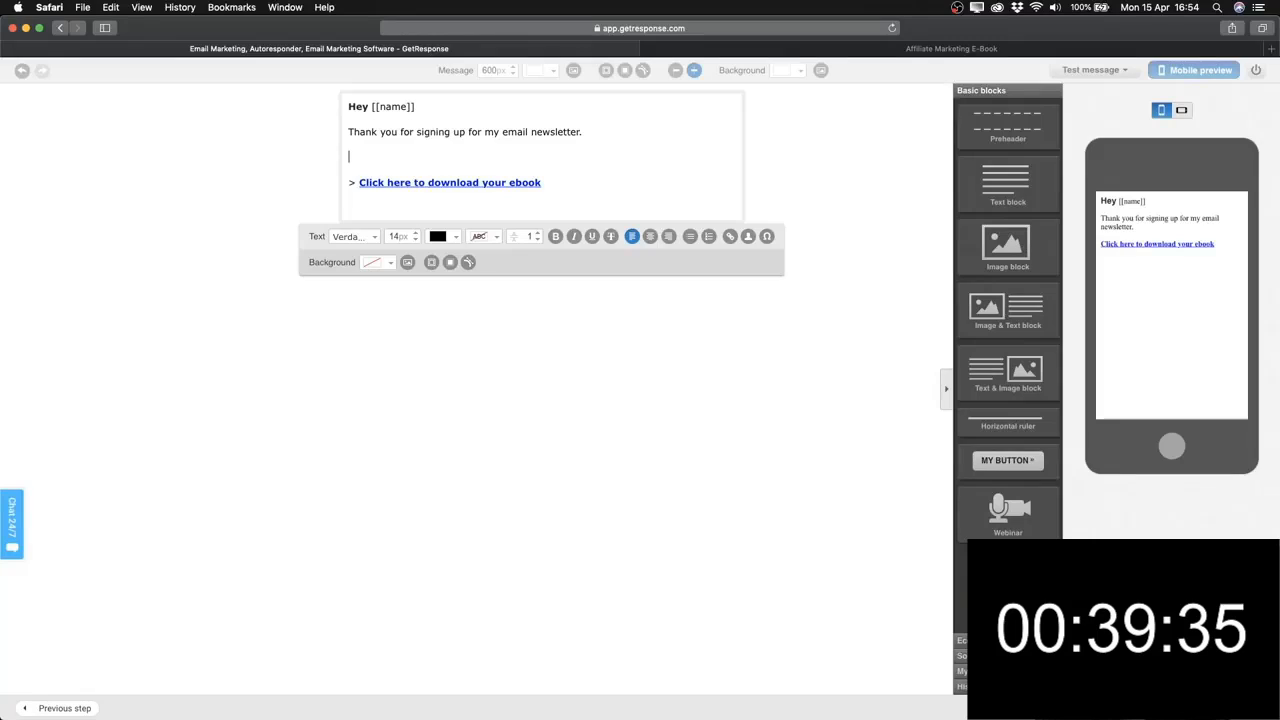
{"action": "key", "text": "Return"}
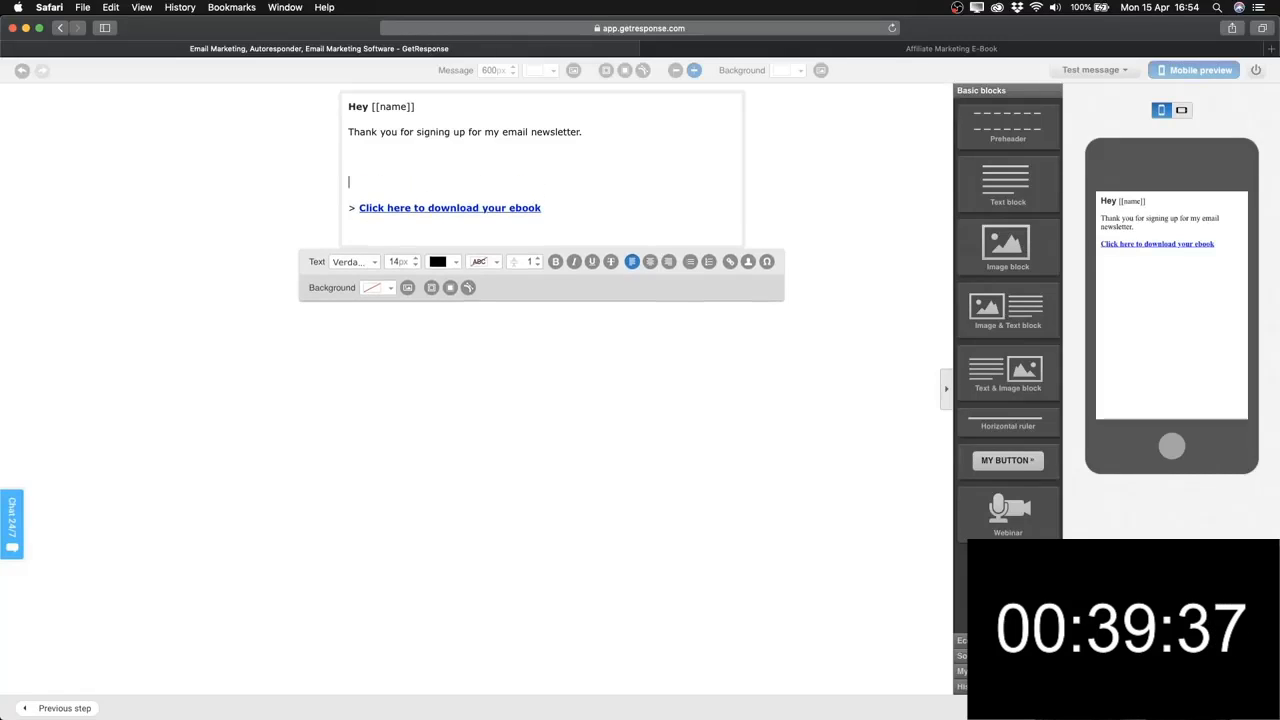
{"action": "key", "text": "BackSpace"}
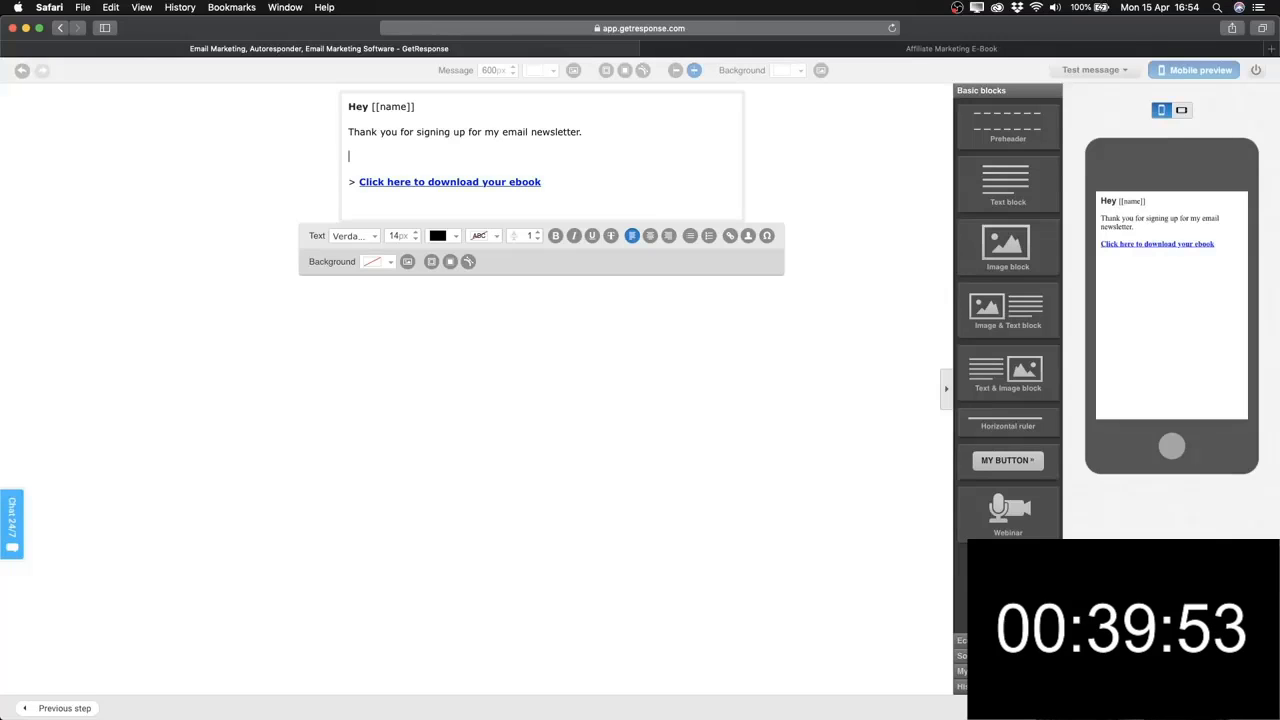
Add a bold 'but there's more...' teaser line and remove bold from the 'Hey' greeting.
{"action": "type", "text": "but there's more"}
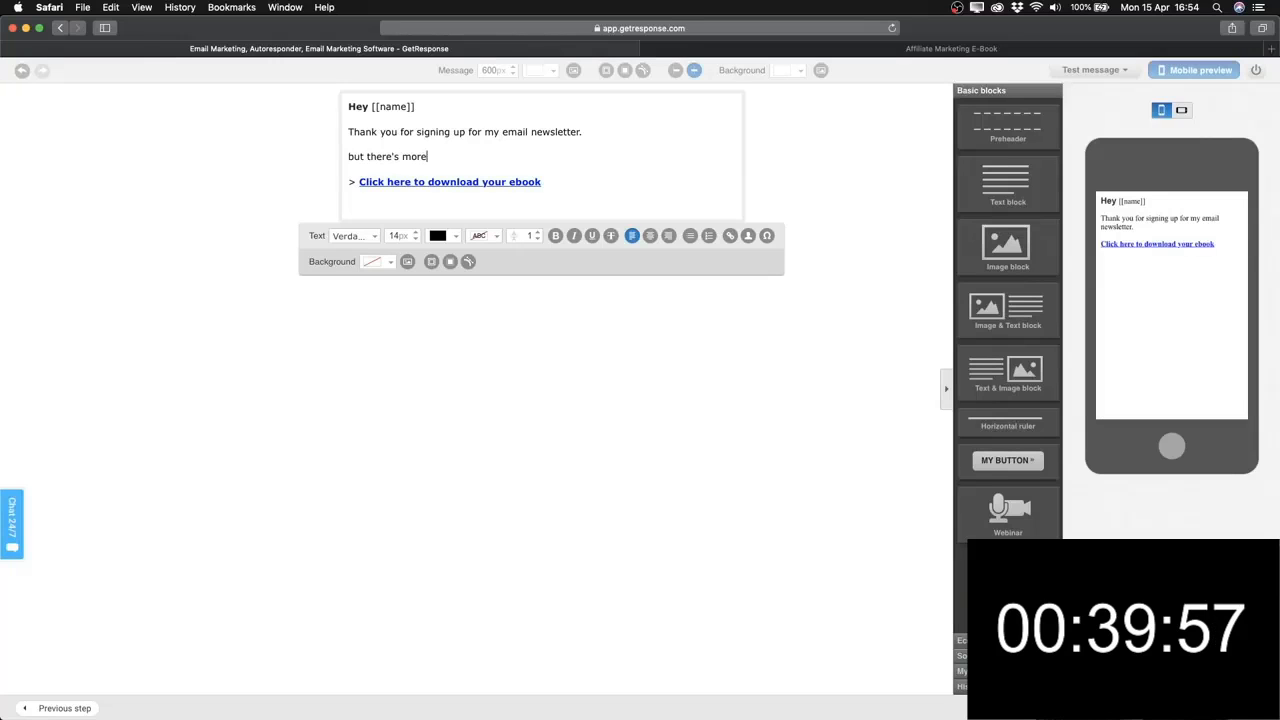
{"action": "type", "text": "..."}
{"action": "key", "text": "Return"}
{"action": "type", "text": "f"}
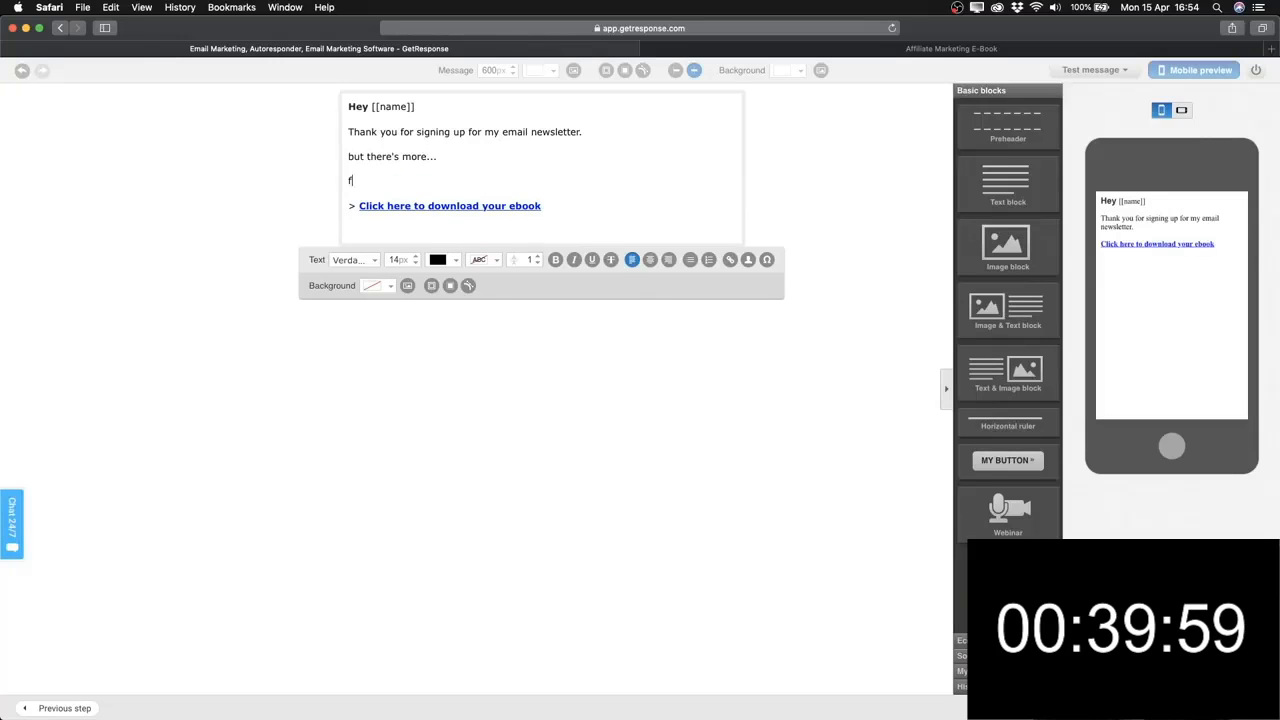
{"action": "type", "text": "fewfwefw"}
{"action": "left_click_drag", "start_coordinate": [437, 157], "coordinate": [348, 157]}
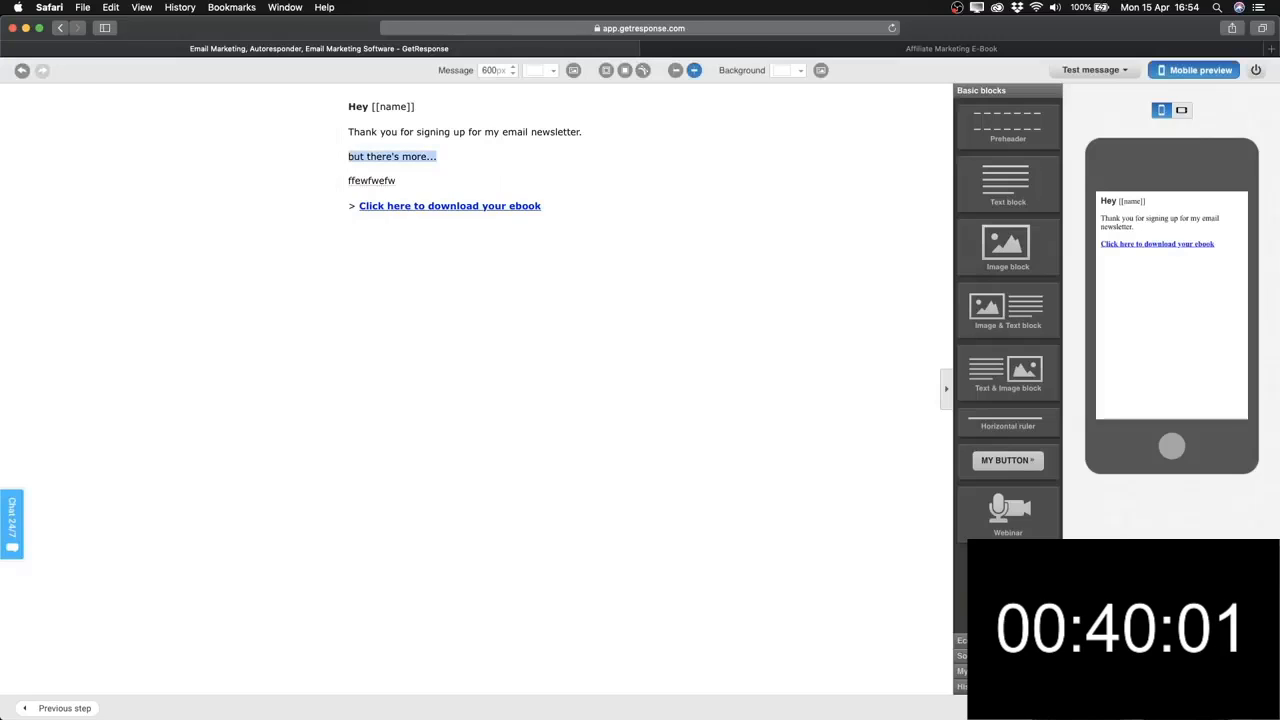
{"action": "left_click_drag", "start_coordinate": [437, 157], "coordinate": [350, 157]}
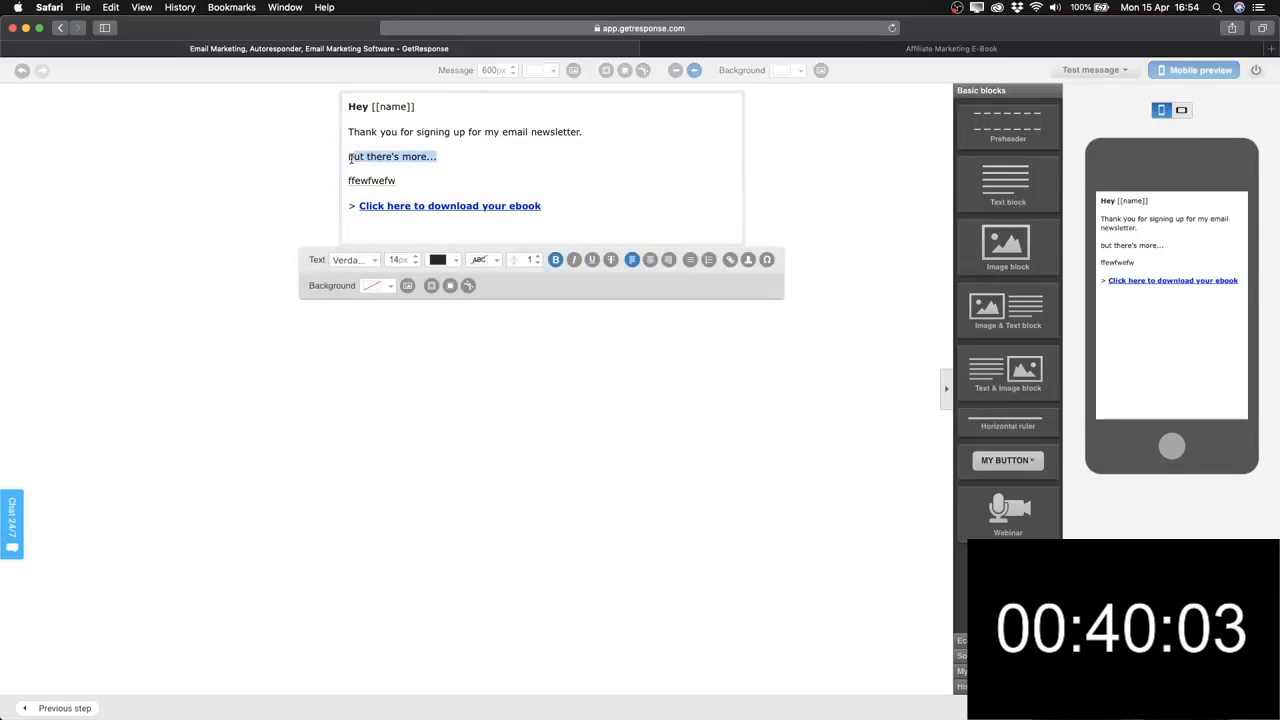
{"action": "left_click", "coordinate": [553, 261]}
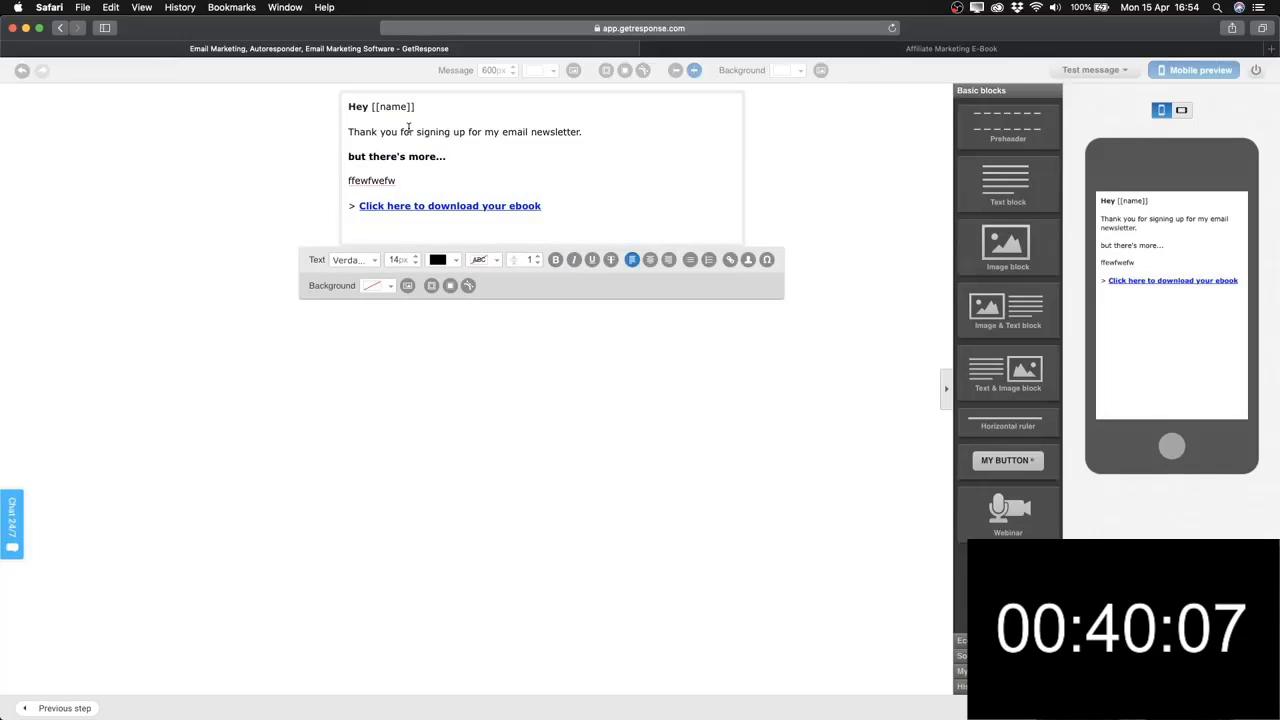
{"action": "left_click_drag", "start_coordinate": [369, 106], "coordinate": [347, 106]}
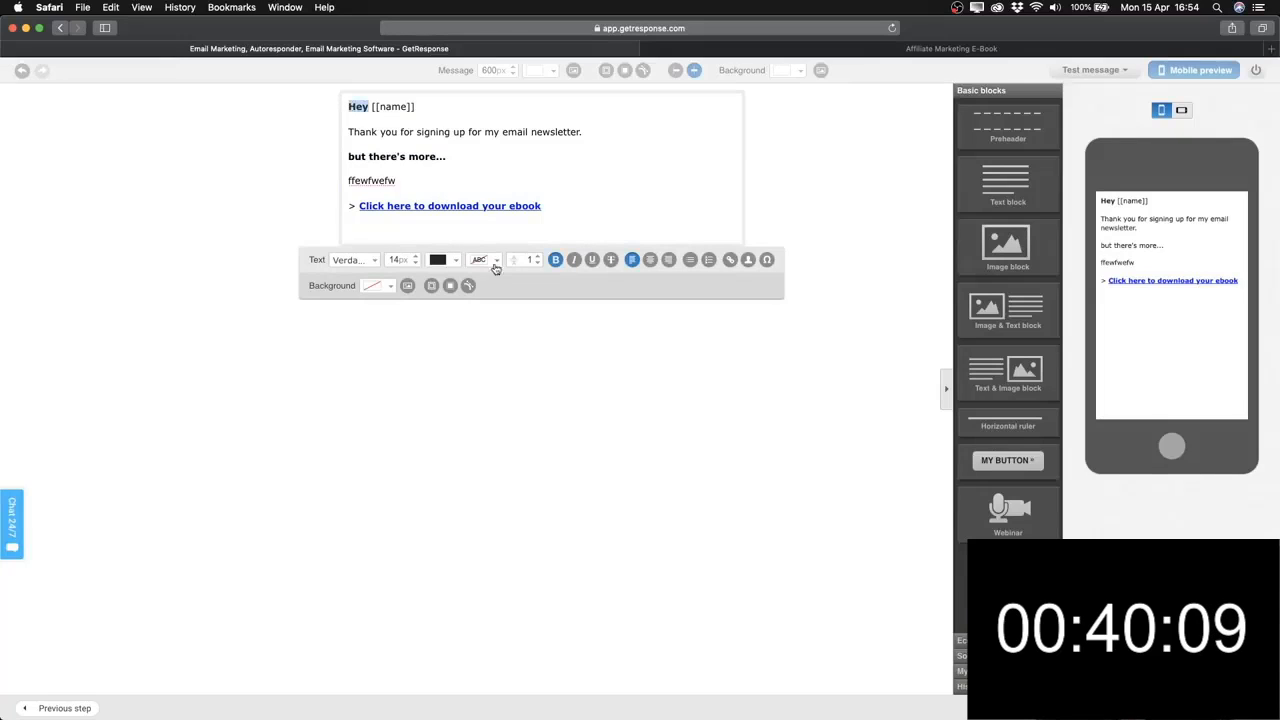
{"action": "left_click", "coordinate": [555, 260]}
Sign off below the download link with 'Talk soon' and the sender's first name.
{"action": "left_click", "coordinate": [456, 225]}
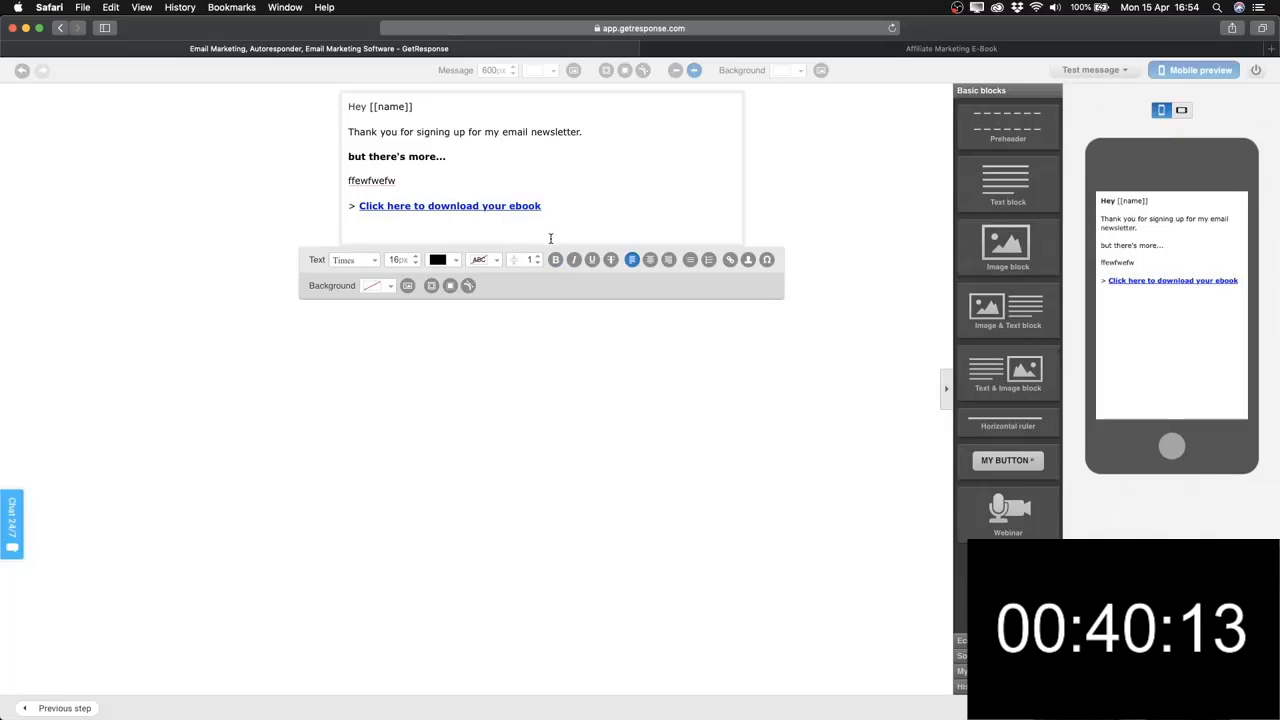
{"action": "key", "text": "BackSpace"}
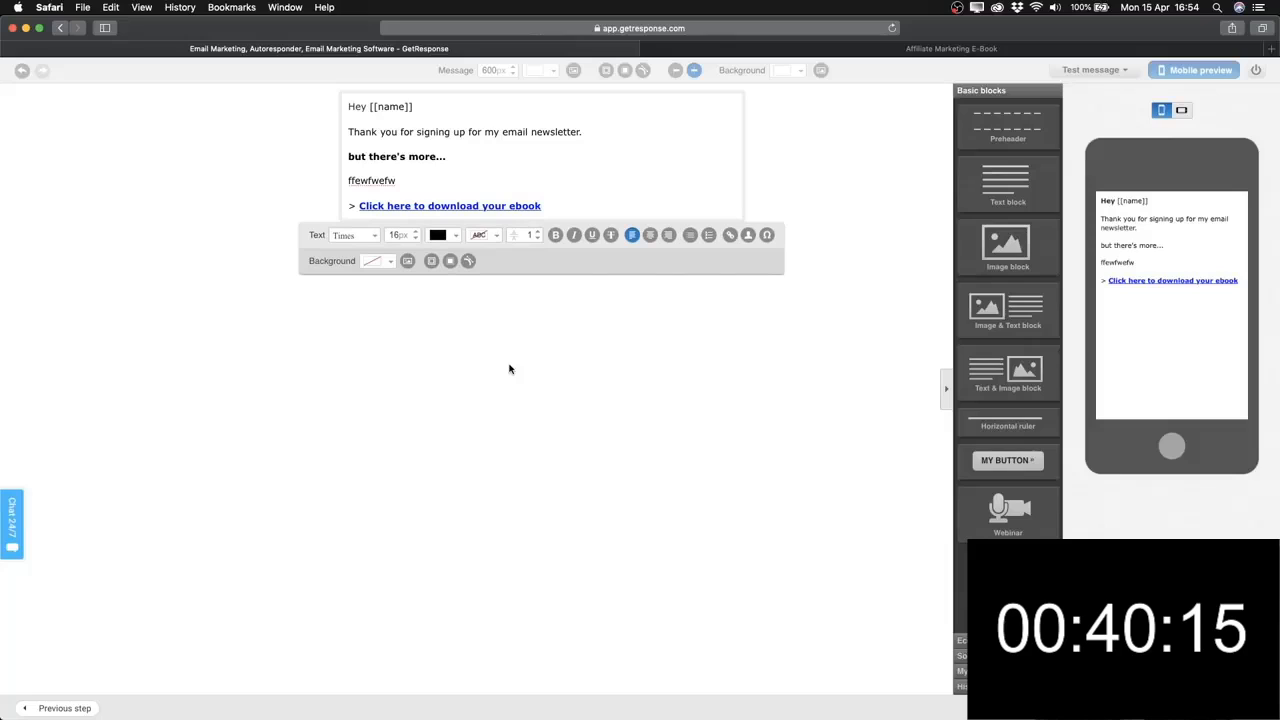
{"action": "left_click", "coordinate": [616, 203]}
{"action": "key", "text": "Return"}
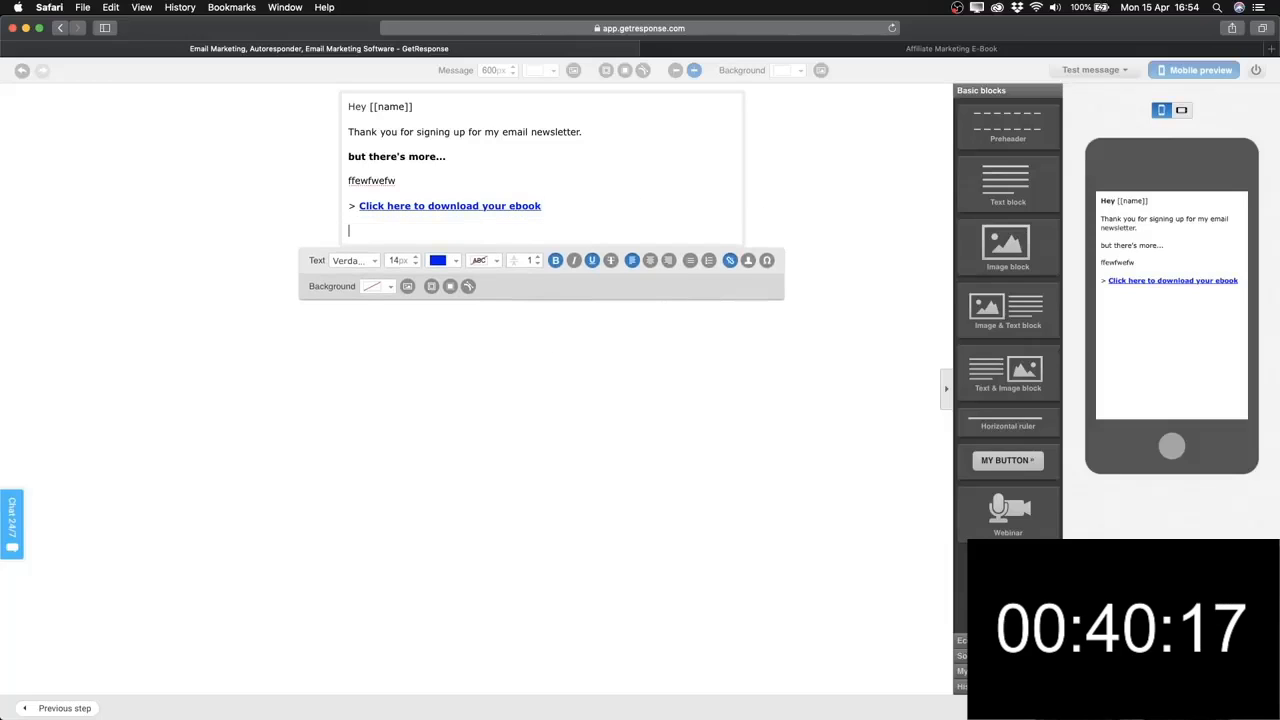
{"action": "type", "text": "Talk so"}
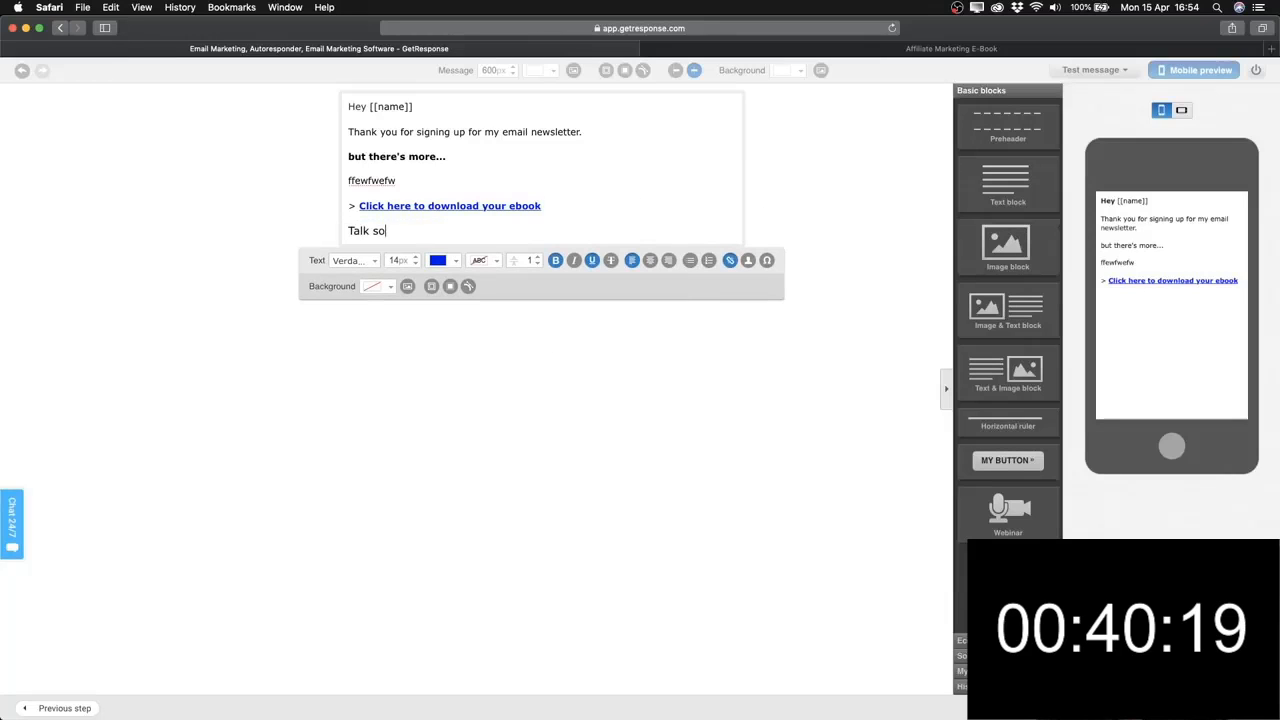
{"action": "type", "text": "on"}
{"action": "key", "text": "Return"}
{"action": "type", "text": "Simon"}
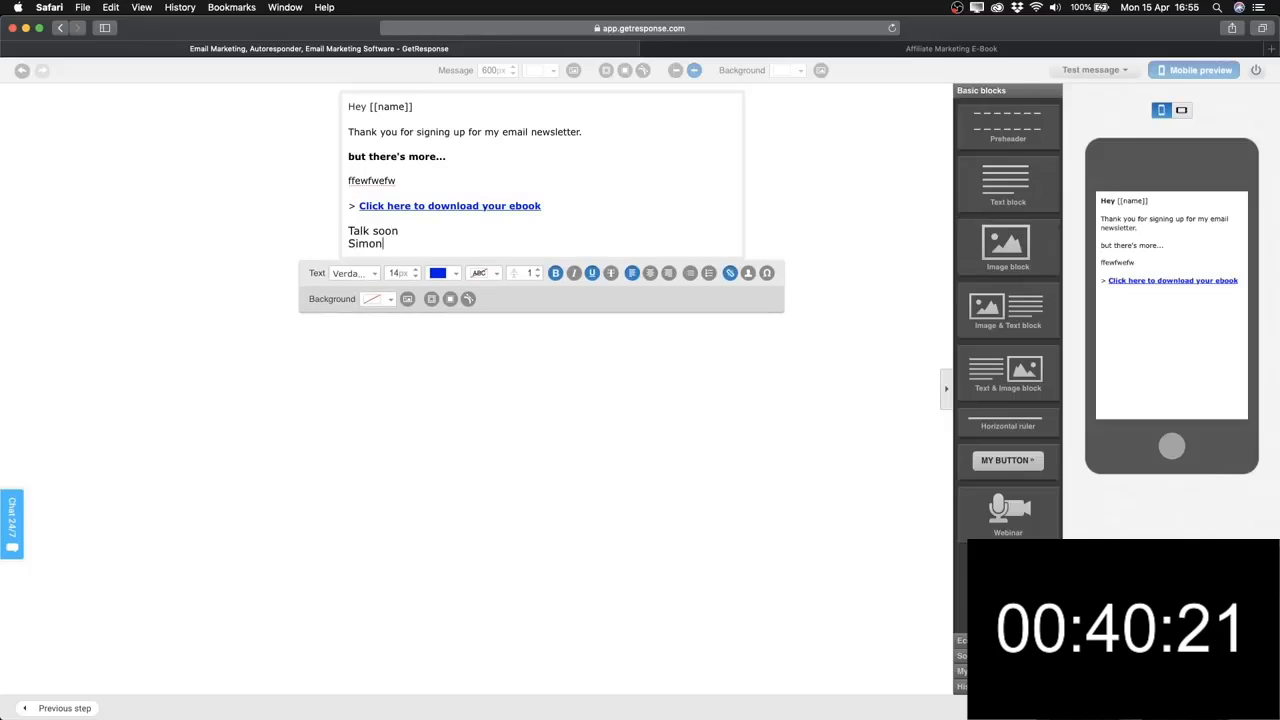
Reapply Verdana at 14px to the whole email text.
{"action": "key", "text": "super+a"}
{"action": "left_click", "coordinate": [374, 273]}
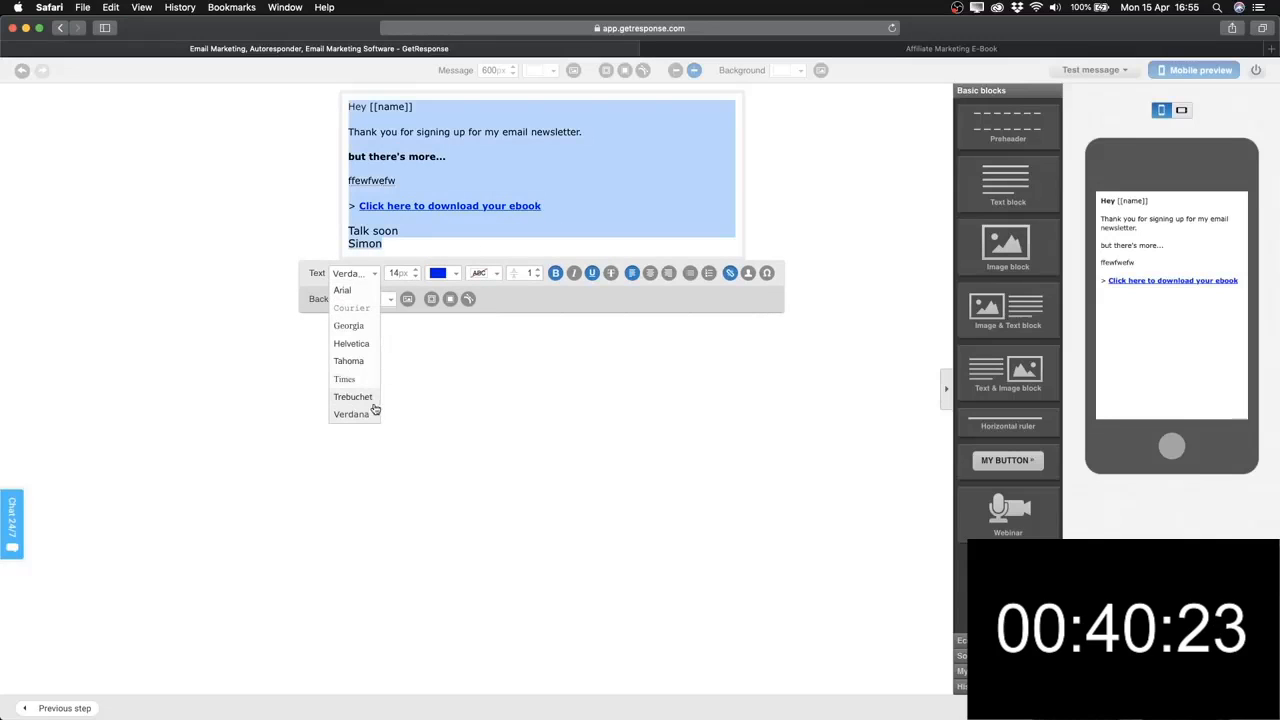
{"action": "left_click", "coordinate": [370, 413]}
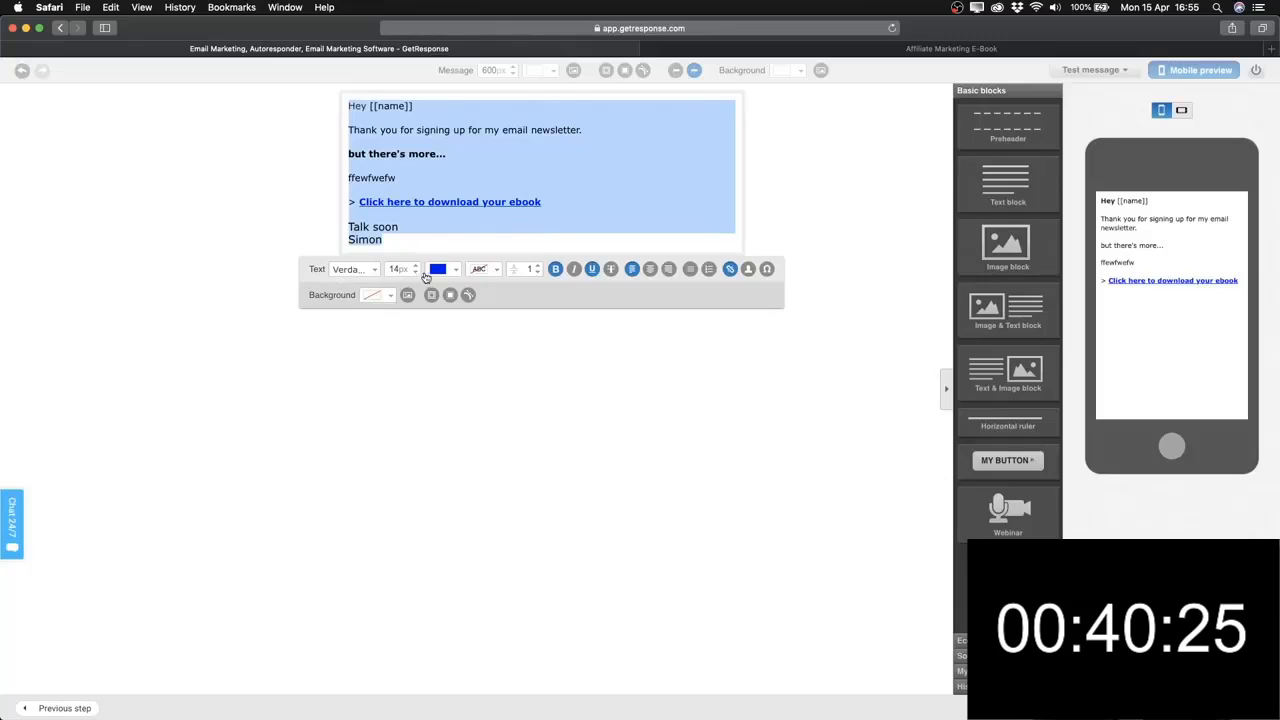
{"action": "left_click", "coordinate": [416, 273]}
{"action": "left_click", "coordinate": [416, 267]}
{"action": "left_click", "coordinate": [433, 245]}
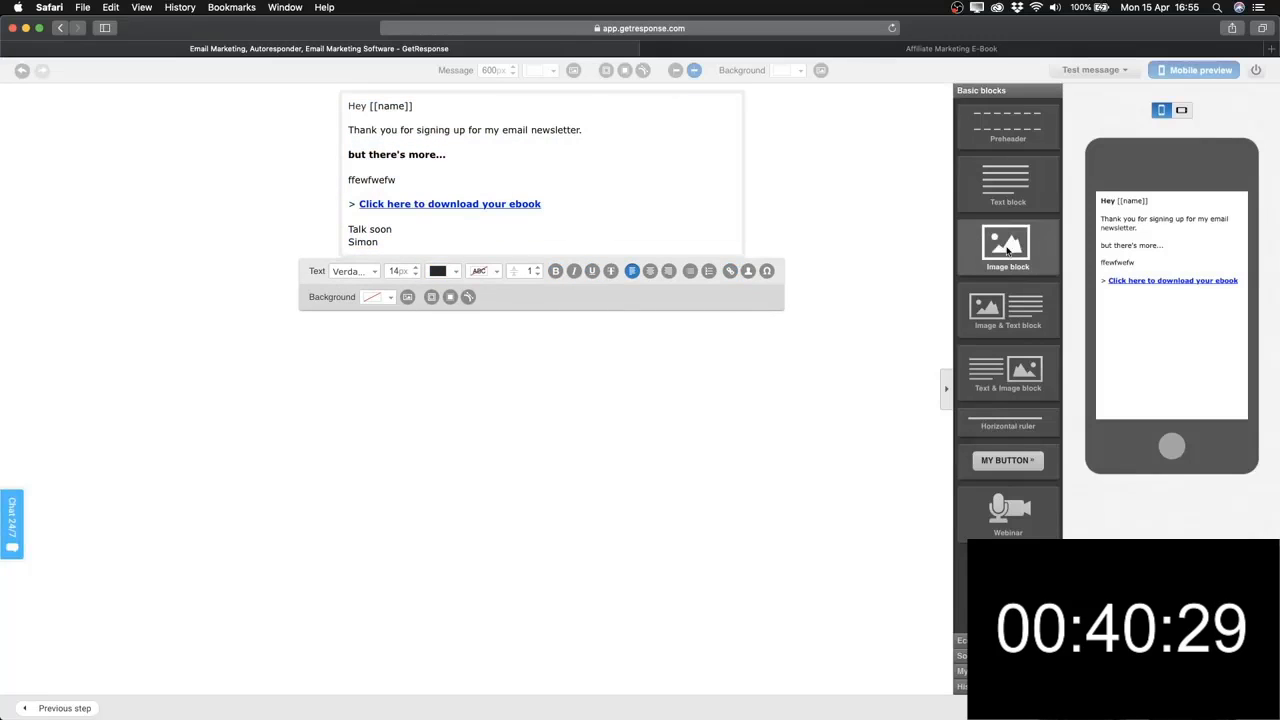
Add an Image block below the sign-off and insert the pic1 photo.
{"action": "left_click_drag", "start_coordinate": [1007, 250], "coordinate": [523, 391]}
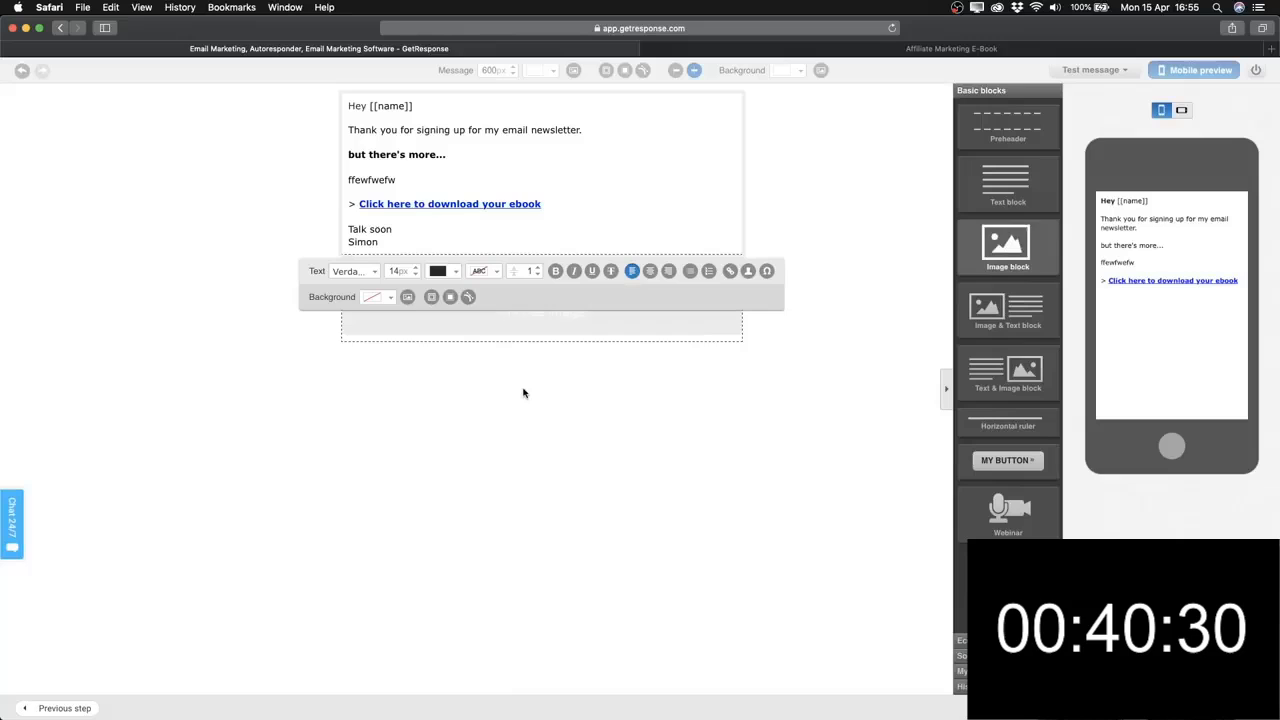
{"action": "left_click", "coordinate": [522, 328]}
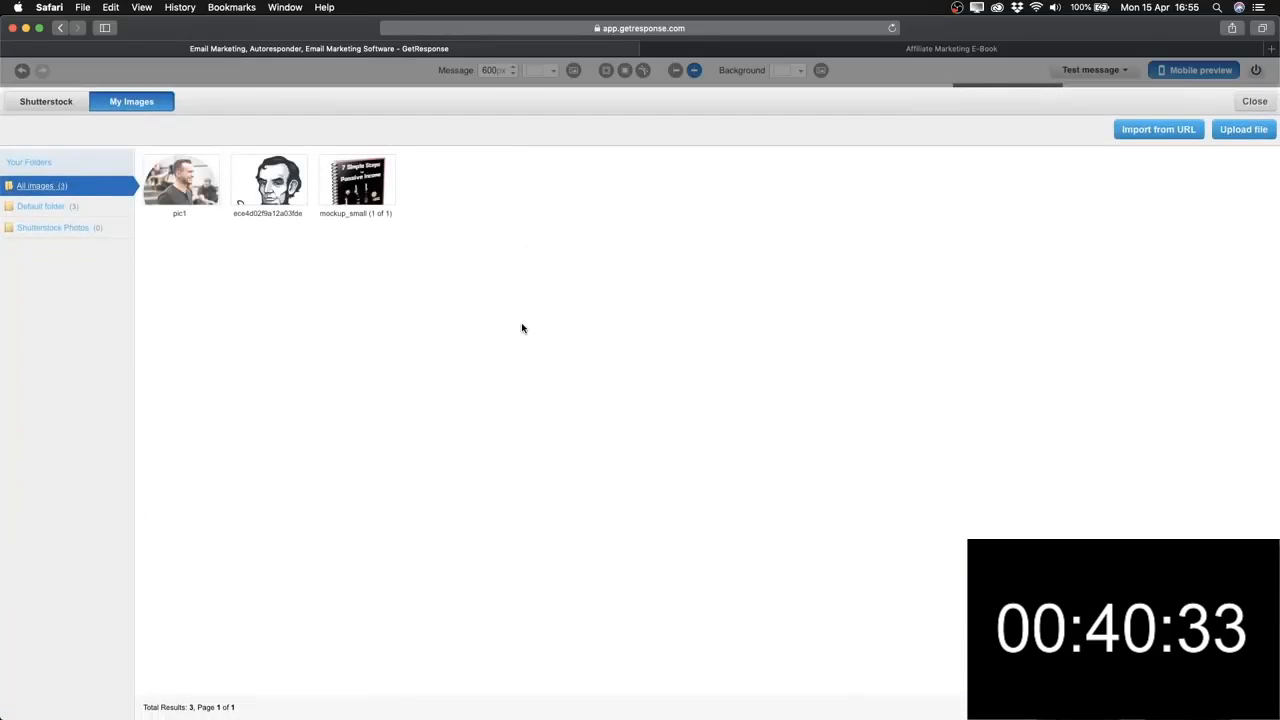
{"action": "left_click", "coordinate": [1254, 101]}
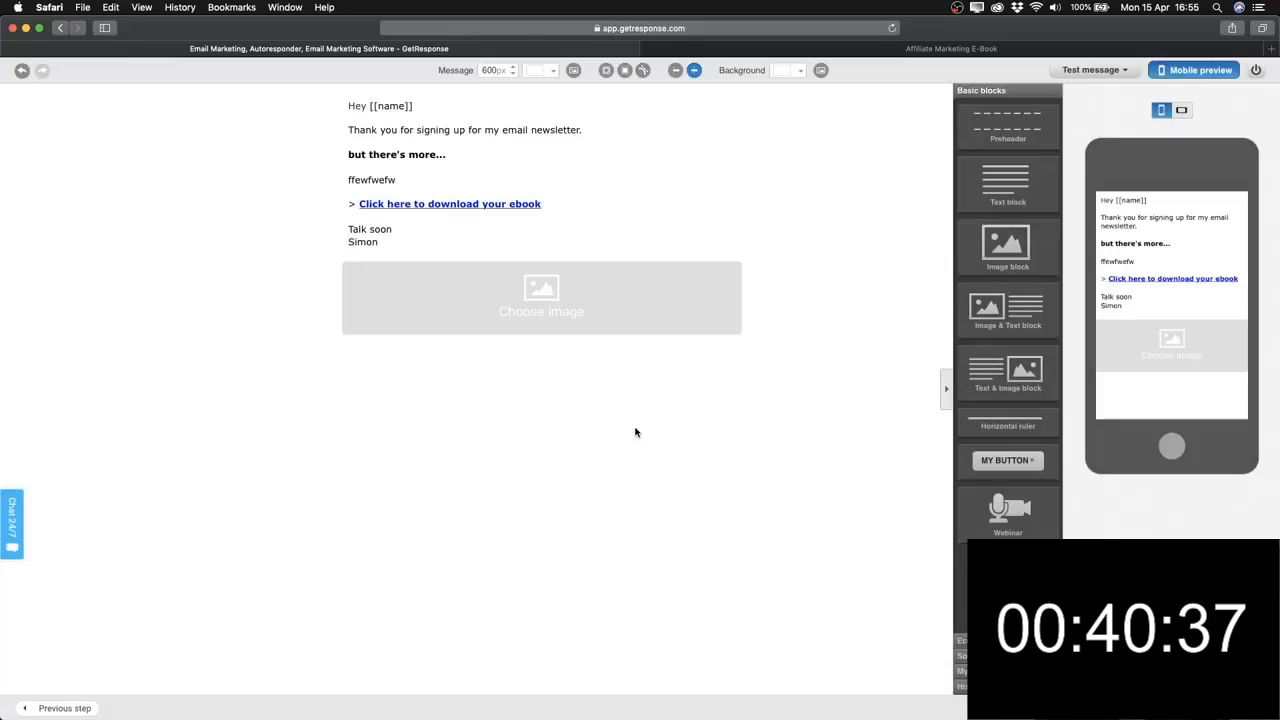
{"action": "left_click", "coordinate": [543, 310]}
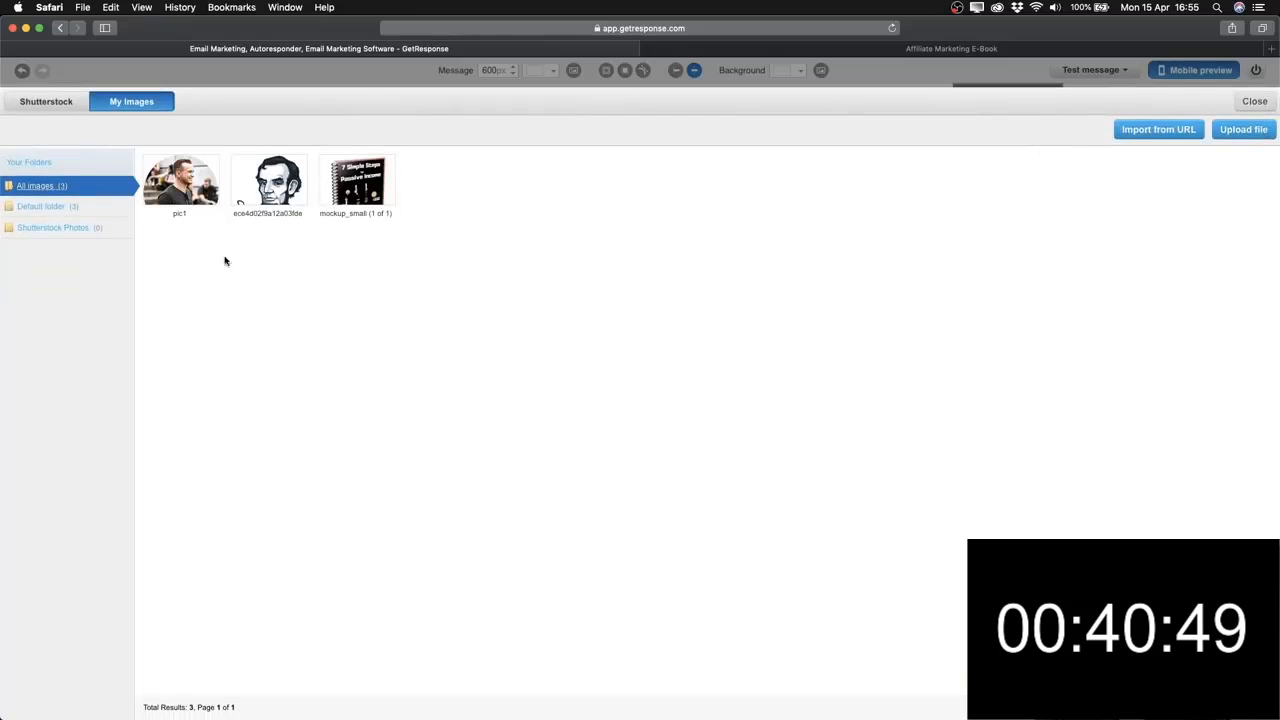
{"action": "left_click", "coordinate": [186, 181]}
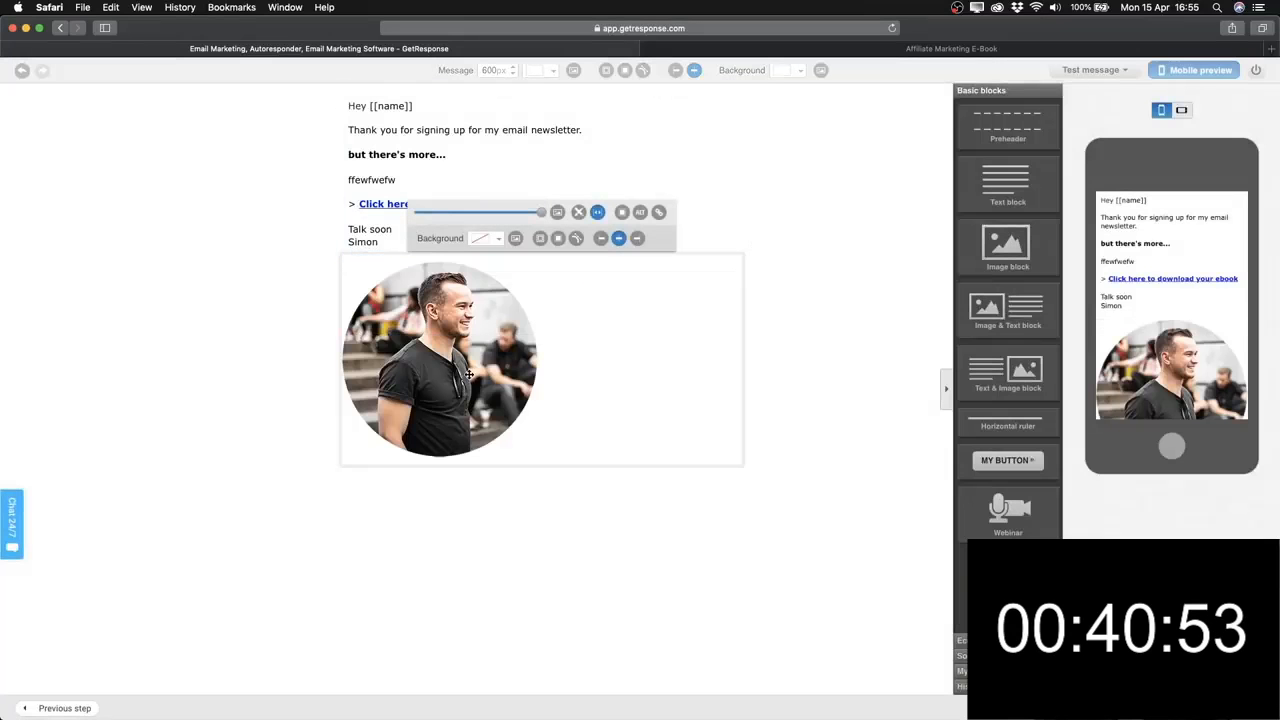
Shrink the photo to a small thumbnail and reduce the image block height to 142px.
{"action": "left_click_drag", "start_coordinate": [540, 212], "coordinate": [467, 217]}
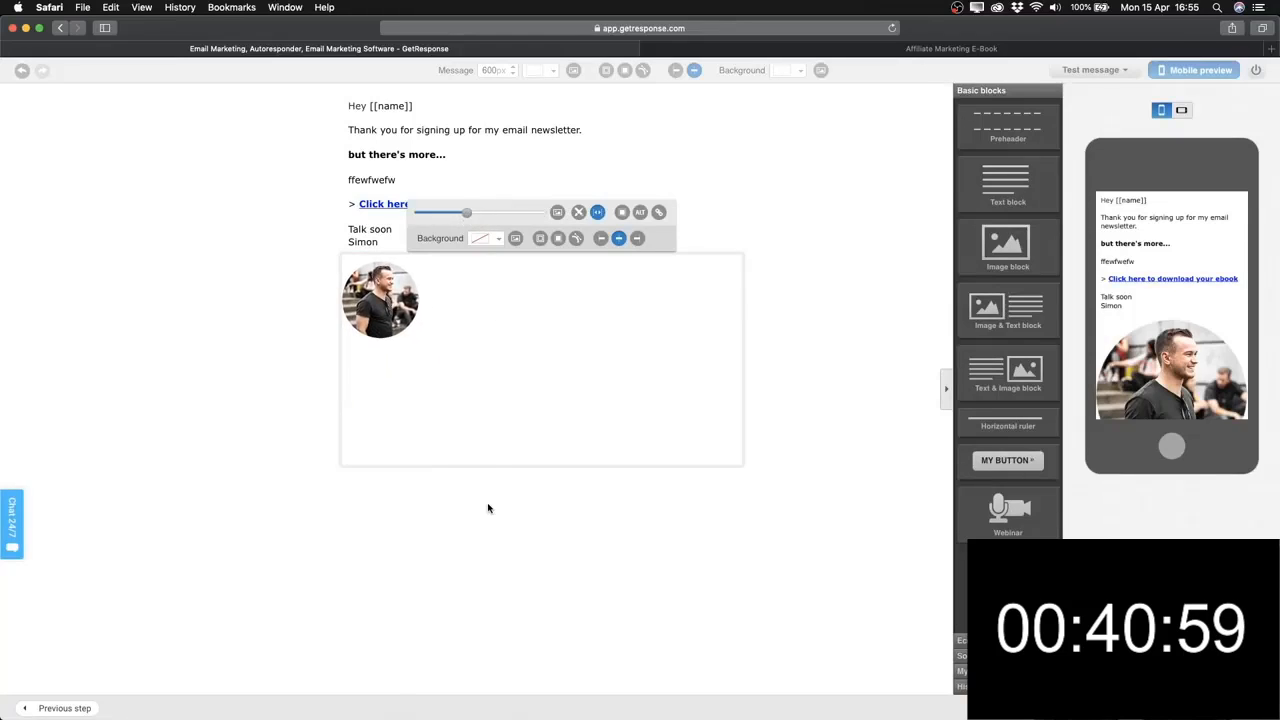
{"action": "left_click", "coordinate": [837, 382]}
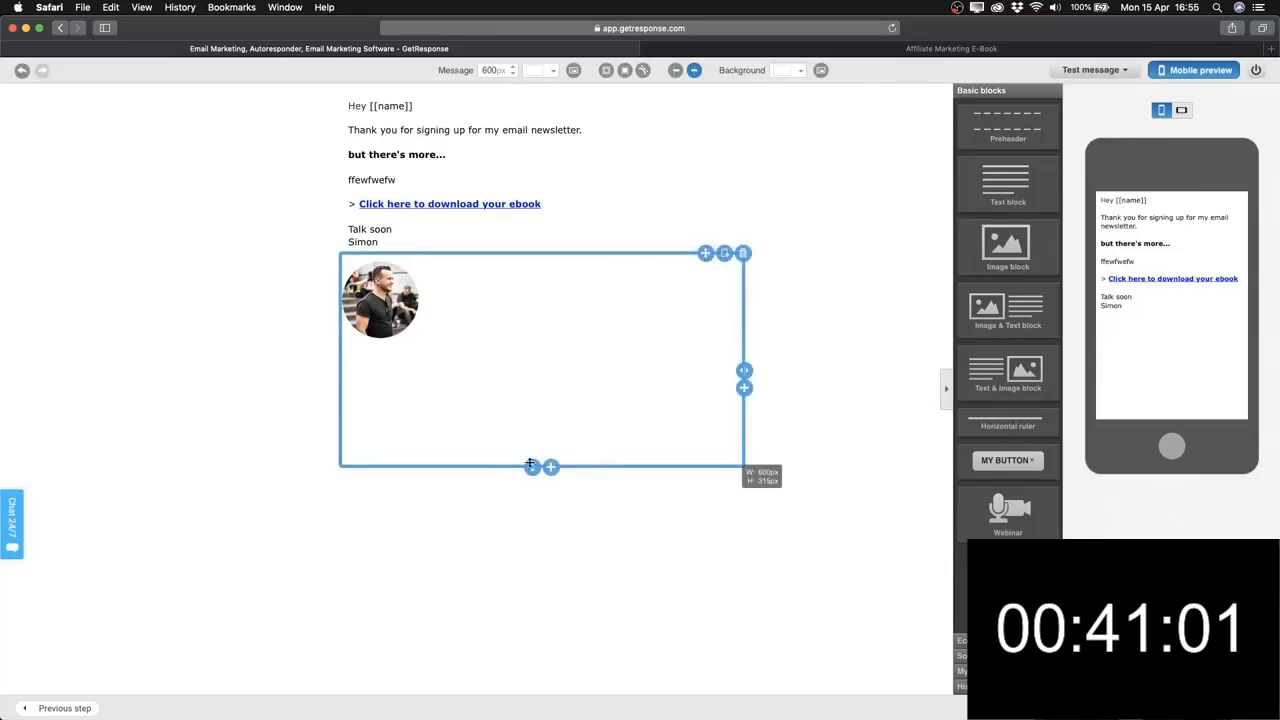
{"action": "left_click_drag", "start_coordinate": [530, 463], "coordinate": [528, 350]}
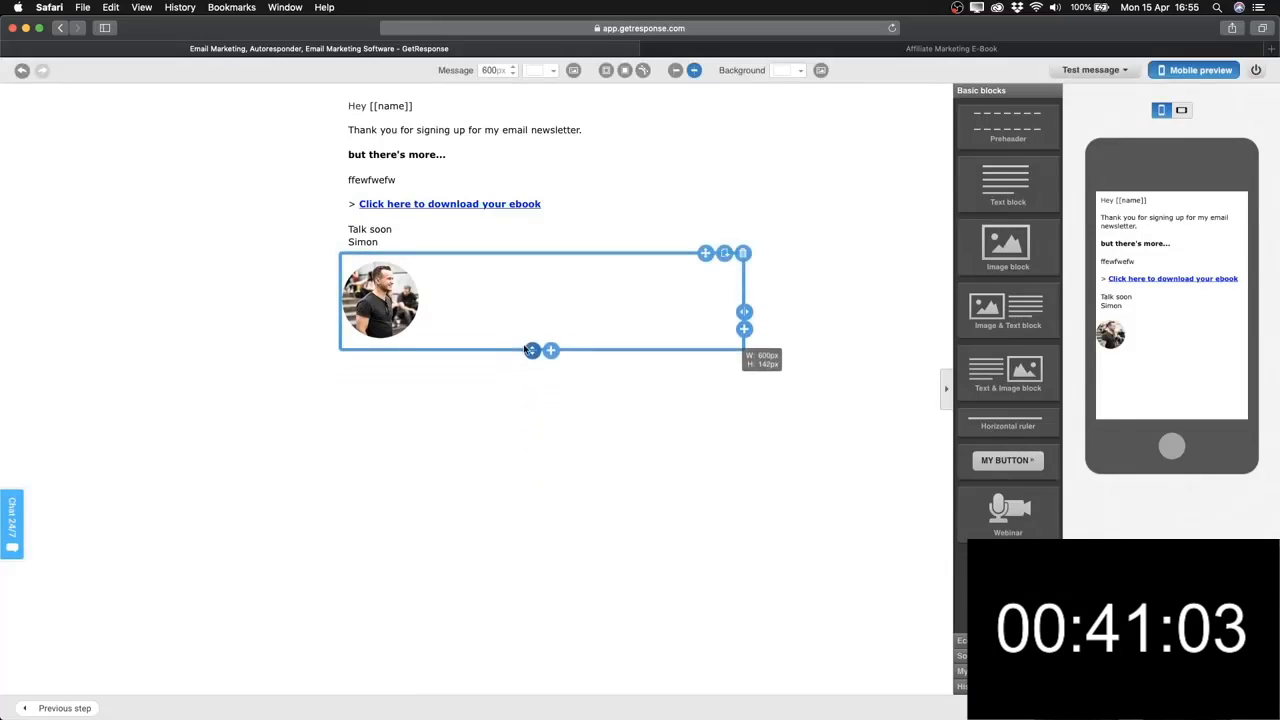
{"action": "left_click", "coordinate": [571, 331]}
{"action": "left_click", "coordinate": [811, 229]}
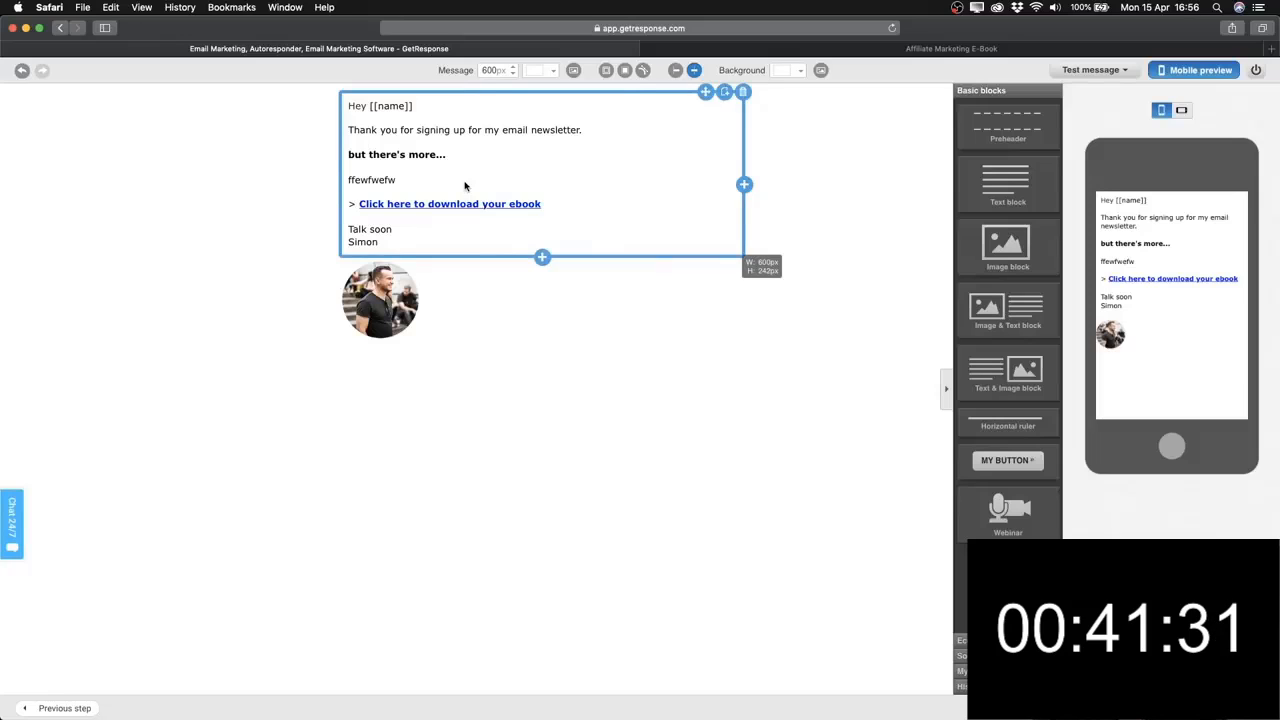
Fill the Welcome Email's plain-text version using HTML to Plain, then close the Plain Text dialog.
{"action": "left_click", "coordinate": [406, 184]}
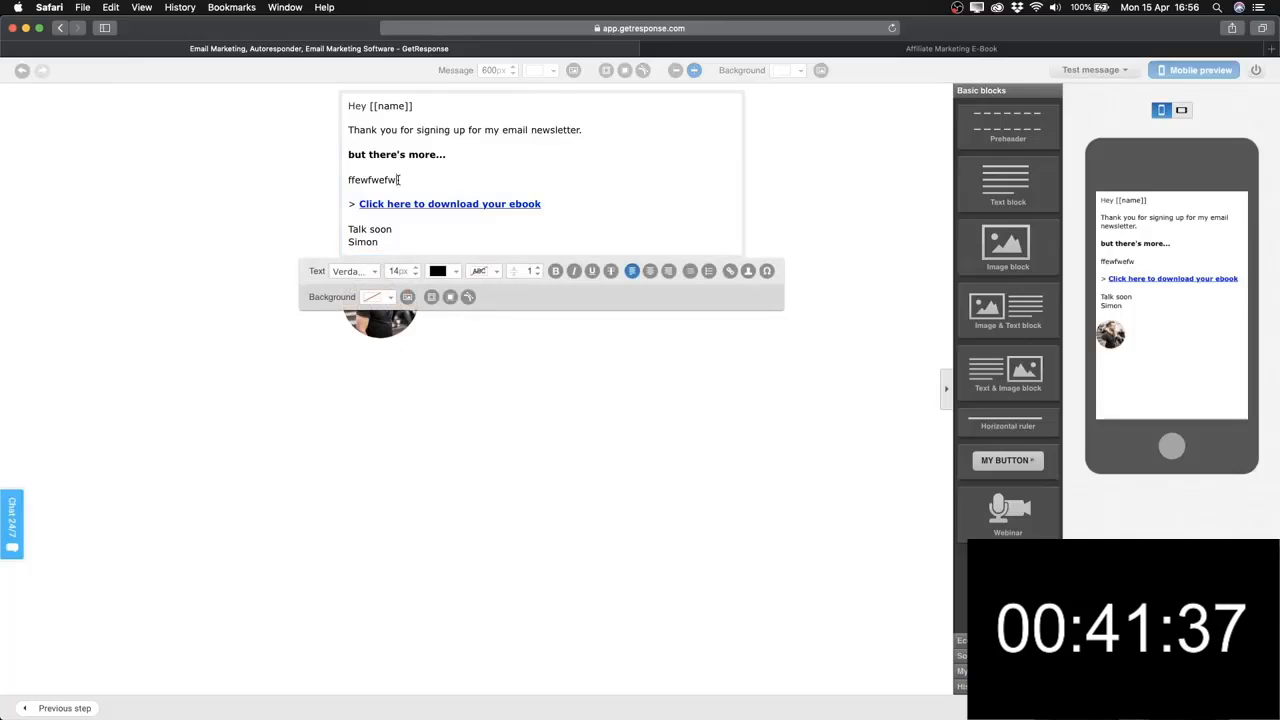
{"action": "left_click", "coordinate": [834, 232]}
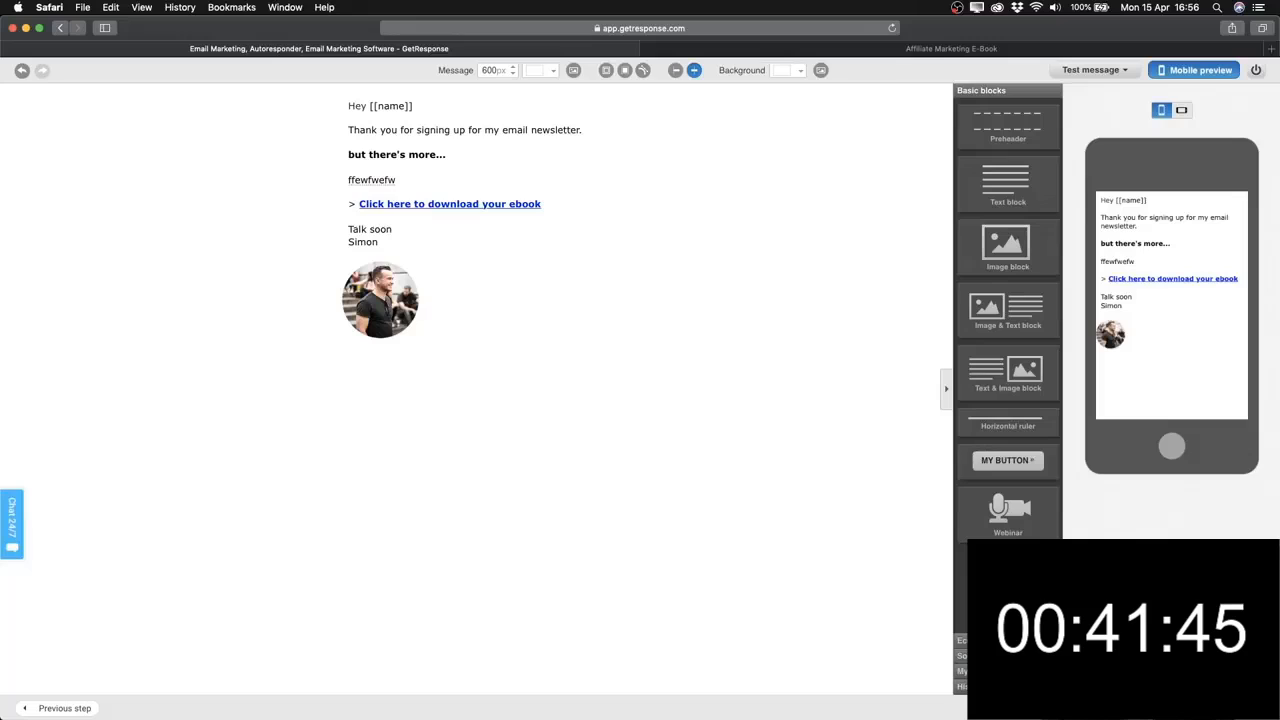
{"action": "left_click", "coordinate": [1036, 708]}
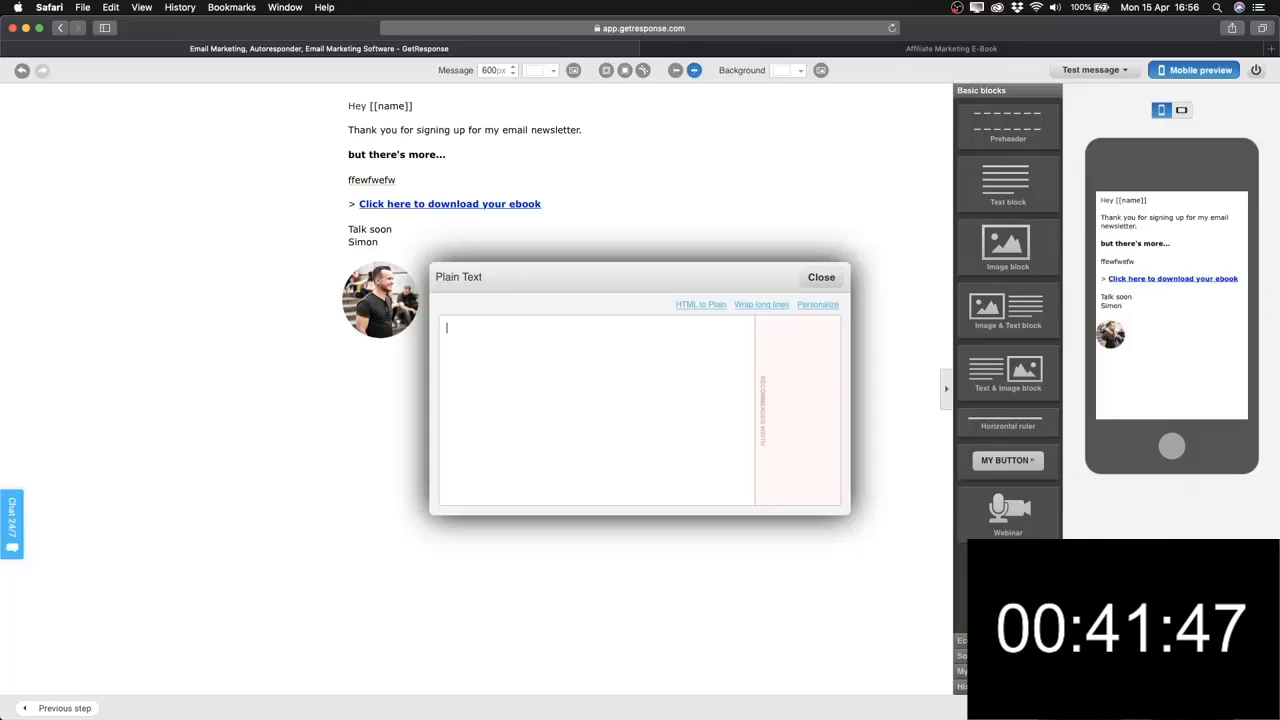
{"action": "left_click", "coordinate": [705, 308]}
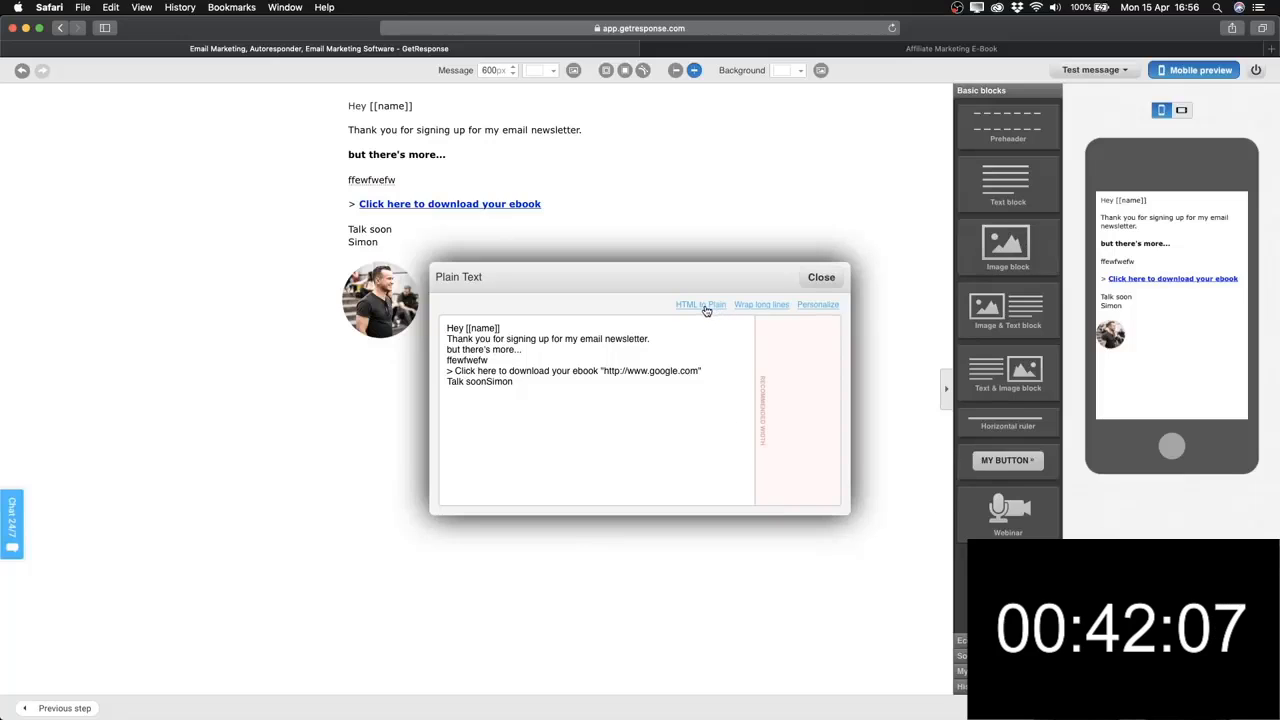
{"action": "left_click", "coordinate": [821, 277]}
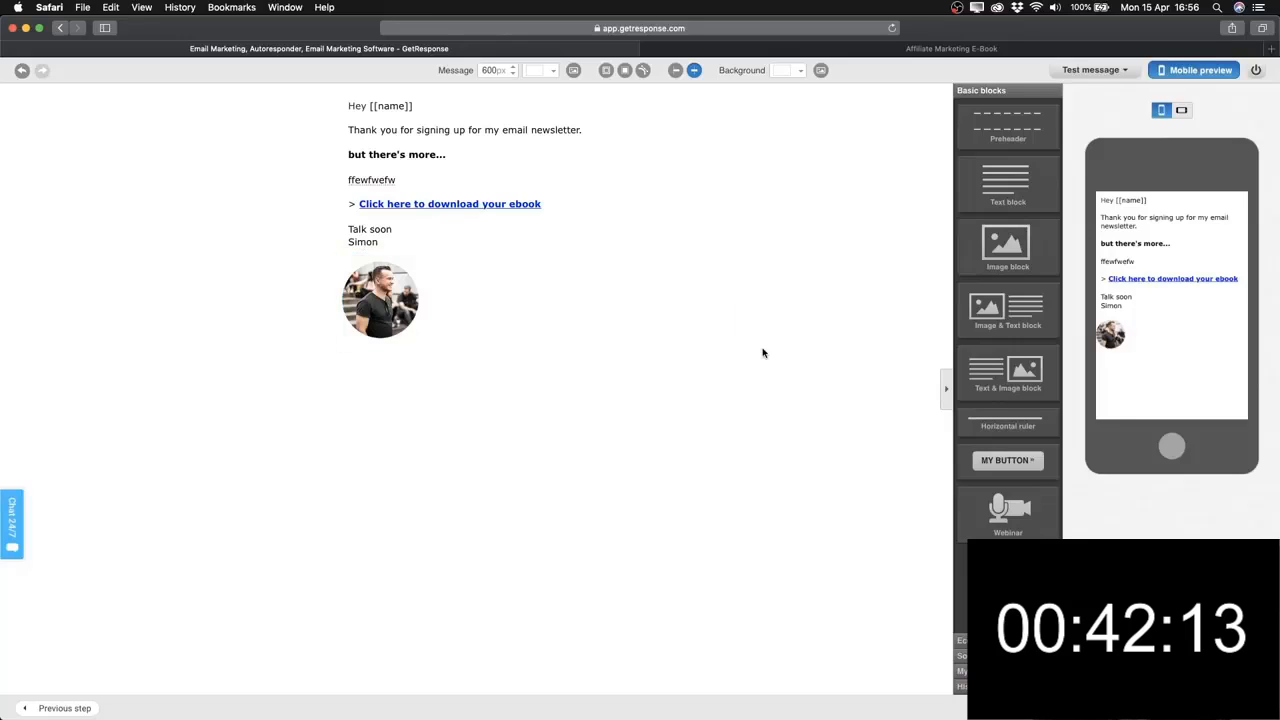
Dismiss the send-test dialog unsent, then run SpamScore on the Welcome Email, scoring -0.099.
{"action": "left_click", "coordinate": [1071, 74]}
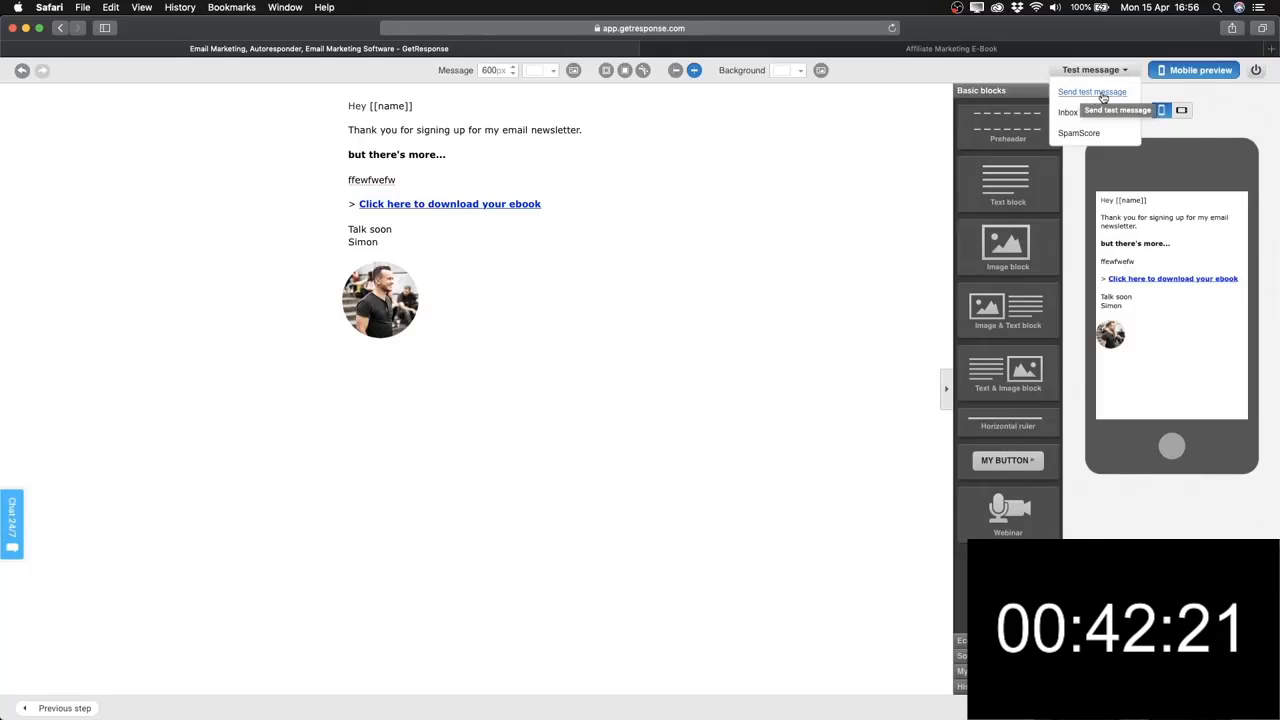
{"action": "left_click", "coordinate": [1101, 94]}
{"action": "left_click", "coordinate": [712, 398]}
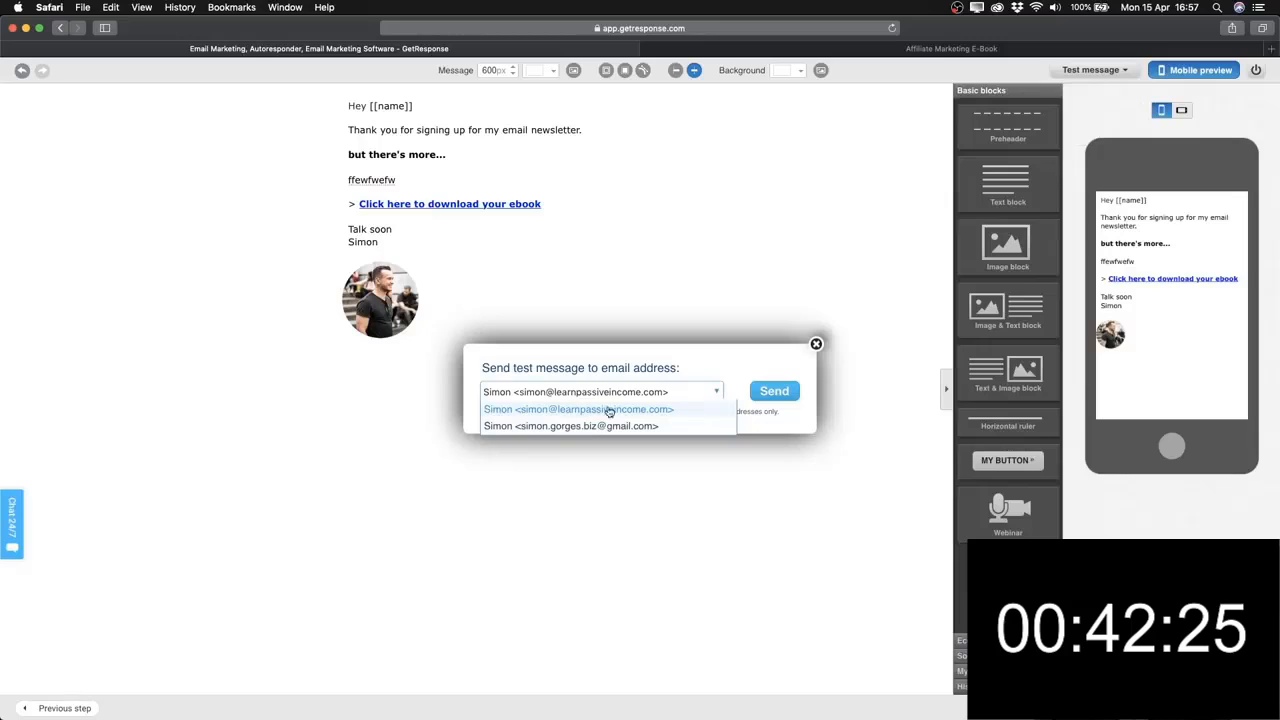
{"action": "left_click", "coordinate": [681, 357]}
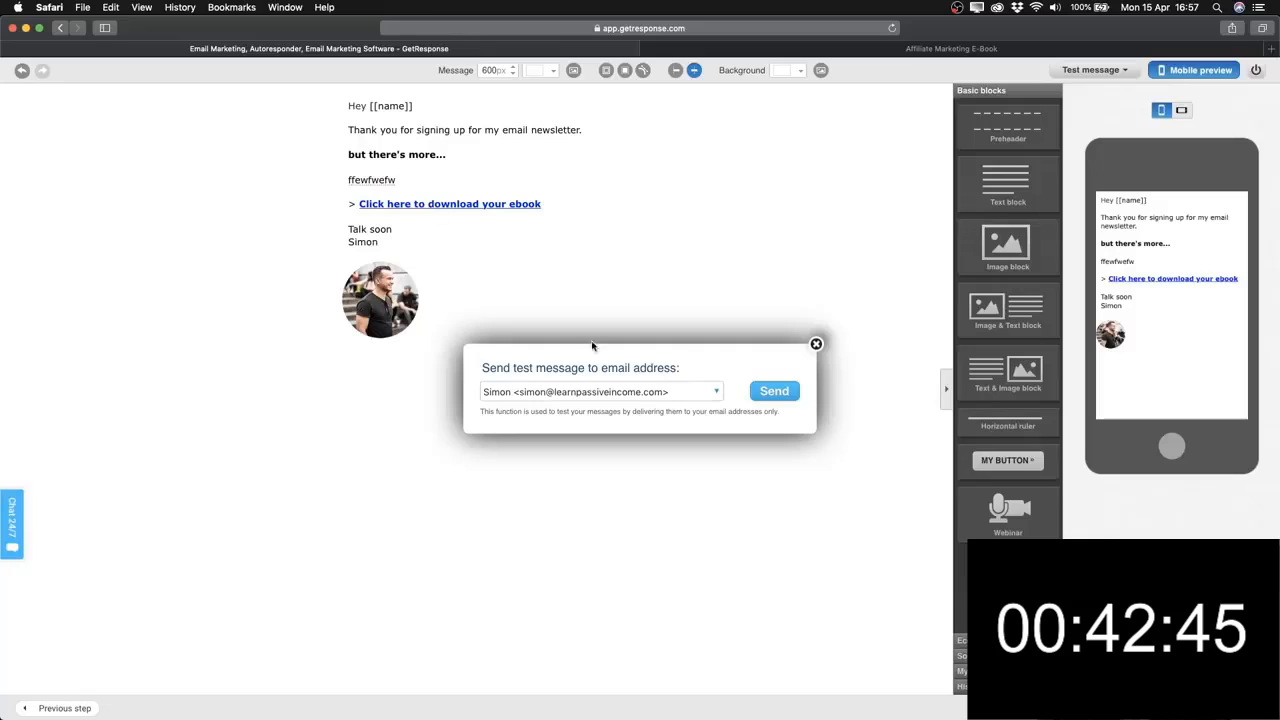
{"action": "left_click", "coordinate": [816, 344]}
{"action": "mouse_move", "coordinate": [1098, 92]}
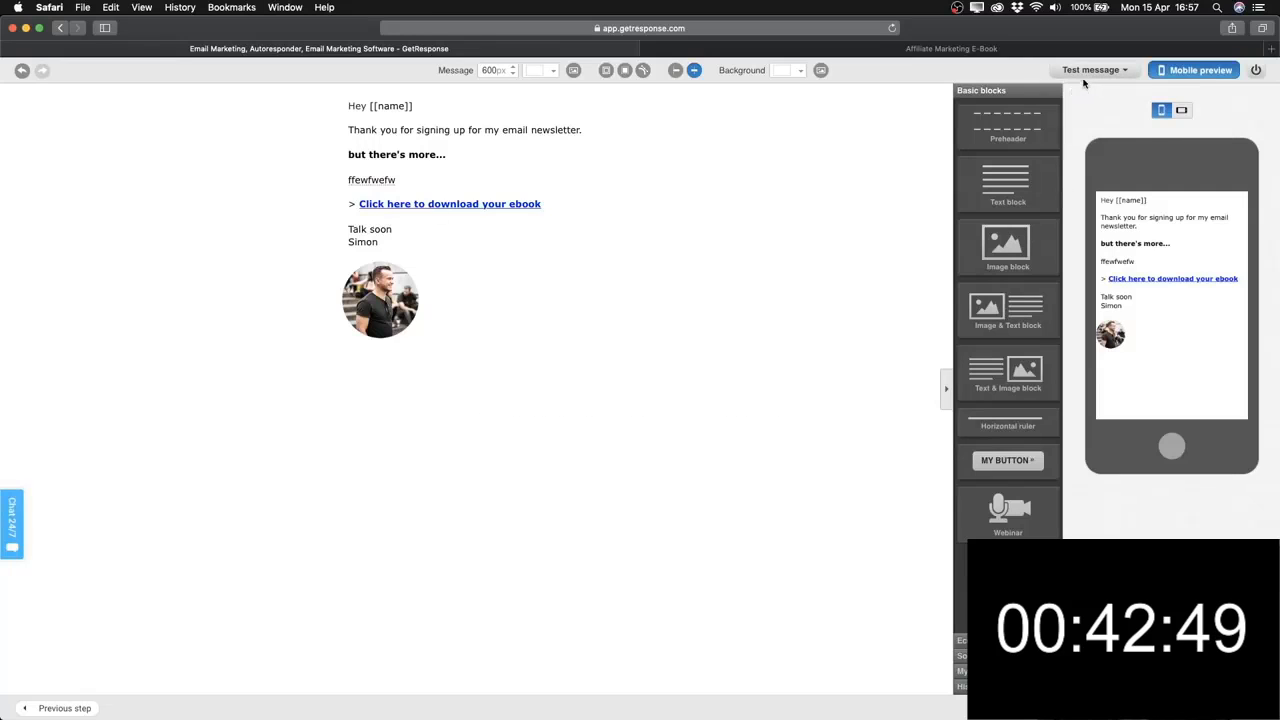
{"action": "left_click", "coordinate": [1077, 134]}
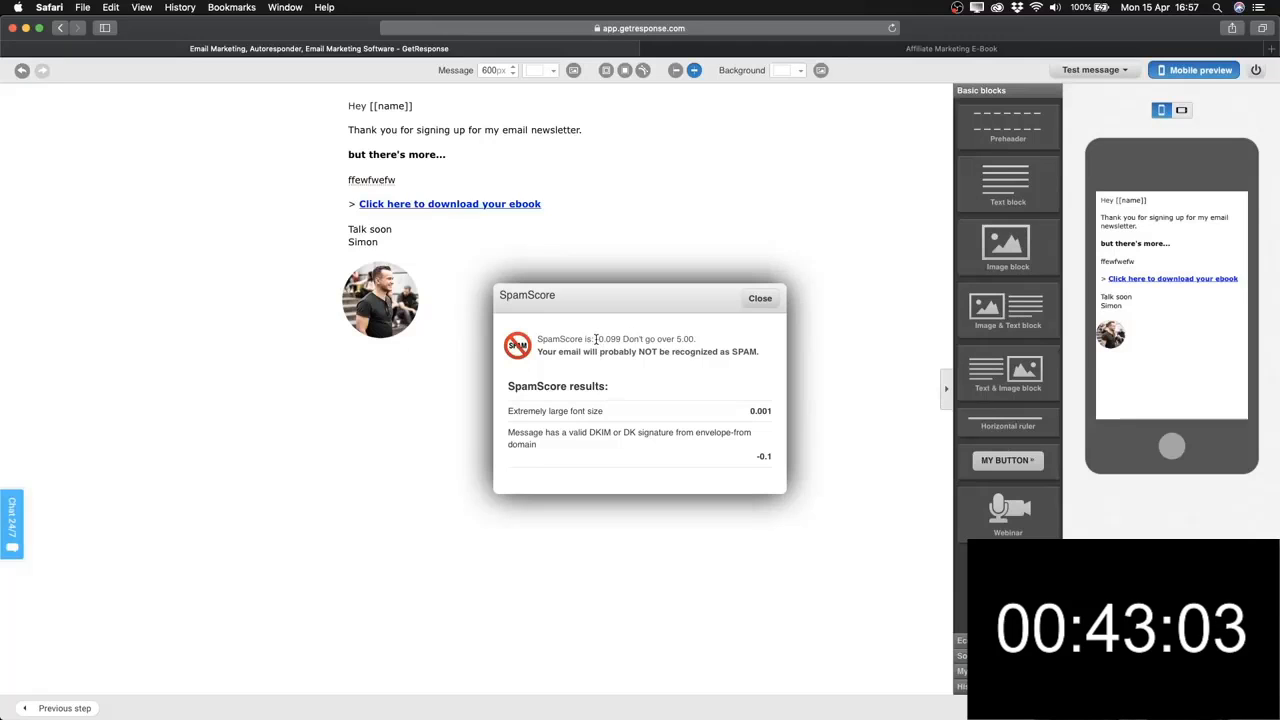
Highlight the -0.099 spam score, then close the SpamScore dialog.
{"action": "left_click_drag", "start_coordinate": [598, 339], "coordinate": [622, 339]}
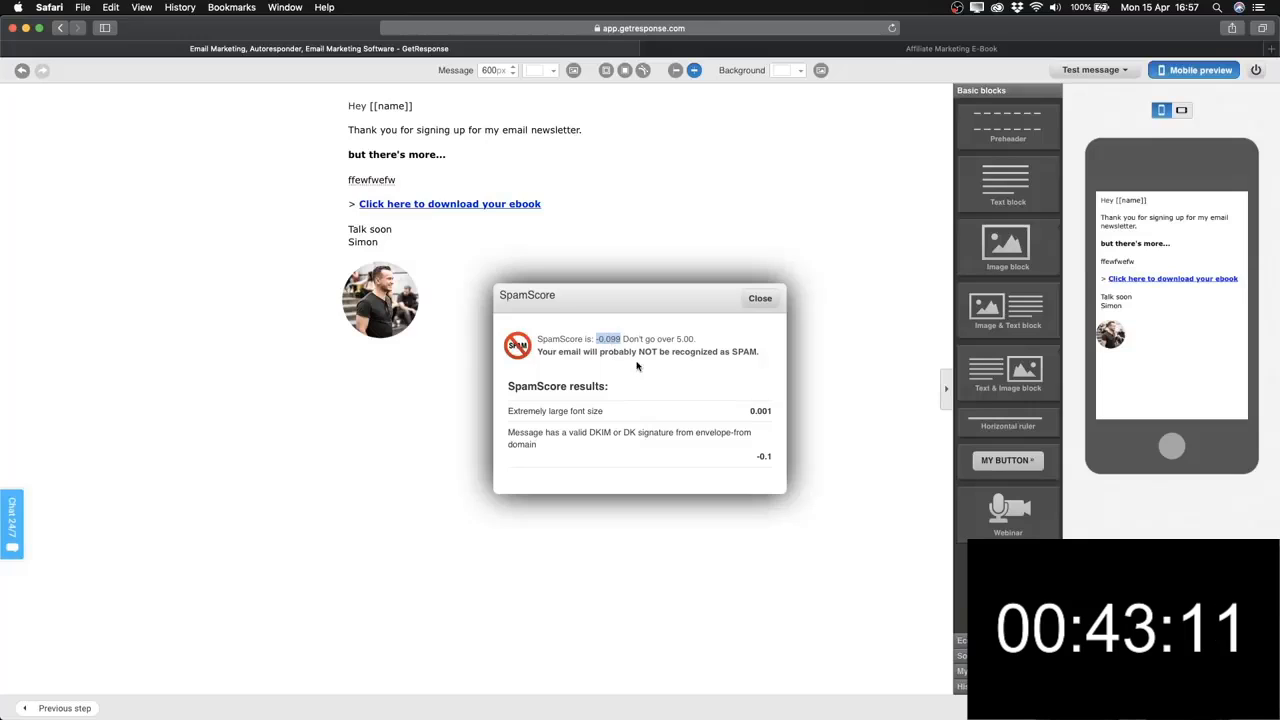
{"action": "left_click", "coordinate": [625, 352]}
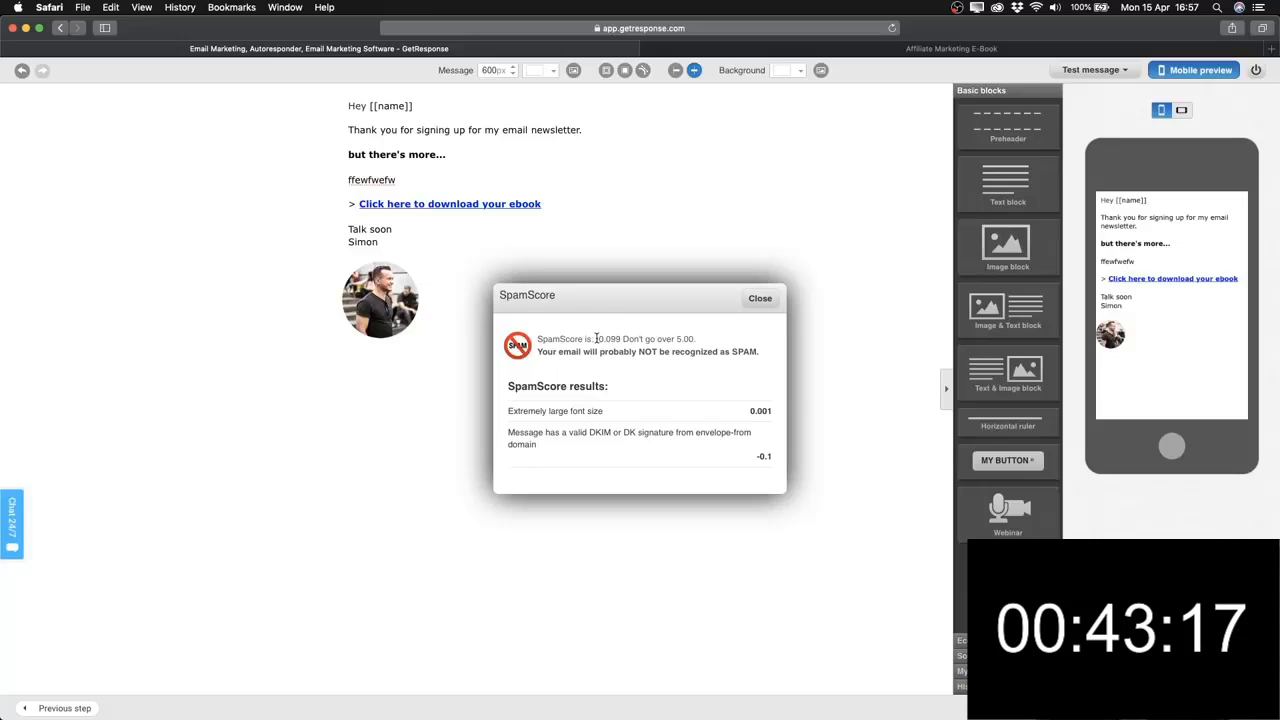
{"action": "left_click_drag", "start_coordinate": [596, 339], "coordinate": [621, 338]}
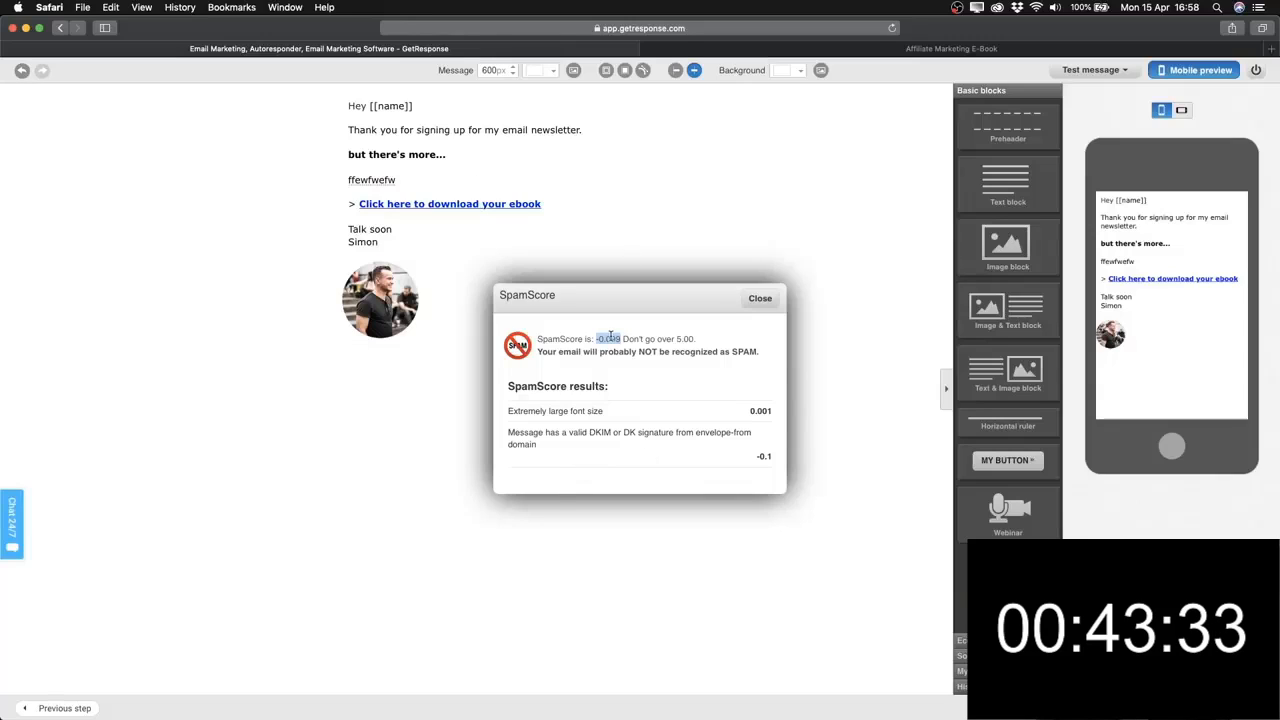
{"action": "left_click", "coordinate": [754, 300]}
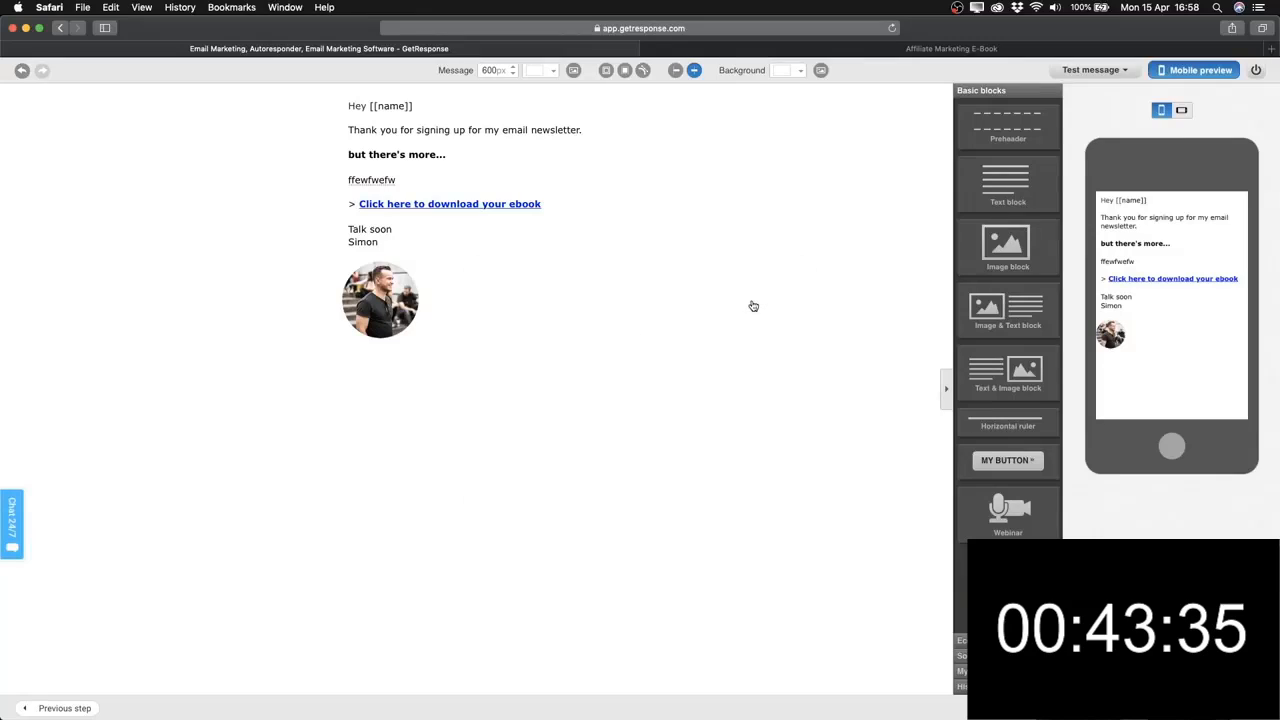
Open the Send test message dialog and close it without sending anything.
{"action": "left_click", "coordinate": [1099, 73]}
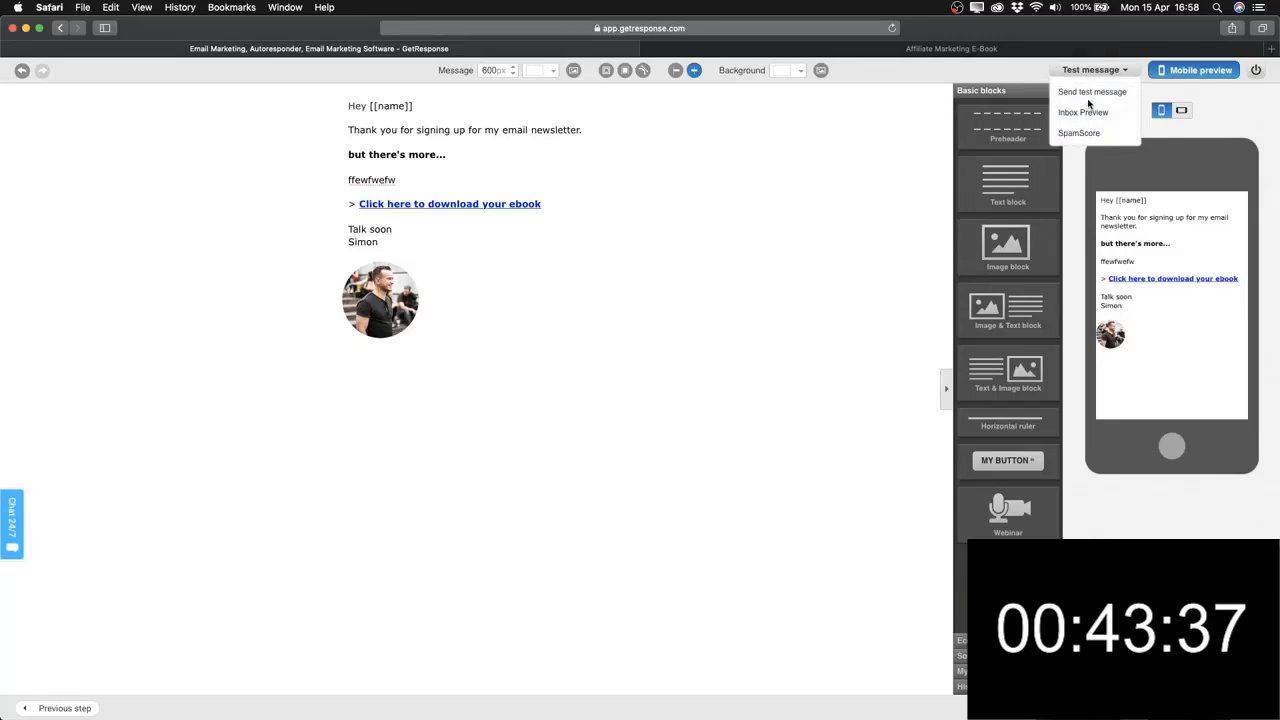
{"action": "left_click", "coordinate": [1087, 92]}
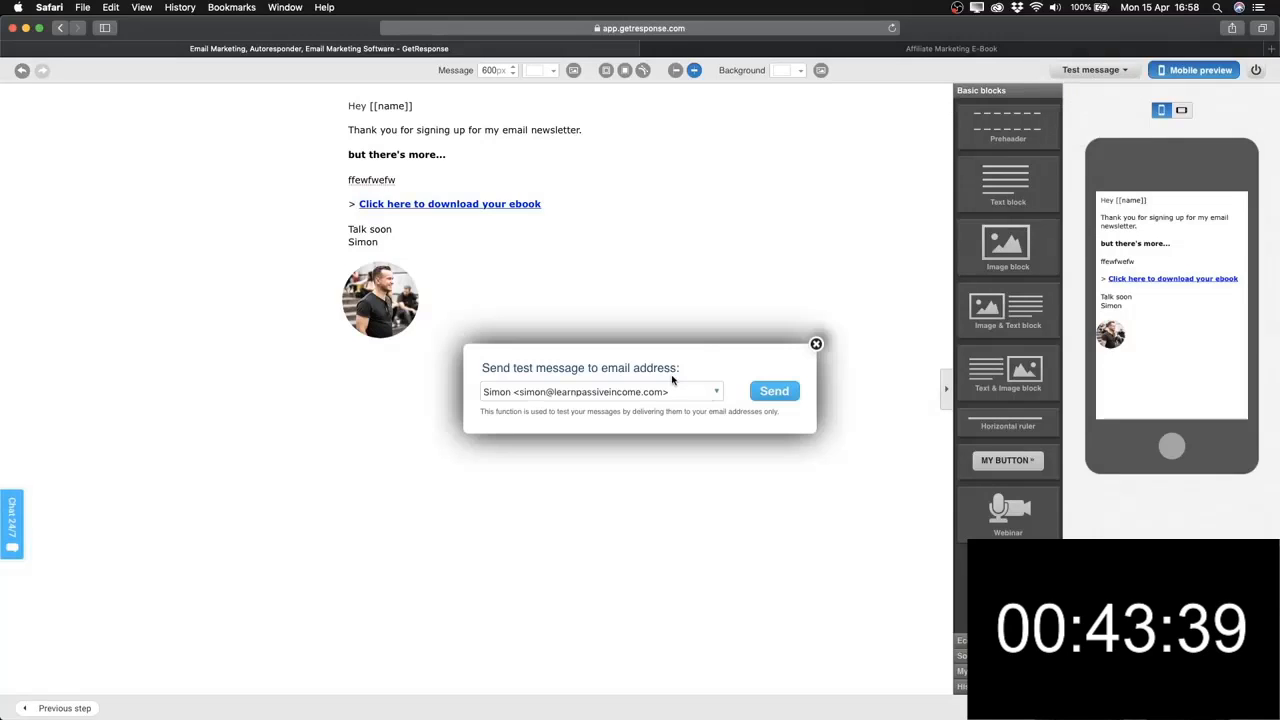
{"action": "left_click", "coordinate": [815, 344]}
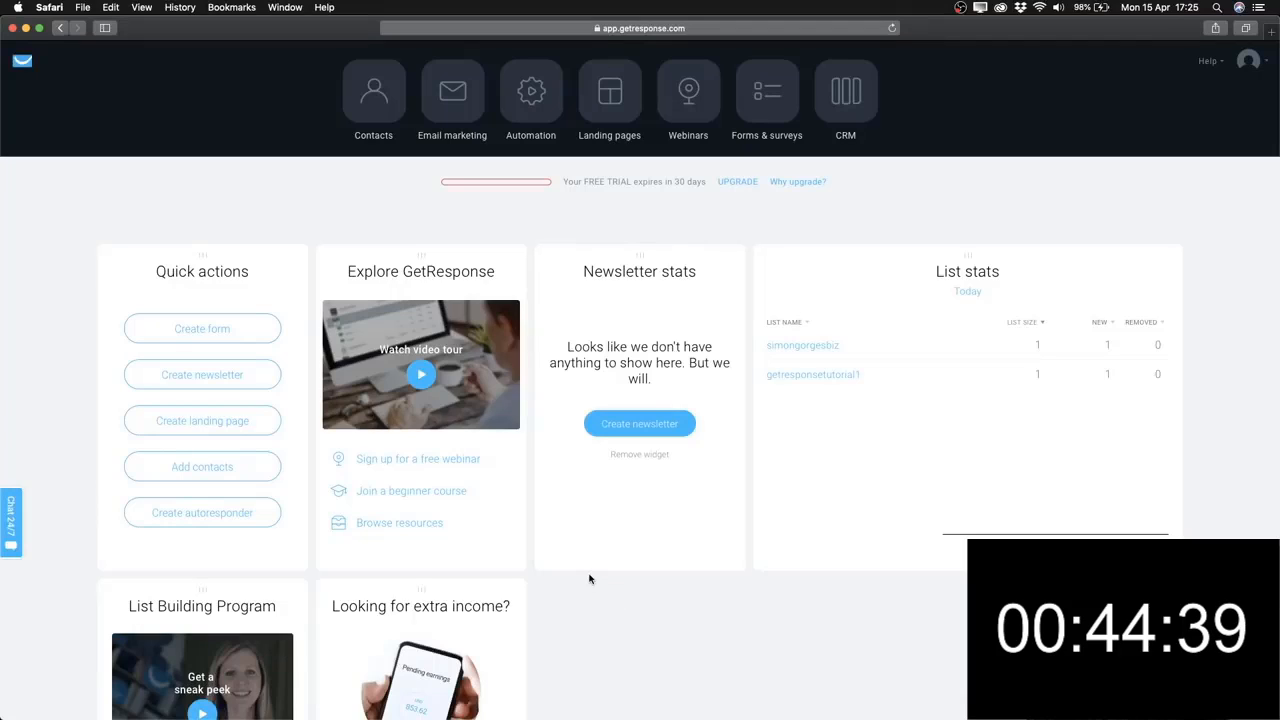
Review Automation messages, then choose Create workflow from Manage workflows.
{"action": "left_click", "coordinate": [535, 110]}
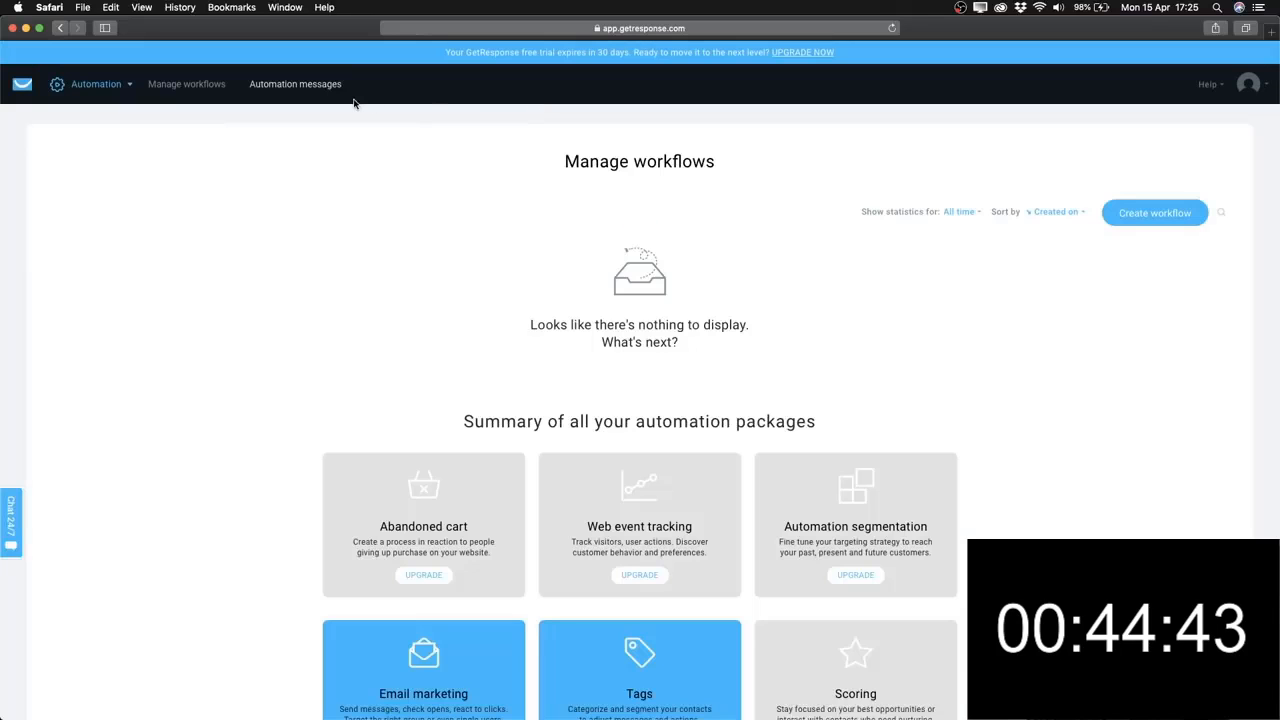
{"action": "left_click", "coordinate": [297, 86]}
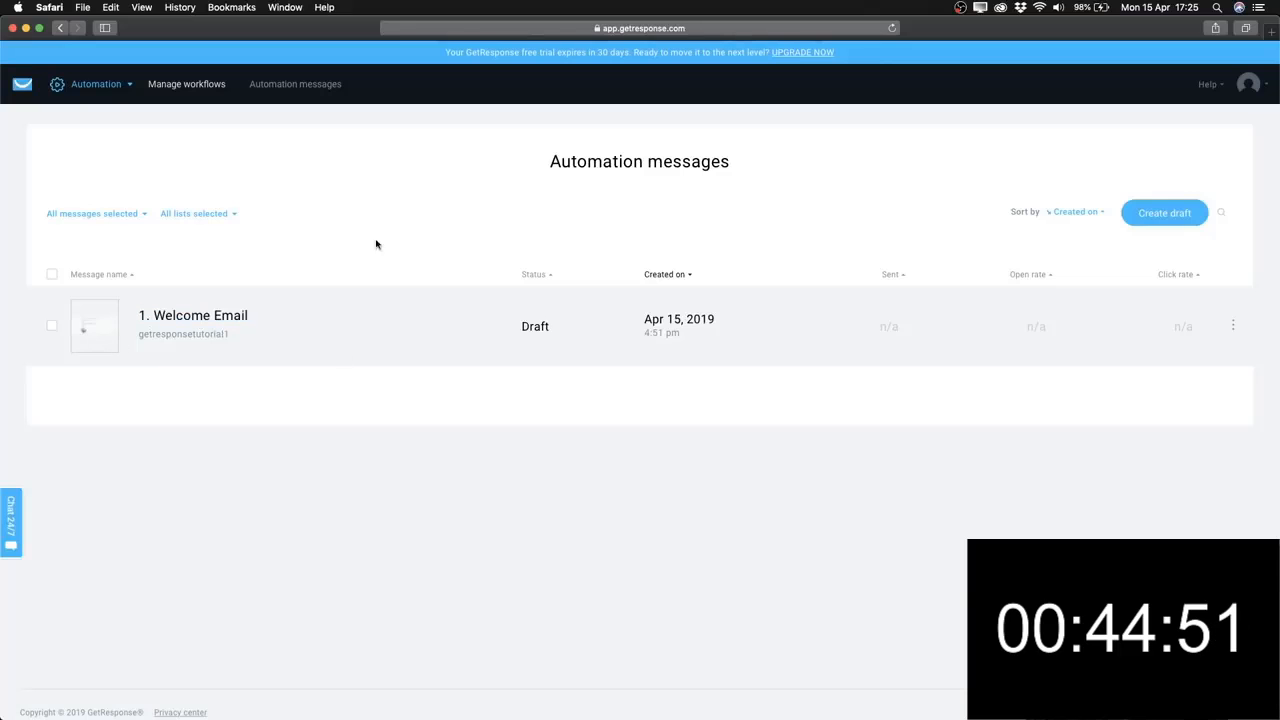
{"action": "left_click", "coordinate": [184, 86]}
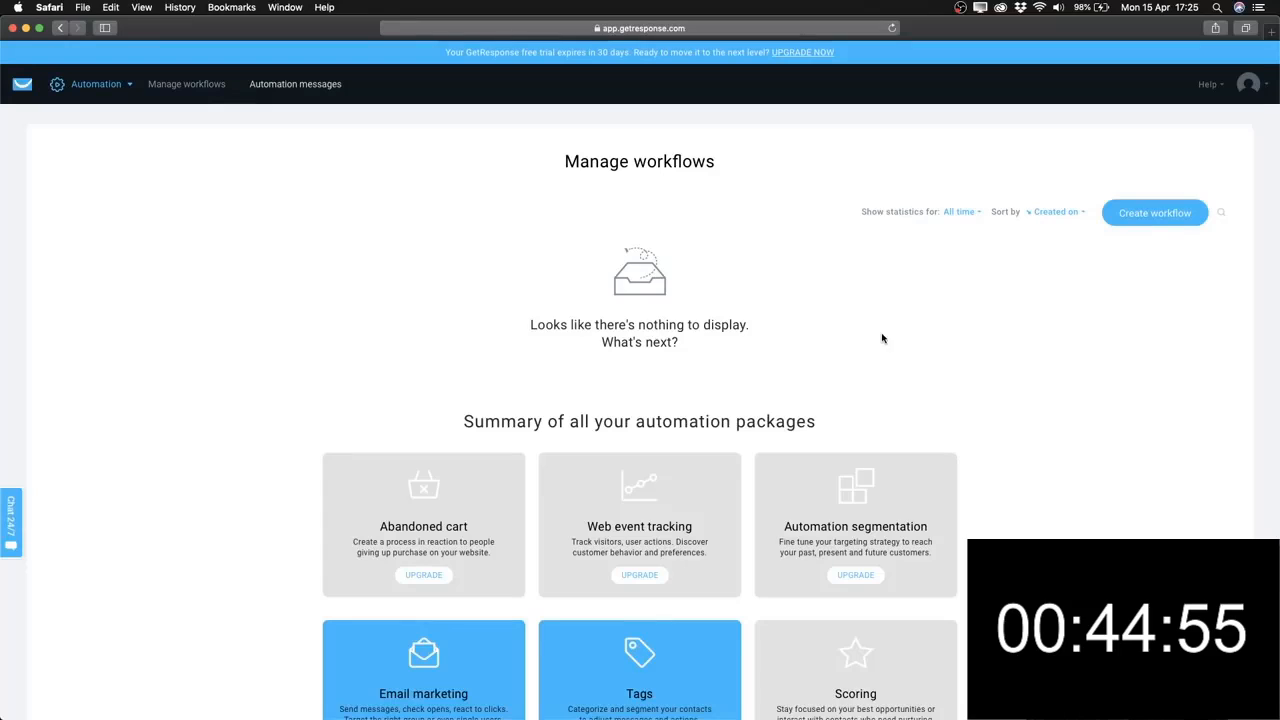
{"action": "left_click", "coordinate": [1150, 215]}
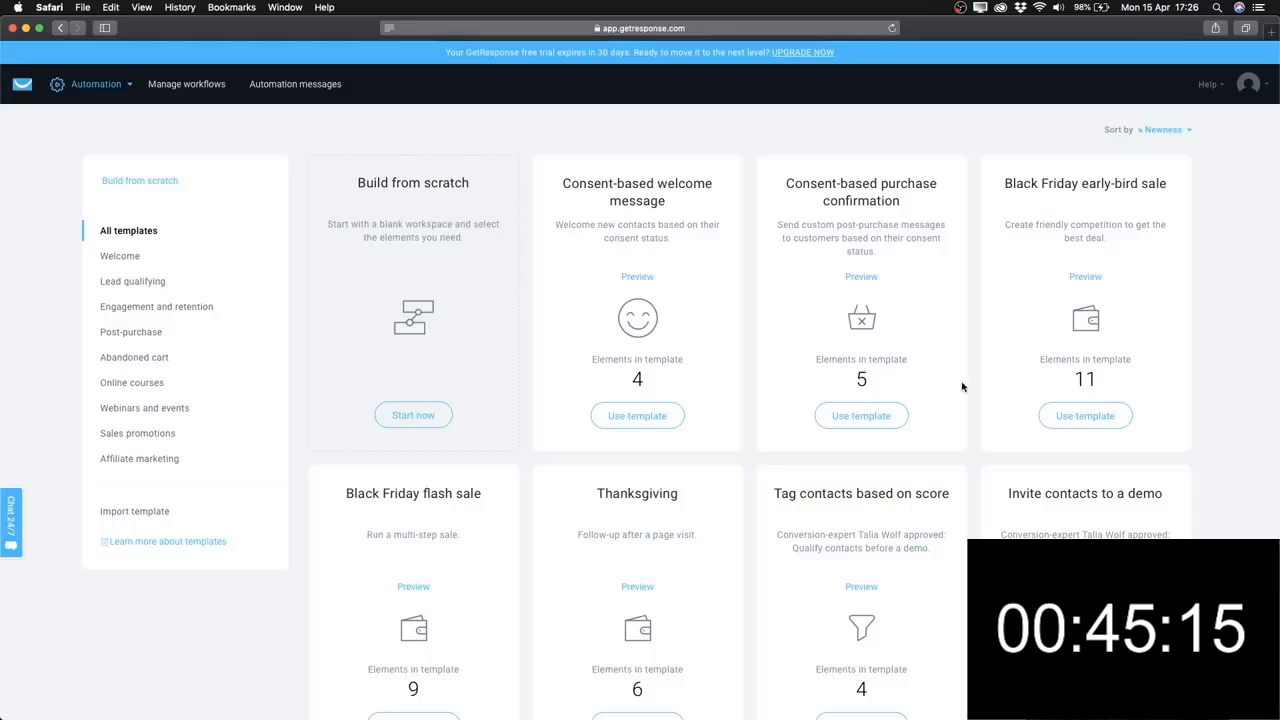
Choose Build from scratch and skip through the introduction, ticking 'Got it, don't show this again'.
{"action": "scroll", "coordinate": [729, 280], "scroll_direction": "down", "scroll_amount": 1}
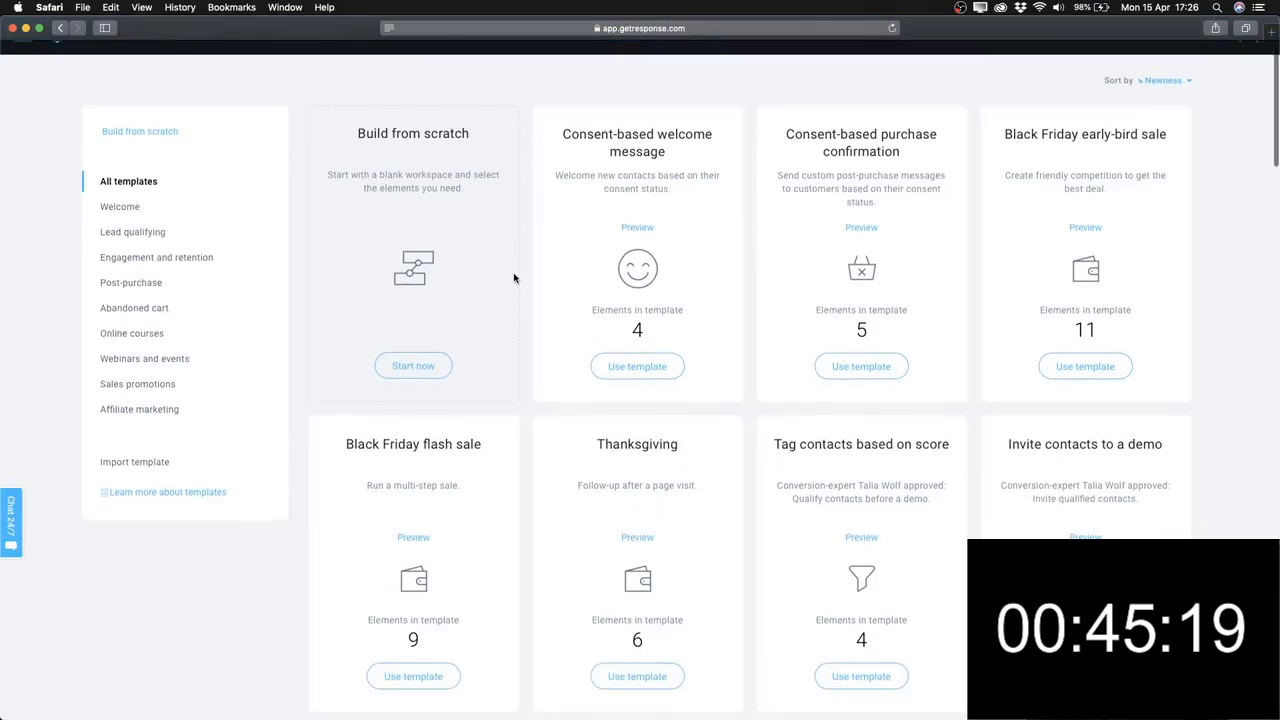
{"action": "scroll", "coordinate": [514, 277], "scroll_direction": "up", "scroll_amount": 1}
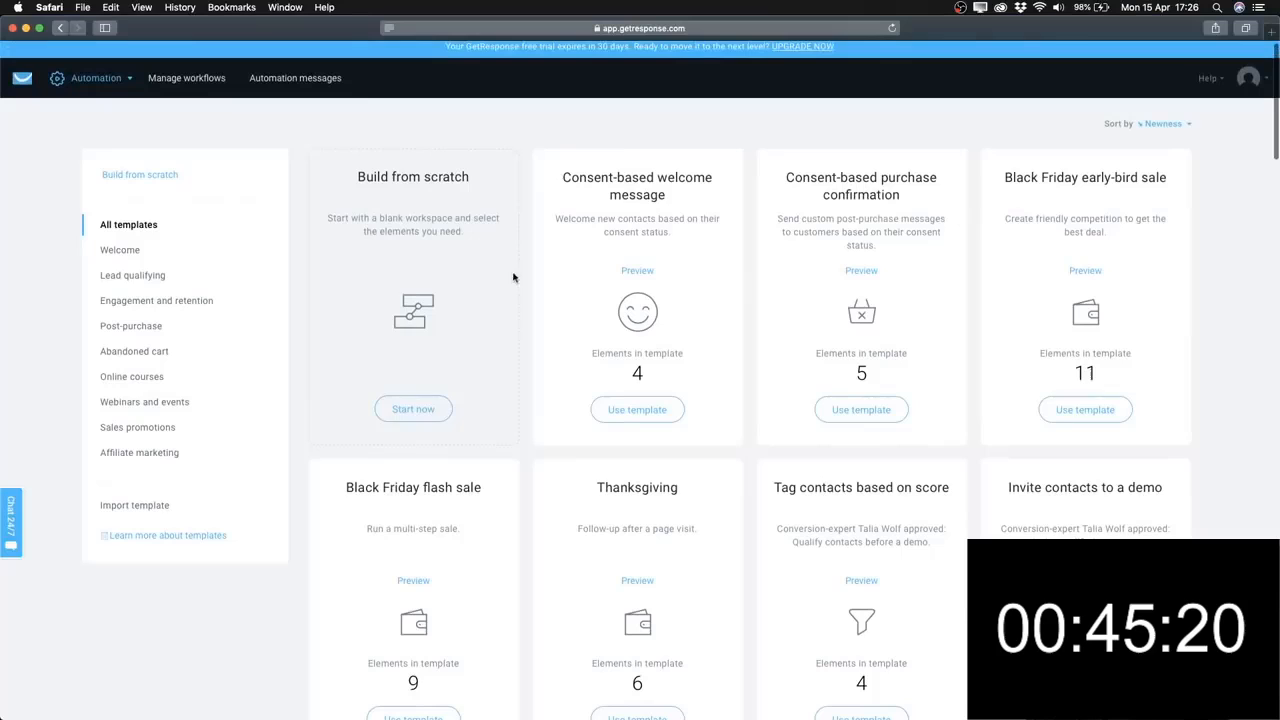
{"action": "left_click", "coordinate": [421, 414]}
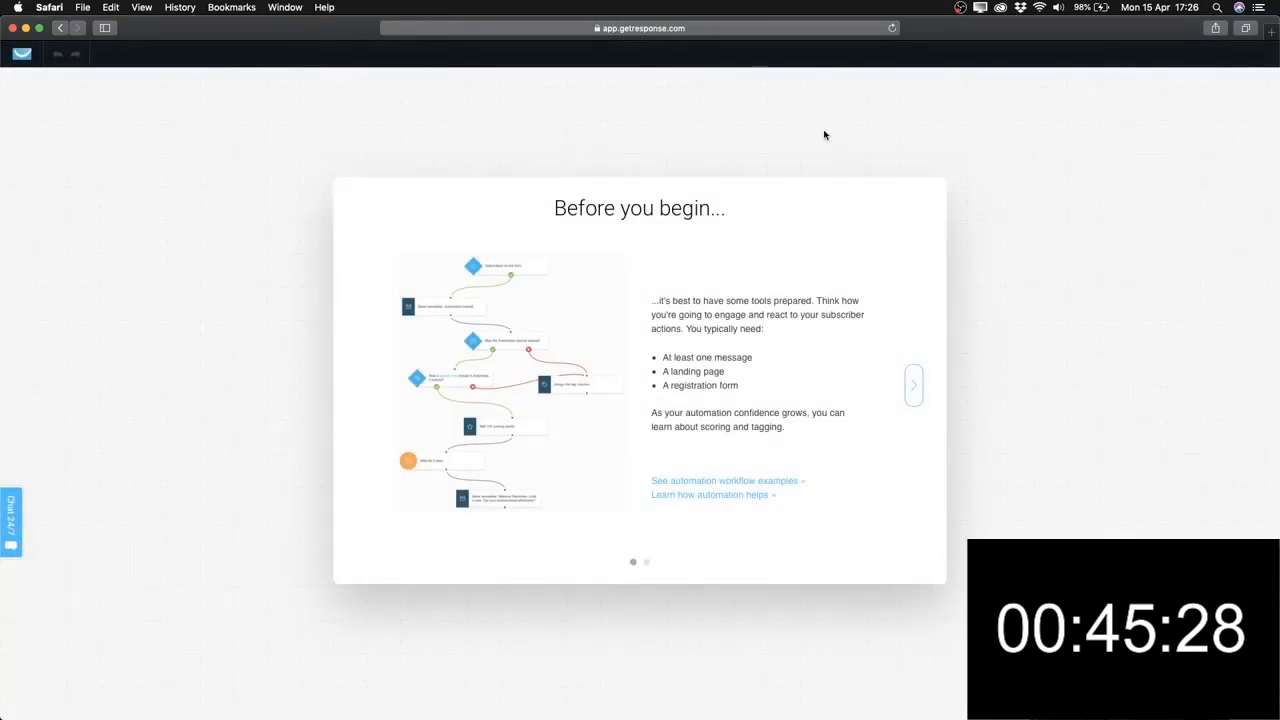
{"action": "left_click", "coordinate": [913, 386]}
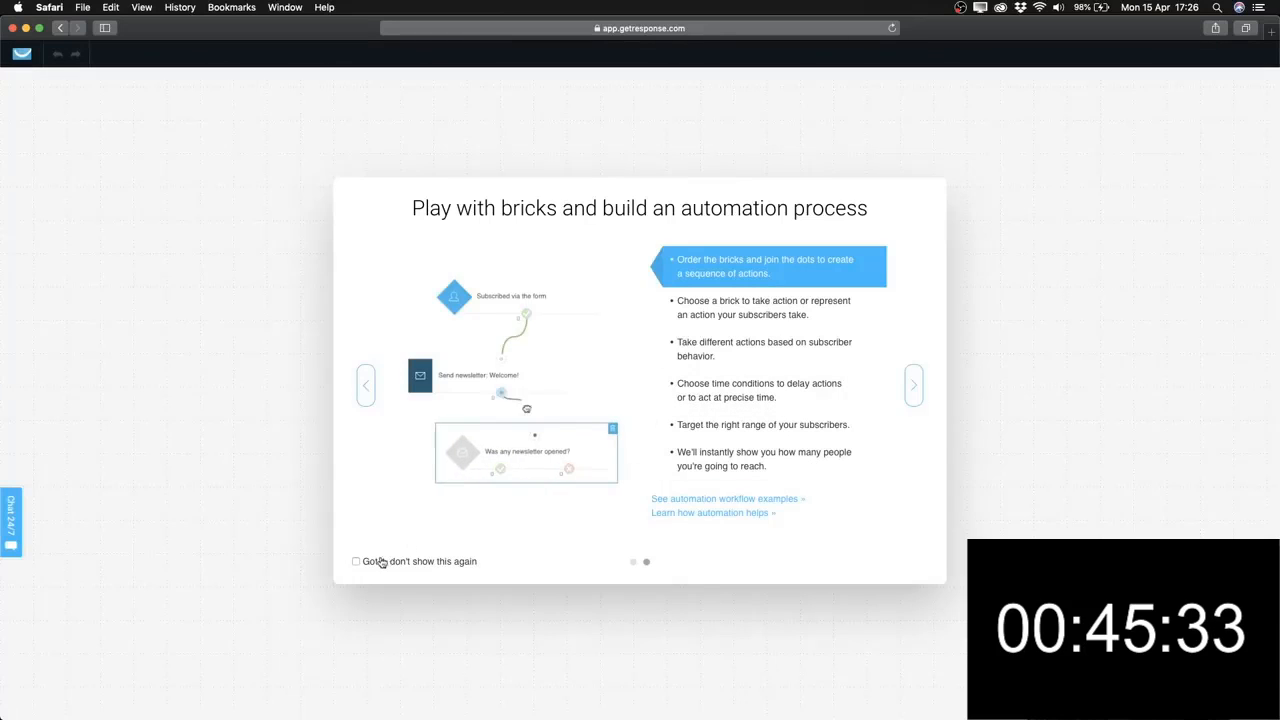
{"action": "left_click", "coordinate": [356, 561]}
{"action": "left_click", "coordinate": [914, 388]}
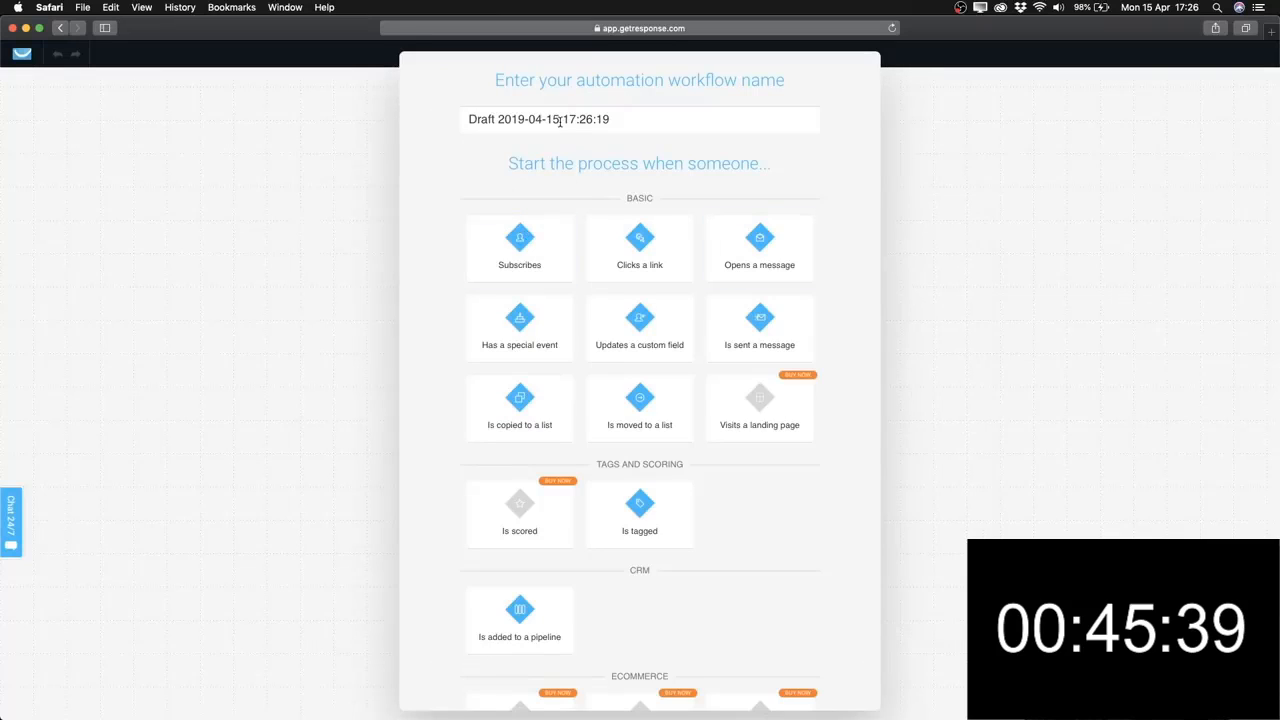
Rename the workflow to 'Affiliate Marketing Workflow' and add the Subscribes starting trigger.
{"action": "left_click_drag", "start_coordinate": [634, 120], "coordinate": [426, 120]}
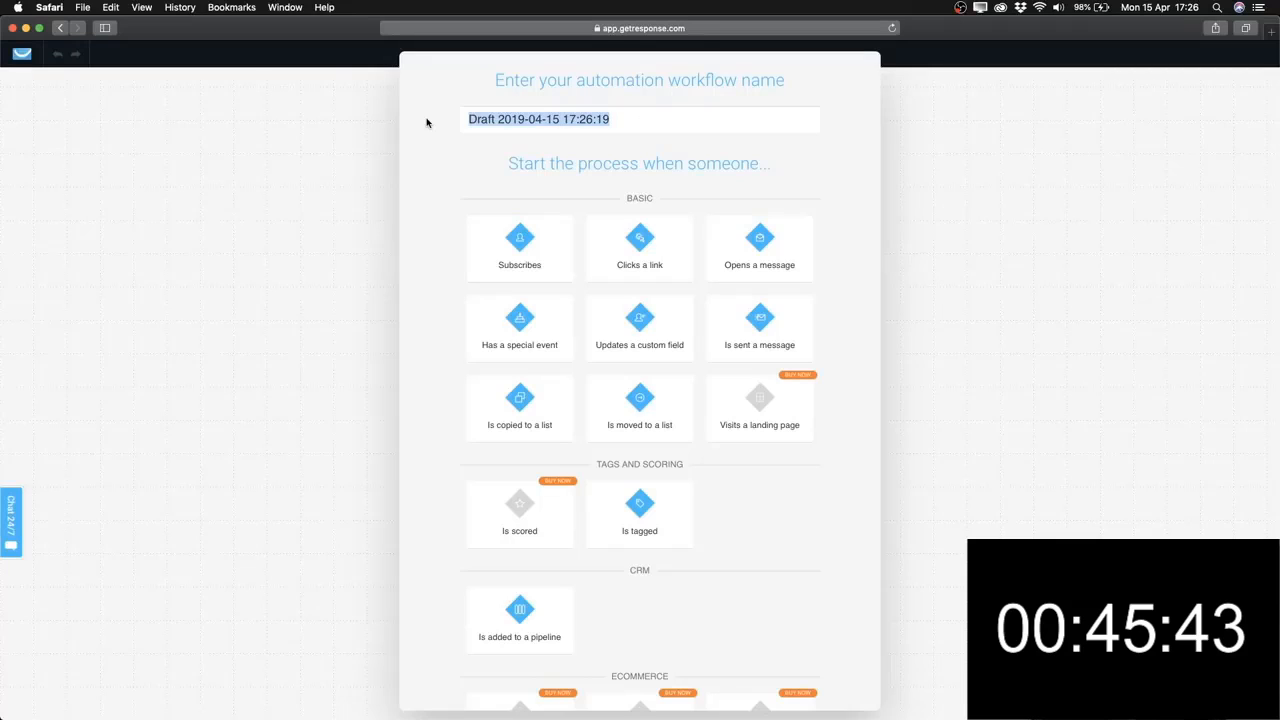
{"action": "type", "text": "Affi"}
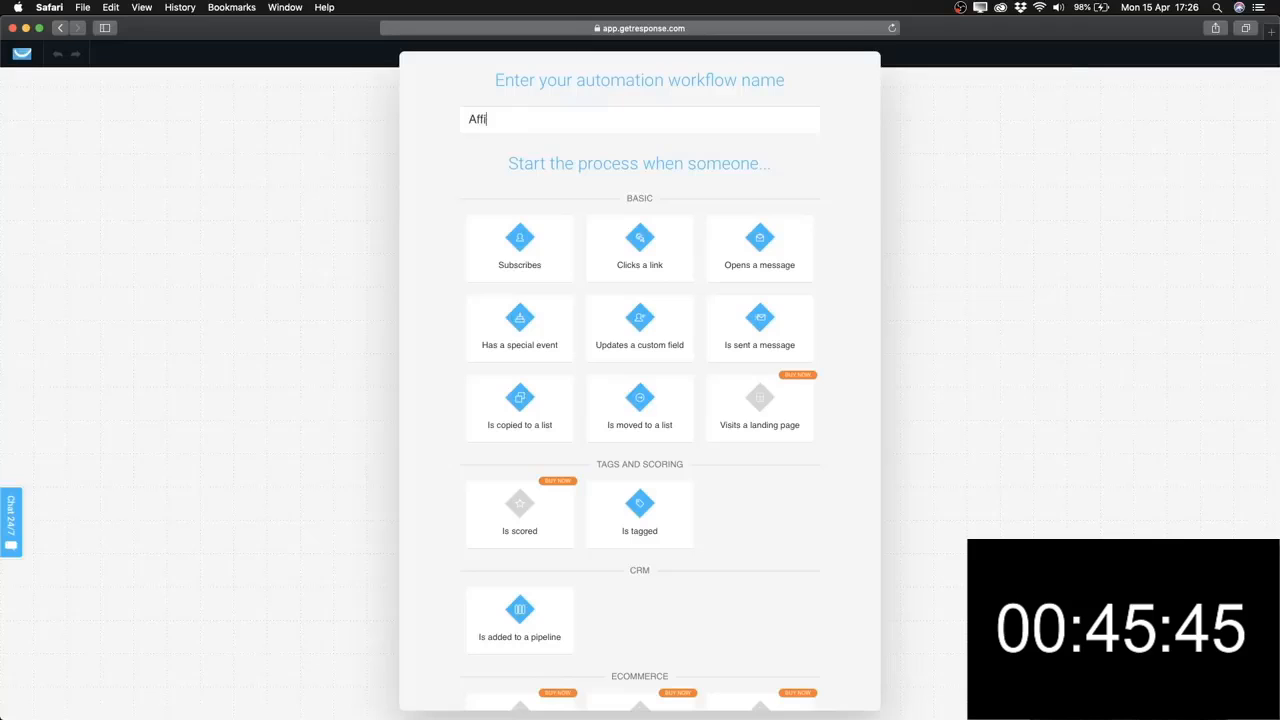
{"action": "type", "text": "liate Marketing"}
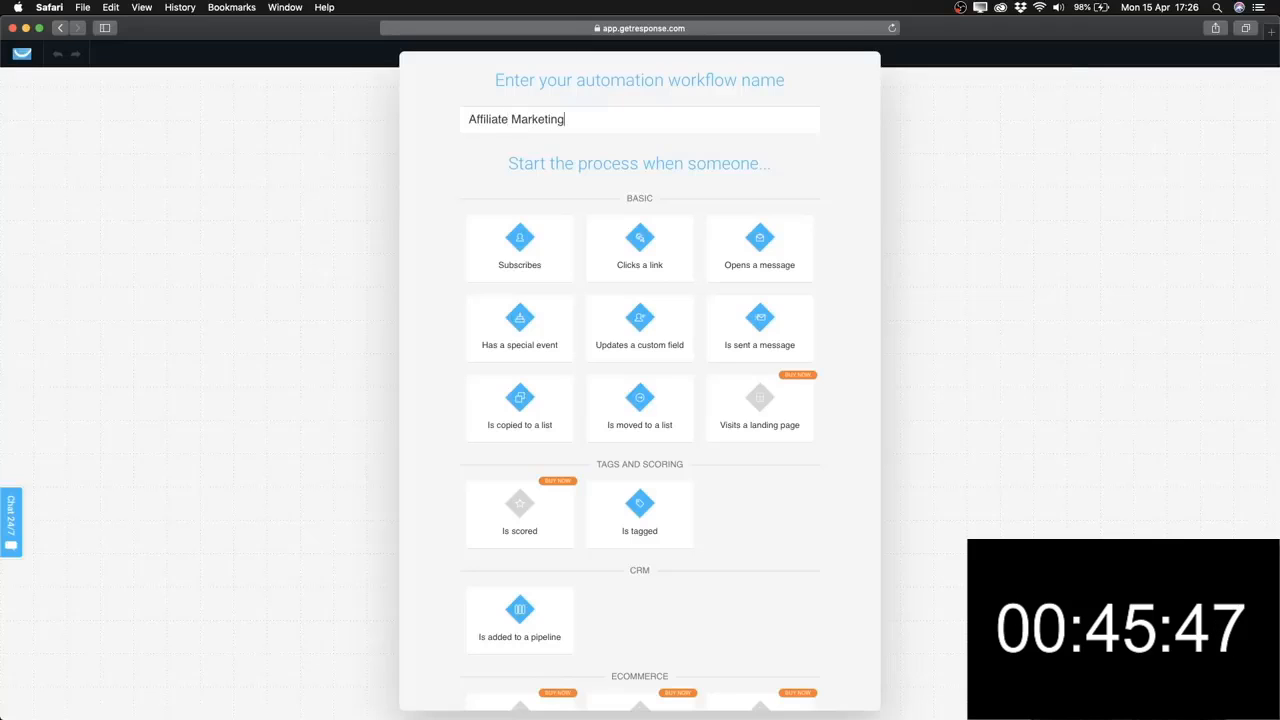
{"action": "type", "text": " Workflo"}
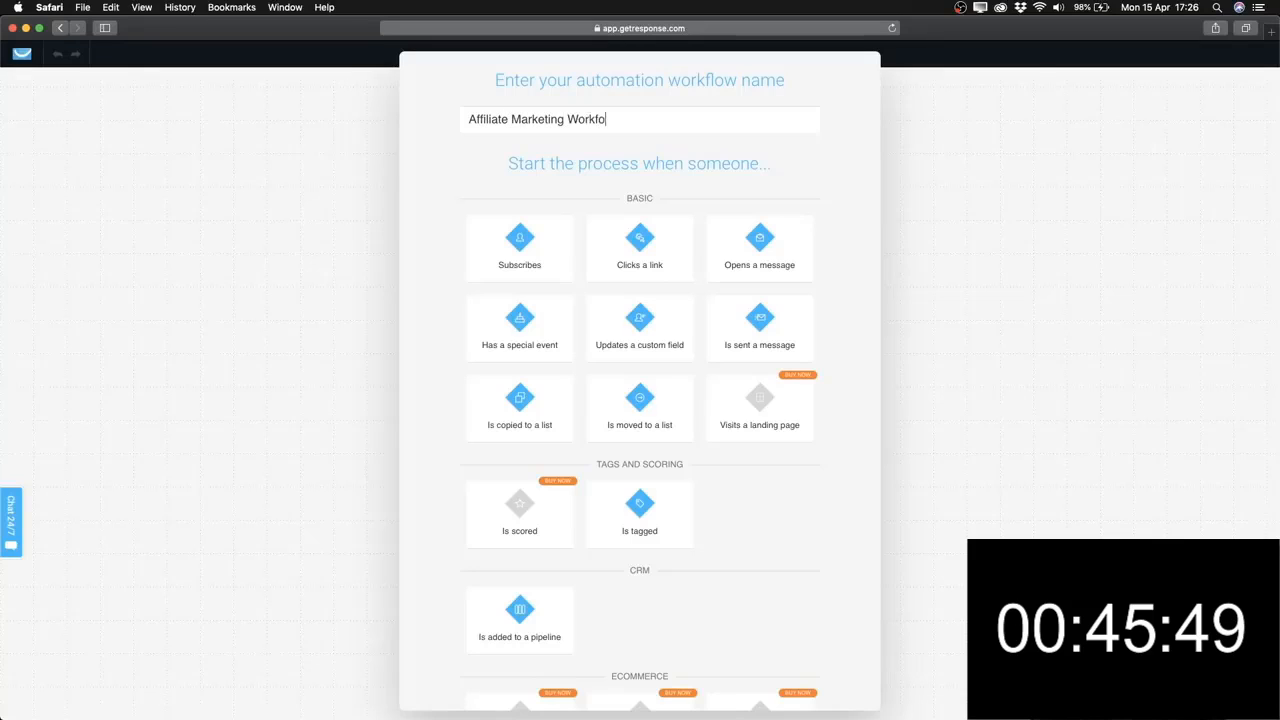
{"action": "type", "text": "w"}
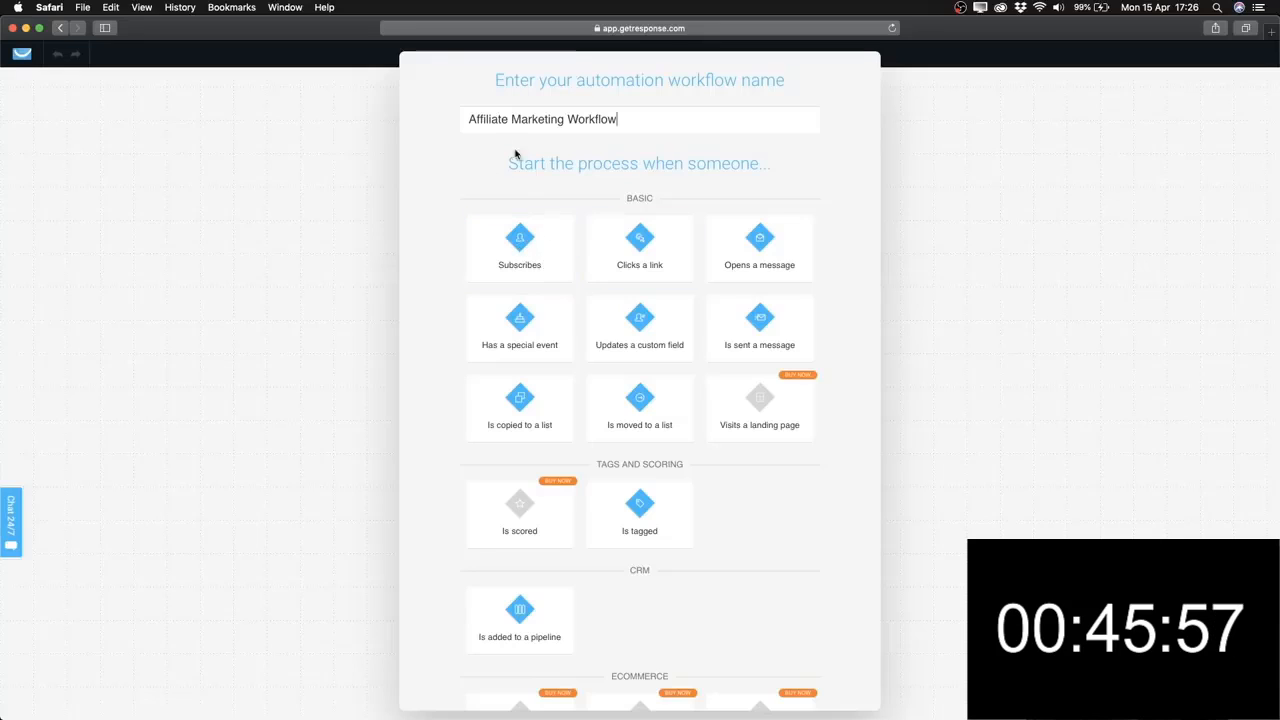
{"action": "left_click", "coordinate": [515, 265]}
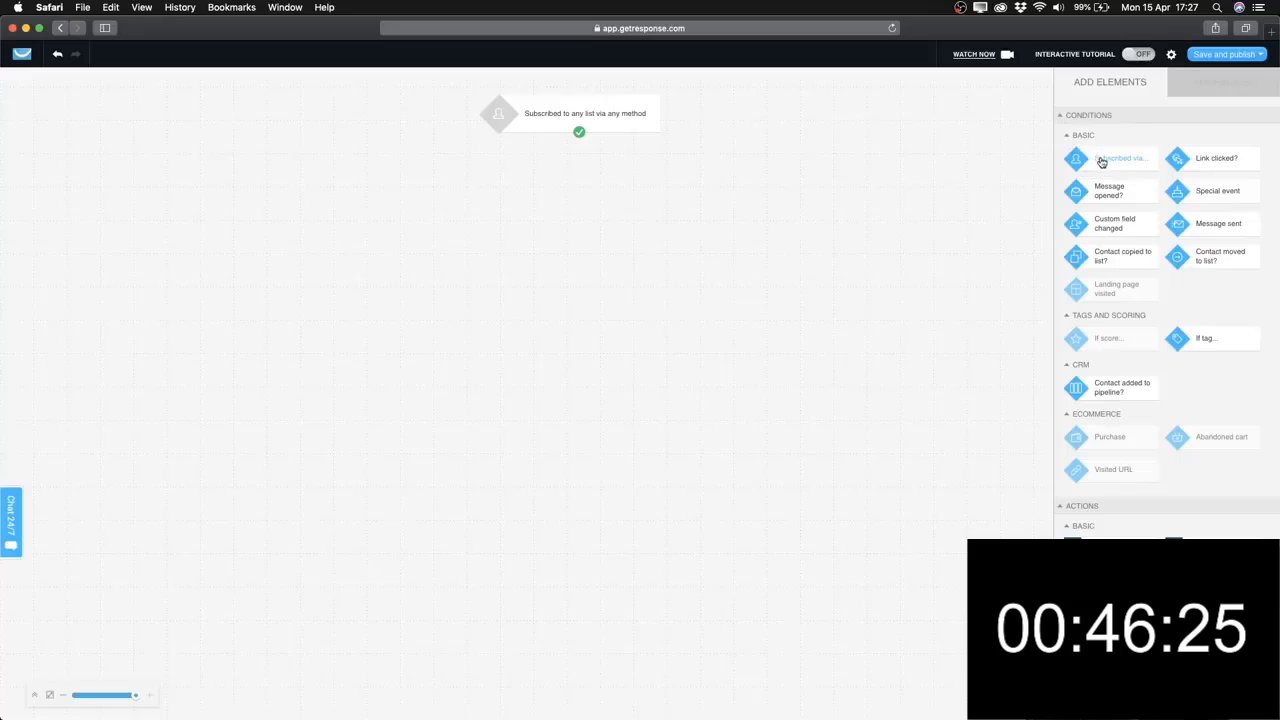
Limit the subscription trigger to the specific list getresponsetutorial1.
{"action": "left_click", "coordinate": [603, 116]}
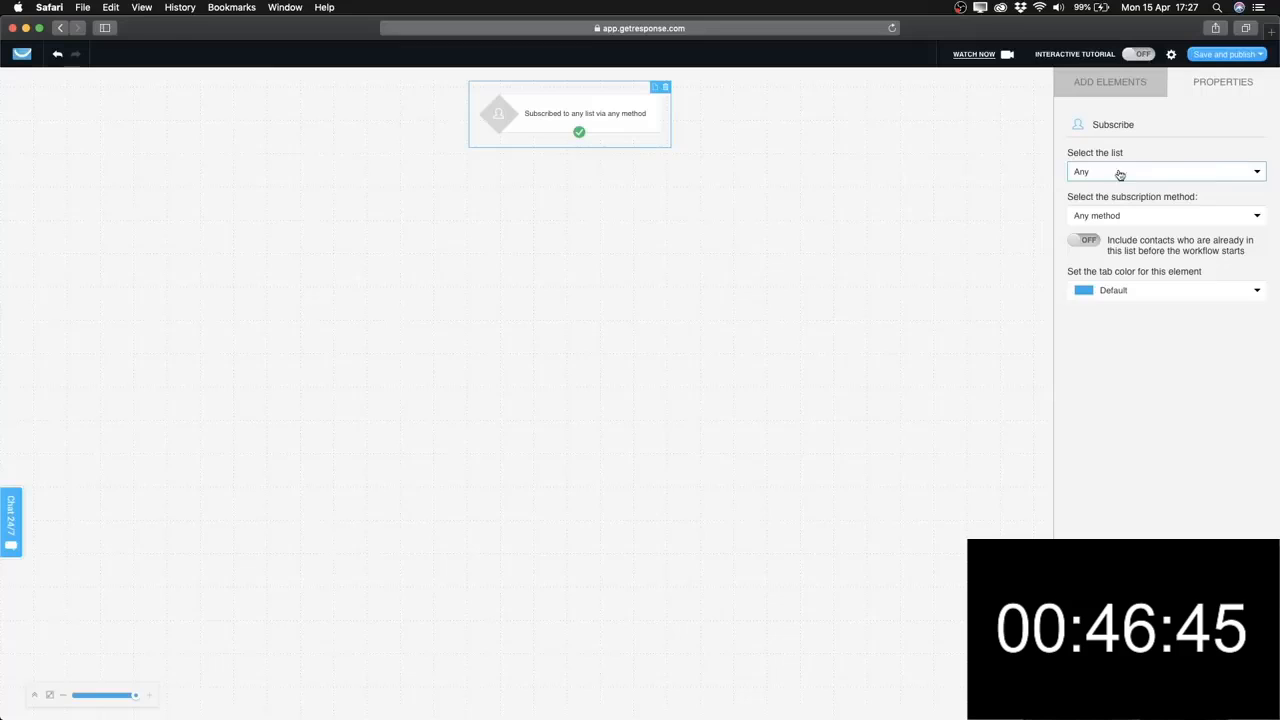
{"action": "left_click", "coordinate": [1259, 176]}
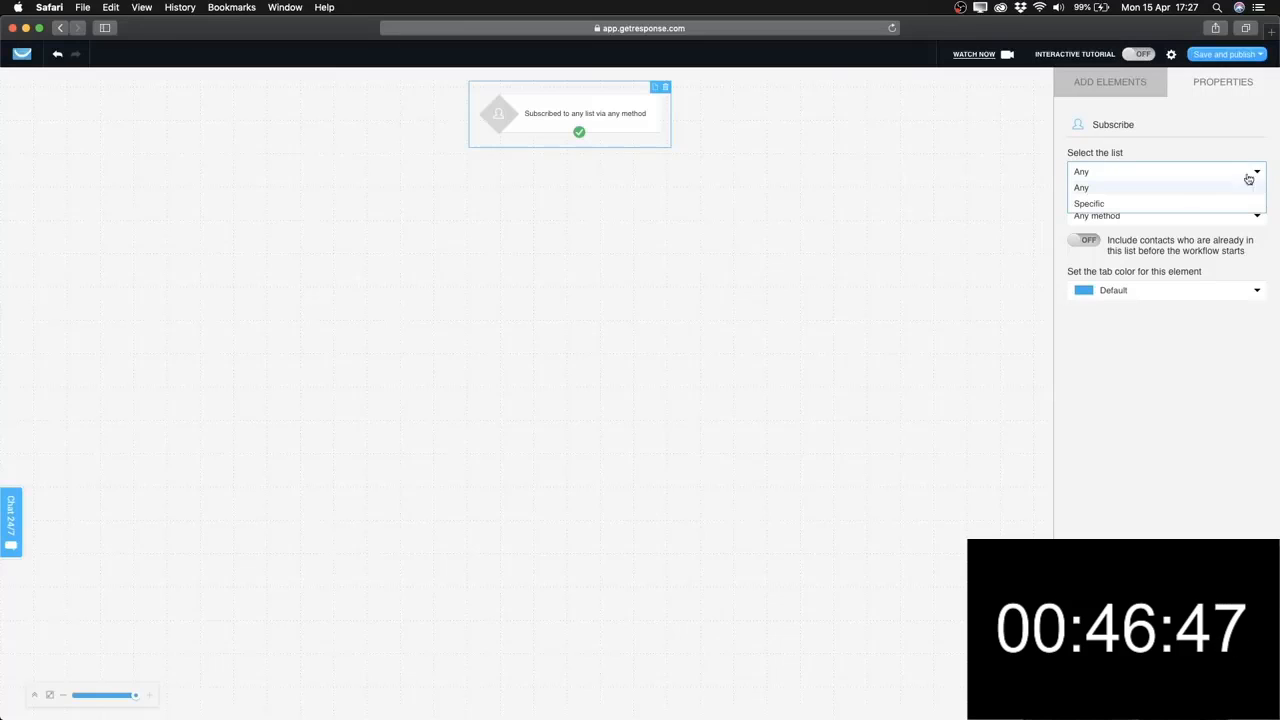
{"action": "left_click", "coordinate": [1086, 204]}
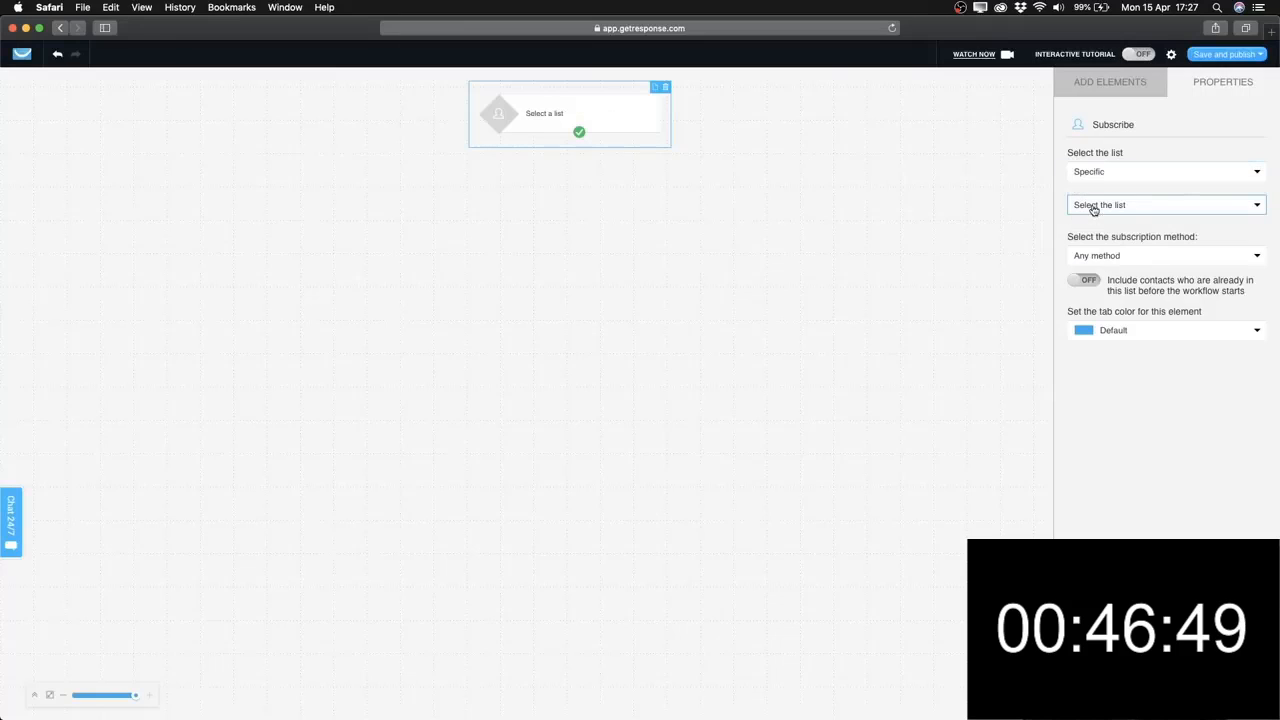
{"action": "left_click", "coordinate": [1257, 208]}
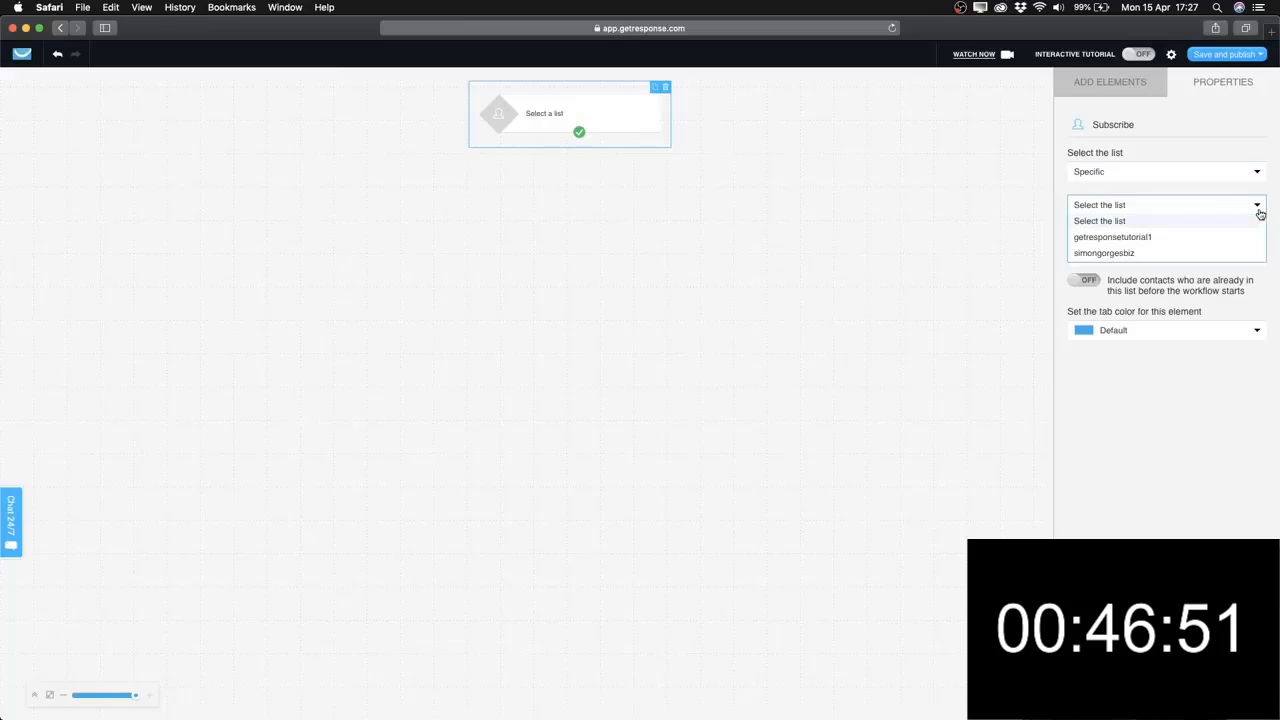
{"action": "left_click", "coordinate": [1105, 240]}
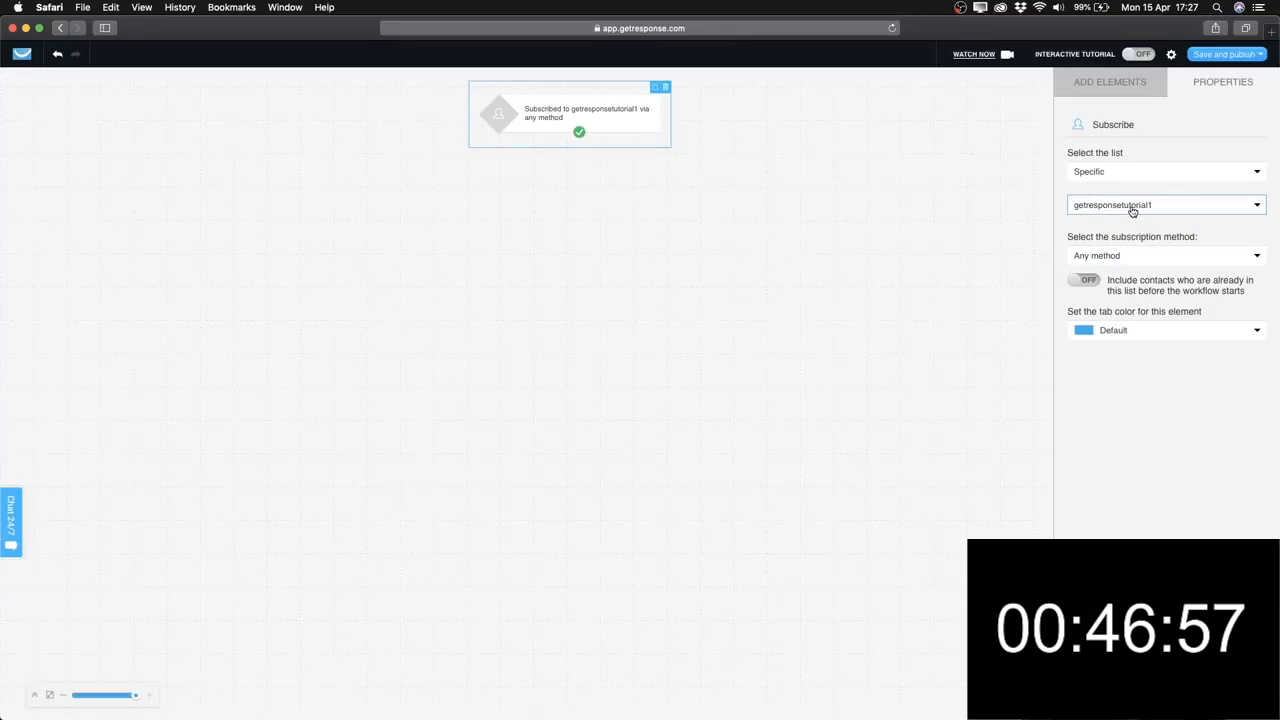
Set the trigger's subscription method to Landing page, restricted to the Example page.
{"action": "left_click", "coordinate": [1152, 258]}
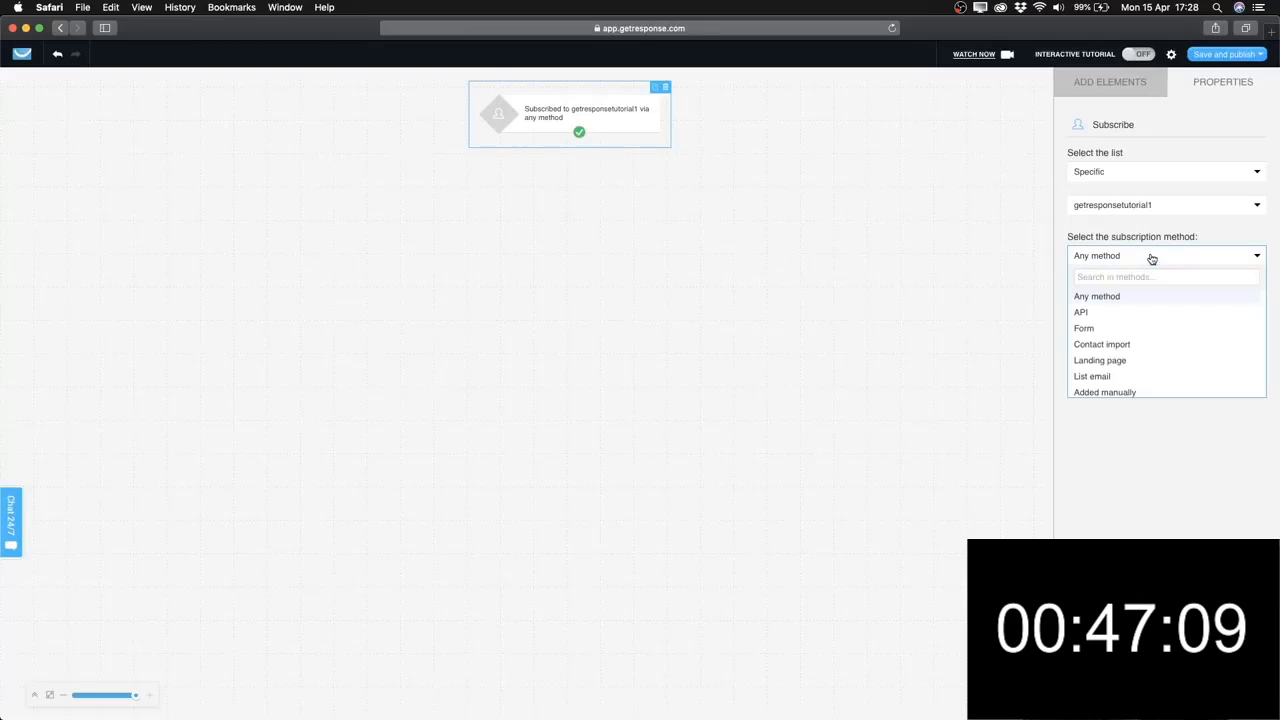
{"action": "left_click", "coordinate": [1128, 371]}
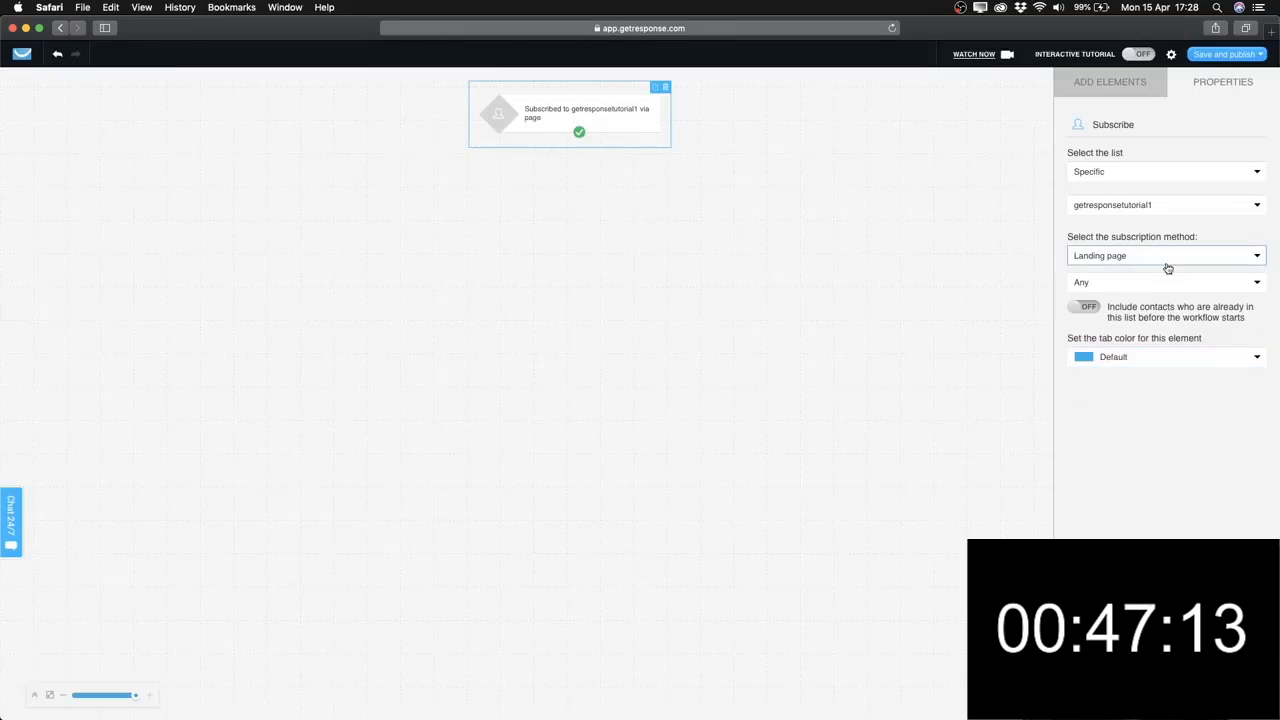
{"action": "left_click", "coordinate": [1142, 284]}
{"action": "left_click", "coordinate": [1100, 314]}
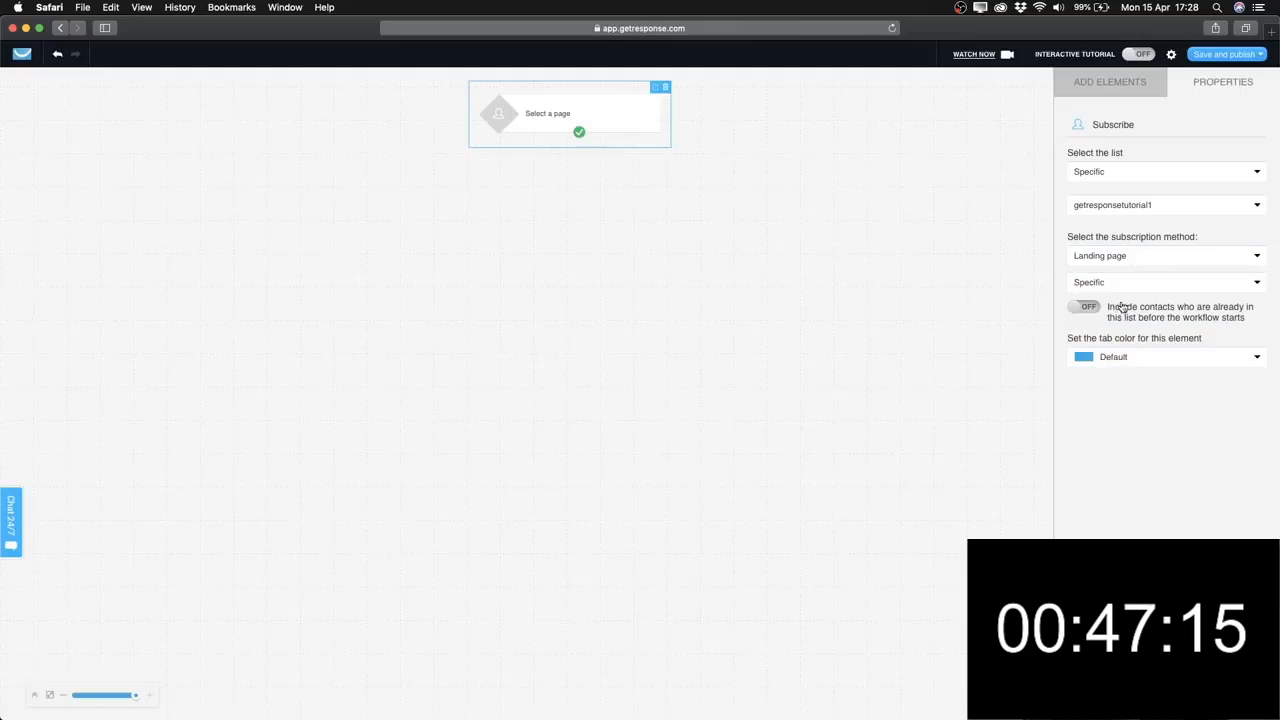
{"action": "left_click", "coordinate": [1115, 309]}
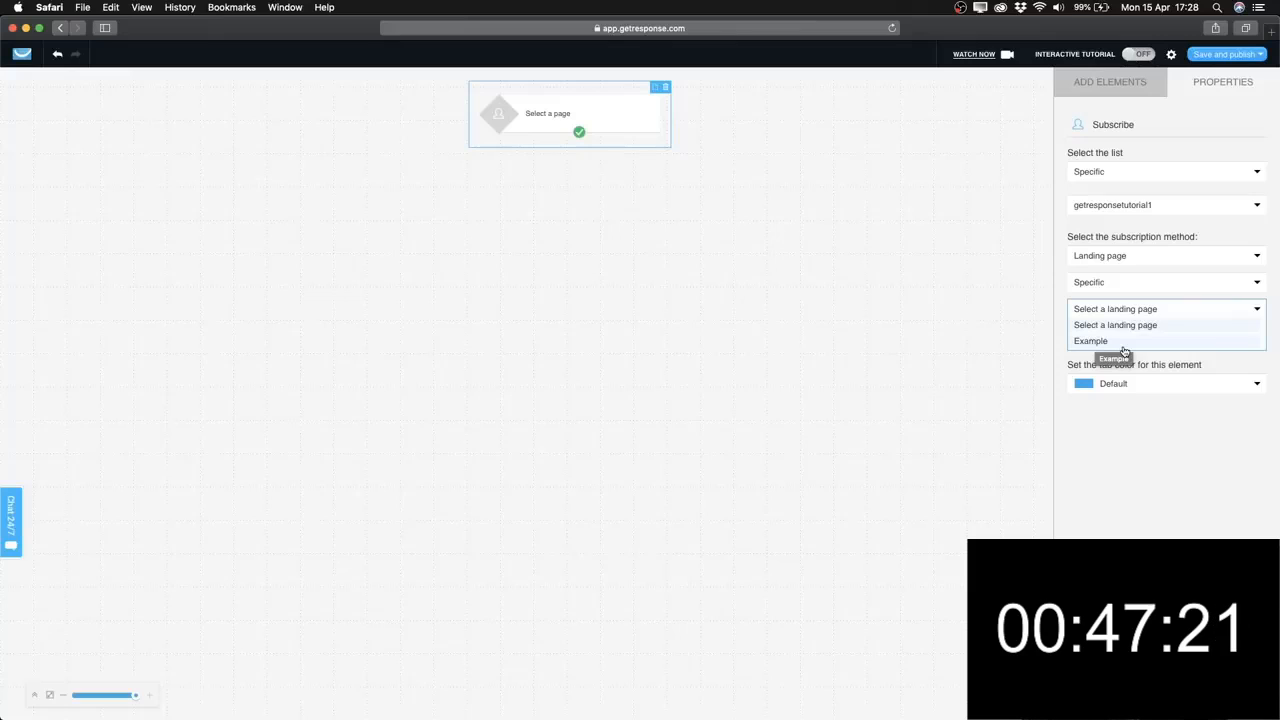
{"action": "left_click", "coordinate": [1104, 342]}
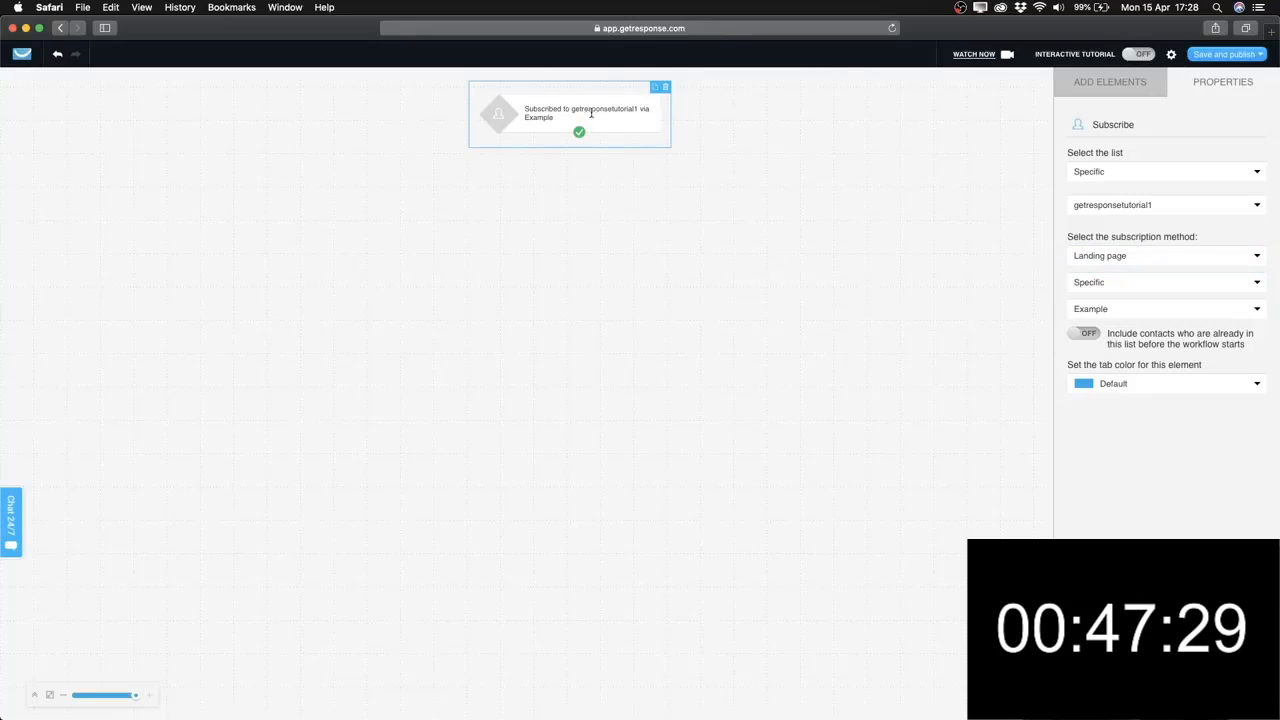
{"action": "left_click_drag", "start_coordinate": [572, 107], "coordinate": [572, 117]}
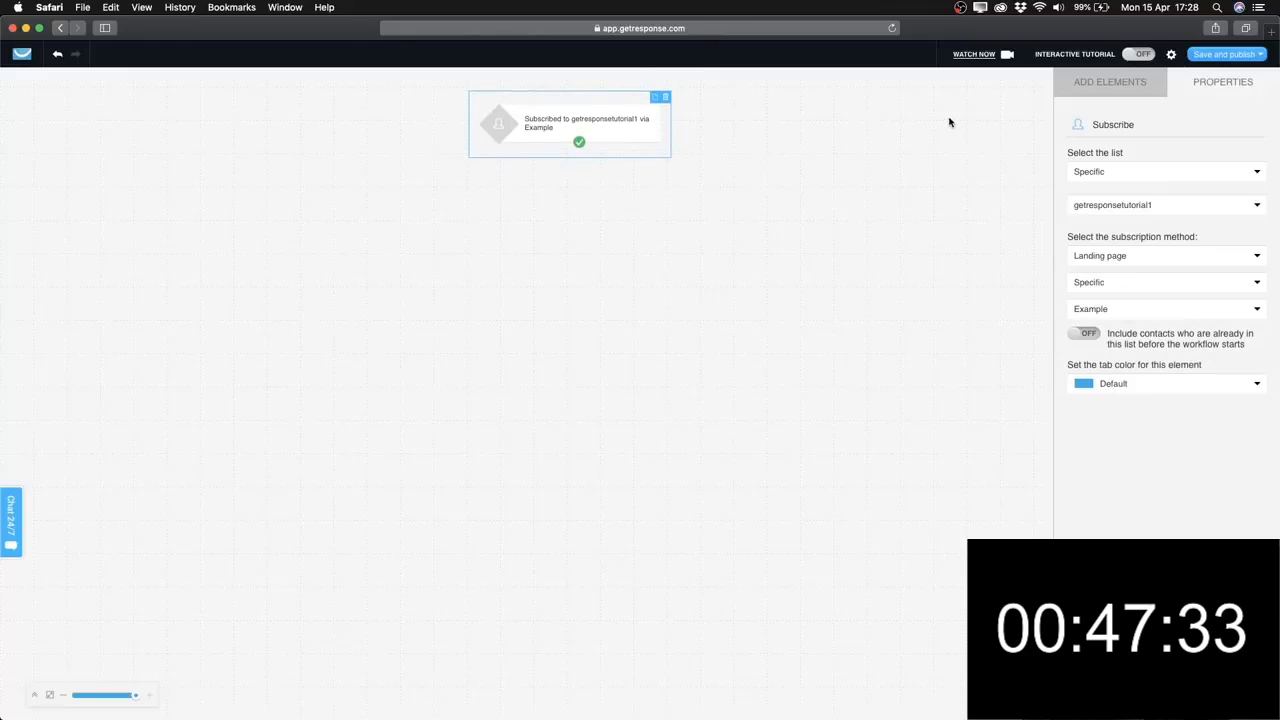
{"action": "left_click", "coordinate": [1110, 83]}
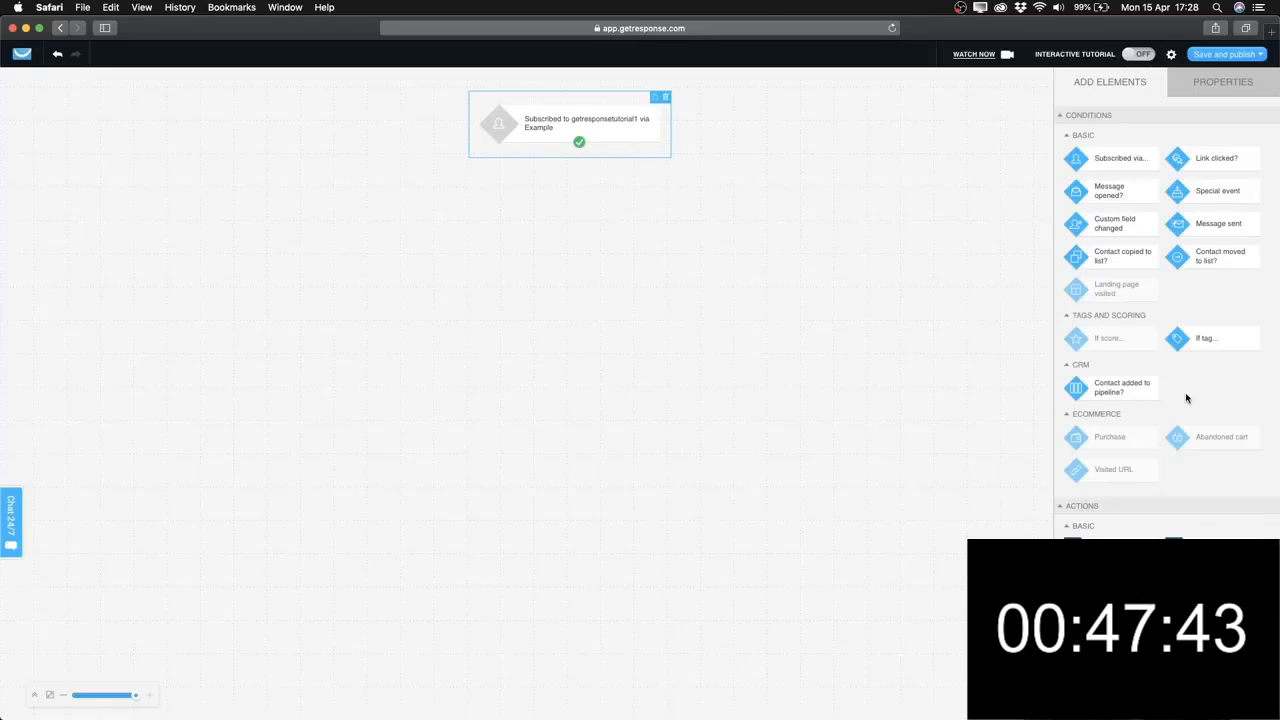
Add a Send message action below the subscription trigger, connect it, and show its settings.
{"action": "scroll", "coordinate": [1189, 397], "scroll_direction": "down", "scroll_amount": 2}
{"action": "scroll", "coordinate": [1134, 515], "scroll_direction": "down", "scroll_amount": 1}
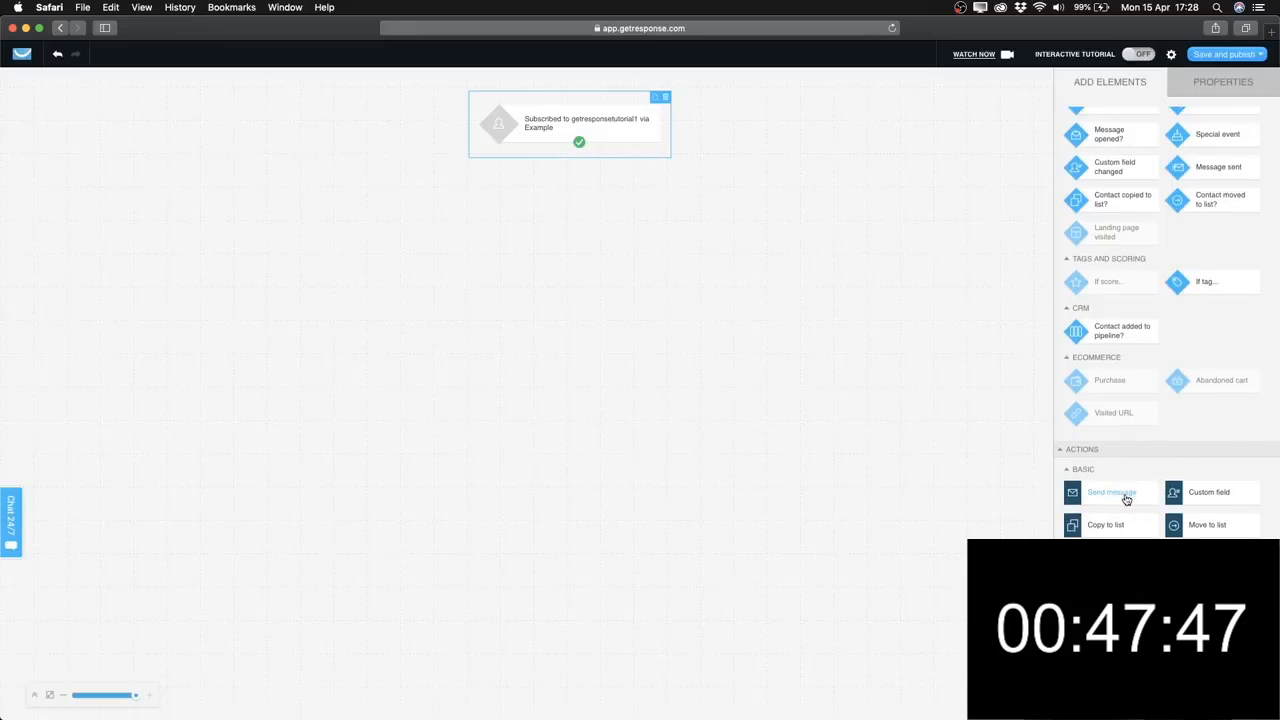
{"action": "left_click_drag", "start_coordinate": [1124, 498], "coordinate": [571, 224]}
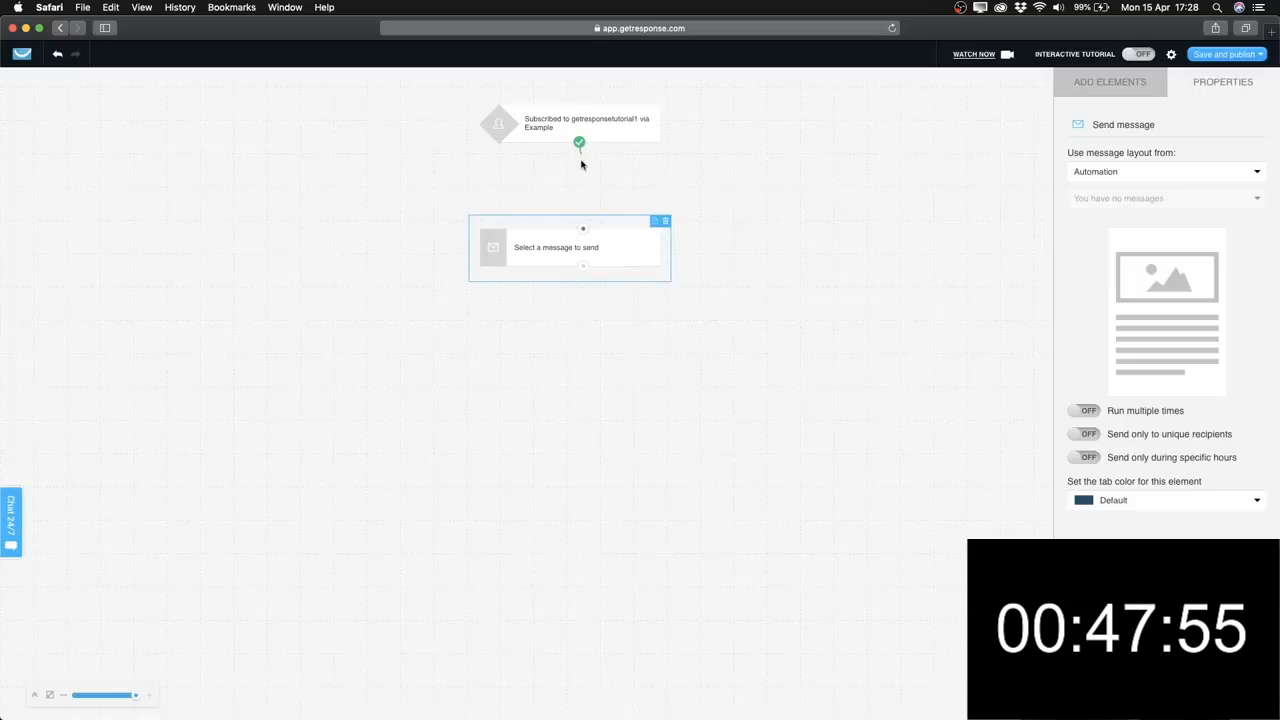
{"action": "left_click_drag", "start_coordinate": [581, 164], "coordinate": [584, 233]}
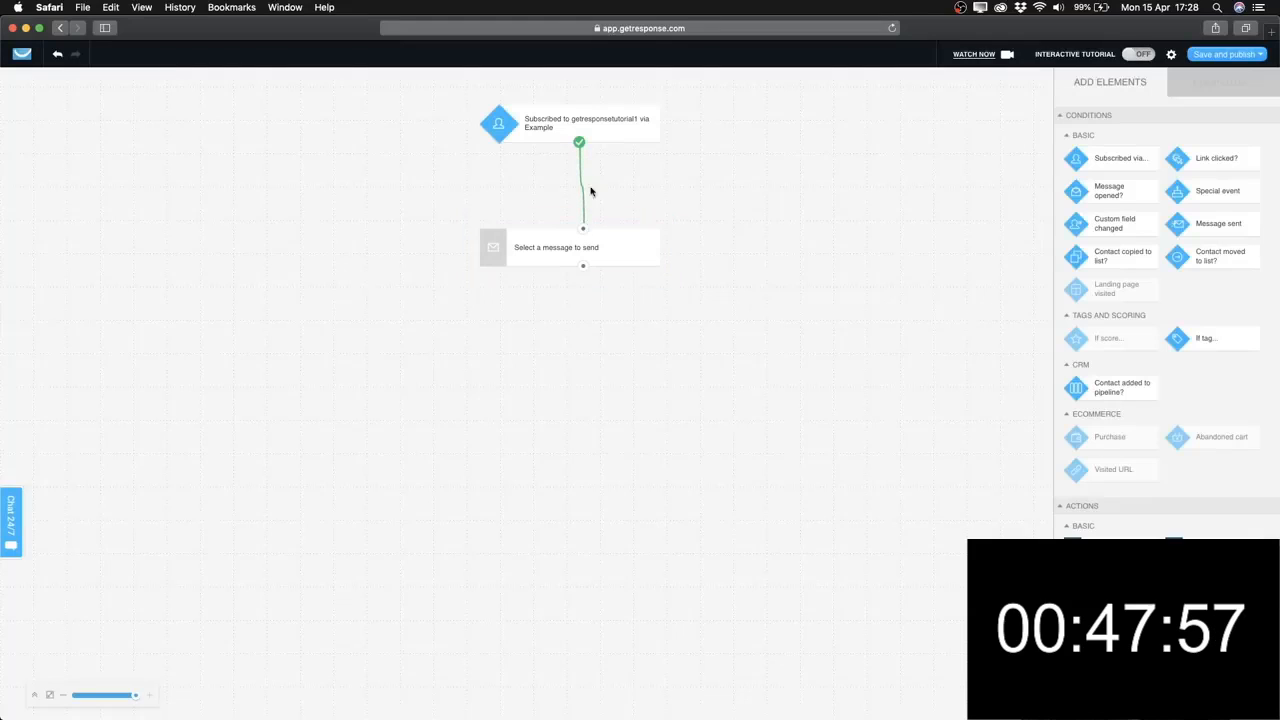
{"action": "left_click", "coordinate": [621, 266]}
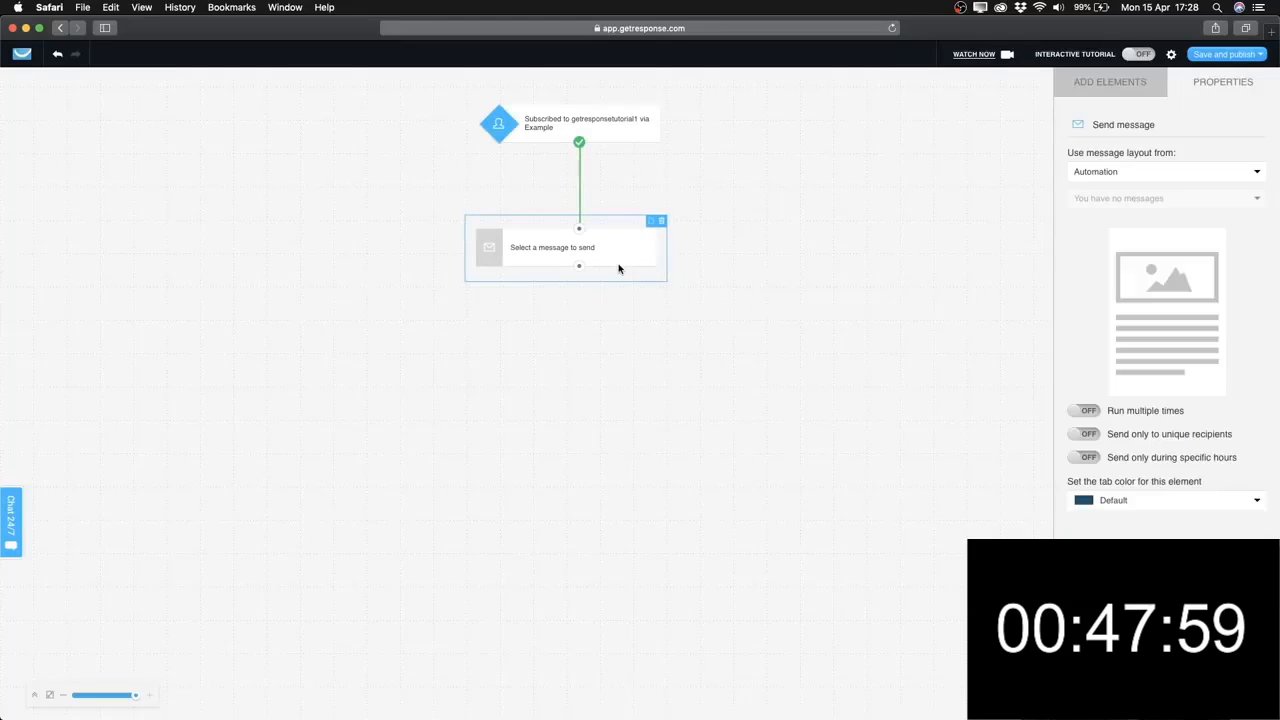
{"action": "left_click", "coordinate": [619, 130]}
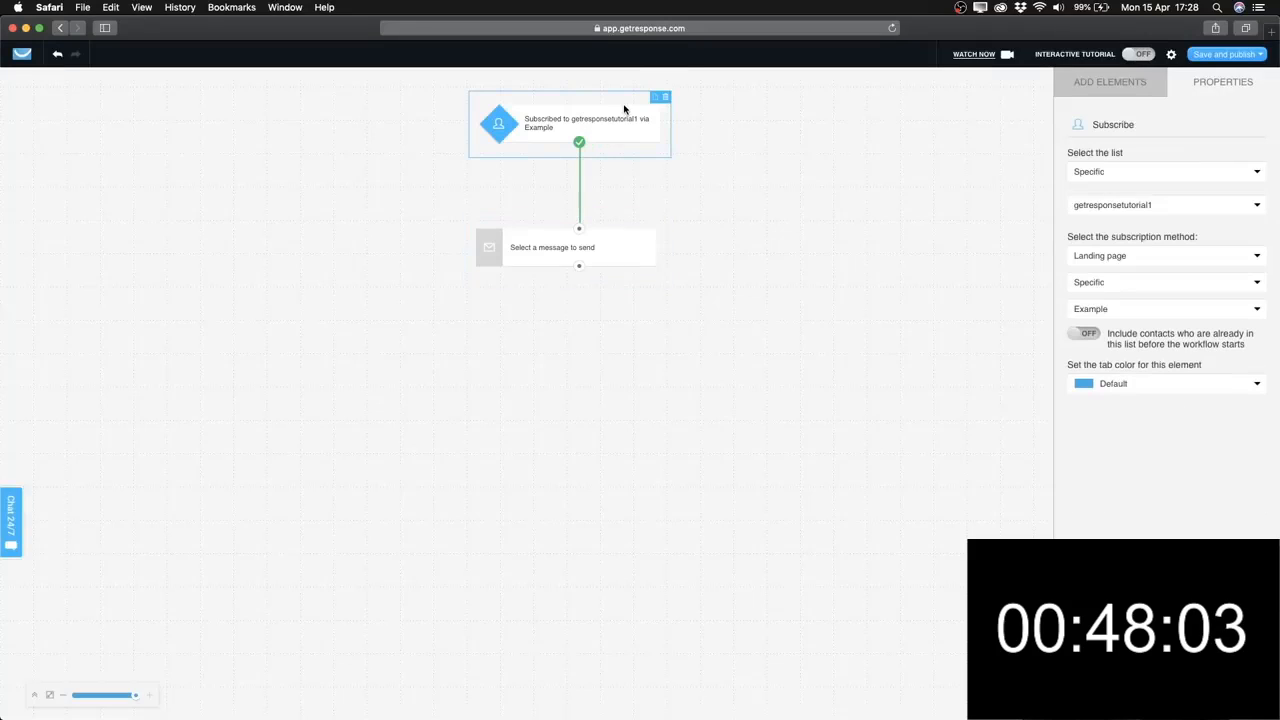
{"action": "left_click", "coordinate": [610, 245]}
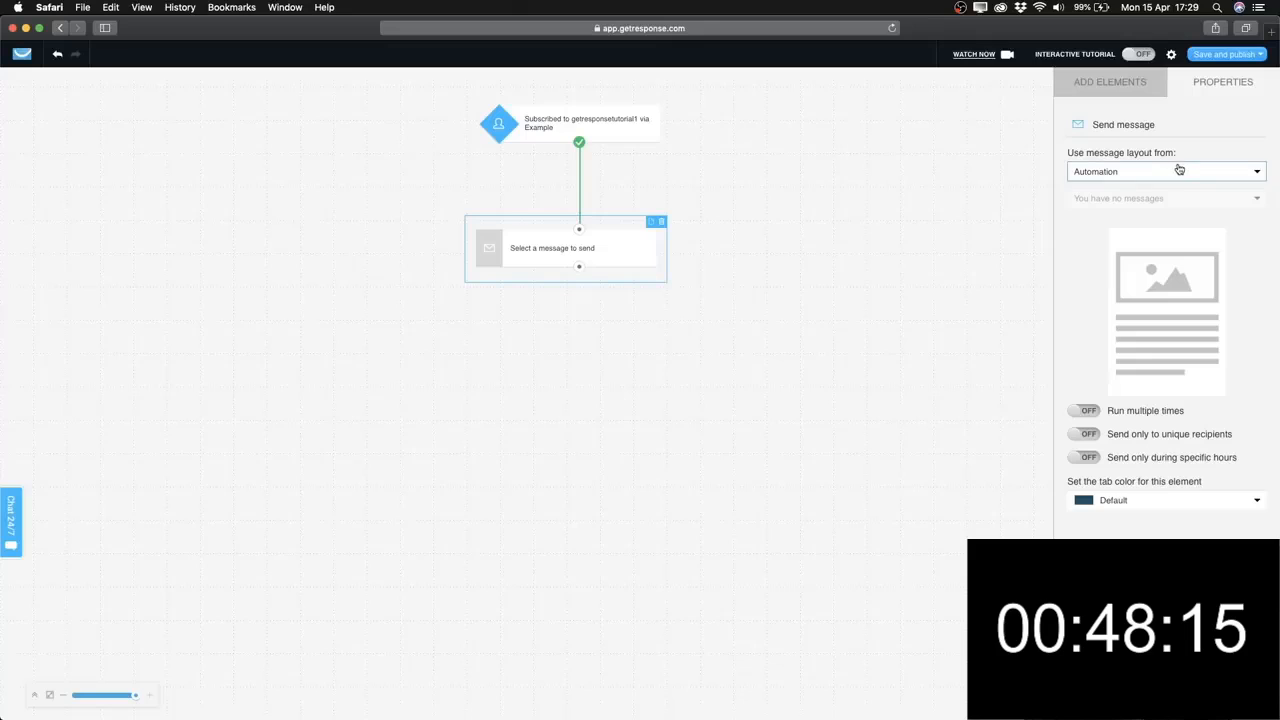
Pick the Draft '1. Welcome Email' as the message and apply copying it as an automation message.
{"action": "left_click", "coordinate": [1257, 174]}
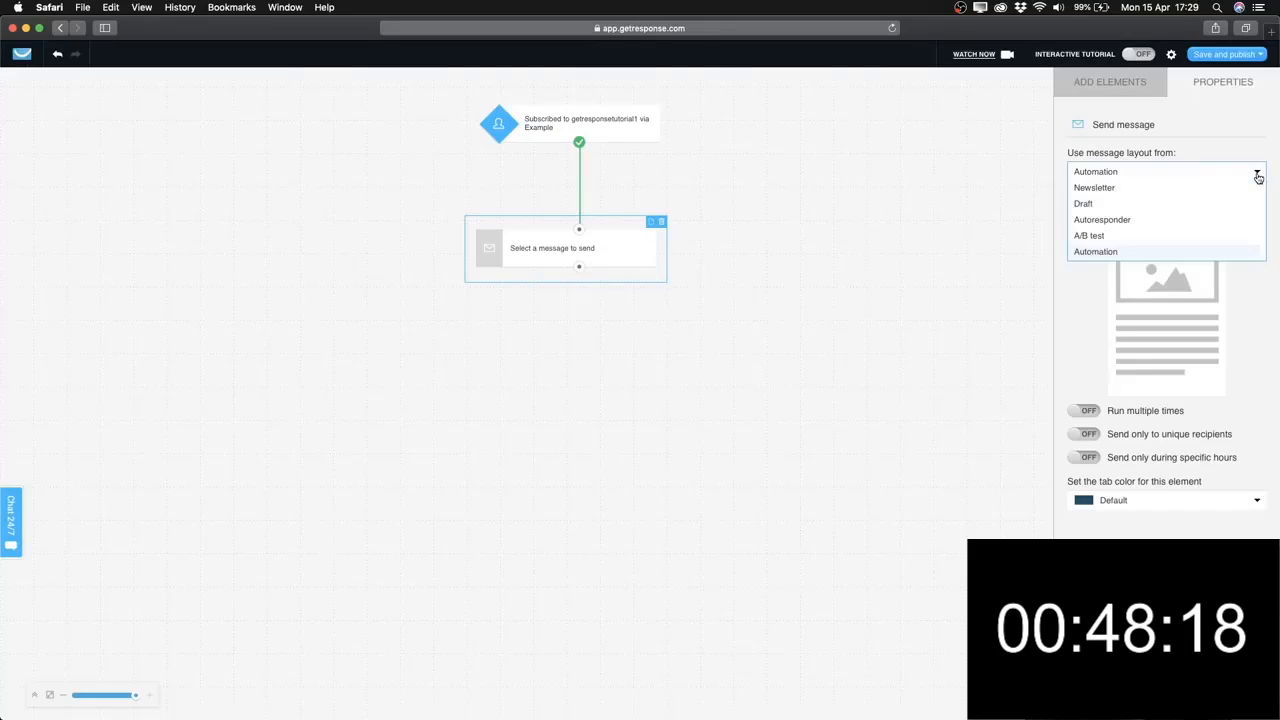
{"action": "left_click", "coordinate": [1110, 206]}
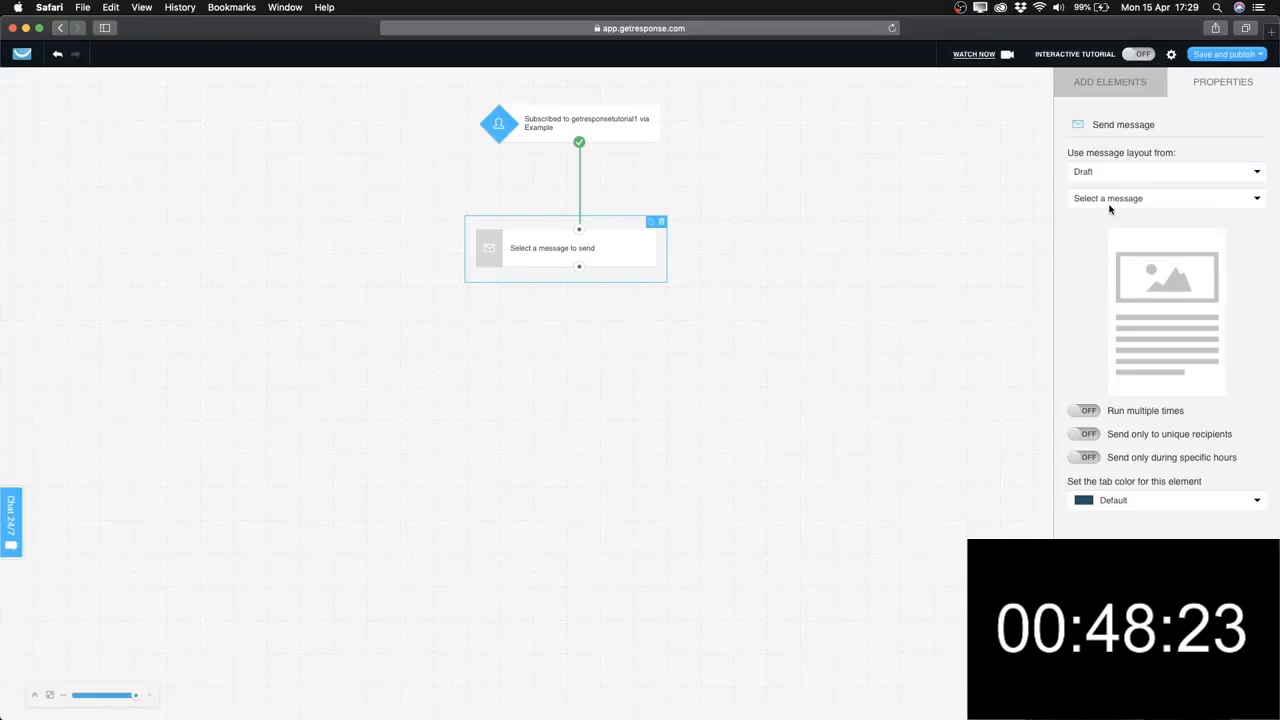
{"action": "left_click", "coordinate": [1172, 202]}
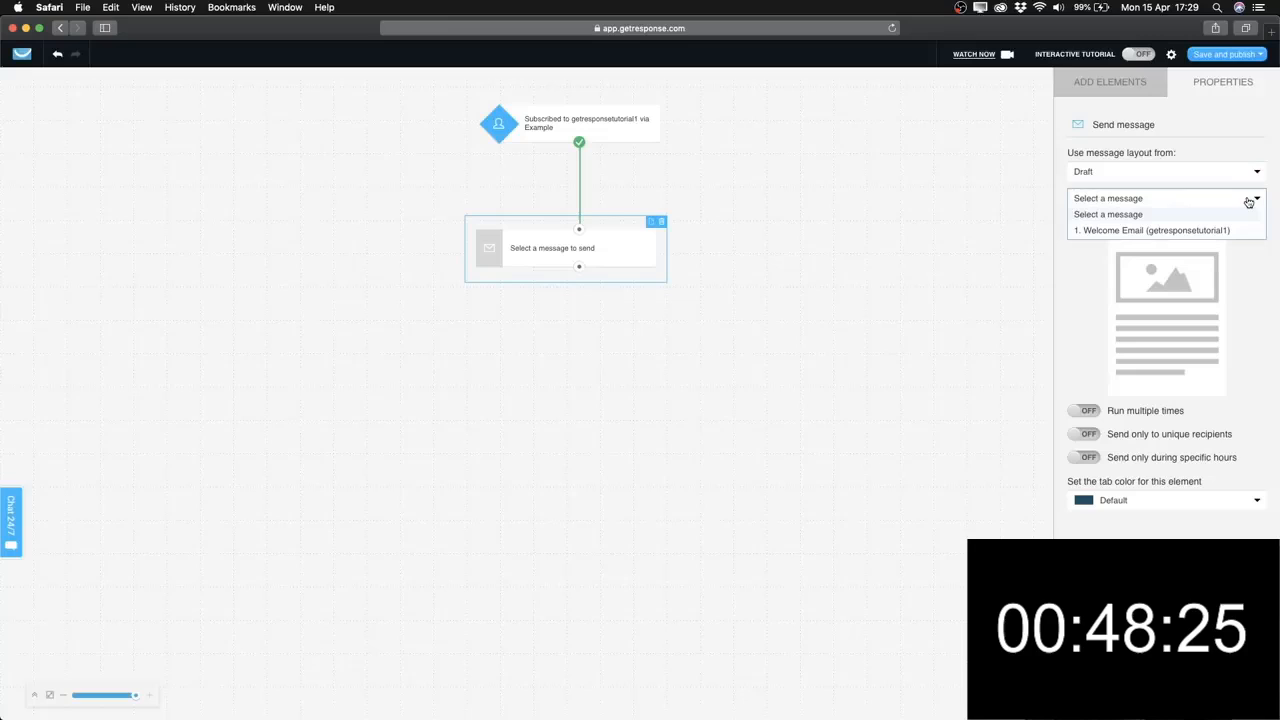
{"action": "left_click", "coordinate": [1108, 237]}
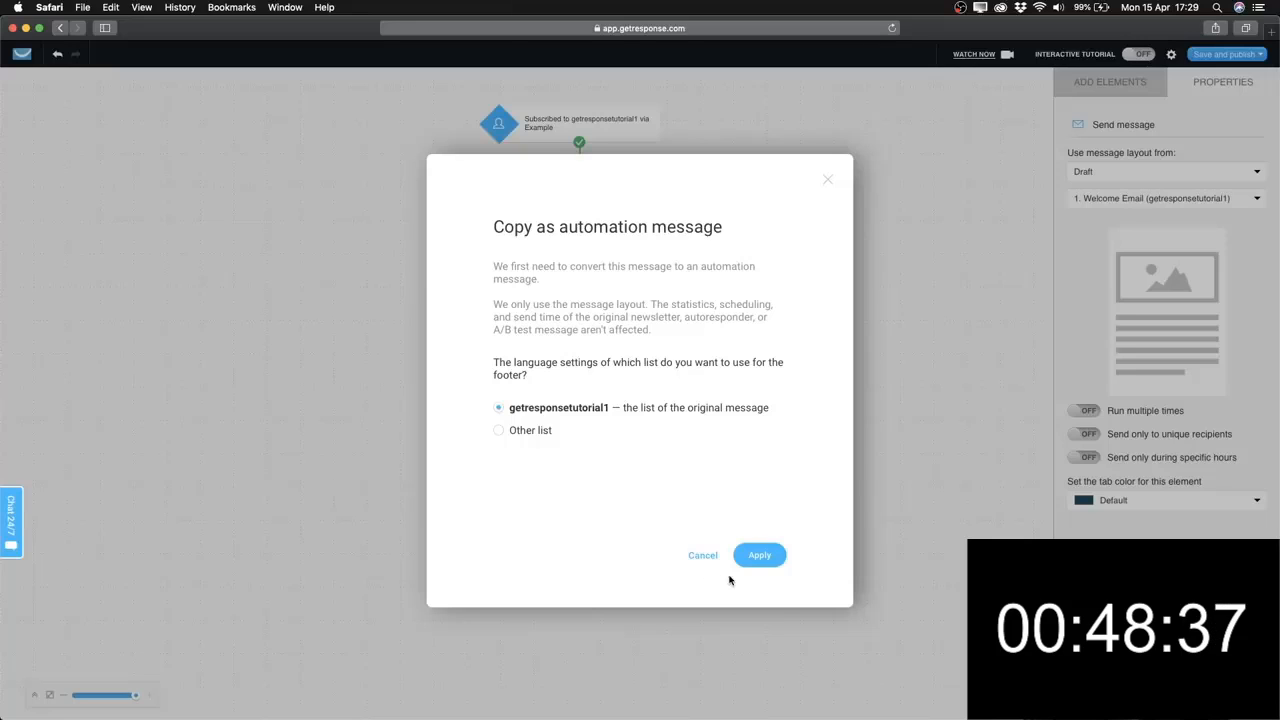
{"action": "left_click", "coordinate": [773, 550]}
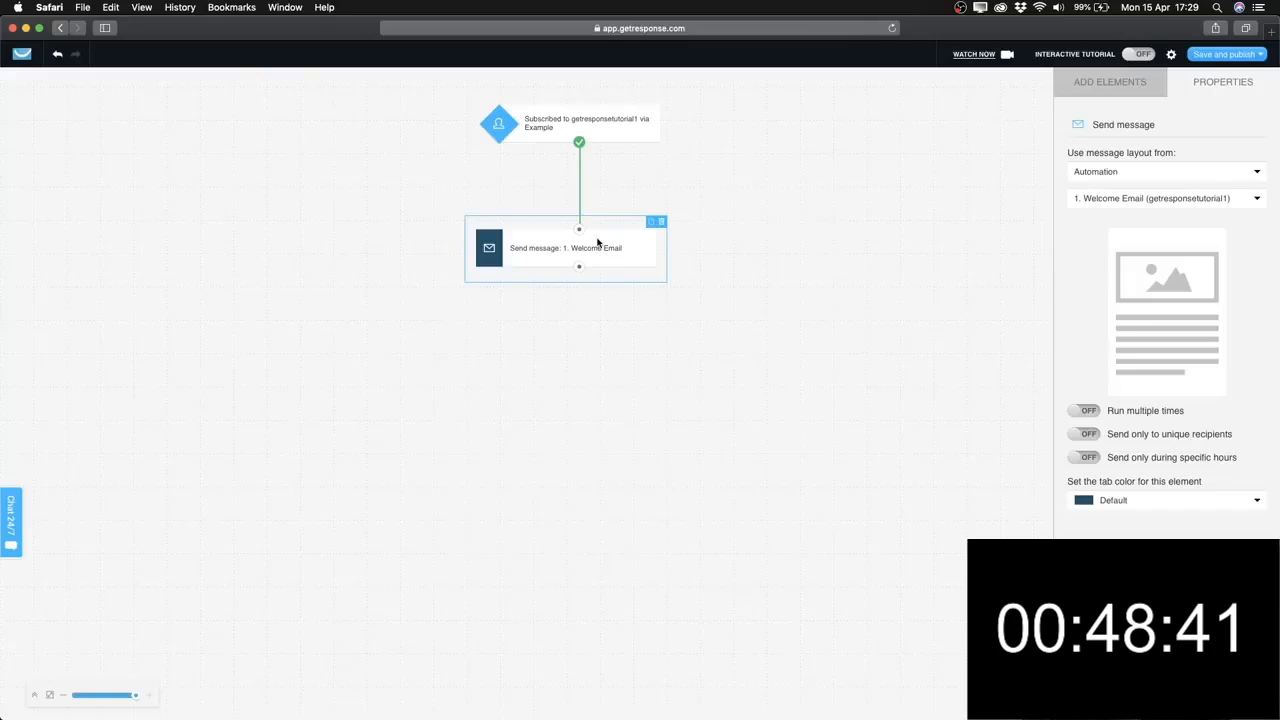
{"action": "left_click", "coordinate": [575, 337]}
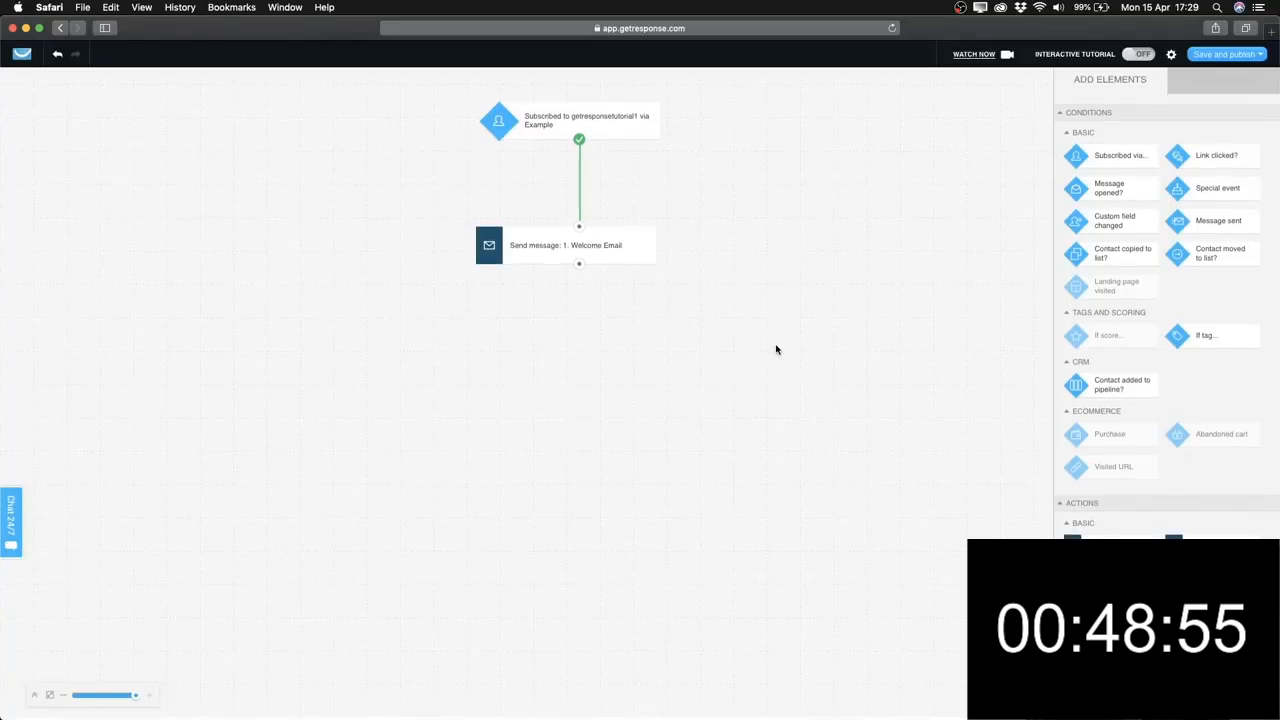
Nudge the Welcome Email step up toward the trigger and bring the Actions list into view.
{"action": "scroll", "coordinate": [1166, 320], "scroll_direction": "down", "scroll_amount": 1}
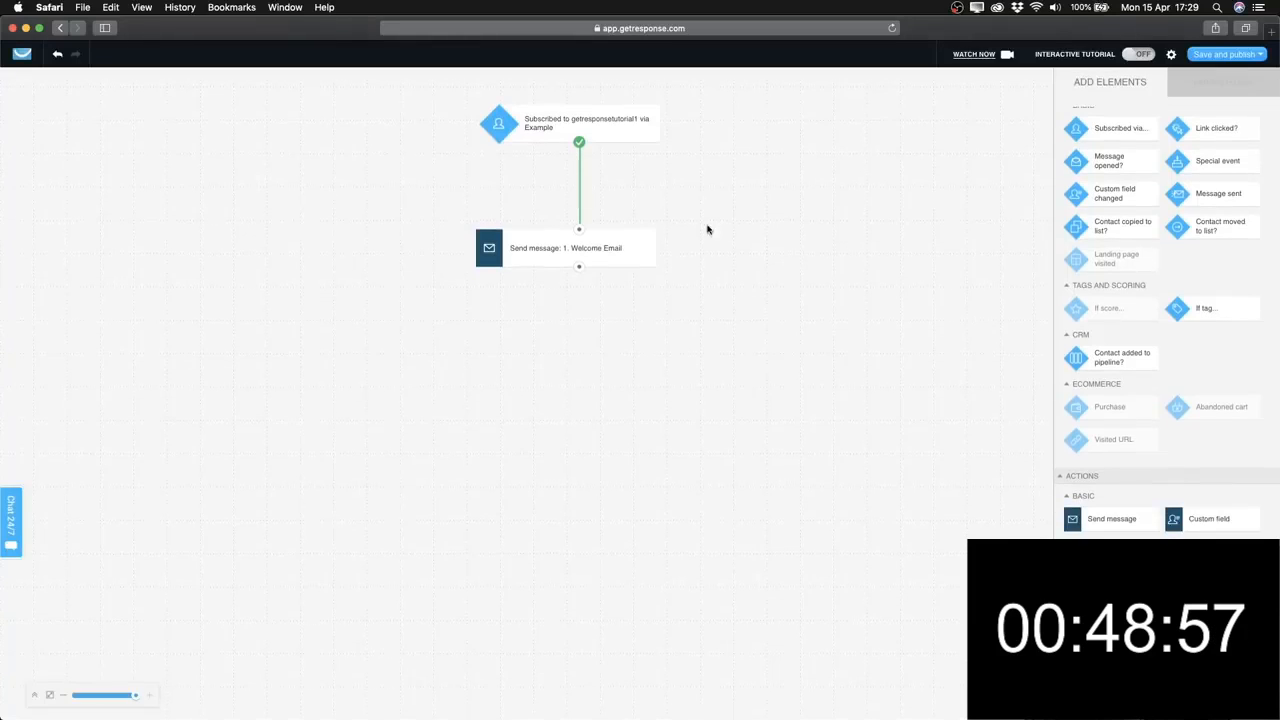
{"action": "scroll", "coordinate": [1166, 320], "scroll_direction": "down", "scroll_amount": 5}
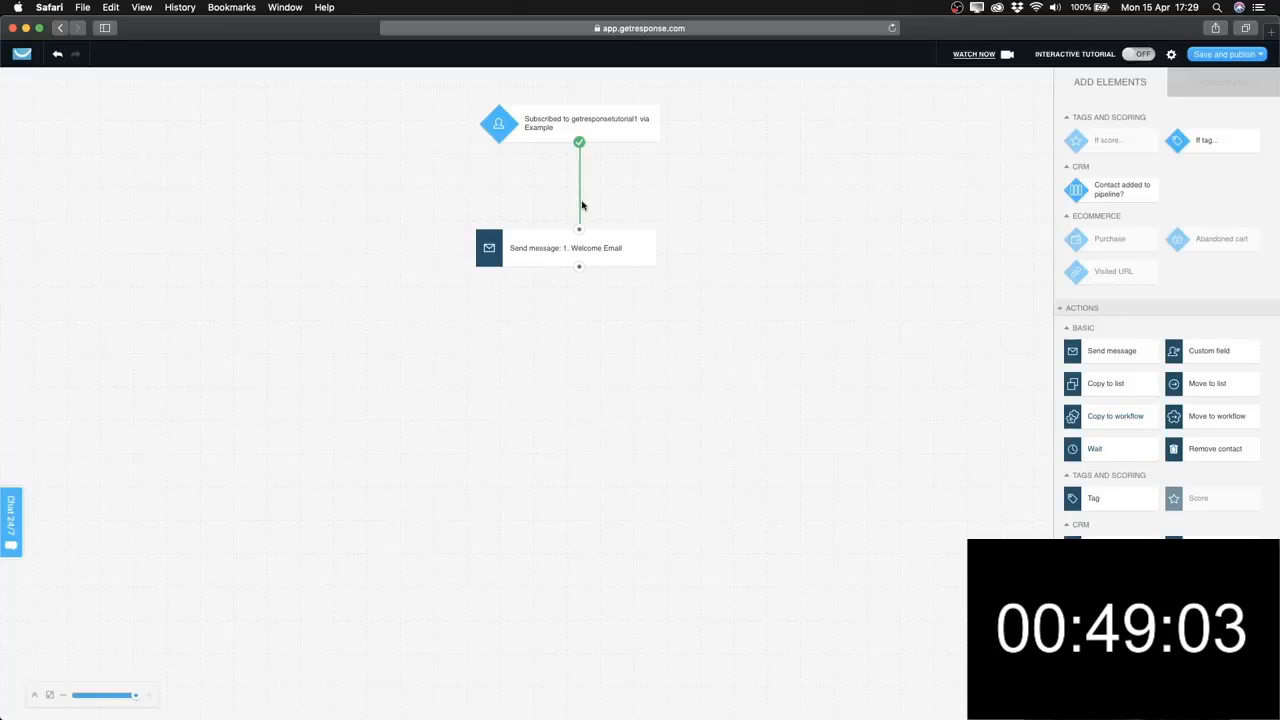
{"action": "left_click_drag", "start_coordinate": [611, 249], "coordinate": [613, 217]}
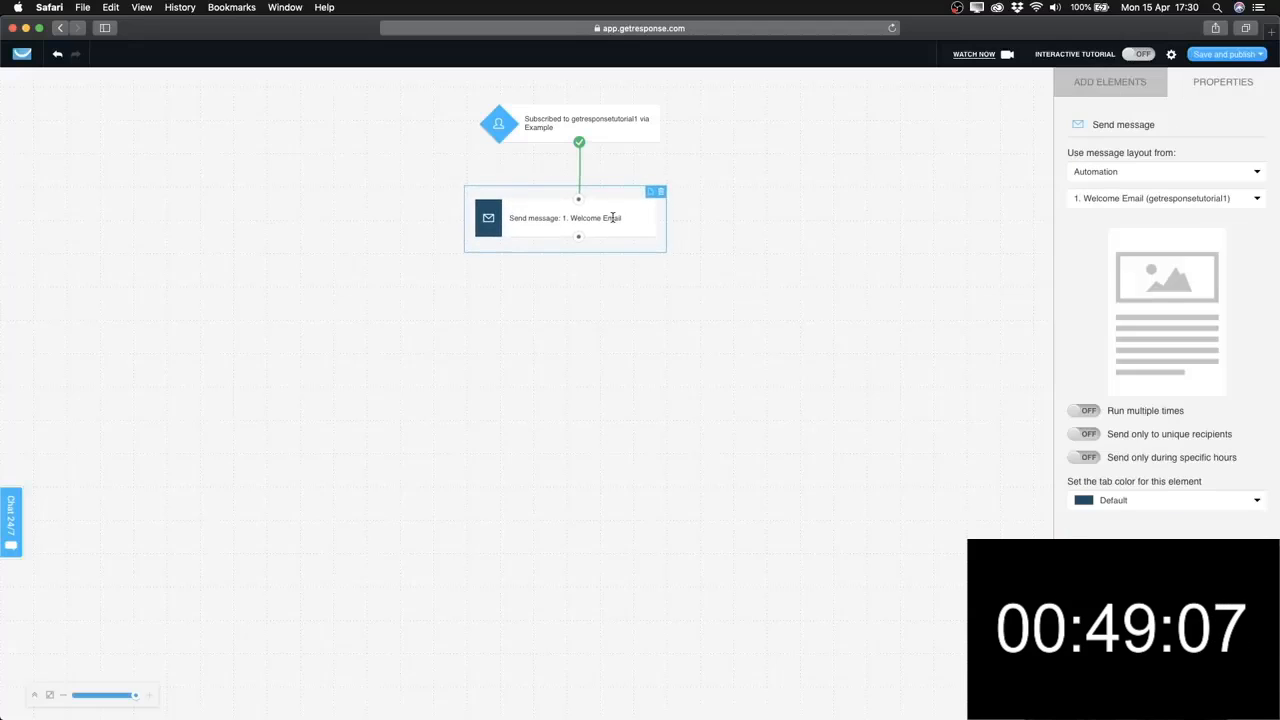
{"action": "left_click", "coordinate": [627, 281]}
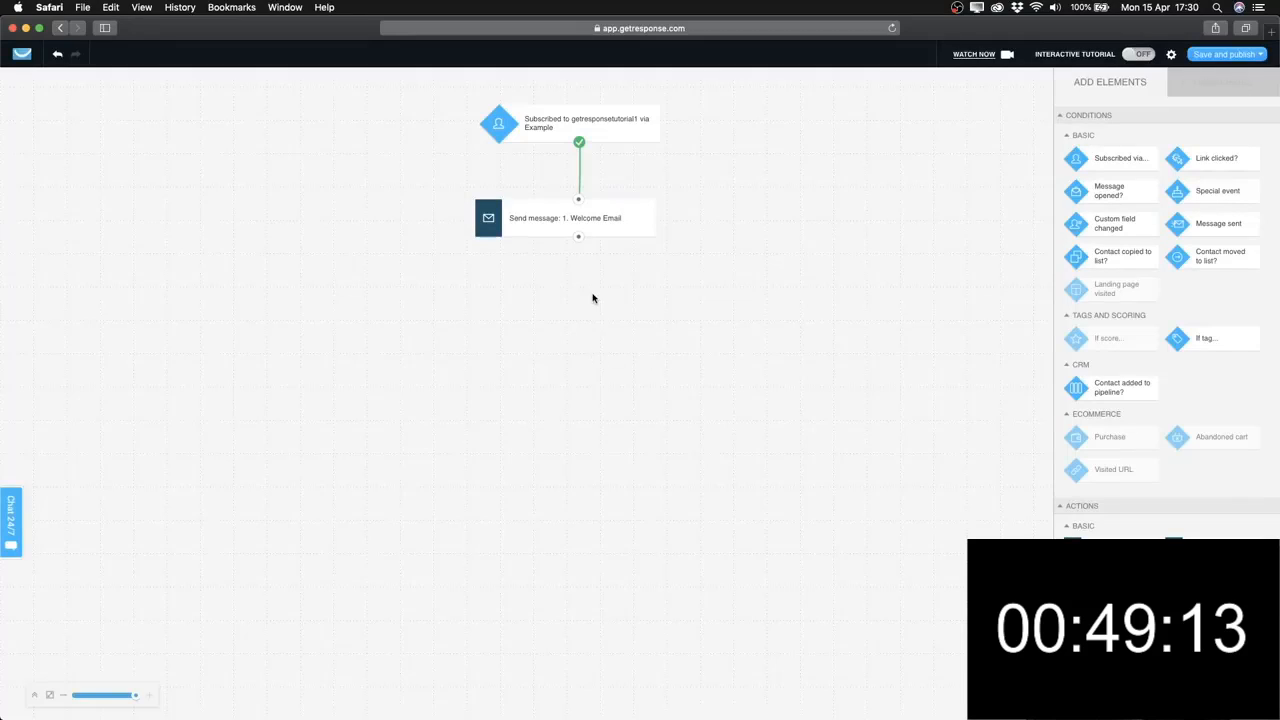
{"action": "left_click", "coordinate": [620, 224]}
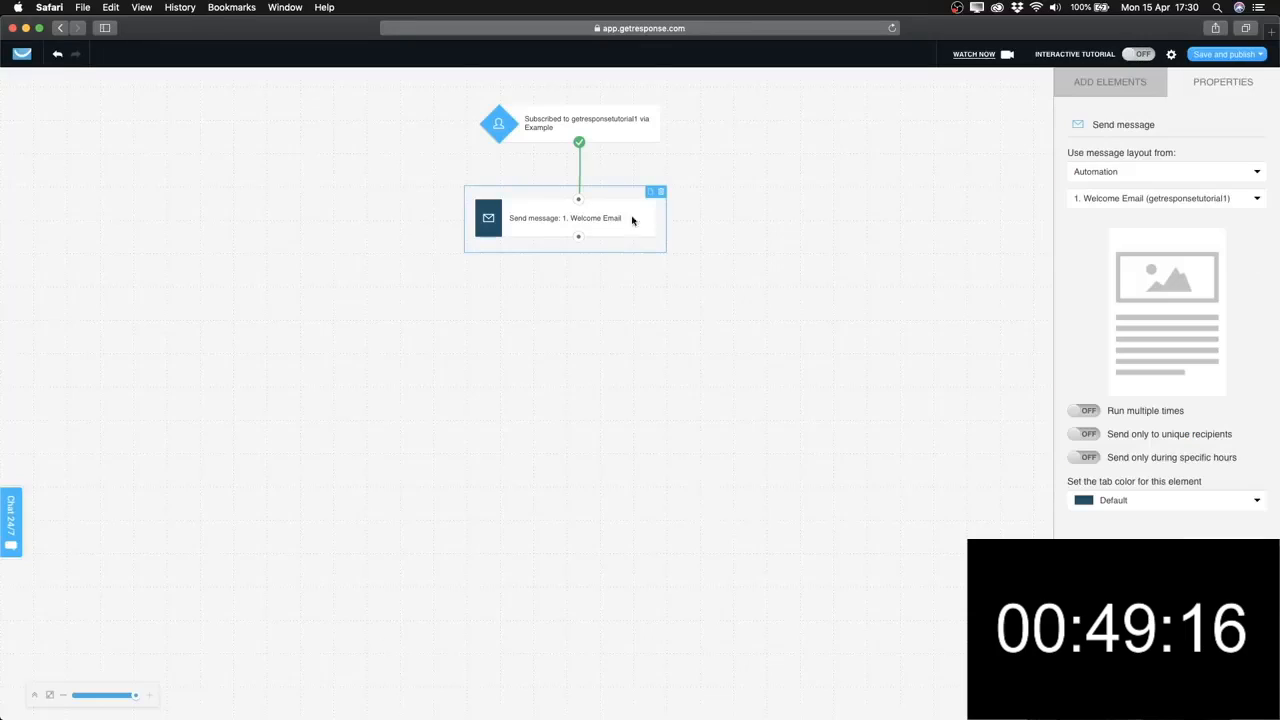
{"action": "left_click", "coordinate": [1089, 89]}
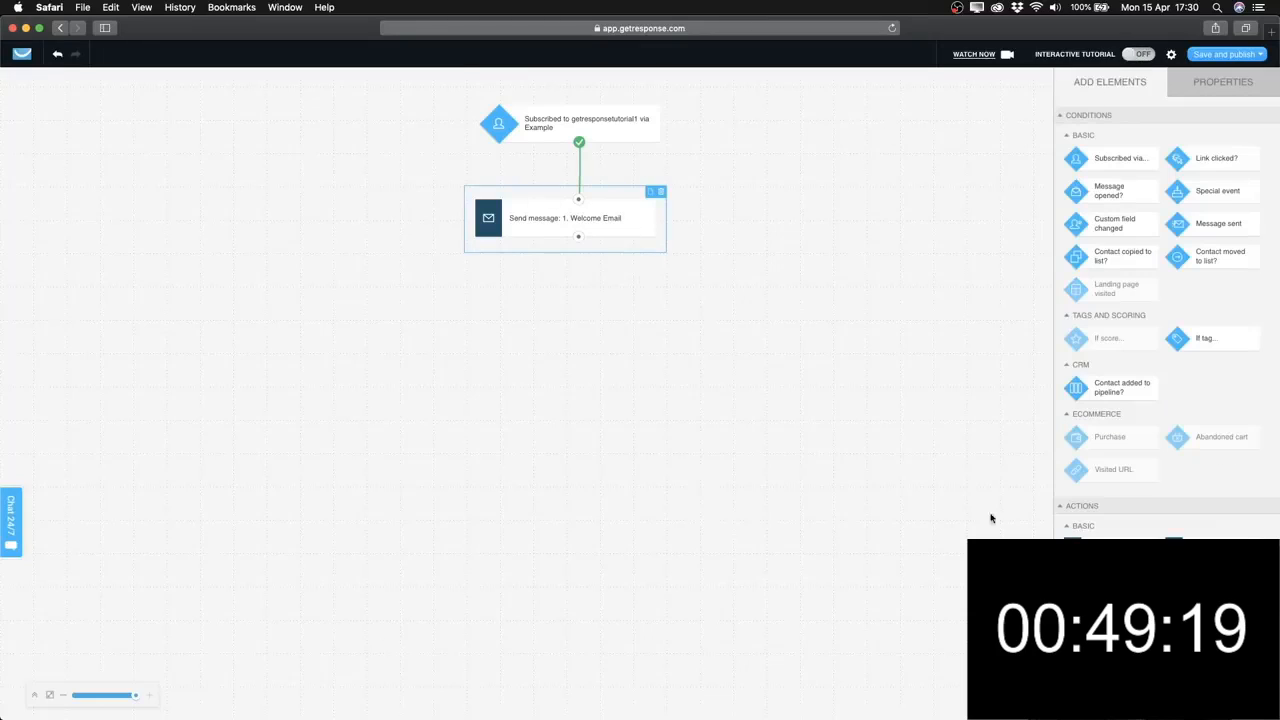
{"action": "scroll", "coordinate": [1186, 466], "scroll_direction": "down", "scroll_amount": 4}
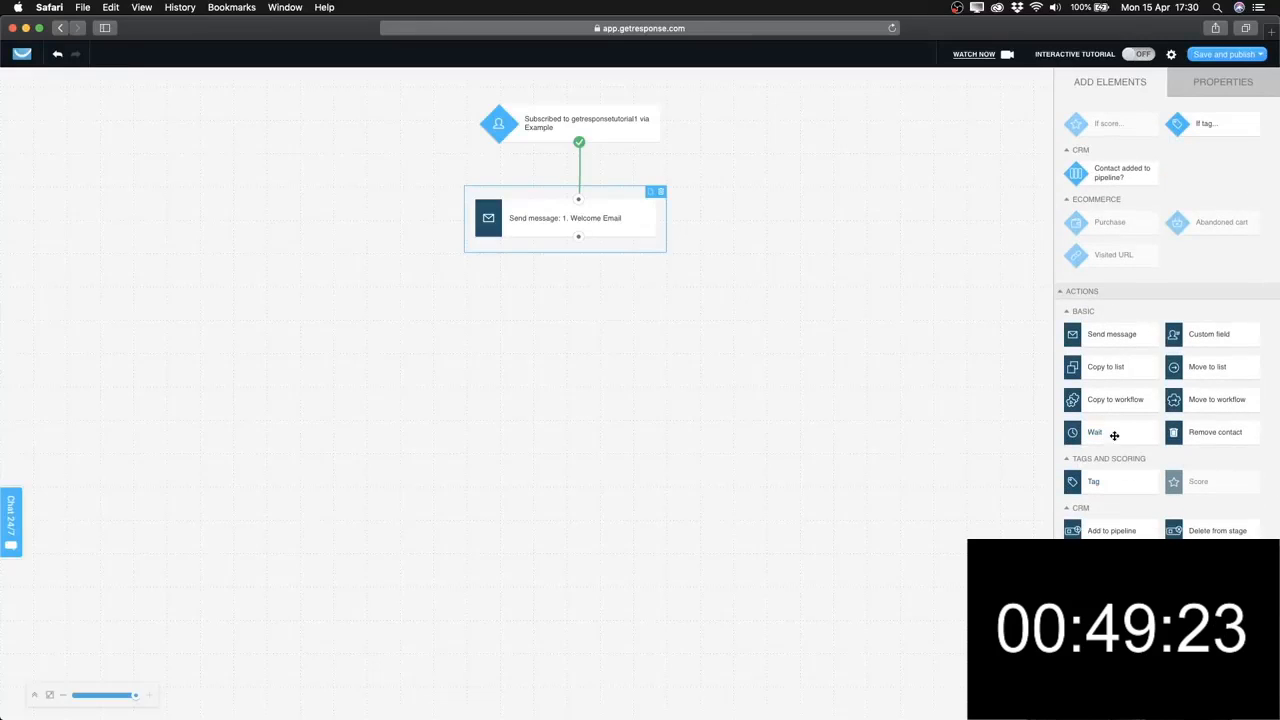
Add a Wait step below the Welcome Email and connect the two.
{"action": "left_click_drag", "start_coordinate": [1114, 436], "coordinate": [571, 303]}
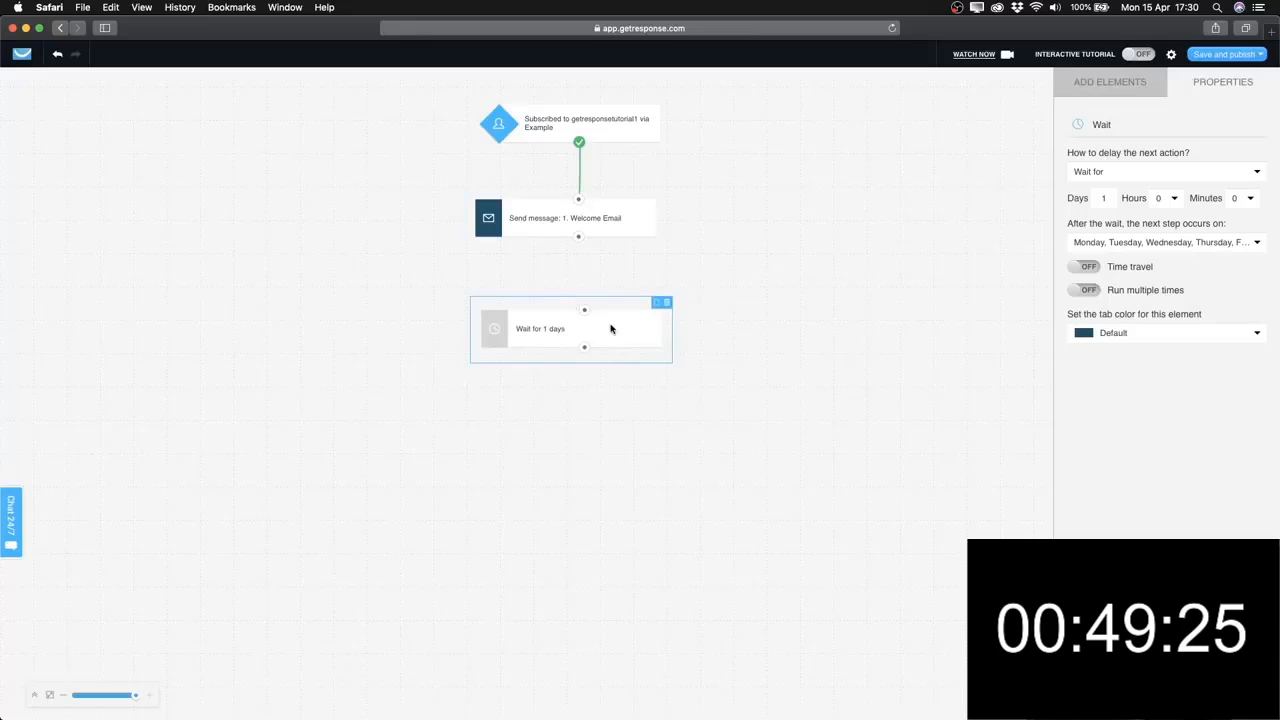
{"action": "left_click_drag", "start_coordinate": [578, 237], "coordinate": [580, 305]}
{"action": "left_click", "coordinate": [606, 328]}
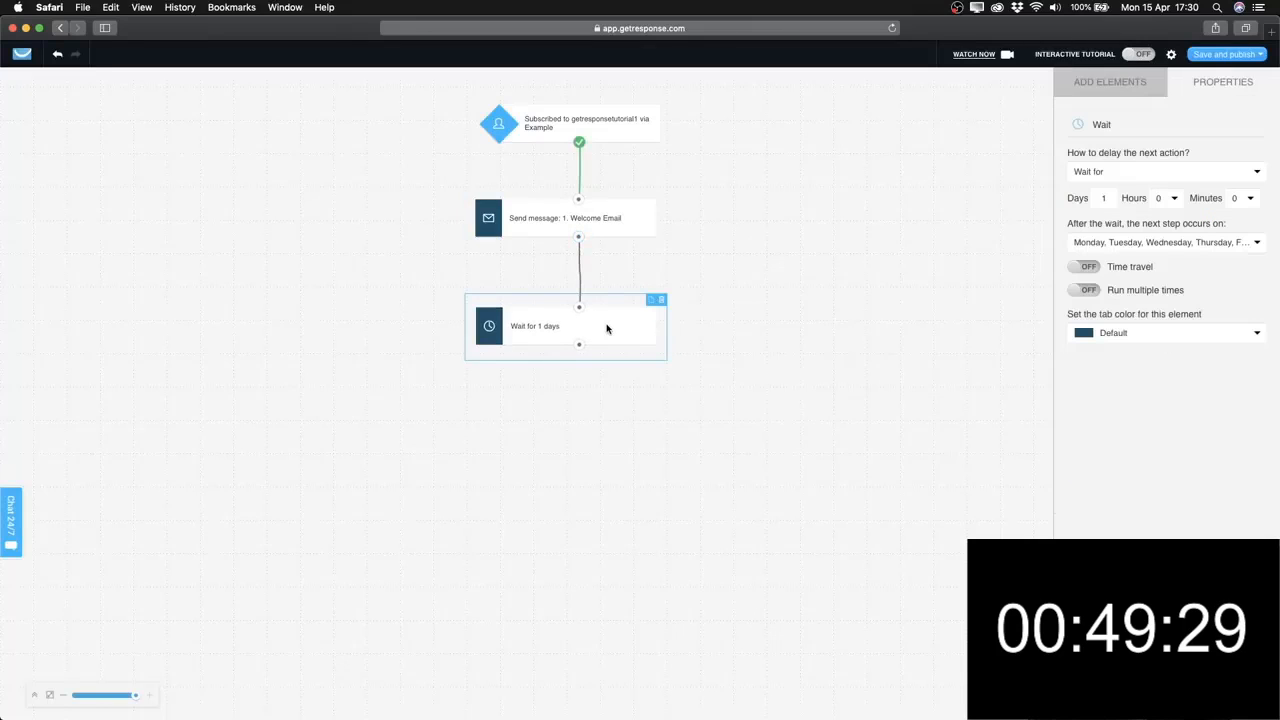
Set the wait to 1 day with 0 hours and align it slightly higher.
{"action": "left_click", "coordinate": [1104, 199]}
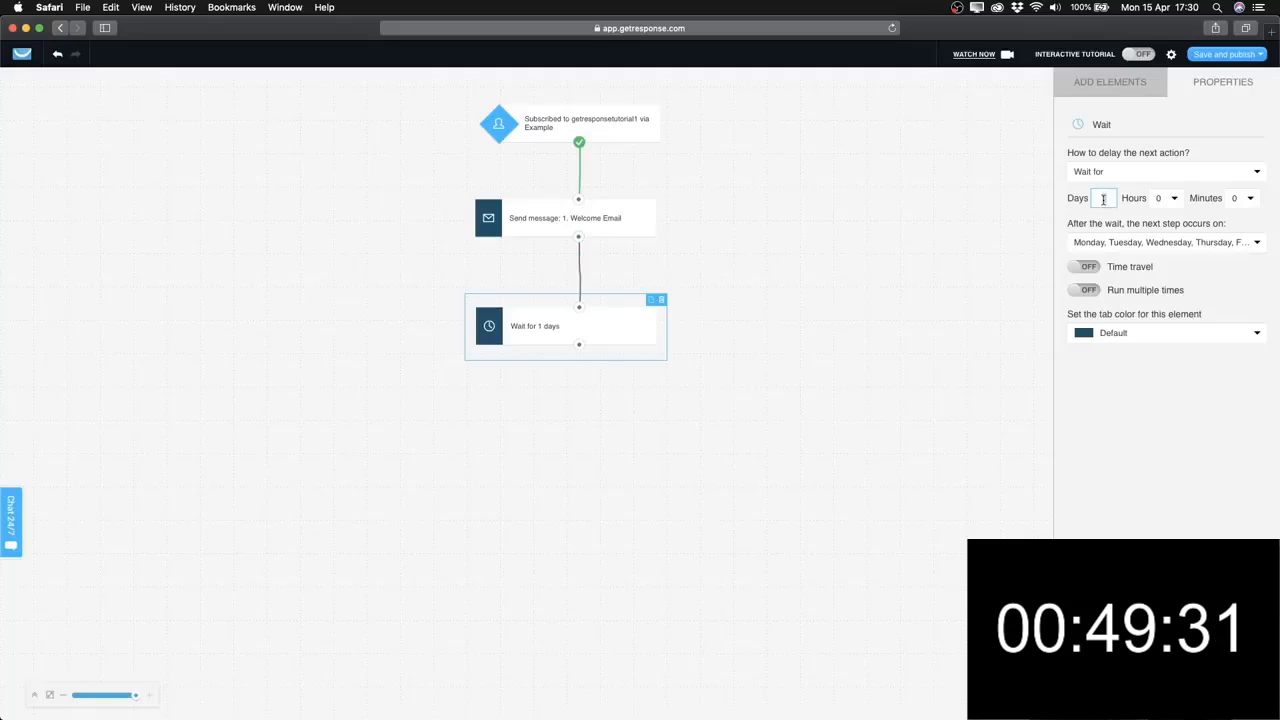
{"action": "type", "text": "2"}
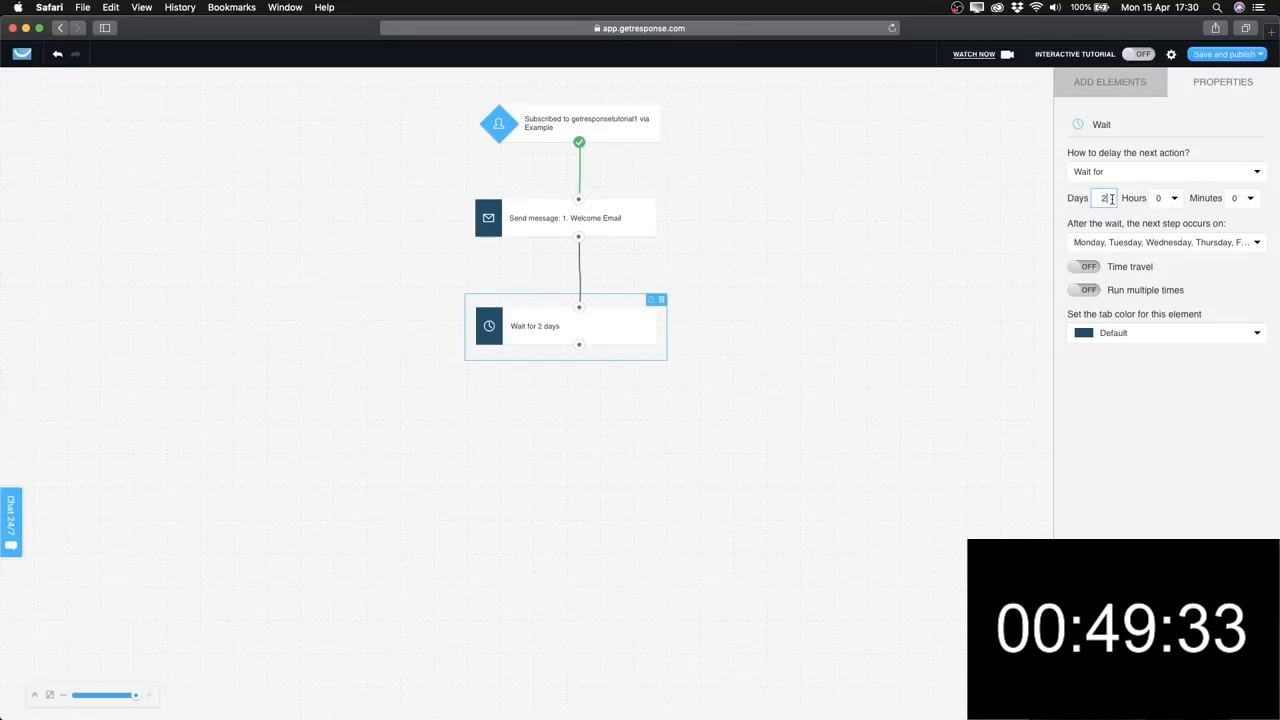
{"action": "left_click", "coordinate": [1178, 199]}
{"action": "left_click", "coordinate": [1168, 496]}
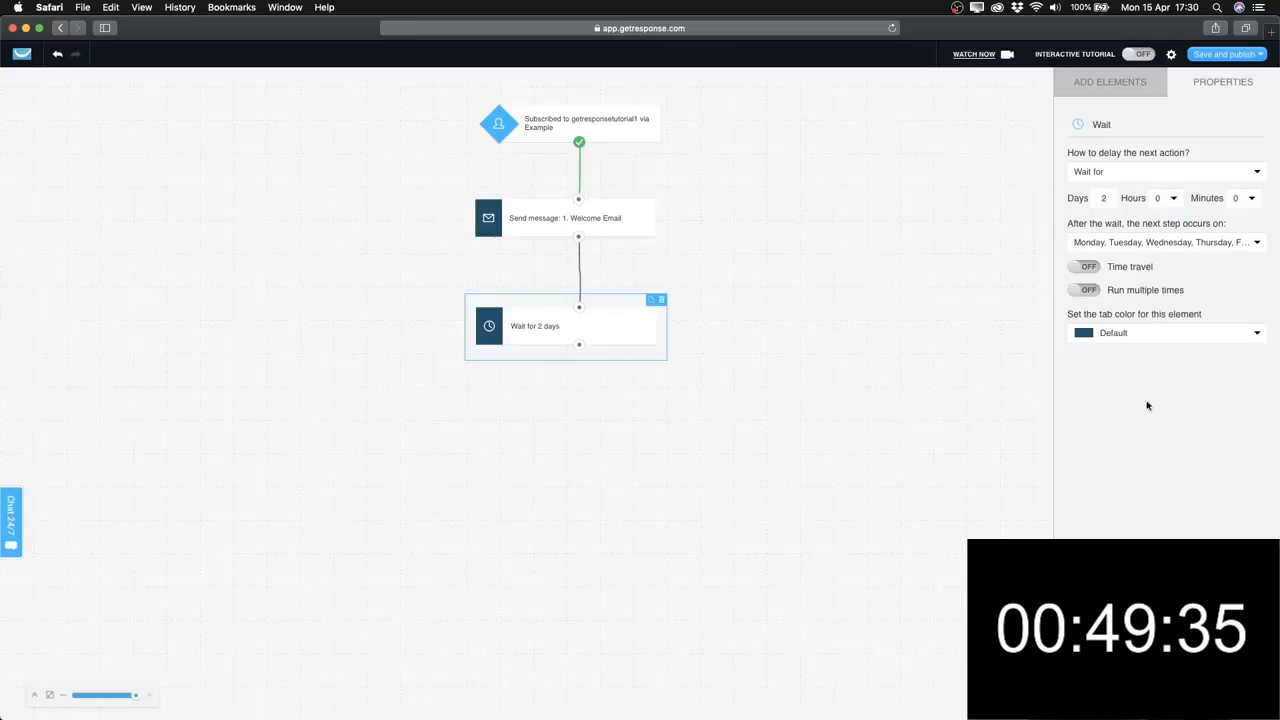
{"action": "left_click", "coordinate": [1104, 198]}
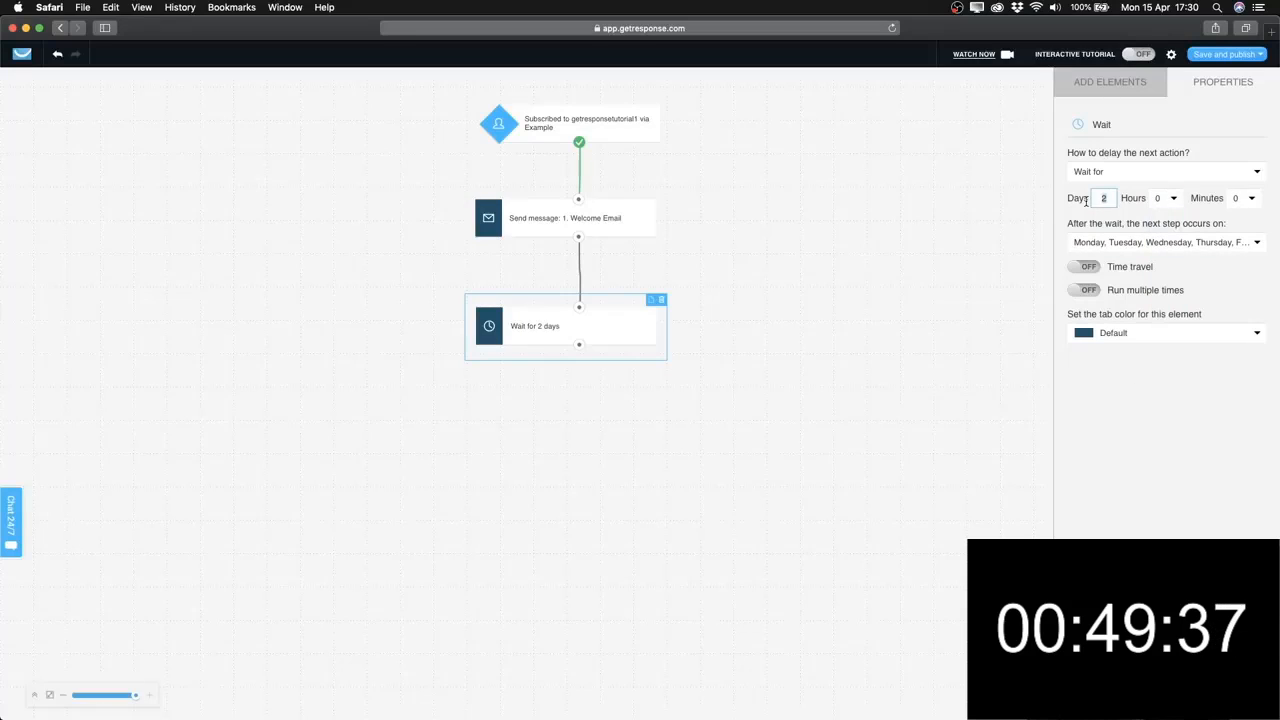
{"action": "type", "text": "1"}
{"action": "left_click", "coordinate": [650, 421]}
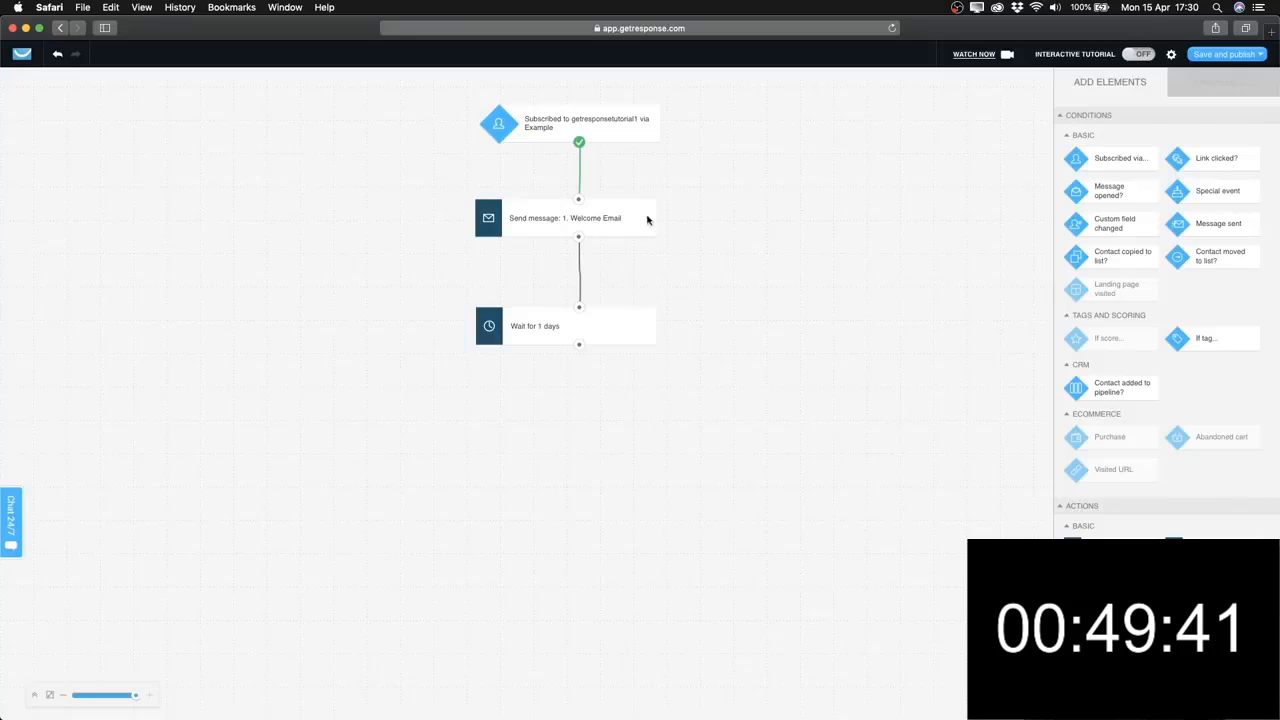
{"action": "left_click", "coordinate": [604, 313]}
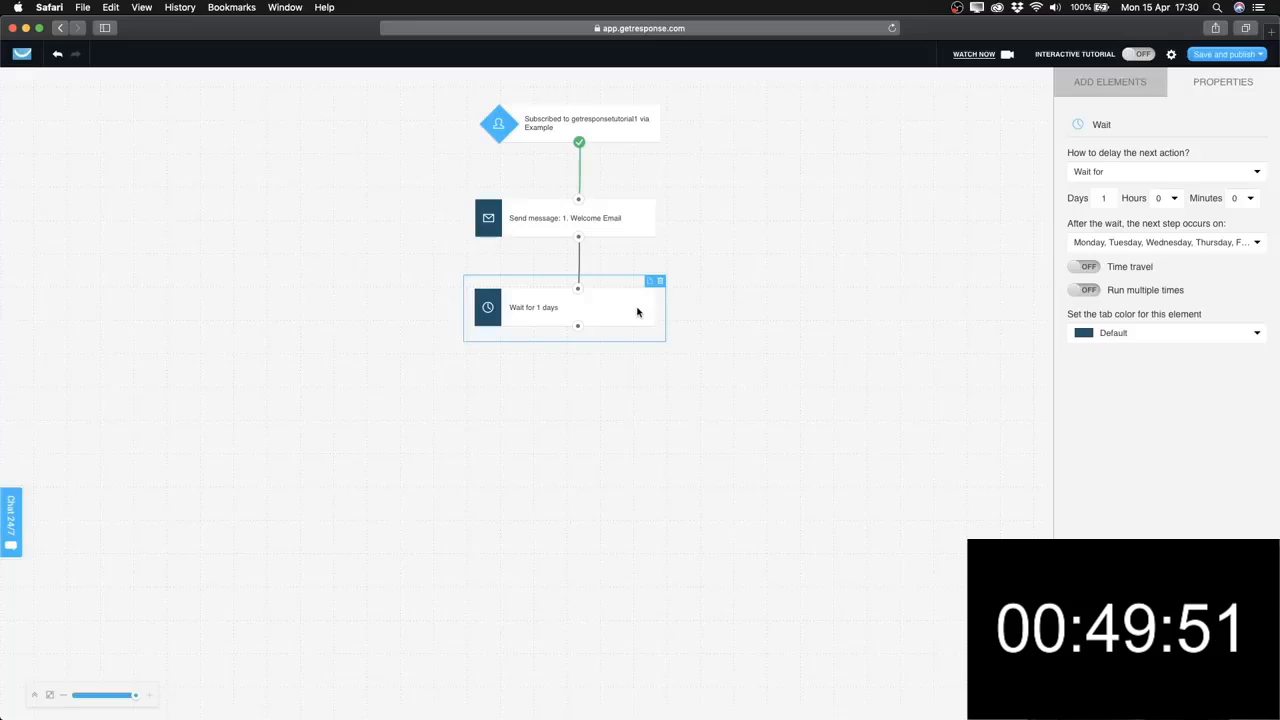
{"action": "left_click_drag", "start_coordinate": [638, 308], "coordinate": [638, 303]}
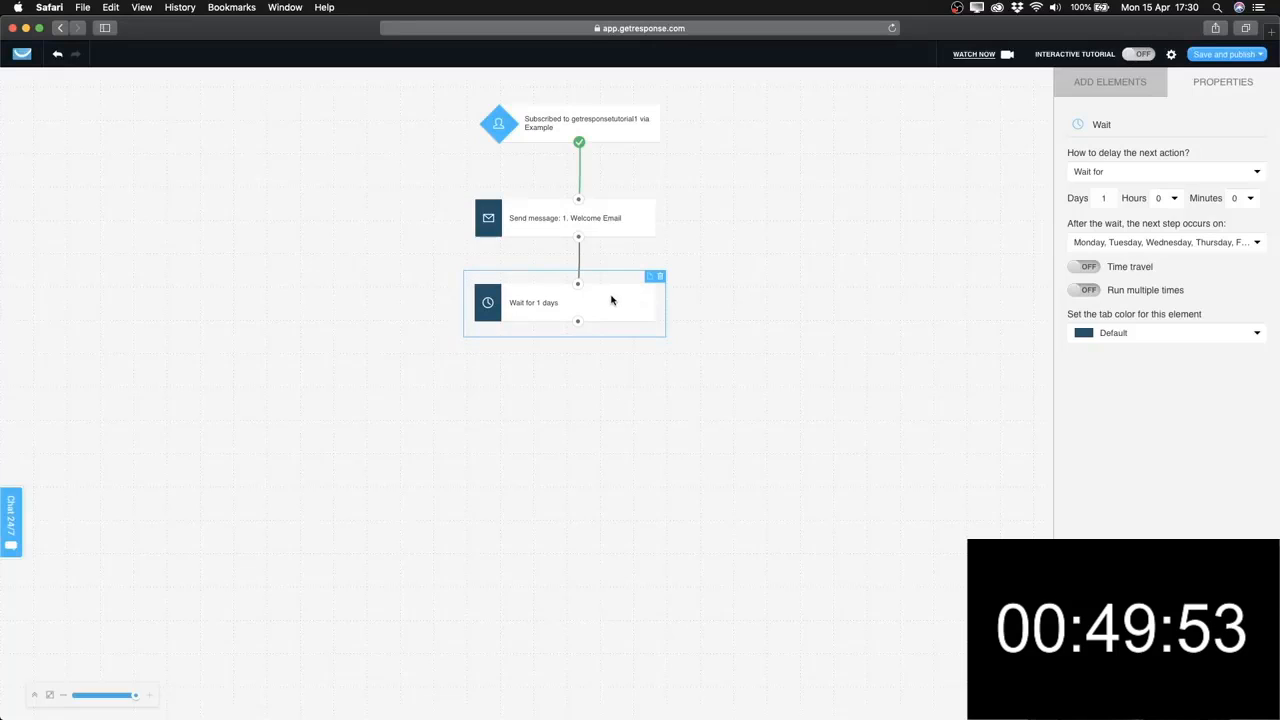
{"action": "left_click", "coordinate": [1109, 81]}
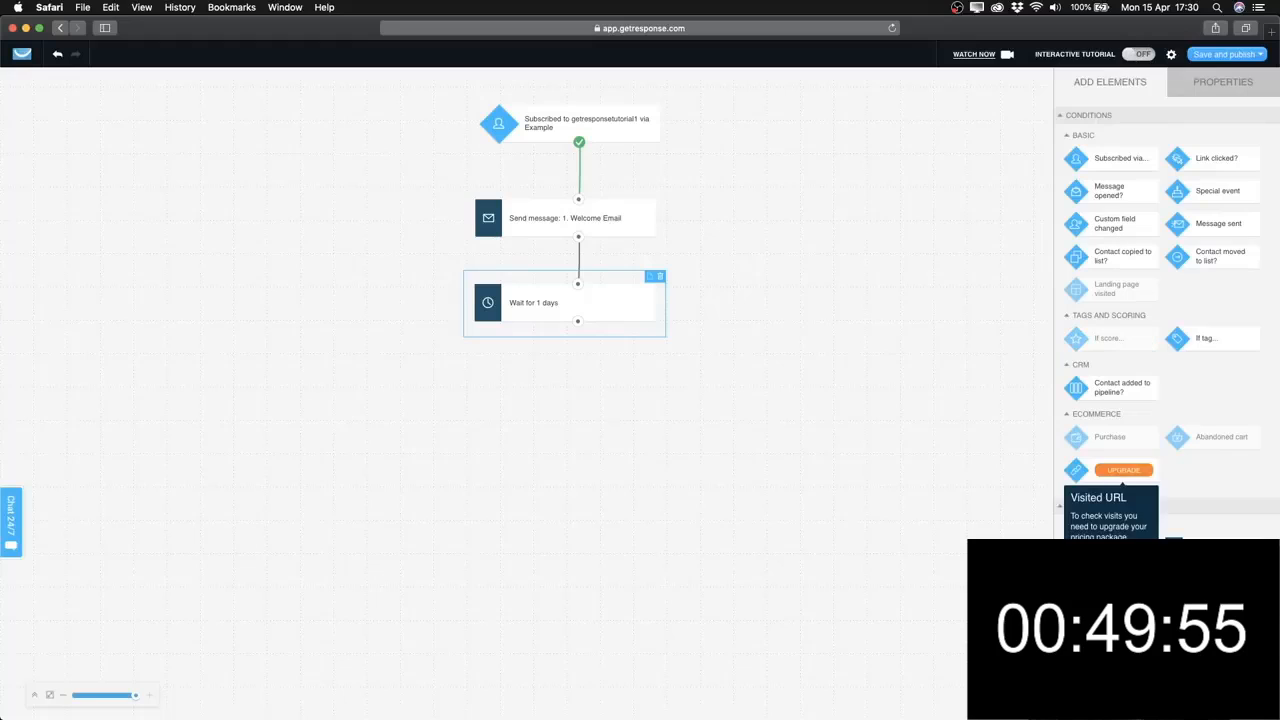
Place a second Send message step under the one-day wait, link it, and select it.
{"action": "left_click_drag", "start_coordinate": [1075, 548], "coordinate": [571, 366]}
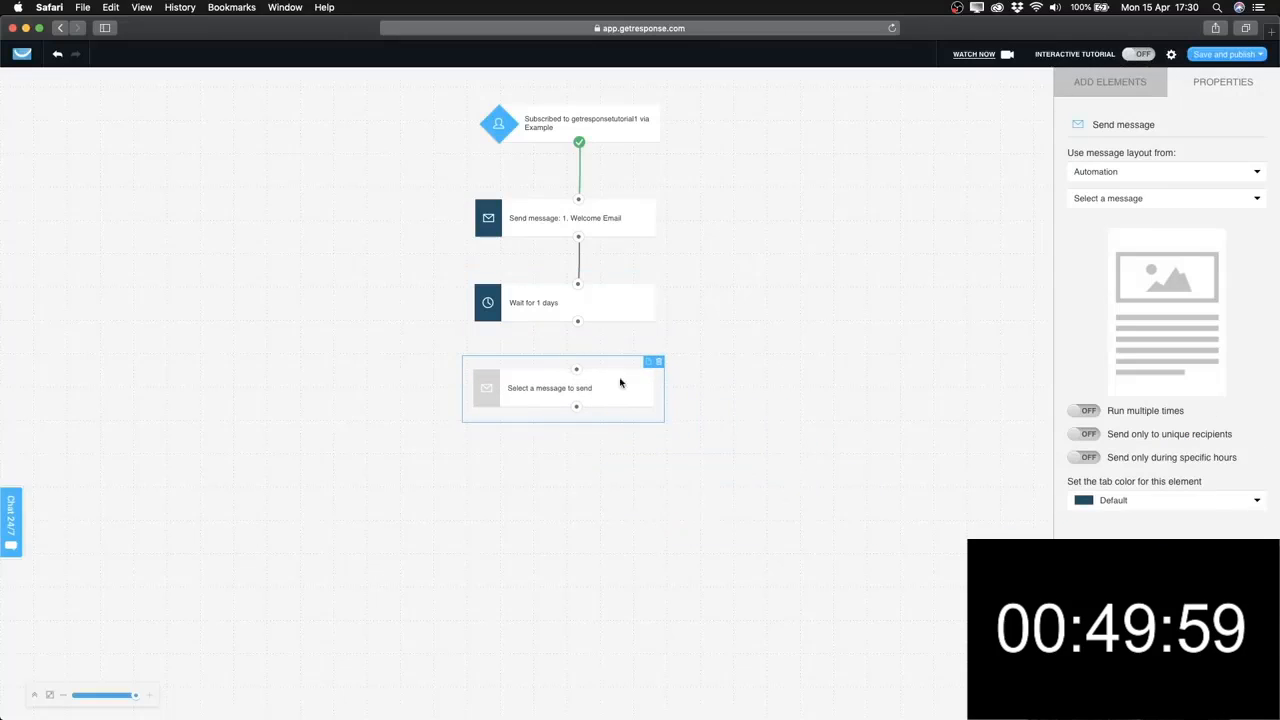
{"action": "left_click_drag", "start_coordinate": [578, 322], "coordinate": [576, 370]}
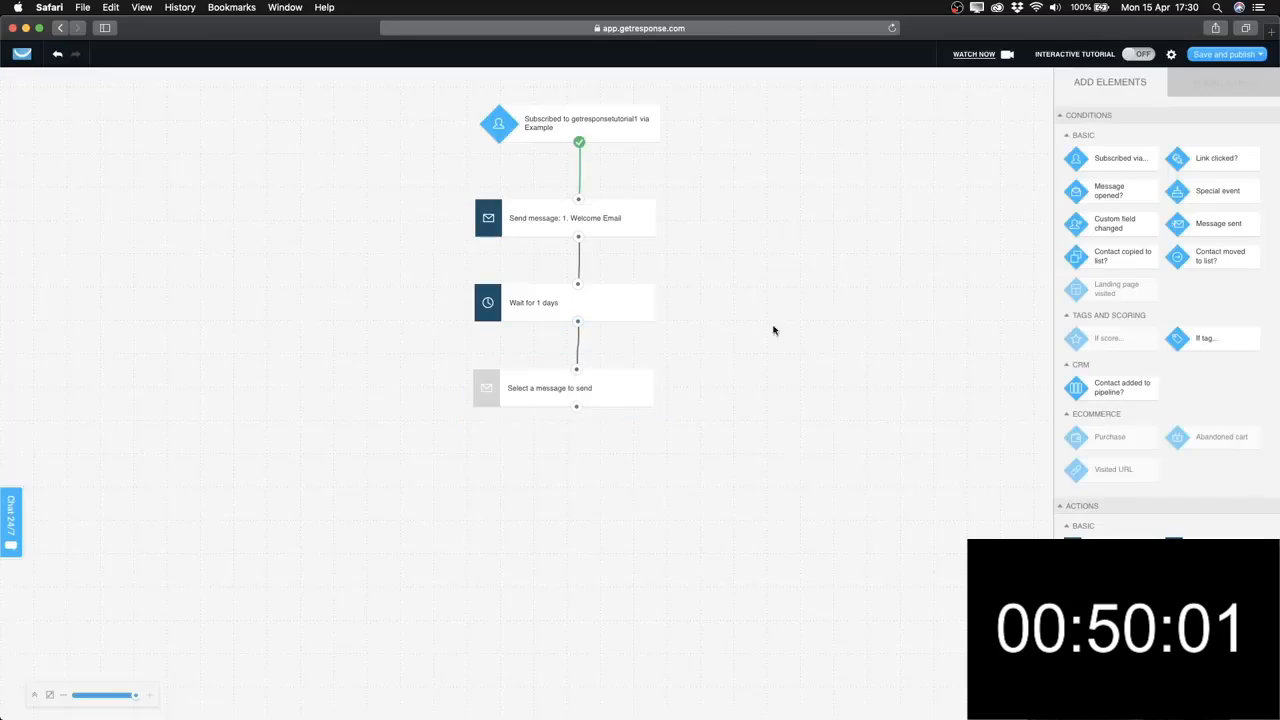
{"action": "left_click", "coordinate": [630, 403]}
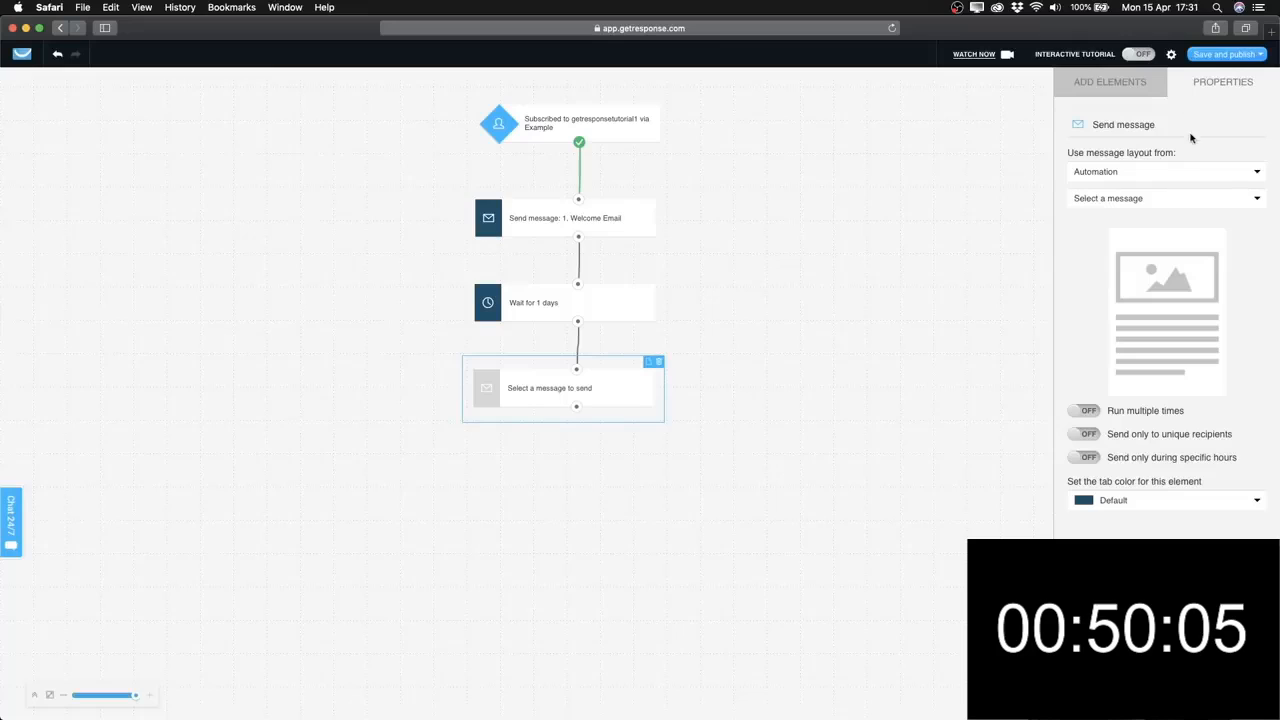
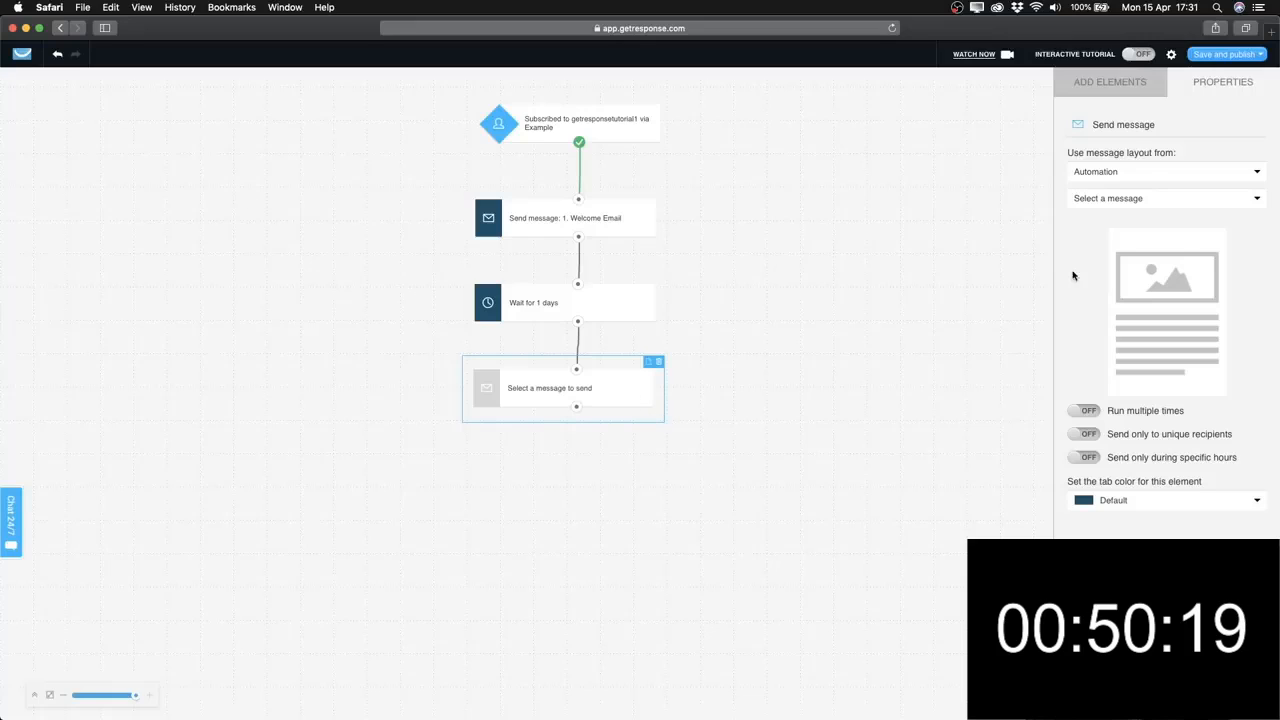
Check the Welcome Email step, reselect the empty message step, and open GetResponse in a new tab.
{"action": "left_click", "coordinate": [591, 223]}
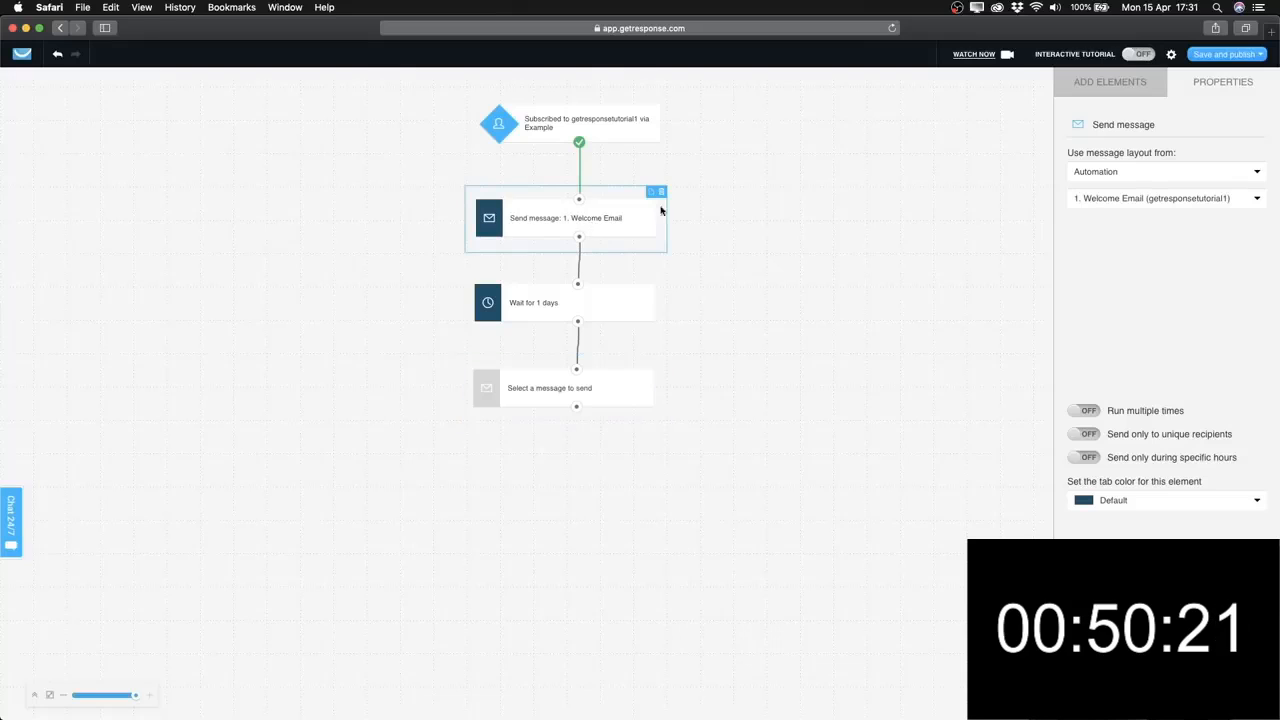
{"action": "left_click", "coordinate": [627, 398]}
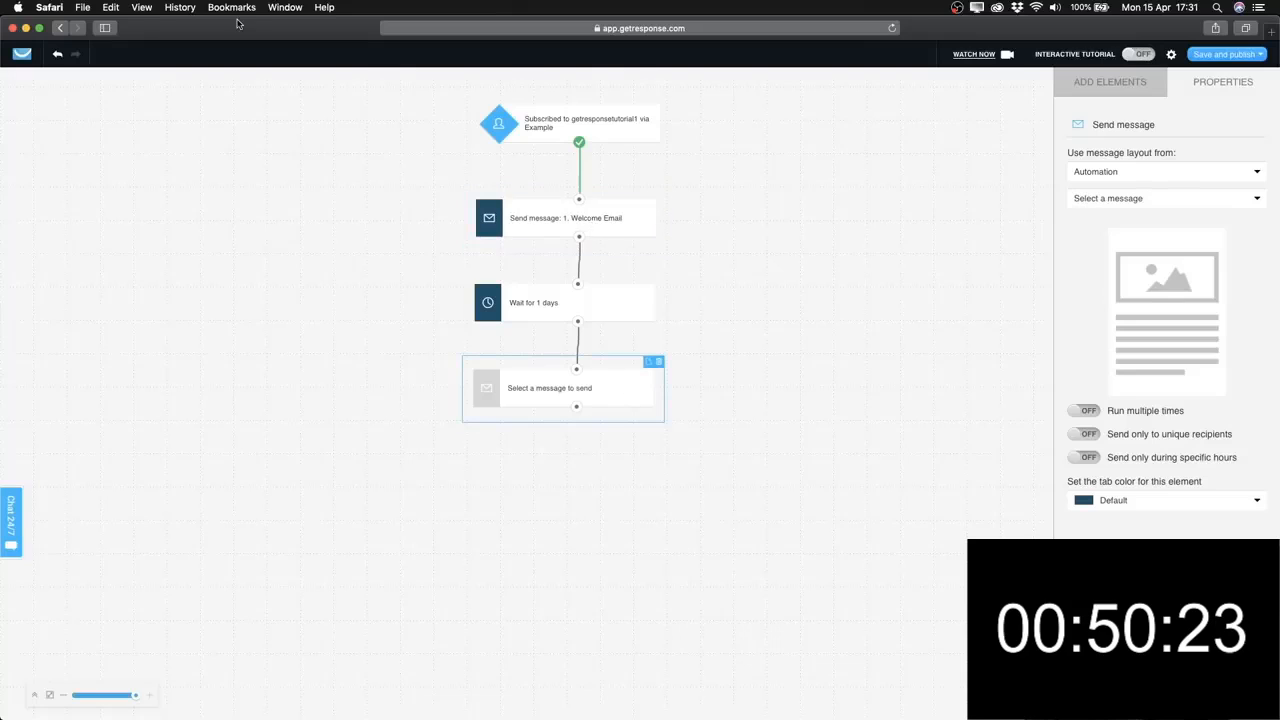
{"action": "left_click", "coordinate": [19, 54], "text": "super"}
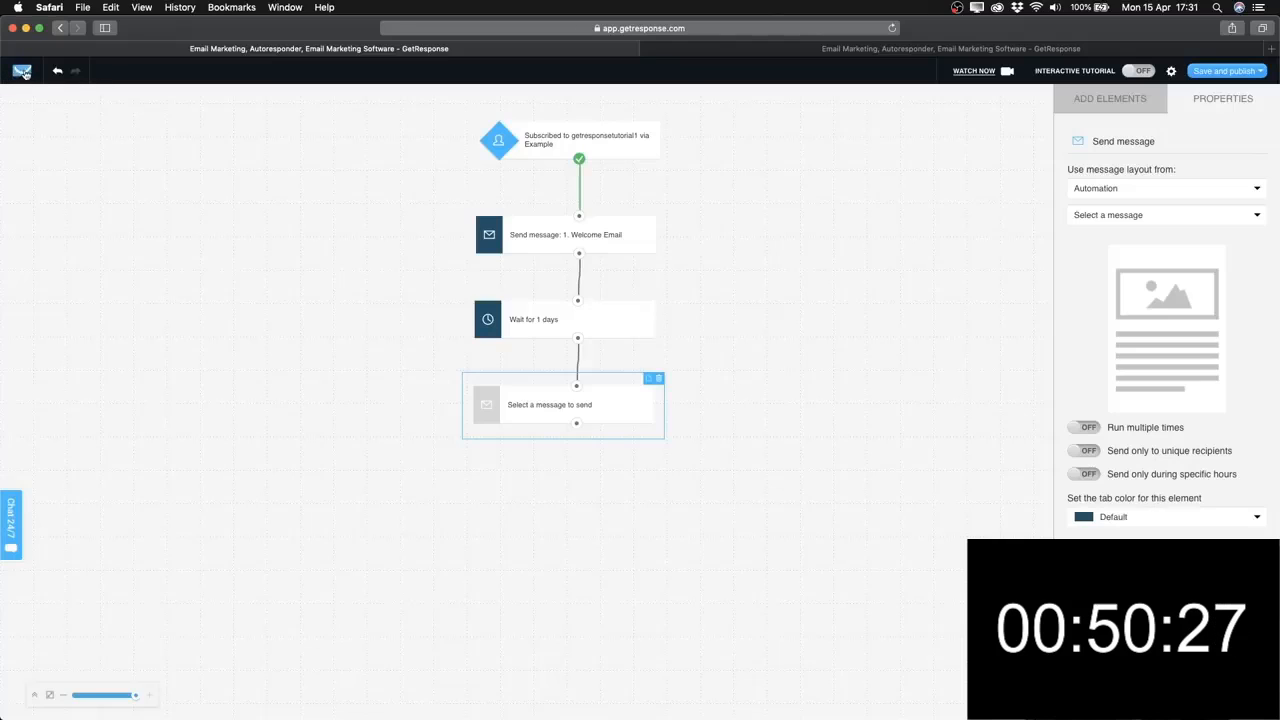
In the second tab, go to Automation > Automation messages.
{"action": "left_click", "coordinate": [749, 49]}
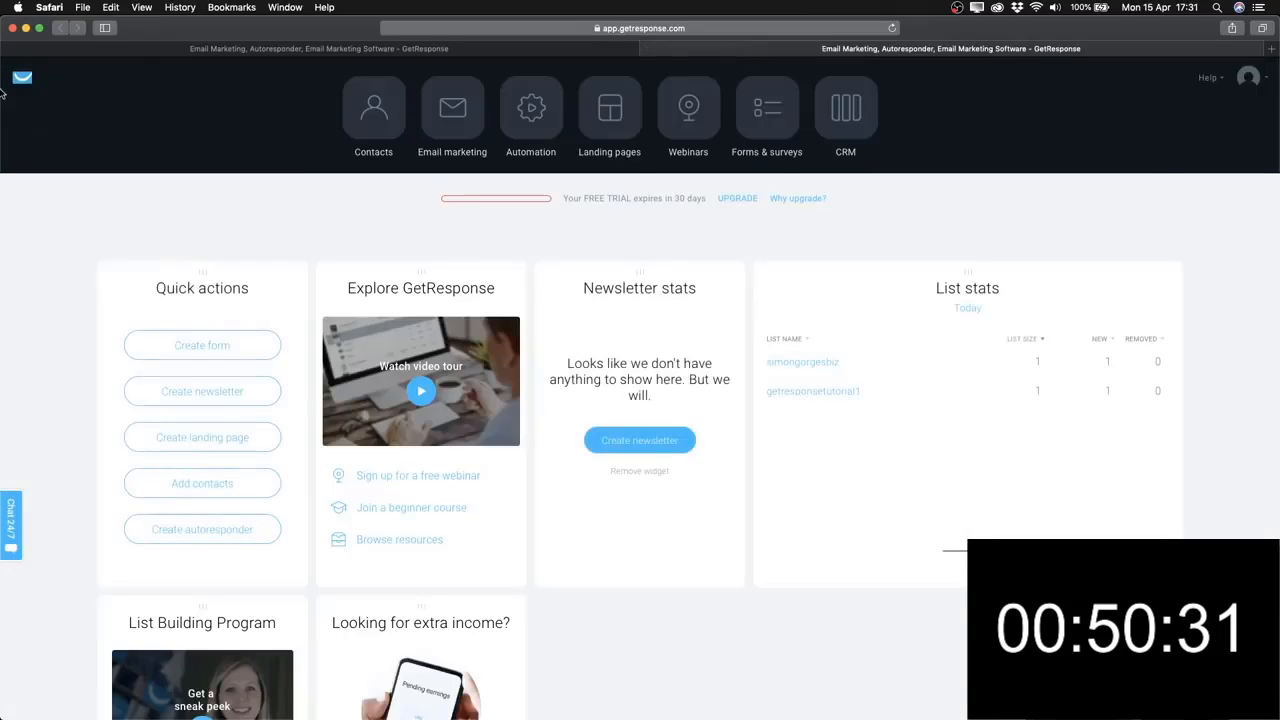
{"action": "left_click", "coordinate": [276, 49]}
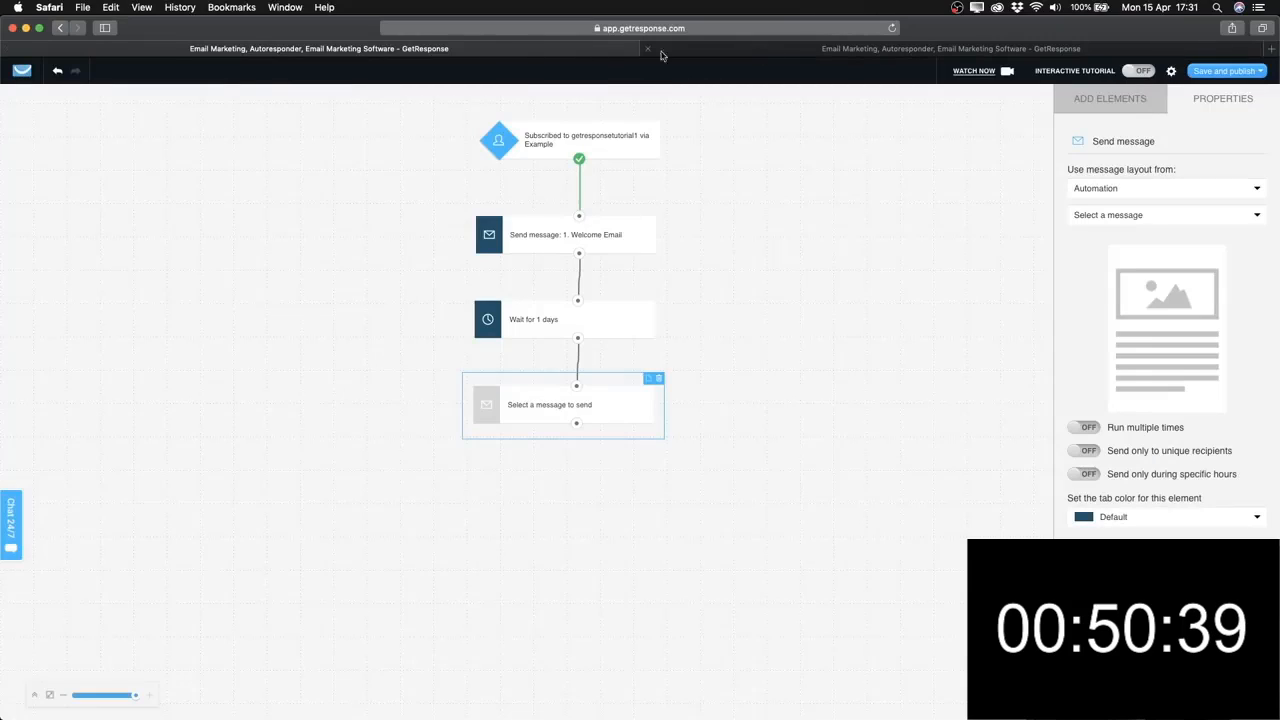
{"action": "left_click", "coordinate": [768, 53]}
{"action": "left_click", "coordinate": [487, 56]}
{"action": "left_click", "coordinate": [738, 53]}
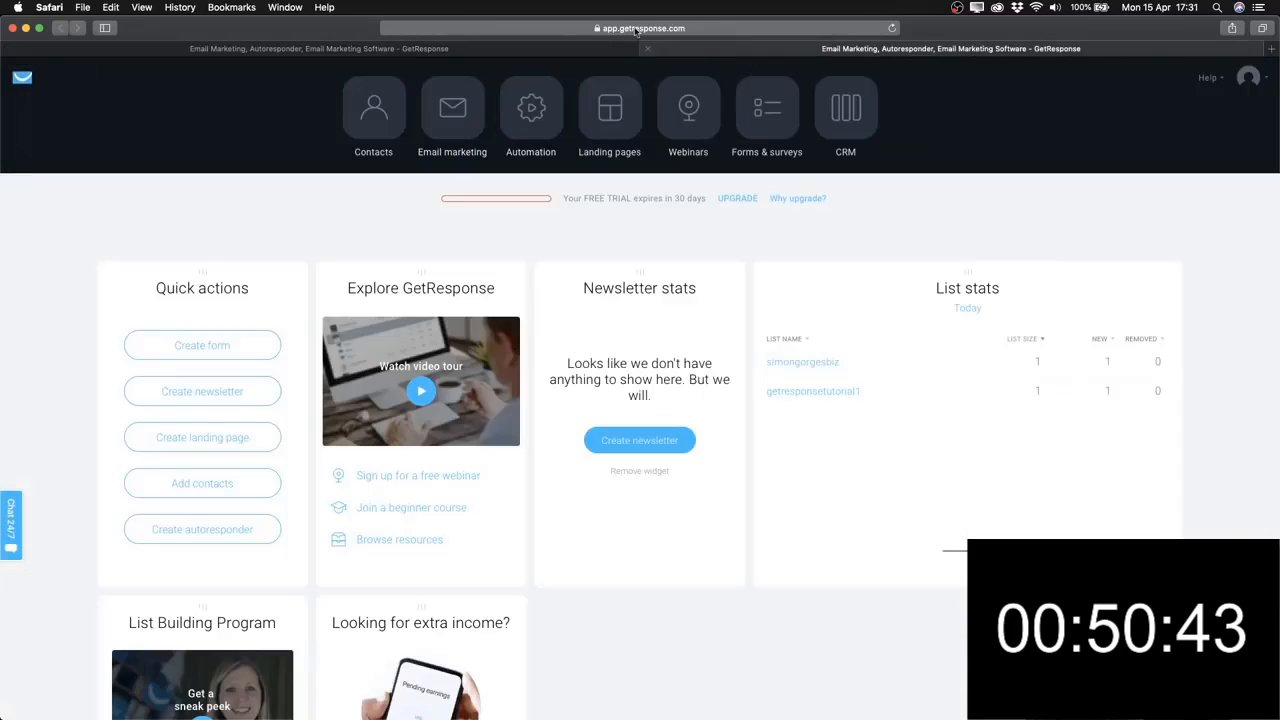
{"action": "left_click", "coordinate": [530, 107]}
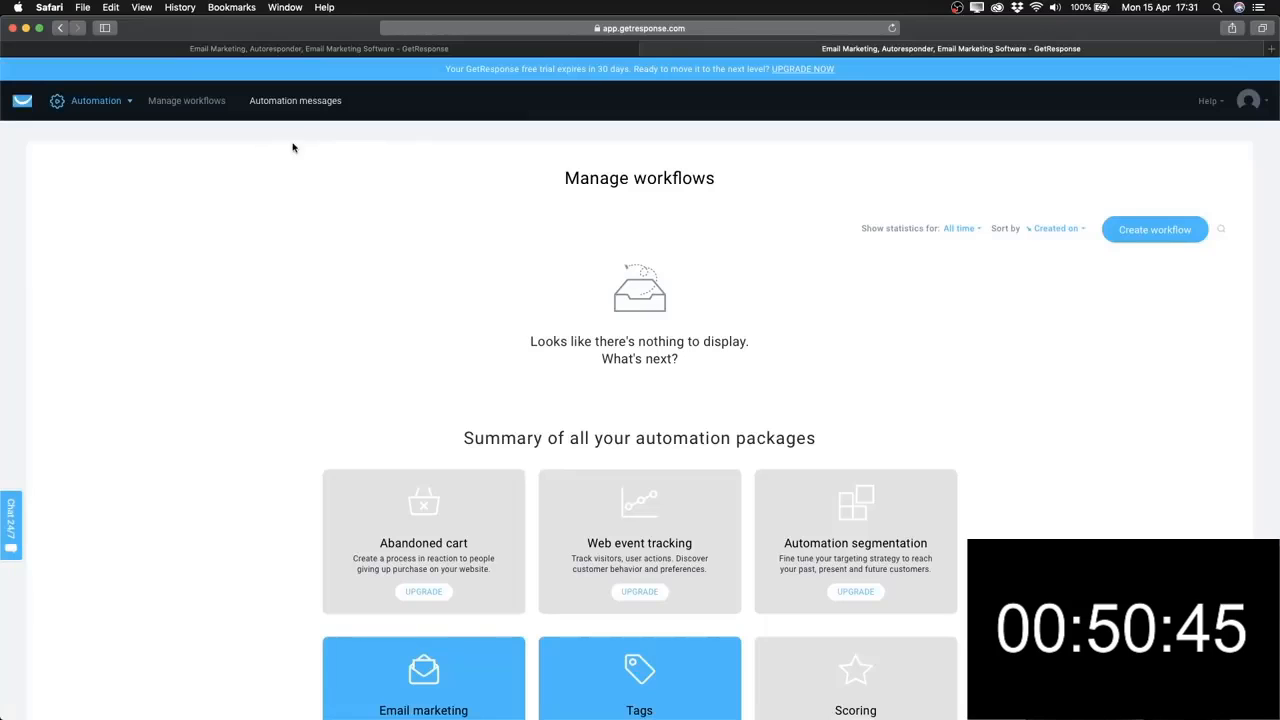
{"action": "left_click", "coordinate": [279, 103]}
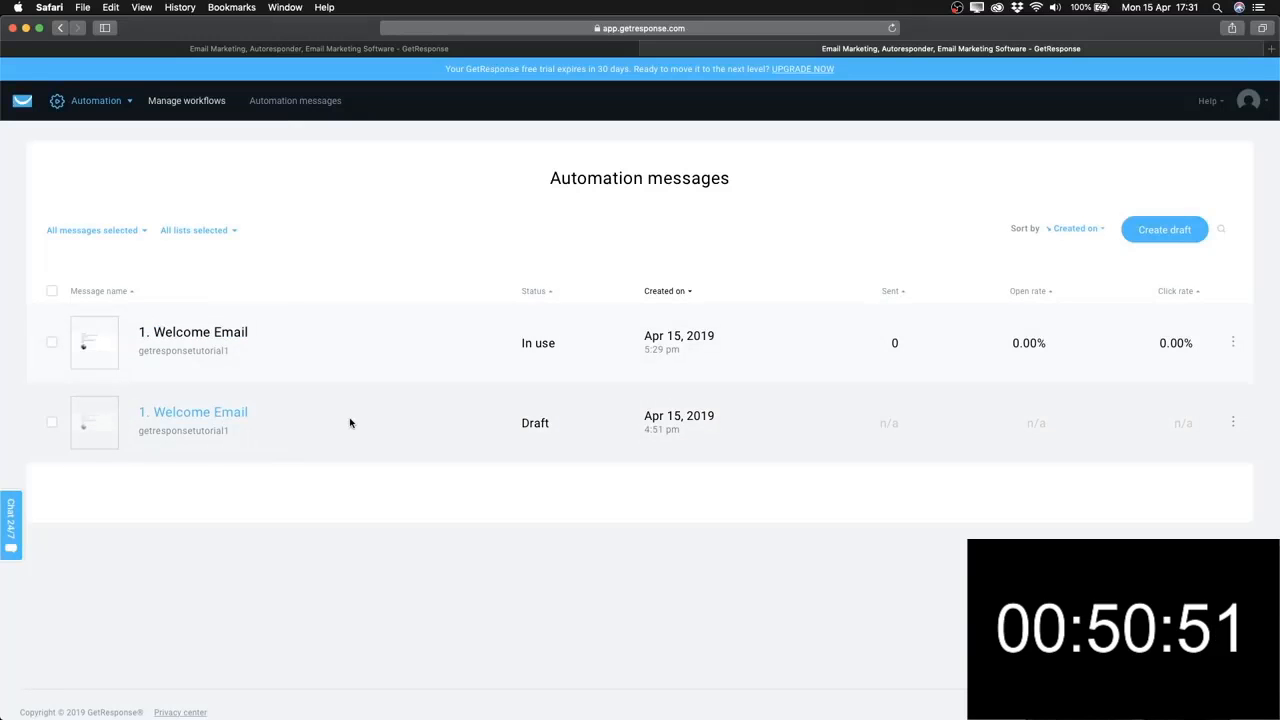
Compare the Draft and In use statuses, filter out Draft messages, then return to the workflow editor.
{"action": "left_click_drag", "start_coordinate": [519, 422], "coordinate": [560, 424]}
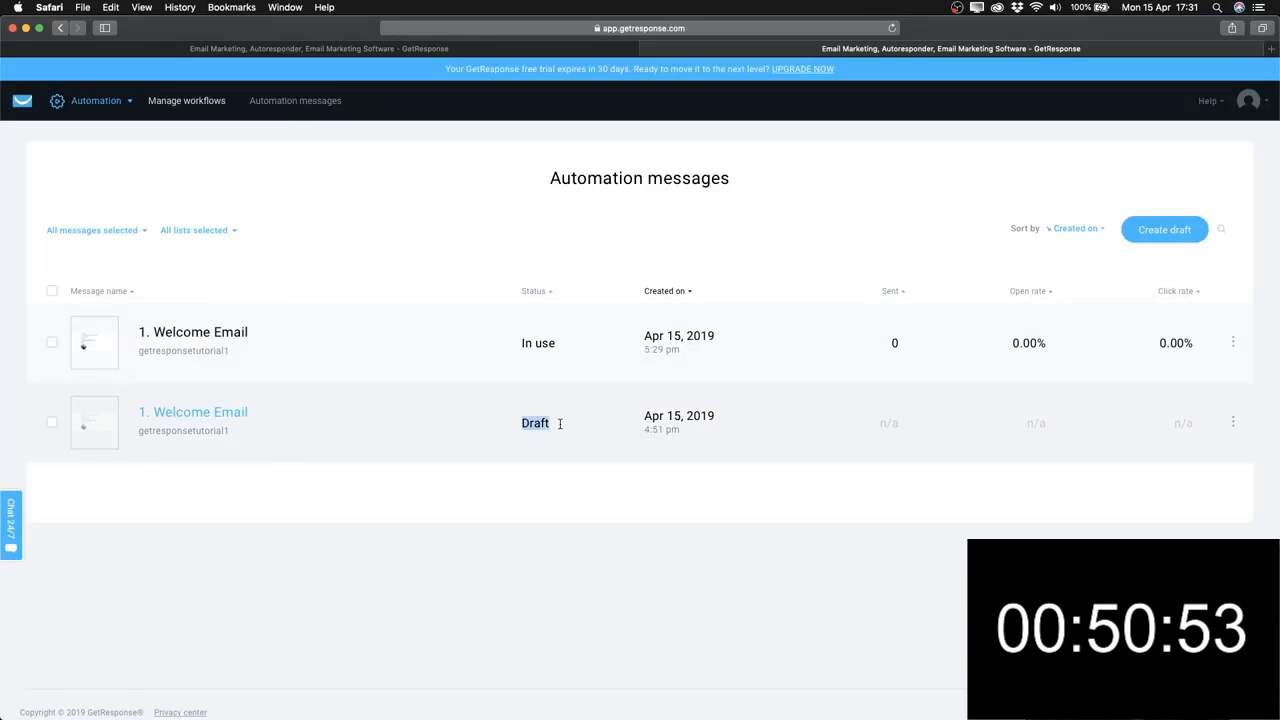
{"action": "left_click", "coordinate": [551, 424]}
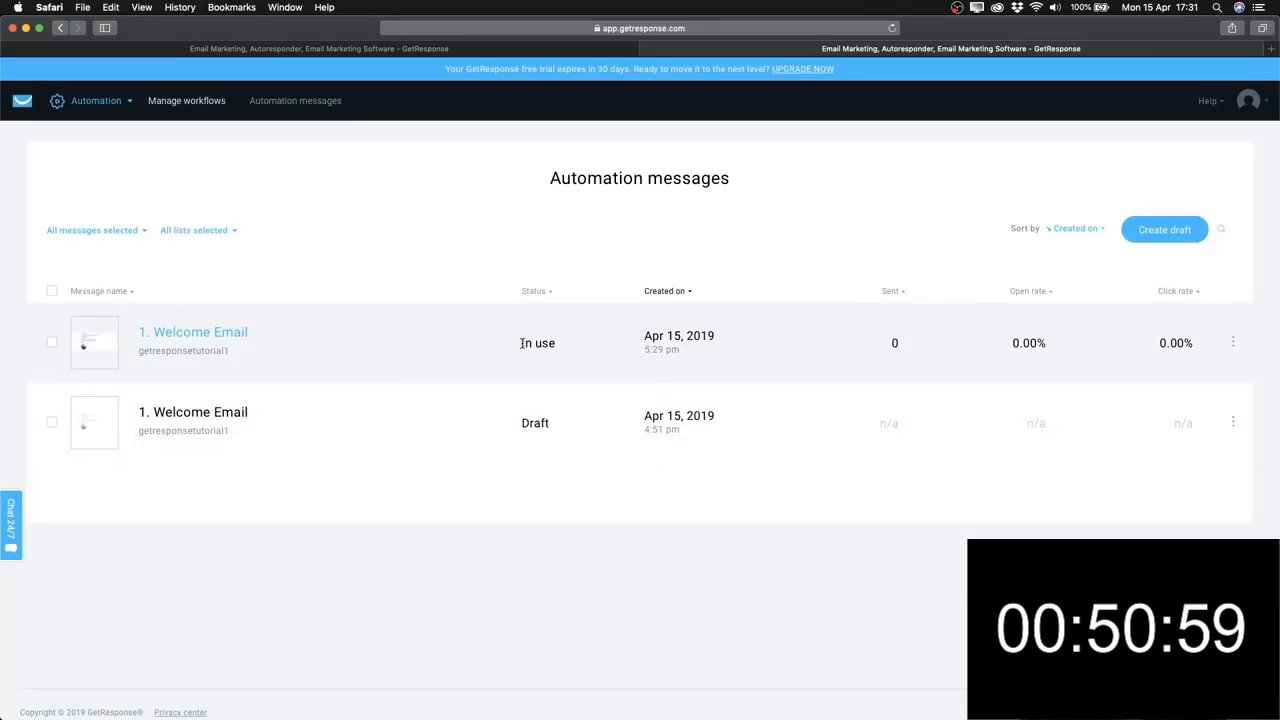
{"action": "left_click_drag", "start_coordinate": [522, 343], "coordinate": [576, 344]}
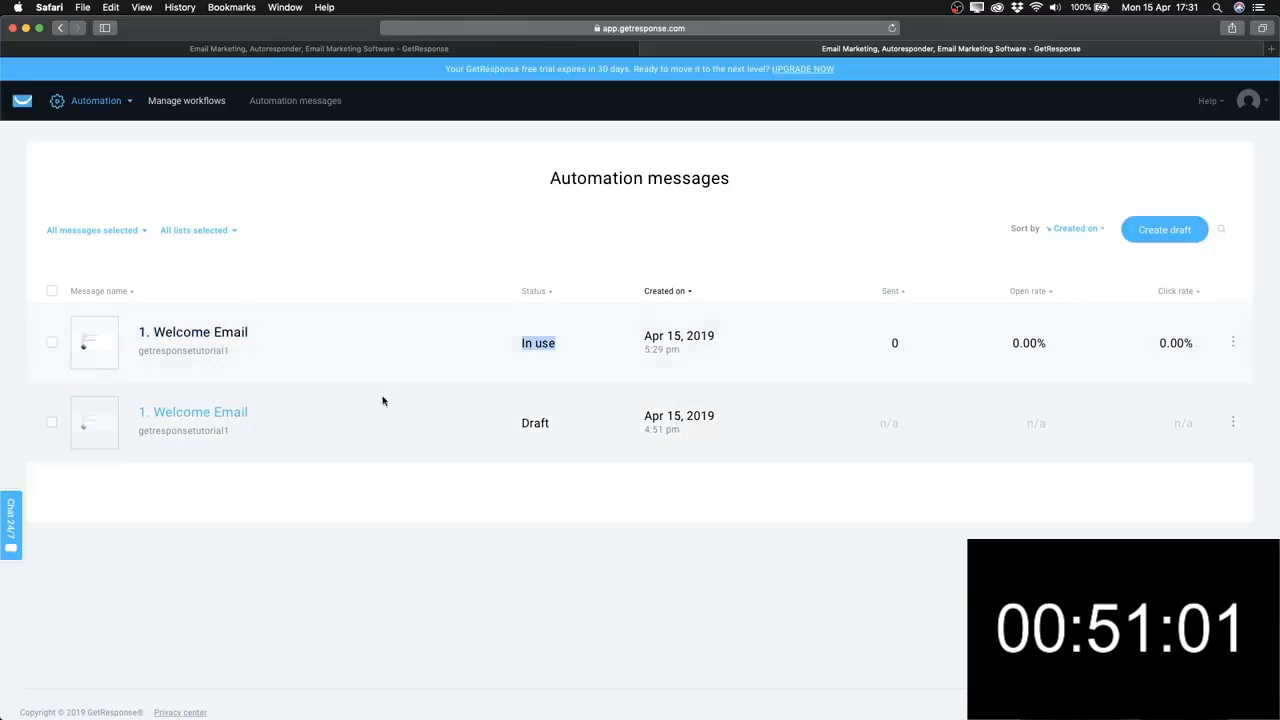
{"action": "left_click", "coordinate": [64, 231]}
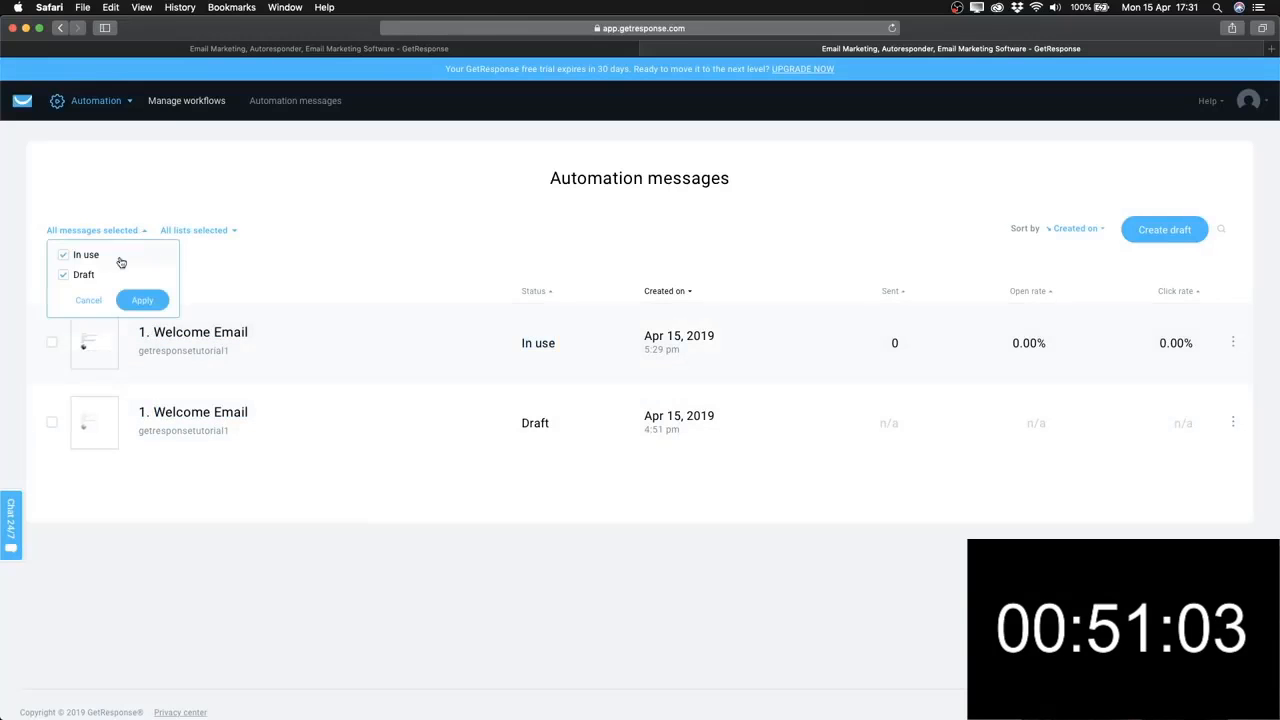
{"action": "left_click", "coordinate": [63, 276]}
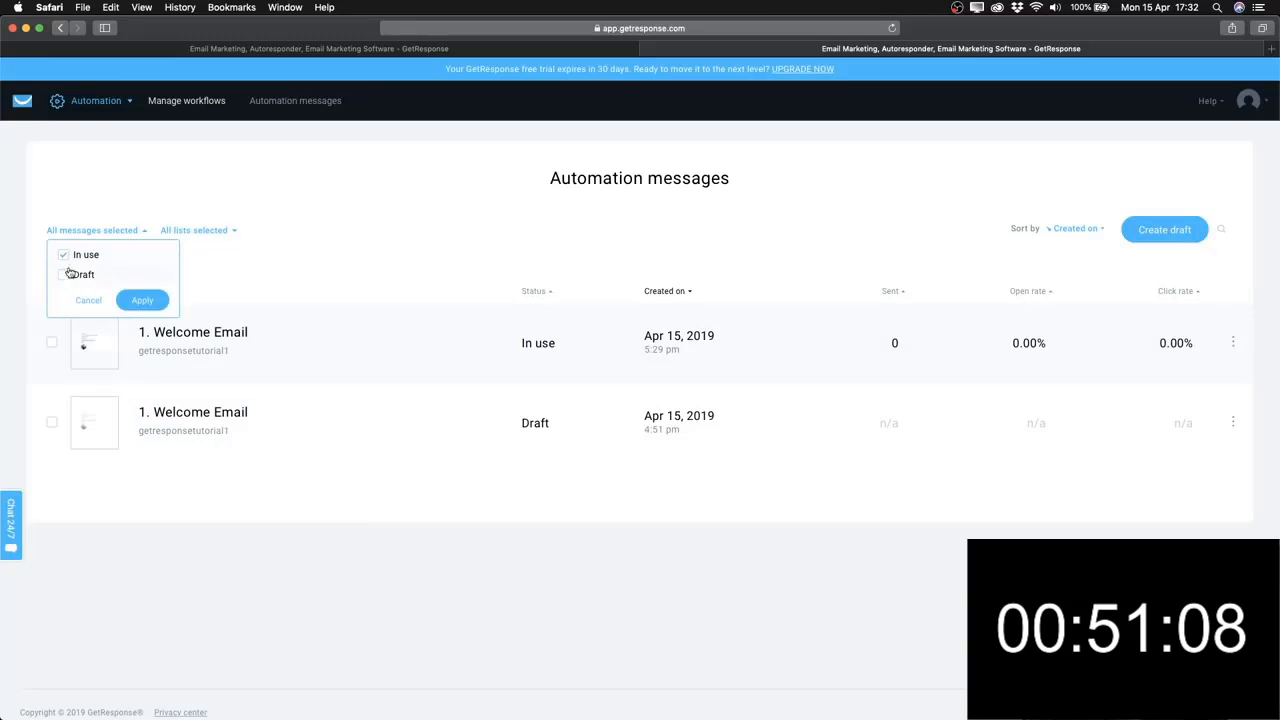
{"action": "left_click", "coordinate": [142, 301]}
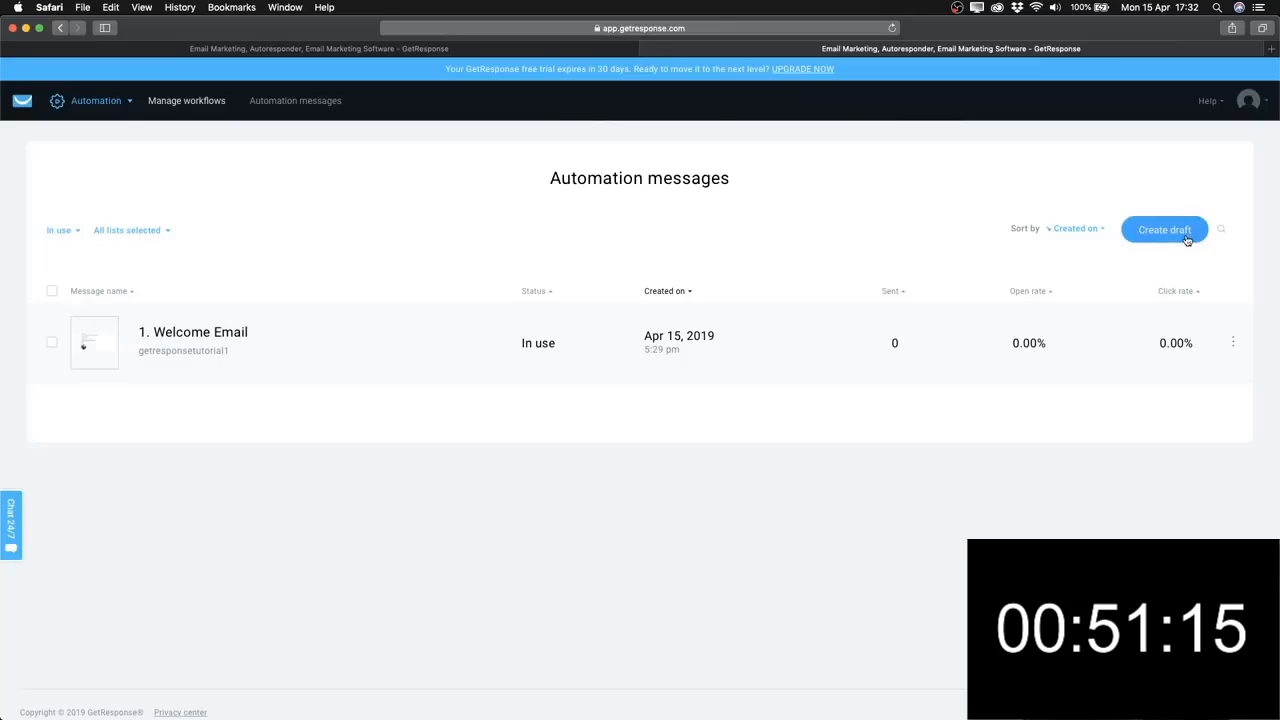
{"action": "left_click", "coordinate": [101, 115]}
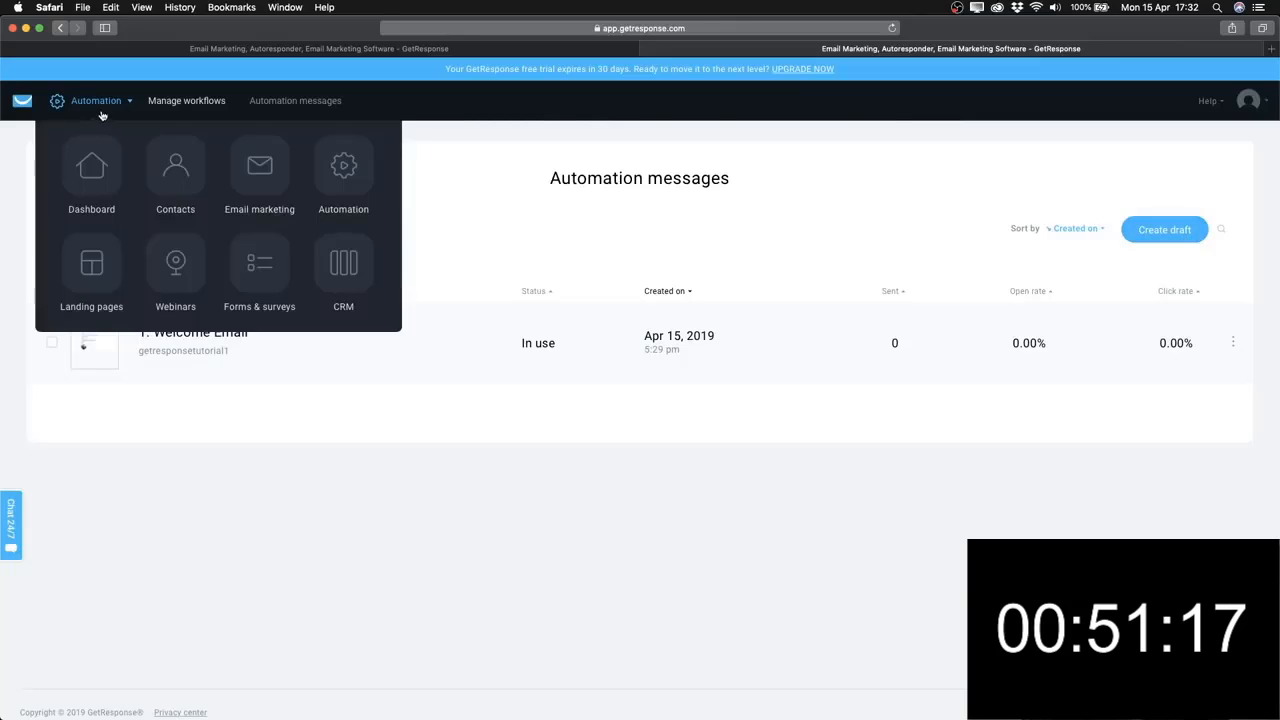
{"action": "left_click", "coordinate": [374, 48]}
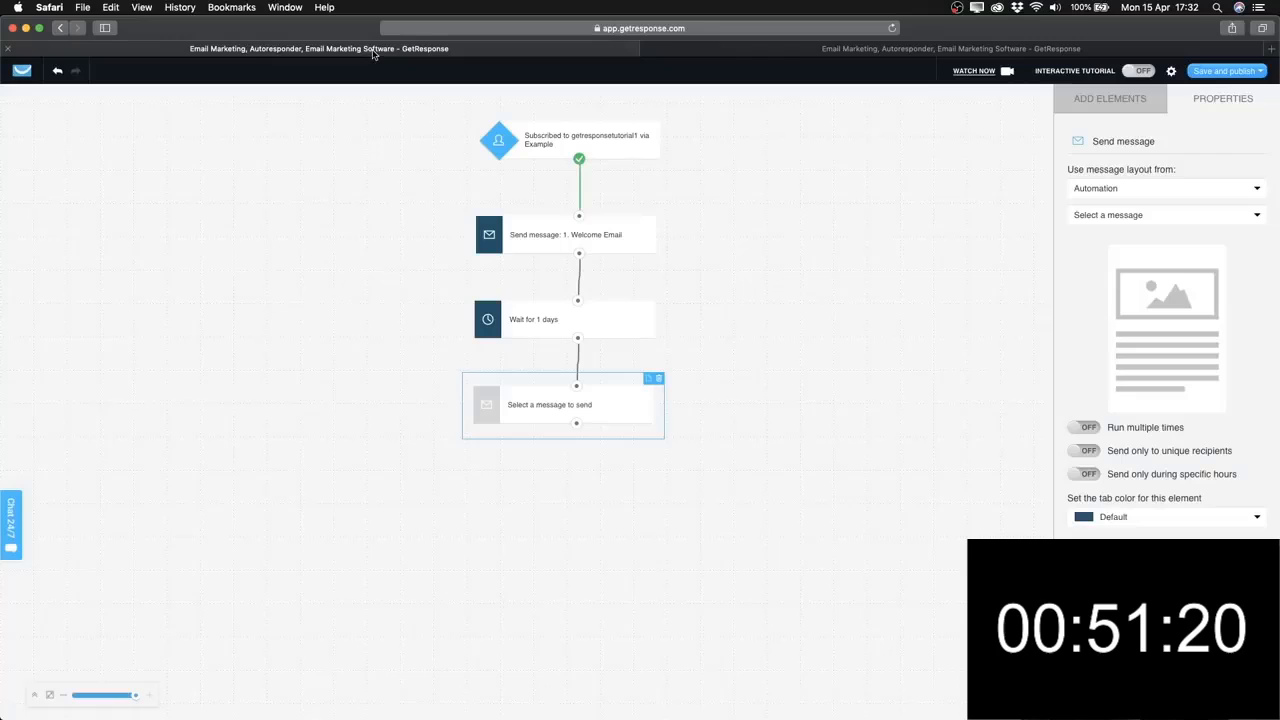
Nudge the one-day wait and the empty message step slightly upward.
{"action": "left_click", "coordinate": [717, 437]}
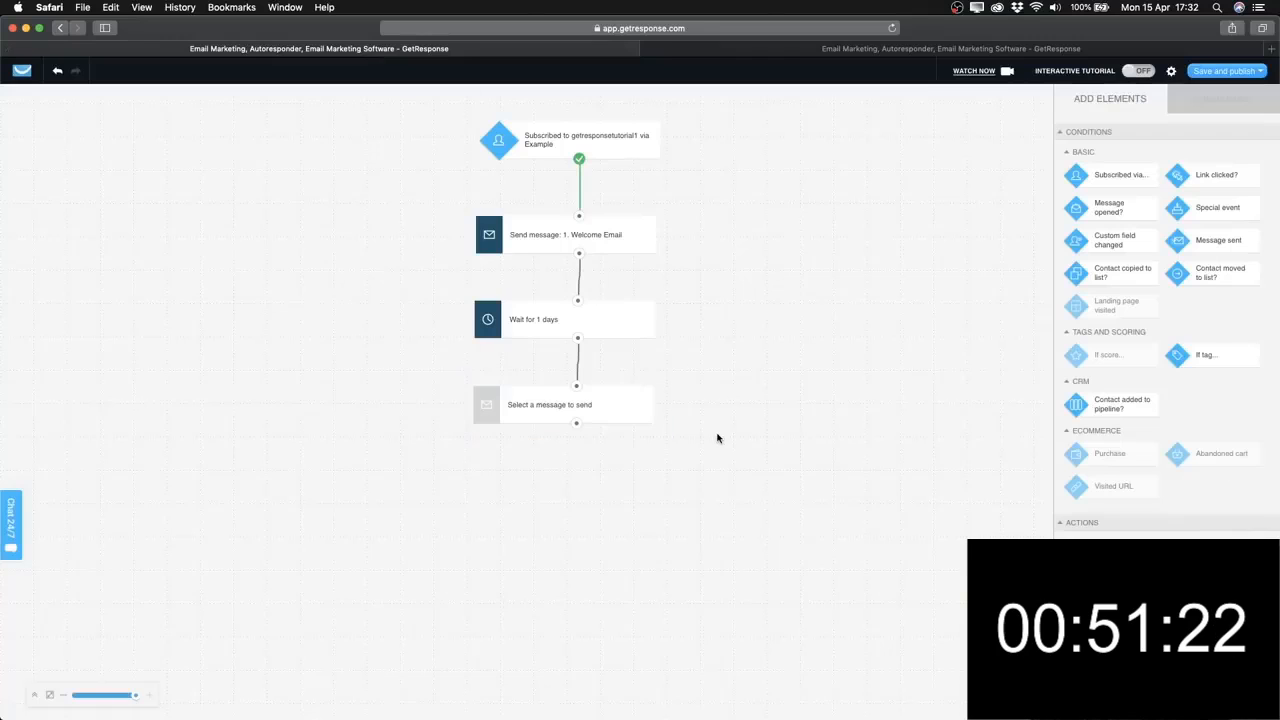
{"action": "left_click", "coordinate": [630, 248]}
{"action": "left_click", "coordinate": [622, 316]}
{"action": "left_click_drag", "start_coordinate": [622, 314], "coordinate": [622, 305]}
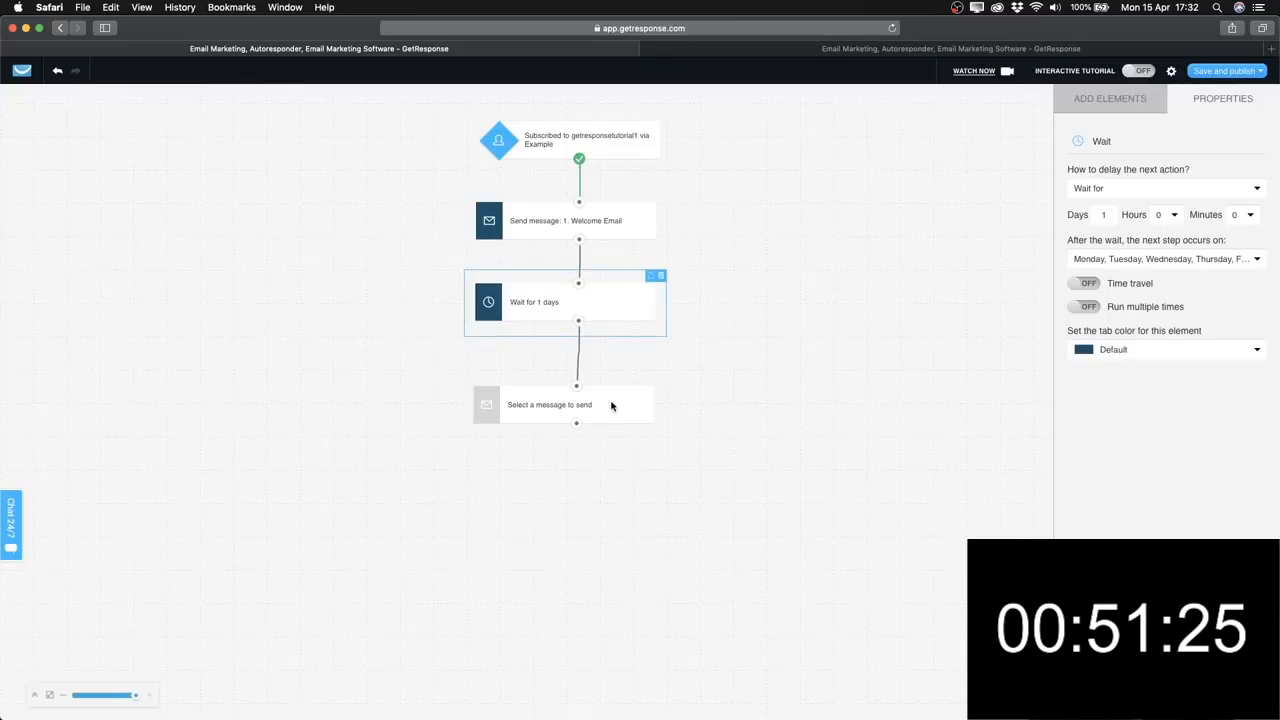
{"action": "left_click_drag", "start_coordinate": [611, 405], "coordinate": [614, 393]}
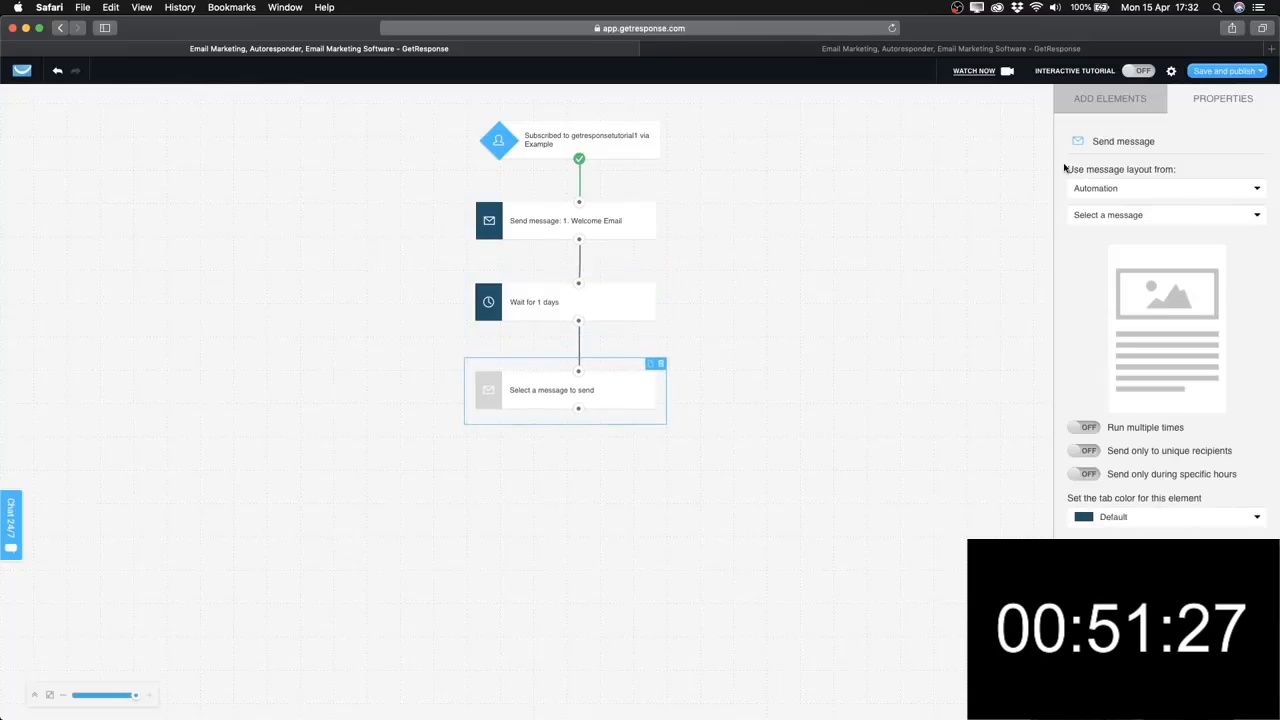
Add a wait below the empty message step, then a send-message step below it, all connected.
{"action": "left_click", "coordinate": [1110, 98]}
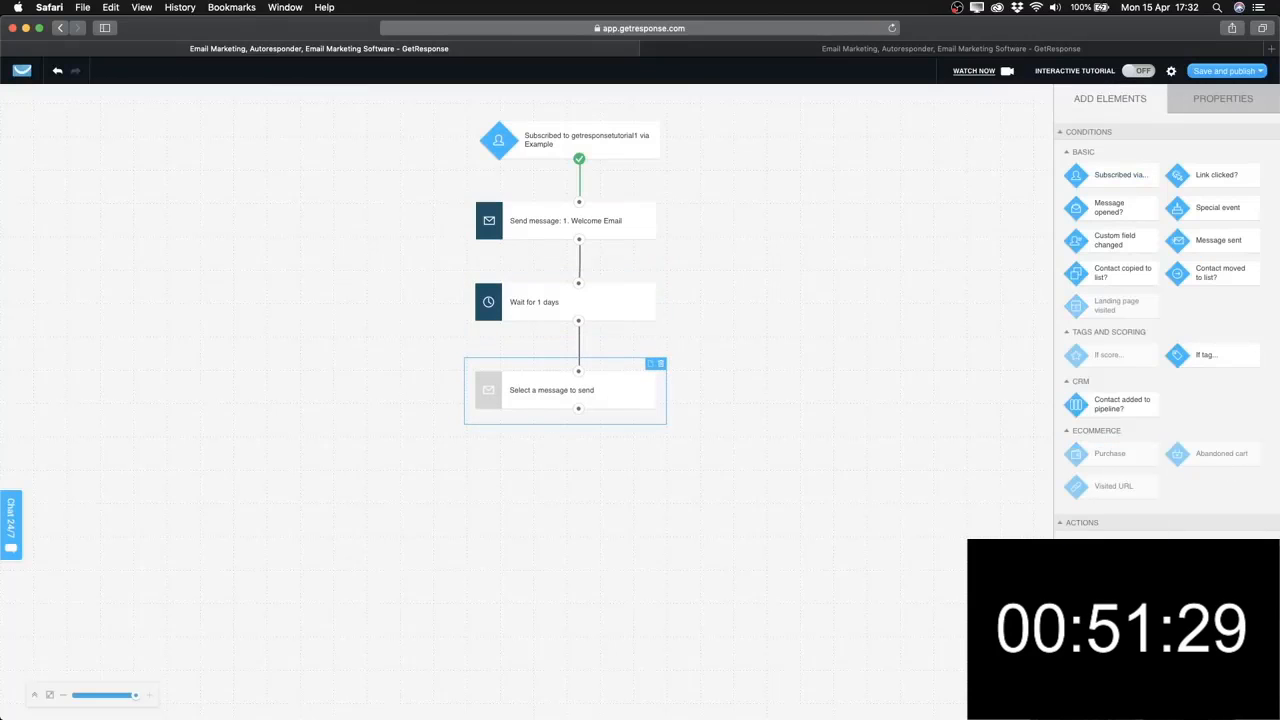
{"action": "scroll", "coordinate": [1110, 600], "scroll_direction": "down", "scroll_amount": 1}
{"action": "left_click_drag", "start_coordinate": [1110, 604], "coordinate": [570, 461]}
{"action": "left_click_drag", "start_coordinate": [578, 409], "coordinate": [578, 470]}
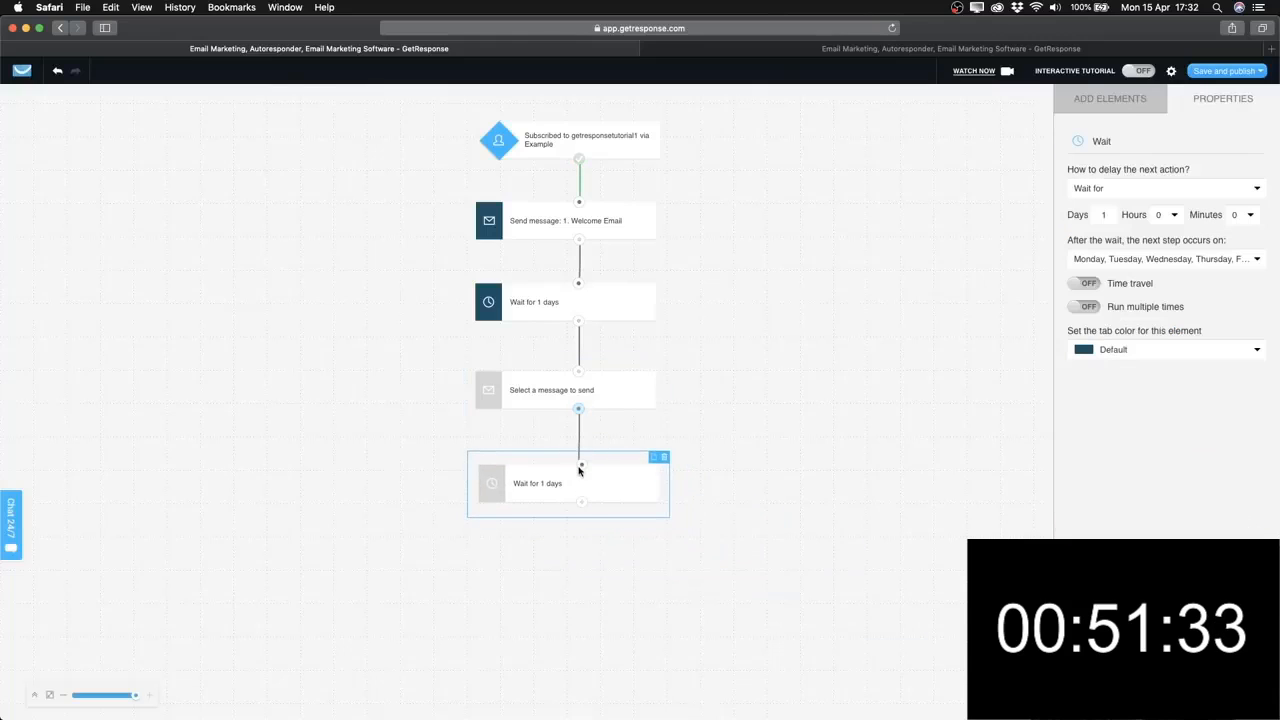
{"action": "left_click", "coordinate": [614, 484]}
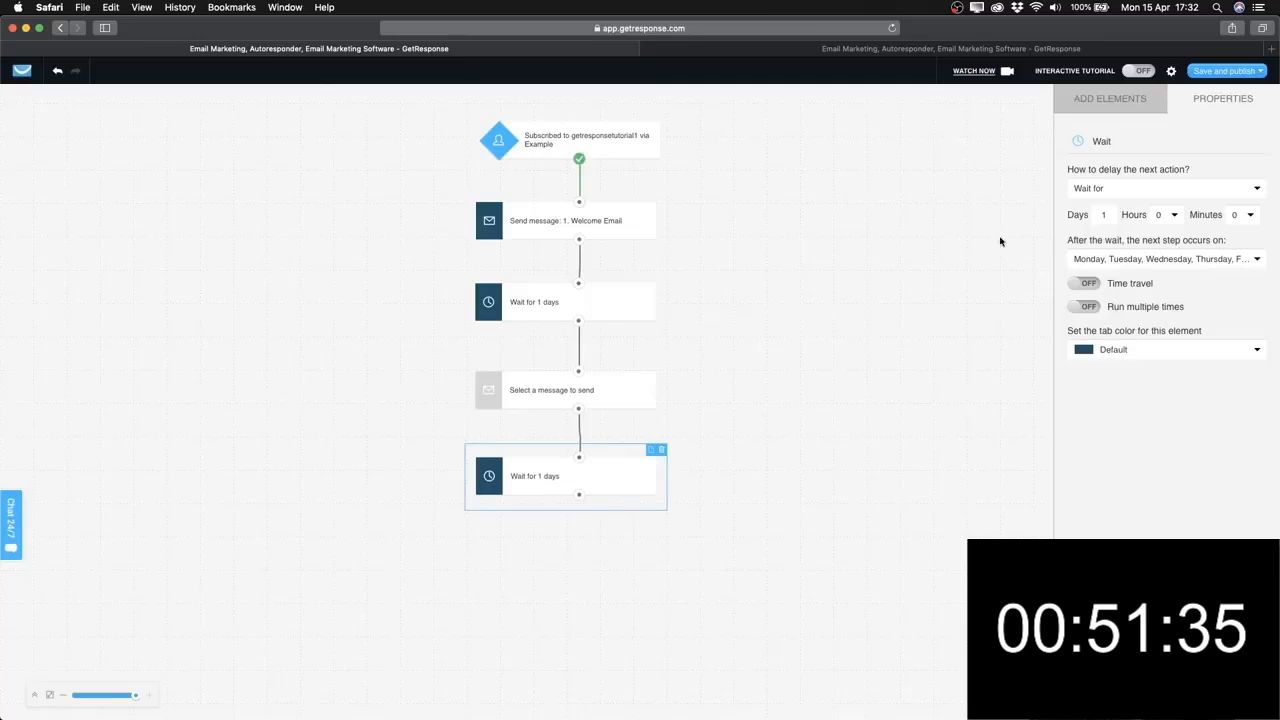
{"action": "left_click", "coordinate": [1100, 98]}
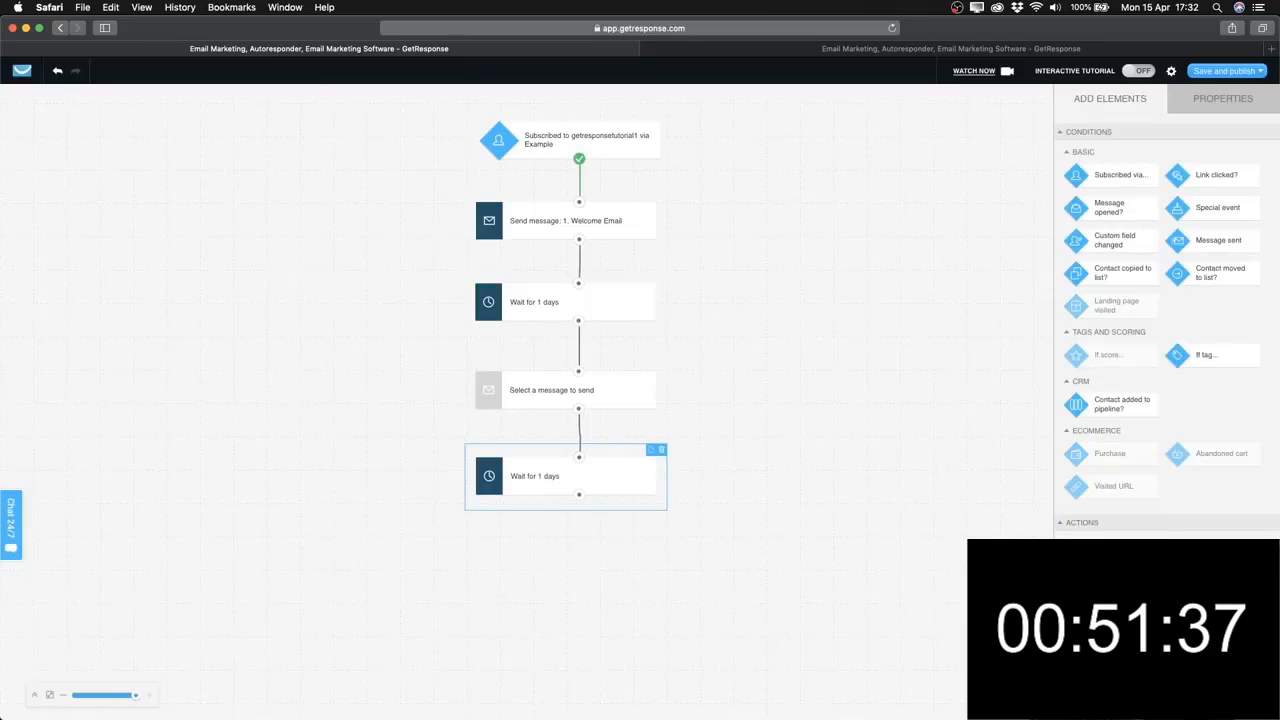
{"action": "scroll", "coordinate": [1110, 399], "scroll_direction": "down", "scroll_amount": 3}
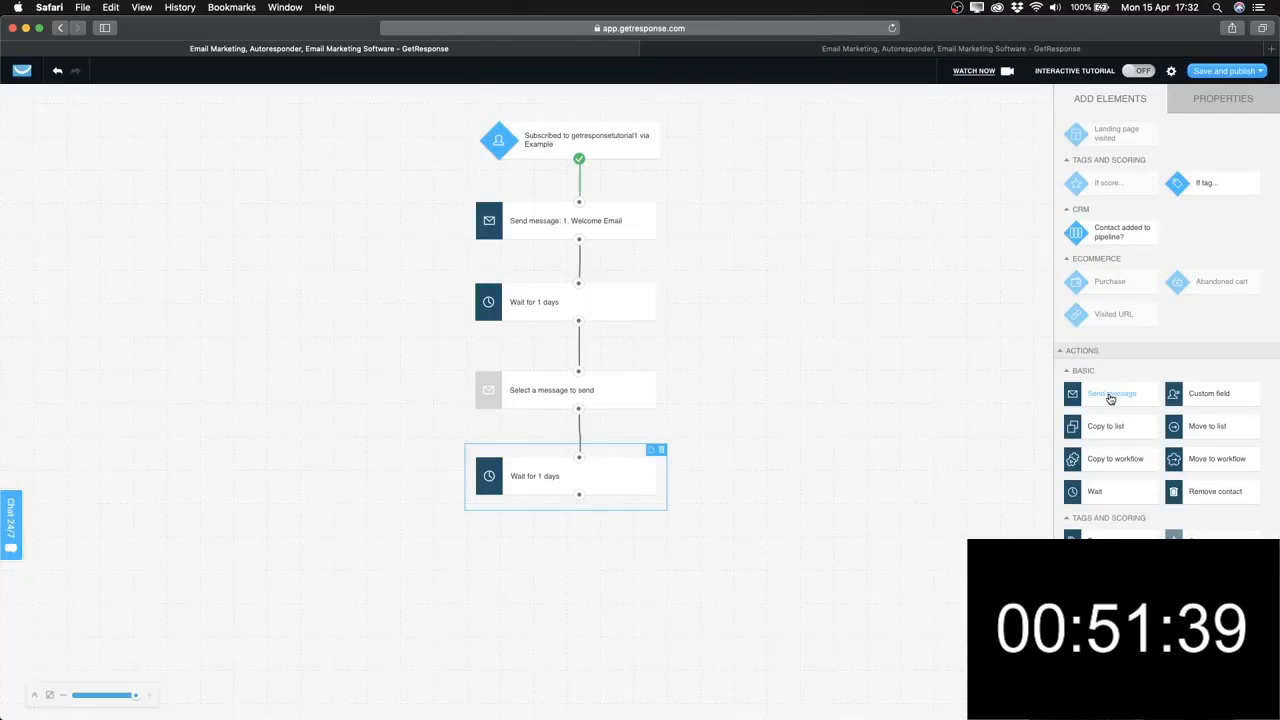
{"action": "left_click_drag", "start_coordinate": [1109, 398], "coordinate": [575, 545]}
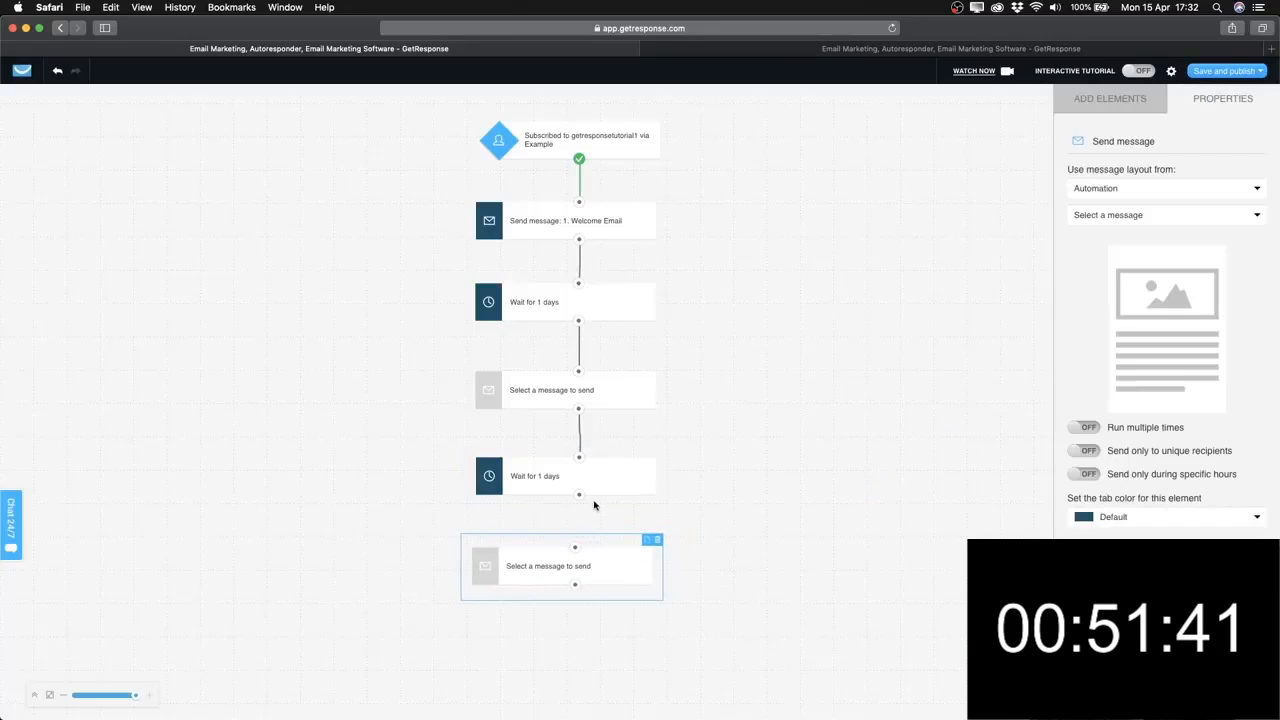
{"action": "left_click_drag", "start_coordinate": [578, 494], "coordinate": [575, 547]}
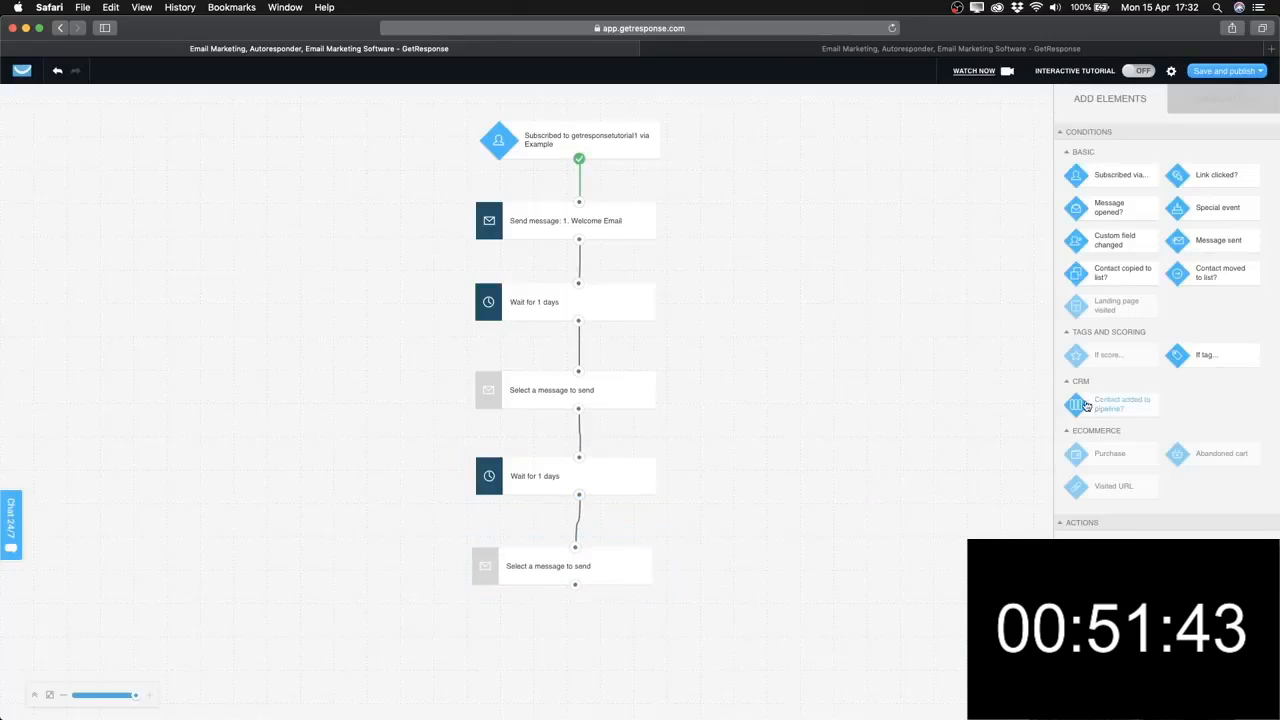
Append another wait and send-message pair at the end and check the new message's settings.
{"action": "scroll", "coordinate": [1086, 405], "scroll_direction": "down", "scroll_amount": 2}
{"action": "left_click_drag", "start_coordinate": [1100, 538], "coordinate": [571, 657]}
{"action": "scroll", "coordinate": [666, 605], "scroll_direction": "down", "scroll_amount": 1}
{"action": "left_click_drag", "start_coordinate": [575, 541], "coordinate": [575, 603]}
{"action": "scroll", "coordinate": [1083, 480], "scroll_direction": "down", "scroll_amount": 1}
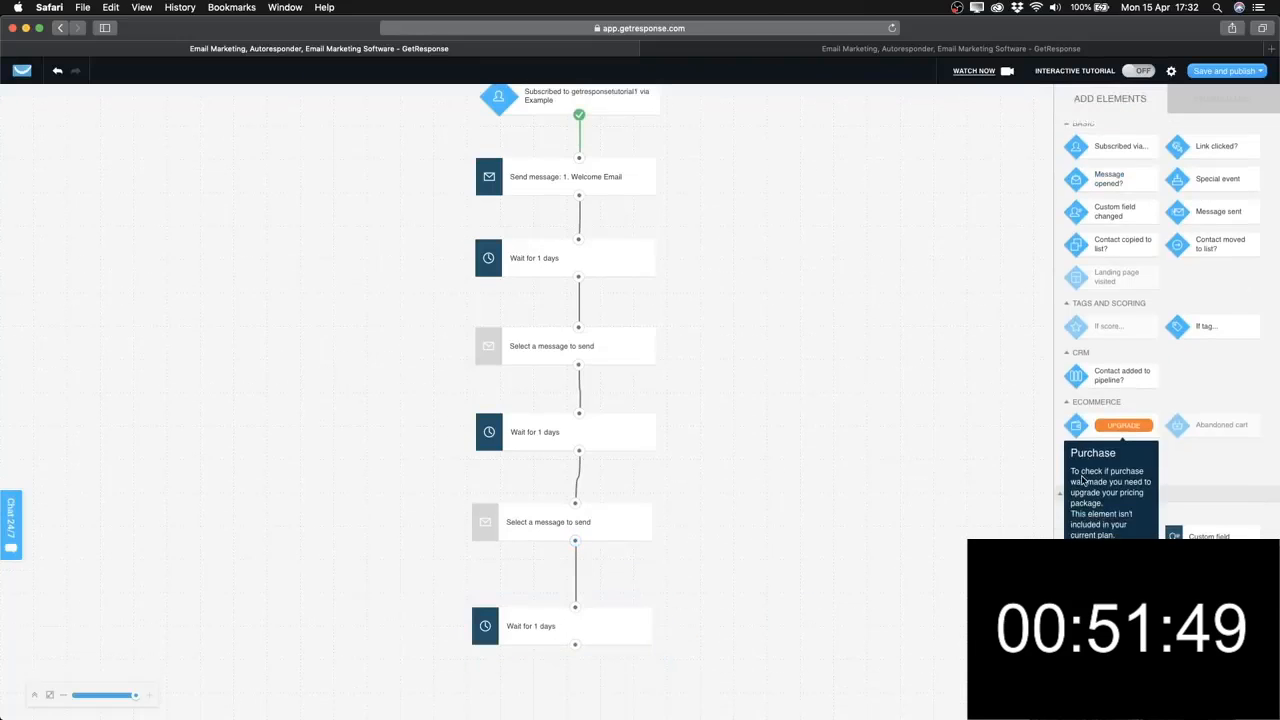
{"action": "scroll", "coordinate": [1083, 480], "scroll_direction": "down", "scroll_amount": 3}
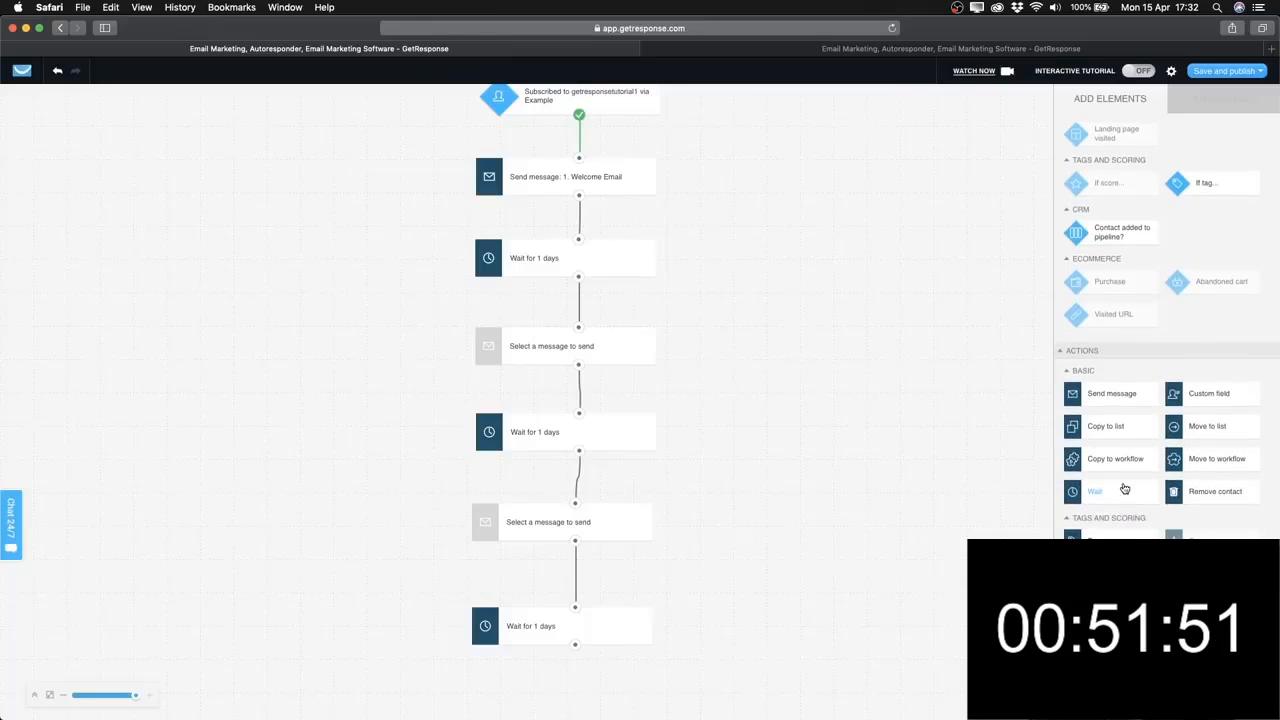
{"action": "left_click_drag", "start_coordinate": [1123, 405], "coordinate": [737, 666]}
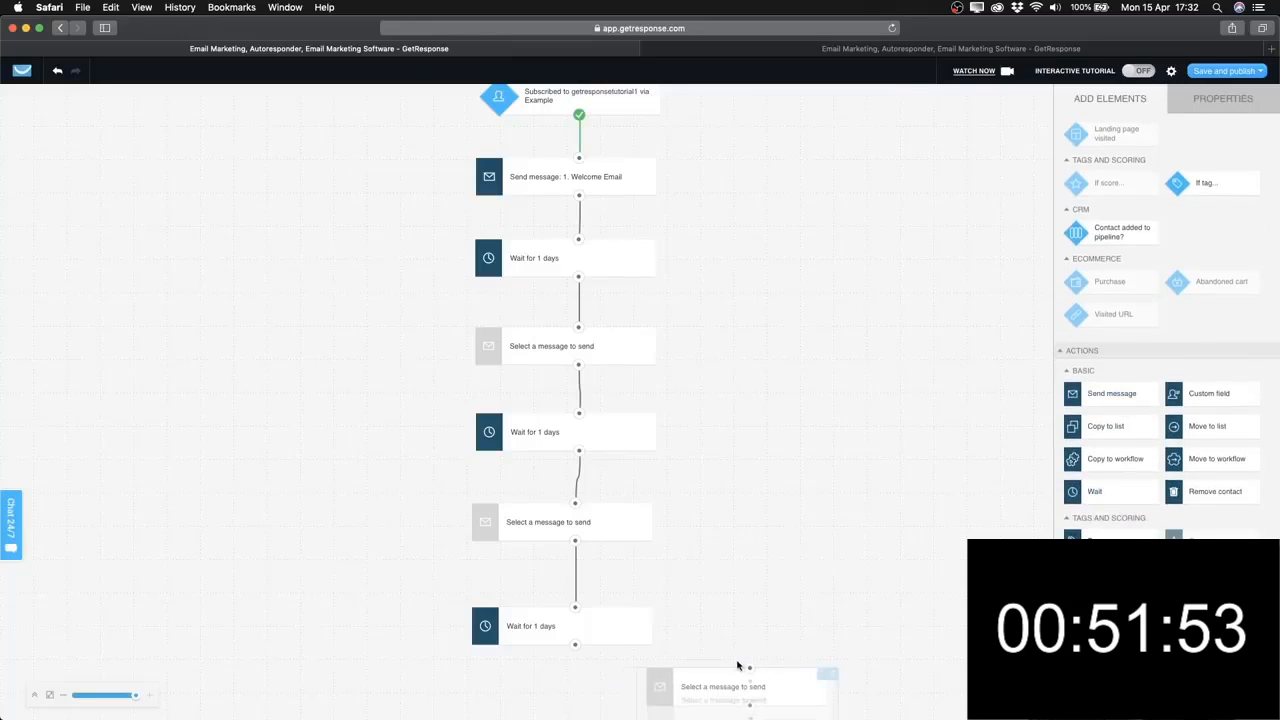
{"action": "left_click_drag", "start_coordinate": [759, 611], "coordinate": [572, 600]}
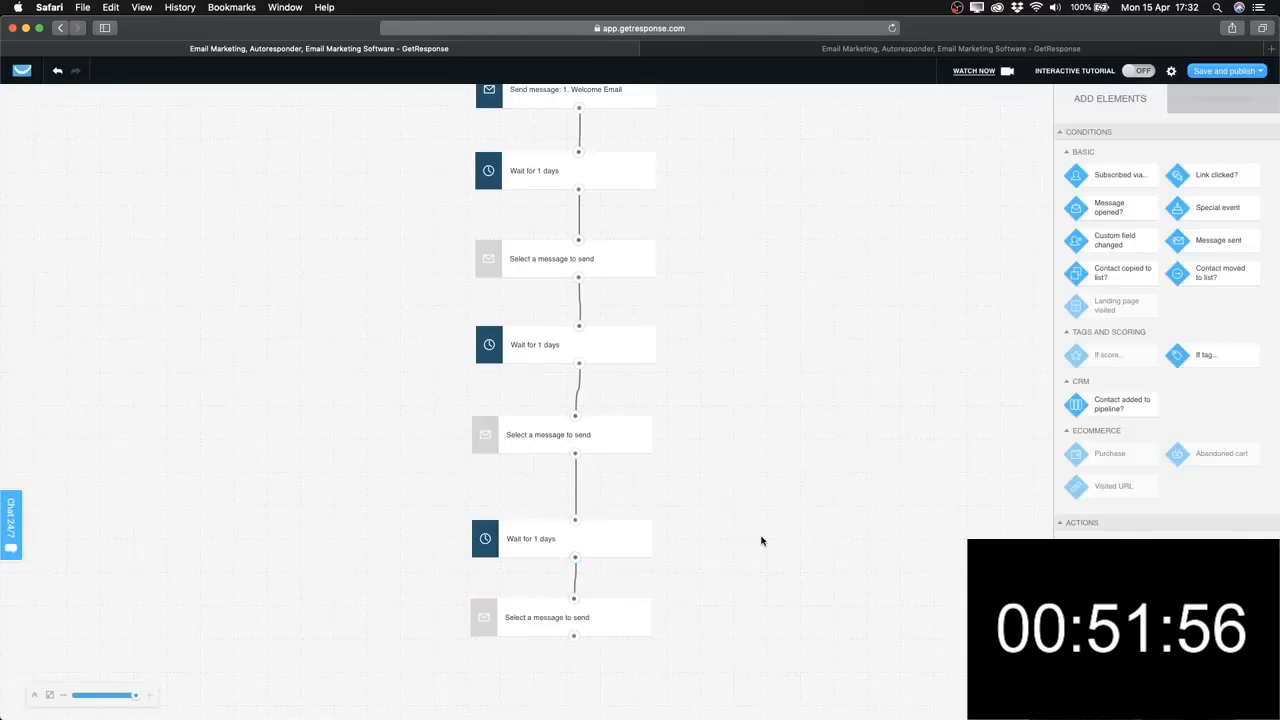
{"action": "left_click", "coordinate": [629, 613]}
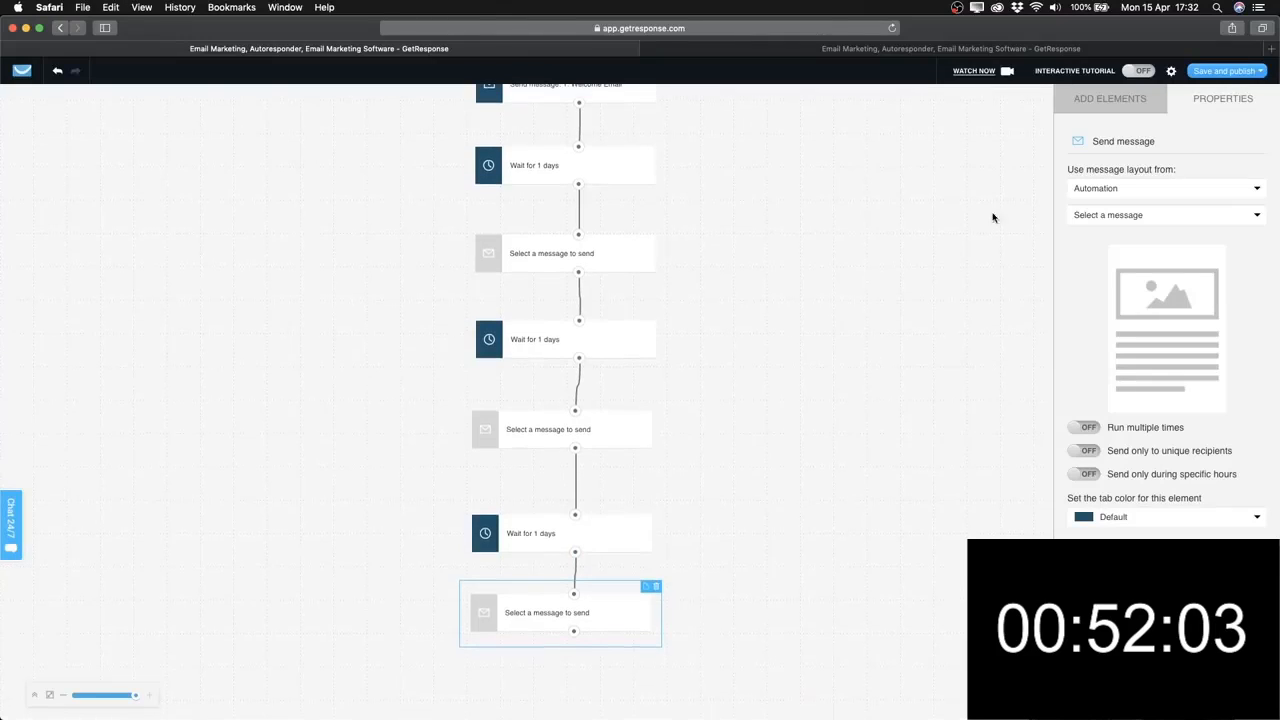
{"action": "left_click", "coordinate": [1083, 106]}
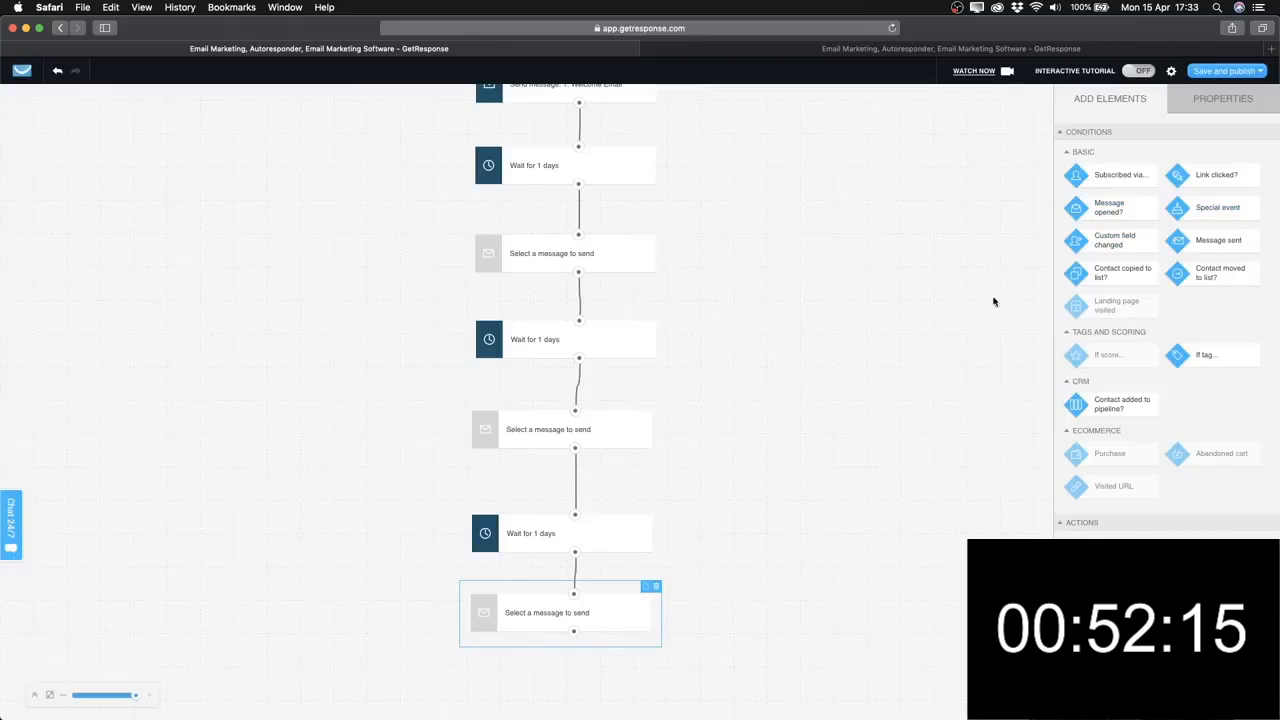
{"action": "scroll", "coordinate": [770, 500], "scroll_direction": "up", "scroll_amount": 2}
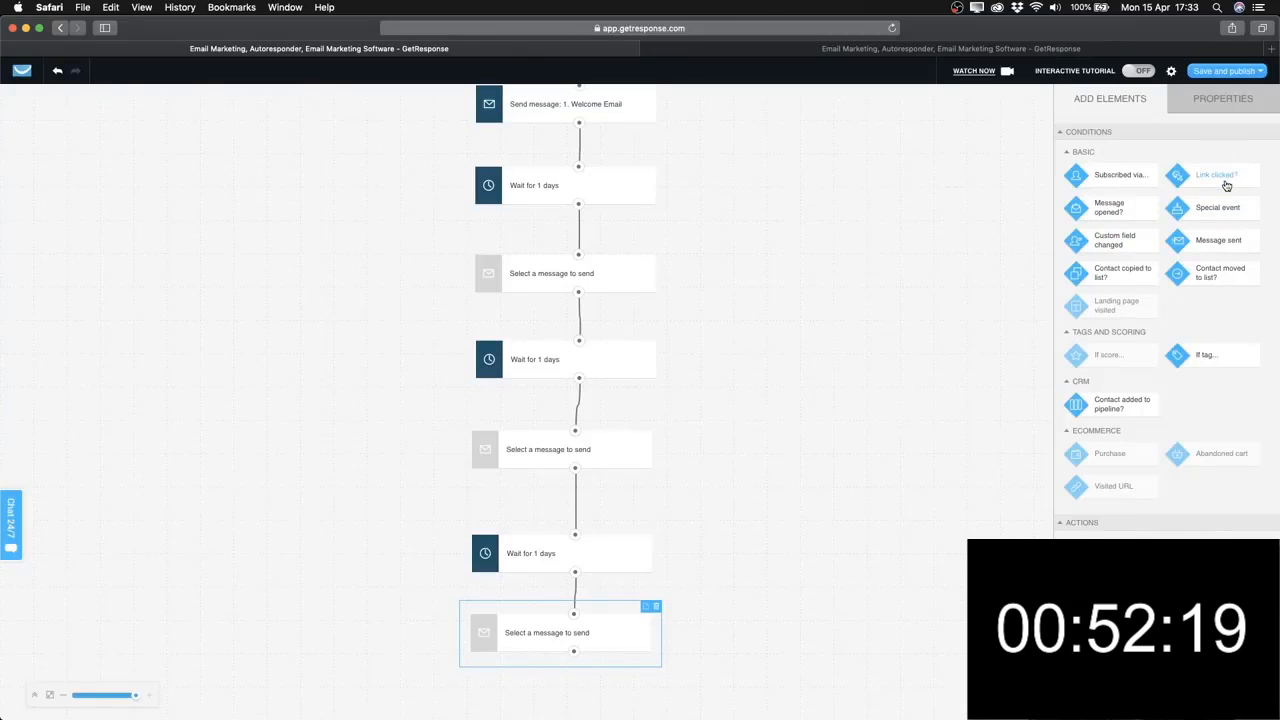
Add a Link clicked? condition and connect the last message step to it.
{"action": "left_click_drag", "start_coordinate": [1226, 186], "coordinate": [570, 686]}
{"action": "scroll", "coordinate": [817, 597], "scroll_direction": "down", "scroll_amount": 2}
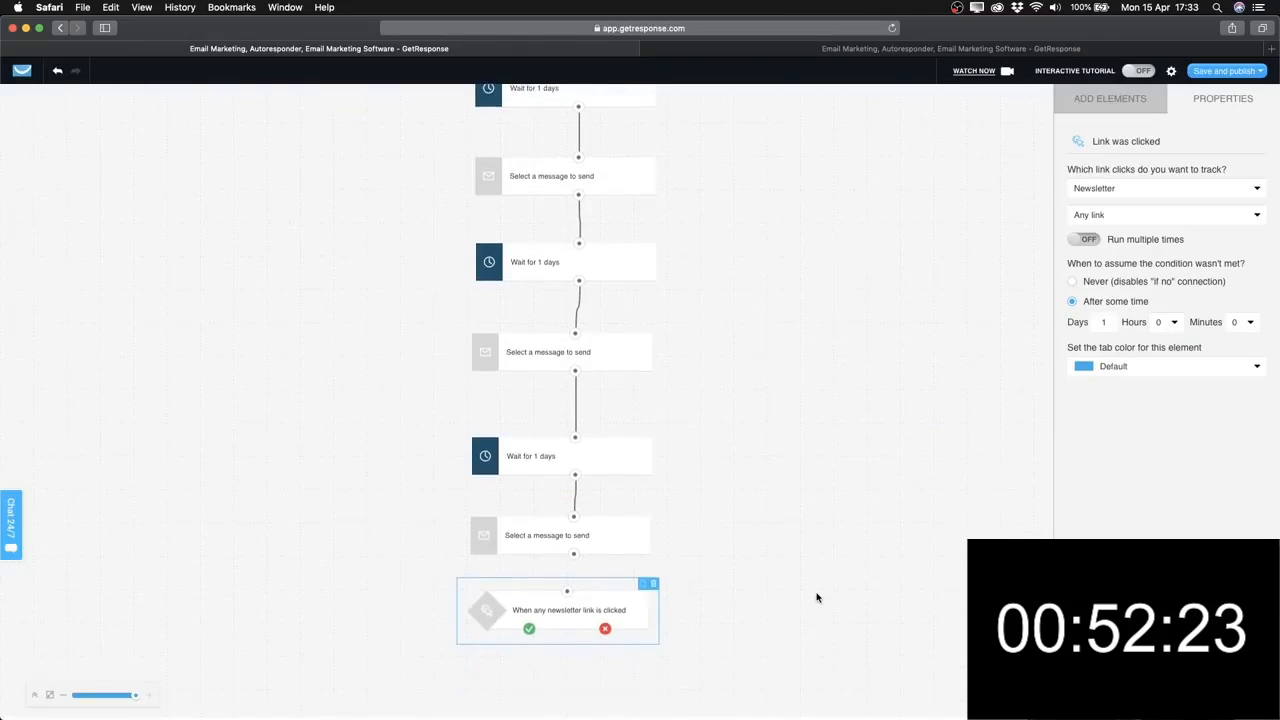
{"action": "left_click_drag", "start_coordinate": [611, 608], "coordinate": [614, 618]}
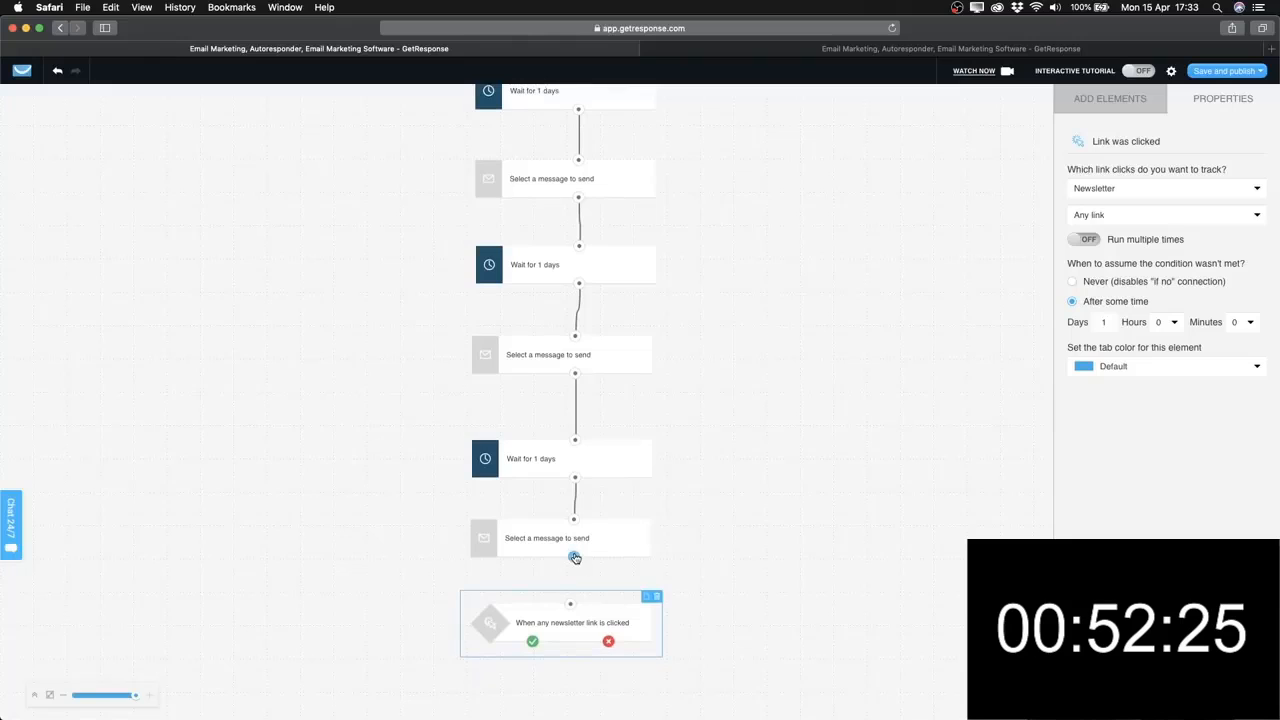
{"action": "left_click", "coordinate": [570, 604]}
{"action": "right_click", "coordinate": [686, 549]}
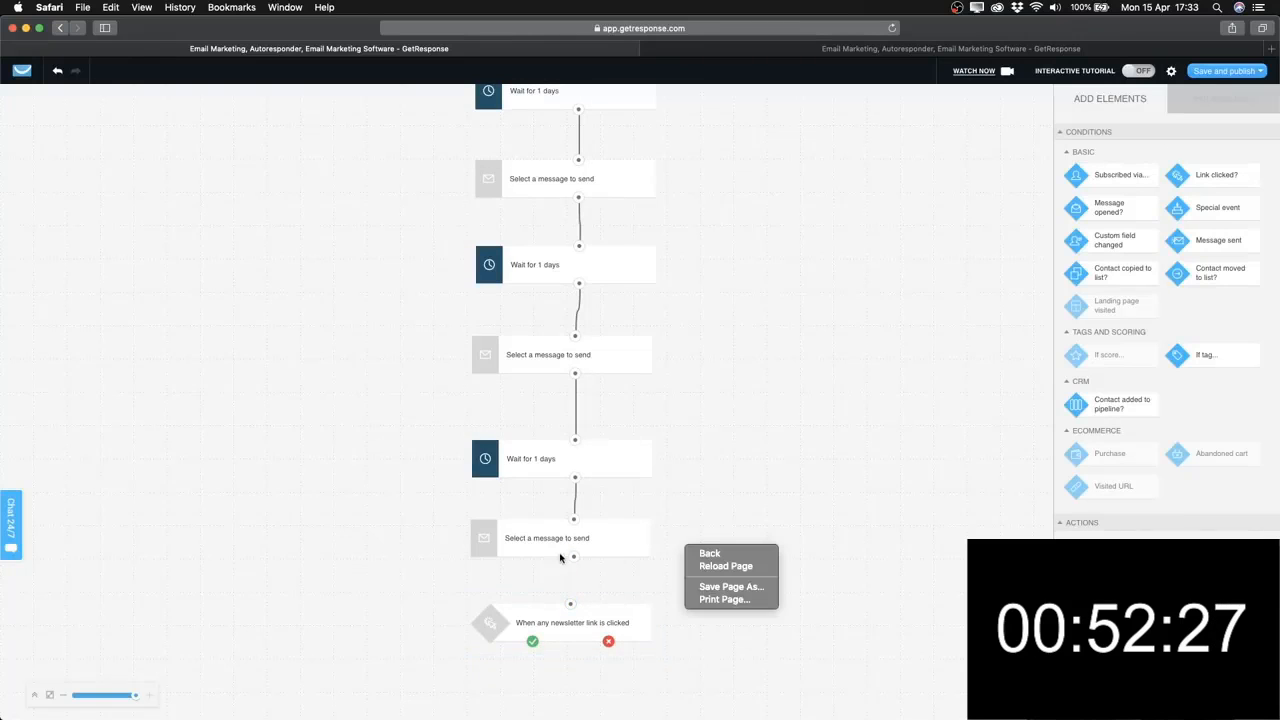
{"action": "left_click", "coordinate": [573, 557]}
{"action": "left_click_drag", "start_coordinate": [573, 557], "coordinate": [570, 611]}
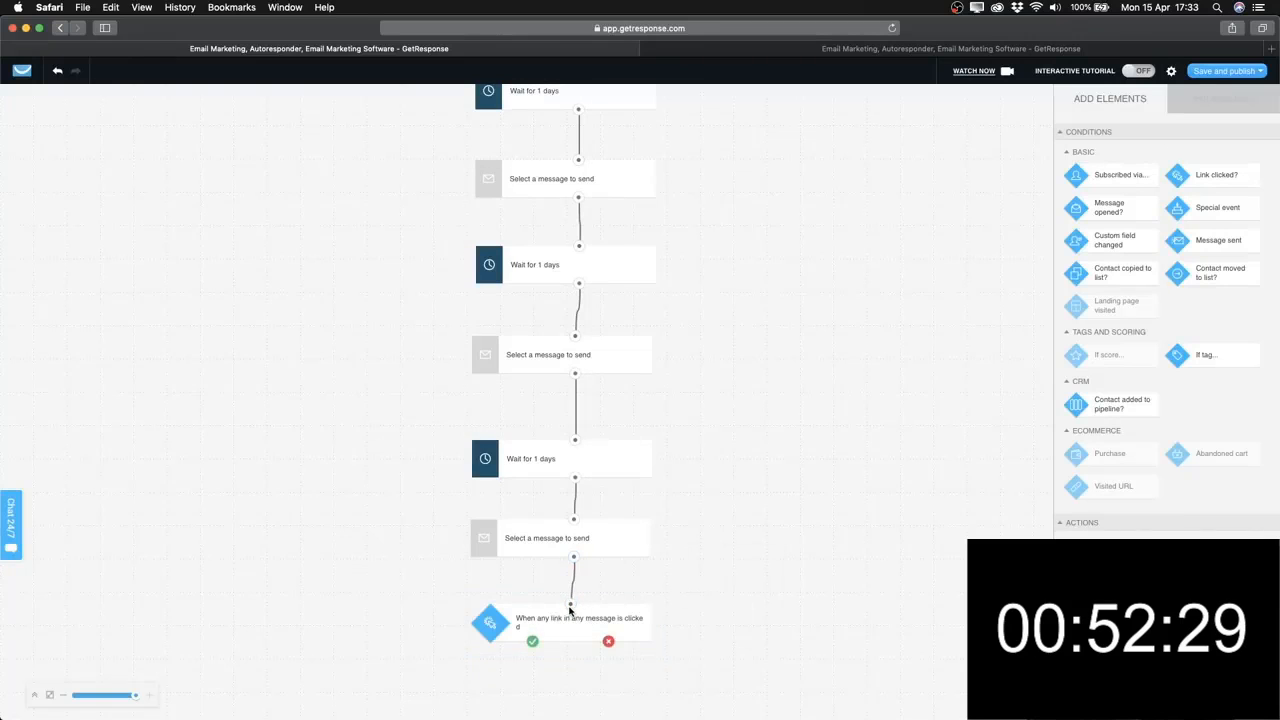
Add a 1-day wait on the condition's yes branch, discarding a stray message step.
{"action": "scroll", "coordinate": [712, 542], "scroll_direction": "down", "scroll_amount": 1}
{"action": "scroll", "coordinate": [952, 520], "scroll_direction": "down", "scroll_amount": 1}
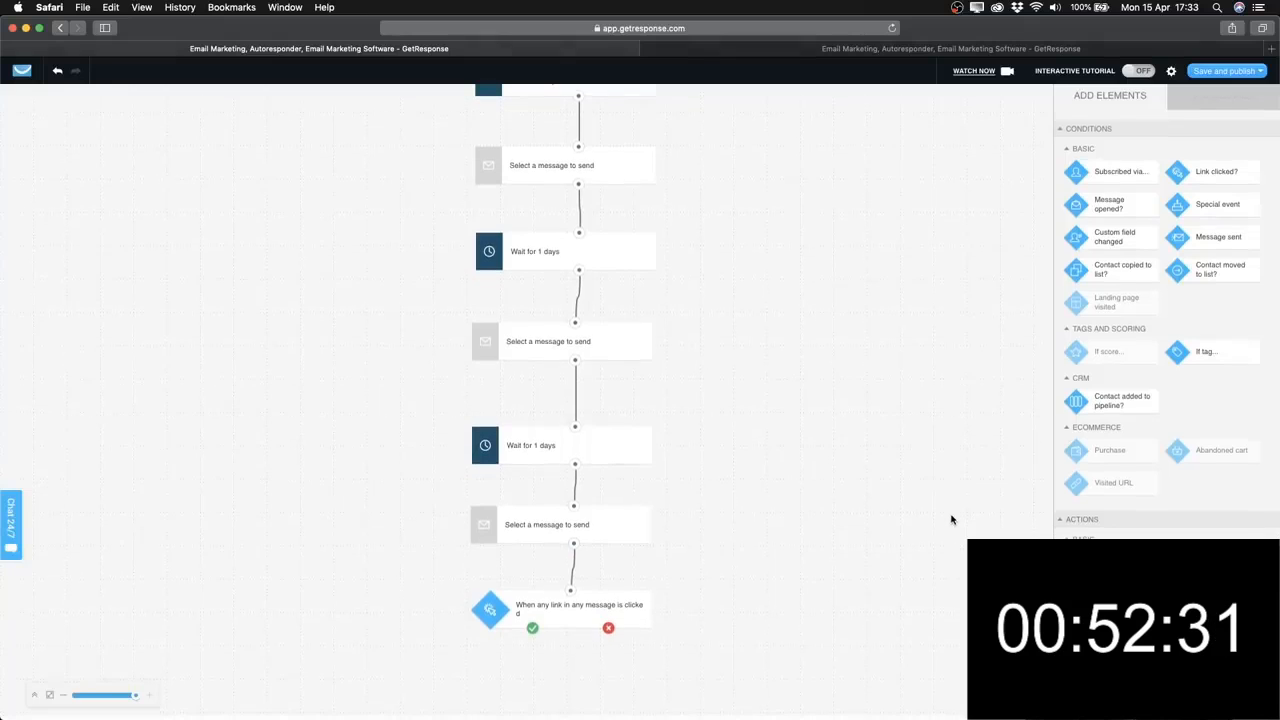
{"action": "left_click_drag", "start_coordinate": [1110, 548], "coordinate": [332, 639]}
{"action": "left_click", "coordinate": [427, 634]}
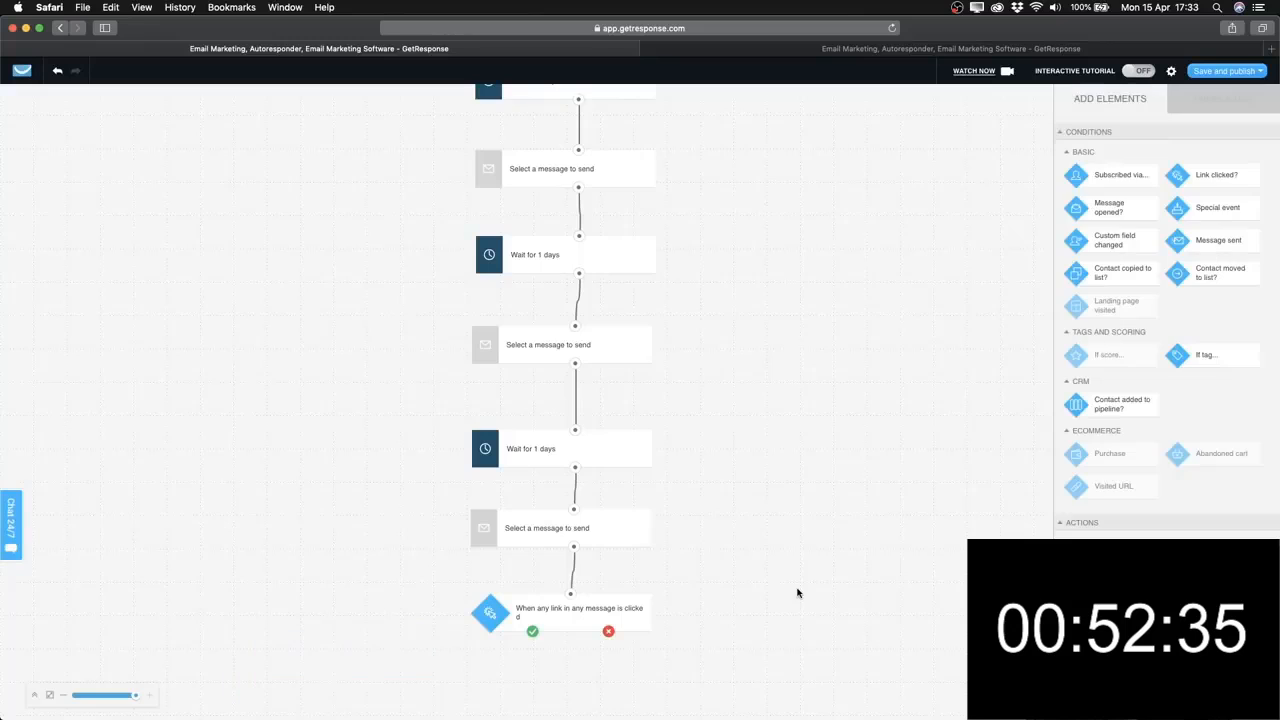
{"action": "scroll", "coordinate": [1098, 522], "scroll_direction": "down", "scroll_amount": 3}
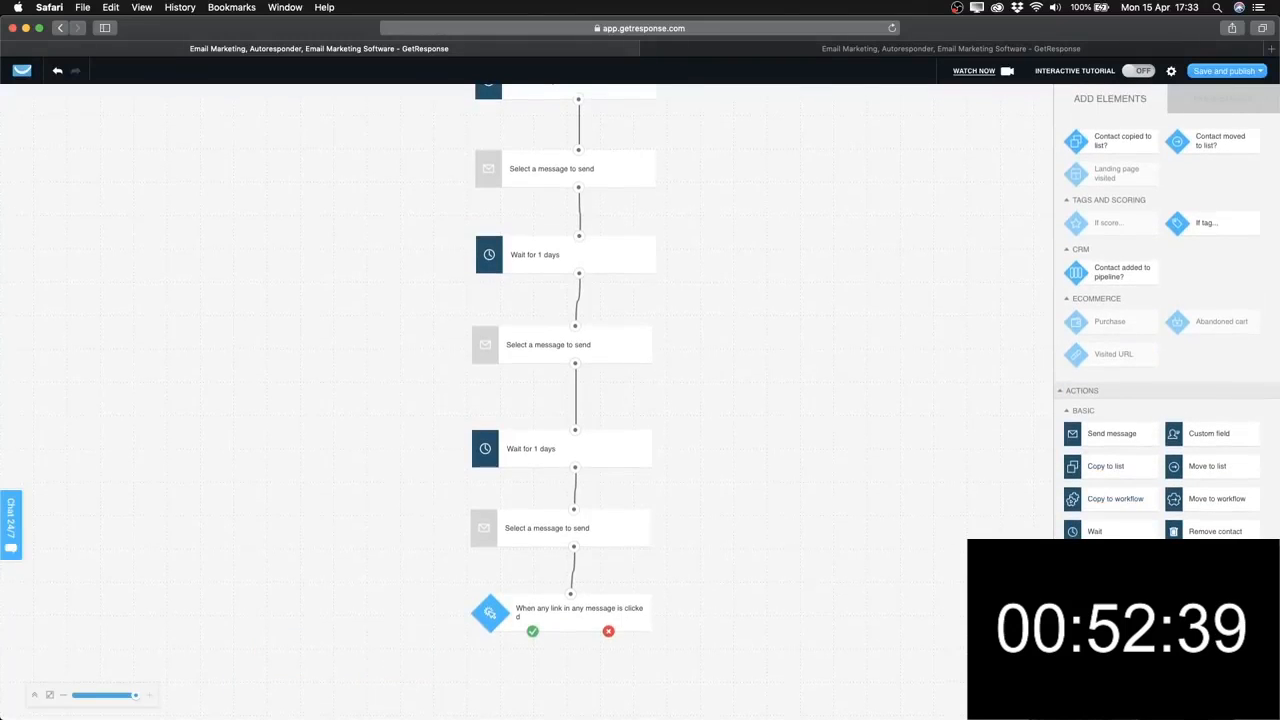
{"action": "left_click_drag", "start_coordinate": [1128, 528], "coordinate": [398, 666]}
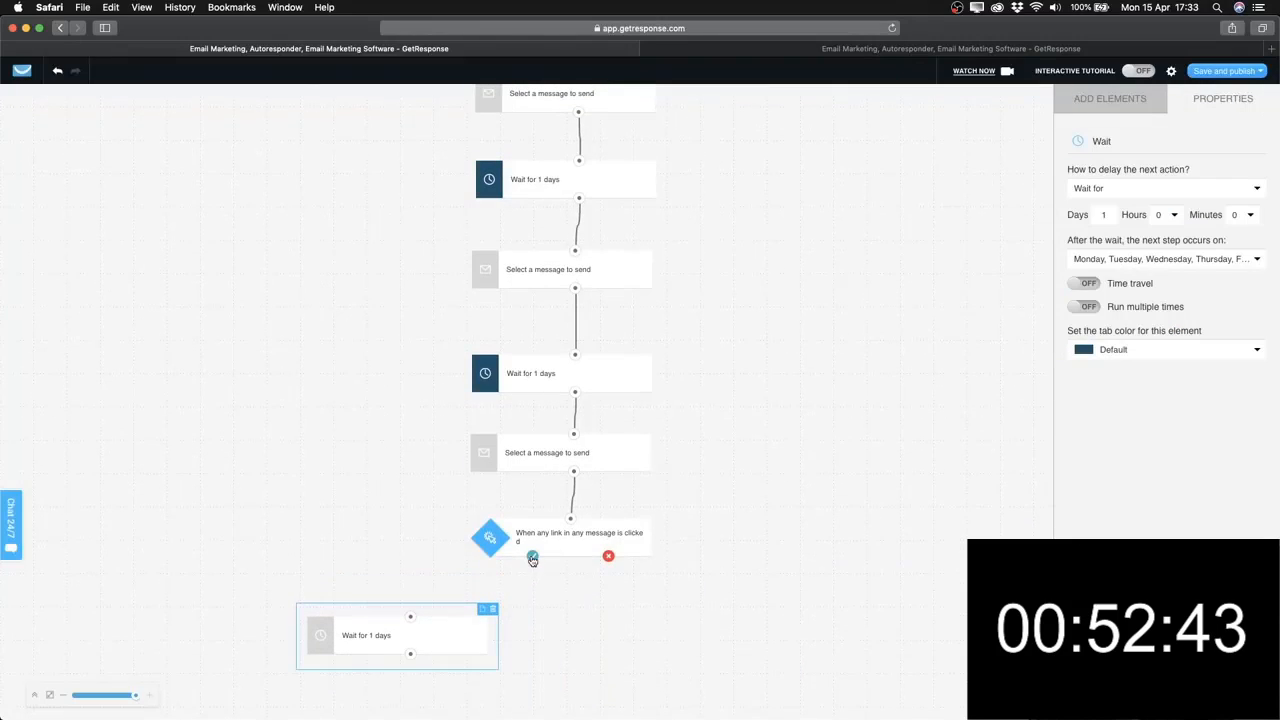
{"action": "left_click_drag", "start_coordinate": [532, 558], "coordinate": [410, 620]}
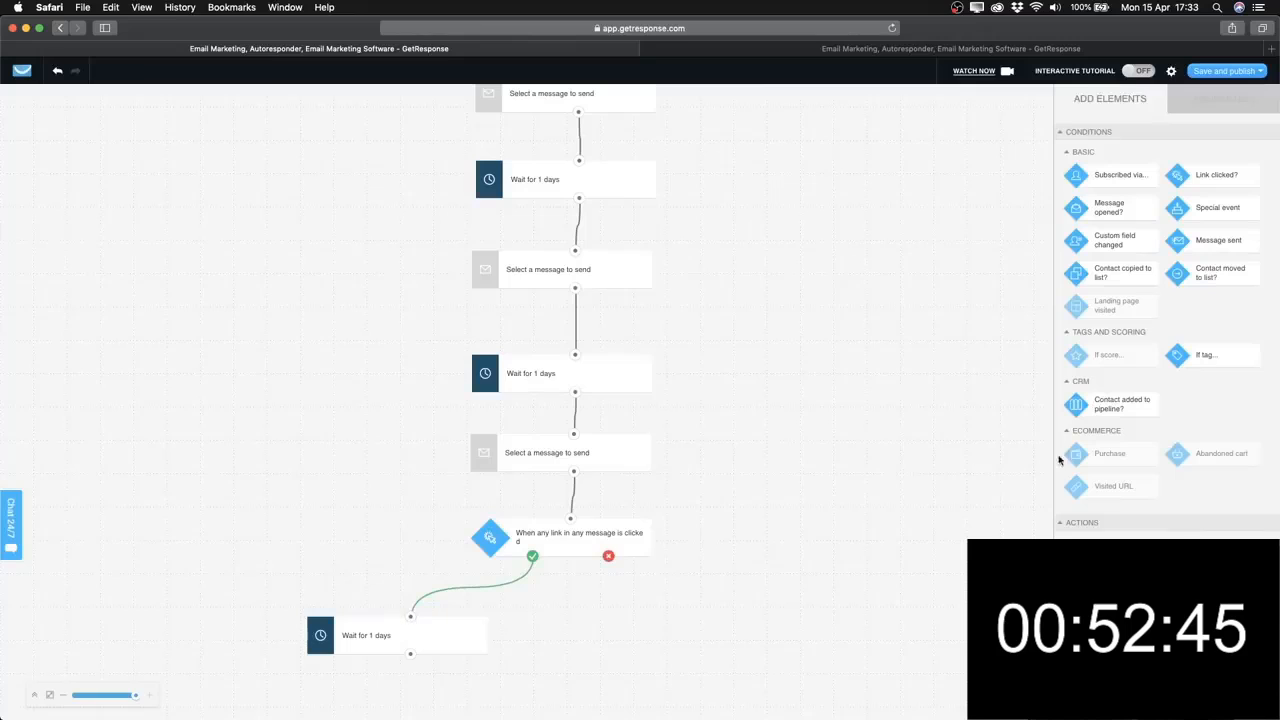
Add a wait on the condition's no branch and set it to 3 days.
{"action": "scroll", "coordinate": [1113, 520], "scroll_direction": "down", "scroll_amount": 1}
{"action": "left_click_drag", "start_coordinate": [1112, 582], "coordinate": [694, 617]}
{"action": "left_click_drag", "start_coordinate": [609, 556], "coordinate": [697, 619]}
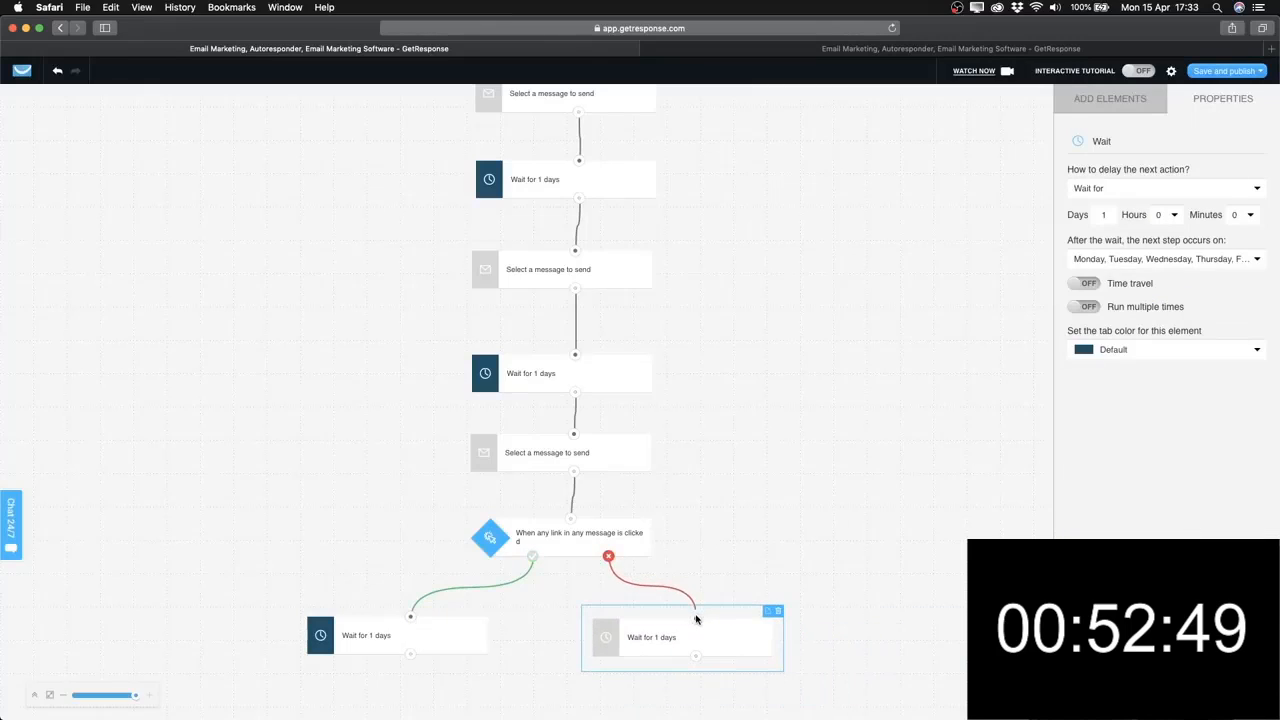
{"action": "left_click", "coordinate": [680, 620]}
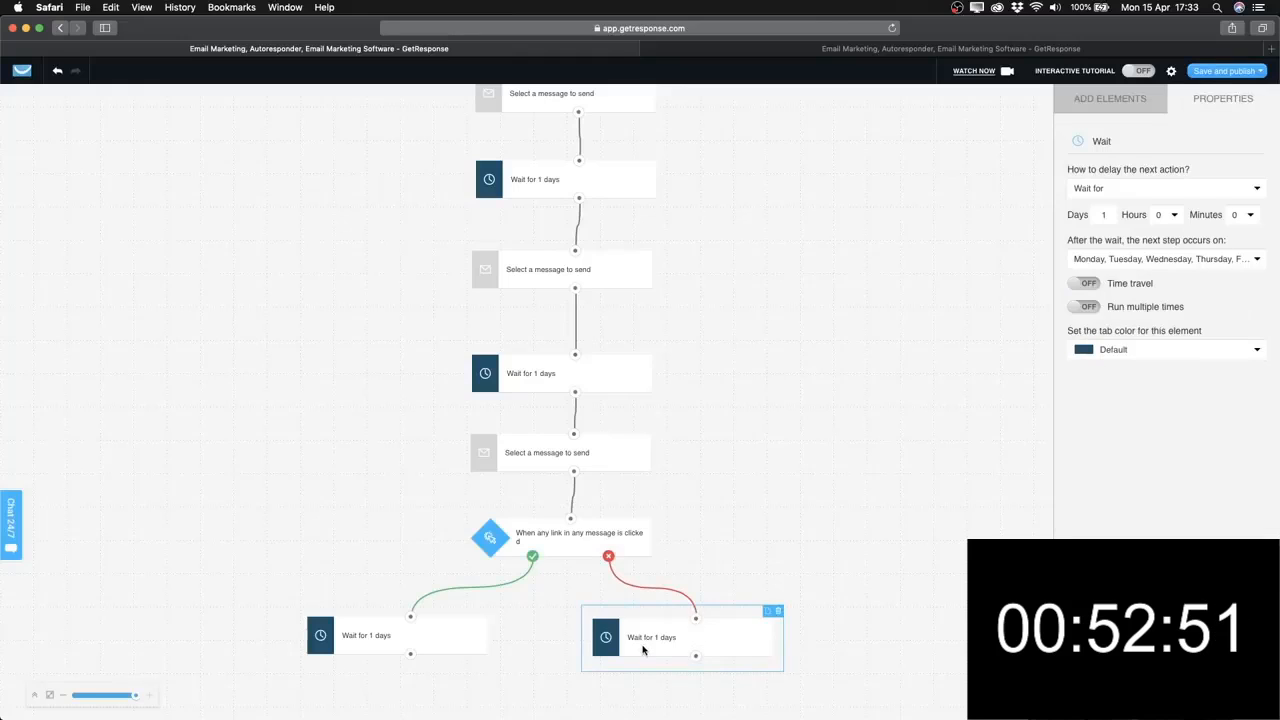
{"action": "left_click", "coordinate": [1110, 217]}
{"action": "type", "text": "3"}
{"action": "left_click", "coordinate": [831, 471]}
{"action": "scroll", "coordinate": [751, 606], "scroll_direction": "down", "scroll_amount": 2}
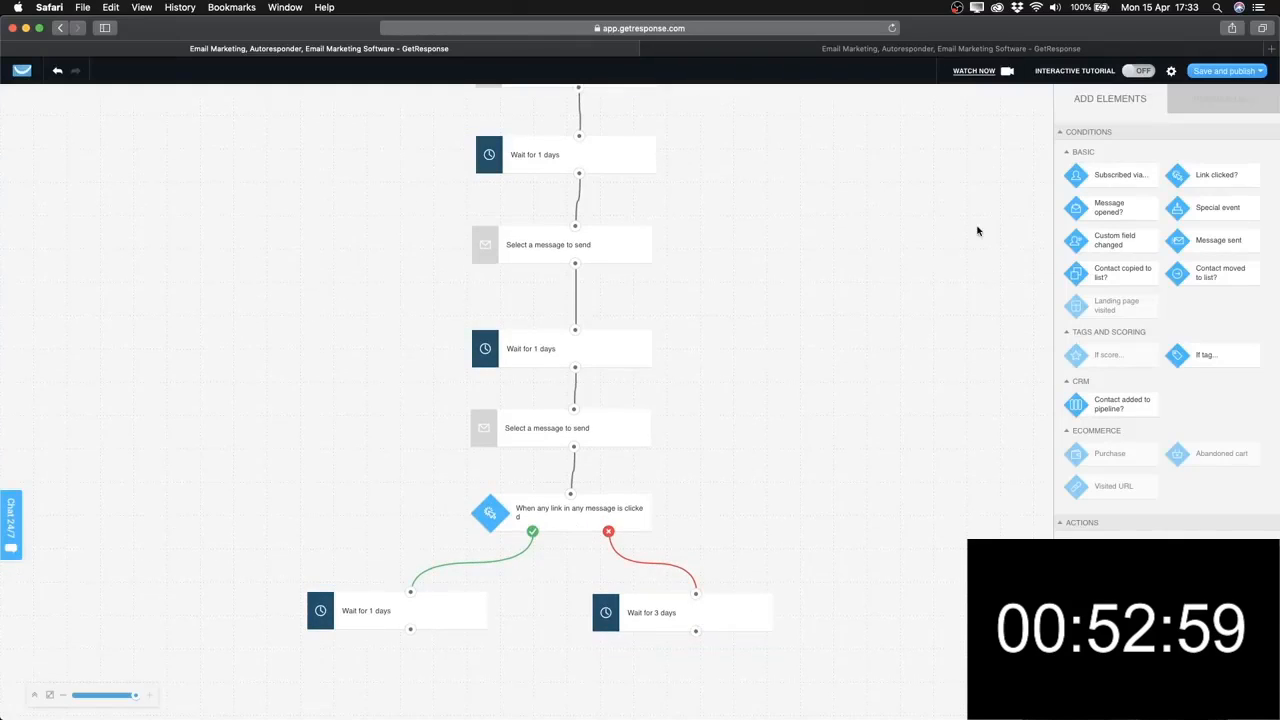
{"action": "scroll", "coordinate": [1119, 443], "scroll_direction": "down", "scroll_amount": 3}
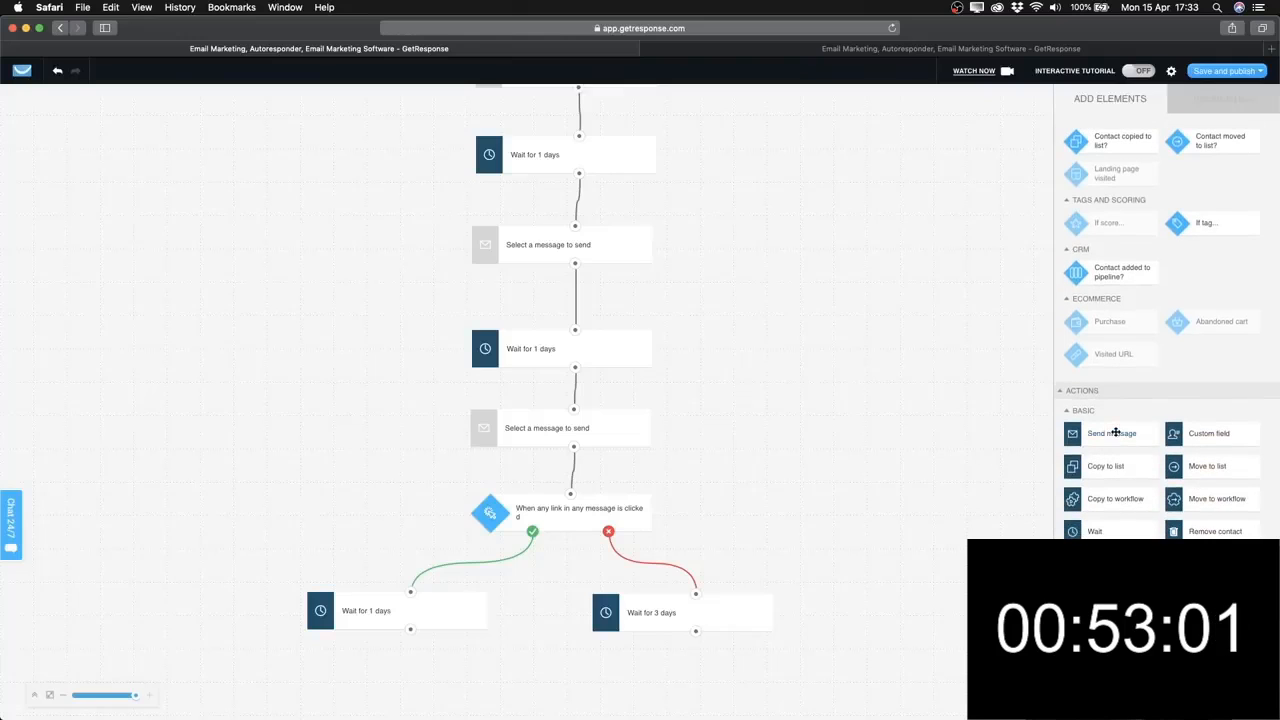
Add a send-message step under the yes-branch 1-day wait and connect it.
{"action": "left_click_drag", "start_coordinate": [1115, 433], "coordinate": [409, 686]}
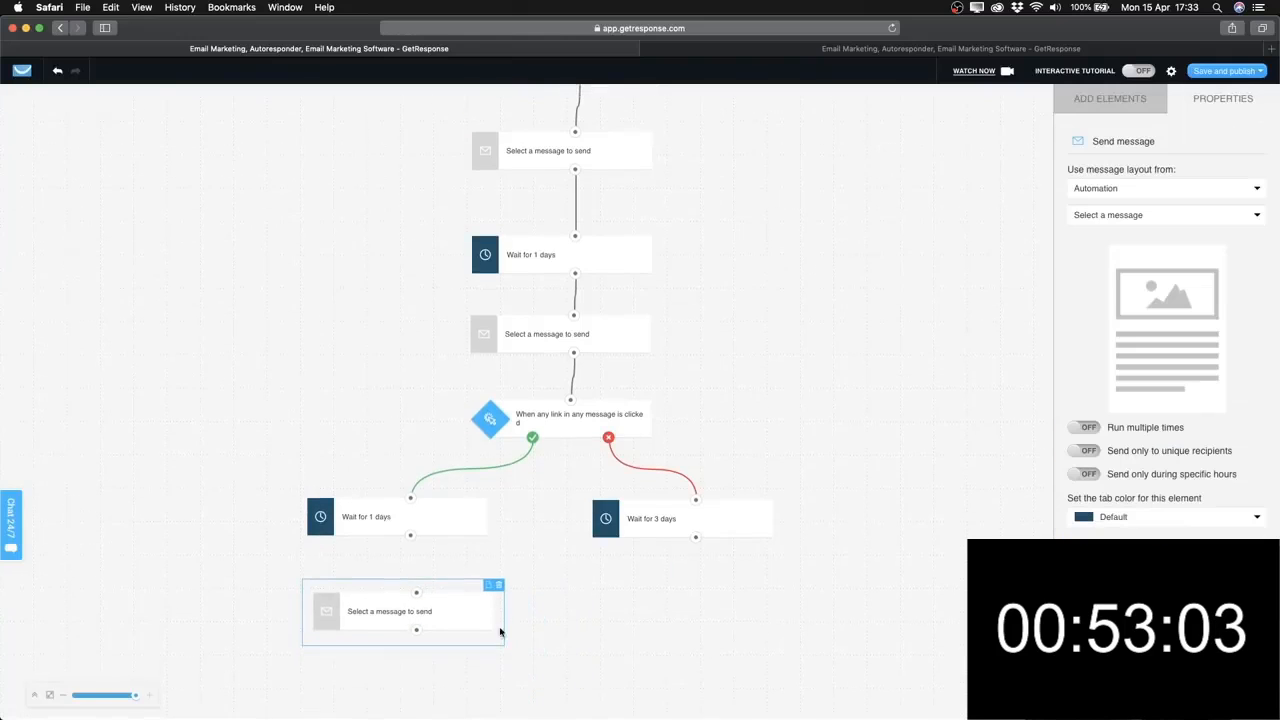
{"action": "left_click_drag", "start_coordinate": [410, 536], "coordinate": [418, 623]}
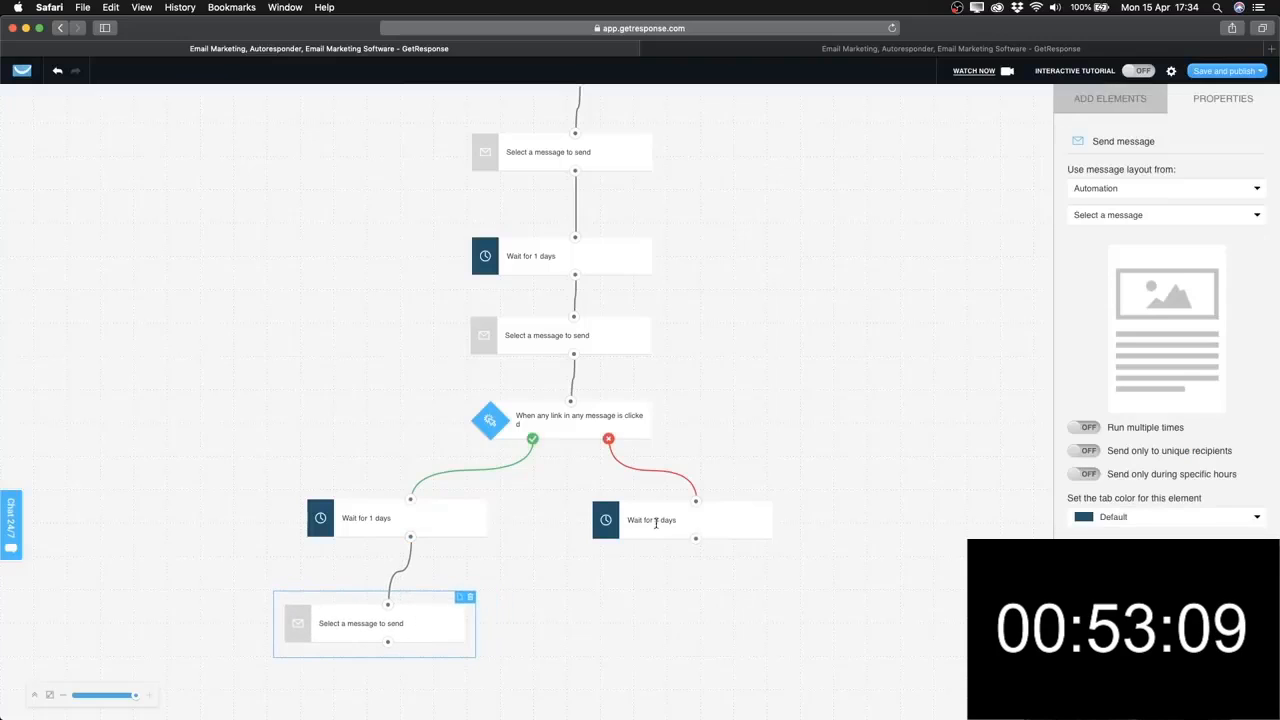
{"action": "left_click", "coordinate": [1090, 104]}
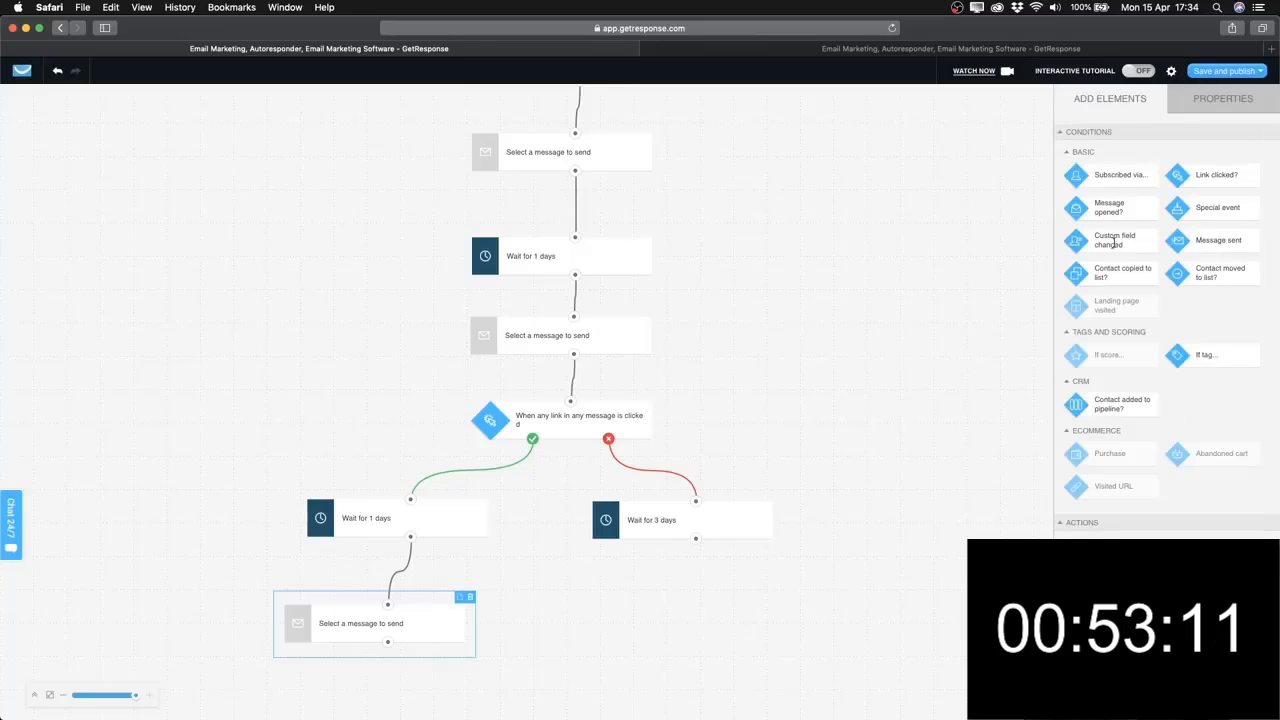
Add a send-message step under the 3-day wait, connect it, and review the wait's settings.
{"action": "scroll", "coordinate": [1116, 300], "scroll_direction": "down", "scroll_amount": 1}
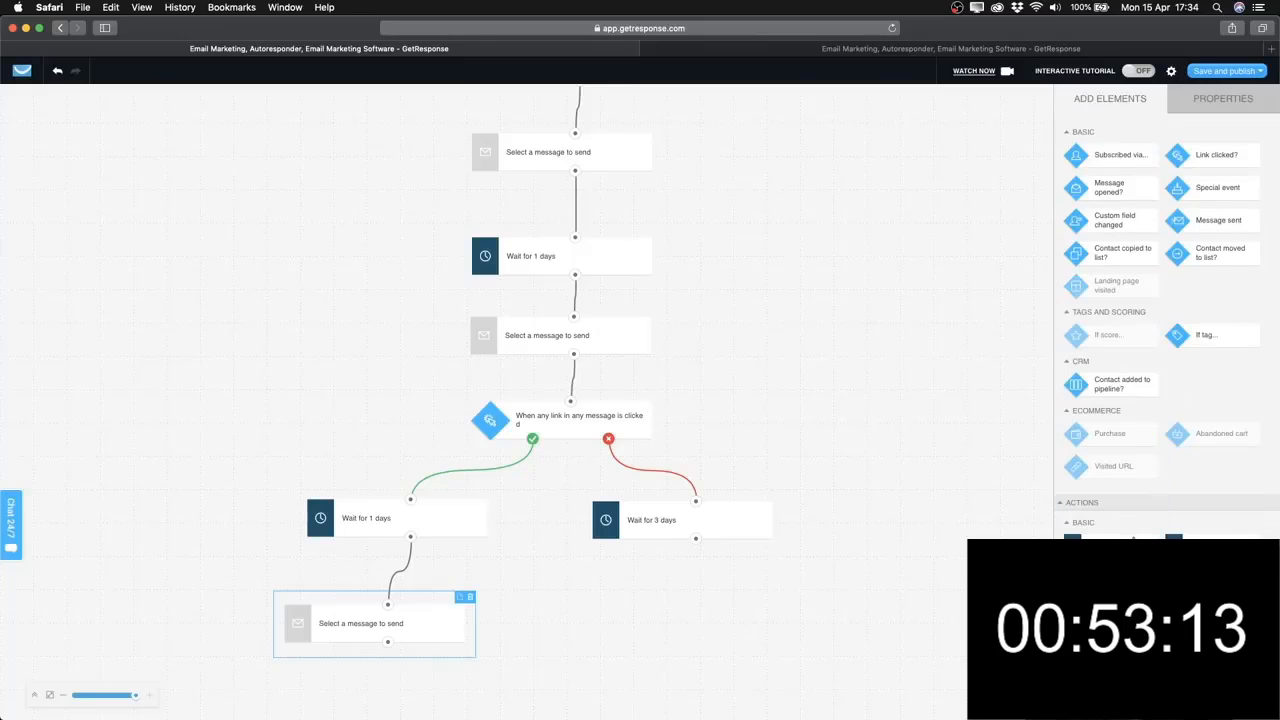
{"action": "mouse_move", "coordinate": [1134, 538]}
{"action": "left_mouse_down"}
{"action": "mouse_move", "coordinate": [786, 591]}
{"action": "mouse_move", "coordinate": [723, 614]}
{"action": "left_mouse_up"}
{"action": "left_click_drag", "start_coordinate": [696, 540], "coordinate": [735, 620]}
{"action": "scroll", "coordinate": [834, 491], "scroll_direction": "down", "scroll_amount": 1}
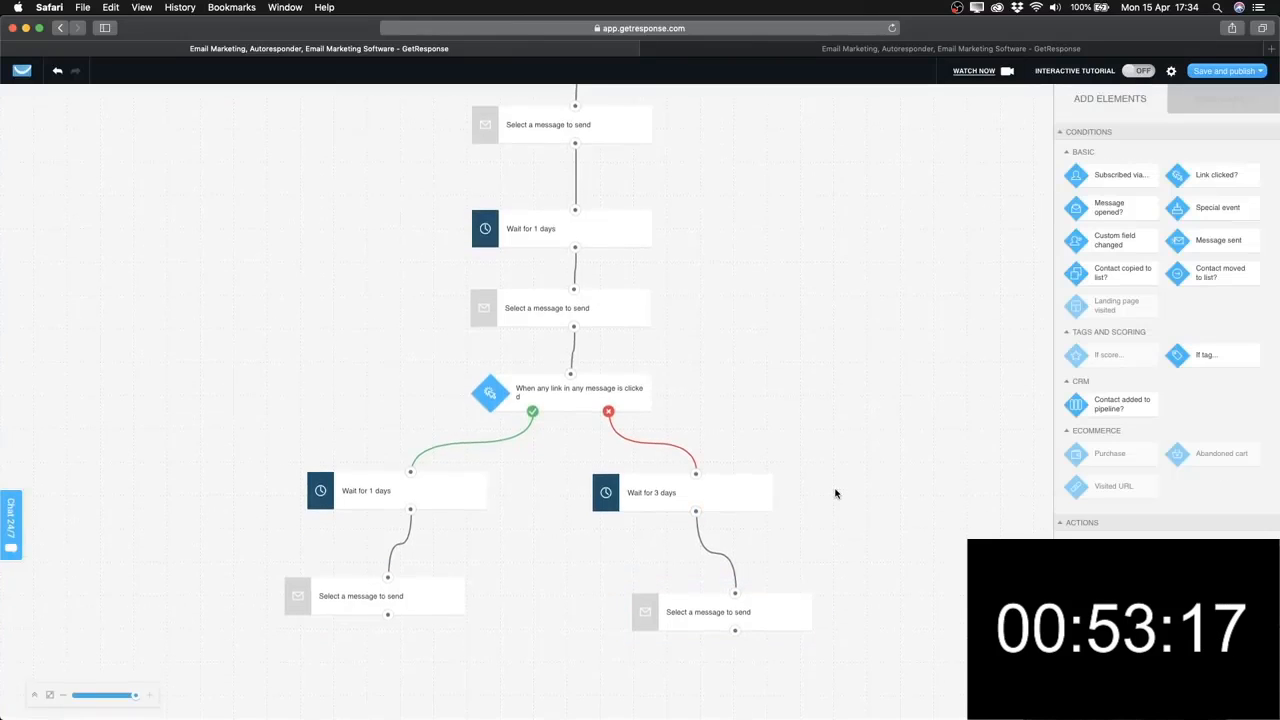
{"action": "left_click", "coordinate": [740, 489]}
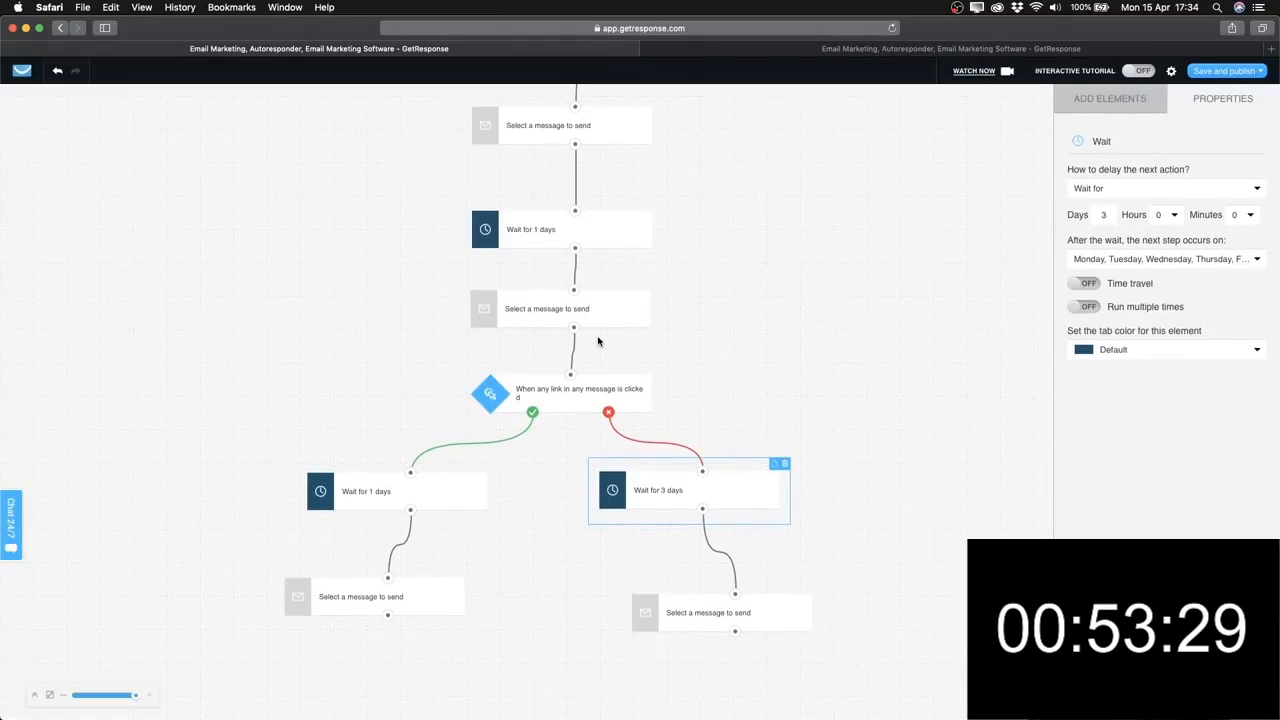
{"action": "scroll", "coordinate": [598, 341], "scroll_direction": "up", "scroll_amount": 10}
{"action": "scroll", "coordinate": [598, 341], "scroll_direction": "down", "scroll_amount": 10}
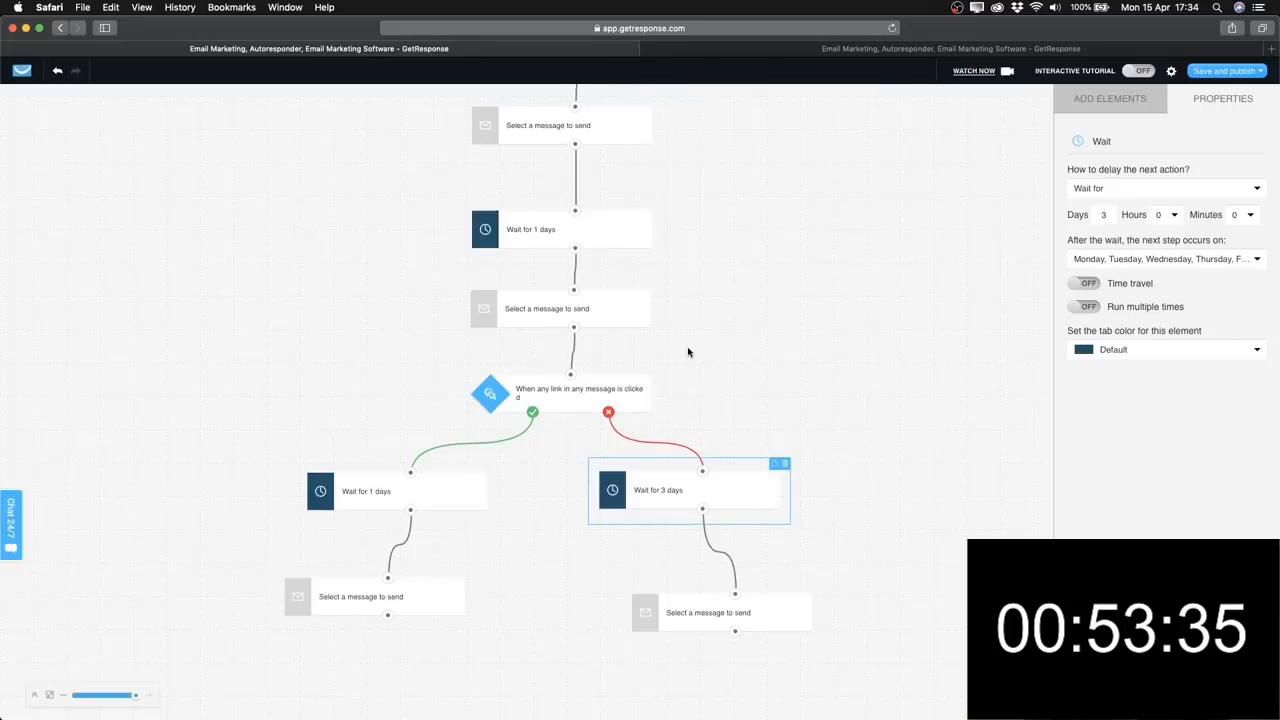
{"action": "scroll", "coordinate": [688, 352], "scroll_direction": "up", "scroll_amount": 10}
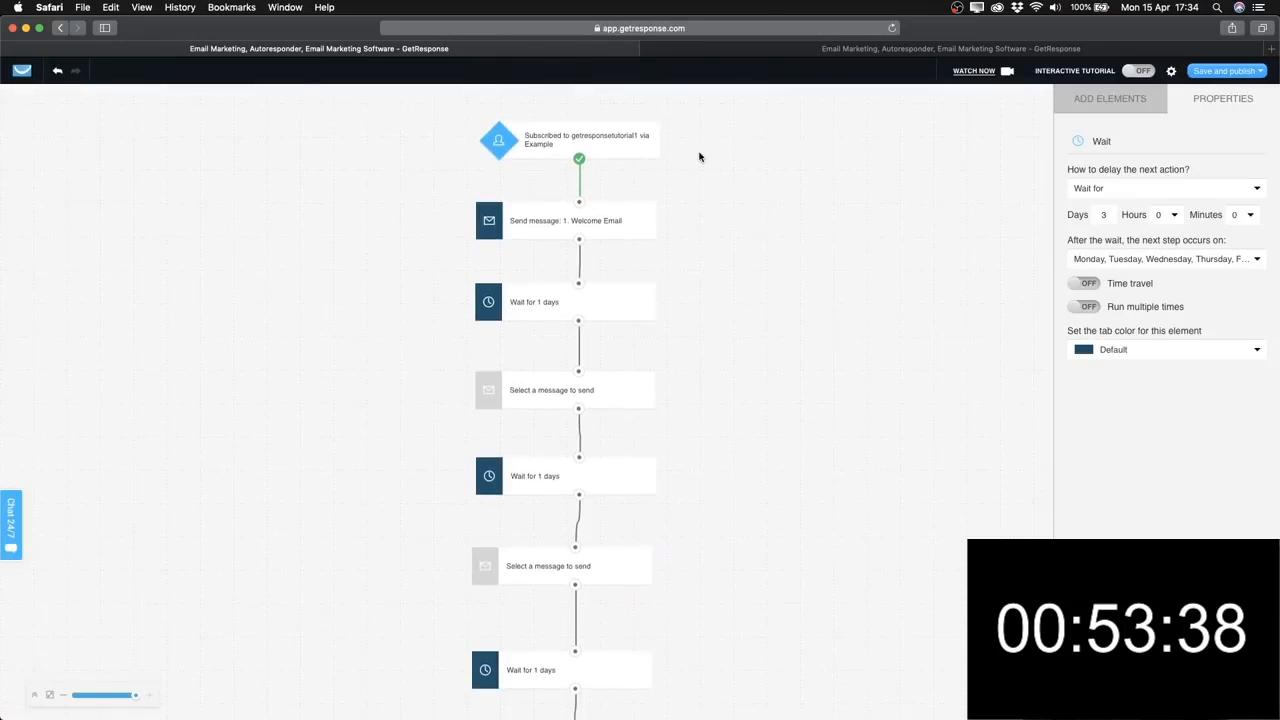
Inspect the Subscribed trigger, scroll through the whole workflow, and show the Add Elements list.
{"action": "left_click", "coordinate": [617, 156]}
{"action": "scroll", "coordinate": [606, 251], "scroll_direction": "down", "scroll_amount": 3}
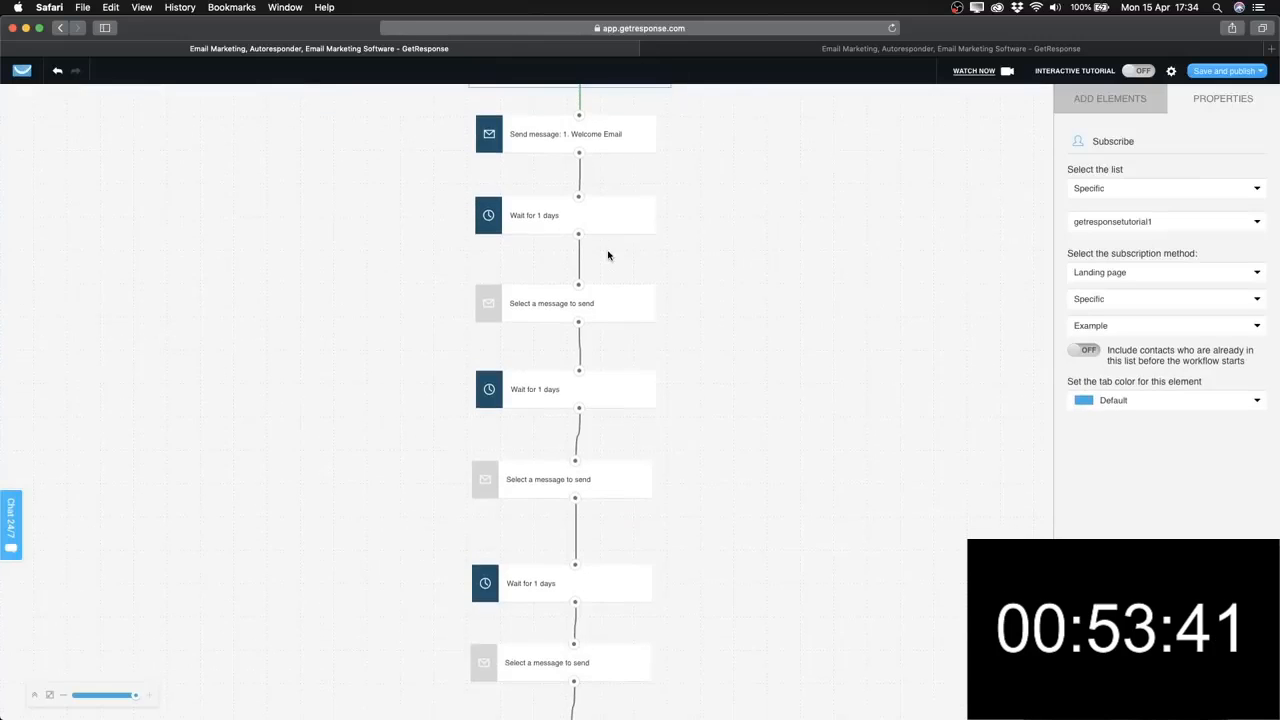
{"action": "scroll", "coordinate": [610, 200], "scroll_direction": "up", "scroll_amount": 1}
{"action": "scroll", "coordinate": [609, 140], "scroll_direction": "down", "scroll_amount": 10}
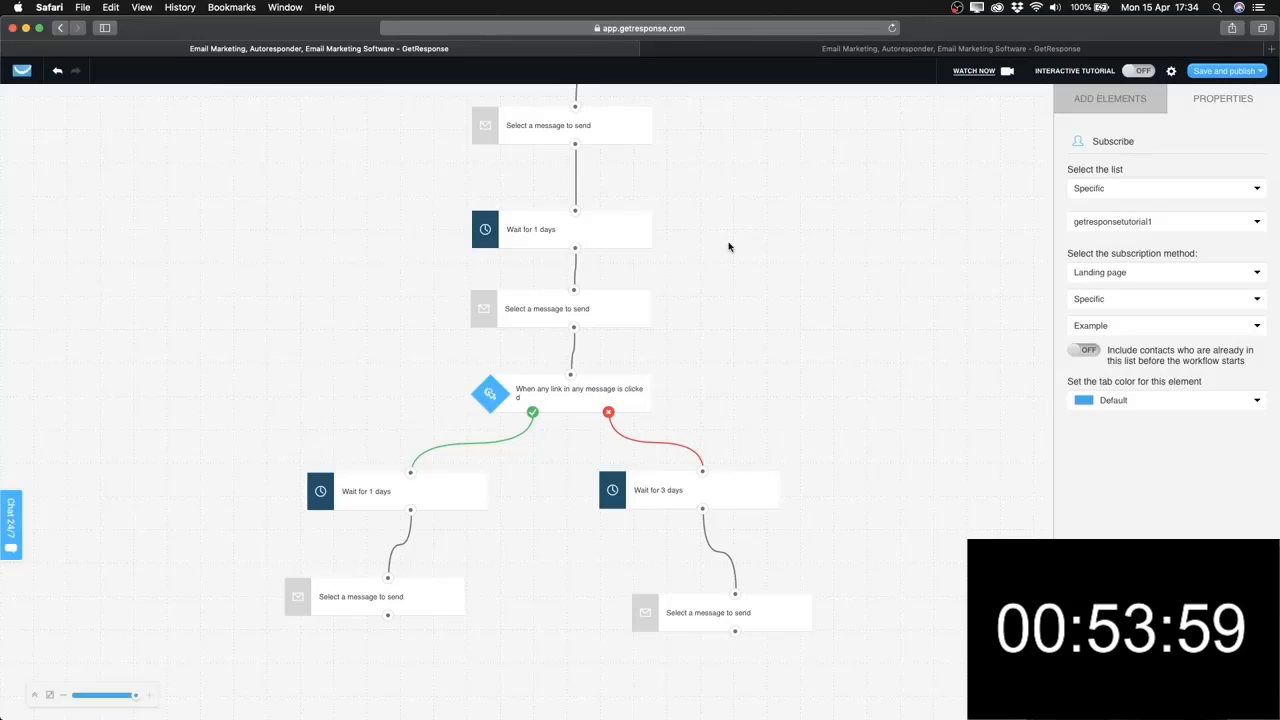
{"action": "scroll", "coordinate": [700, 438], "scroll_direction": "up", "scroll_amount": 9}
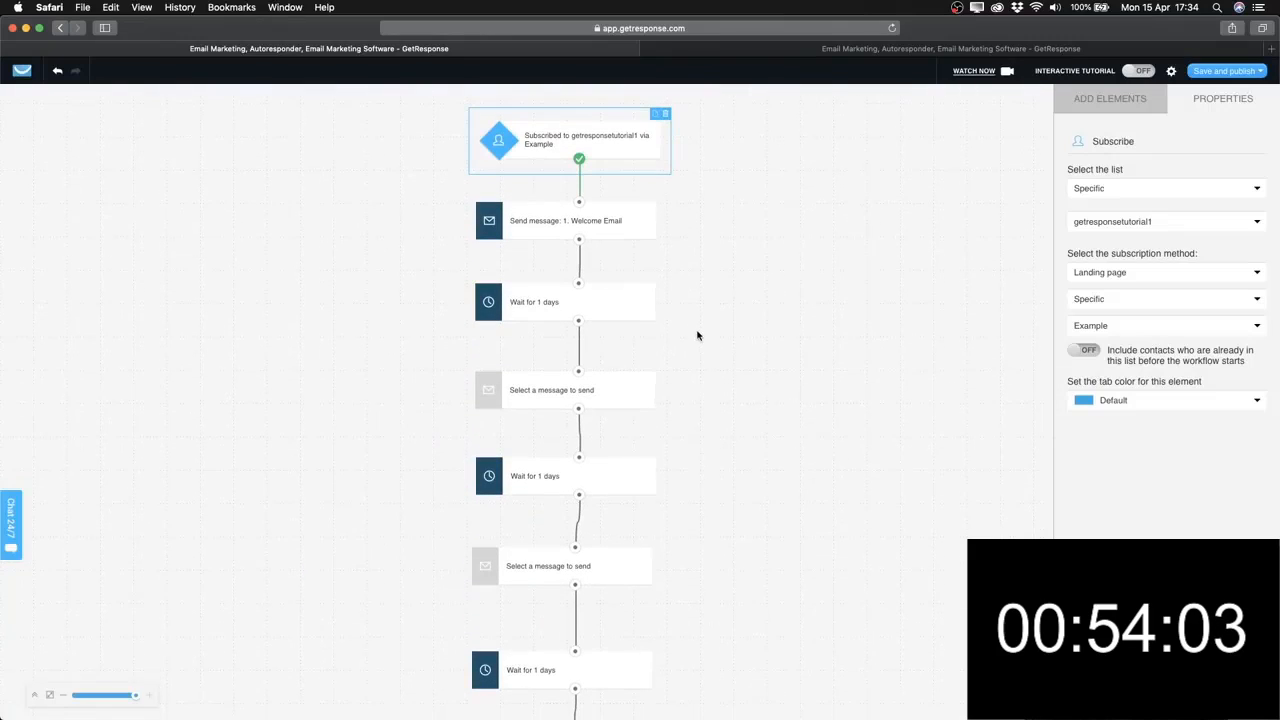
{"action": "scroll", "coordinate": [698, 336], "scroll_direction": "down", "scroll_amount": 2}
{"action": "left_click", "coordinate": [1110, 98]}
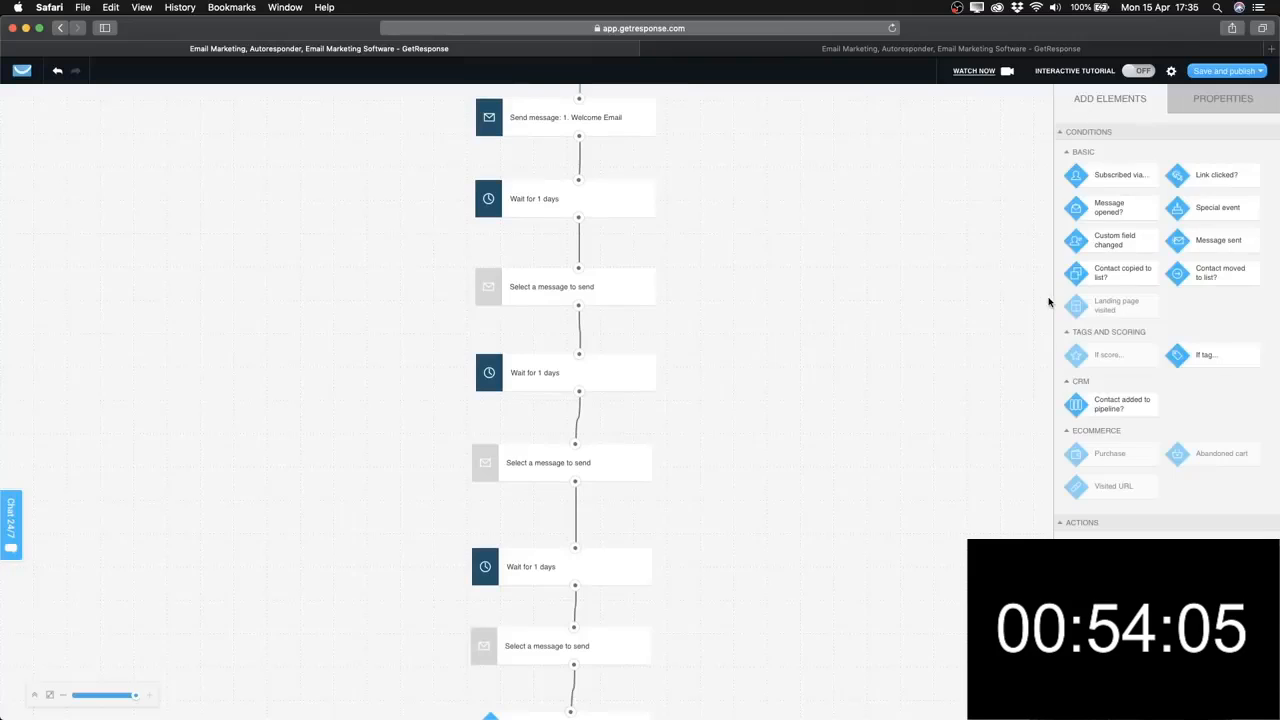
{"action": "scroll", "coordinate": [645, 384], "scroll_direction": "down", "scroll_amount": 7}
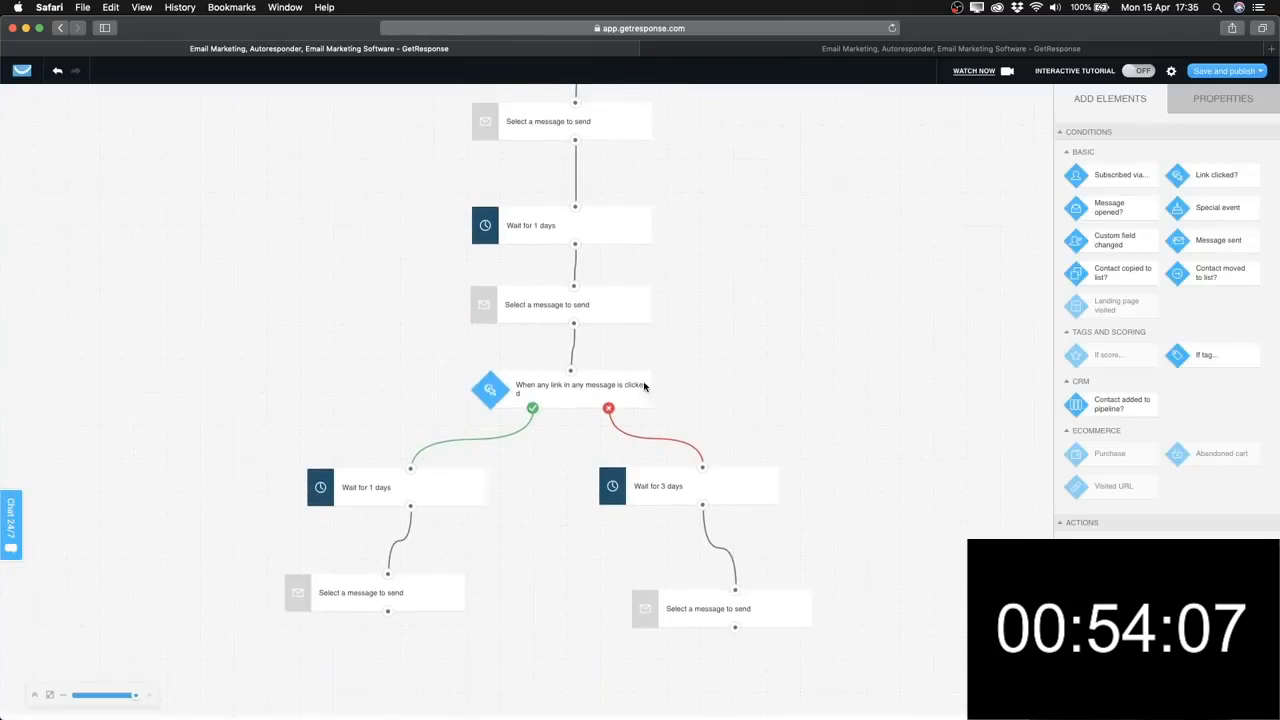
{"action": "scroll", "coordinate": [645, 386], "scroll_direction": "up", "scroll_amount": 1}
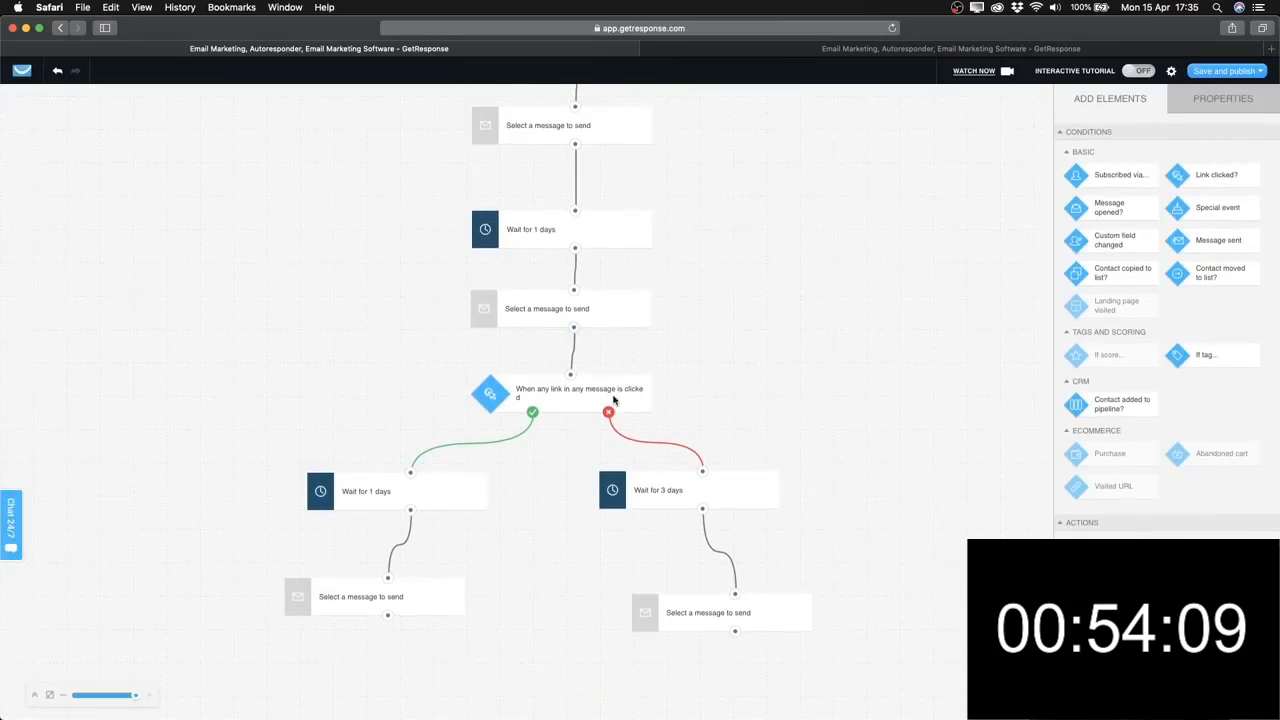
Delete the empty send-message step on the no branch, removing a mistakenly placed move-to-list step too.
{"action": "left_click", "coordinate": [748, 615]}
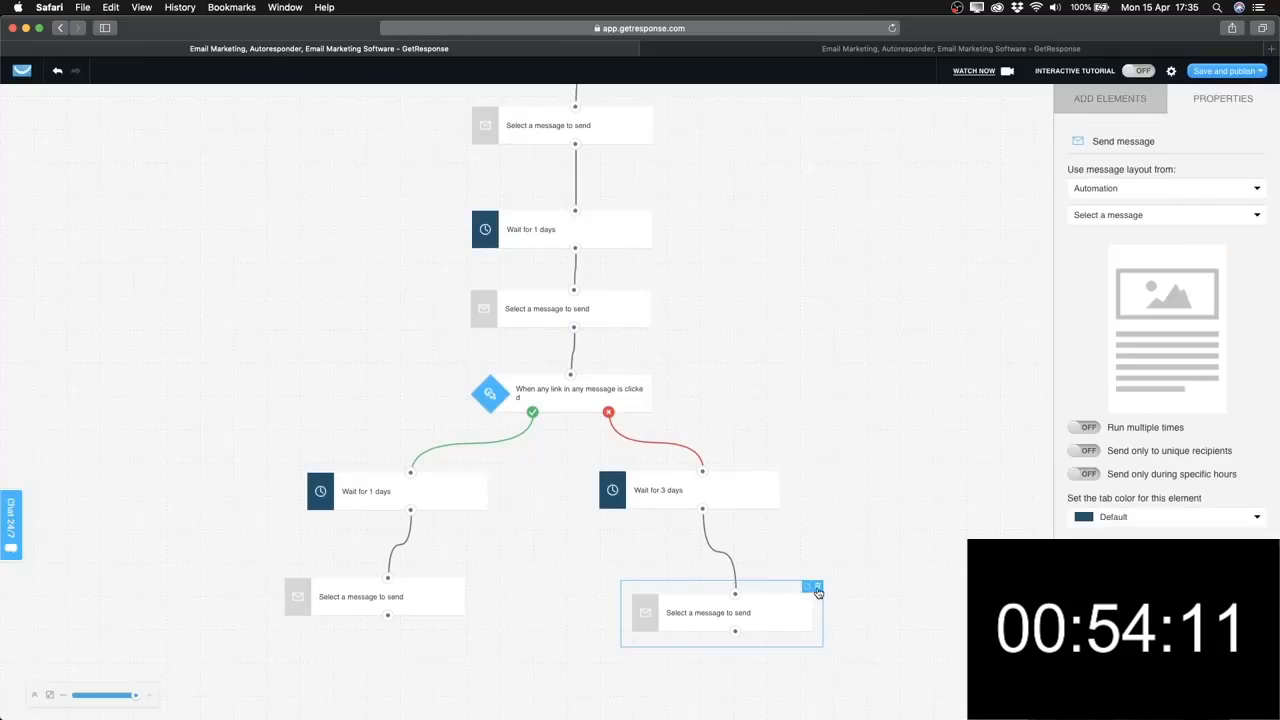
{"action": "left_click", "coordinate": [817, 590]}
{"action": "left_click", "coordinate": [600, 418]}
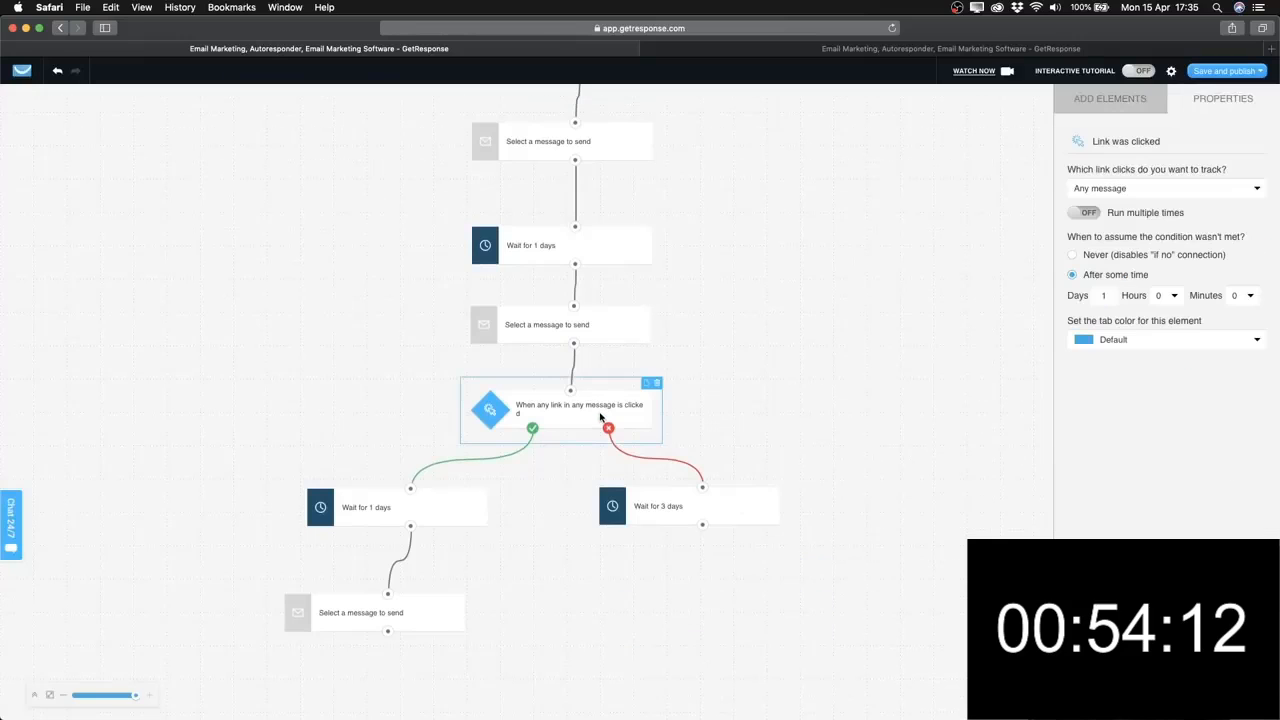
{"action": "left_click", "coordinate": [715, 512]}
{"action": "left_click", "coordinate": [1135, 108]}
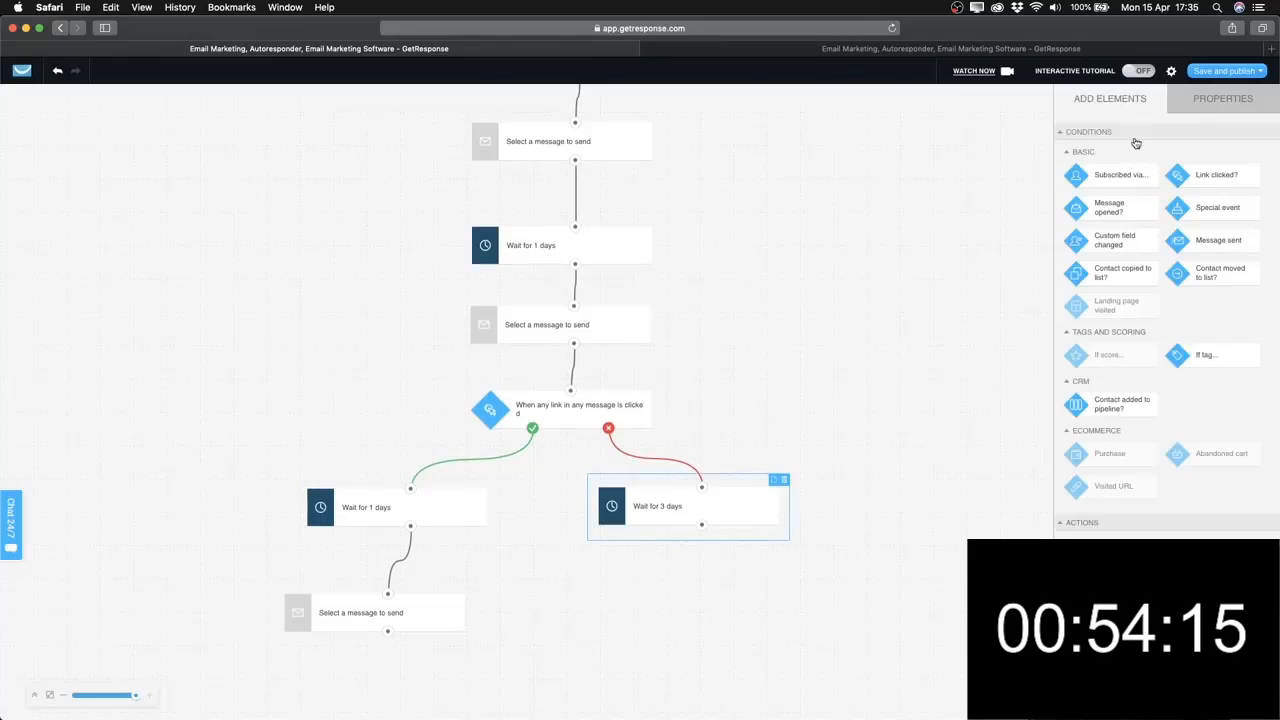
{"action": "scroll", "coordinate": [1135, 270], "scroll_direction": "down", "scroll_amount": 3}
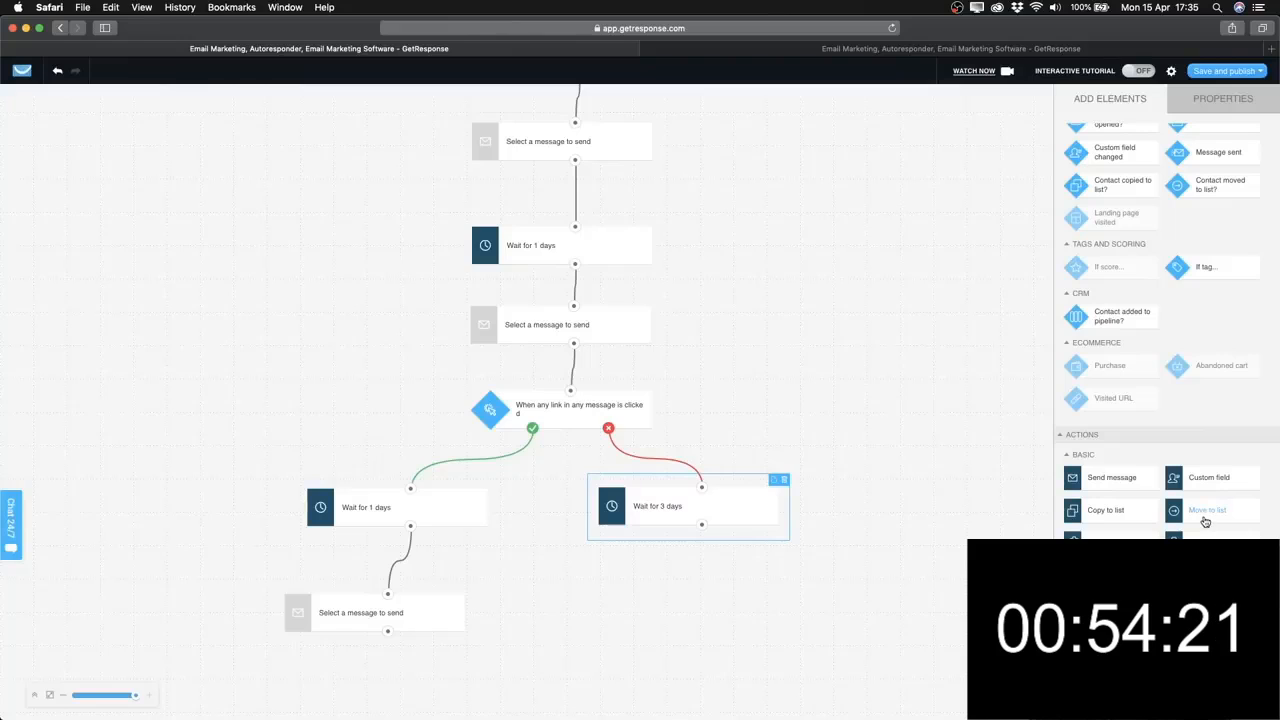
{"action": "left_click_drag", "start_coordinate": [1205, 512], "coordinate": [831, 625]}
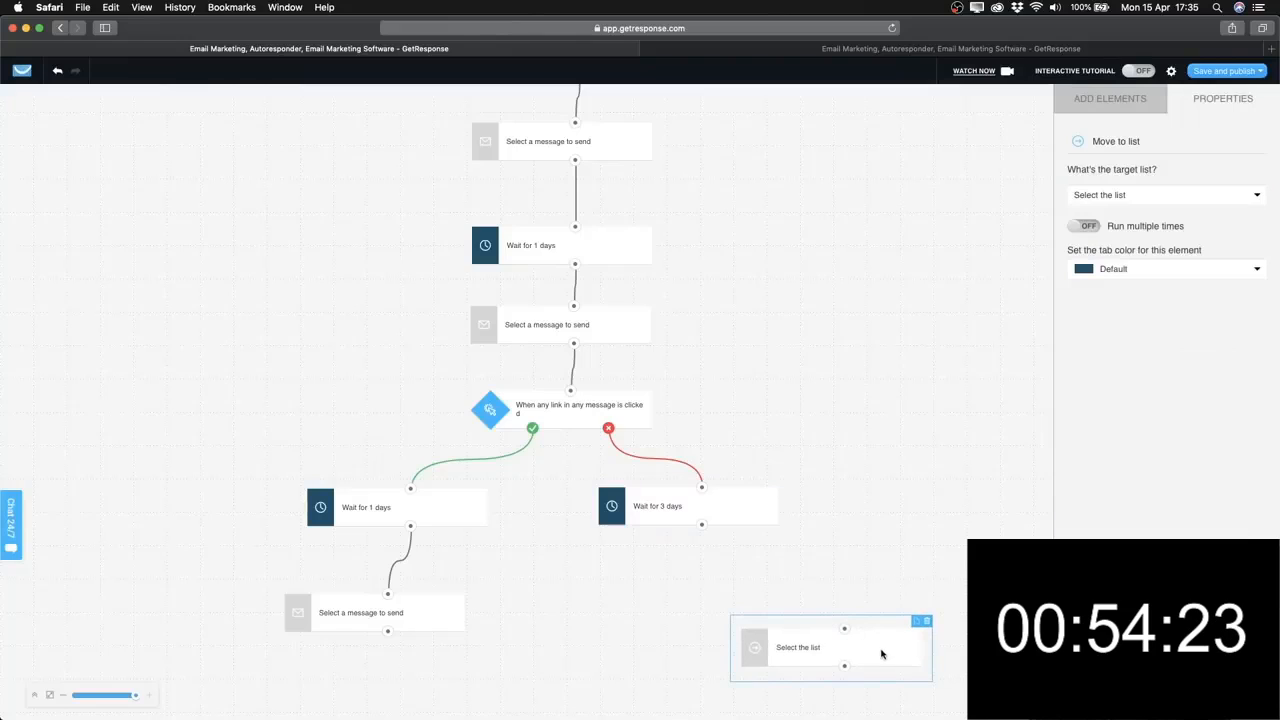
{"action": "left_click", "coordinate": [926, 621]}
Place an Assign tag step under the 3-day wait and connect it.
{"action": "left_click", "coordinate": [763, 520]}
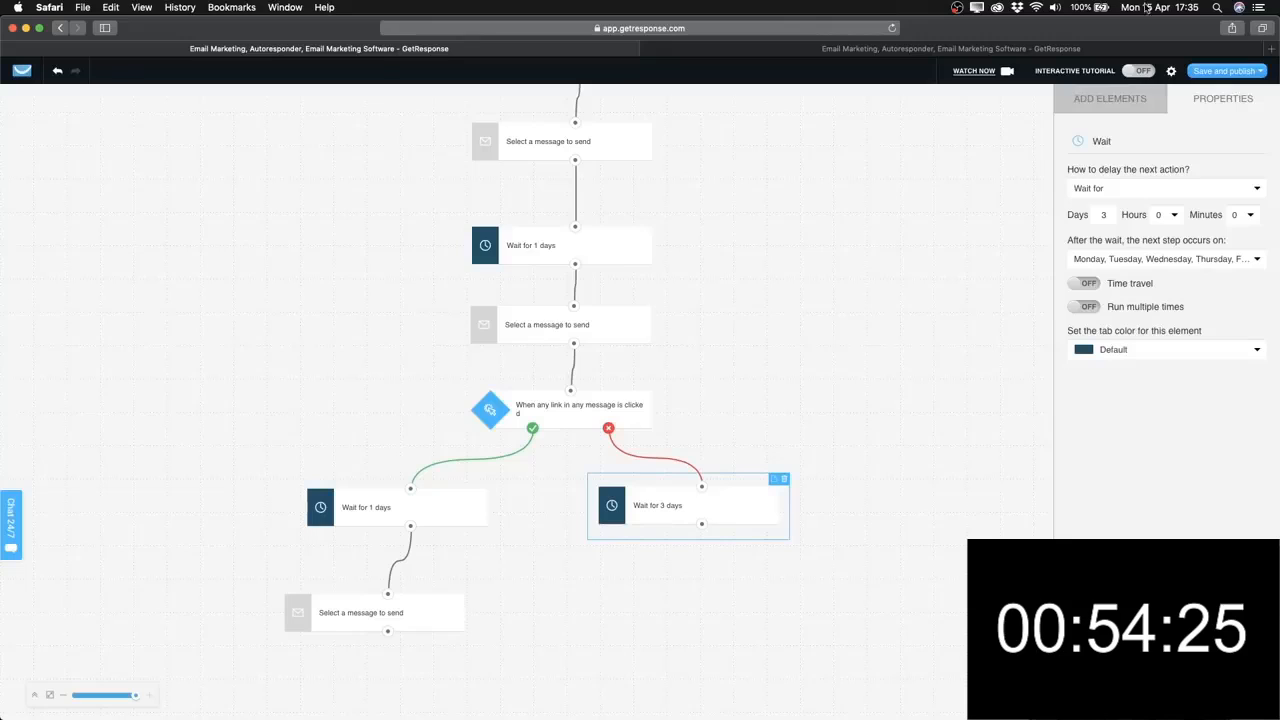
{"action": "left_click", "coordinate": [1110, 98]}
{"action": "scroll", "coordinate": [1132, 330], "scroll_direction": "down", "scroll_amount": 10}
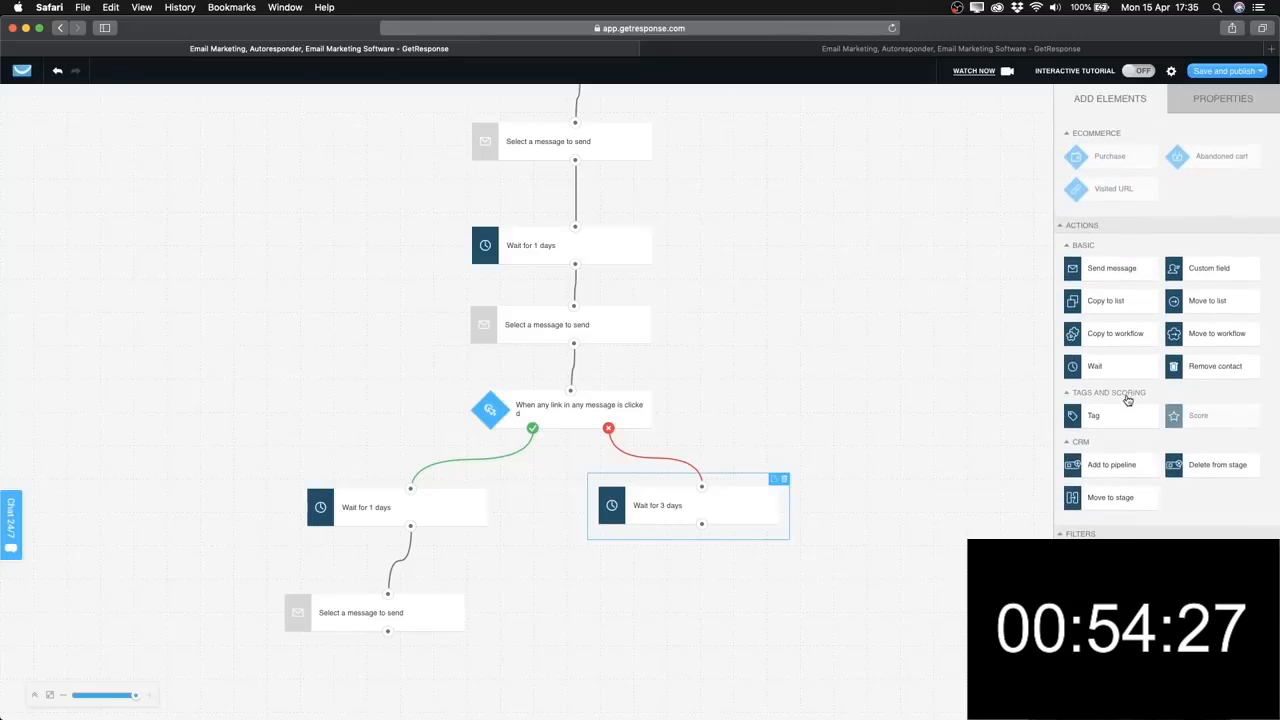
{"action": "left_click_drag", "start_coordinate": [1095, 415], "coordinate": [805, 615]}
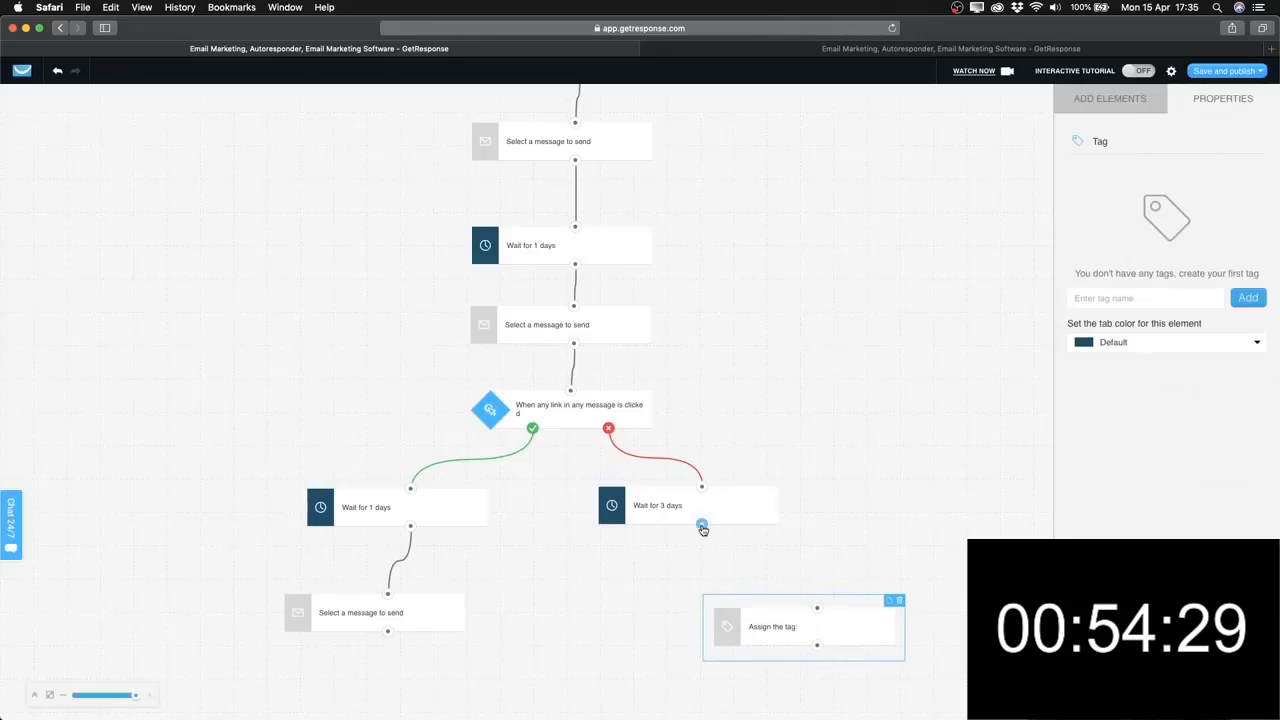
{"action": "left_click_drag", "start_coordinate": [703, 530], "coordinate": [816, 607]}
{"action": "left_click", "coordinate": [850, 632]}
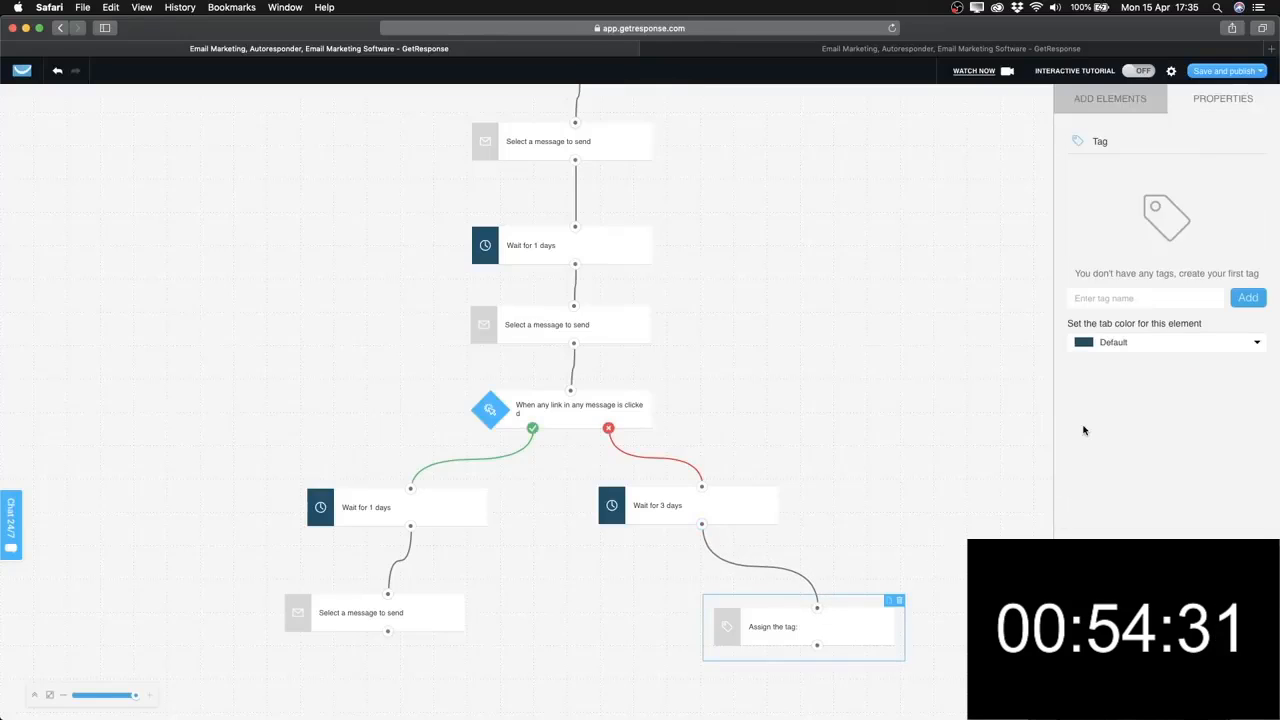
Create and assign the tag 'notinterested', removing the space from 'not interested'.
{"action": "left_click", "coordinate": [1140, 298]}
{"action": "type", "text": "n"}
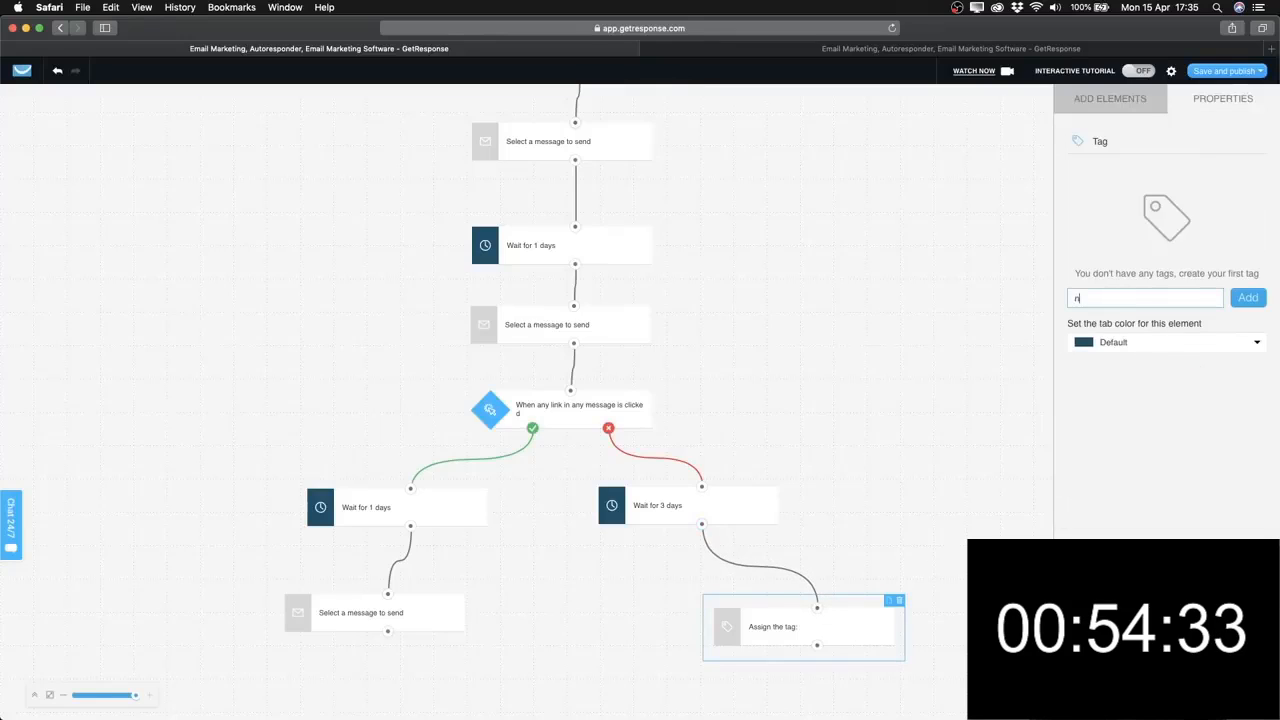
{"action": "type", "text": "ot interested"}
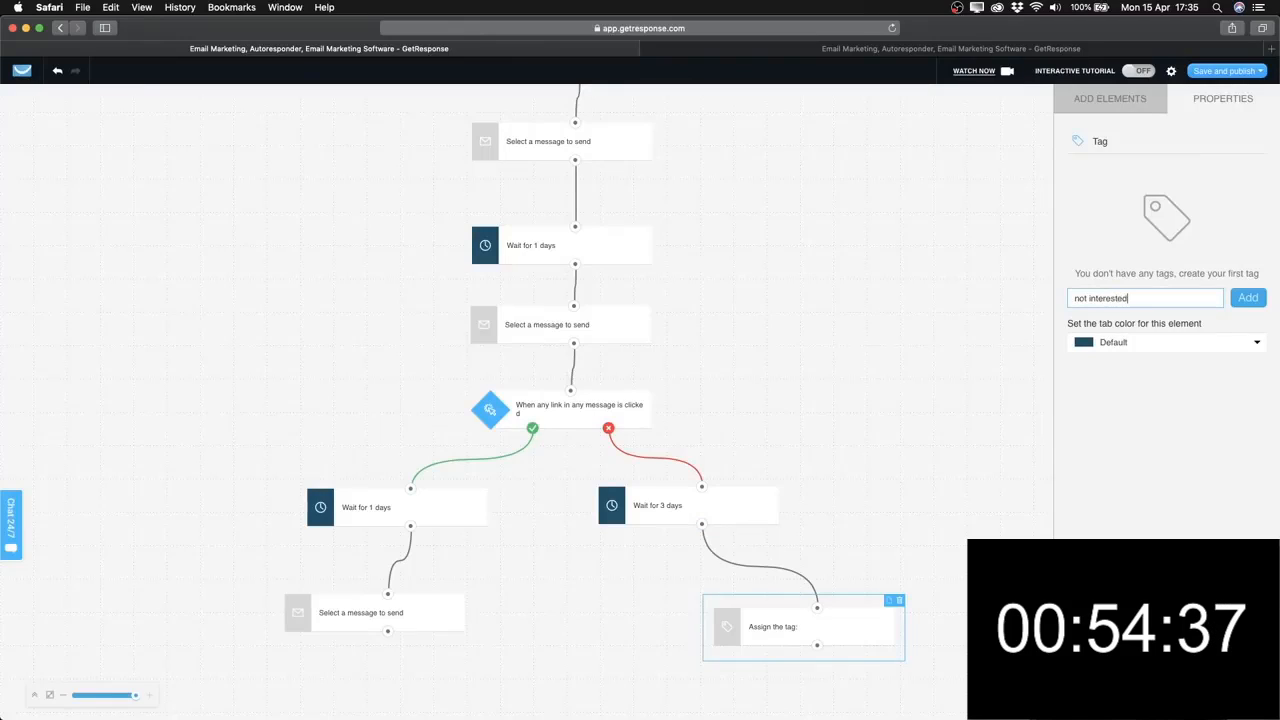
{"action": "left_click", "coordinate": [1247, 298]}
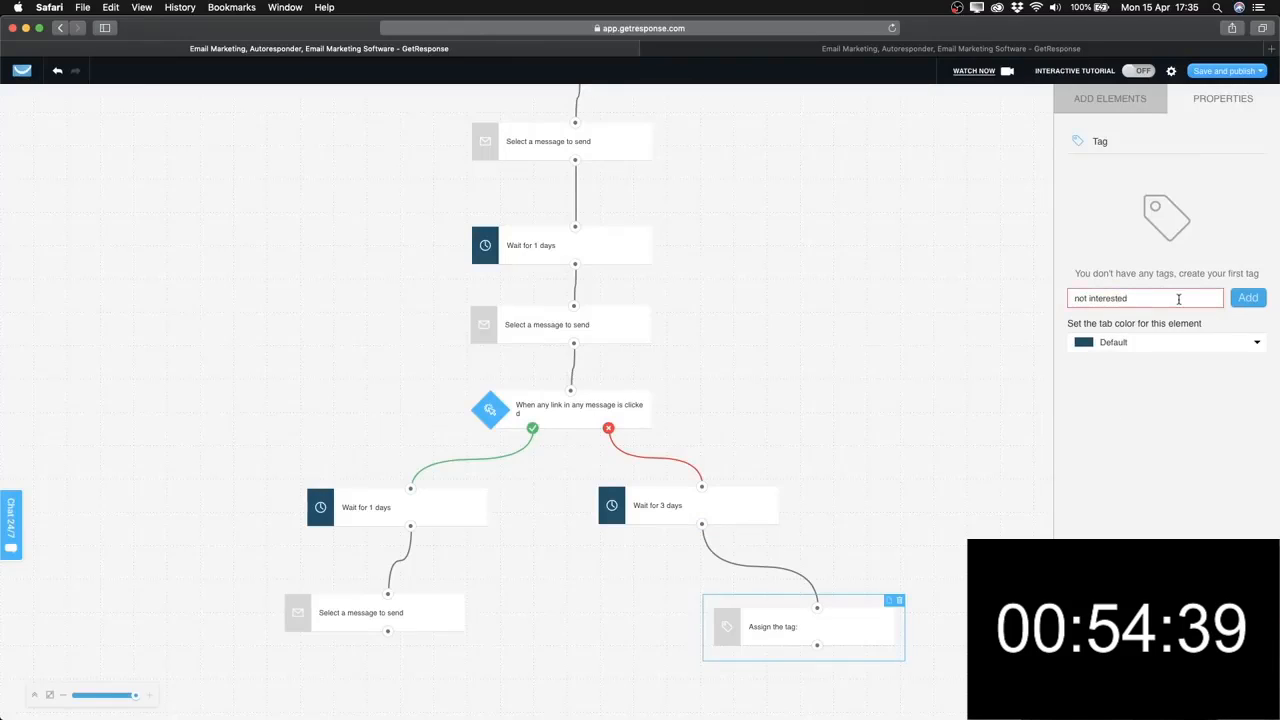
{"action": "left_click", "coordinate": [1094, 298]}
{"action": "key", "text": "BackSpace"}
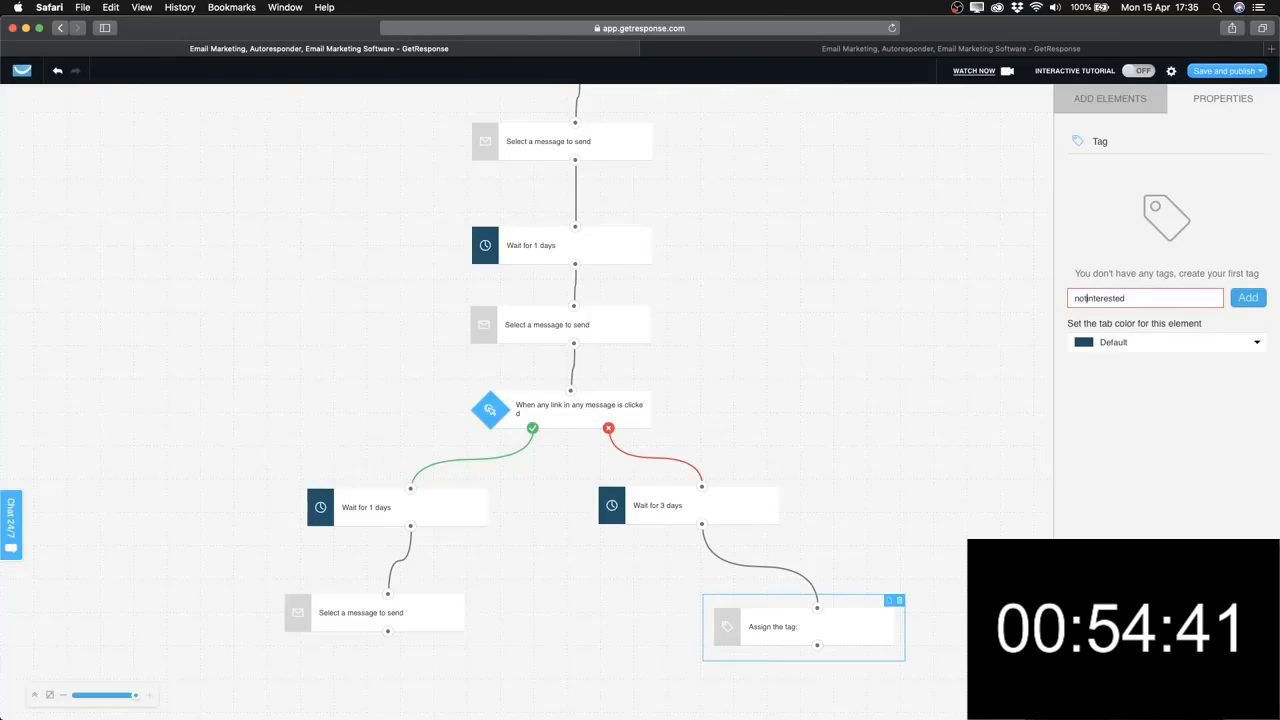
{"action": "left_click", "coordinate": [1247, 298]}
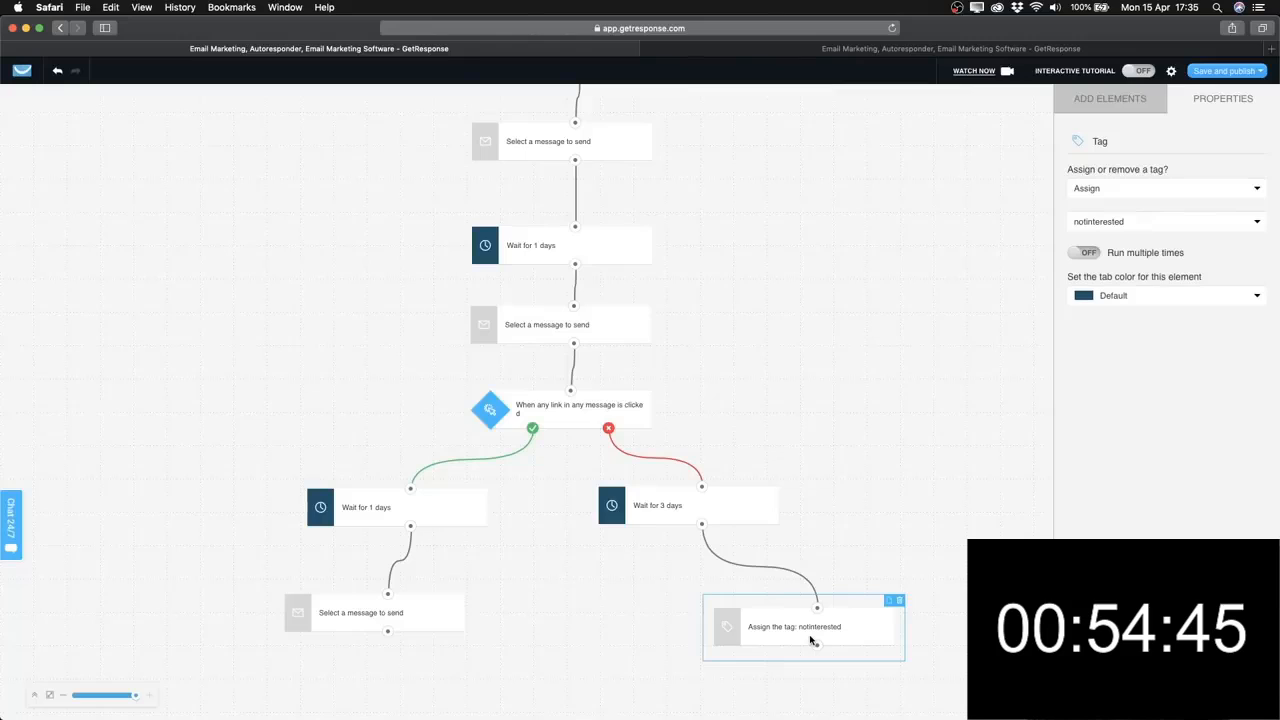
Look over the finished workflow, then switch to the Influentgram E-Book workflow window.
{"action": "scroll", "coordinate": [797, 400], "scroll_direction": "up", "scroll_amount": 3}
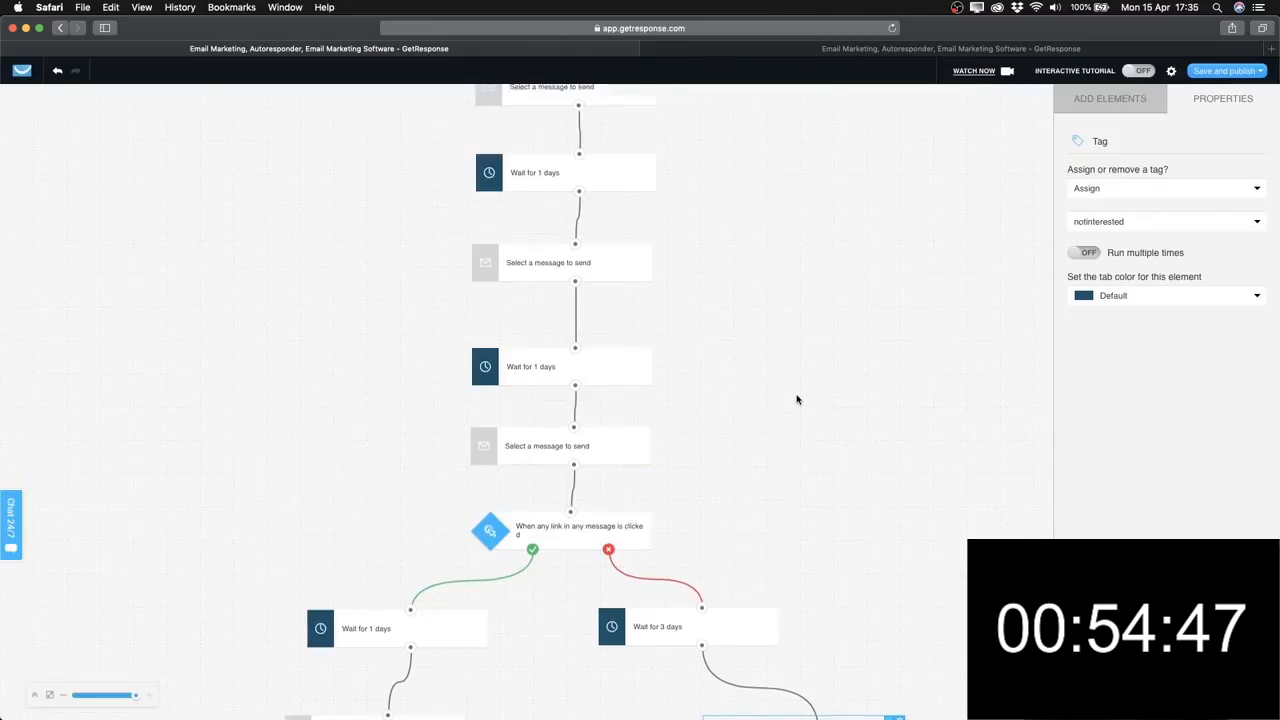
{"action": "scroll", "coordinate": [797, 400], "scroll_direction": "up", "scroll_amount": 5}
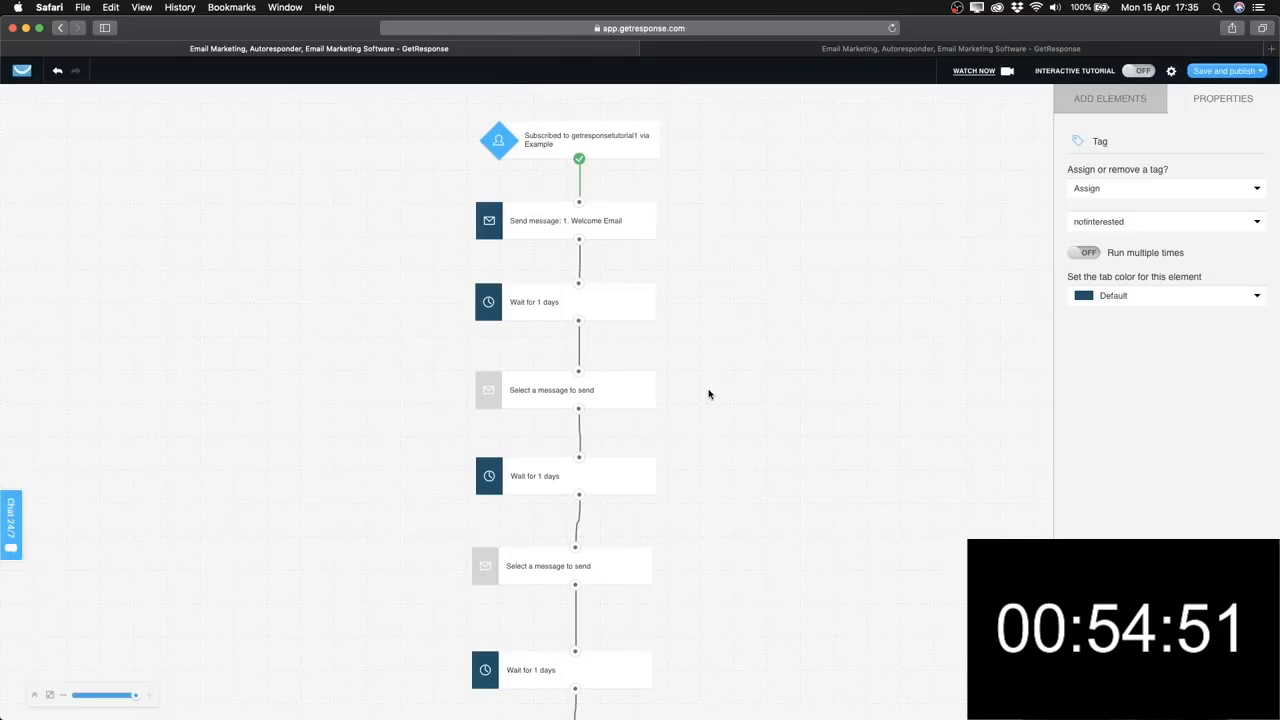
{"action": "scroll", "coordinate": [815, 355], "scroll_direction": "down", "scroll_amount": 8}
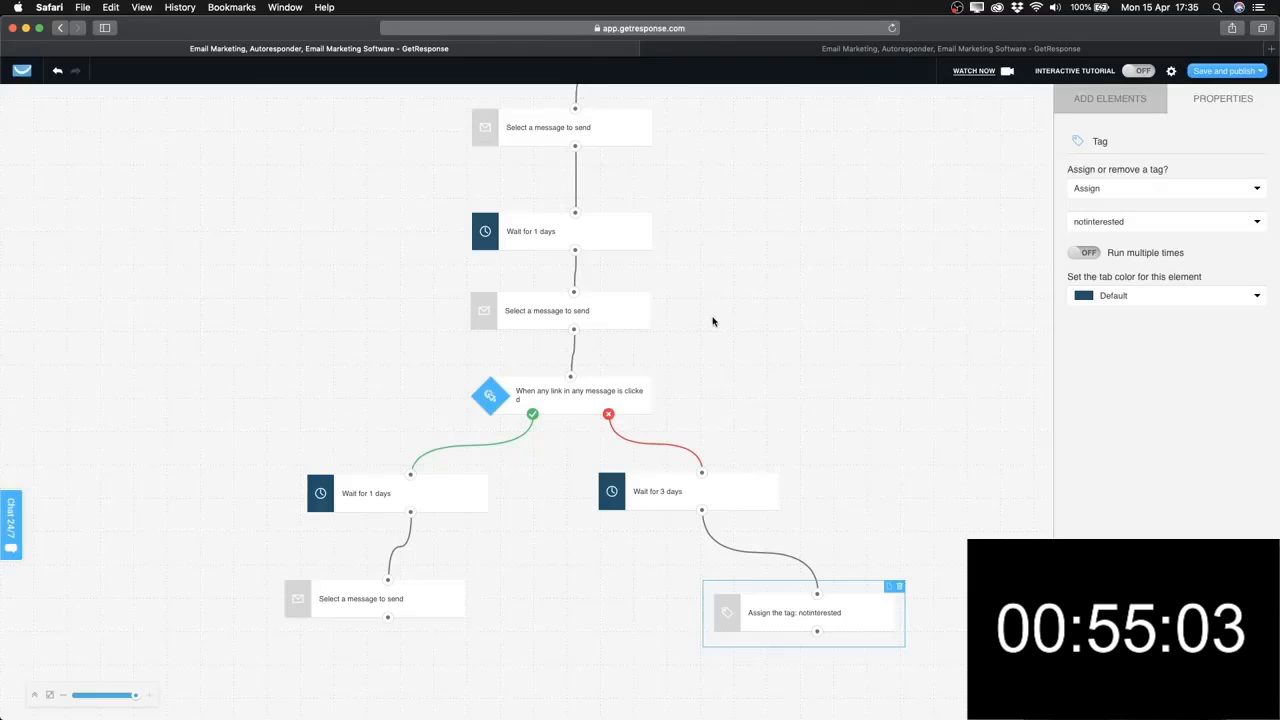
{"action": "key", "text": "ctrl+Right"}
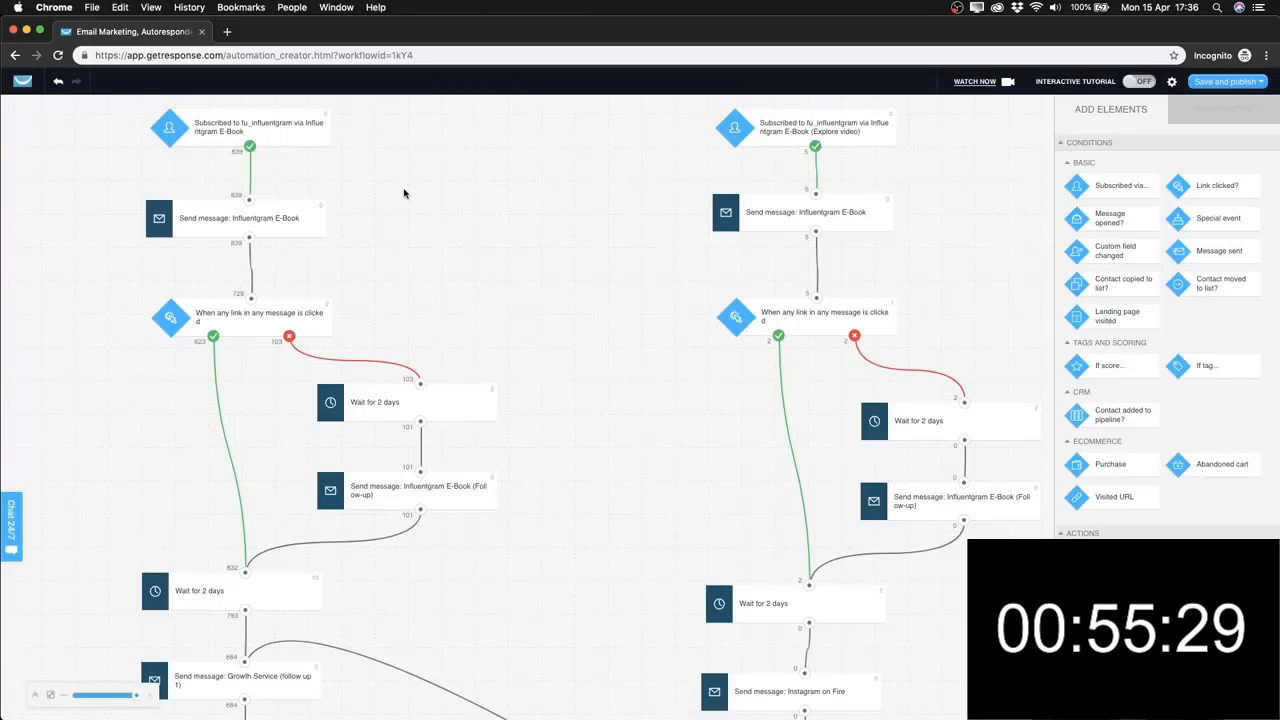
{"action": "scroll", "coordinate": [374, 200], "scroll_direction": "down", "scroll_amount": 1}
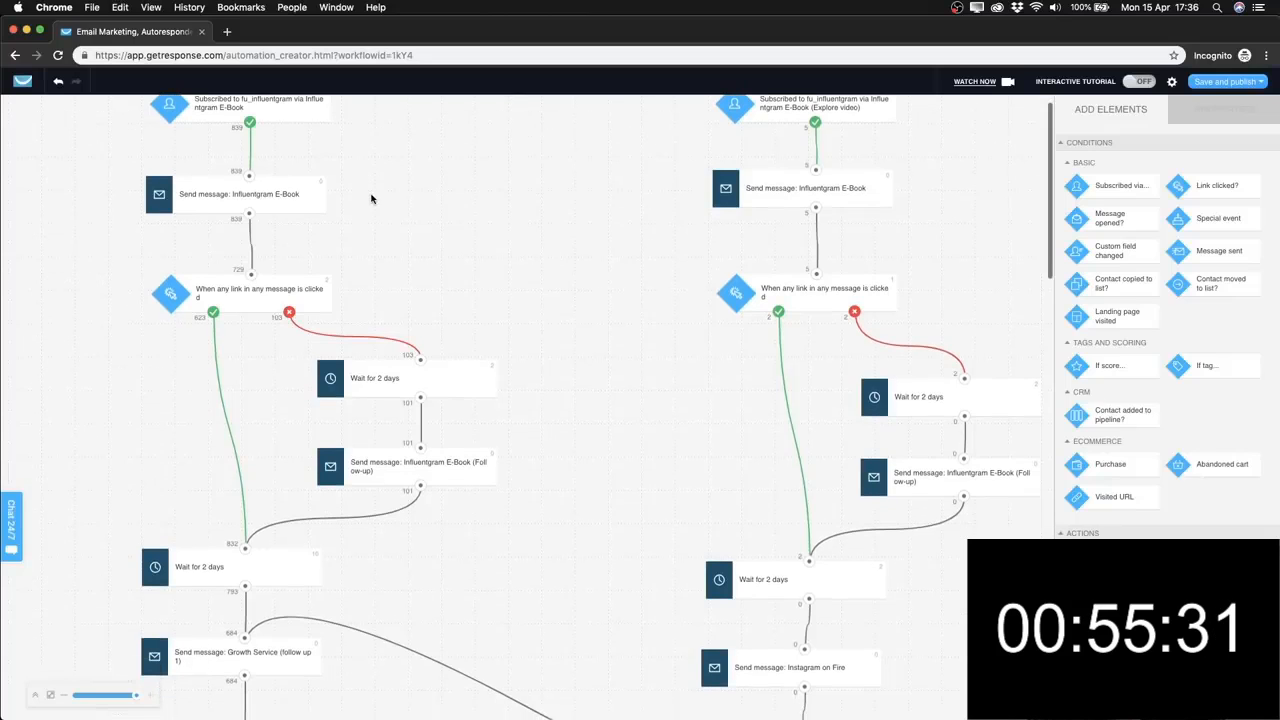
{"action": "left_click", "coordinate": [306, 199]}
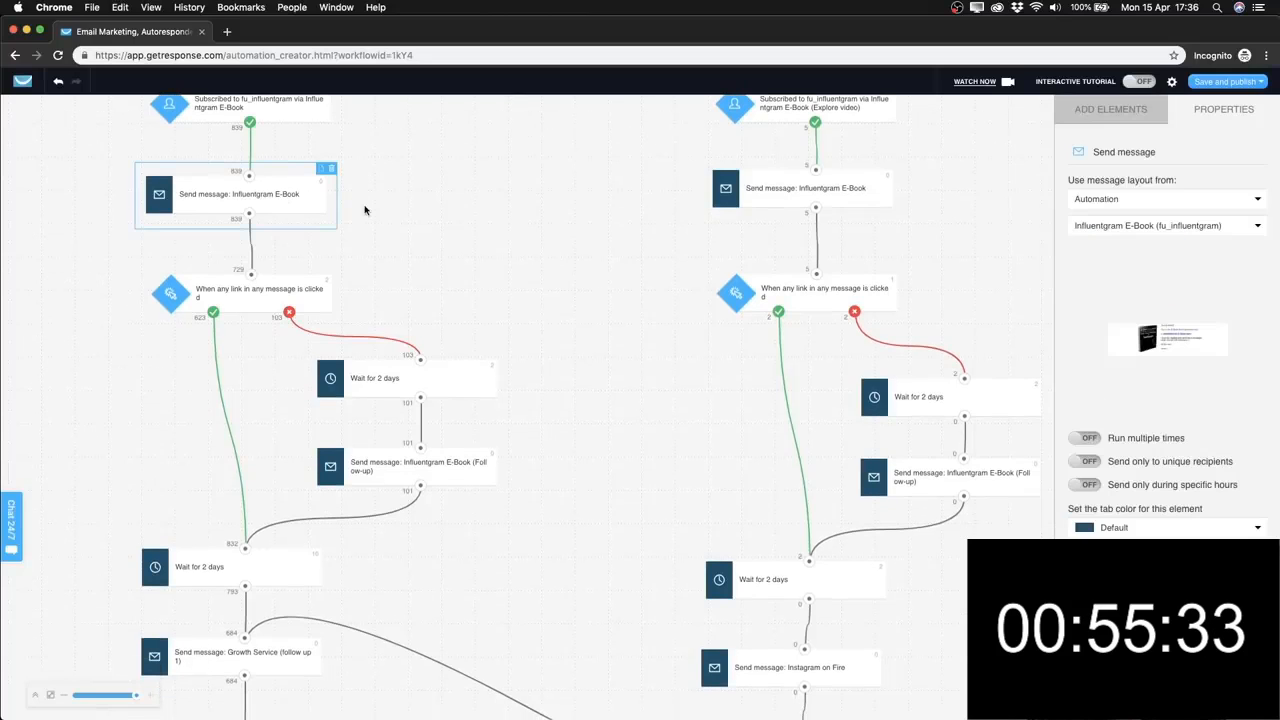
{"action": "scroll", "coordinate": [409, 225], "scroll_direction": "down", "scroll_amount": 2}
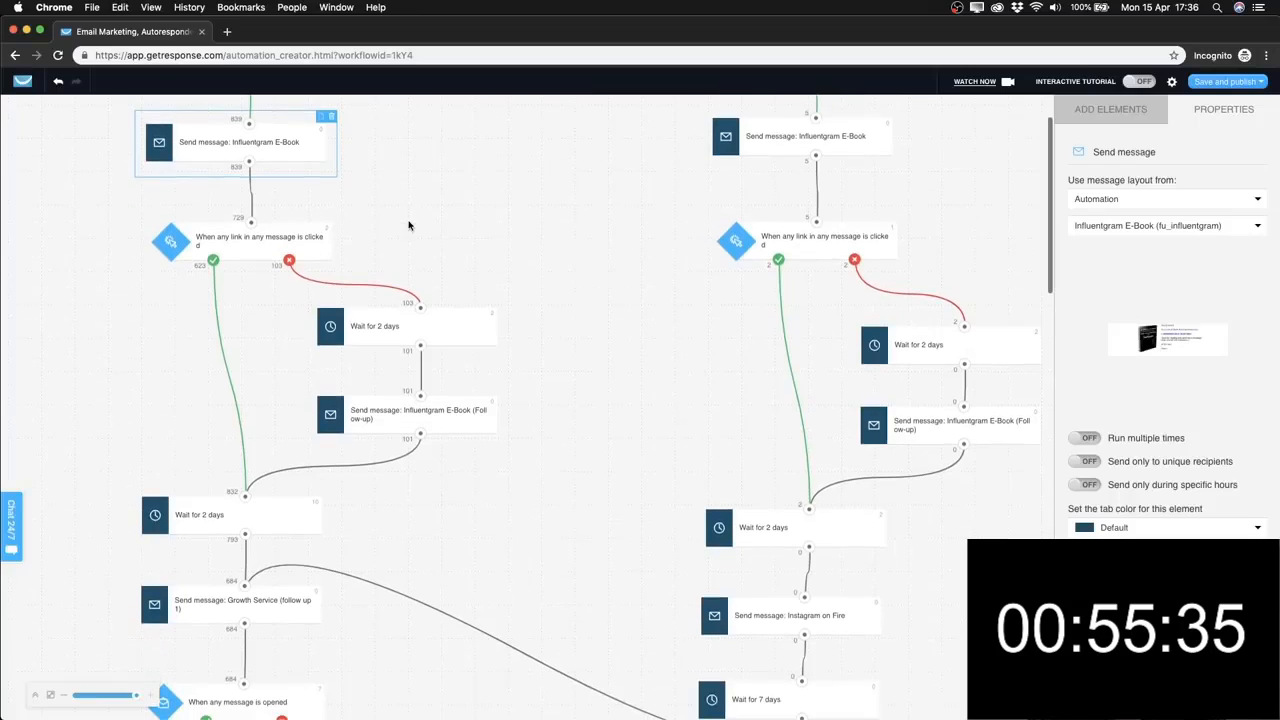
{"action": "left_click", "coordinate": [260, 250]}
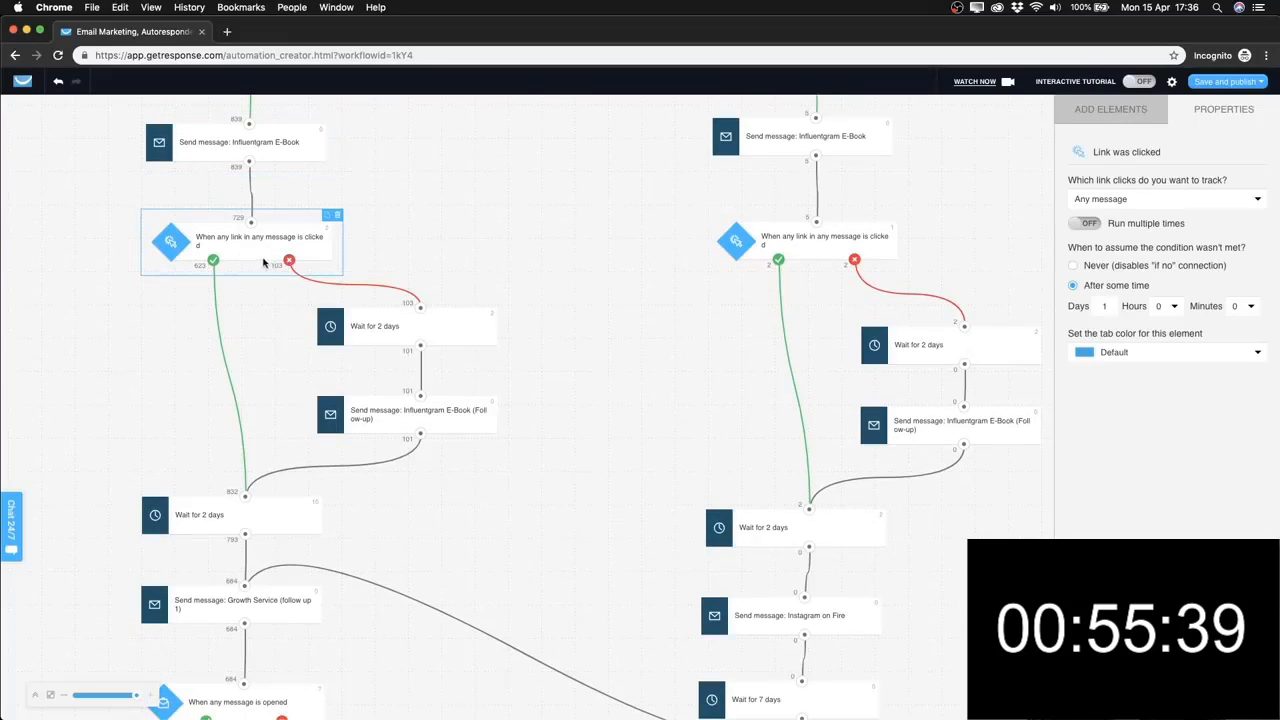
{"action": "scroll", "coordinate": [270, 410], "scroll_direction": "down", "scroll_amount": 3}
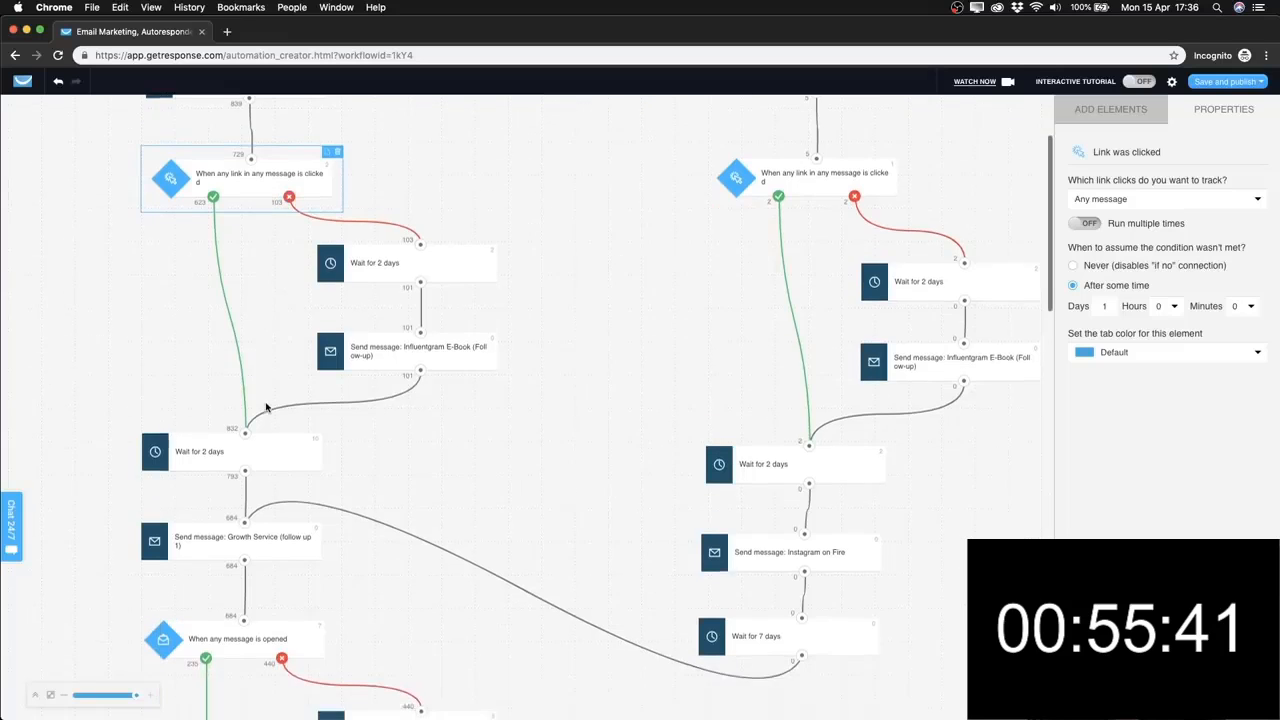
{"action": "scroll", "coordinate": [285, 457], "scroll_direction": "up", "scroll_amount": 2}
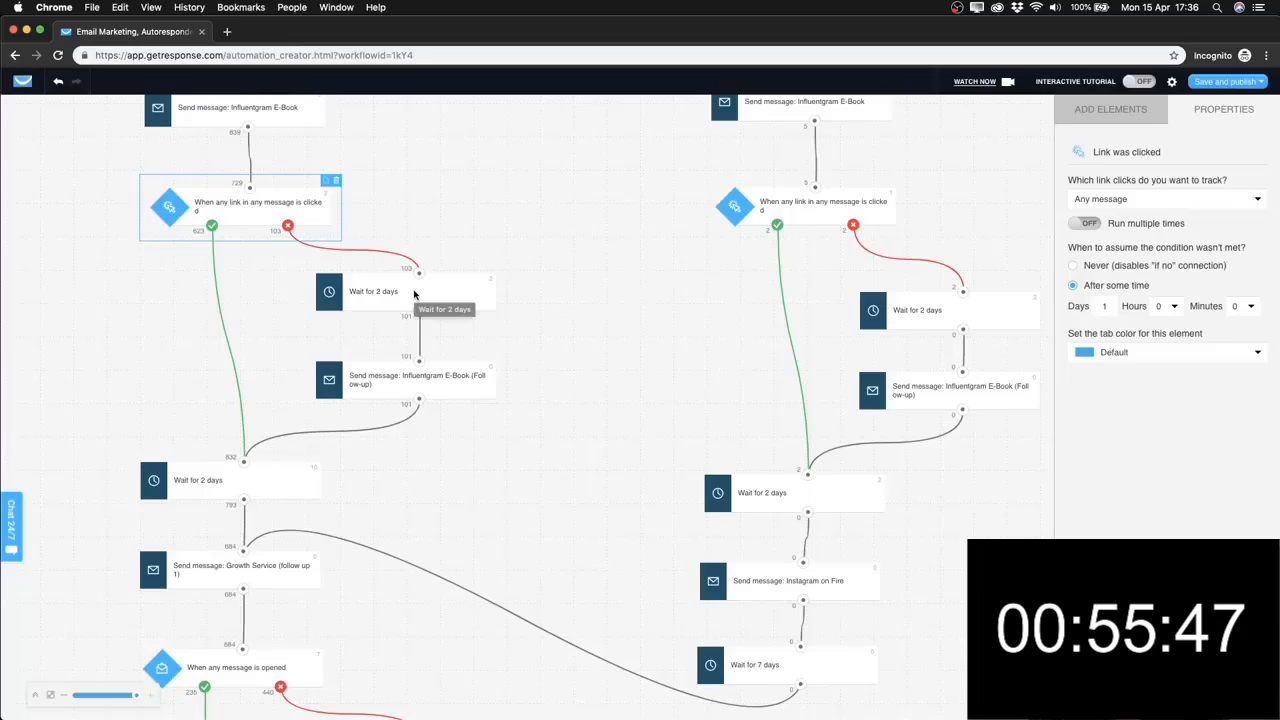
{"action": "left_click", "coordinate": [466, 302]}
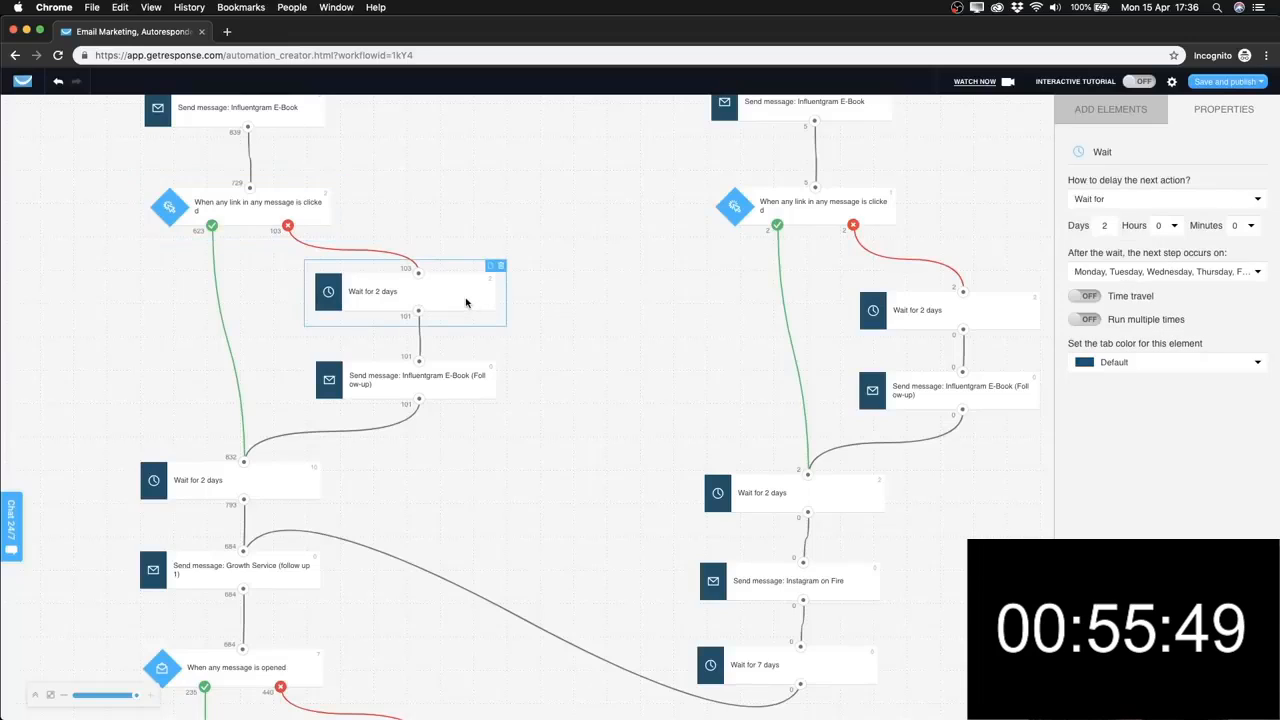
{"action": "scroll", "coordinate": [417, 343], "scroll_direction": "down", "scroll_amount": 1}
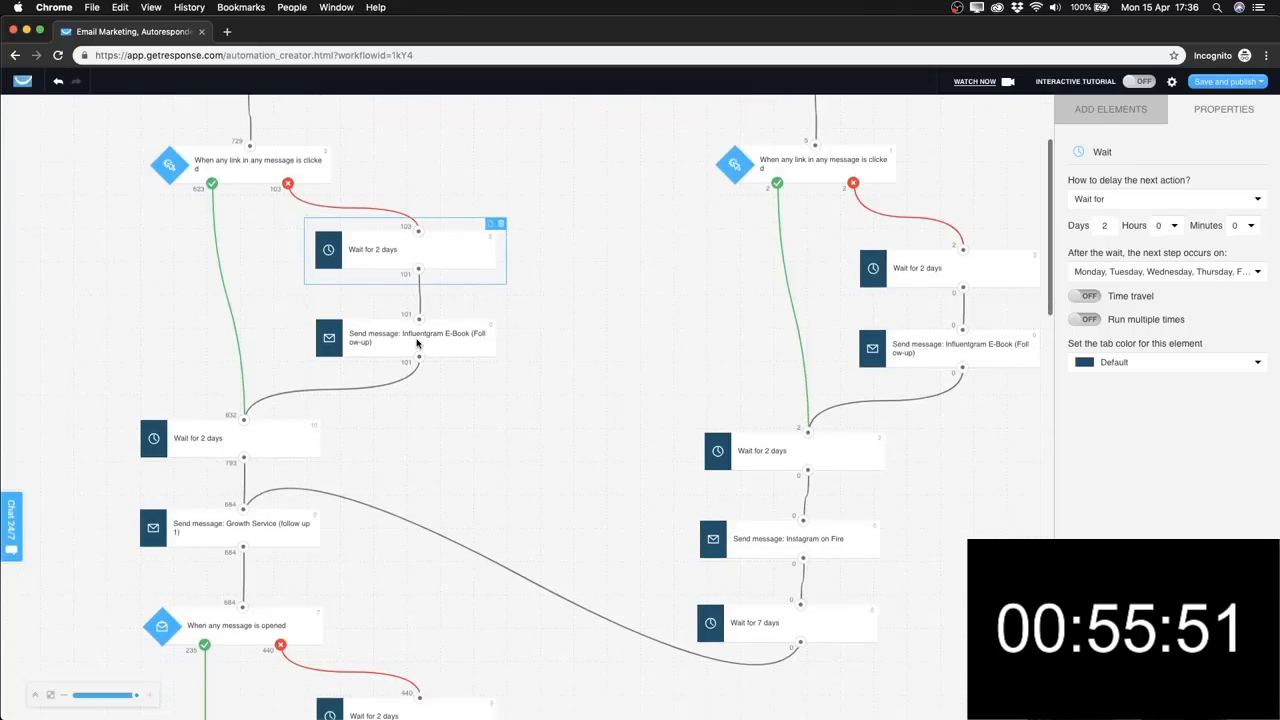
{"action": "left_click", "coordinate": [454, 348]}
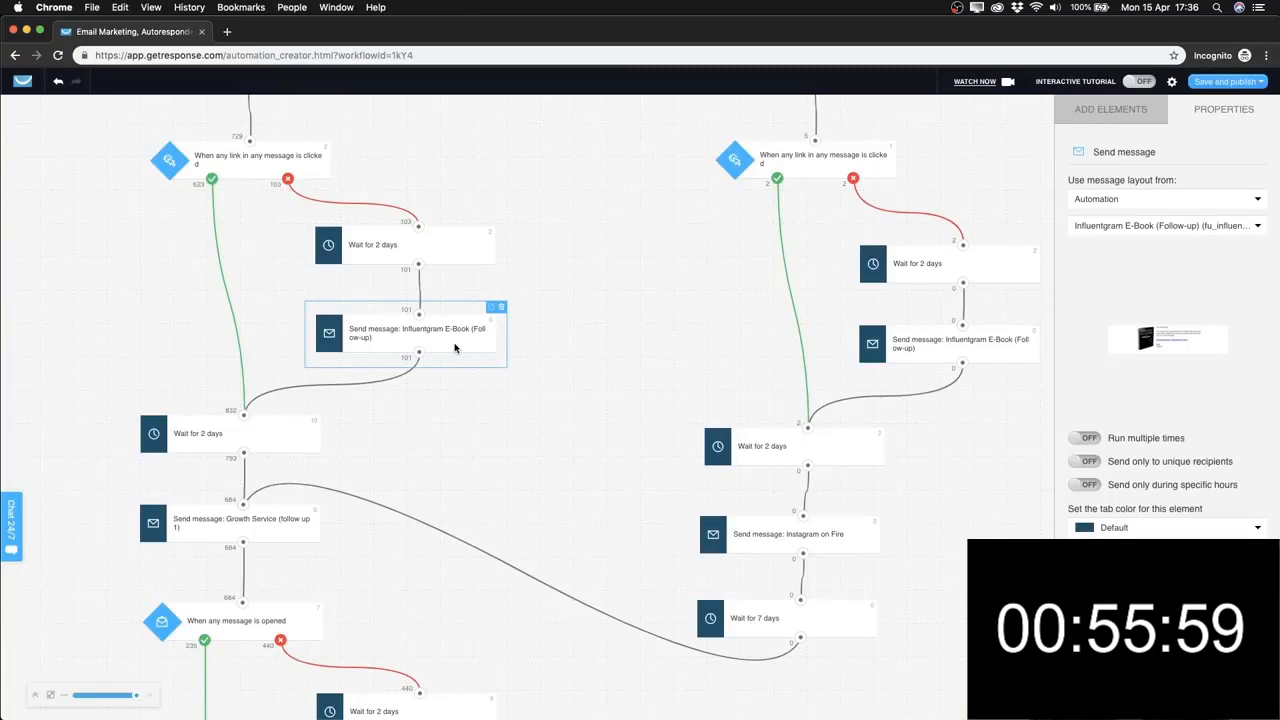
{"action": "left_click_drag", "start_coordinate": [465, 339], "coordinate": [463, 335]}
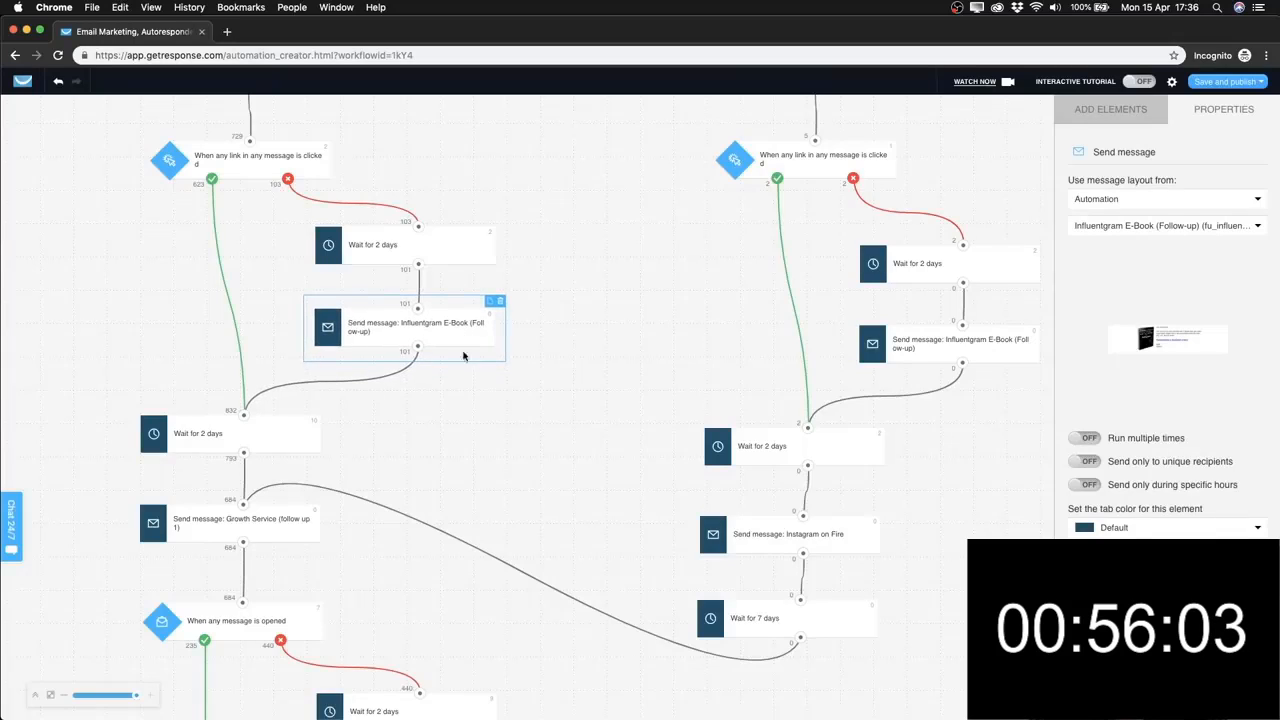
{"action": "left_click", "coordinate": [463, 386]}
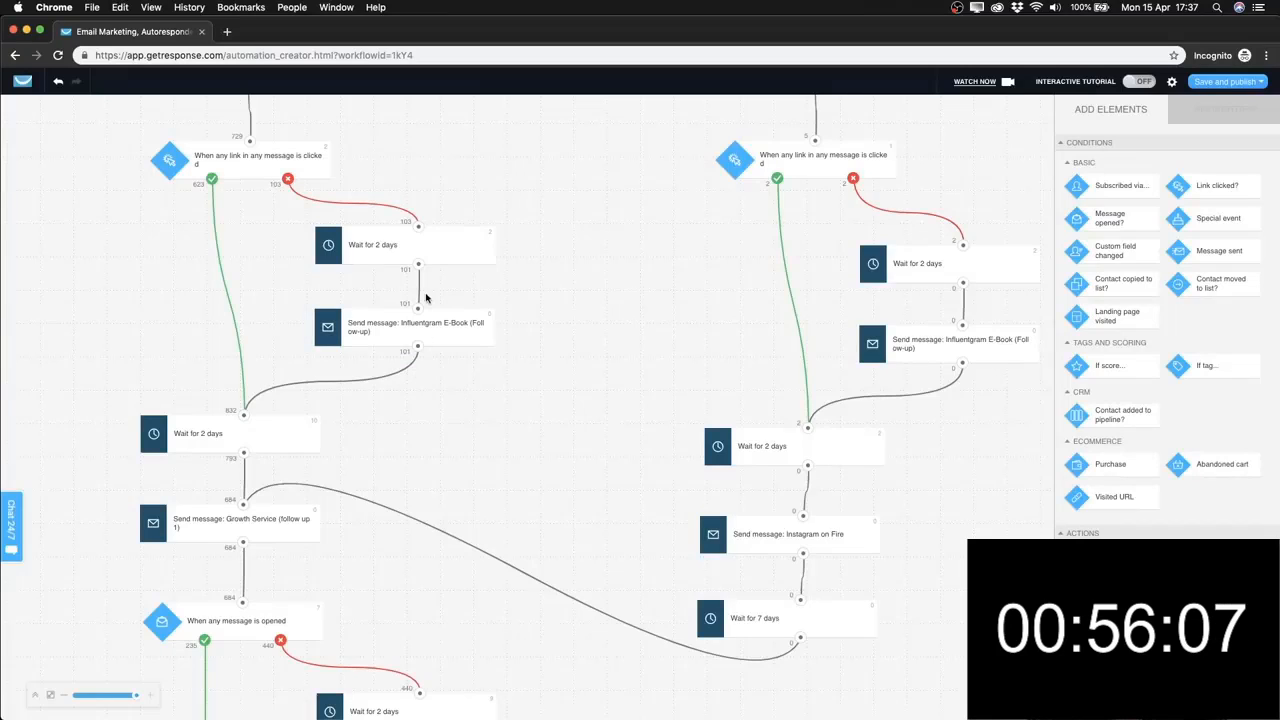
{"action": "scroll", "coordinate": [427, 298], "scroll_direction": "down", "scroll_amount": 2}
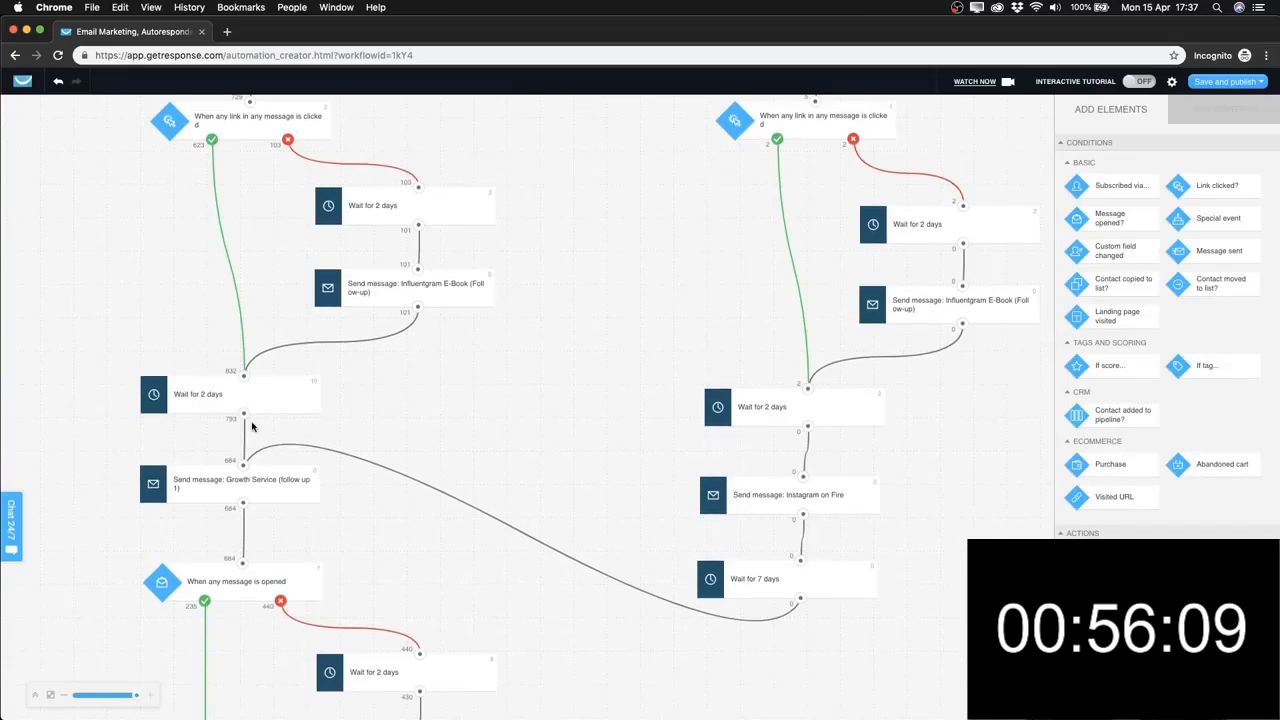
{"action": "scroll", "coordinate": [251, 423], "scroll_direction": "down", "scroll_amount": 4}
{"action": "scroll", "coordinate": [252, 370], "scroll_direction": "down", "scroll_amount": 2}
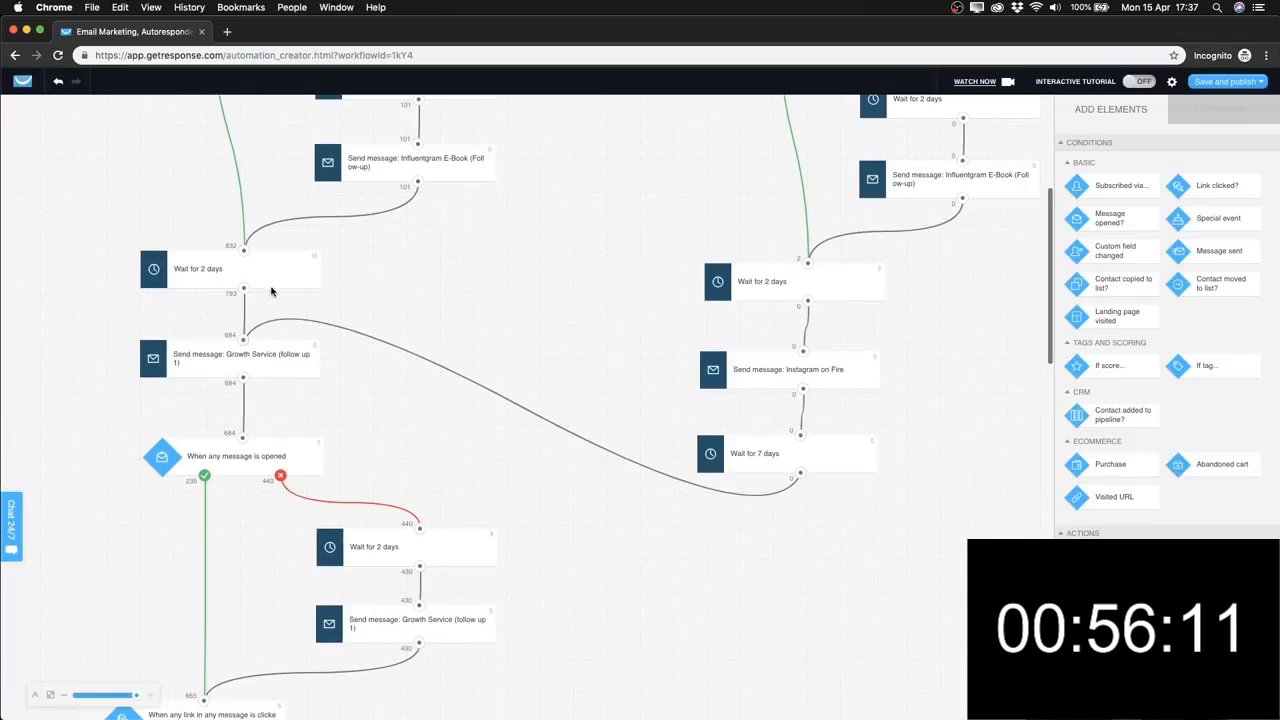
{"action": "left_click", "coordinate": [272, 280]}
{"action": "scroll", "coordinate": [261, 385], "scroll_direction": "down", "scroll_amount": 1}
{"action": "left_click", "coordinate": [272, 341]}
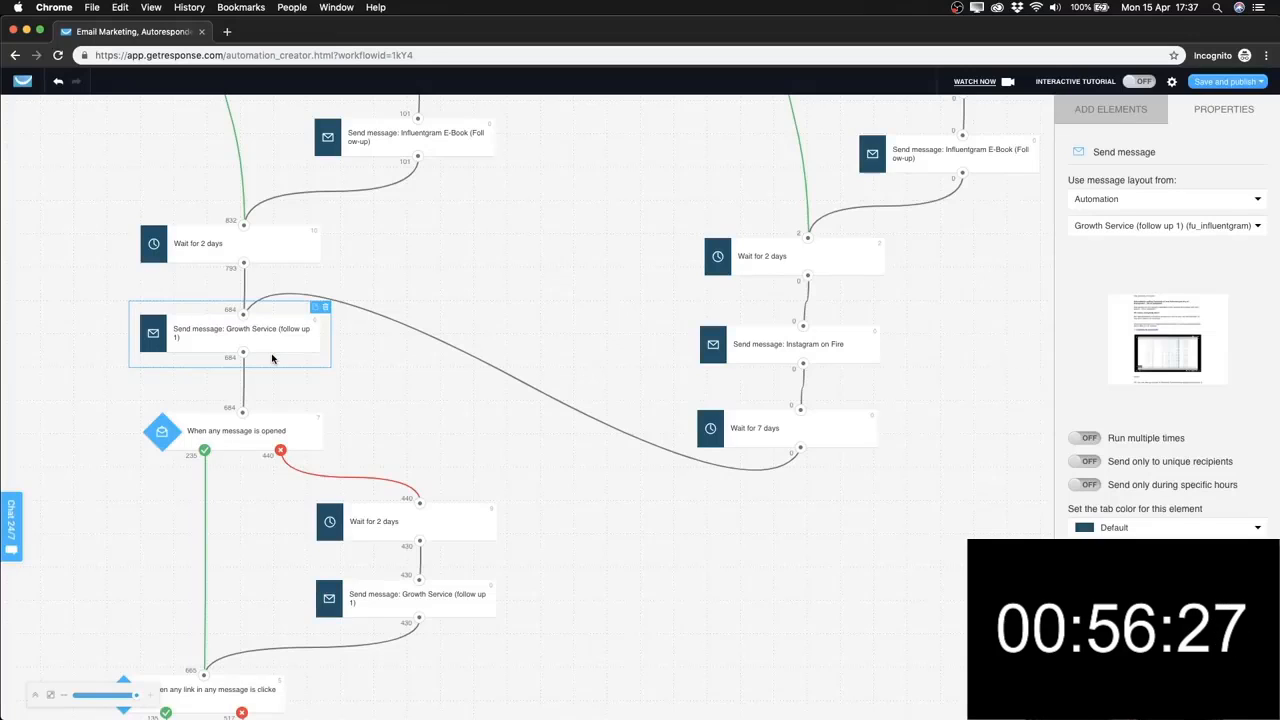
{"action": "left_click", "coordinate": [380, 370]}
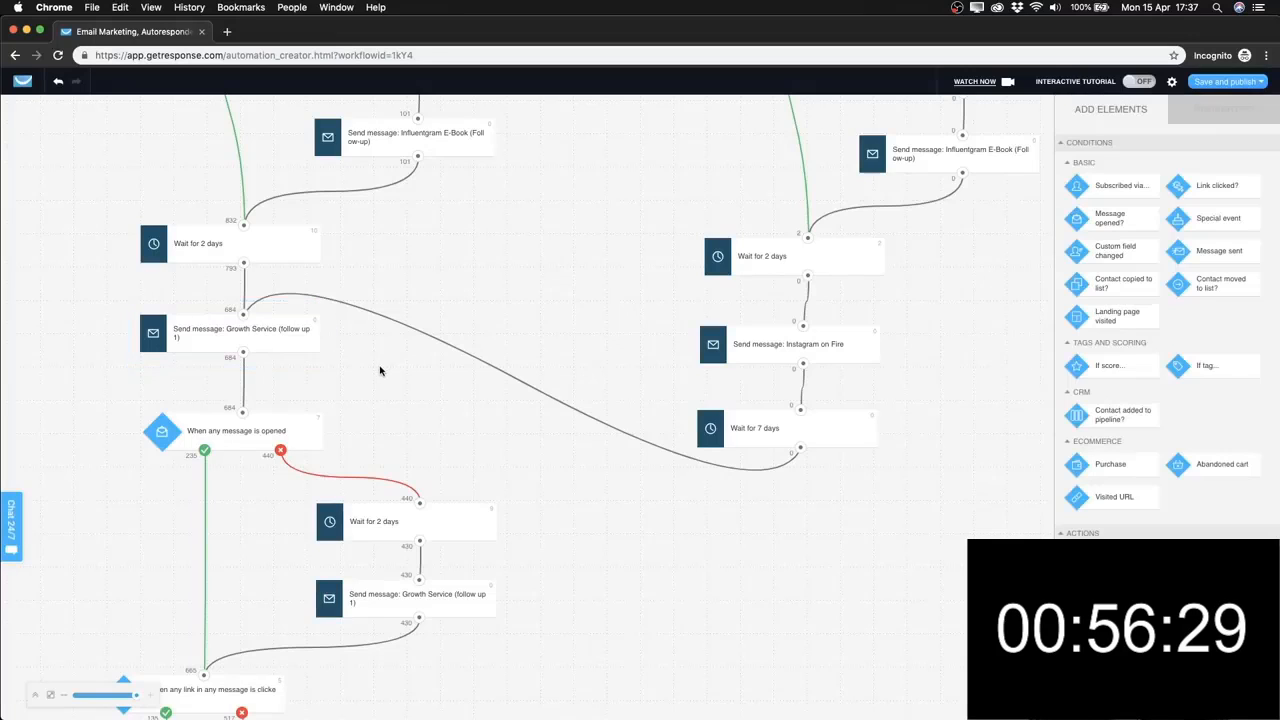
{"action": "scroll", "coordinate": [380, 330], "scroll_direction": "down", "scroll_amount": 3}
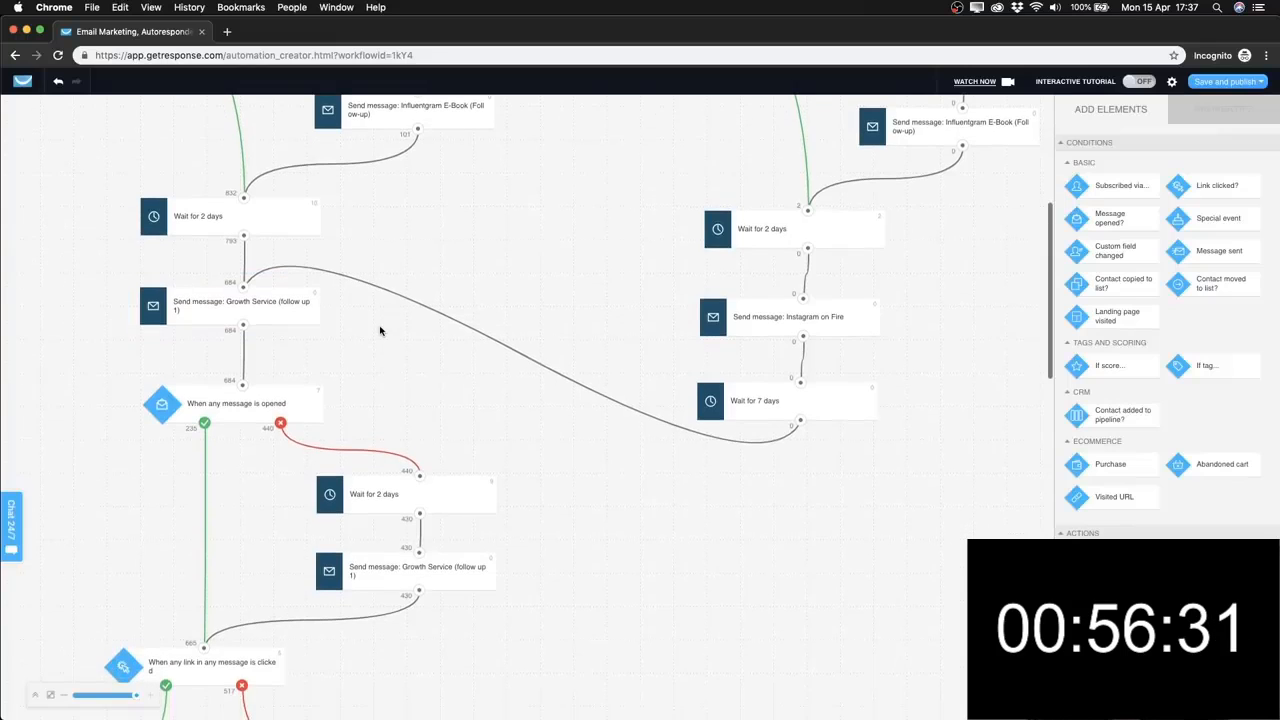
{"action": "left_click", "coordinate": [231, 330]}
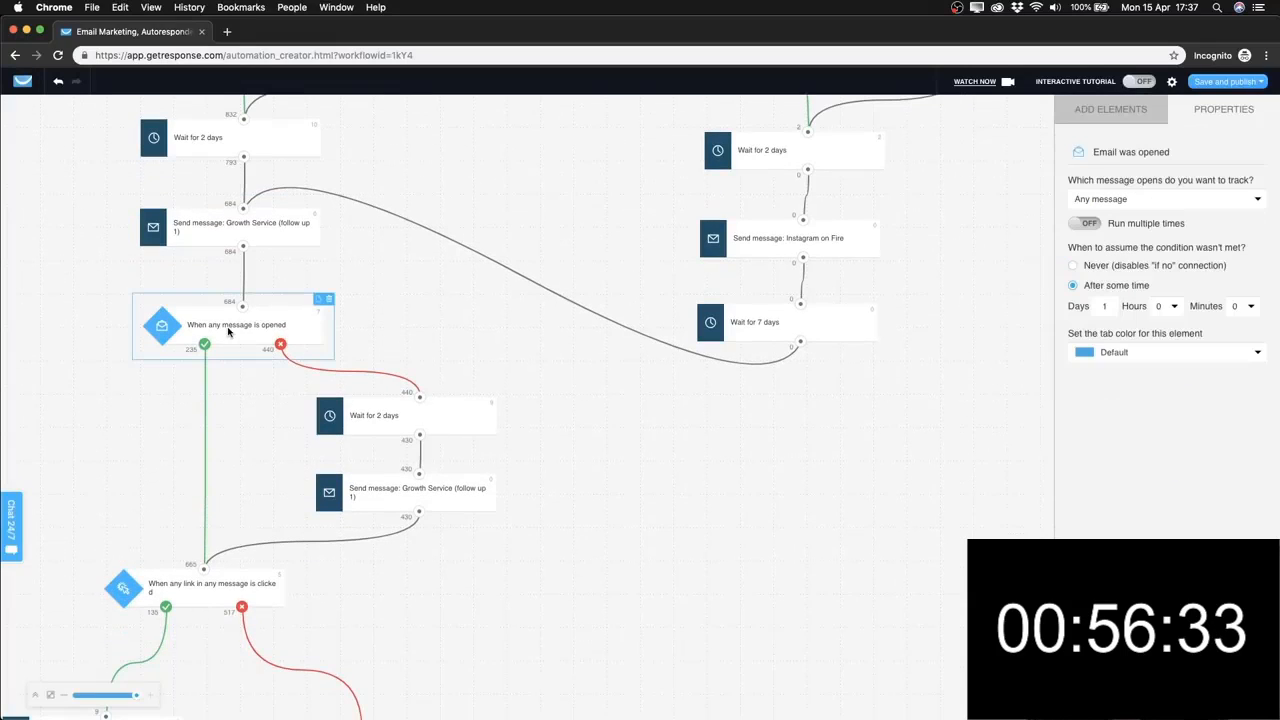
{"action": "scroll", "coordinate": [264, 356], "scroll_direction": "down", "scroll_amount": 1}
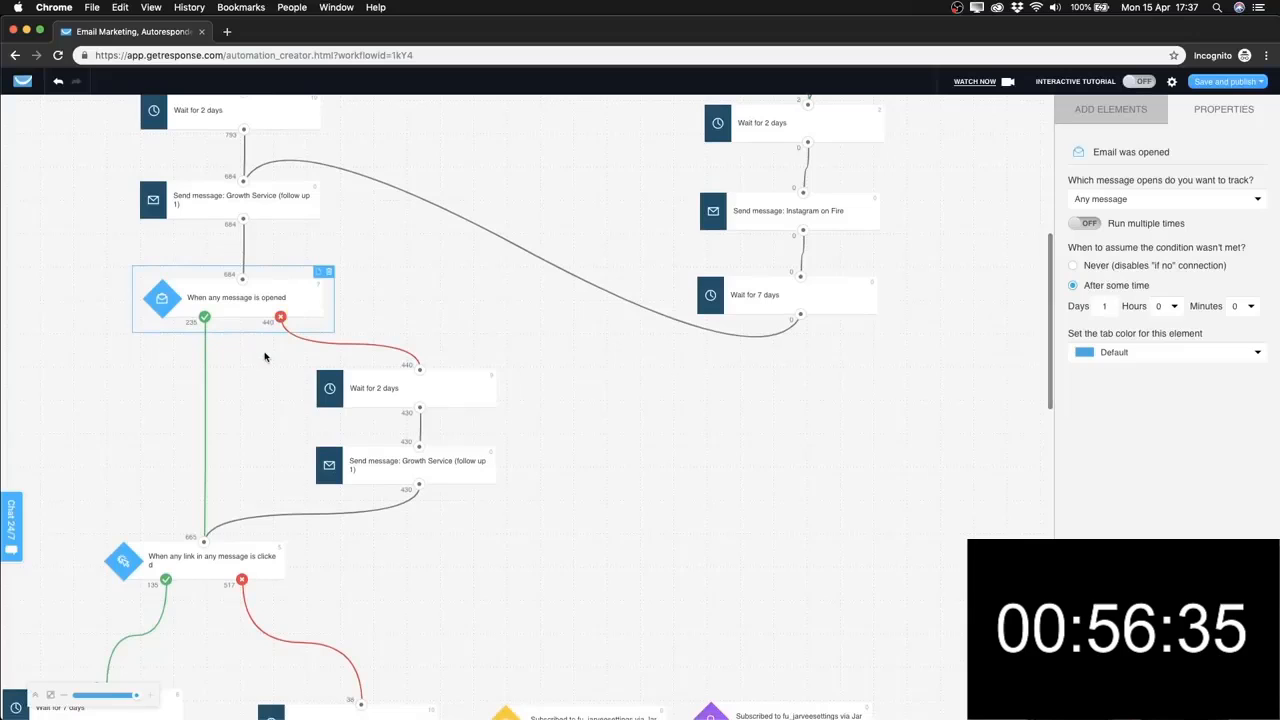
{"action": "left_click", "coordinate": [460, 470]}
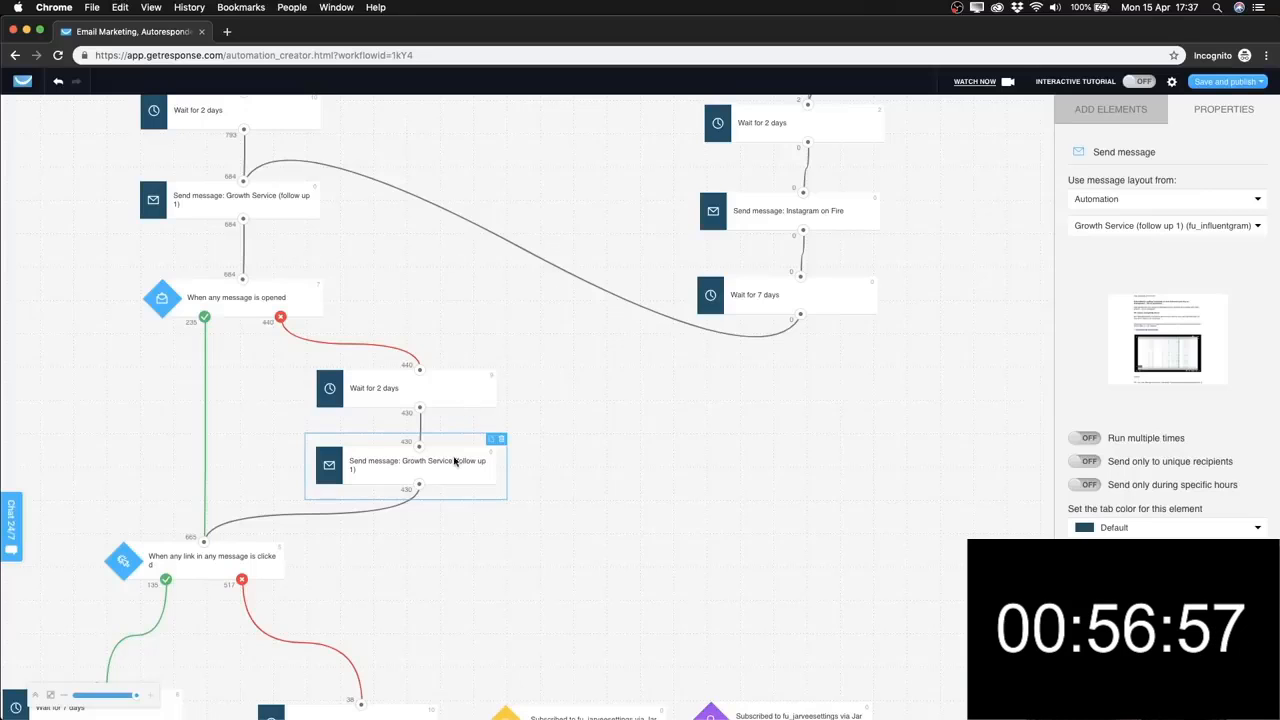
Scroll down the reference workflow and inspect the lower link-clicked condition's settings.
{"action": "scroll", "coordinate": [454, 461], "scroll_direction": "down", "scroll_amount": 2}
{"action": "scroll", "coordinate": [396, 414], "scroll_direction": "down", "scroll_amount": 2}
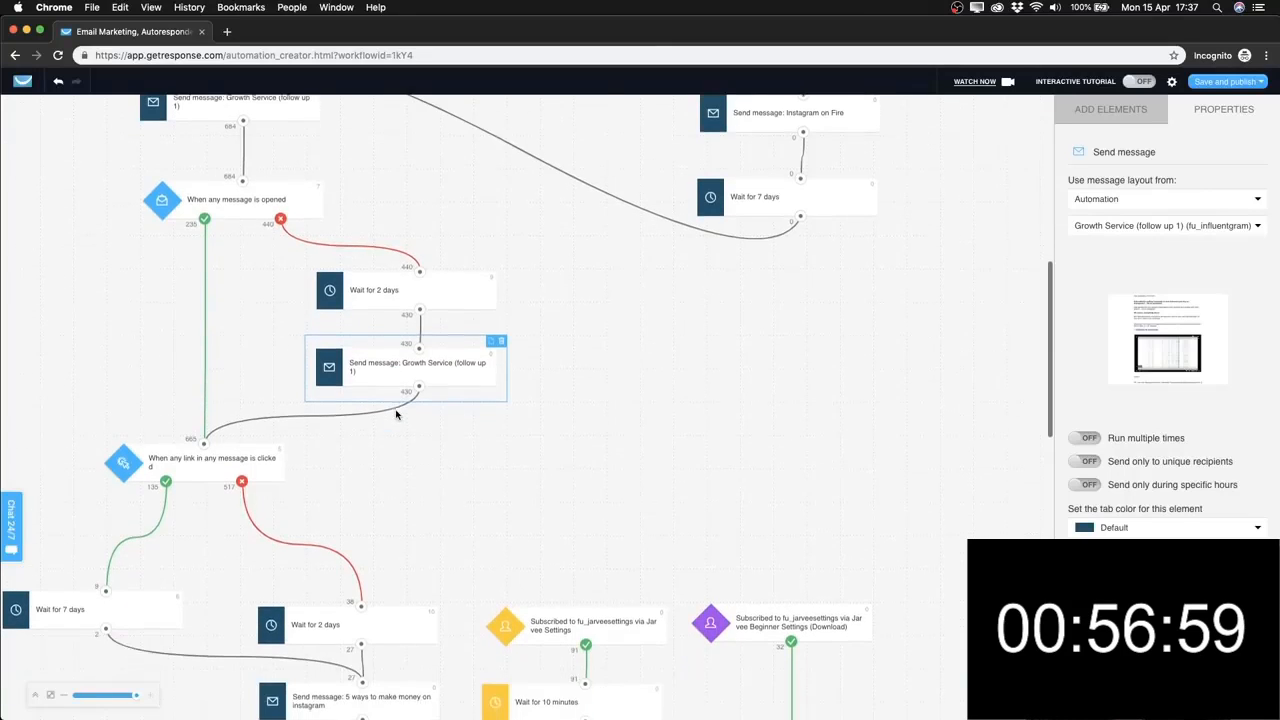
{"action": "scroll", "coordinate": [225, 397], "scroll_direction": "down", "scroll_amount": 1}
{"action": "left_click", "coordinate": [205, 406]}
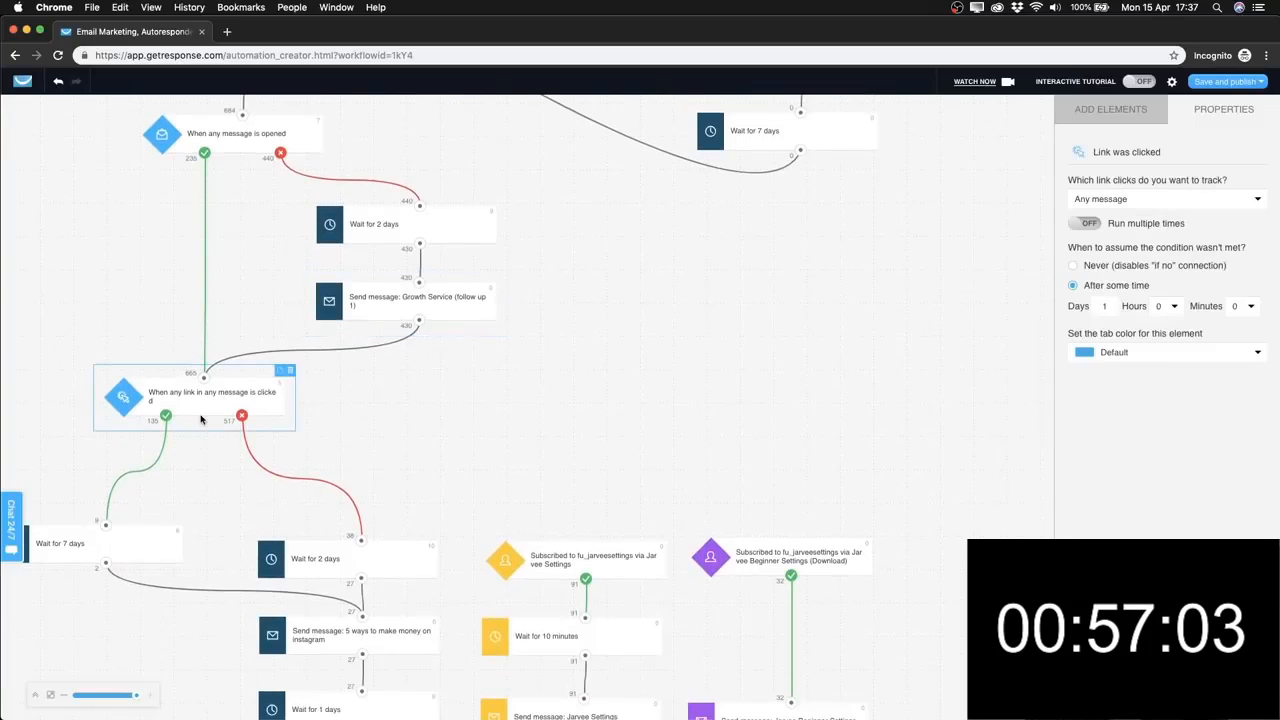
{"action": "scroll", "coordinate": [200, 419], "scroll_direction": "down", "scroll_amount": 2}
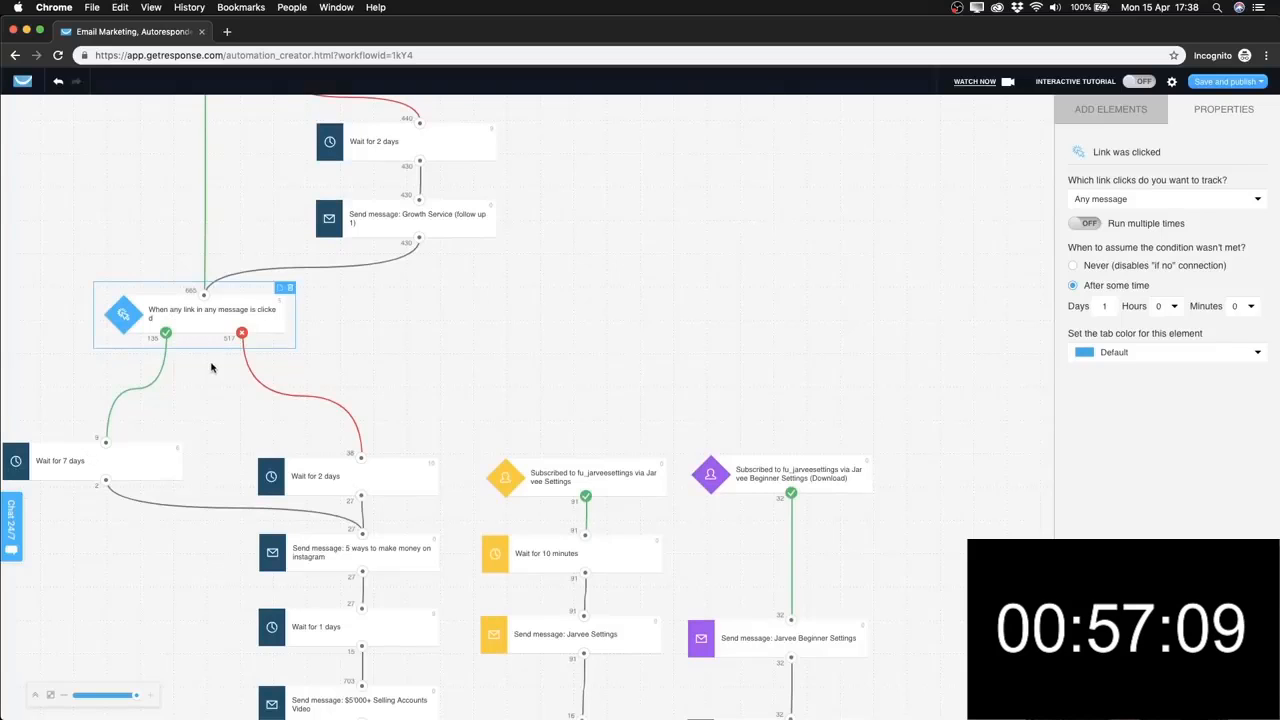
{"action": "scroll", "coordinate": [211, 368], "scroll_direction": "down", "scroll_amount": 2}
{"action": "scroll", "coordinate": [113, 428], "scroll_direction": "down", "scroll_amount": 4}
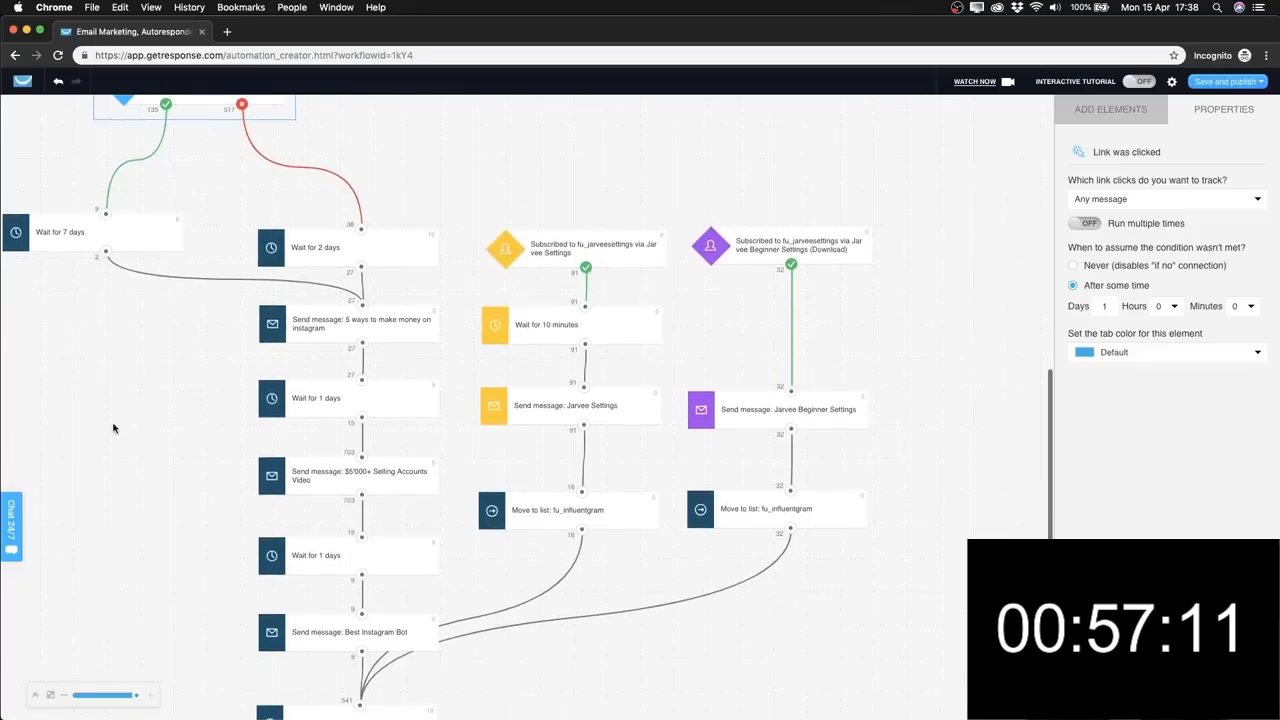
{"action": "scroll", "coordinate": [108, 270], "scroll_direction": "down", "scroll_amount": 2}
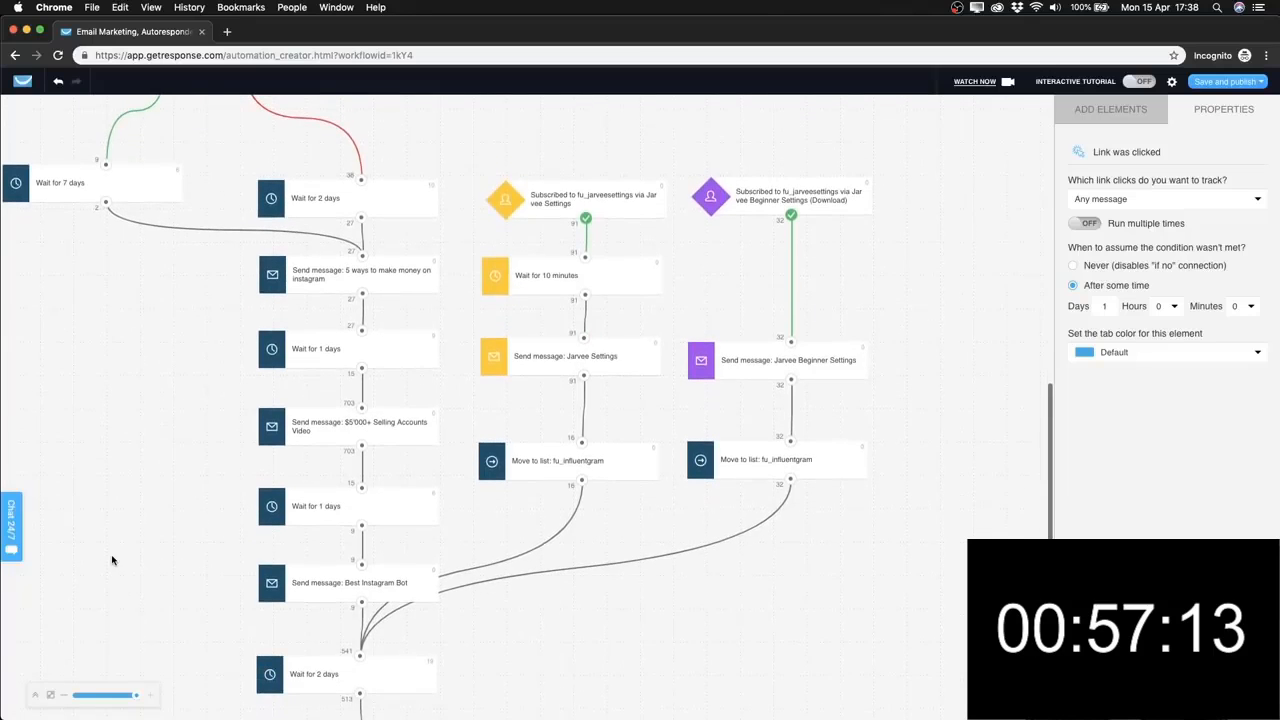
{"action": "scroll", "coordinate": [110, 360], "scroll_direction": "up", "scroll_amount": 5}
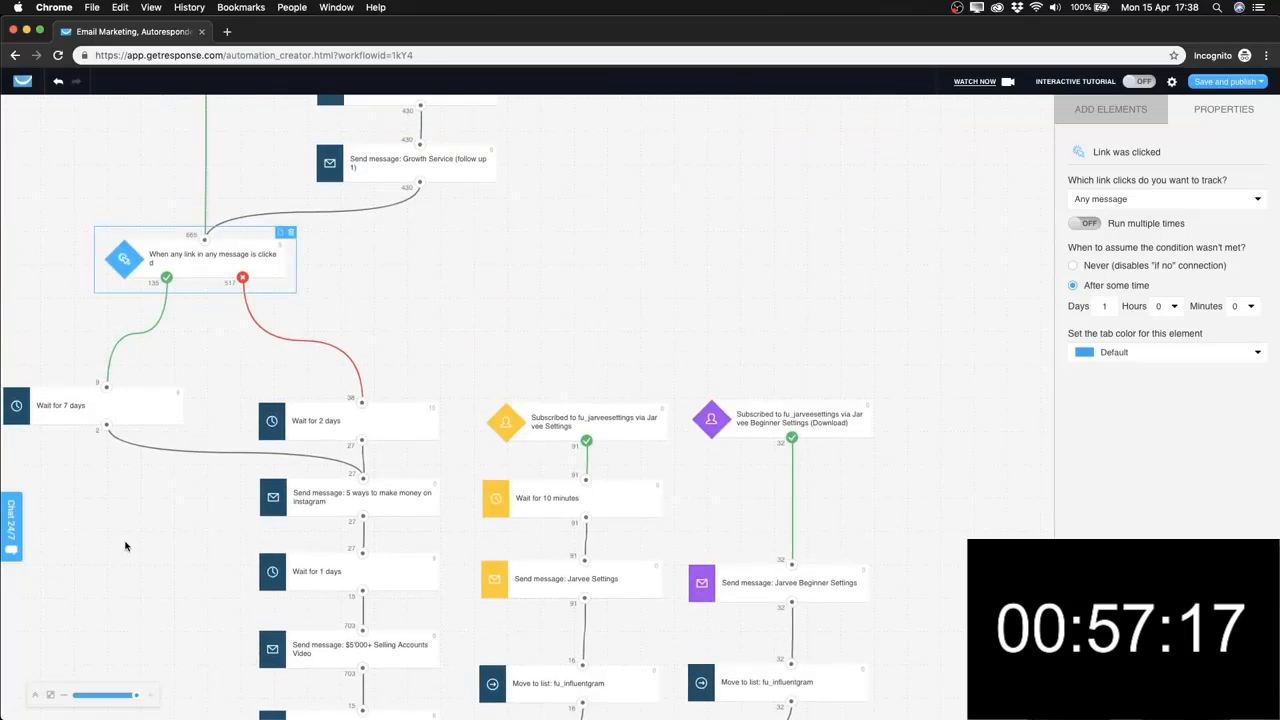
{"action": "scroll", "coordinate": [125, 545], "scroll_direction": "down", "scroll_amount": 1}
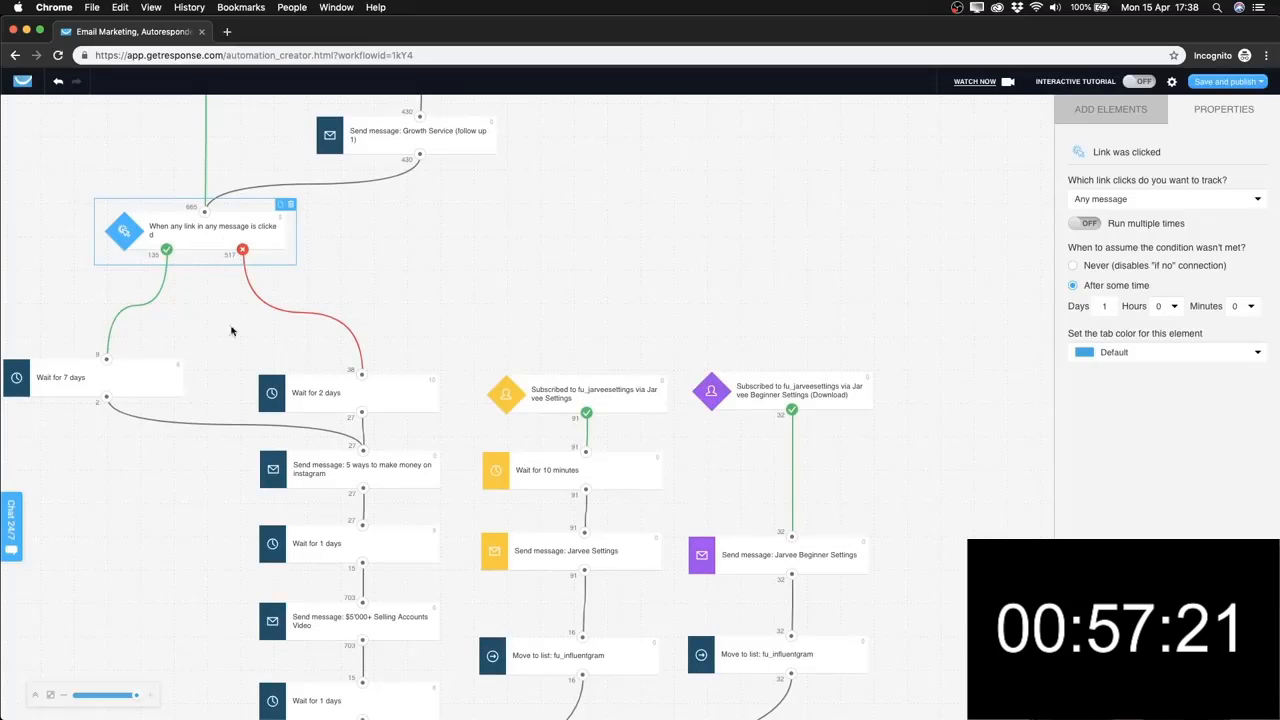
{"action": "scroll", "coordinate": [340, 430], "scroll_direction": "down", "scroll_amount": 3}
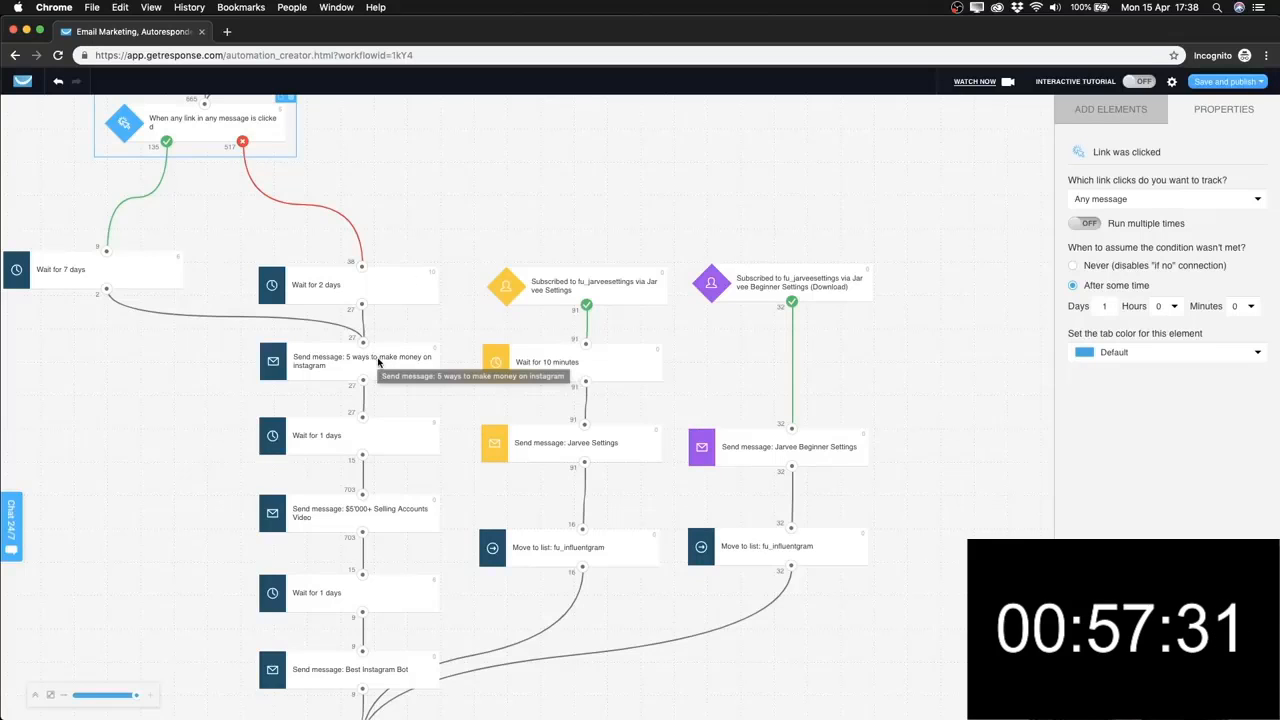
Inspect the '5 ways to make money on instagram', 1-day wait, '$5'000+ Selling Accounts Video' and 'Best Instagram Bot' steps.
{"action": "left_click", "coordinate": [380, 365]}
{"action": "scroll", "coordinate": [422, 364], "scroll_direction": "down", "scroll_amount": 1}
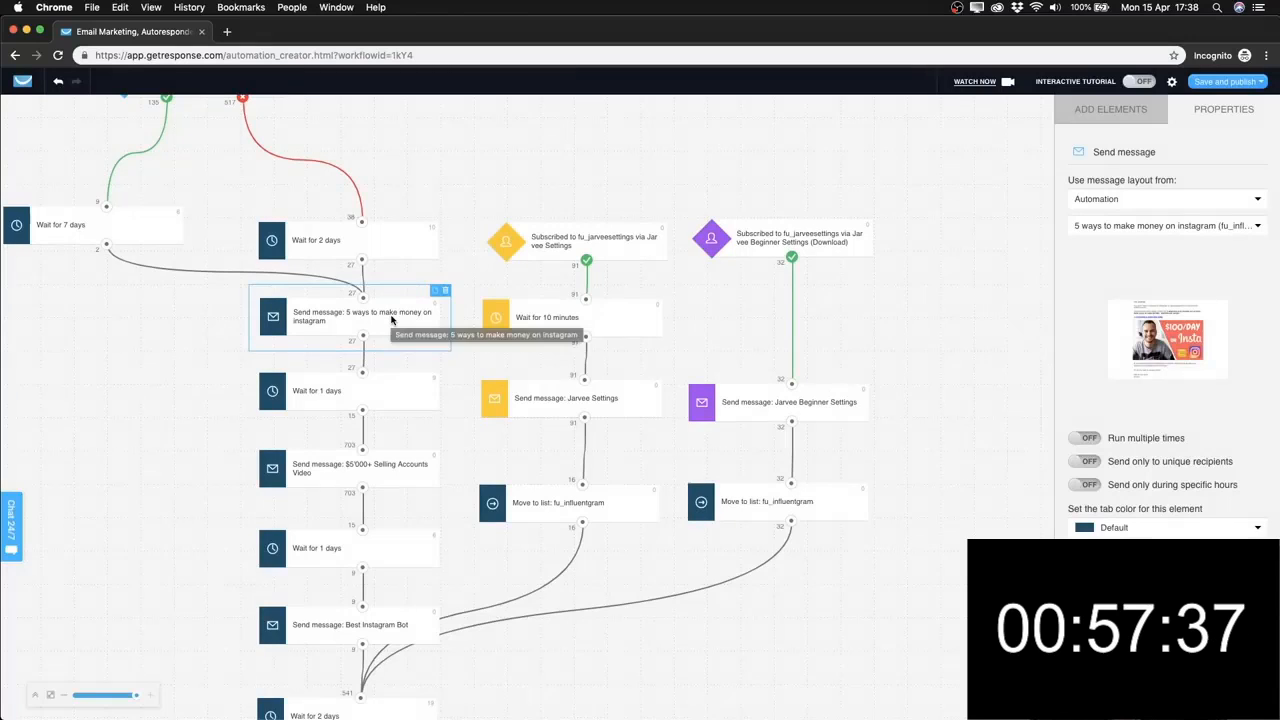
{"action": "scroll", "coordinate": [389, 410], "scroll_direction": "down", "scroll_amount": 1}
{"action": "left_click", "coordinate": [378, 336]}
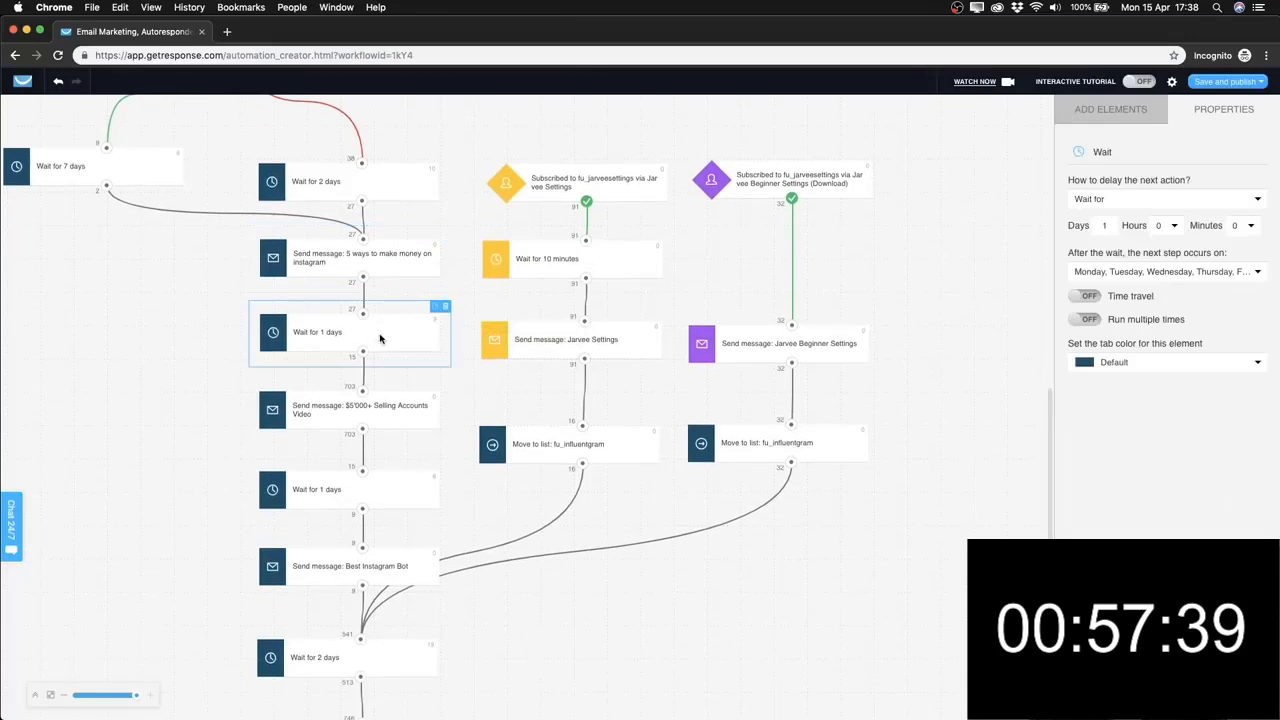
{"action": "left_click", "coordinate": [383, 412]}
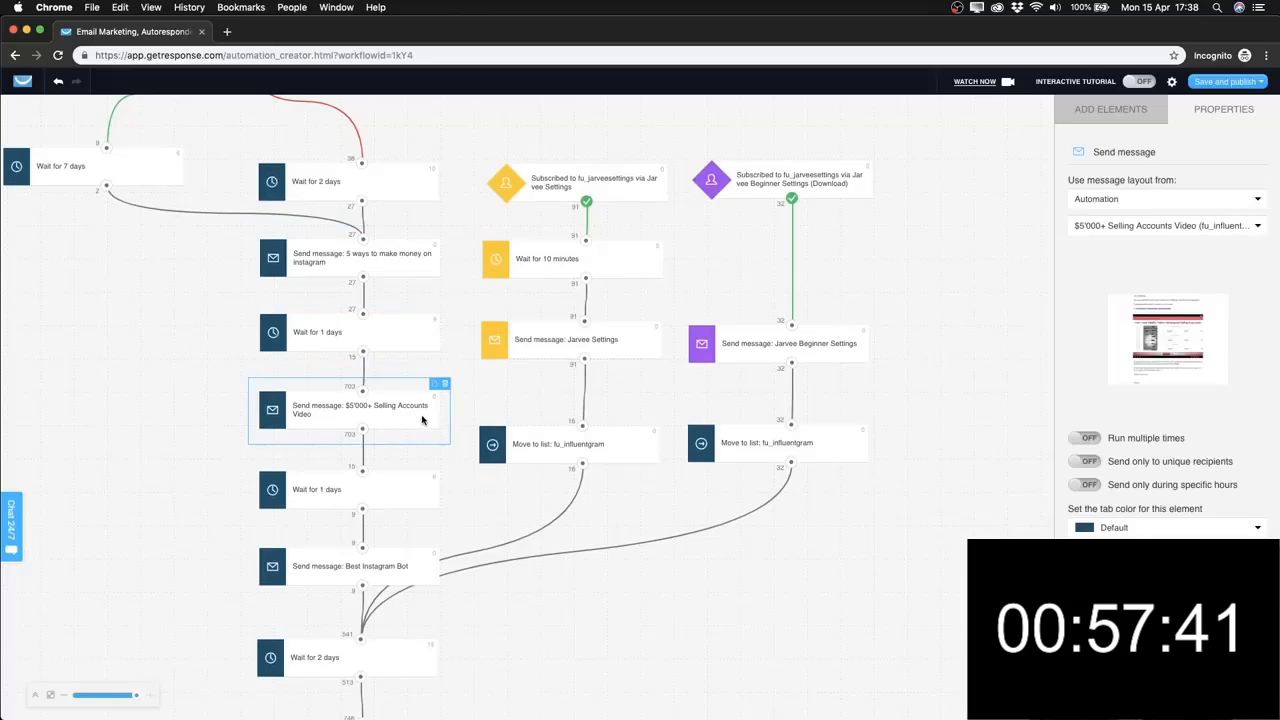
{"action": "left_click", "coordinate": [379, 287]}
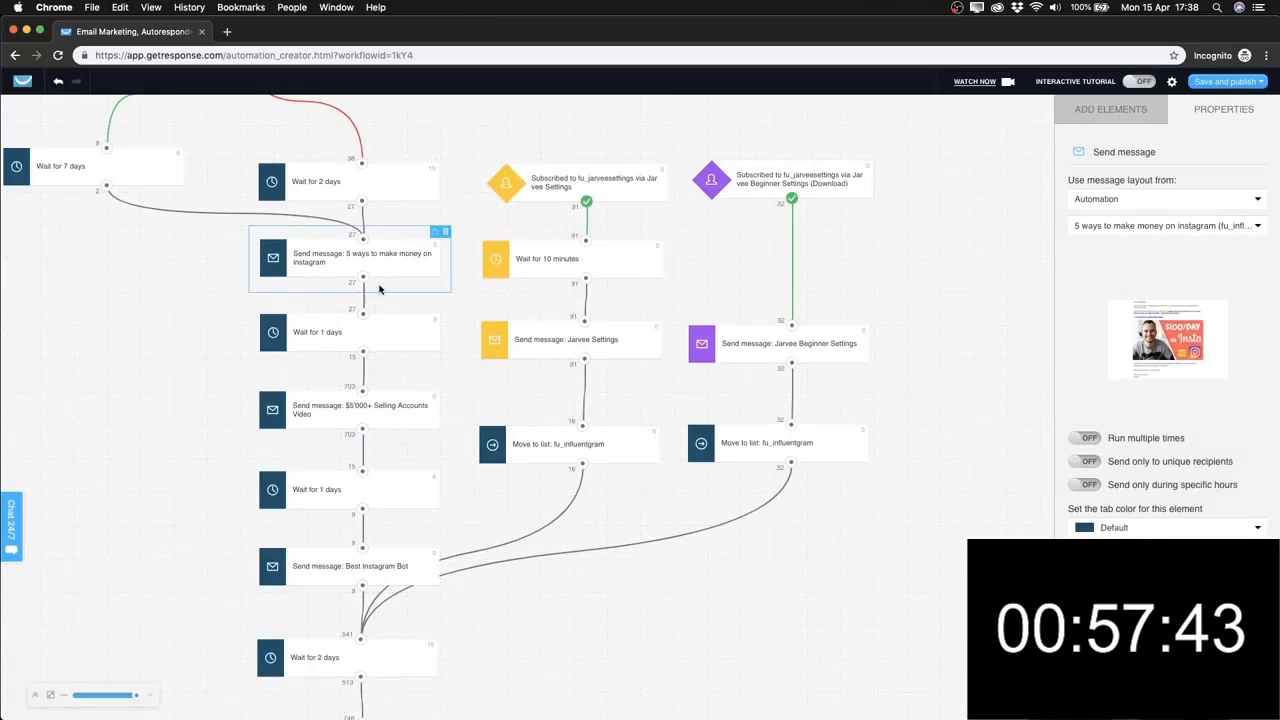
{"action": "scroll", "coordinate": [380, 407], "scroll_direction": "down", "scroll_amount": 3}
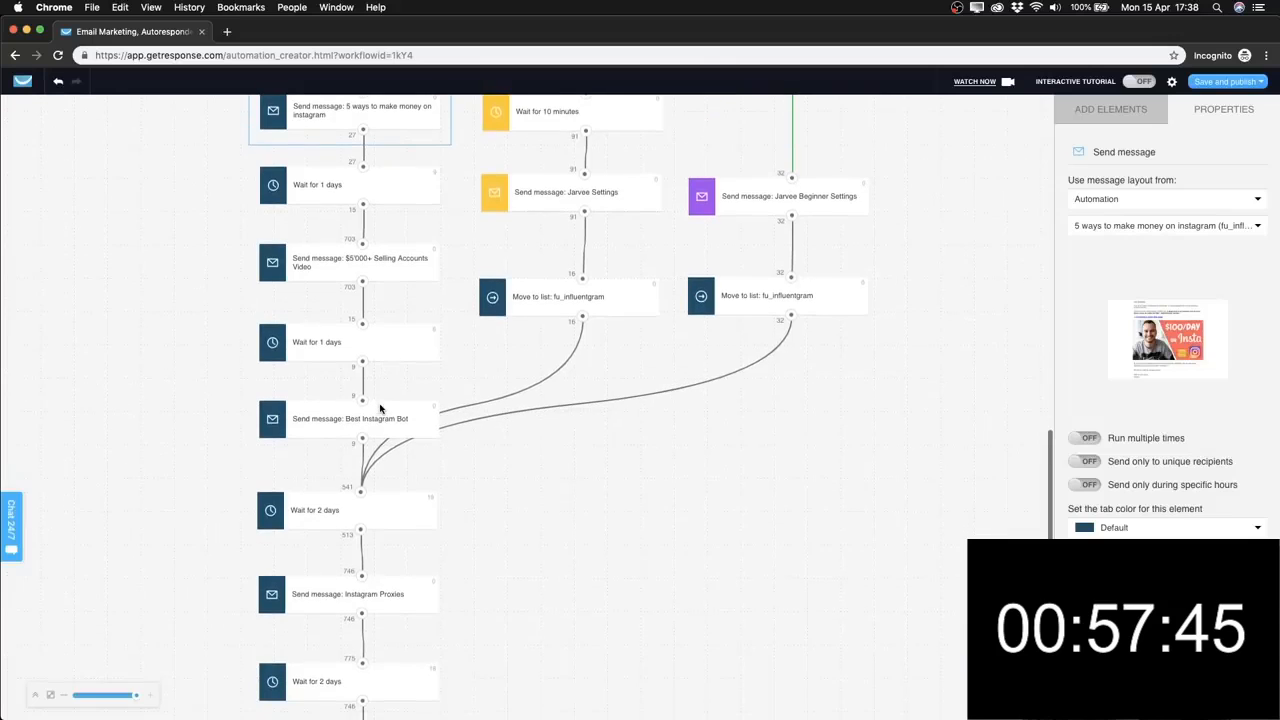
{"action": "left_click", "coordinate": [384, 418]}
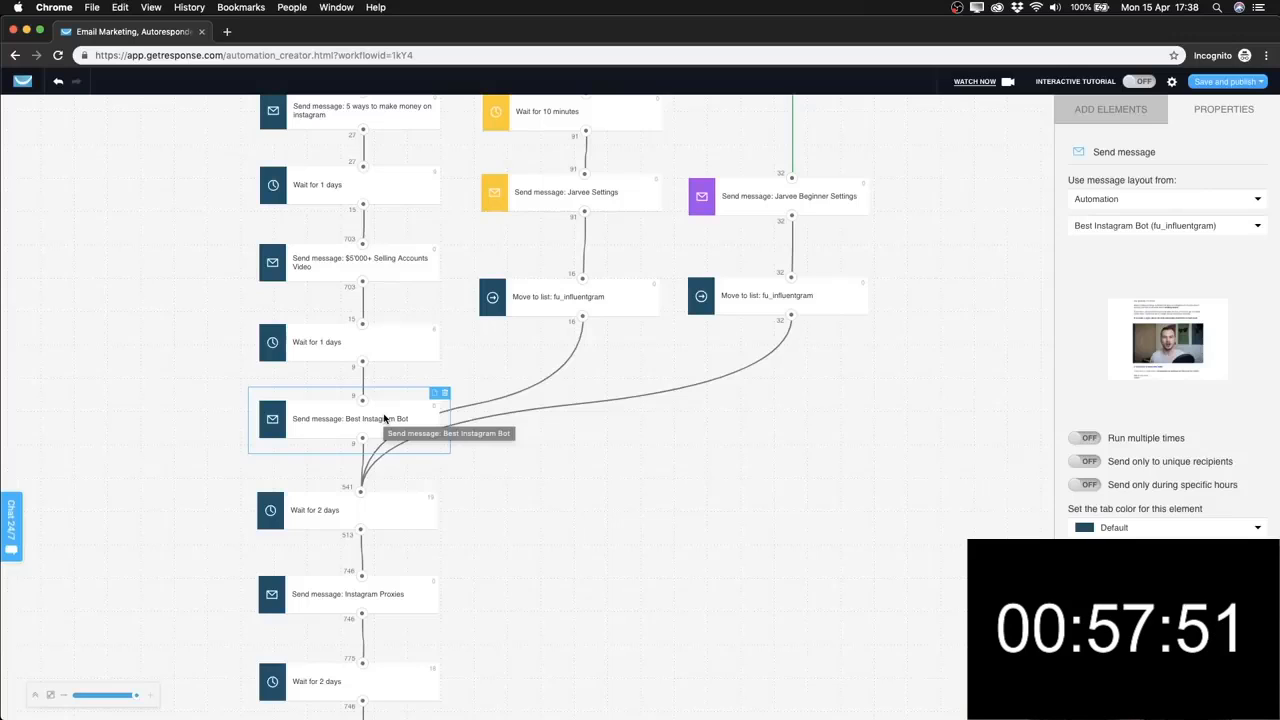
{"action": "scroll", "coordinate": [384, 418], "scroll_direction": "down", "scroll_amount": 1}
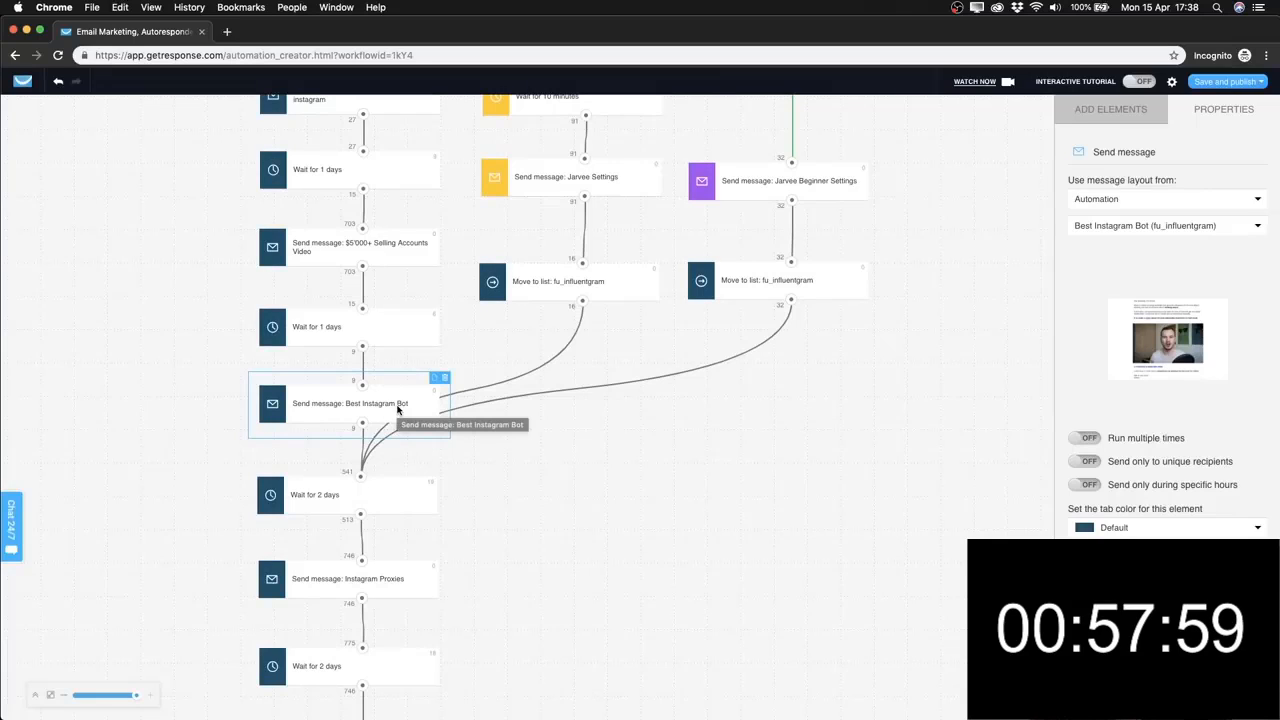
Clear the canvas selection and scroll through the reference workflow to review its elements.
{"action": "left_click", "coordinate": [493, 466]}
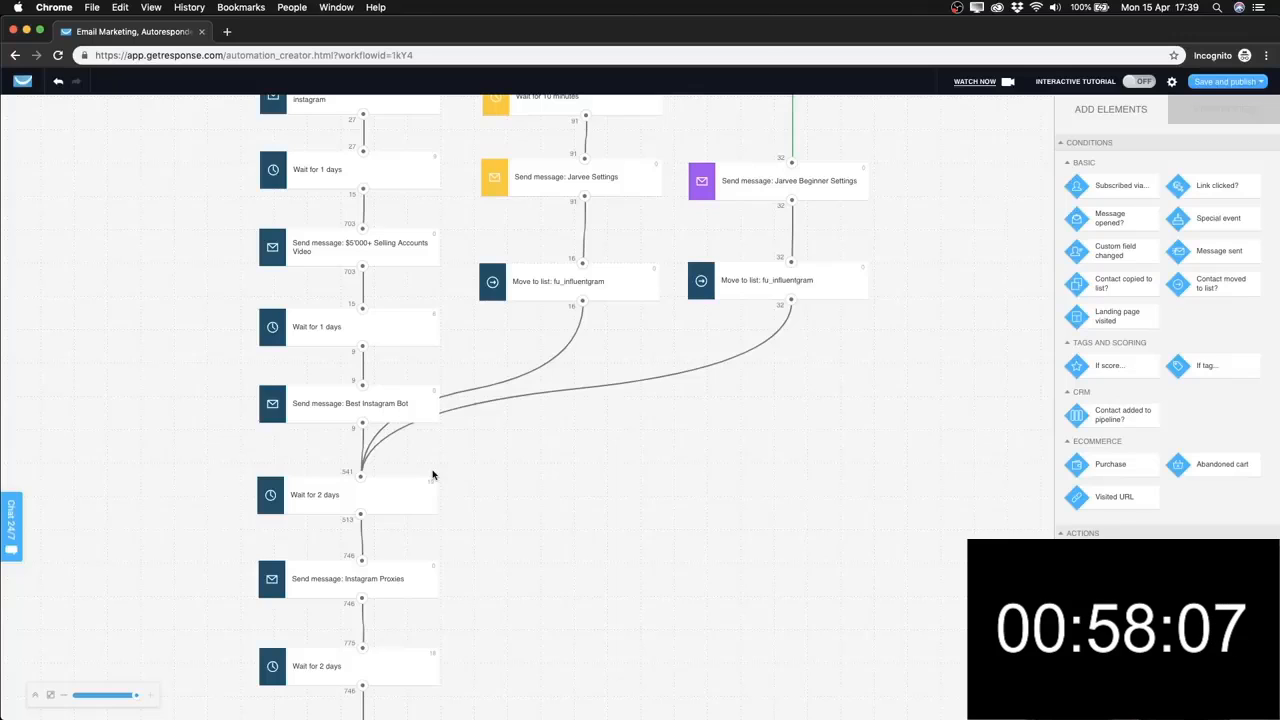
{"action": "scroll", "coordinate": [517, 474], "scroll_direction": "down", "scroll_amount": 2}
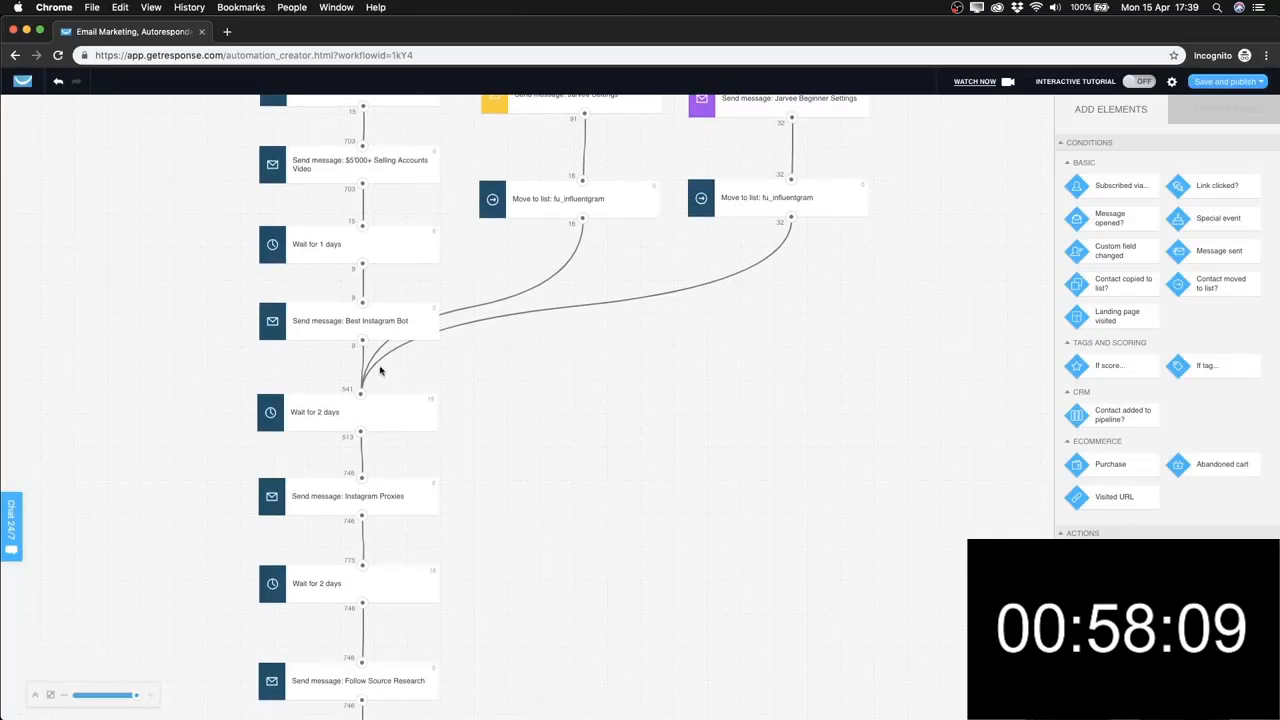
{"action": "scroll", "coordinate": [394, 412], "scroll_direction": "down", "scroll_amount": 1}
{"action": "scroll", "coordinate": [407, 488], "scroll_direction": "down", "scroll_amount": 4}
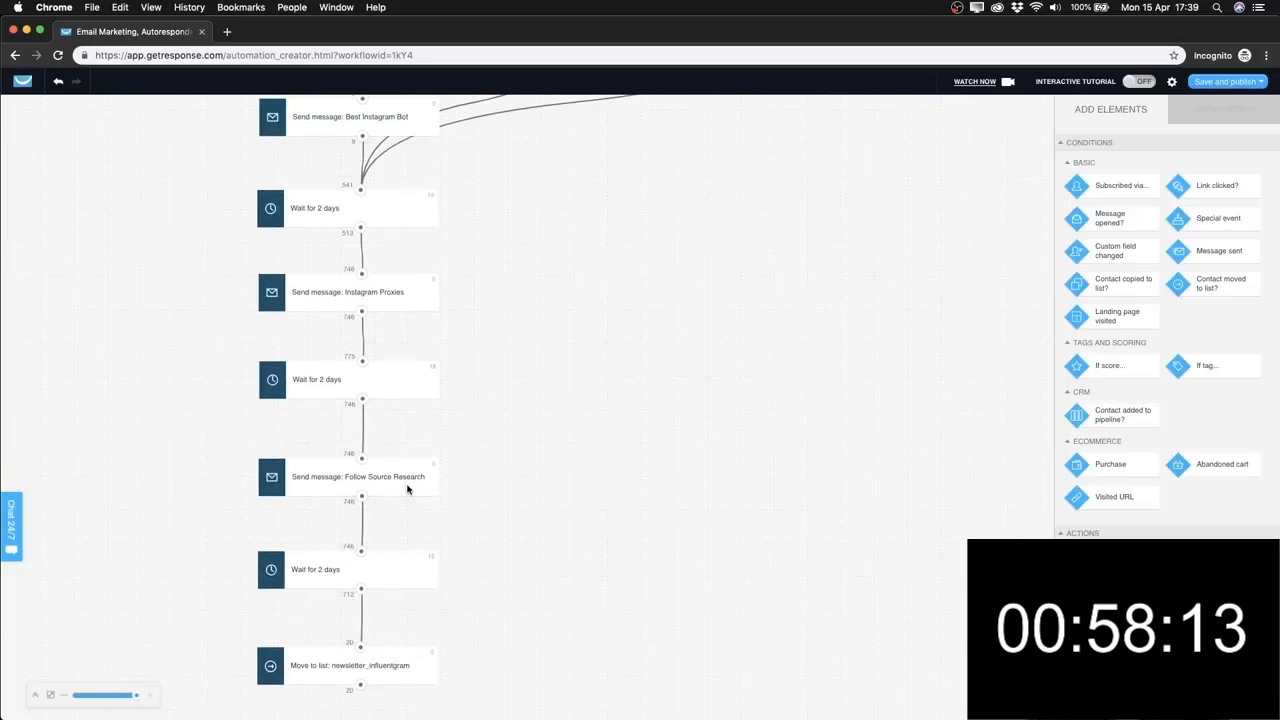
{"action": "scroll", "coordinate": [495, 484], "scroll_direction": "up", "scroll_amount": 5}
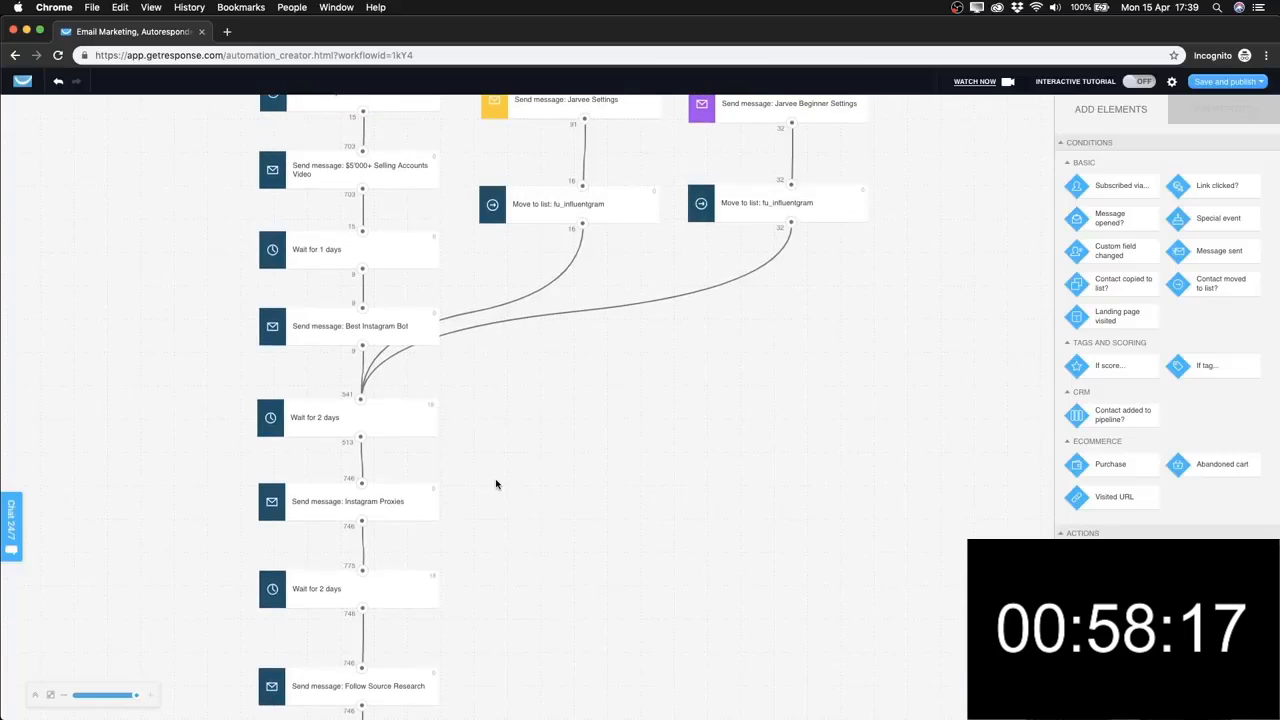
{"action": "scroll", "coordinate": [495, 484], "scroll_direction": "up", "scroll_amount": 3}
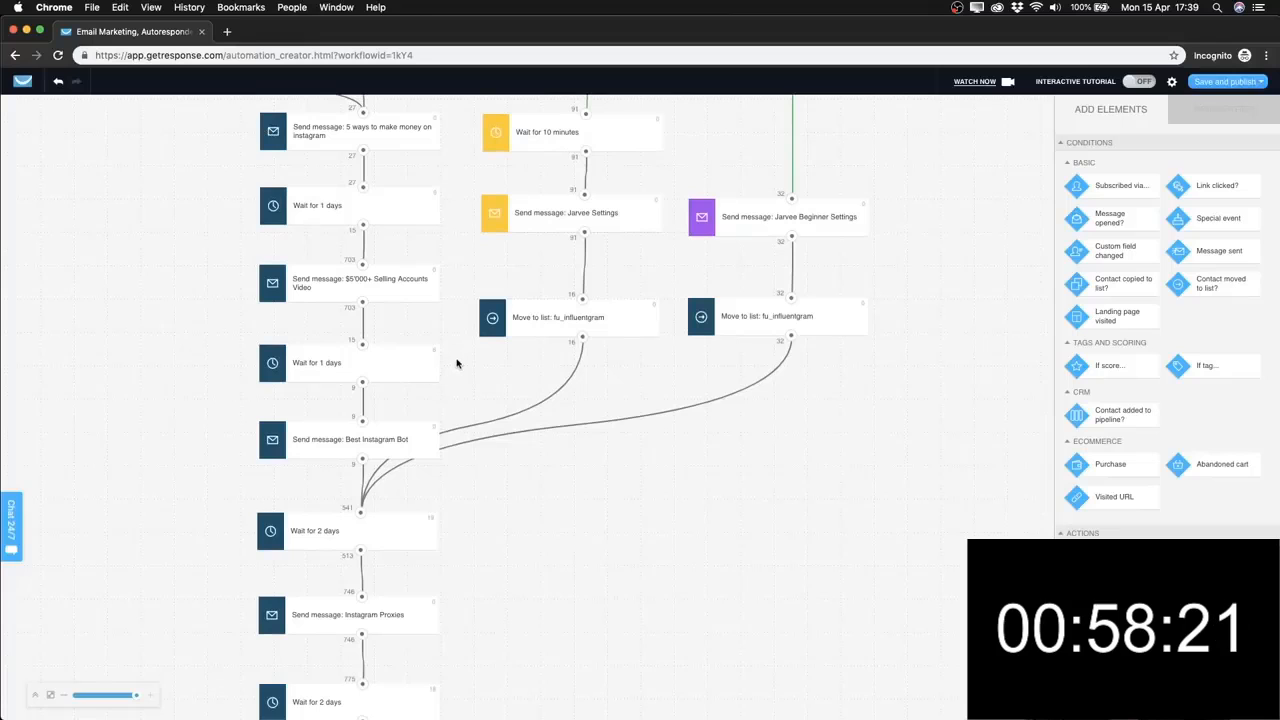
{"action": "scroll", "coordinate": [457, 363], "scroll_direction": "down", "scroll_amount": 6}
{"action": "scroll", "coordinate": [457, 363], "scroll_direction": "down", "scroll_amount": 3}
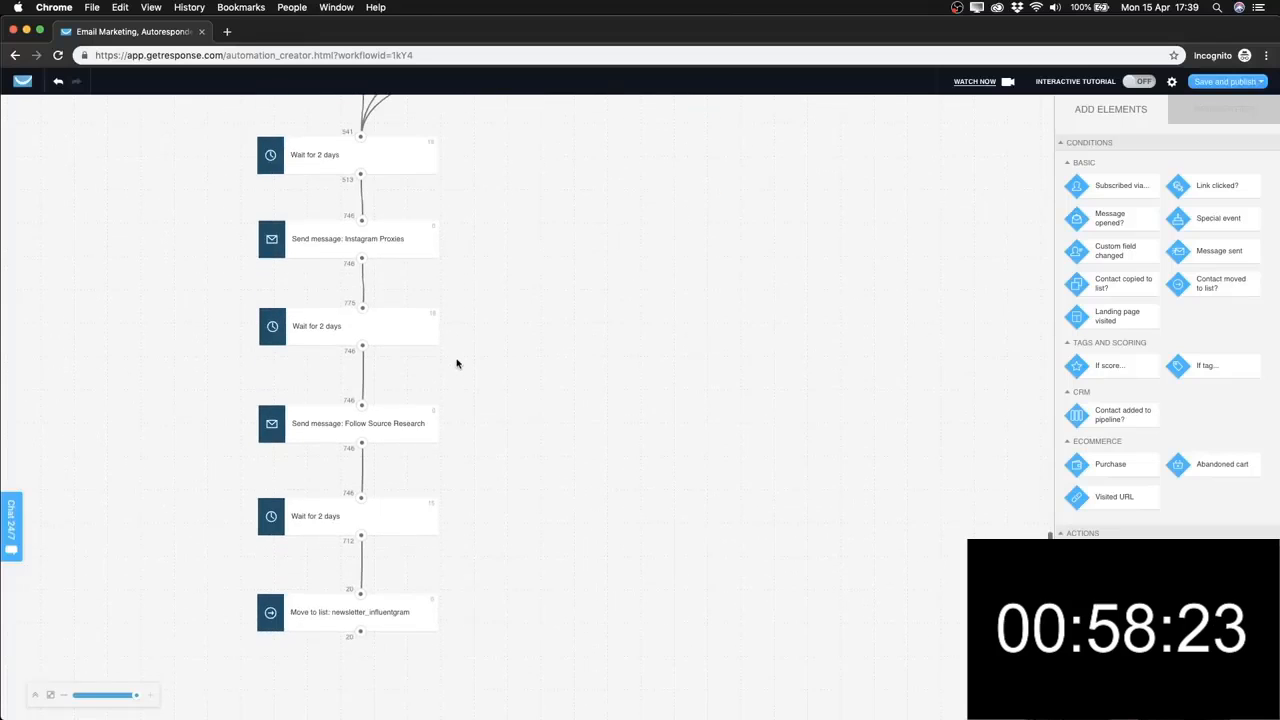
{"action": "scroll", "coordinate": [603, 314], "scroll_direction": "up", "scroll_amount": 15}
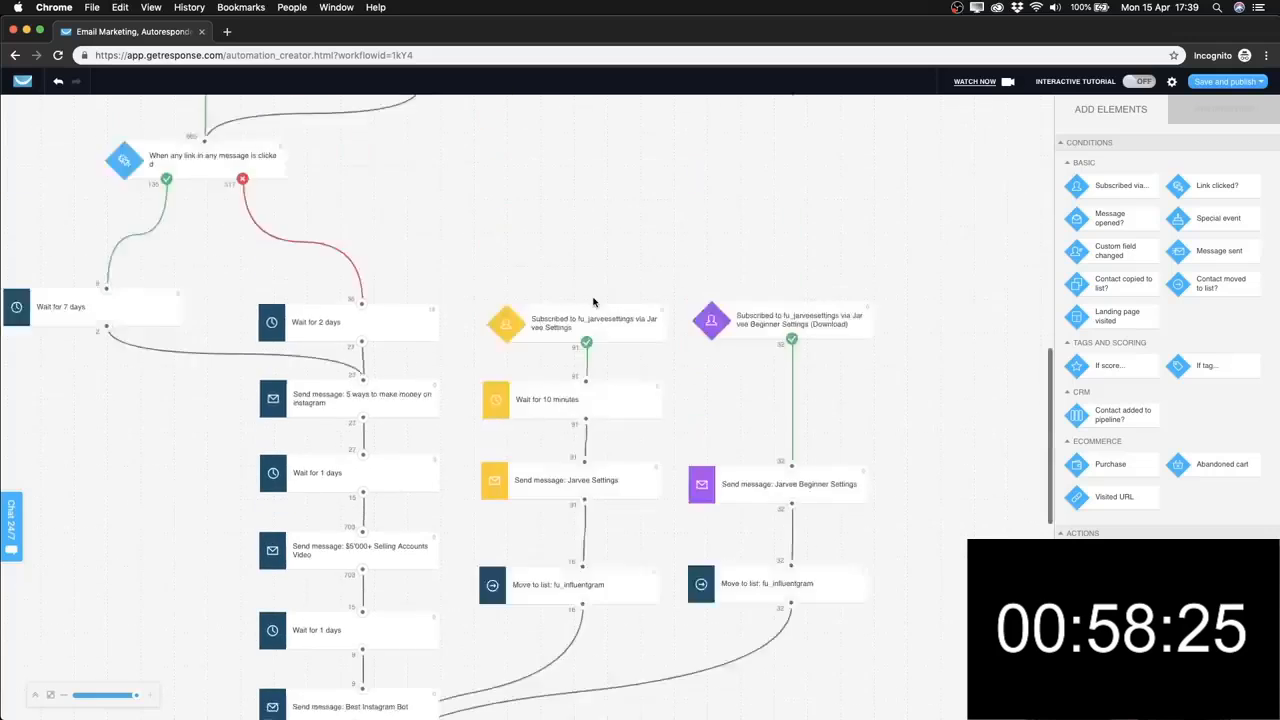
{"action": "scroll", "coordinate": [595, 305], "scroll_direction": "down", "scroll_amount": 4}
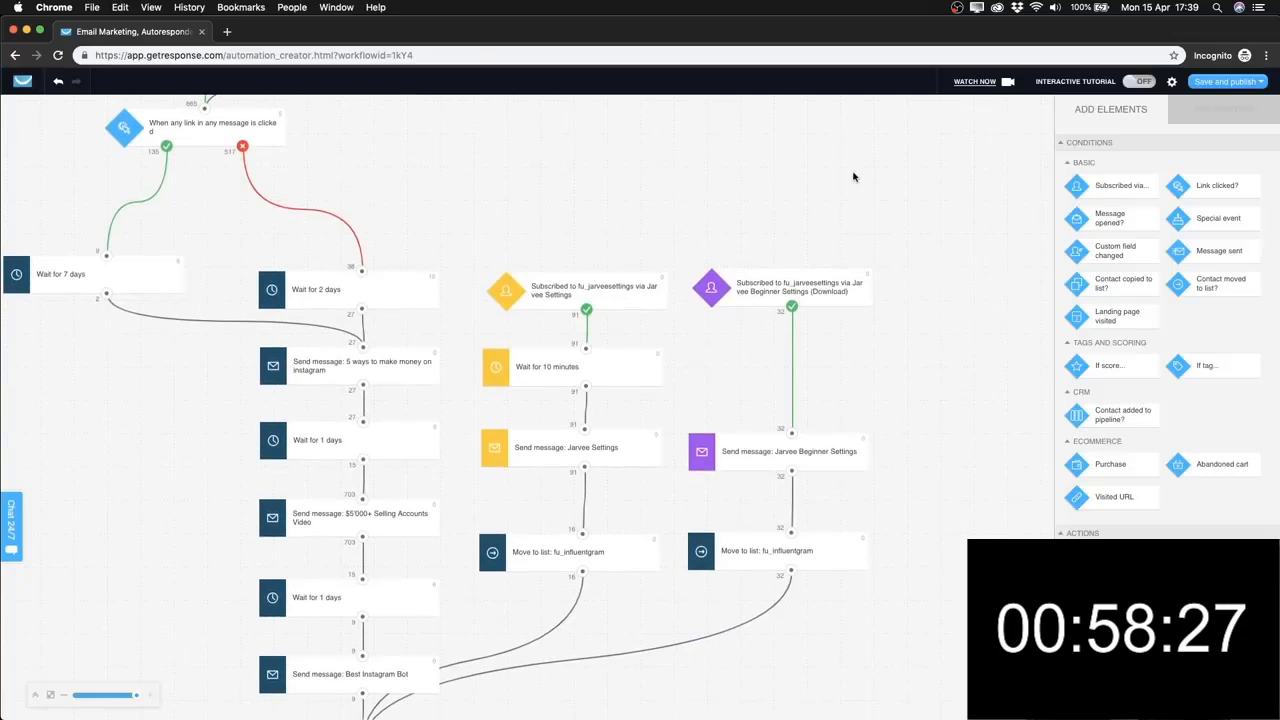
Inspect the yellow Jarvee Settings trigger, then the purple Jarvee Beginner Settings (Download) trigger's properties.
{"action": "left_click", "coordinate": [755, 287]}
{"action": "left_click", "coordinate": [575, 300]}
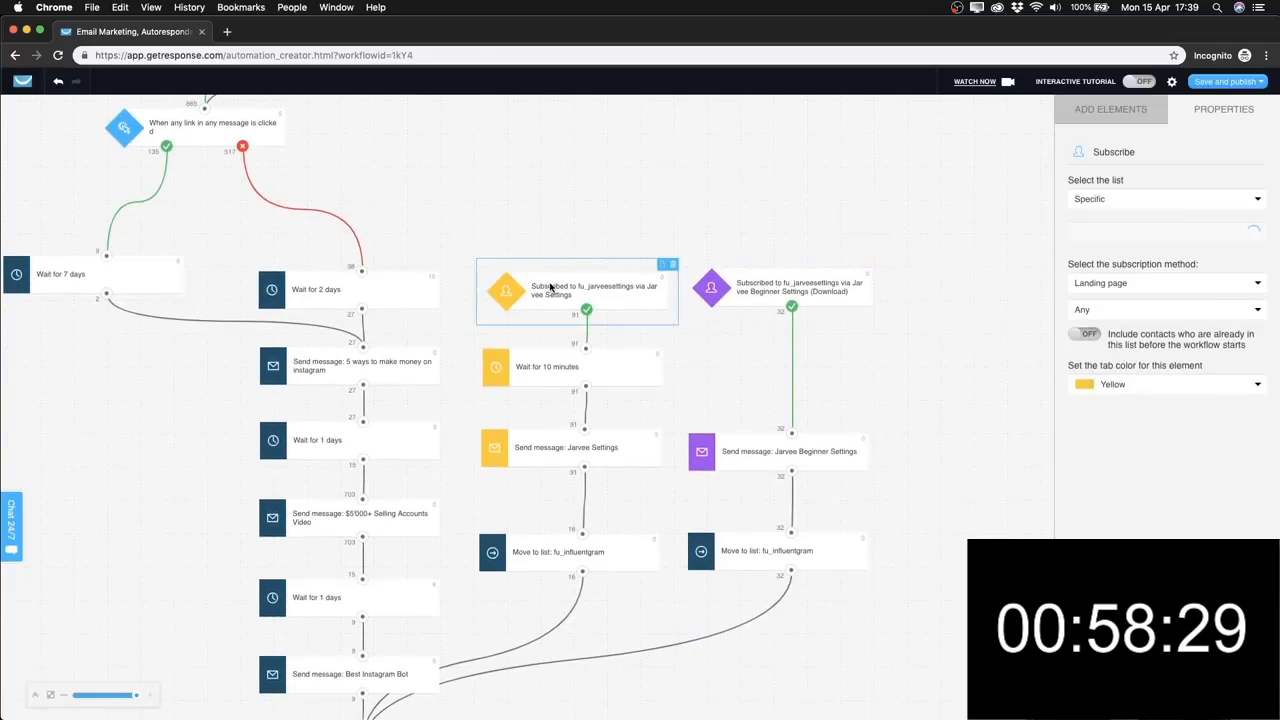
{"action": "left_click", "coordinate": [781, 278]}
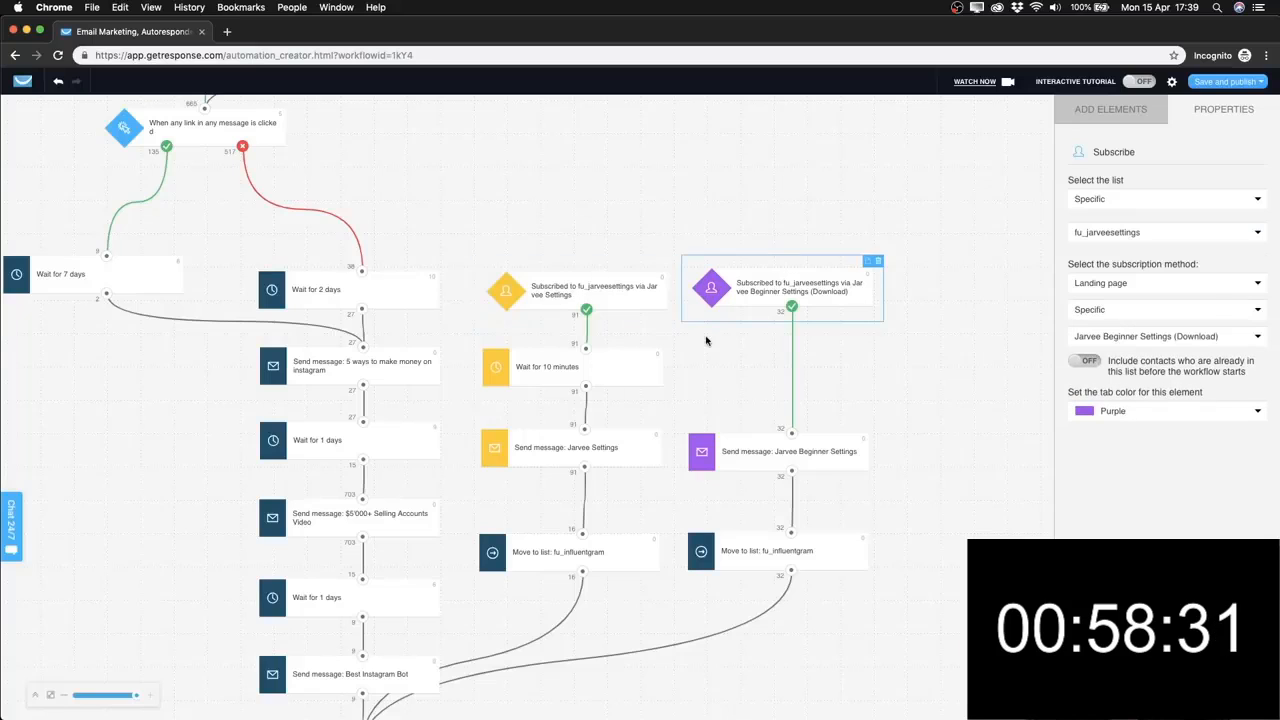
{"action": "scroll", "coordinate": [708, 335], "scroll_direction": "down", "scroll_amount": 5}
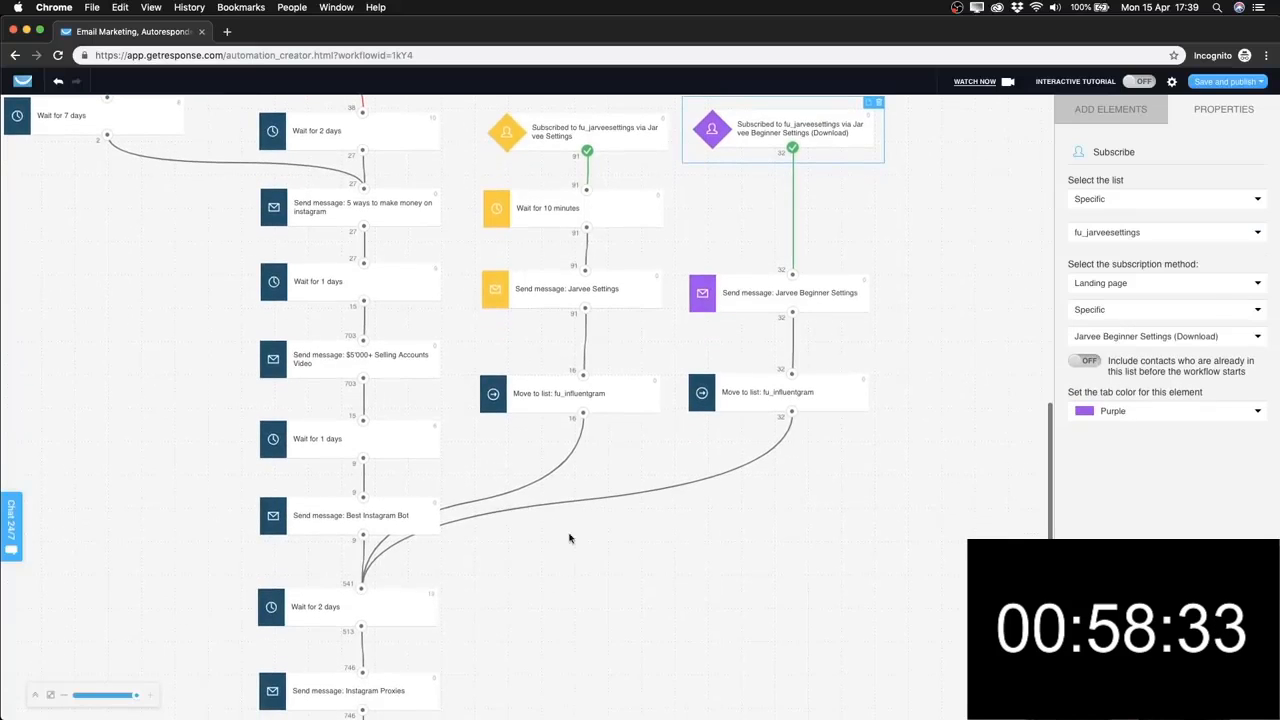
{"action": "scroll", "coordinate": [364, 622], "scroll_direction": "down", "scroll_amount": 5}
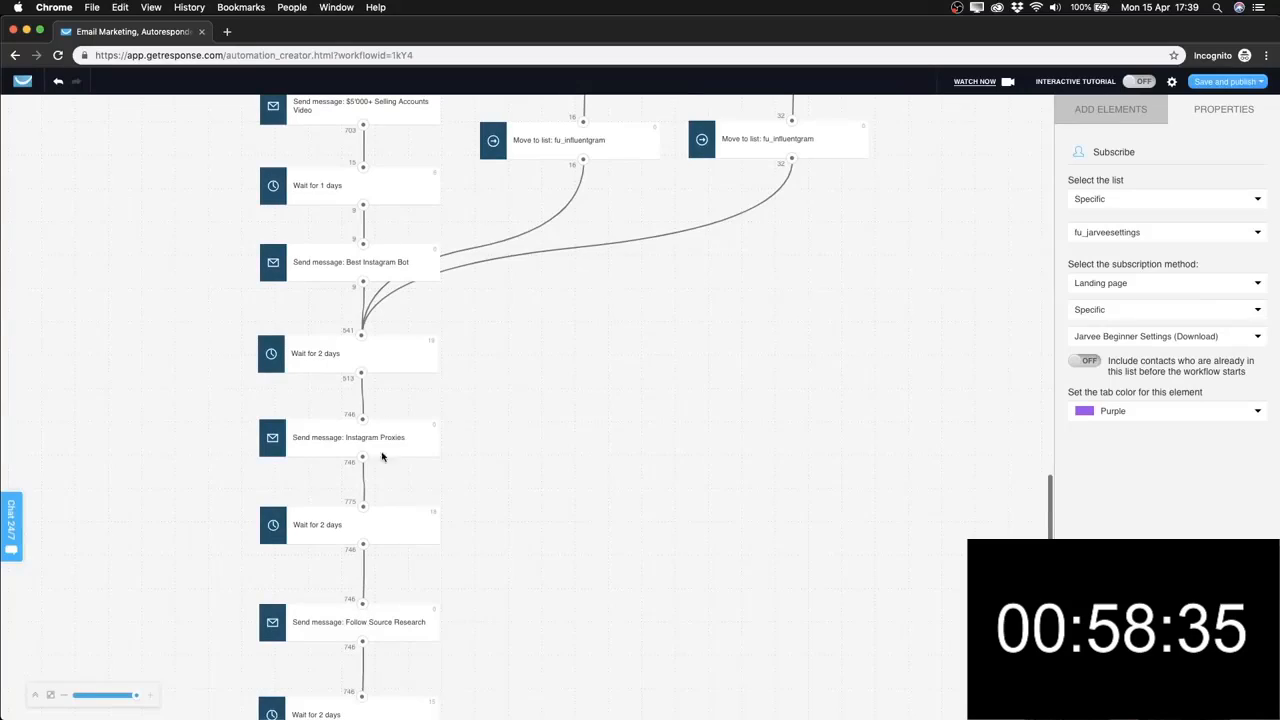
{"action": "scroll", "coordinate": [575, 380], "scroll_direction": "down", "scroll_amount": 4}
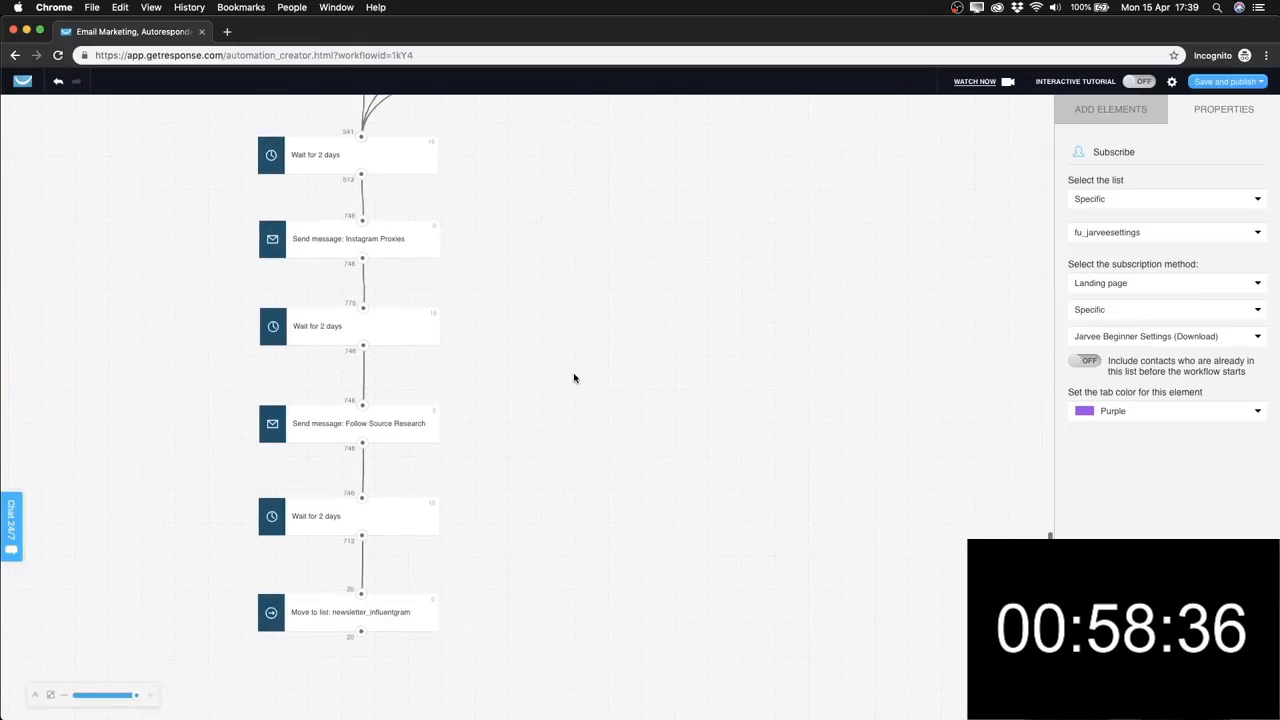
Review the 'Move to list: newsletter_influentgram' properties (no cycle, multiple runs off), then scroll back toward the triggers.
{"action": "left_click", "coordinate": [384, 624]}
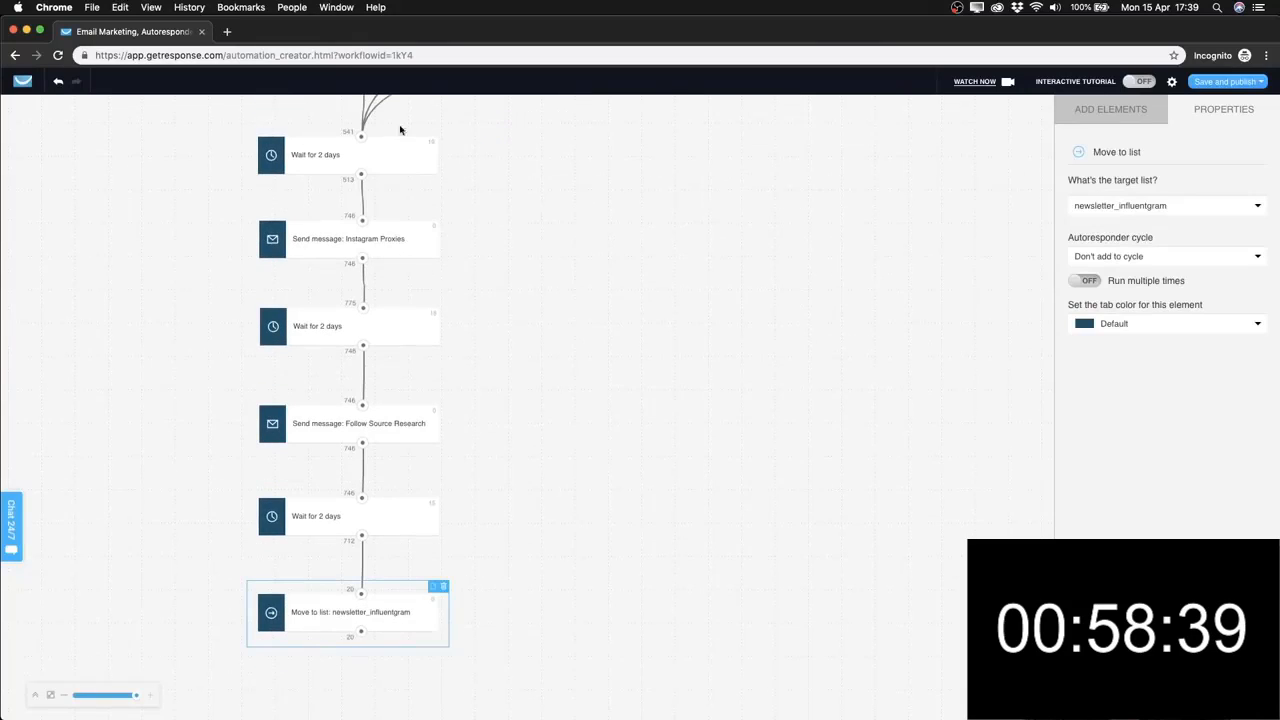
{"action": "scroll", "coordinate": [378, 433], "scroll_direction": "up", "scroll_amount": 10}
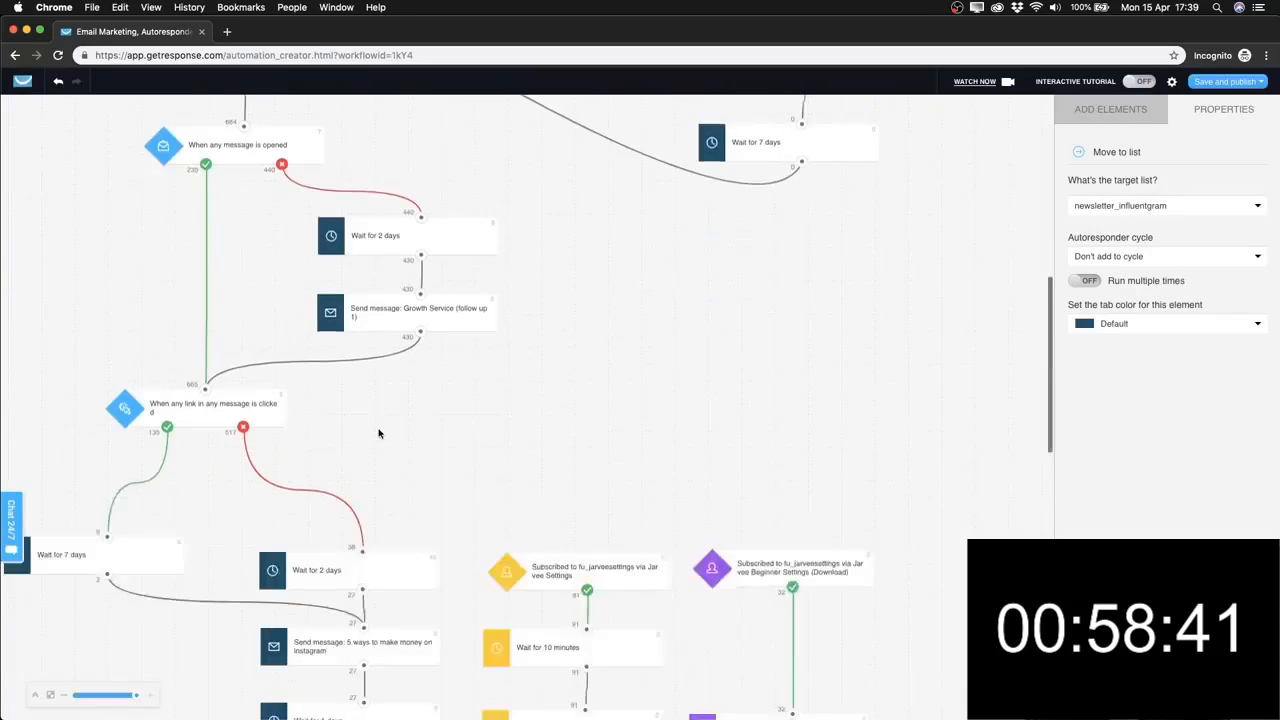
{"action": "scroll", "coordinate": [378, 433], "scroll_direction": "down", "scroll_amount": 10}
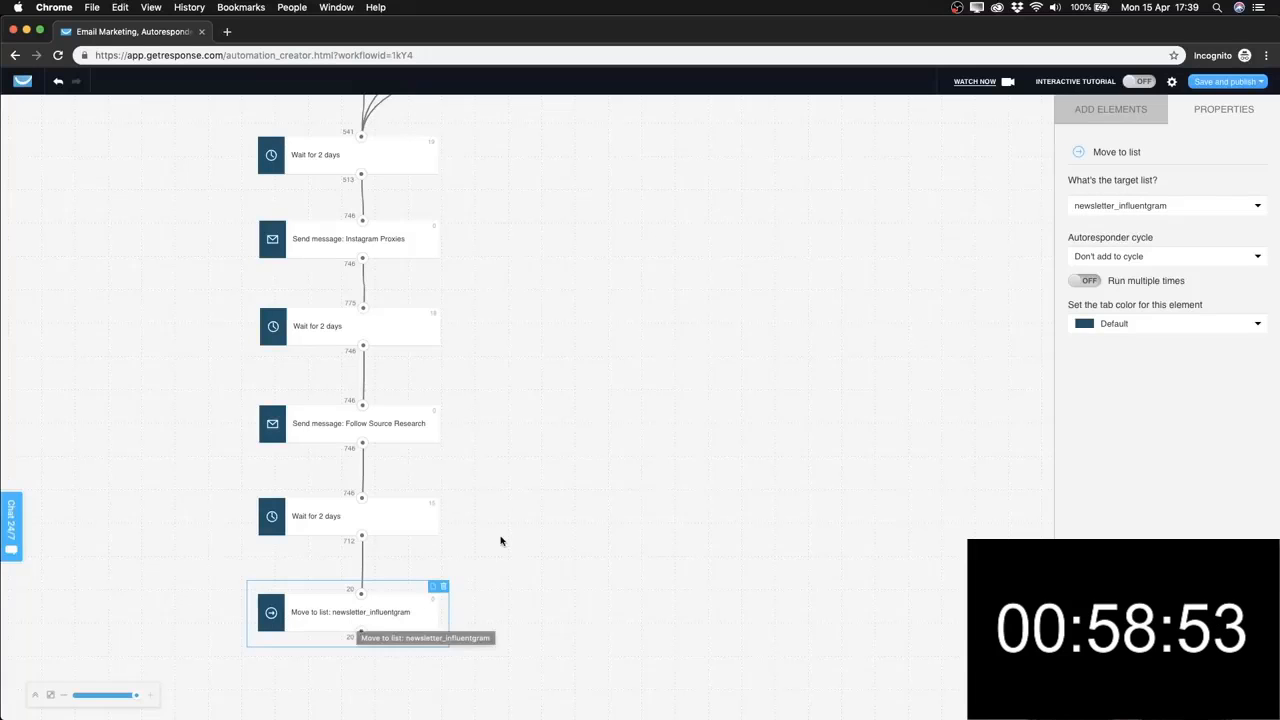
{"action": "scroll", "coordinate": [500, 540], "scroll_direction": "up", "scroll_amount": 5}
{"action": "scroll", "coordinate": [251, 232], "scroll_direction": "left", "scroll_amount": 2}
{"action": "scroll", "coordinate": [466, 514], "scroll_direction": "down", "scroll_amount": 5}
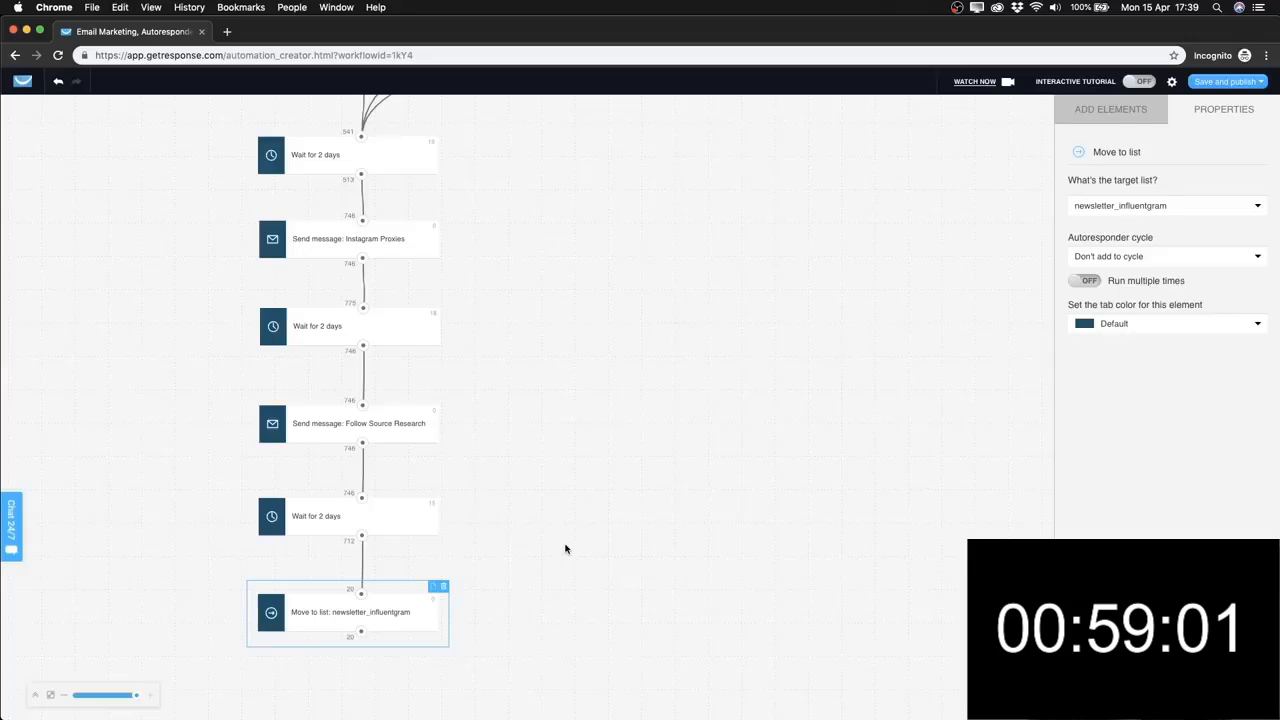
{"action": "scroll", "coordinate": [566, 547], "scroll_direction": "up", "scroll_amount": 15}
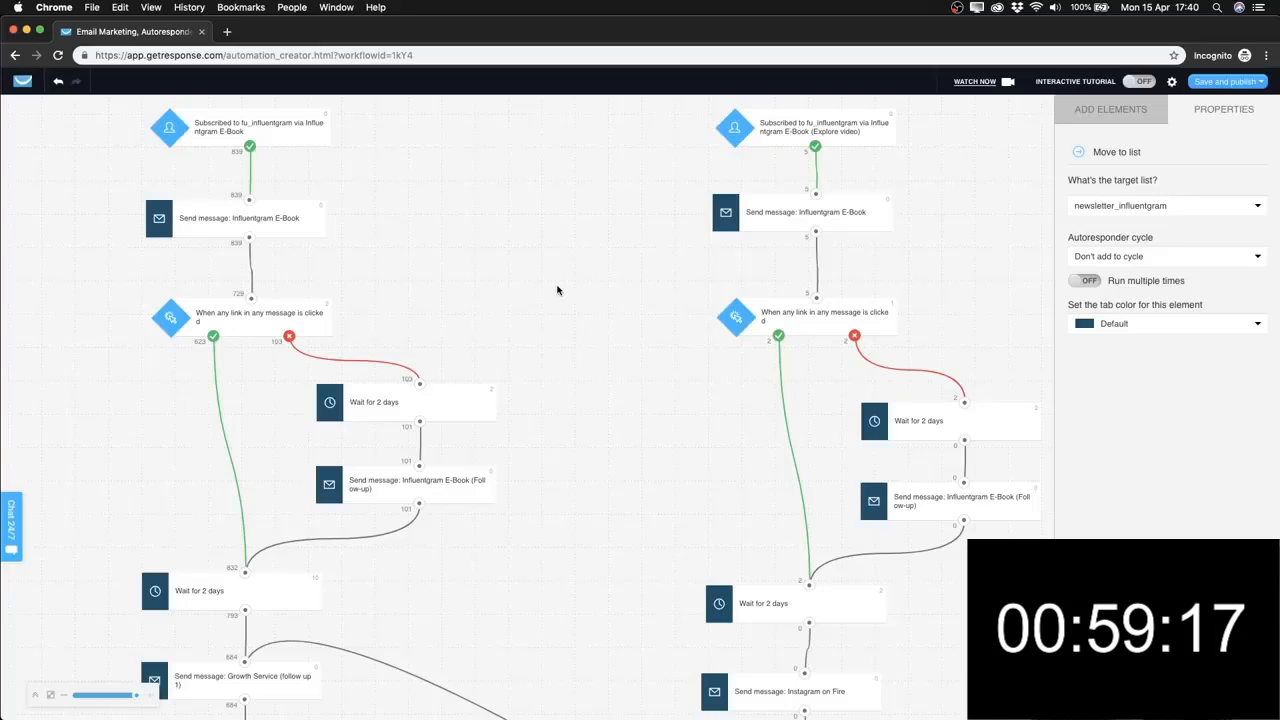
{"action": "scroll", "coordinate": [597, 357], "scroll_direction": "down", "scroll_amount": 1}
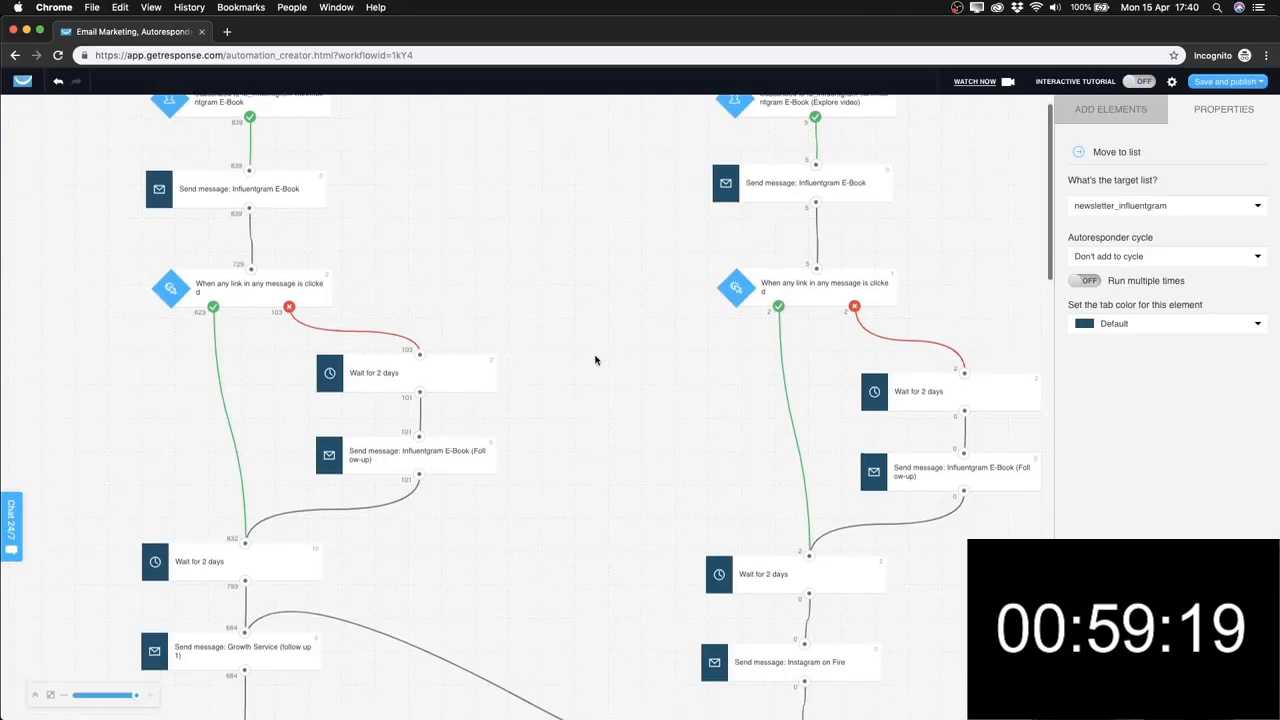